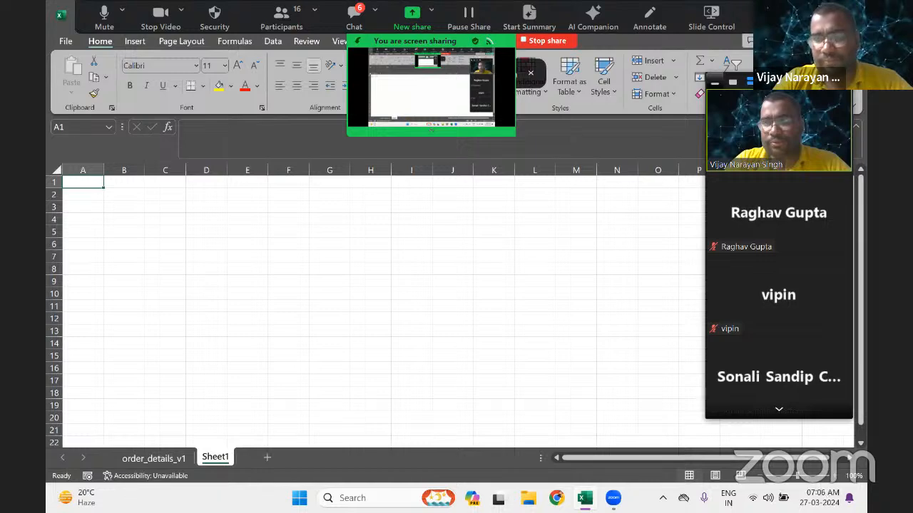
Minimise the meeting's participant video panel and rename Sheet1 as Summary.
{"action": "left_click", "coordinate": [715, 82]}
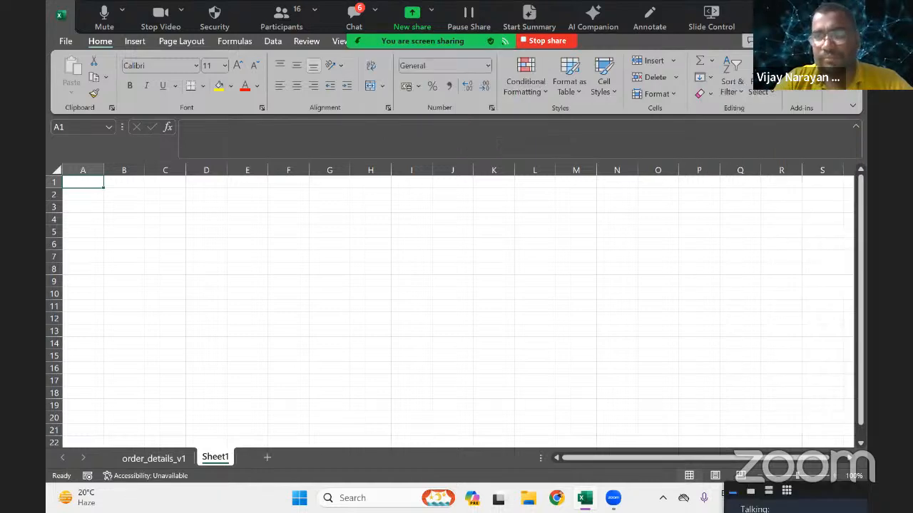
{"action": "left_click", "coordinate": [701, 306]}
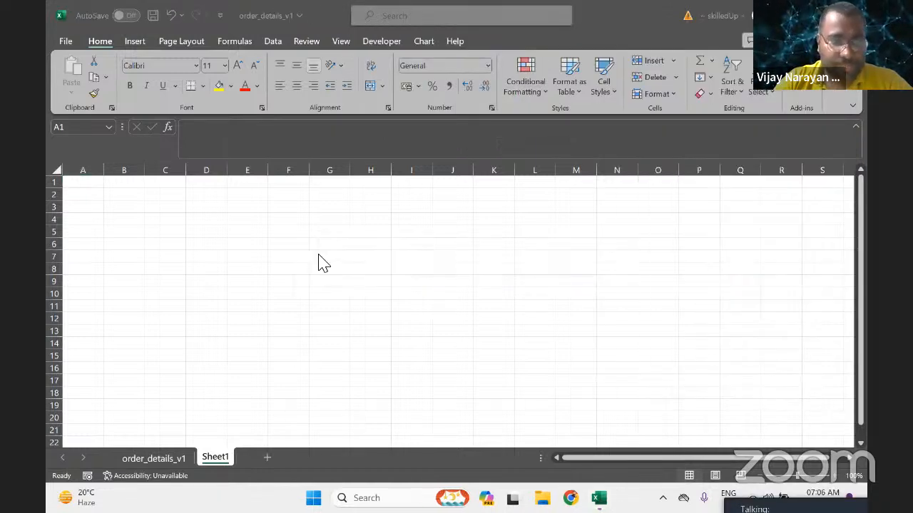
{"action": "left_click", "coordinate": [252, 217]}
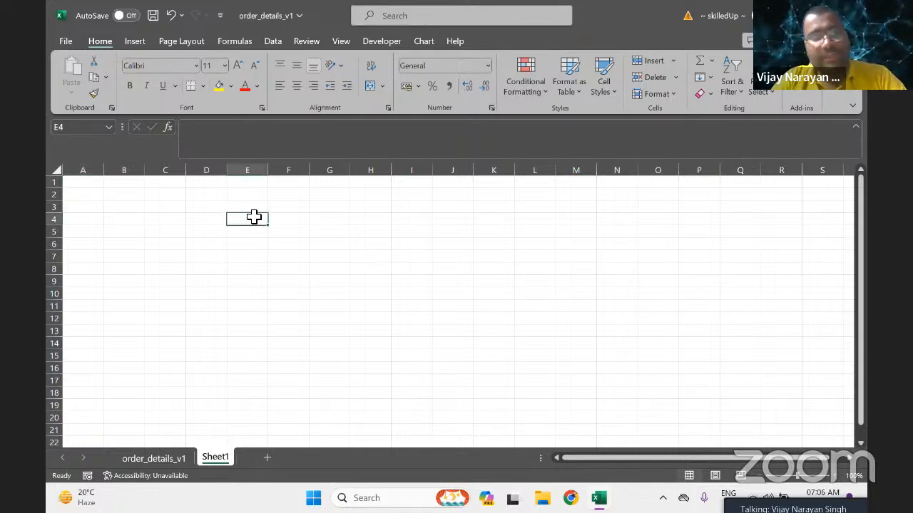
{"action": "double_click", "coordinate": [215, 458]}
{"action": "type", "text": "Summa"}
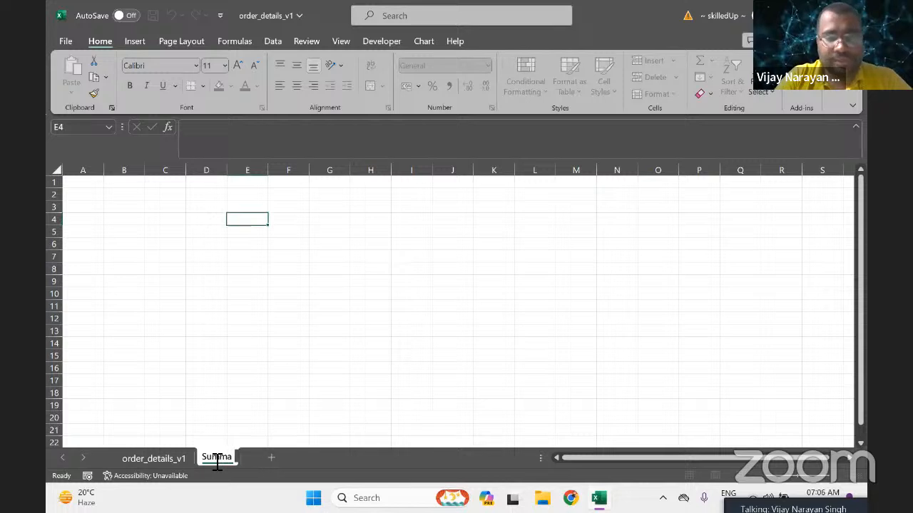
{"action": "type", "text": "ry"}
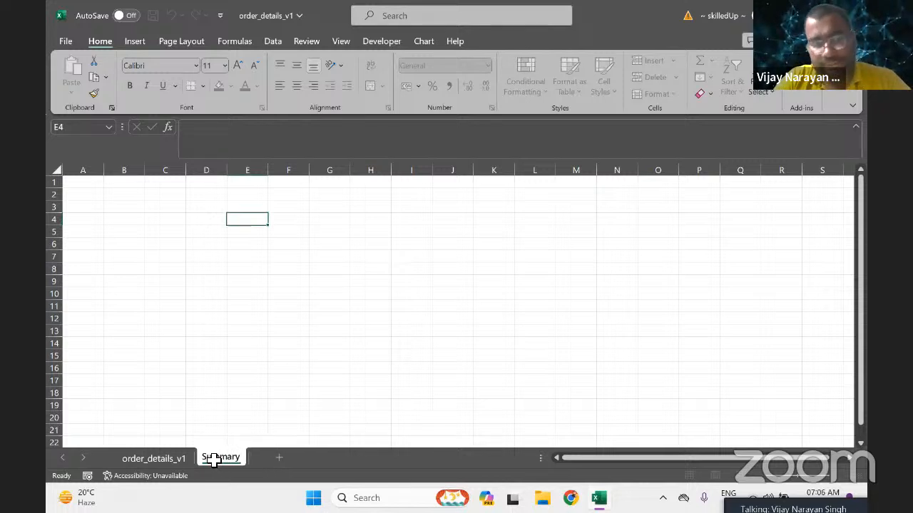
Enter the heading "Pivot Table" in cell F2 of the Summary sheet.
{"action": "left_click", "coordinate": [331, 194]}
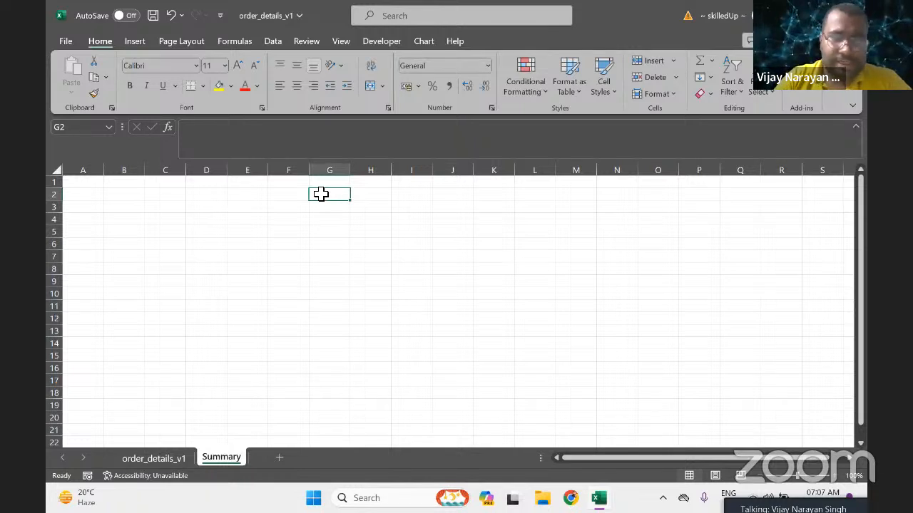
{"action": "key", "text": "Left"}
{"action": "type", "text": "Pit"}
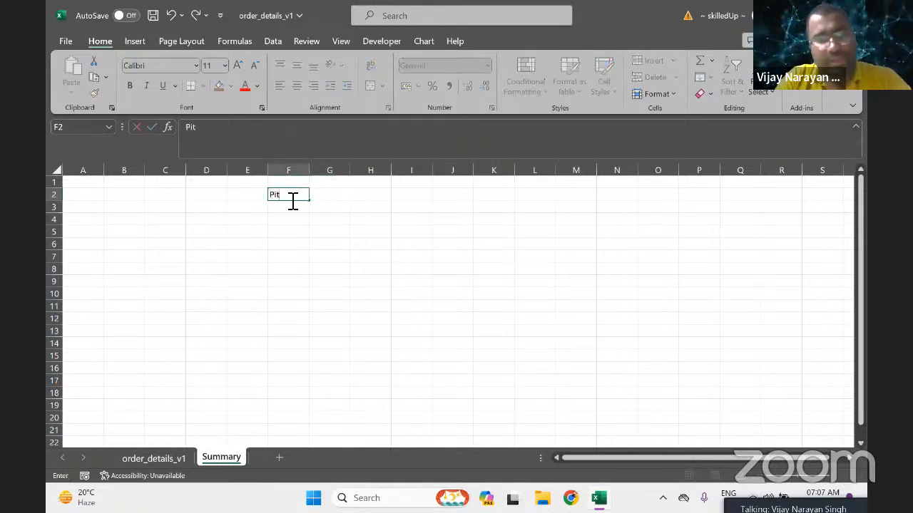
{"action": "type", "text": "vot"}
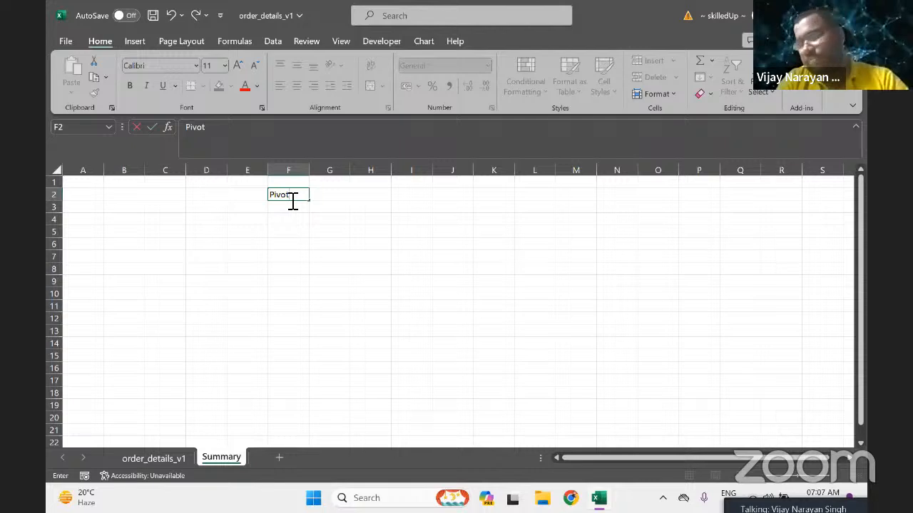
{"action": "type", "text": " Table"}
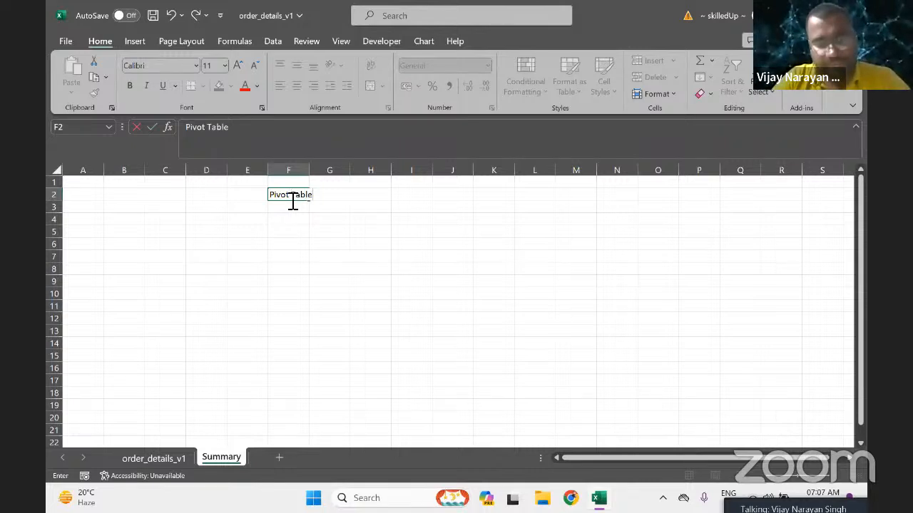
{"action": "key", "text": "ctrl+Return"}
Merge and center the heading across F2:K5 and align it to the vertical middle.
{"action": "key", "text": "shift+Down"}
{"action": "key", "text": "shift+Down"}
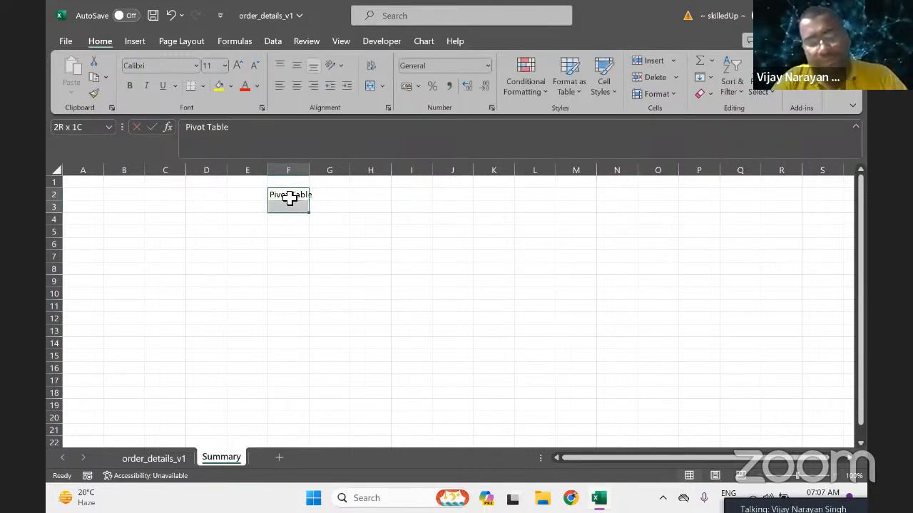
{"action": "key", "text": "shift+Right"}
{"action": "key", "text": "shift+Right"}
{"action": "key", "text": "shift+Right"}
{"action": "key", "text": "shift+Right"}
{"action": "key", "text": "shift+Right"}
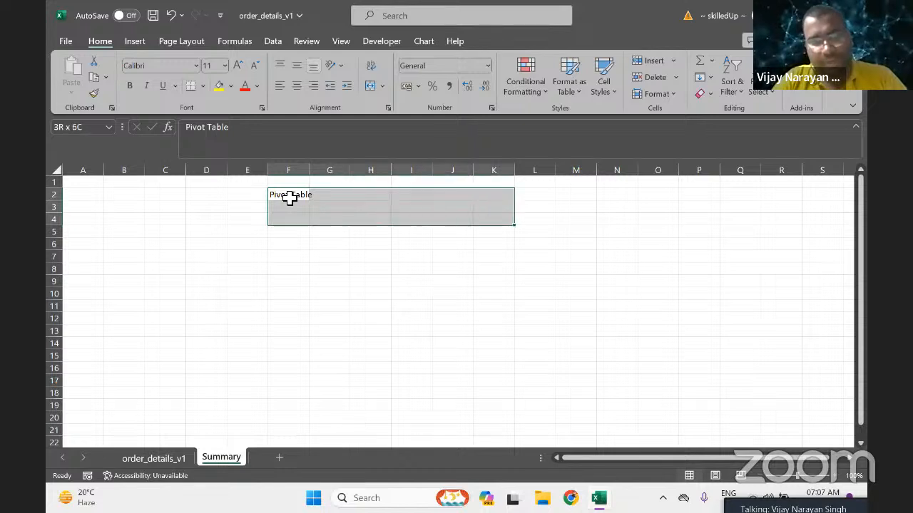
{"action": "key", "text": "shift+Down"}
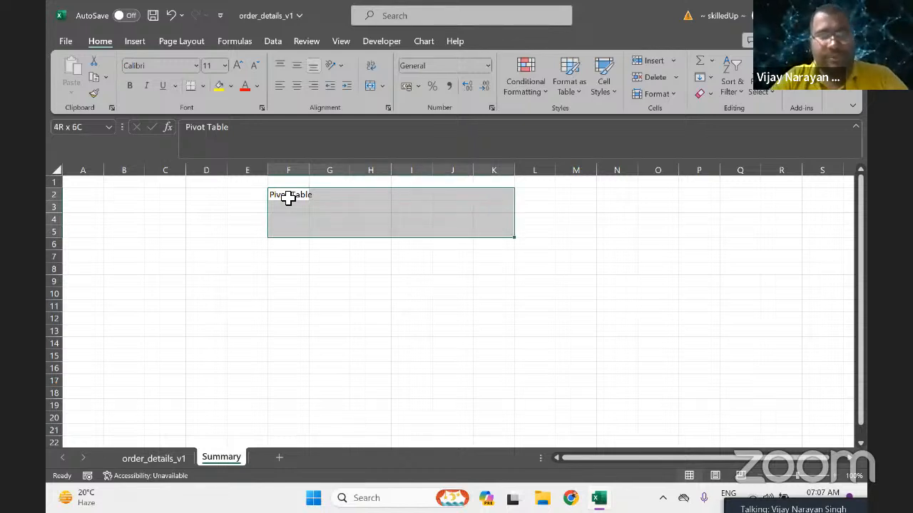
{"action": "left_click", "coordinate": [371, 86]}
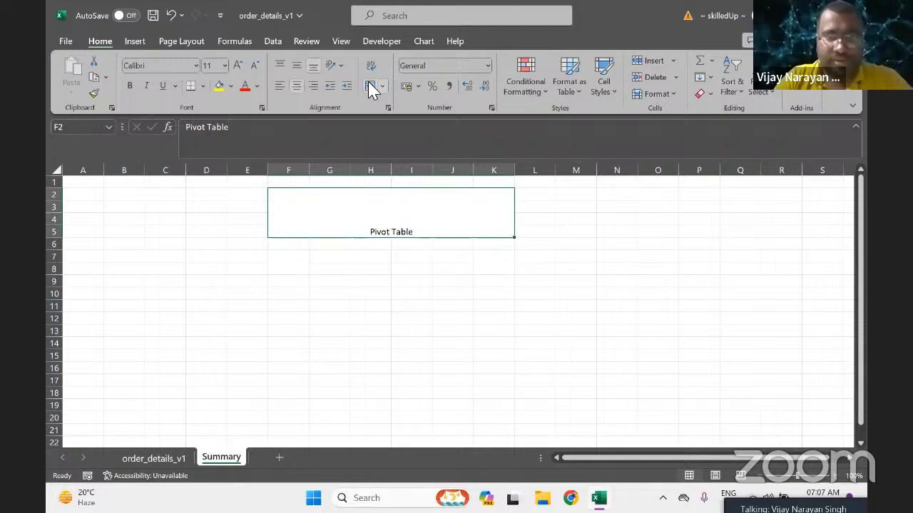
{"action": "left_click", "coordinate": [291, 66]}
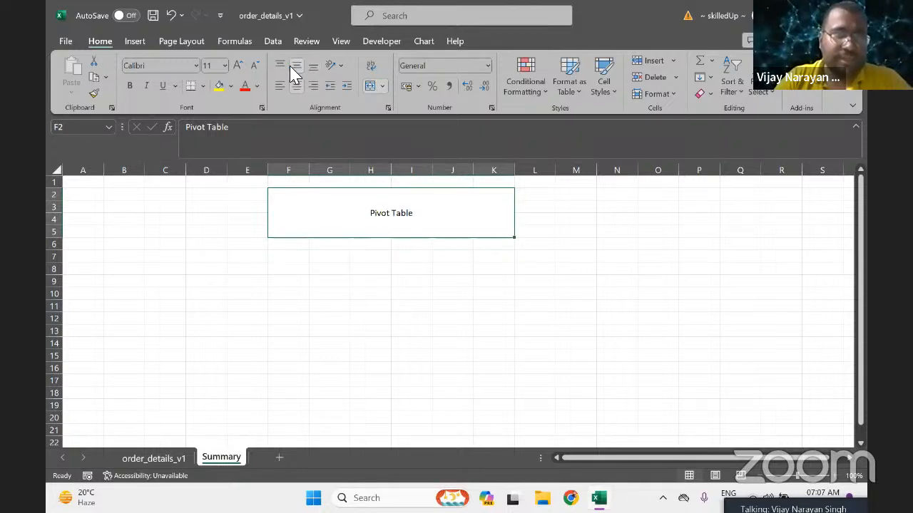
Set the Pivot Table heading's font size to 25 and make it bold.
{"action": "left_click", "coordinate": [215, 69]}
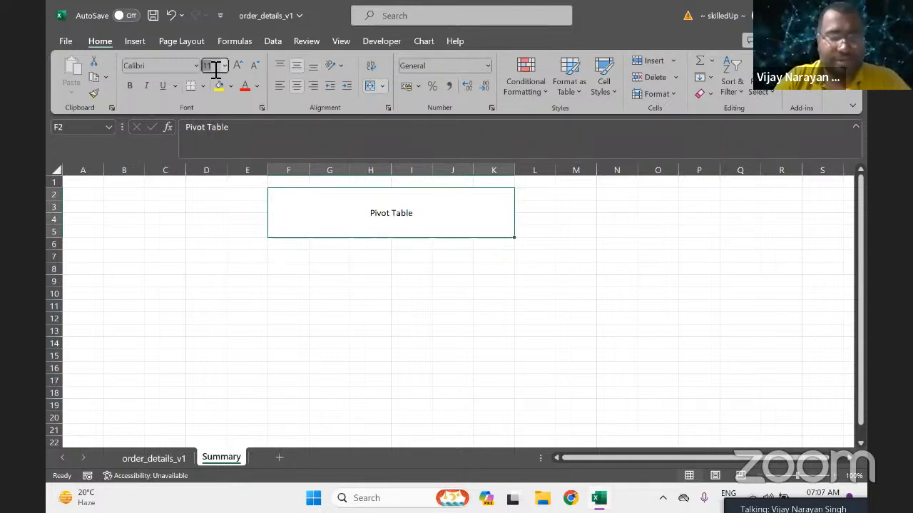
{"action": "type", "text": "25"}
{"action": "key", "text": "Return"}
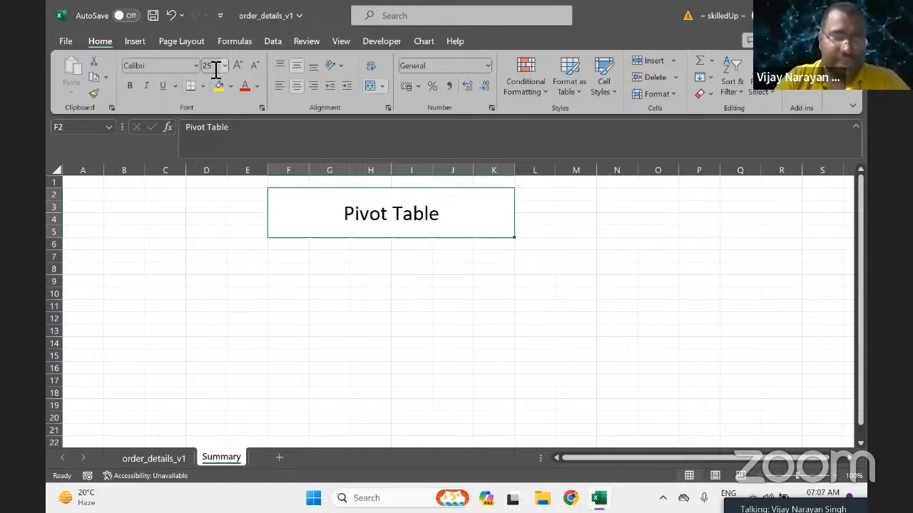
{"action": "key", "text": "ctrl+b"}
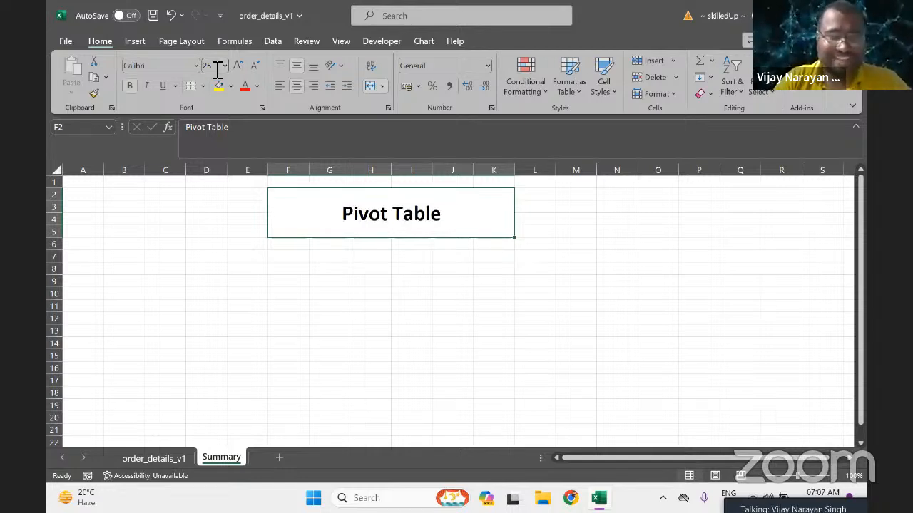
Fill the merged heading cell with light blue and apply Outside Borders.
{"action": "left_click", "coordinate": [231, 86]}
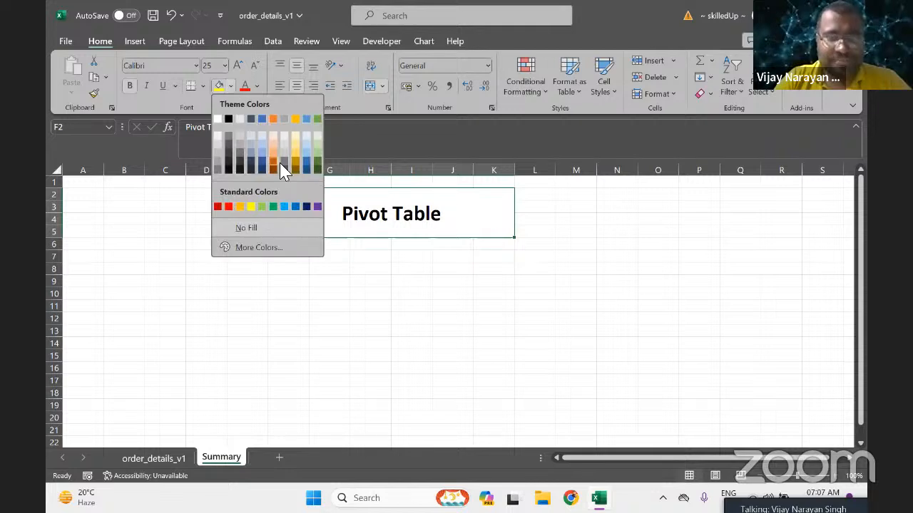
{"action": "left_click", "coordinate": [307, 159]}
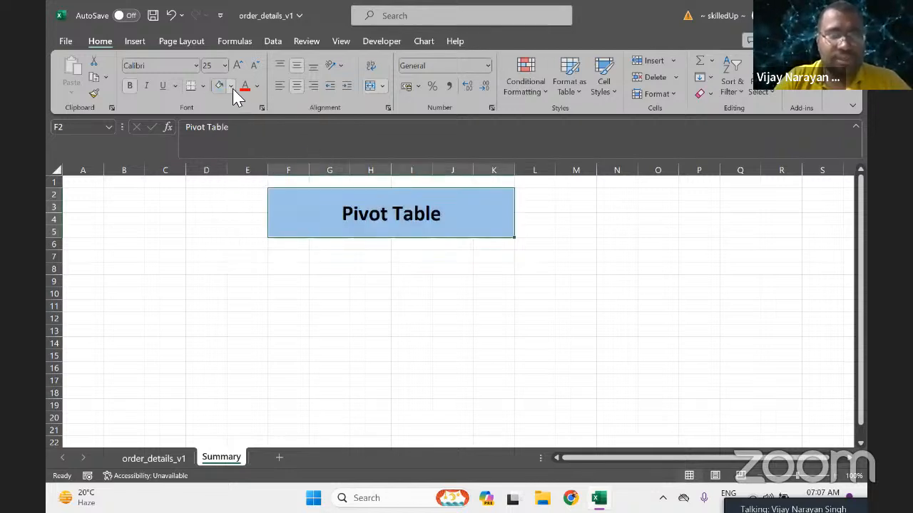
{"action": "left_click", "coordinate": [203, 86]}
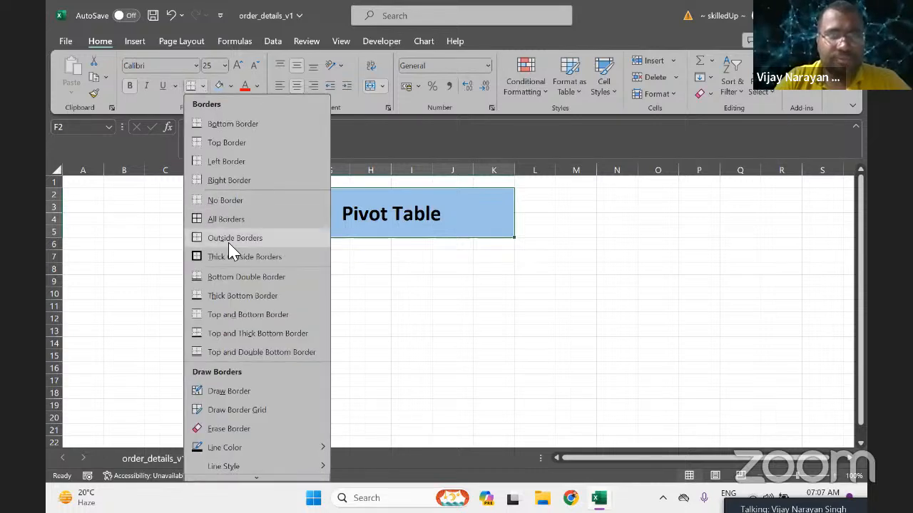
{"action": "left_click", "coordinate": [229, 243]}
Enter the label "Pivot Table:" in cell F8 and widen column F to fit it.
{"action": "left_click", "coordinate": [288, 269]}
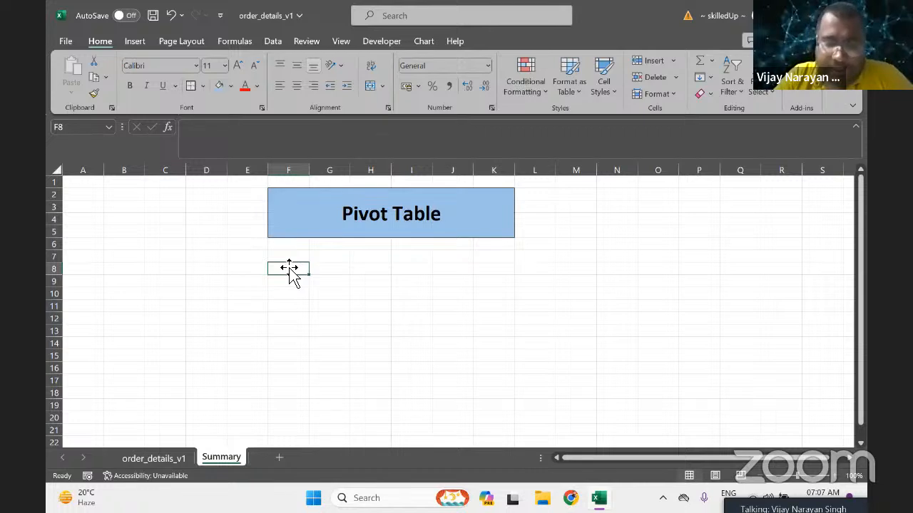
{"action": "type", "text": "Piv"}
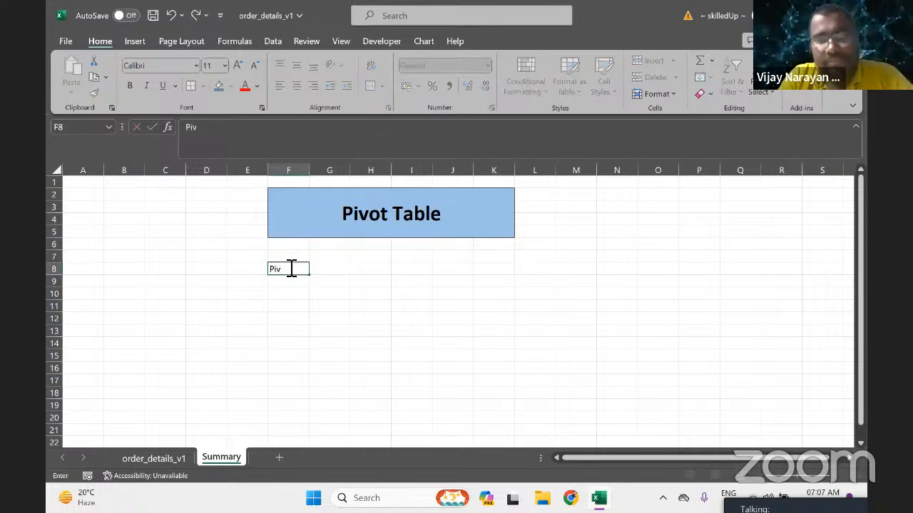
{"action": "type", "text": "ot Tabl"}
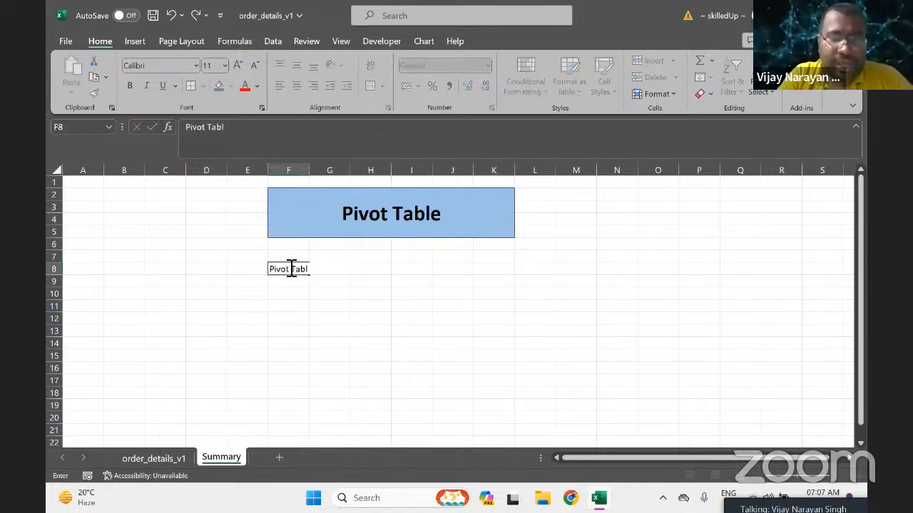
{"action": "type", "text": "e:"}
{"action": "left_click", "coordinate": [290, 271]}
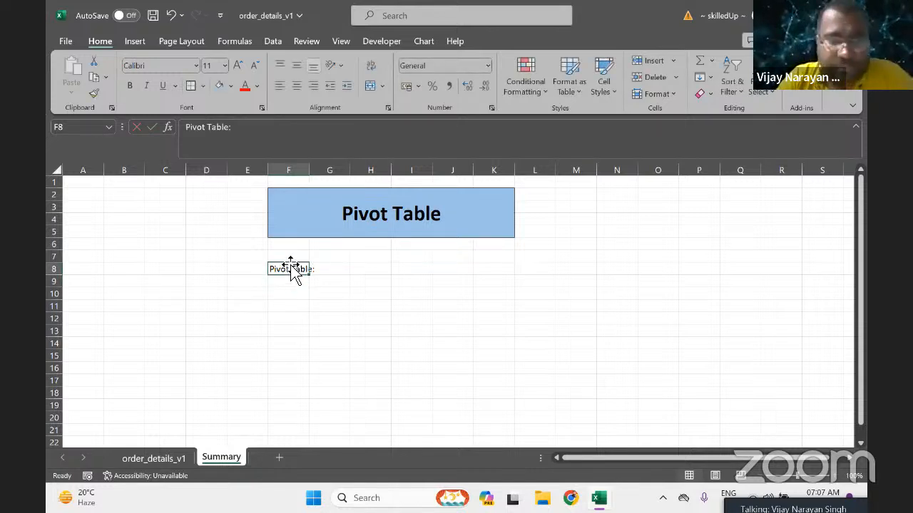
{"action": "left_click_drag", "start_coordinate": [311, 175], "coordinate": [321, 178]}
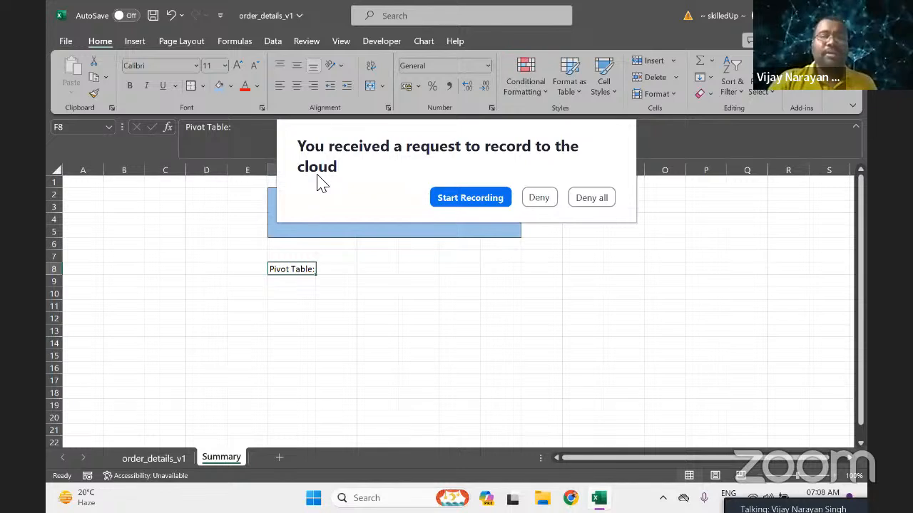
Deny all cloud recording requests and decline the AI Companion meeting summary request.
{"action": "left_click", "coordinate": [593, 201]}
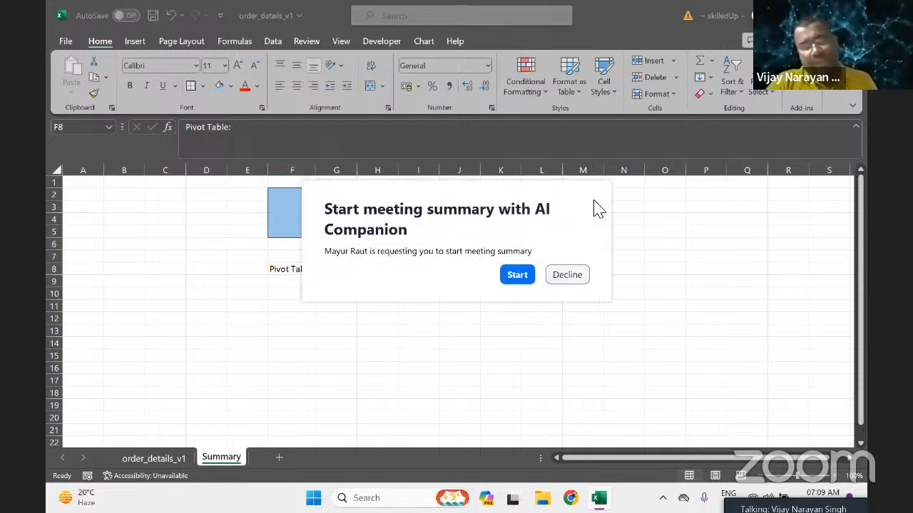
{"action": "left_click", "coordinate": [565, 278]}
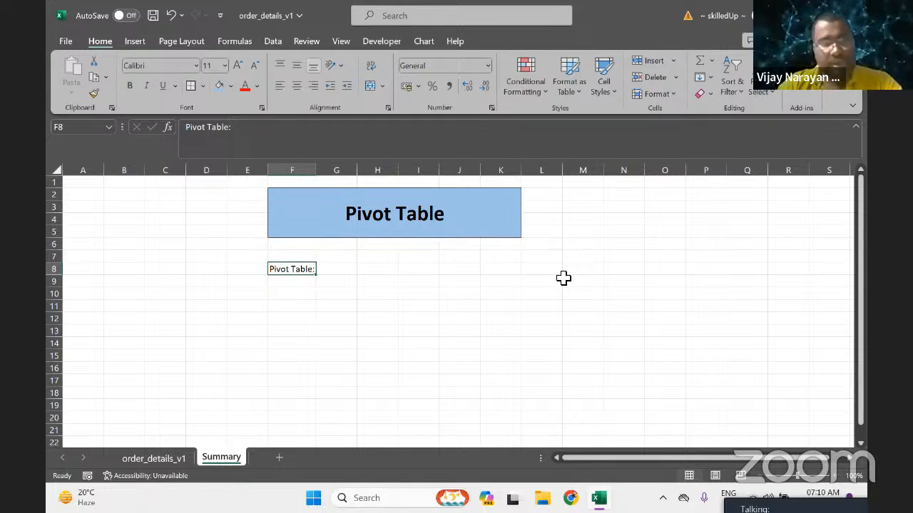
Write the definition "Pivot table is way of summarize of large data" in cell G8, beside the label.
{"action": "key", "text": "Tab"}
{"action": "type", "text": "Pi"}
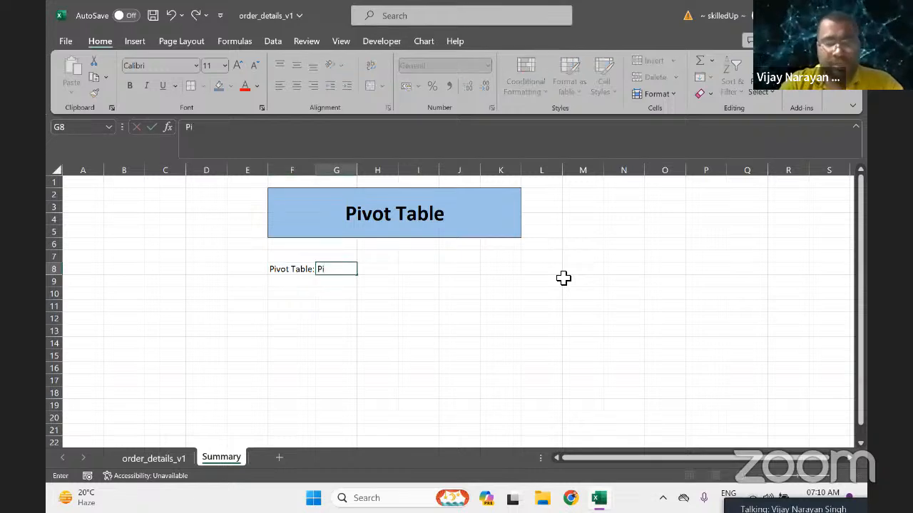
{"action": "type", "text": "vot t"}
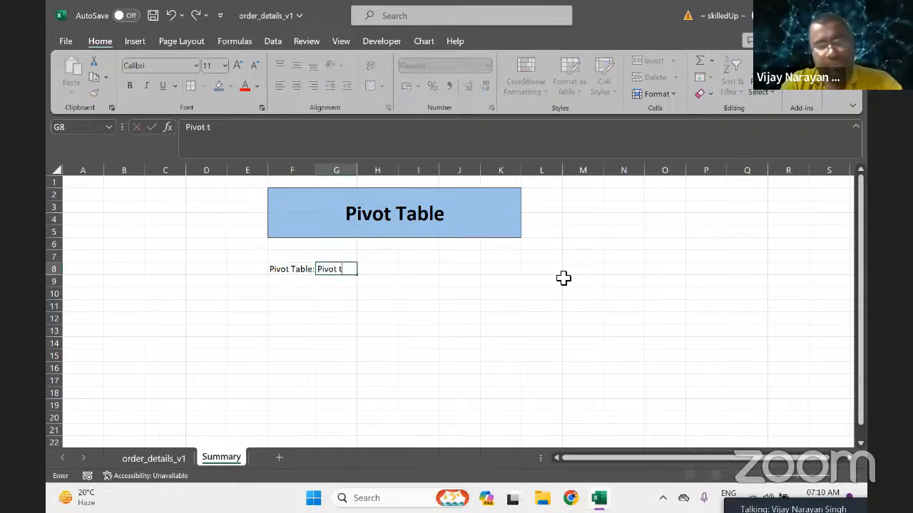
{"action": "type", "text": "able is"}
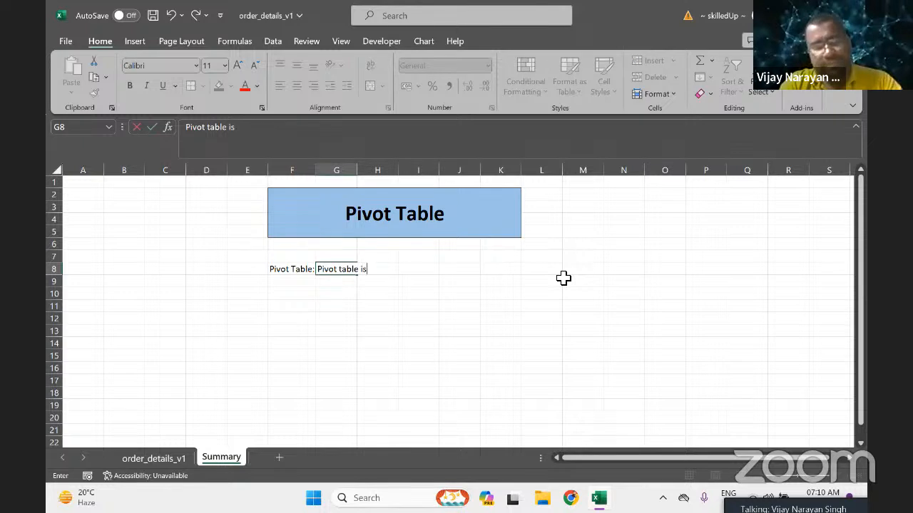
{"action": "type", "text": " way of "}
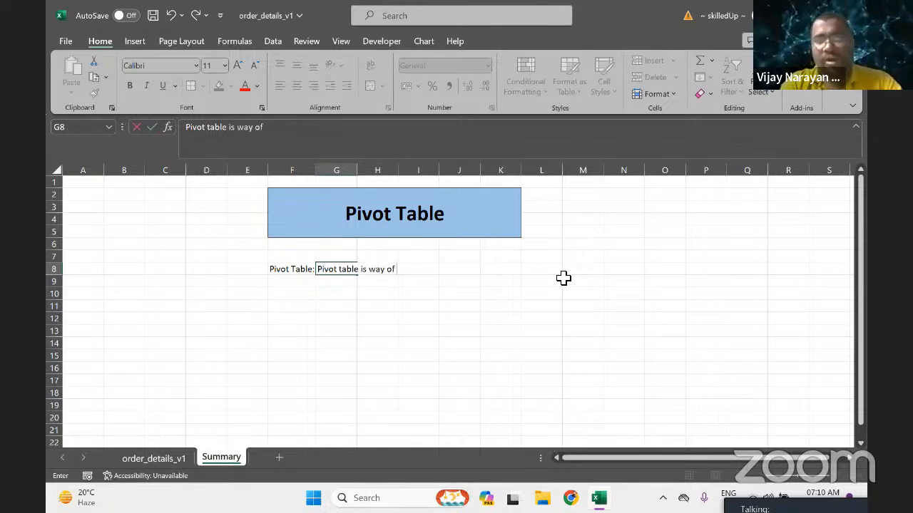
{"action": "type", "text": "summ"}
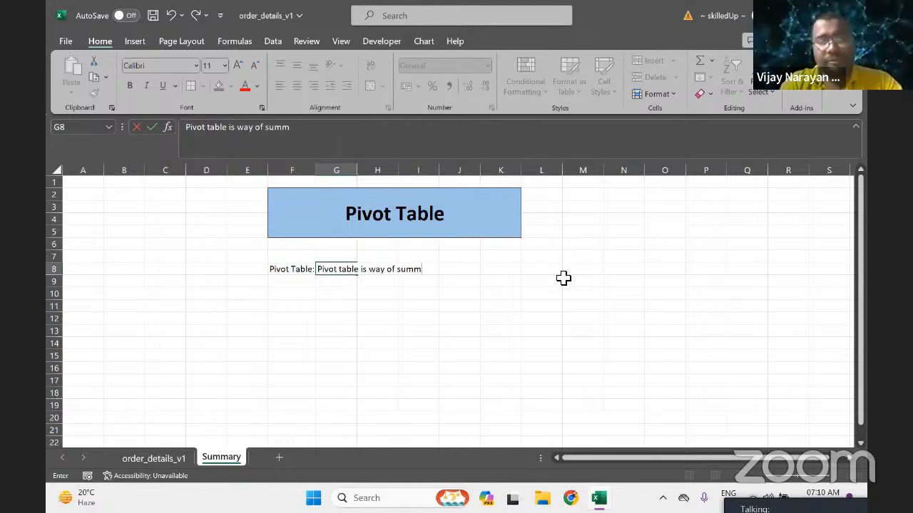
{"action": "type", "text": "arize o"}
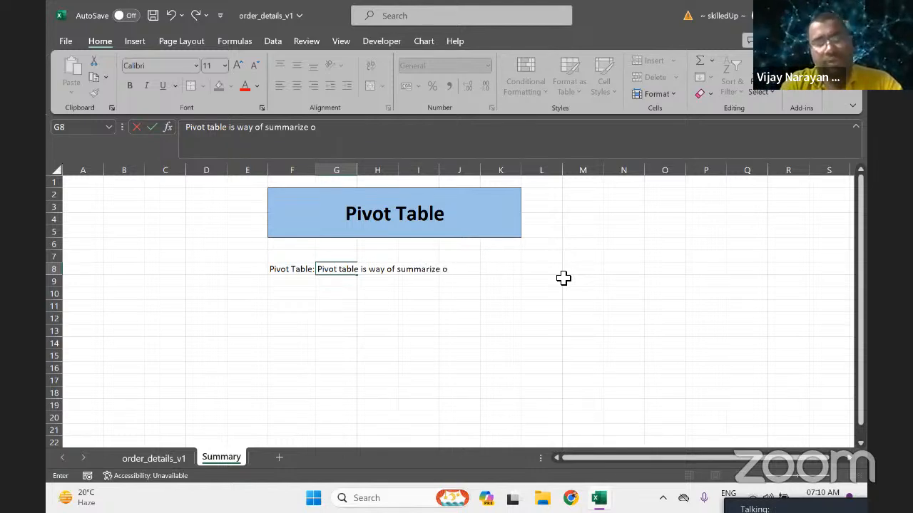
{"action": "type", "text": "f raw"}
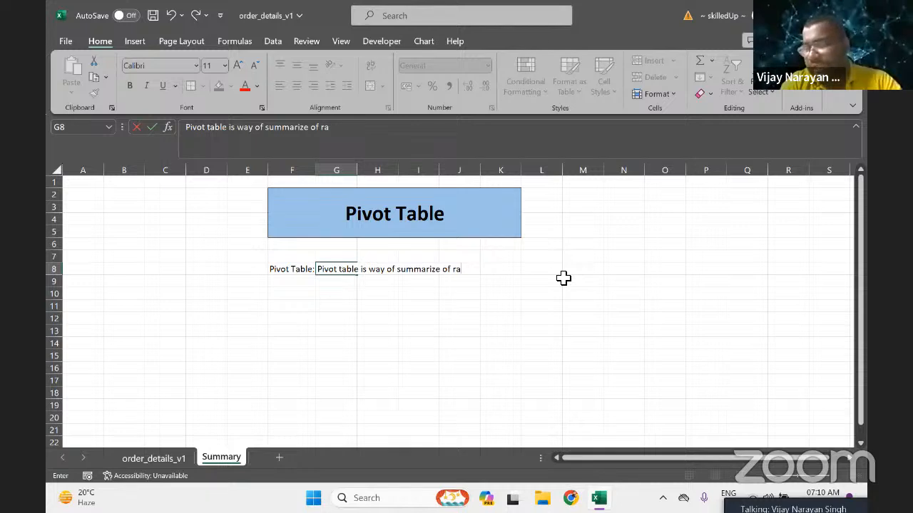
{"action": "key", "text": "BackSpace"}
{"action": "key", "text": "BackSpace"}
{"action": "key", "text": "BackSpace"}
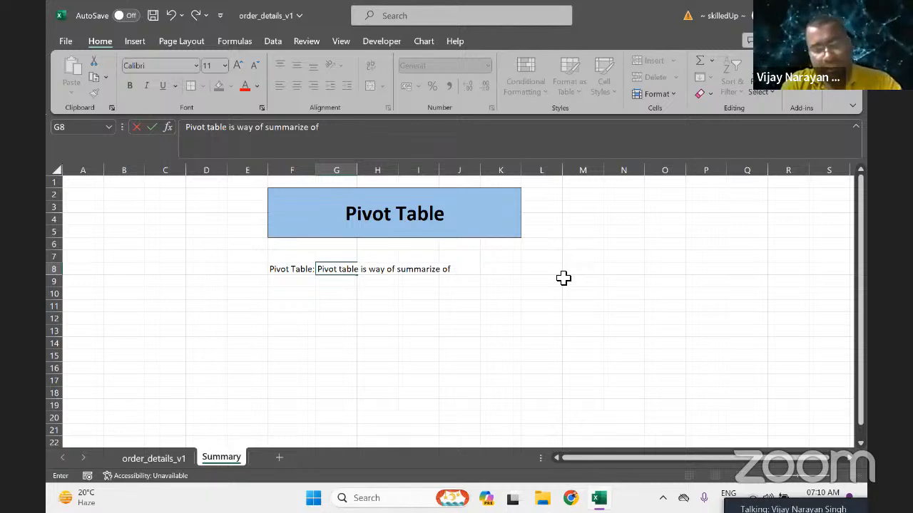
{"action": "type", "text": "large in"}
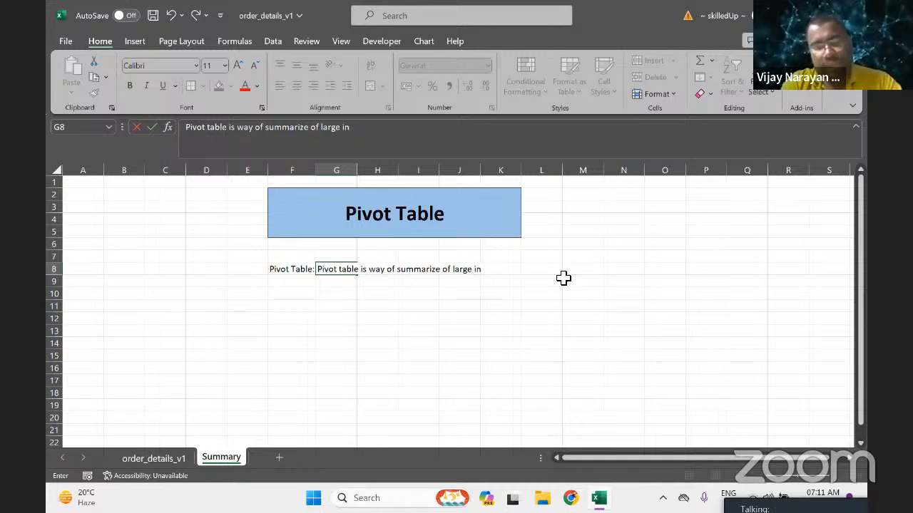
{"action": "type", "text": " in ag"}
{"action": "key", "text": "BackSpace"}
{"action": "key", "text": "BackSpace"}
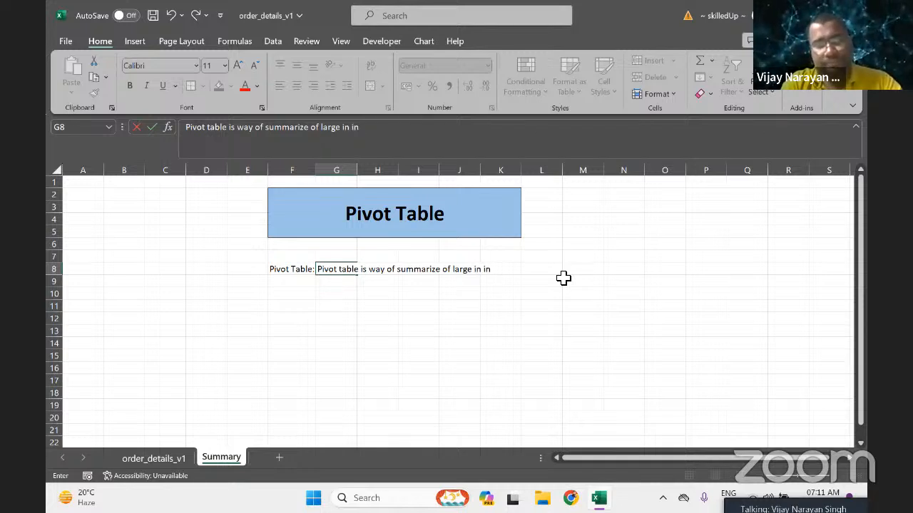
{"action": "key", "text": "BackSpace"}
{"action": "key", "text": "BackSpace"}
{"action": "key", "text": "BackSpace"}
{"action": "key", "text": "BackSpace"}
{"action": "key", "text": "BackSpace"}
{"action": "type", "text": "data"}
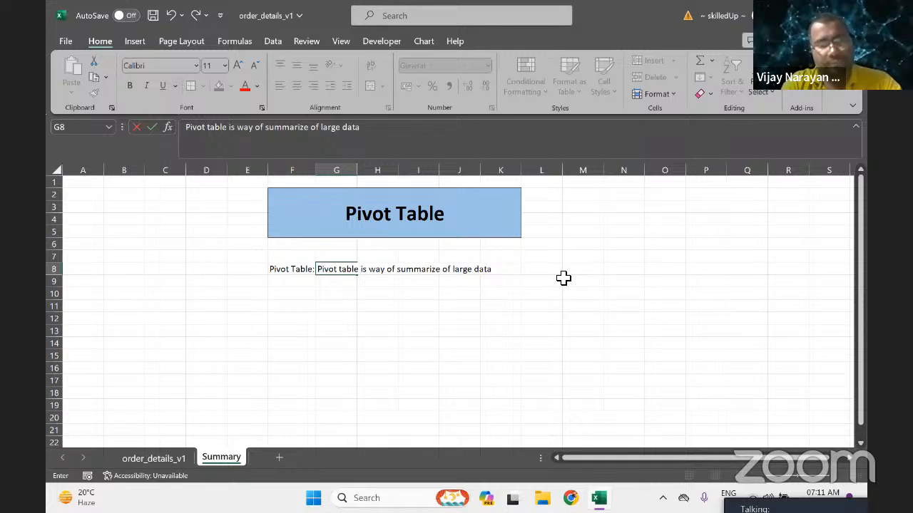
{"action": "type", "text": " in agr"}
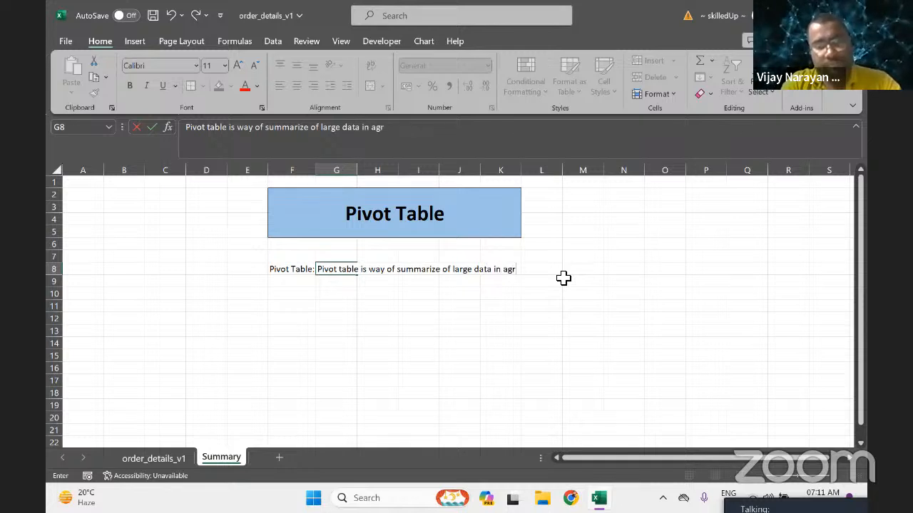
{"action": "key", "text": "BackSpace"}
{"action": "type", "text": "greg"}
{"action": "key", "text": "BackSpace"}
{"action": "key", "text": "BackSpace"}
{"action": "key", "text": "BackSpace"}
{"action": "key", "text": "BackSpace"}
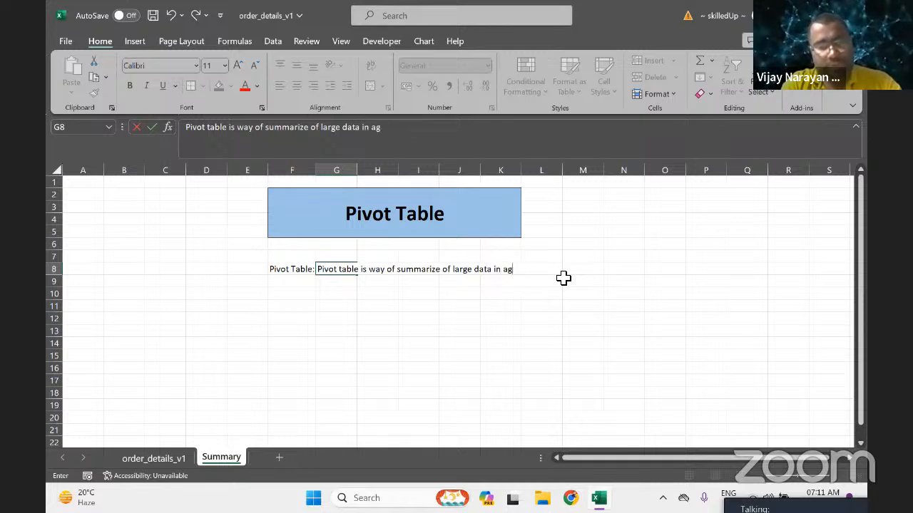
{"action": "type", "text": "reegate"}
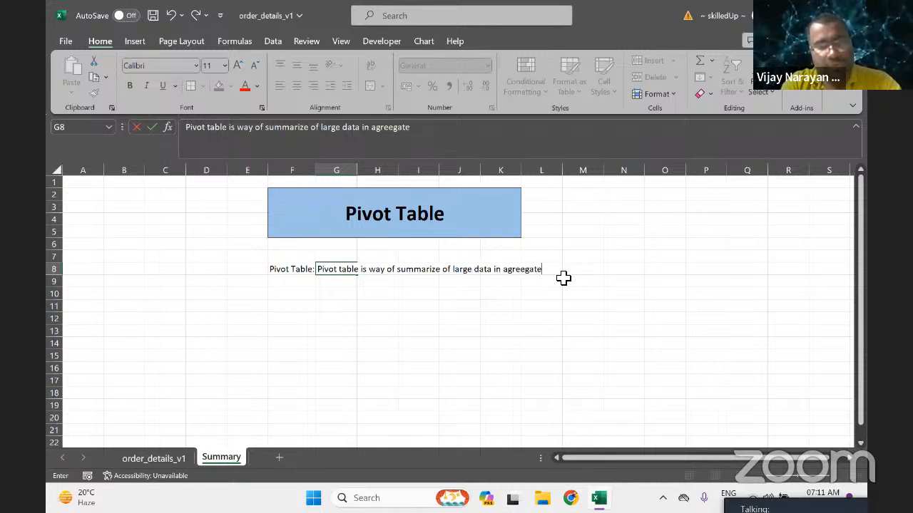
{"action": "type", "text": "d vie"}
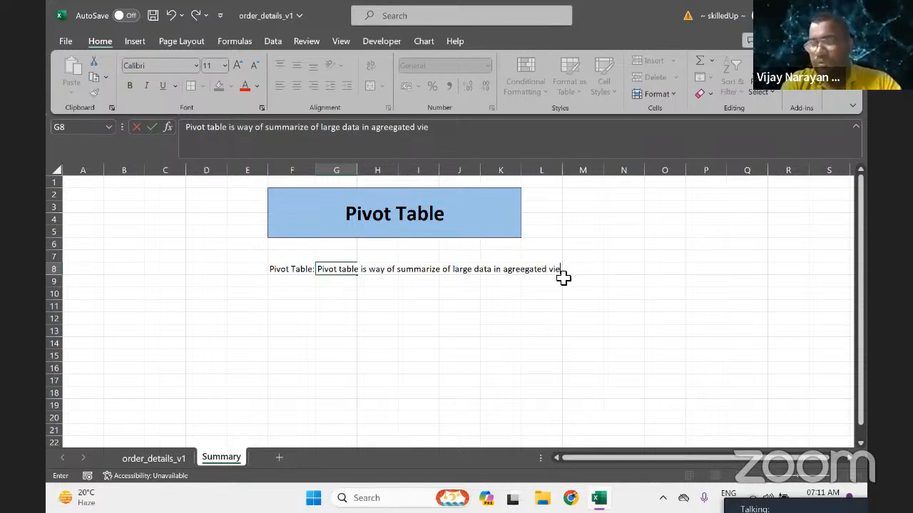
{"action": "key", "text": "BackSpace"}
{"action": "key", "text": "BackSpace"}
{"action": "key", "text": "BackSpace"}
{"action": "key", "text": "BackSpace"}
{"action": "key", "text": "BackSpace"}
{"action": "key", "text": "BackSpace"}
{"action": "key", "text": "BackSpace"}
{"action": "key", "text": "BackSpace"}
{"action": "key", "text": "BackSpace"}
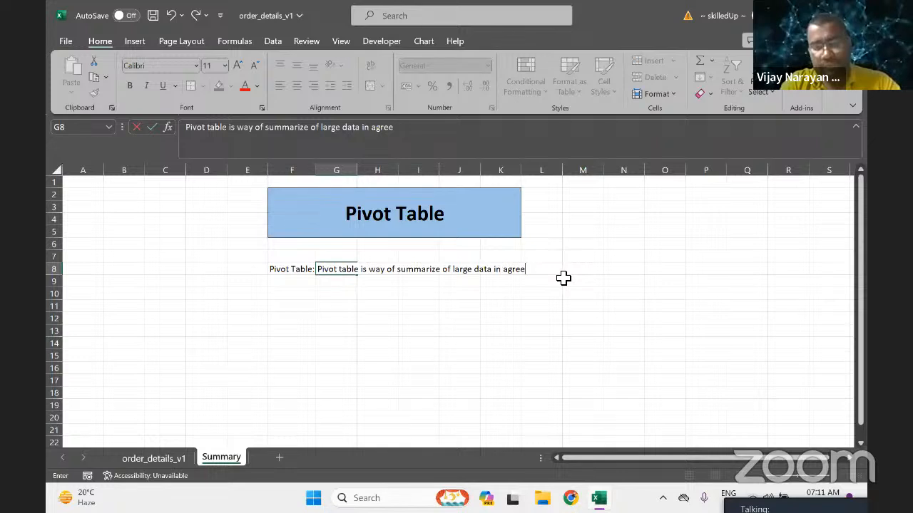
{"action": "key", "text": "BackSpace"}
{"action": "key", "text": "BackSpace"}
{"action": "key", "text": "BackSpace"}
{"action": "key", "text": "BackSpace"}
{"action": "key", "text": "BackSpace"}
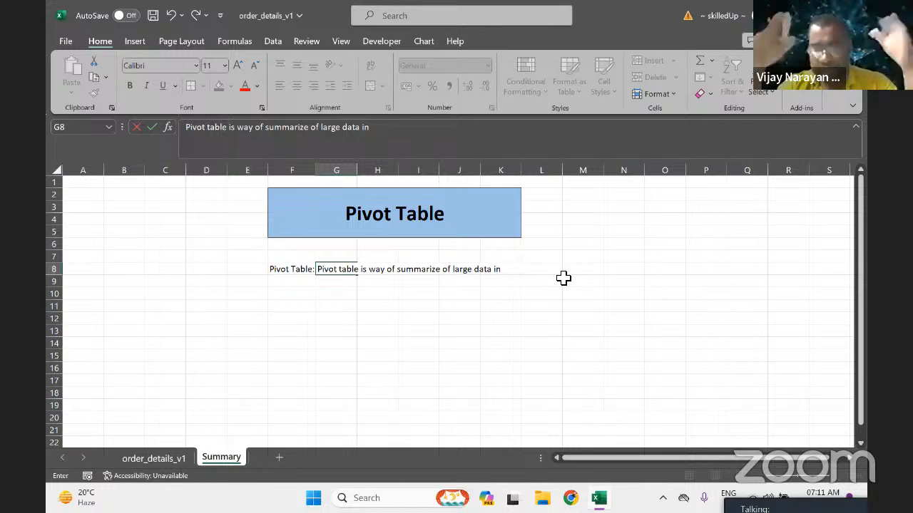
{"action": "key", "text": "BackSpace"}
{"action": "key", "text": "BackSpace"}
{"action": "key", "text": "BackSpace"}
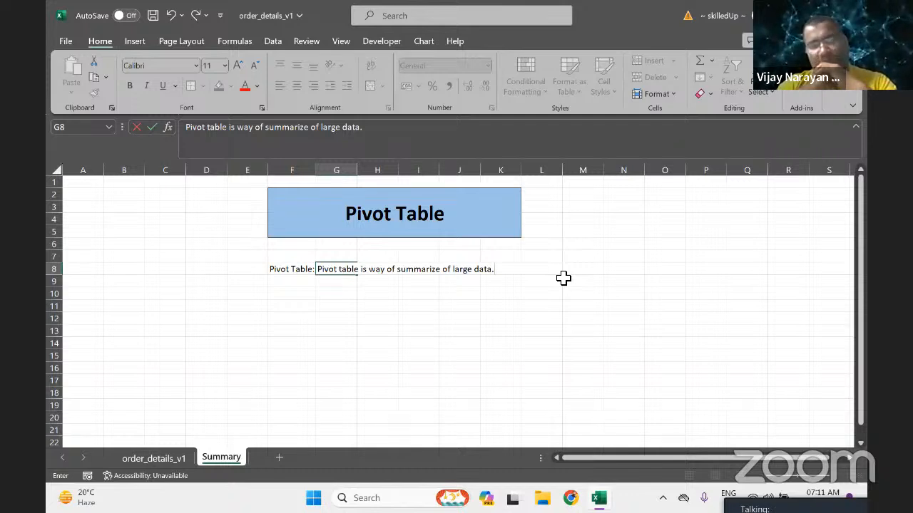
End the definition in G8 with a period, commit it and move to cell F10.
{"action": "key", "text": "Return"}
{"action": "key", "text": "Down"}
{"action": "key", "text": "Left"}
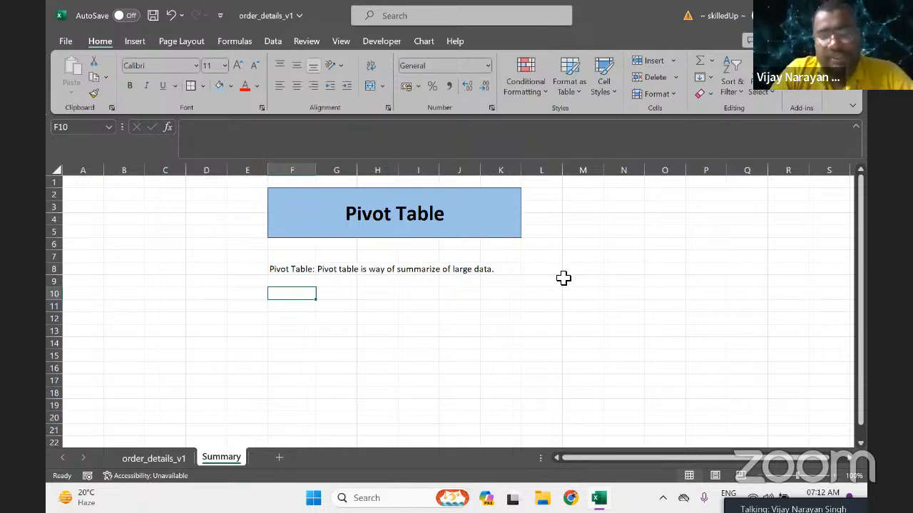
Enter the header "City" in cell M3 and "Noida" in M4 below it.
{"action": "left_click", "coordinate": [575, 207]}
{"action": "type", "text": "City"}
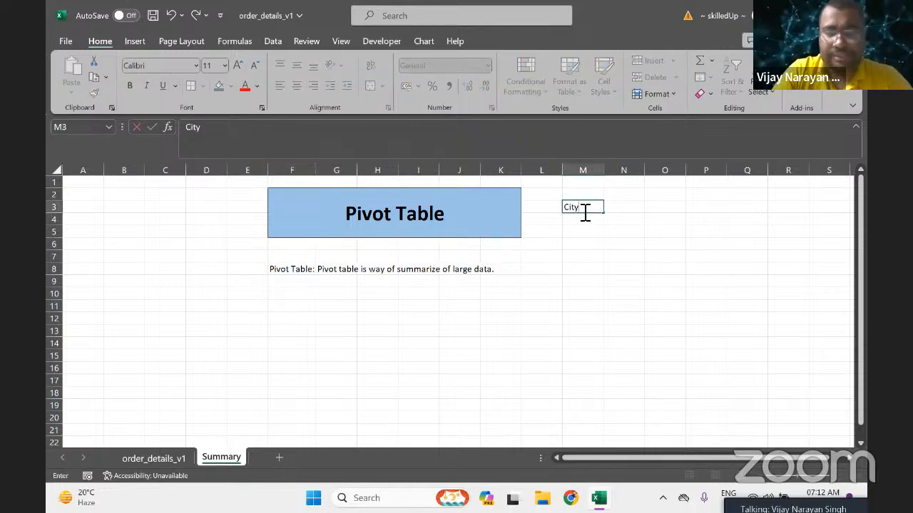
{"action": "key", "text": "Return"}
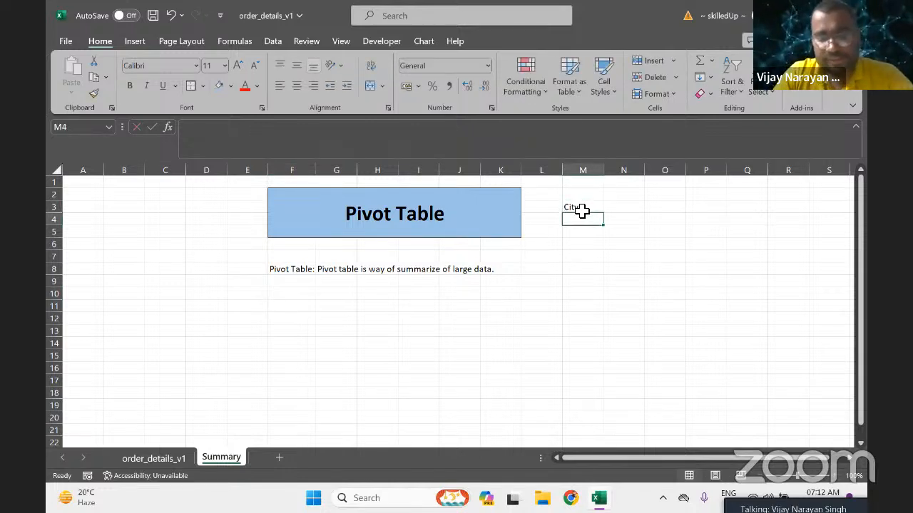
{"action": "type", "text": "Noida"}
{"action": "key", "text": "Return"}
{"action": "key", "text": "Up"}
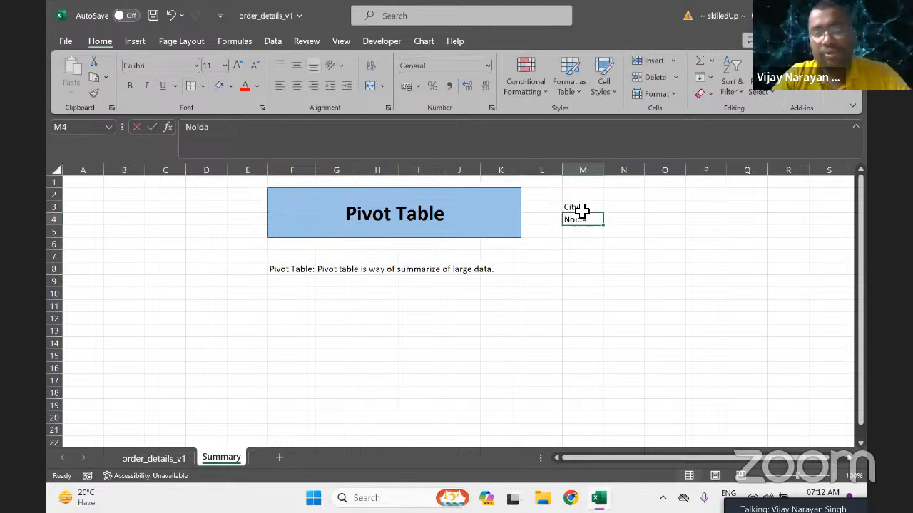
Fill "Noida" down from M4 through M9.
{"action": "key", "text": "shift+Down"}
{"action": "key", "text": "shift+Down"}
{"action": "key", "text": "shift+Down"}
{"action": "key", "text": "shift+Down"}
{"action": "key", "text": "shift+Down"}
{"action": "key", "text": "ctrl+d"}
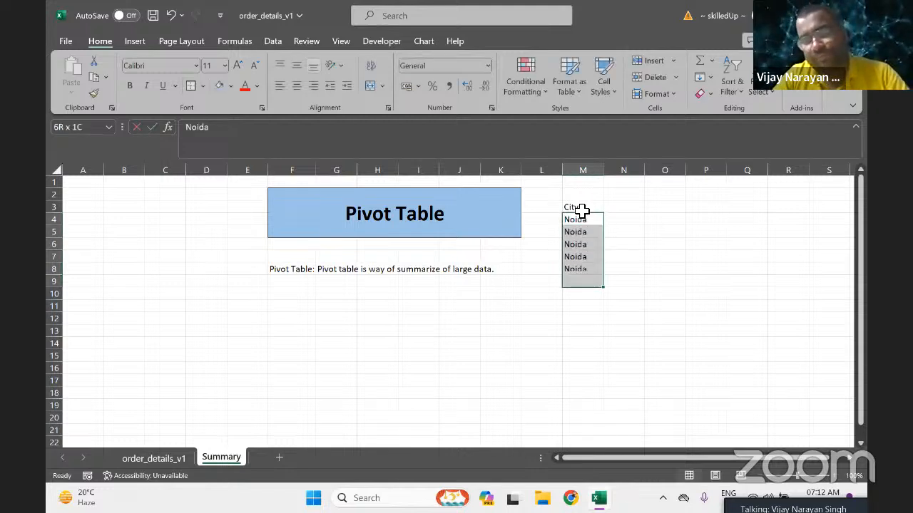
Enter the header "Date" in cell N3 and begin a formula in N4.
{"action": "key", "text": "Right"}
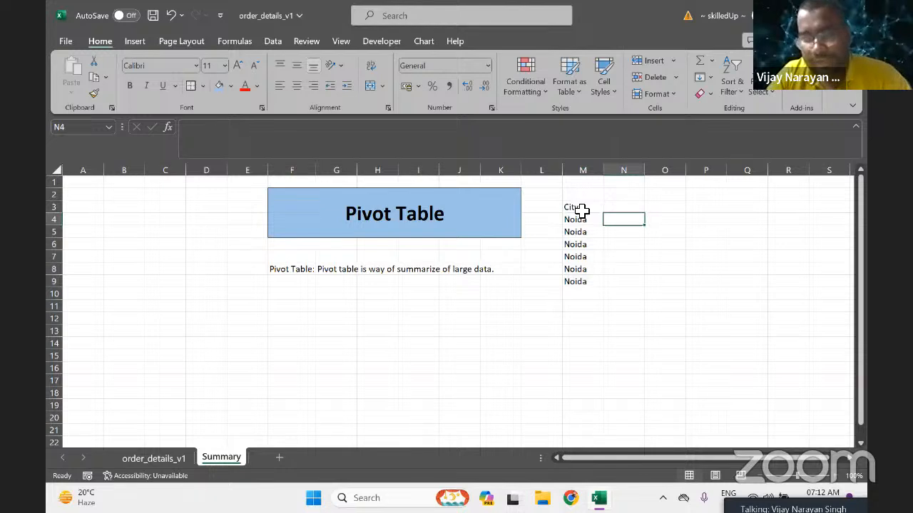
{"action": "key", "text": "Up"}
{"action": "type", "text": "date"}
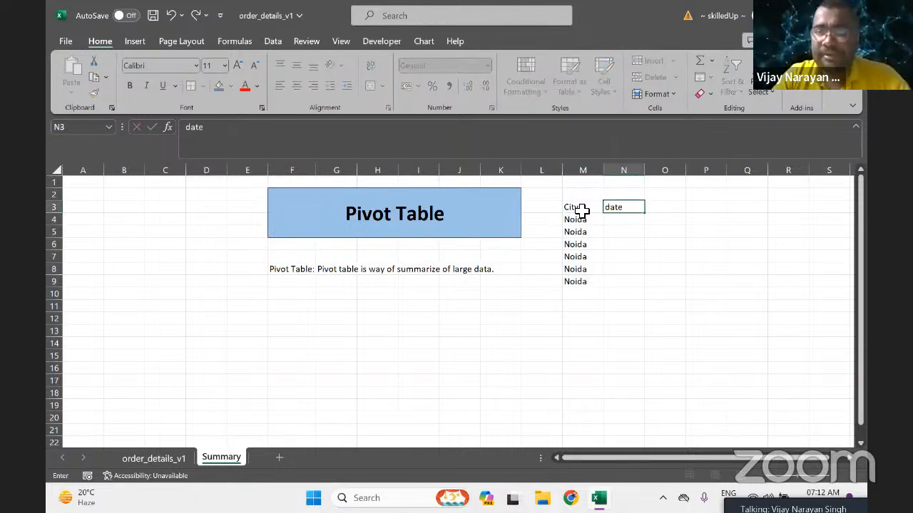
{"action": "key", "text": "BackSpace"}
{"action": "key", "text": "BackSpace"}
{"action": "key", "text": "BackSpace"}
{"action": "key", "text": "BackSpace"}
{"action": "type", "text": "Date"}
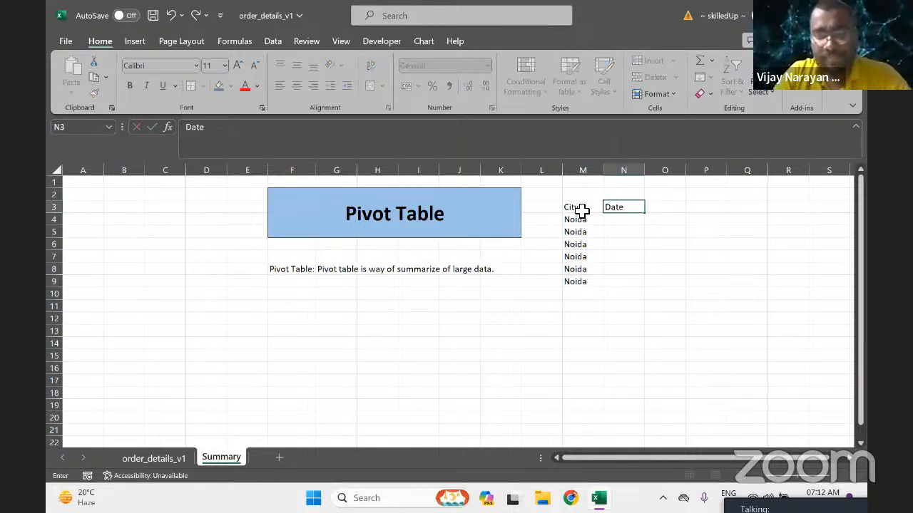
{"action": "key", "text": "Return"}
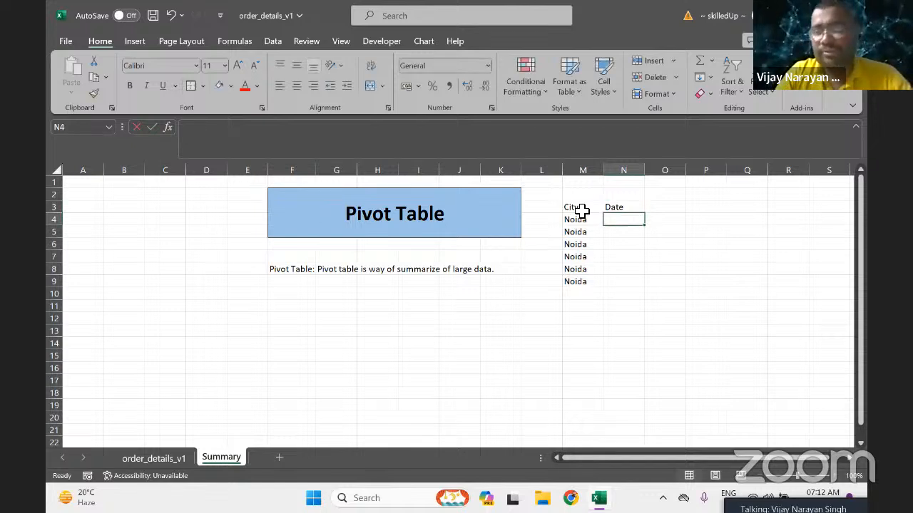
{"action": "type", "text": "="}
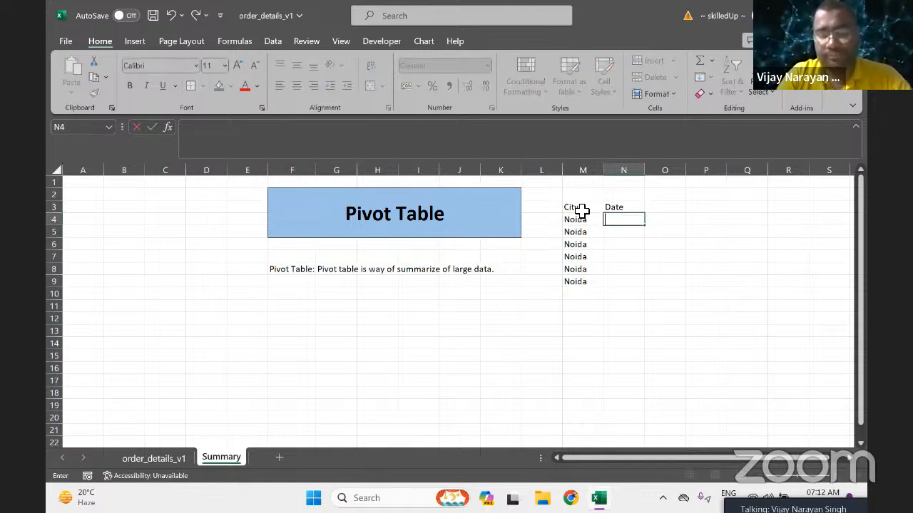
{"action": "type", "text": "ran"}
{"action": "key", "text": "Down"}
{"action": "key", "text": "Down"}
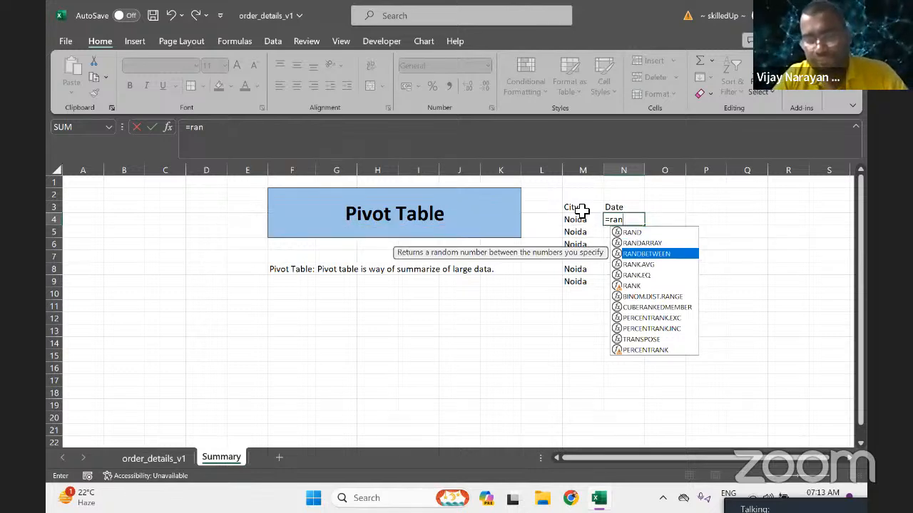
{"action": "key", "text": "BackSpace"}
{"action": "key", "text": "BackSpace"}
{"action": "key", "text": "BackSpace"}
{"action": "type", "text": "da"}
{"action": "key", "text": "Tab"}
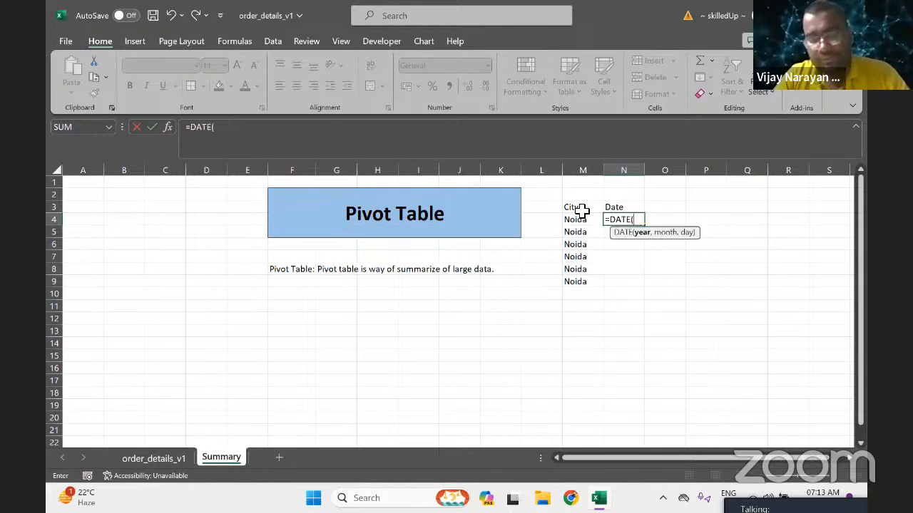
{"action": "type", "text": ")"}
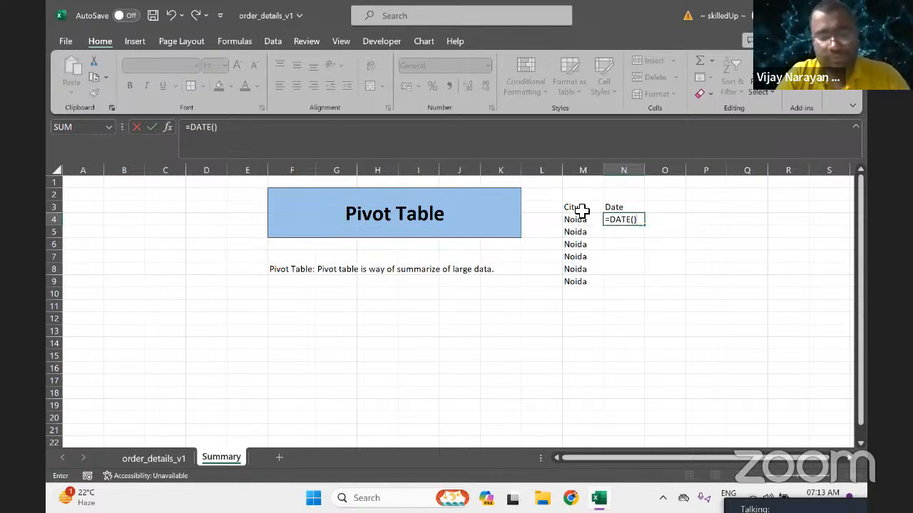
{"action": "key", "text": "Return"}
{"action": "key", "text": "Return"}
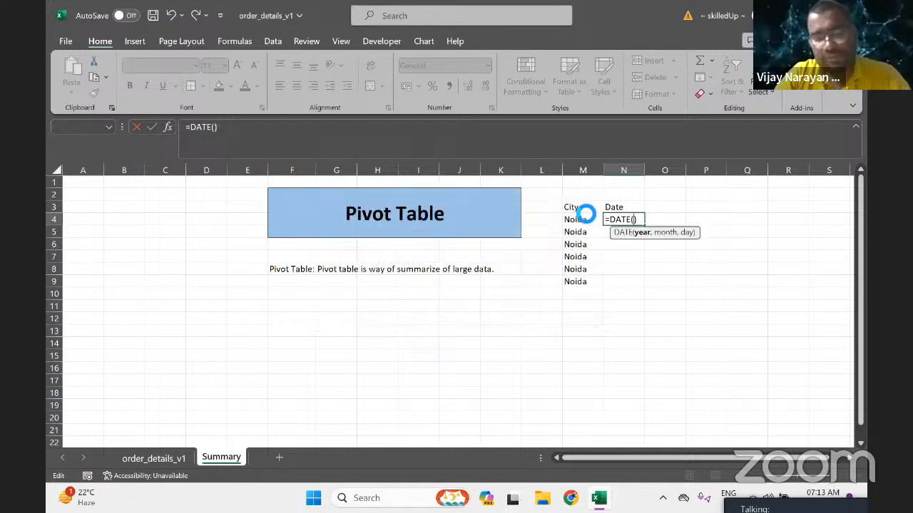
{"action": "key", "text": "BackSpace"}
{"action": "key", "text": "BackSpace"}
{"action": "key", "text": "BackSpace"}
{"action": "key", "text": "BackSpace"}
{"action": "key", "text": "BackSpace"}
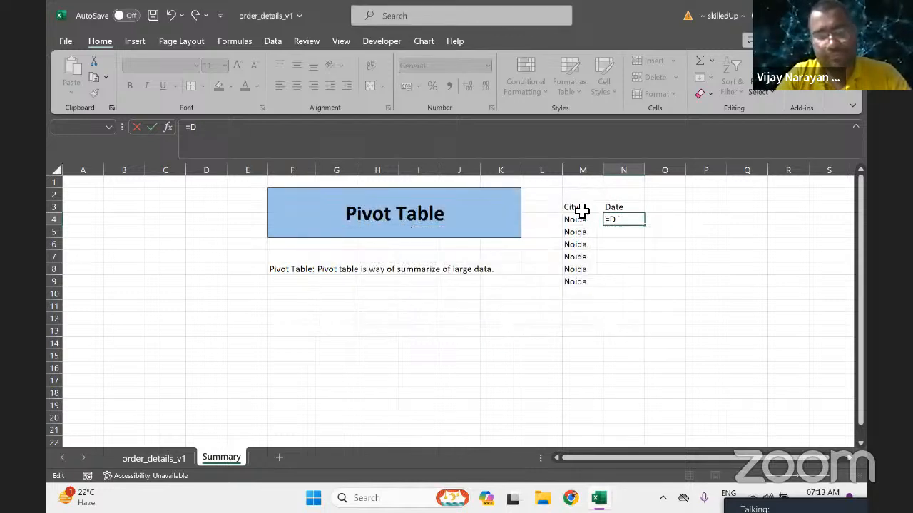
{"action": "key", "text": "BackSpace"}
Complete the formula in N4 as =TODAY()-100.
{"action": "type", "text": "tod"}
{"action": "key", "text": "Tab"}
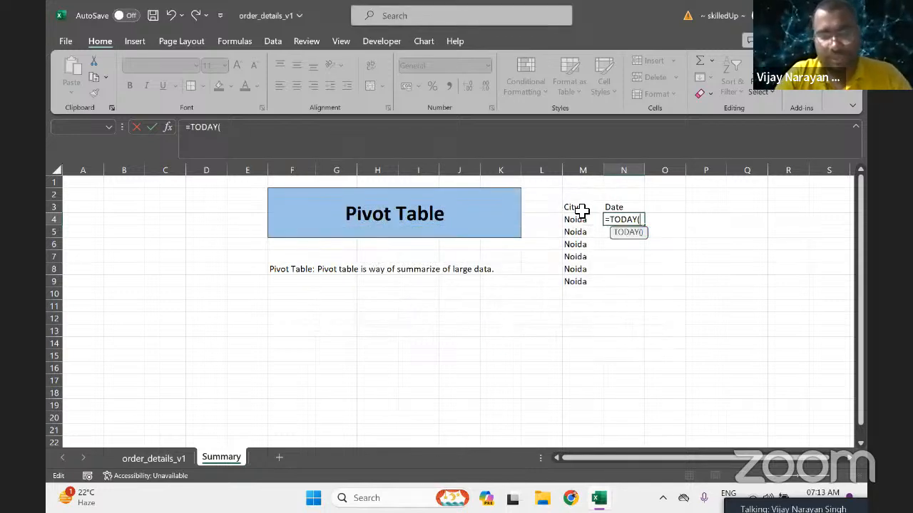
{"action": "type", "text": ")-100"}
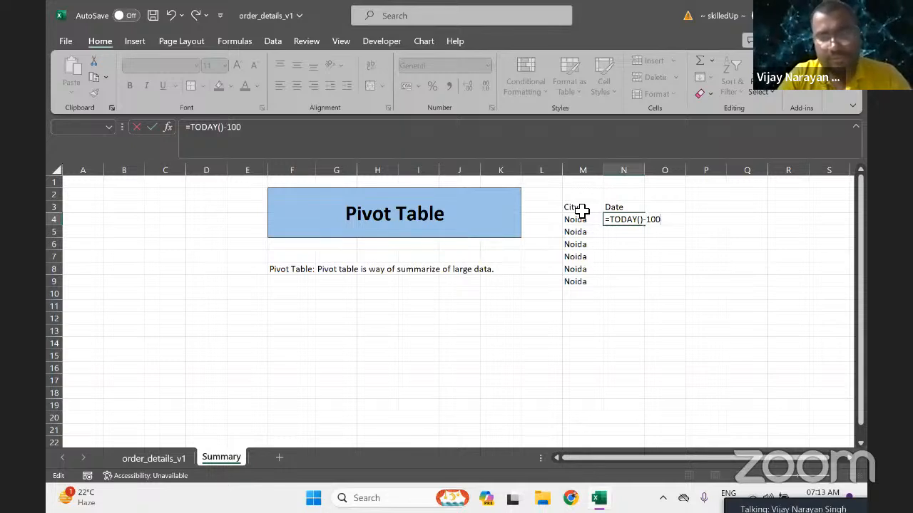
{"action": "key", "text": "ctrl+Return"}
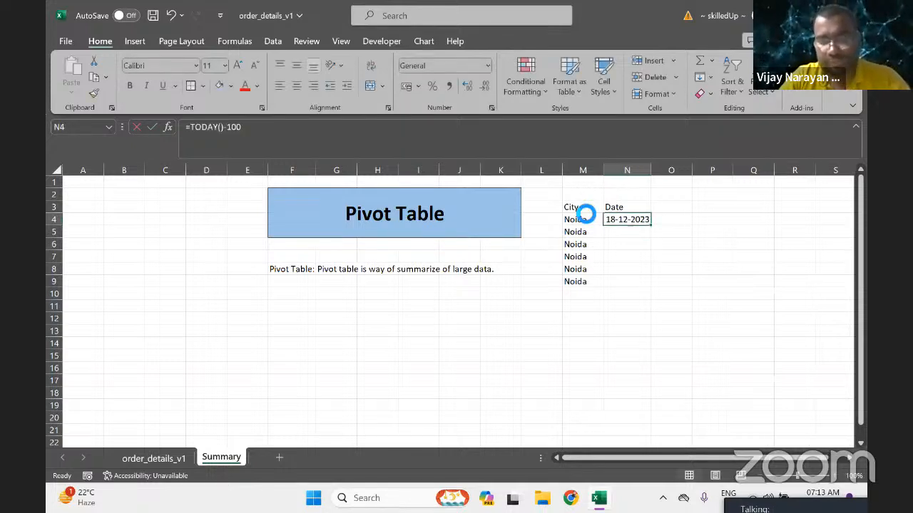
Fill the date formula from N4 down through N9.
{"action": "key", "text": "shift+Down"}
{"action": "key", "text": "shift+Down"}
{"action": "key", "text": "shift+Down"}
{"action": "key", "text": "shift+Down"}
{"action": "key", "text": "shift+Down"}
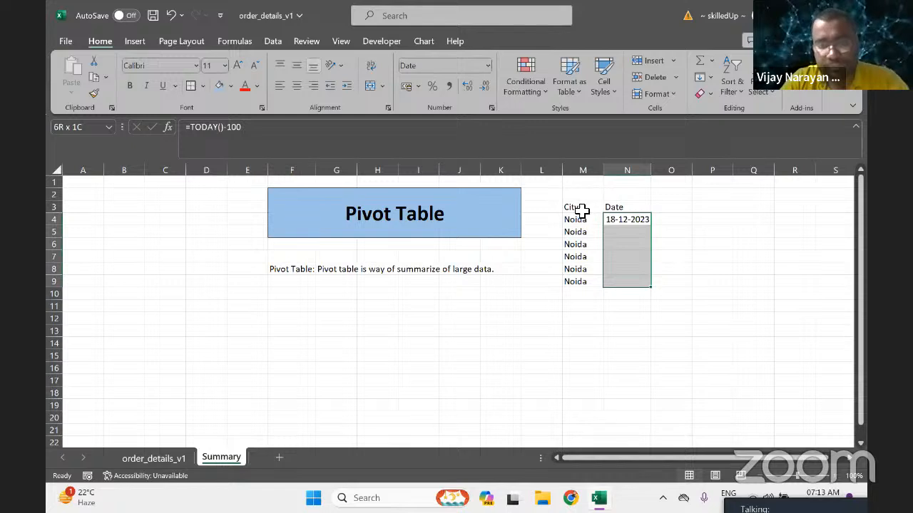
{"action": "key", "text": "ctrl+d"}
Change the date formulas to =TODAY()-90 in N5 and =TODAY()-80 in N6.
{"action": "key", "text": "Down"}
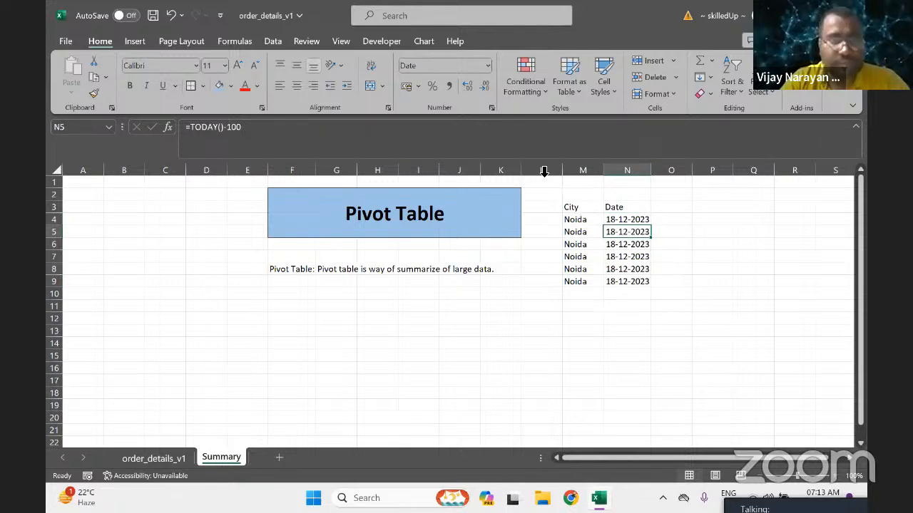
{"action": "left_click", "coordinate": [251, 131]}
{"action": "key", "text": "BackSpace"}
{"action": "type", "text": "0"}
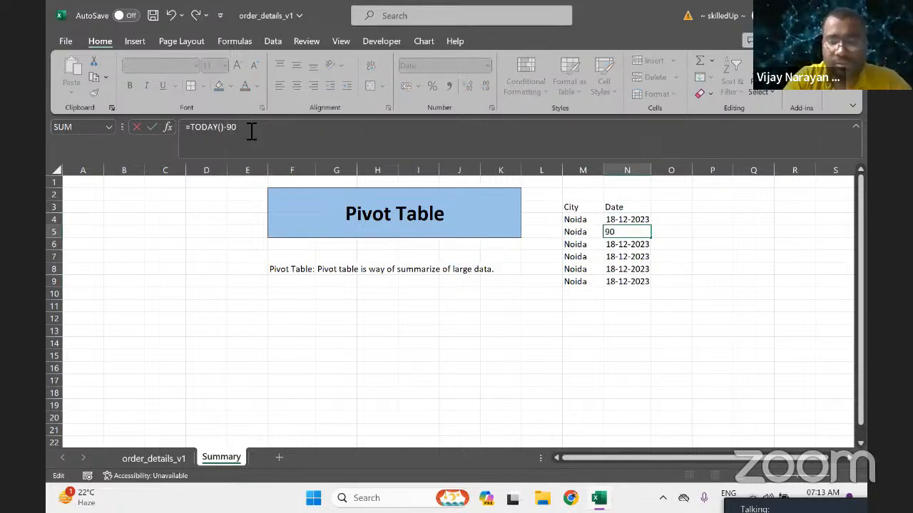
{"action": "key", "text": "Return"}
{"action": "left_click", "coordinate": [252, 132]}
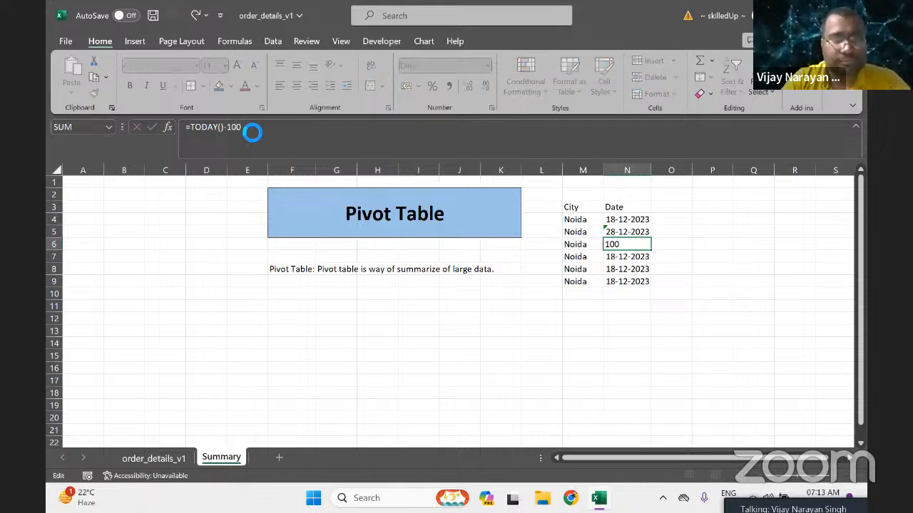
{"action": "key", "text": "Left"}
{"action": "key", "text": "BackSpace"}
{"action": "key", "text": "BackSpace"}
{"action": "type", "text": "10"}
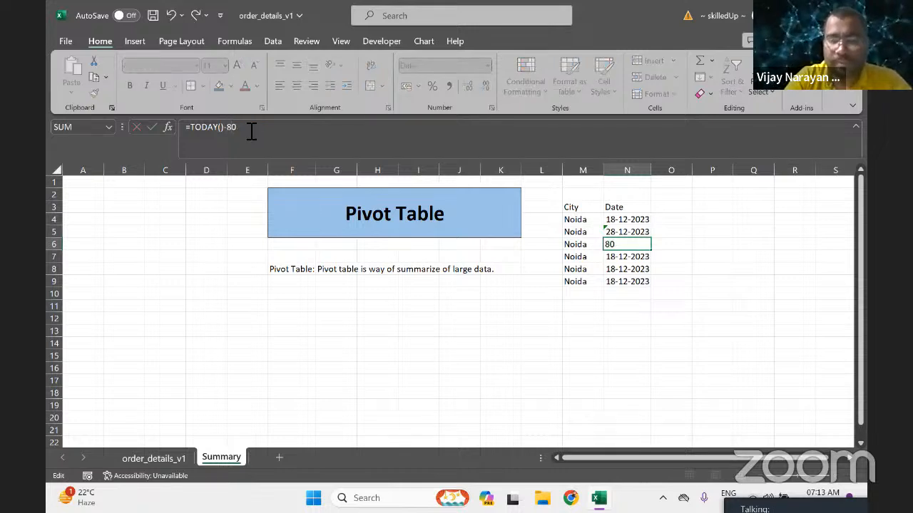
{"action": "key", "text": "Return"}
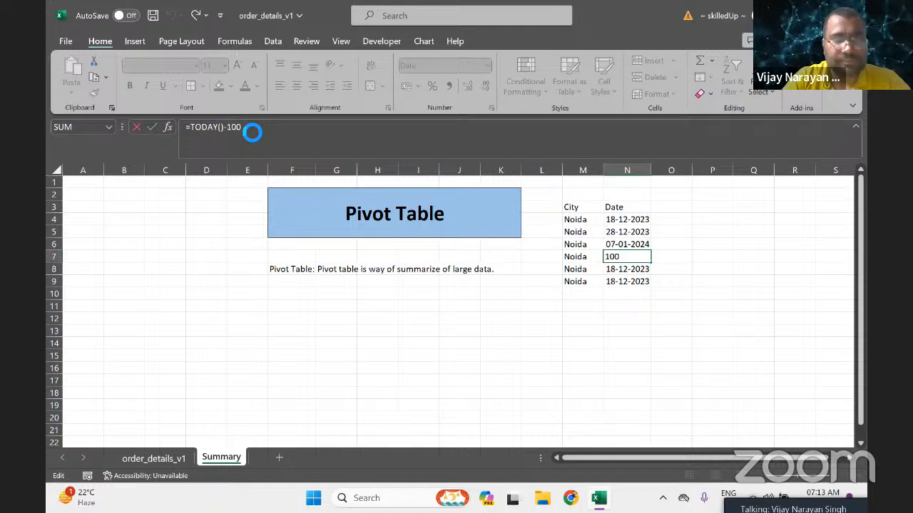
Change the day offset in N7's TODAY formula to give 17-01-2024, and set N8 to =TODAY()-60.
{"action": "key", "text": "Left"}
{"action": "key", "text": "BackSpace"}
{"action": "key", "text": "BackSpace"}
{"action": "key", "text": "Return"}
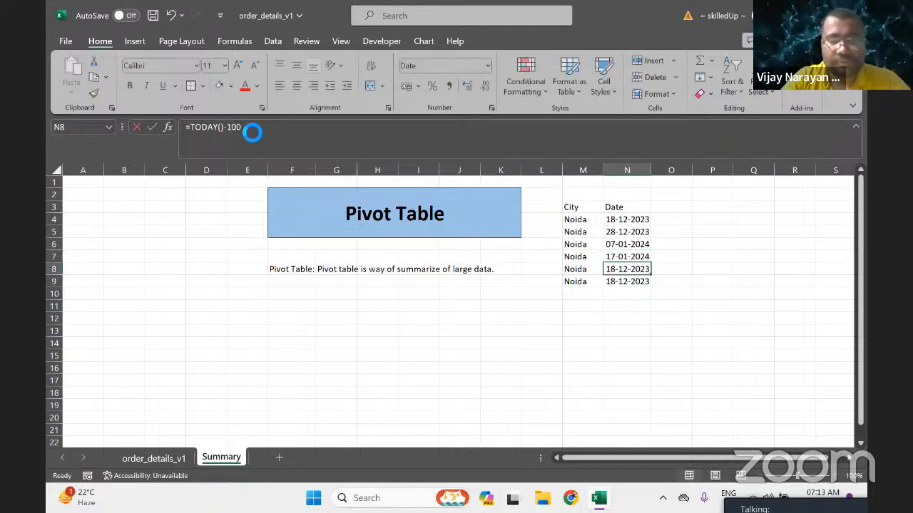
{"action": "type", "text": "100"}
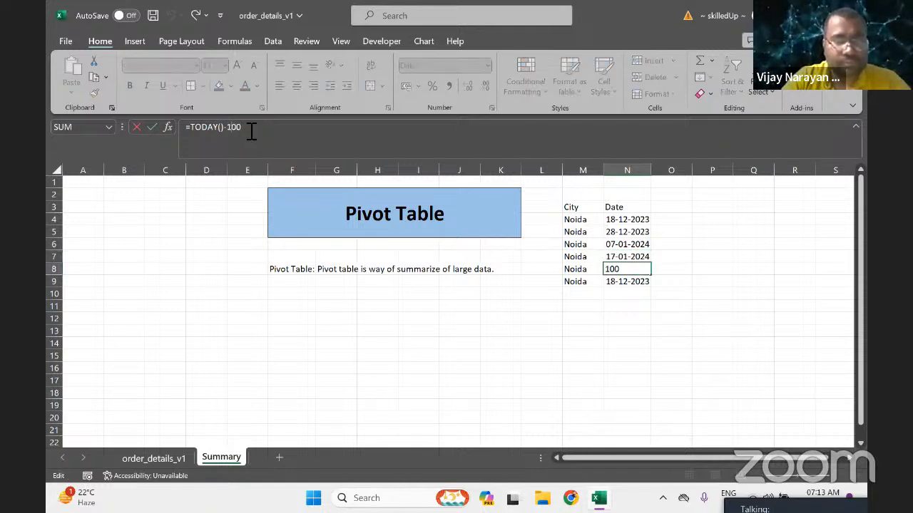
{"action": "key", "text": "Left"}
{"action": "key", "text": "BackSpace"}
{"action": "type", "text": "6"}
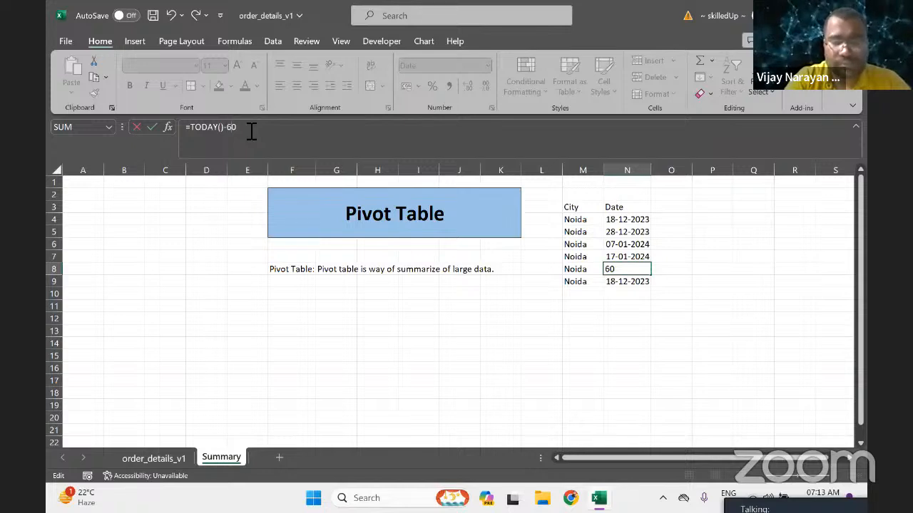
{"action": "key", "text": "Return"}
Change the date formula in N9 to =TODAY()-10.
{"action": "left_click", "coordinate": [252, 132]}
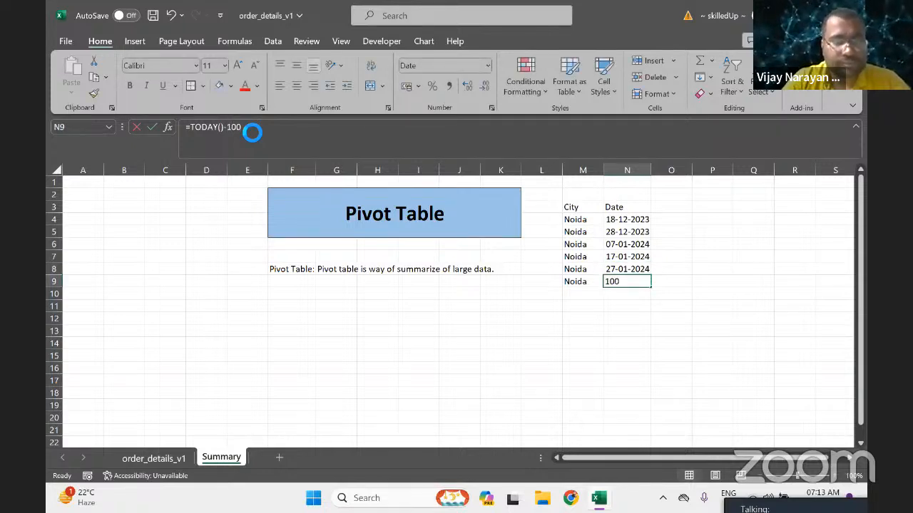
{"action": "key", "text": "Left"}
{"action": "key", "text": "BackSpace"}
{"action": "key", "text": "BackSpace"}
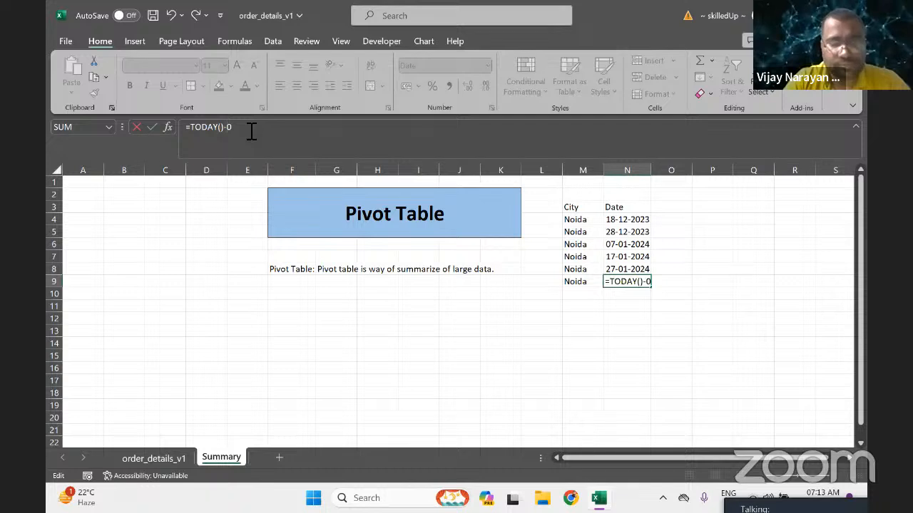
{"action": "type", "text": "1"}
{"action": "key", "text": "Return"}
Enter the header "Amount" in cell O3, beside the Date header.
{"action": "key", "text": "Up"}
{"action": "key", "text": "ctrl+Up"}
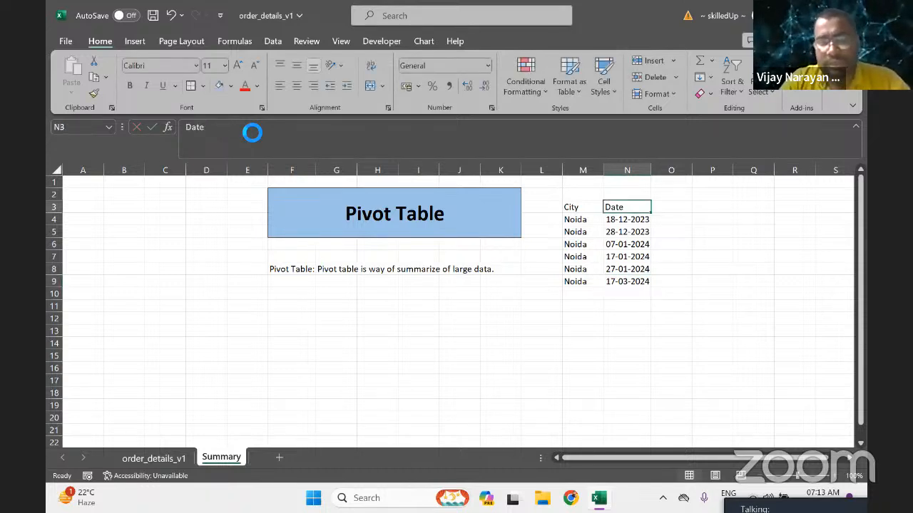
{"action": "key", "text": "Right"}
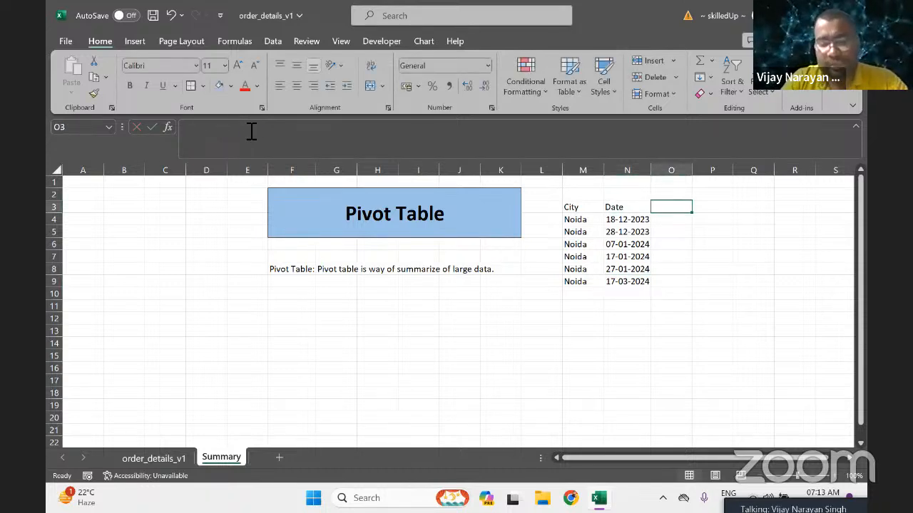
{"action": "type", "text": "Amo"}
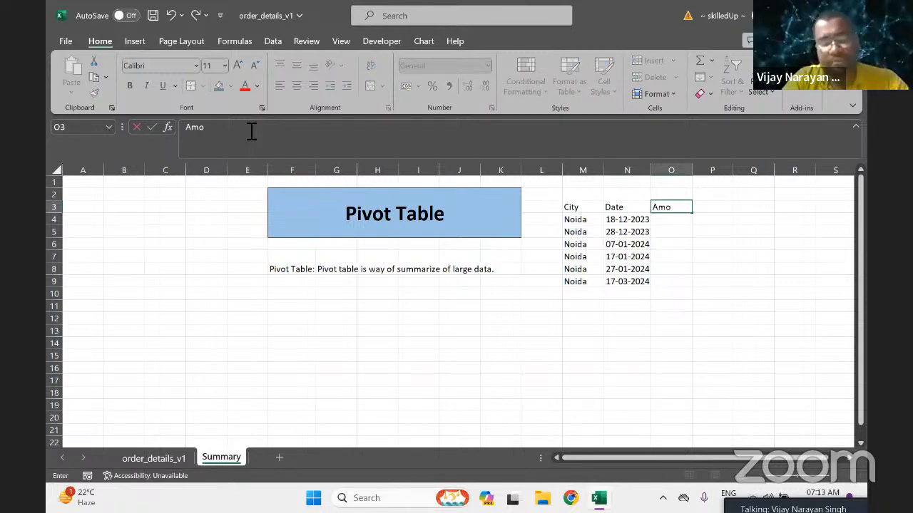
{"action": "type", "text": "unt"}
{"action": "key", "text": "Return"}
Enter the formula =RANDBETWEEN(100,1000) in O4 to generate a random amount.
{"action": "type", "text": "="}
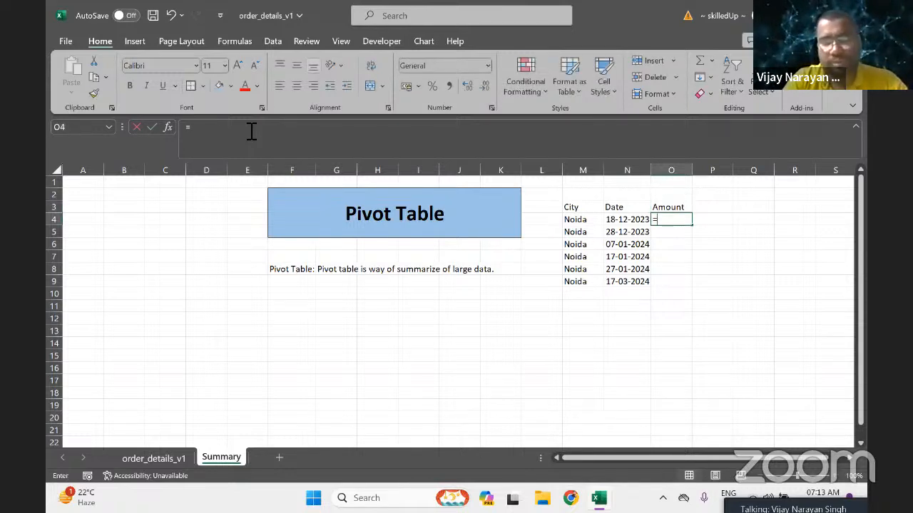
{"action": "type", "text": "an"}
{"action": "key", "text": "BackSpace"}
{"action": "key", "text": "BackSpace"}
{"action": "type", "text": "ra"}
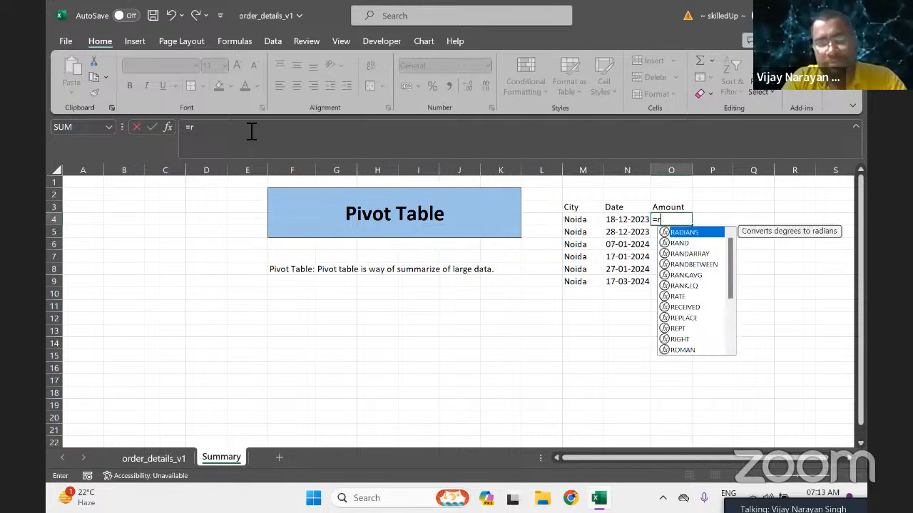
{"action": "key", "text": "Down"}
{"action": "key", "text": "Down"}
{"action": "key", "text": "Down"}
{"action": "key", "text": "Tab"}
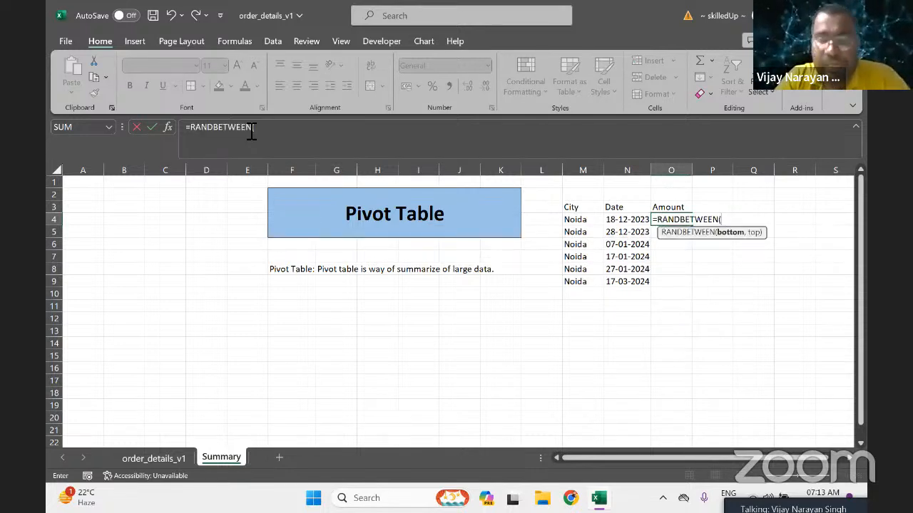
{"action": "type", "text": "100,1"}
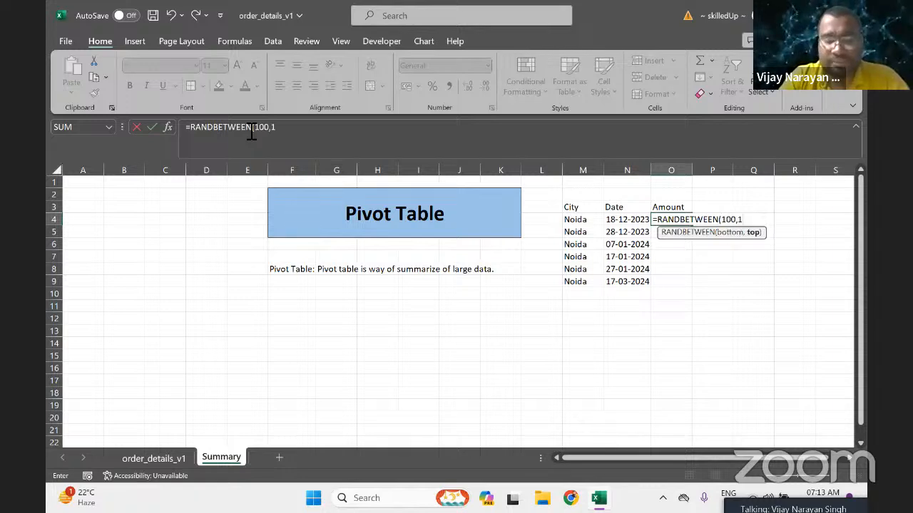
{"action": "type", "text": "000)"}
{"action": "key", "text": "Return"}
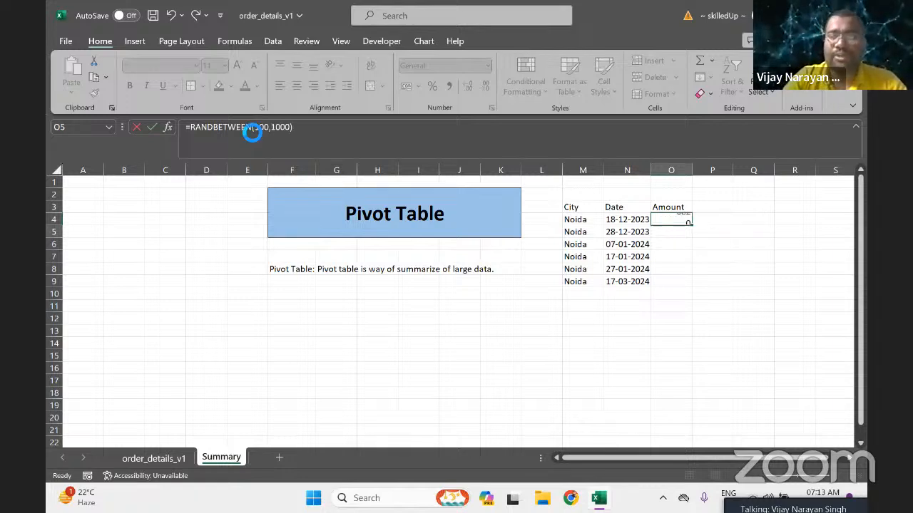
Fill the RANDBETWEEN formula from O4 down to O9, matching the last date row.
{"action": "key", "text": "Left"}
{"action": "key", "text": "ctrl+Down"}
{"action": "key", "text": "Right"}
{"action": "key", "text": "ctrl+shift+Up"}
{"action": "key", "text": "ctrl+d"}
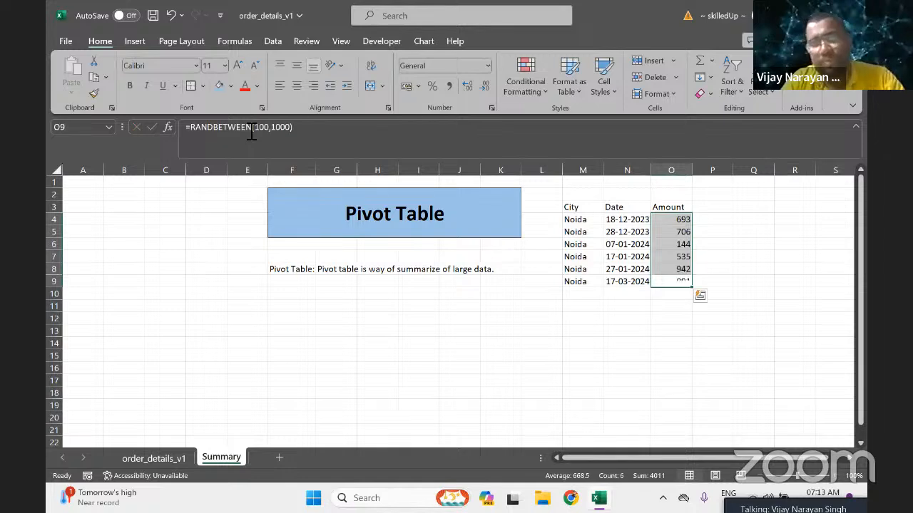
Replace the random formulas in O4:O9 with their values by copying and pasting values in place.
{"action": "key", "text": "ctrl+c"}
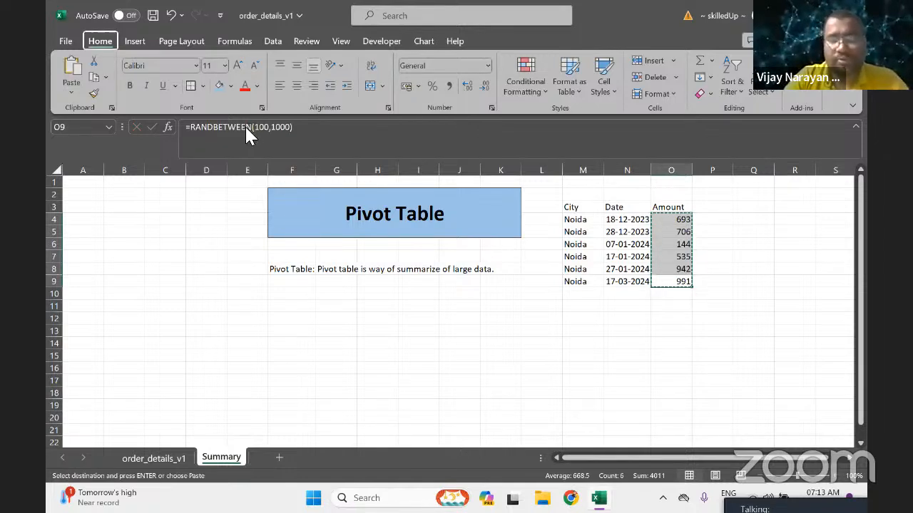
{"action": "key", "text": "v"}
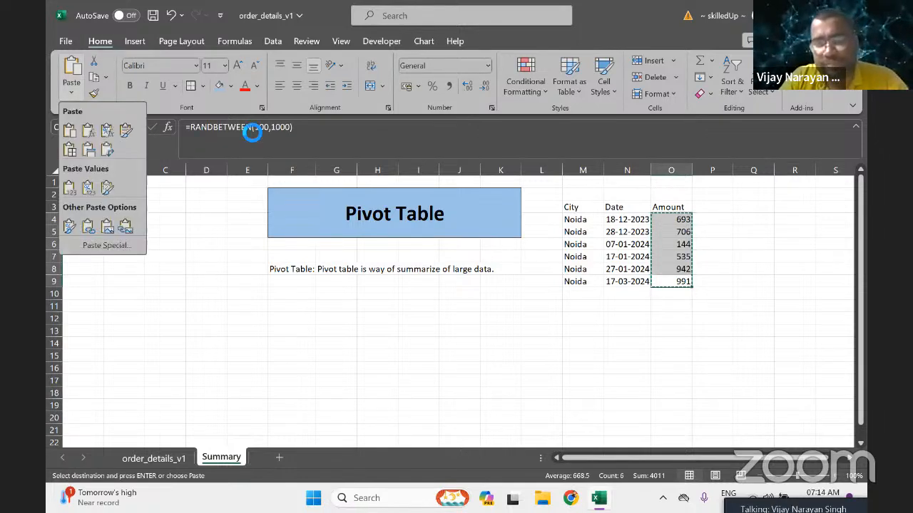
{"action": "key", "text": "v"}
Convert the date formulas in N4:N9 to fixed values by copying and pasting values in place.
{"action": "key", "text": "Left"}
{"action": "left_click", "coordinate": [608, 219]}
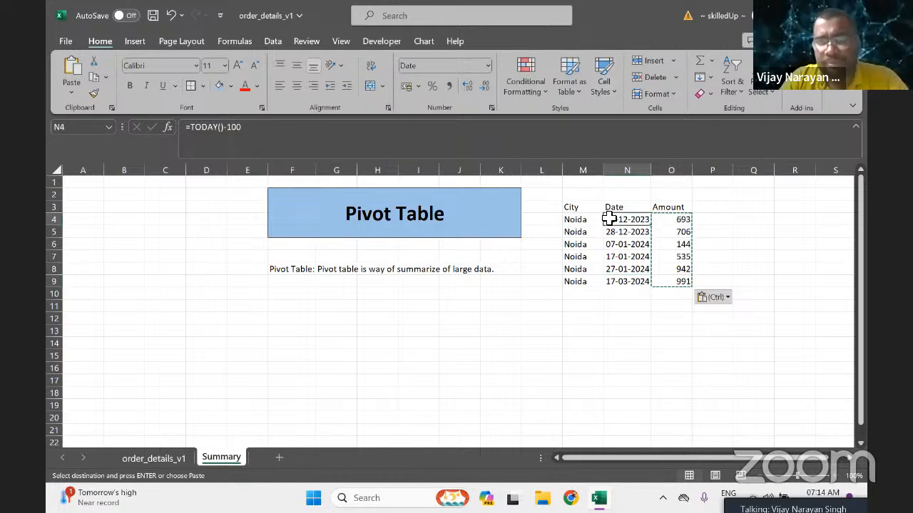
{"action": "key", "text": "ctrl+shift+Down"}
{"action": "key", "text": "ctrl+c"}
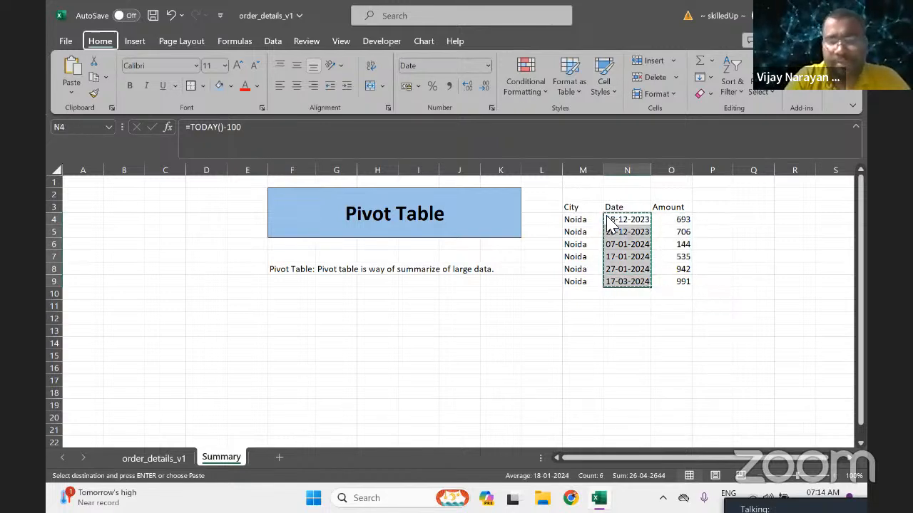
{"action": "key", "text": "alt+h"}
{"action": "key", "text": "v"}
{"action": "key", "text": "v"}
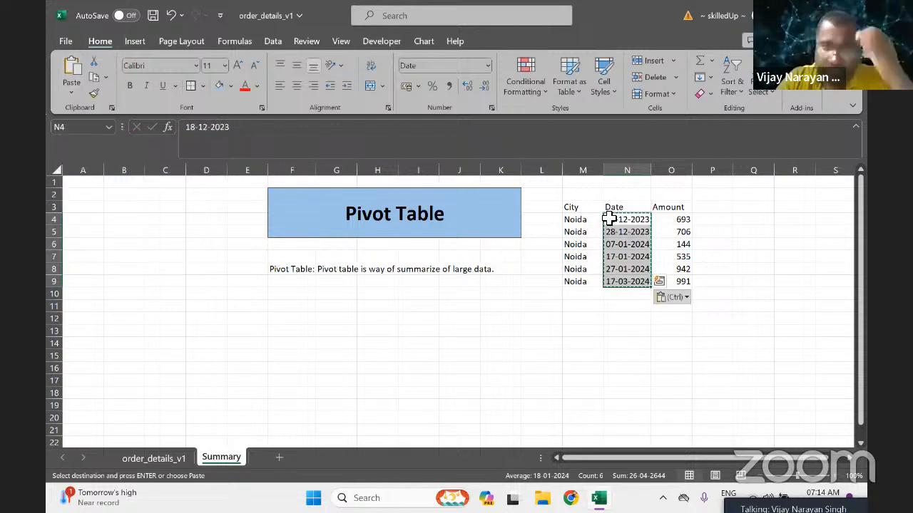
Change the city to "Delhi" in M5 and M7, clearing the pending copy selection.
{"action": "key", "text": "Left"}
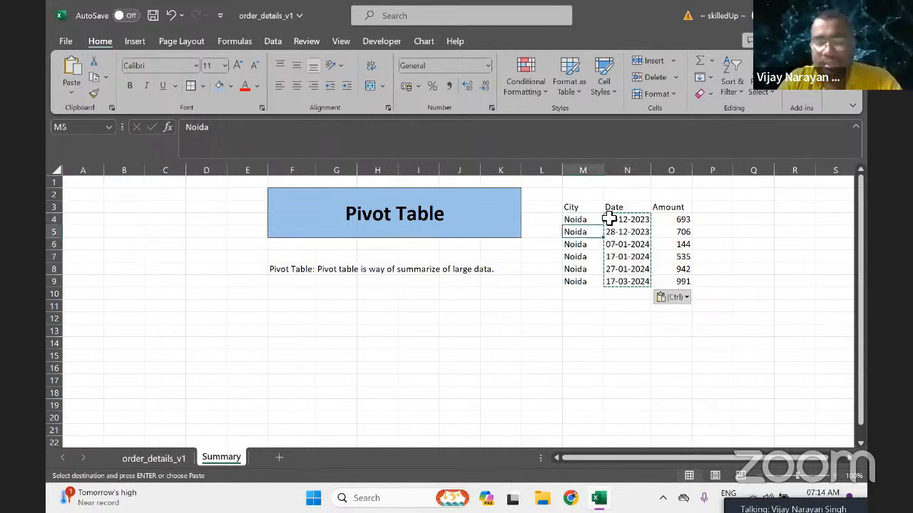
{"action": "key", "text": "Down"}
{"action": "key", "text": "Escape"}
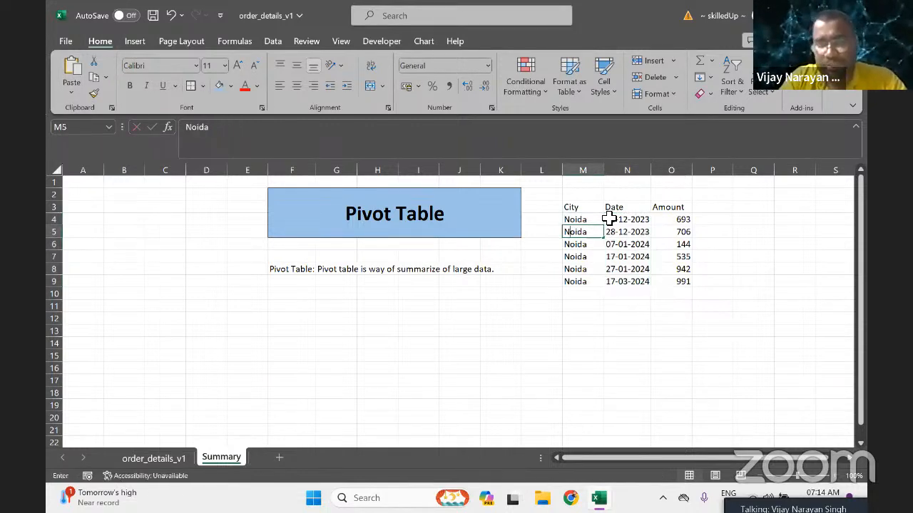
{"action": "type", "text": "Delhi"}
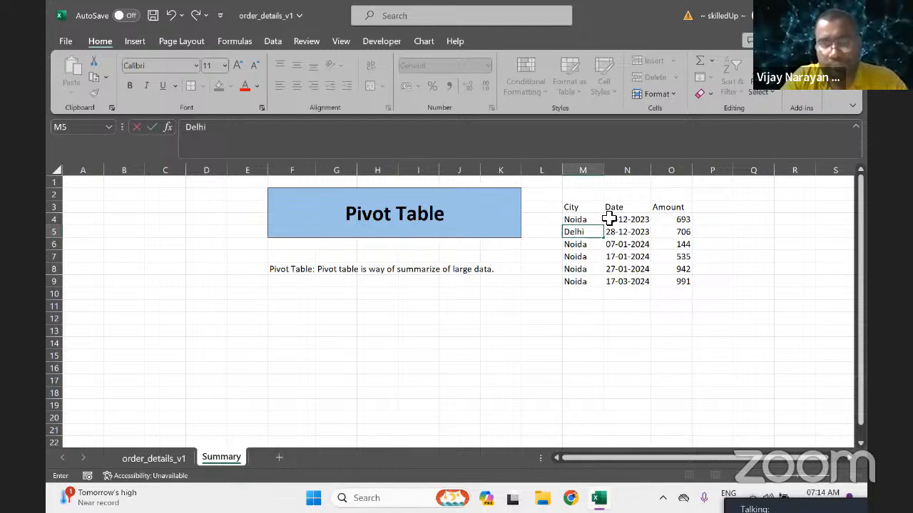
{"action": "key", "text": "Return"}
{"action": "key", "text": "Down"}
{"action": "type", "text": "Del"}
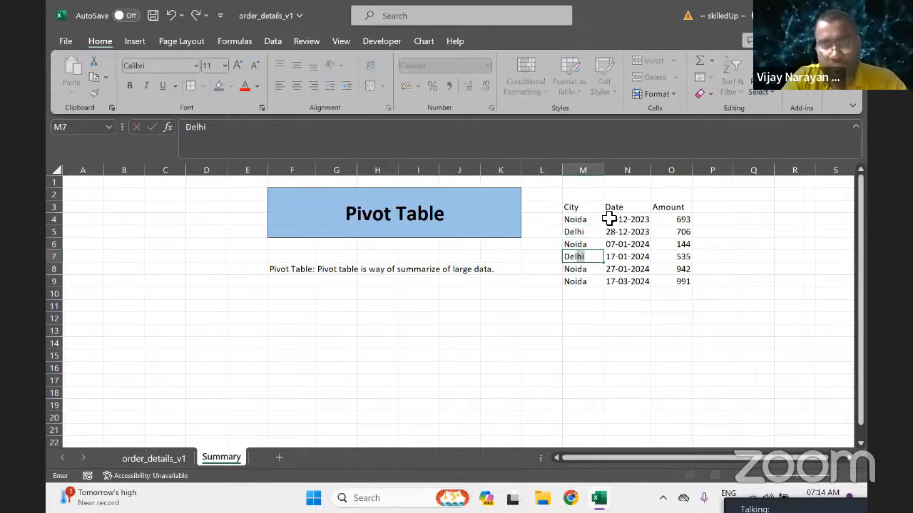
{"action": "key", "text": "Return"}
Make the City, Date and Amount headers in M3:O3 bold.
{"action": "key", "text": "Up"}
{"action": "key", "text": "ctrl+Up"}
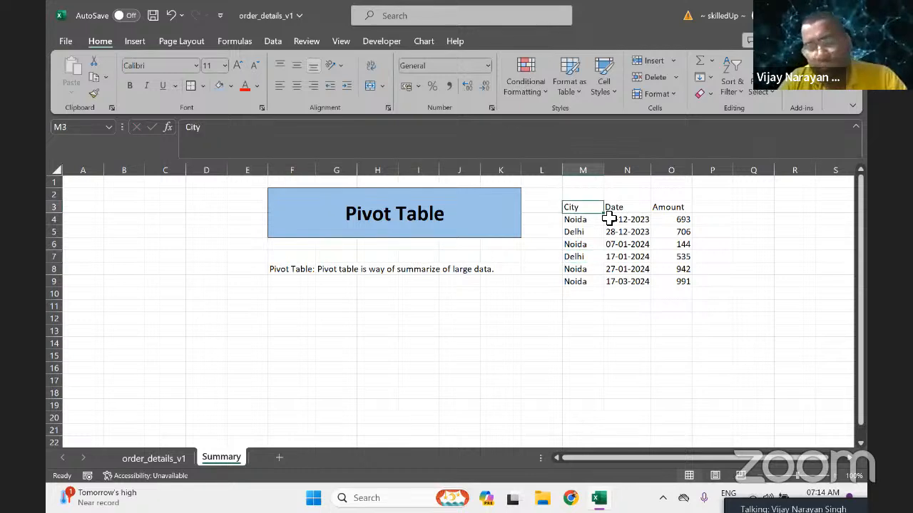
{"action": "key", "text": "ctrl+shift+Down"}
{"action": "key", "text": "ctrl+shift+Right"}
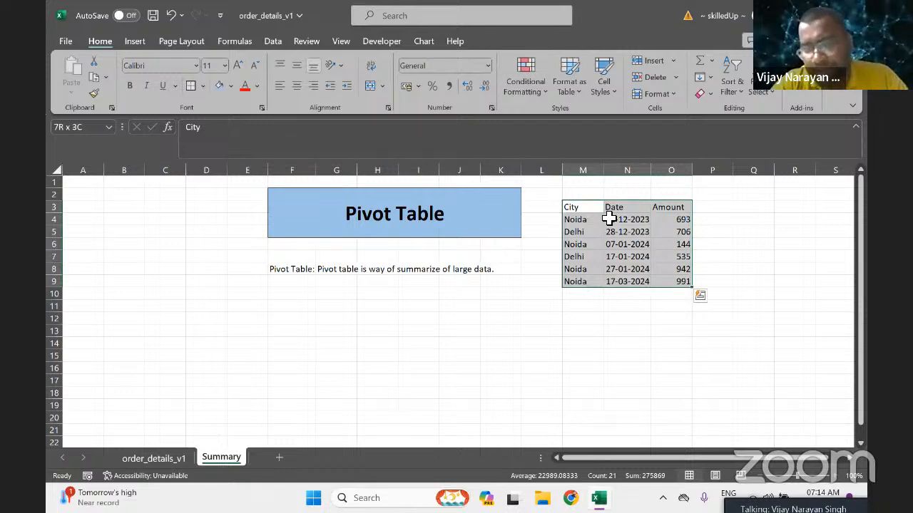
{"action": "key", "text": "Up"}
{"action": "key", "text": "Down"}
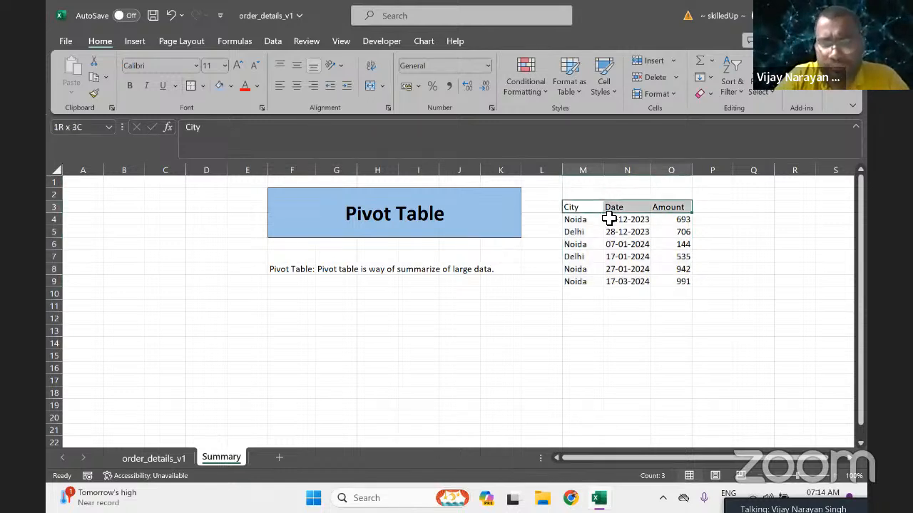
{"action": "key", "text": "ctrl+shift+Right"}
{"action": "key", "text": "ctrl+c"}
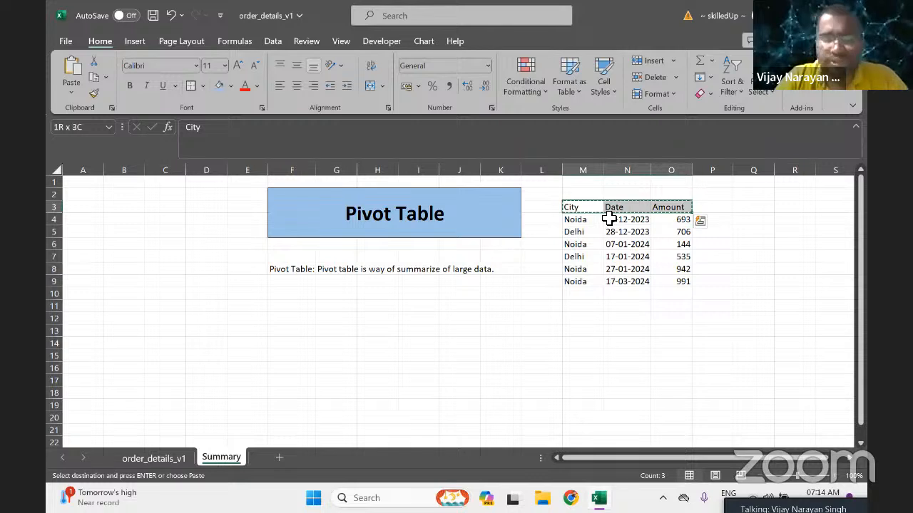
{"action": "key", "text": "ctrl+b"}
Center the contents of the sample table M3:O9 and apply All Borders to it.
{"action": "key", "text": "ctrl+a"}
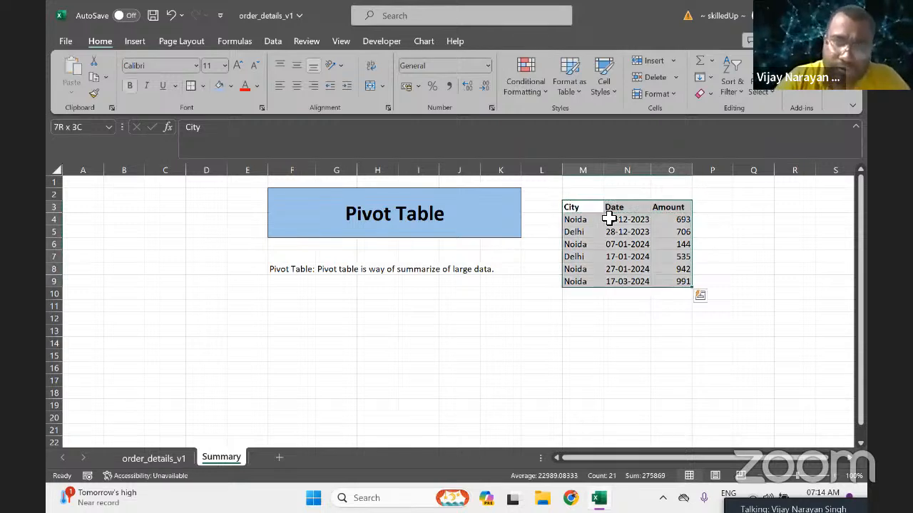
{"action": "left_click", "coordinate": [296, 87]}
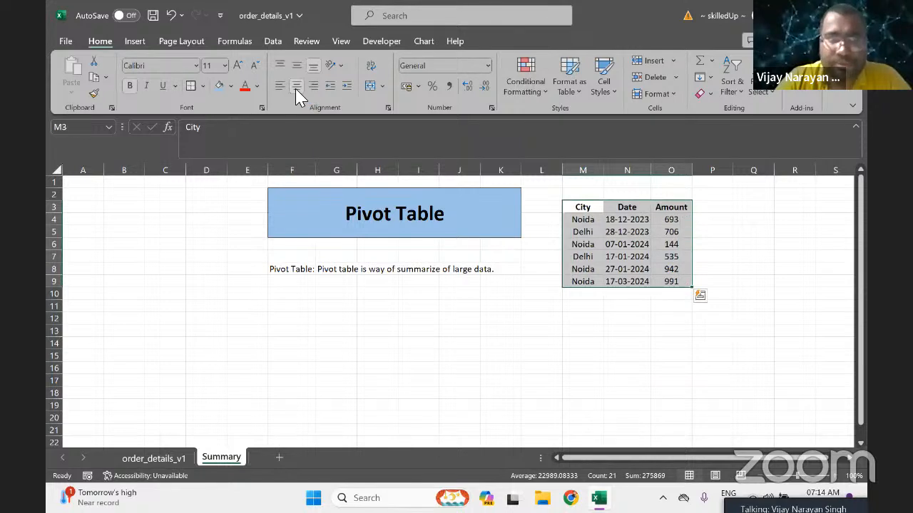
{"action": "left_click", "coordinate": [202, 87]}
{"action": "left_click", "coordinate": [202, 87]}
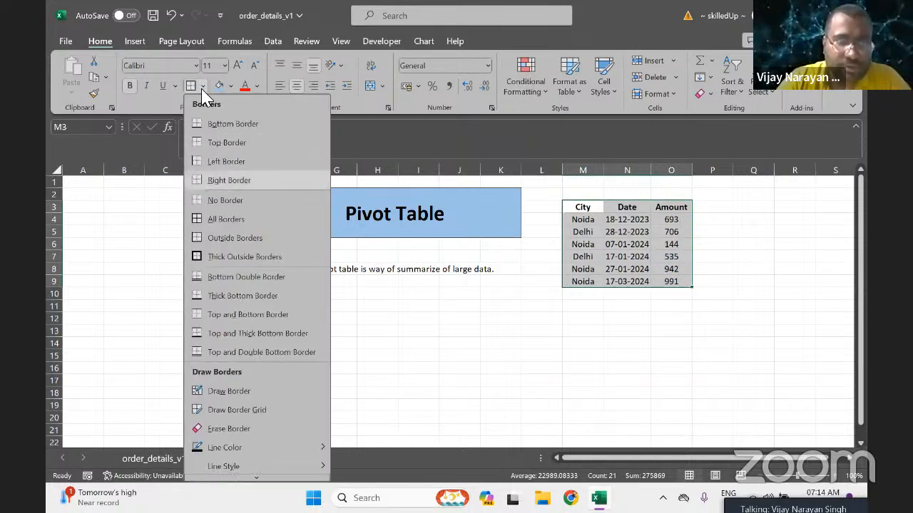
{"action": "left_click", "coordinate": [222, 220]}
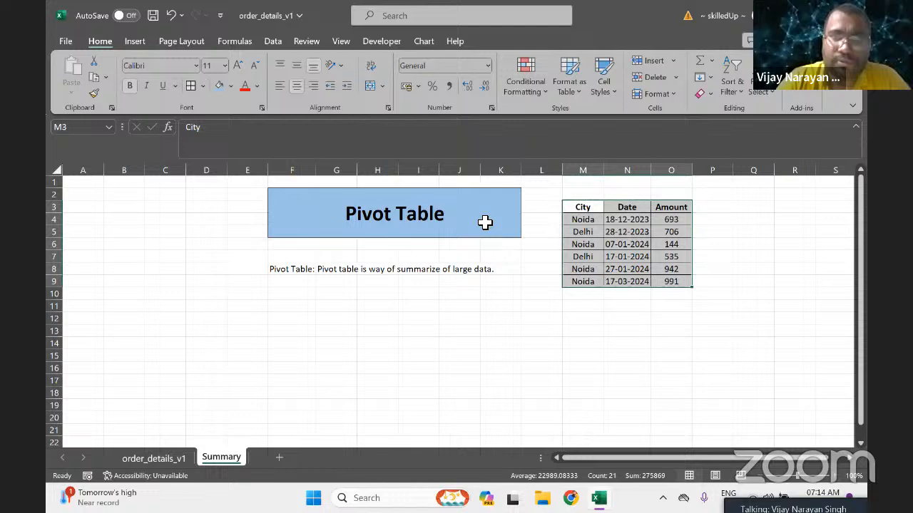
Fill the header cells M3:O3 with the same light blue as the Pivot Table heading.
{"action": "left_click", "coordinate": [583, 219]}
{"action": "left_click", "coordinate": [582, 212]}
{"action": "key", "text": "shift+Right"}
{"action": "key", "text": "shift+Right"}
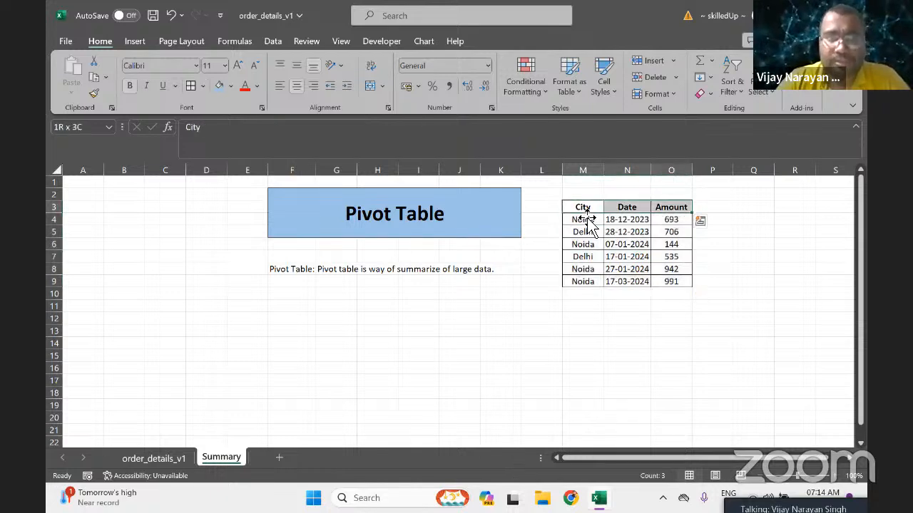
{"action": "left_click", "coordinate": [218, 86]}
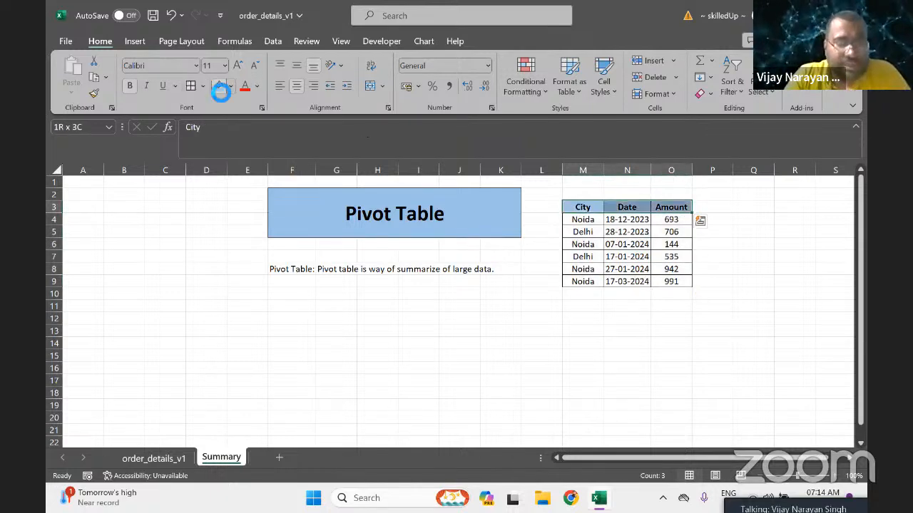
{"action": "left_click", "coordinate": [165, 380]}
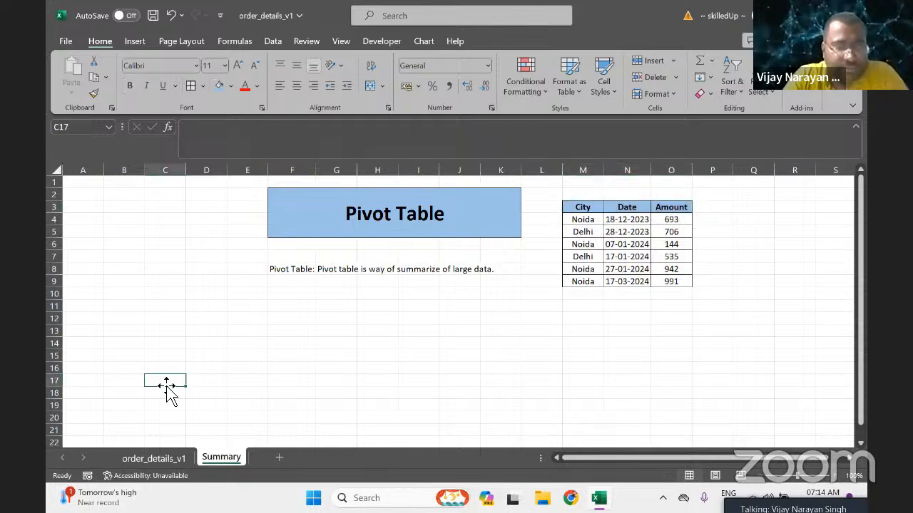
Add a new sheet after Summary and copy the sample table M3:O9 into it starting at A1.
{"action": "left_click", "coordinate": [277, 457]}
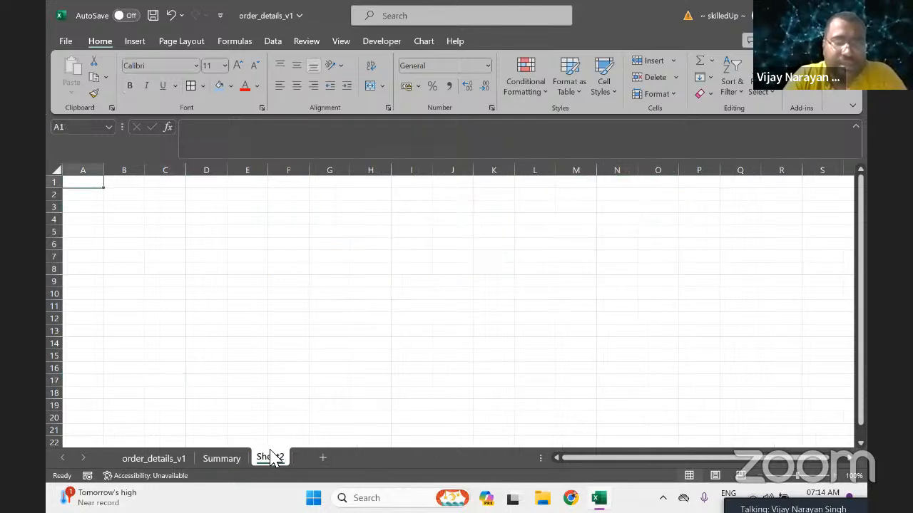
{"action": "left_click", "coordinate": [228, 457]}
{"action": "left_click", "coordinate": [628, 233]}
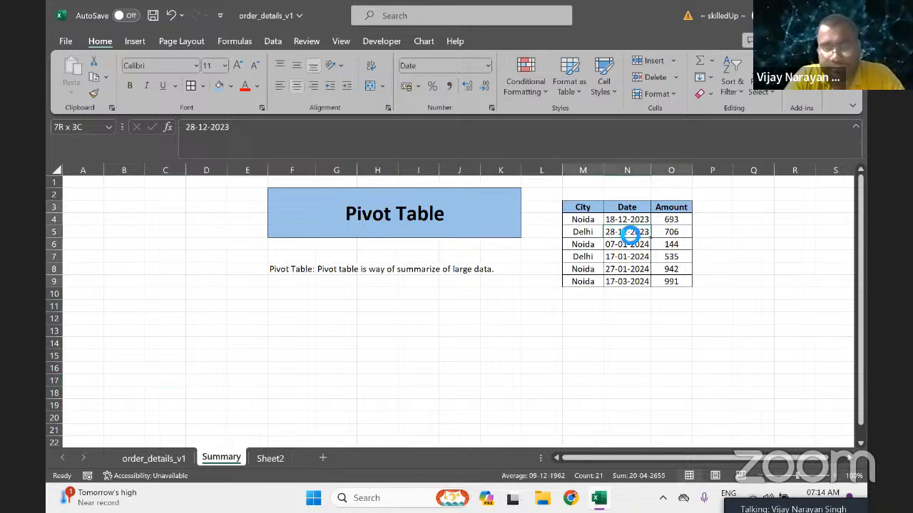
{"action": "key", "text": "ctrl+a"}
{"action": "key", "text": "ctrl+c"}
{"action": "left_click", "coordinate": [269, 459]}
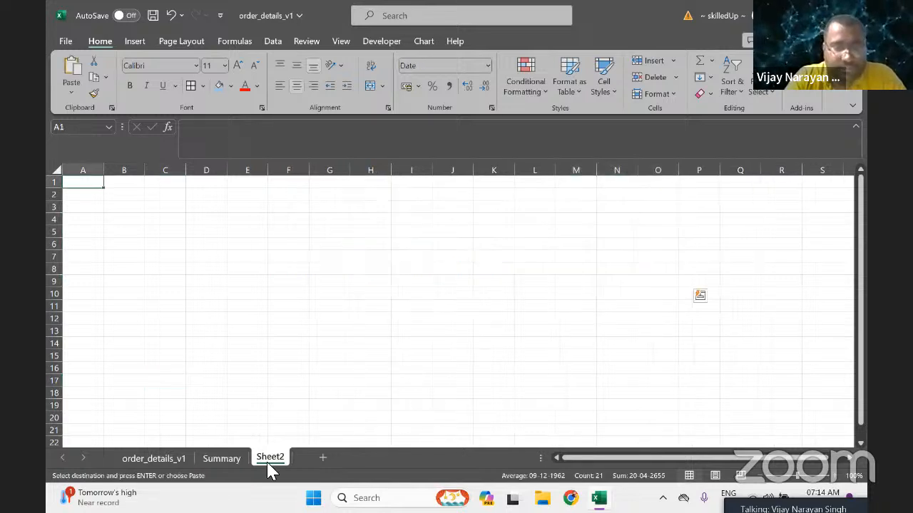
{"action": "key", "text": "Return"}
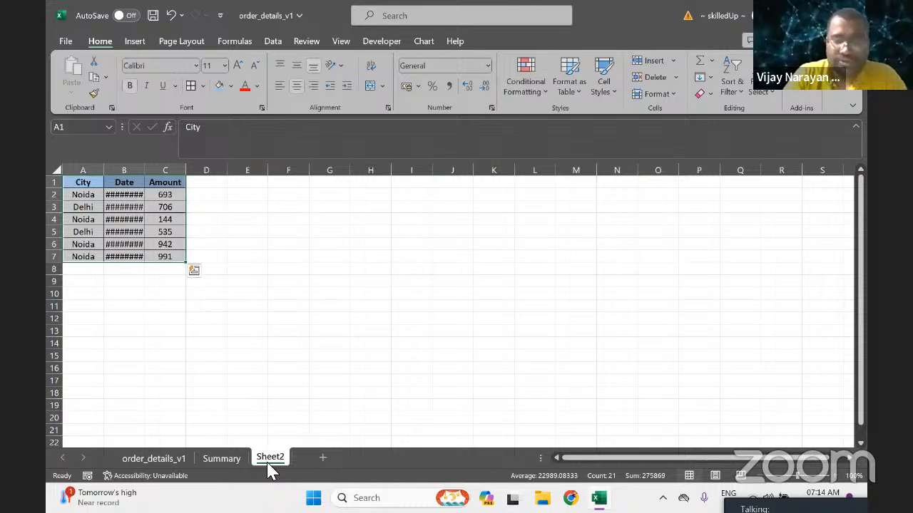
AutoFit the pasted table's columns and insert an empty column before City.
{"action": "key", "text": "alt+o"}
{"action": "key", "text": "a"}
{"action": "key", "text": "Right"}
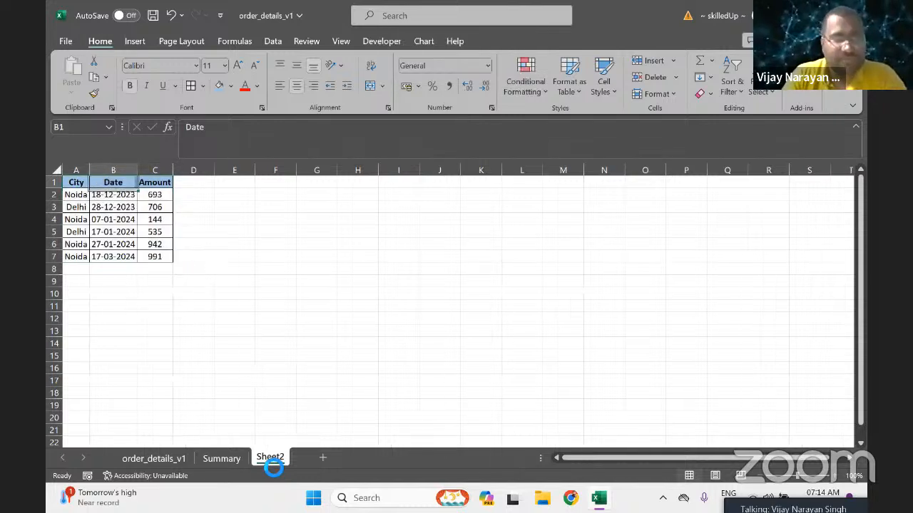
{"action": "key", "text": "Left"}
{"action": "key", "text": "ctrl+space"}
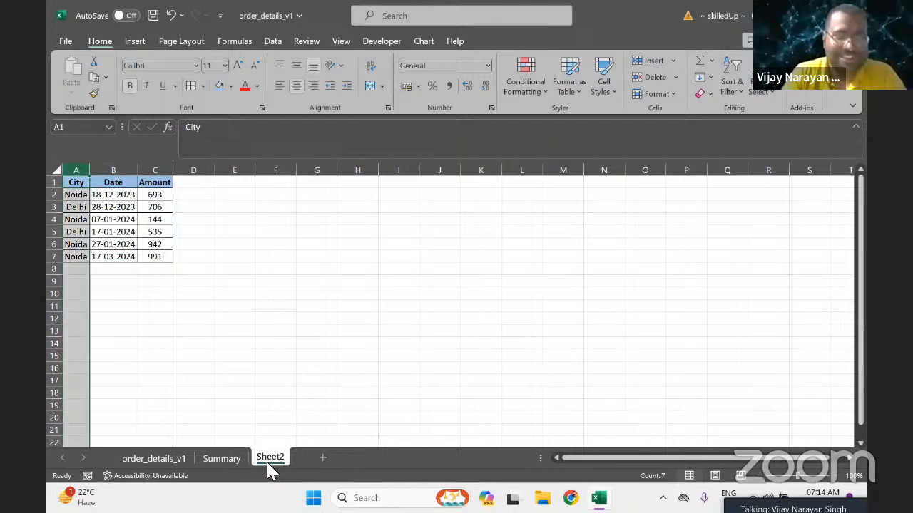
{"action": "key", "text": "ctrl+shift+plus"}
Move the Date column into the empty column A, ahead of City.
{"action": "key", "text": "Right"}
{"action": "key", "text": "Right"}
{"action": "key", "text": "ctrl+space"}
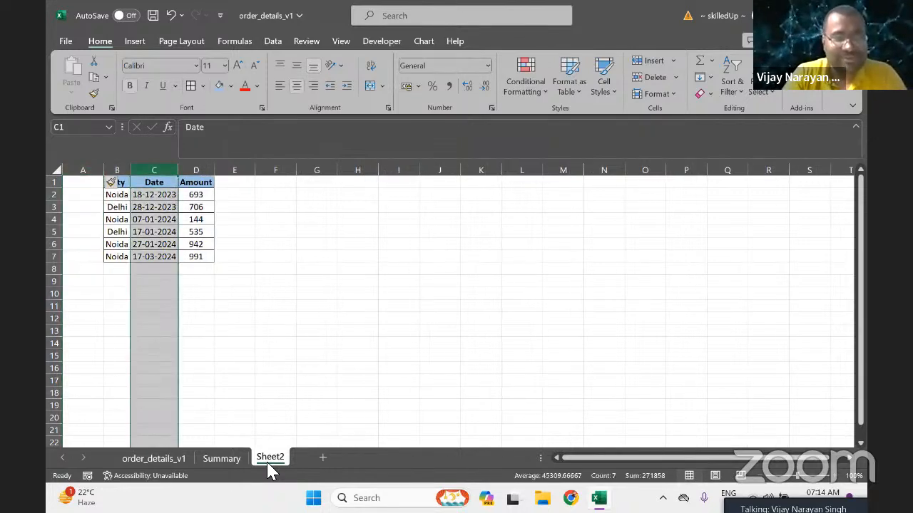
{"action": "key", "text": "ctrl+x"}
{"action": "key", "text": "Left"}
{"action": "key", "text": "Left"}
{"action": "key", "text": "ctrl+space"}
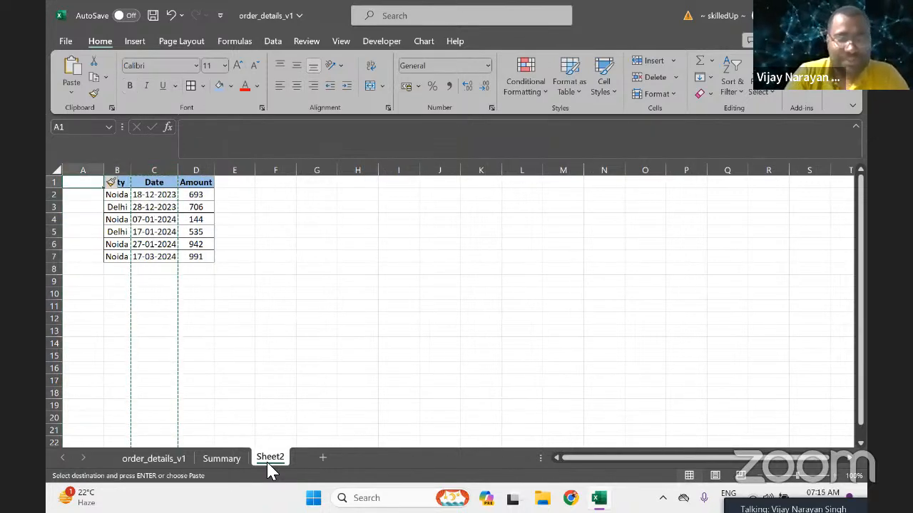
{"action": "key", "text": "ctrl+v"}
Delete the empty column C between City and Amount and select the whole table A1:C7.
{"action": "key", "text": "Right"}
{"action": "key", "text": "Right"}
{"action": "key", "text": "ctrl+space"}
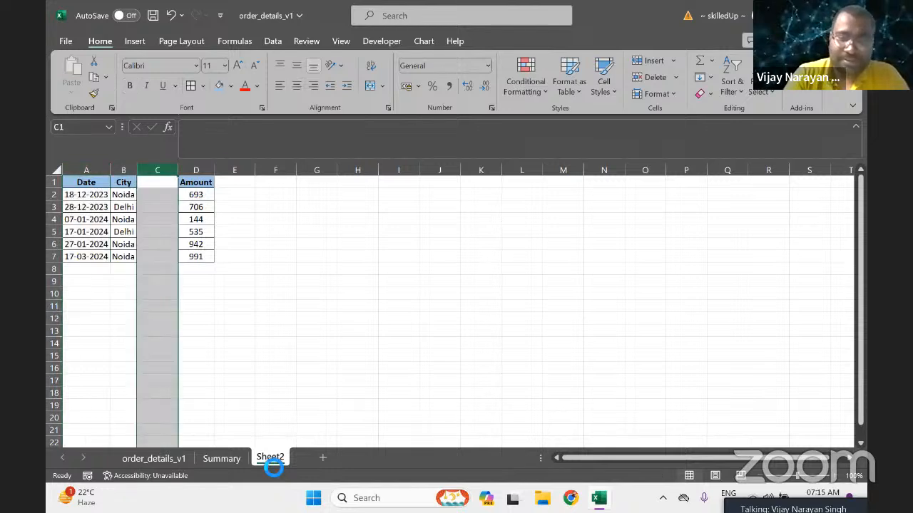
{"action": "key", "text": "ctrl+minus"}
{"action": "key", "text": "Left"}
{"action": "key", "text": "Left"}
{"action": "key", "text": "ctrl+shift+Down"}
{"action": "key", "text": "ctrl+shift+Right"}
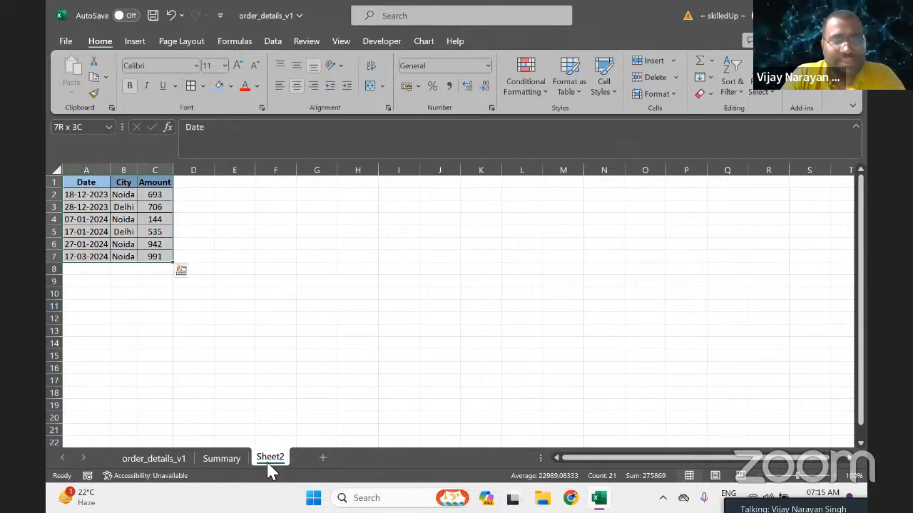
Rename the new sheet as "Pivot Part 1".
{"action": "double_click", "coordinate": [269, 460]}
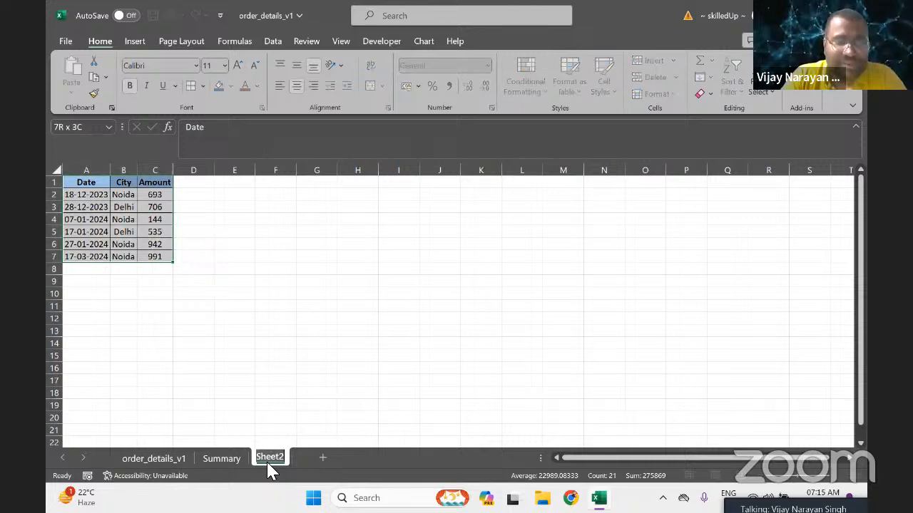
{"action": "type", "text": "P"}
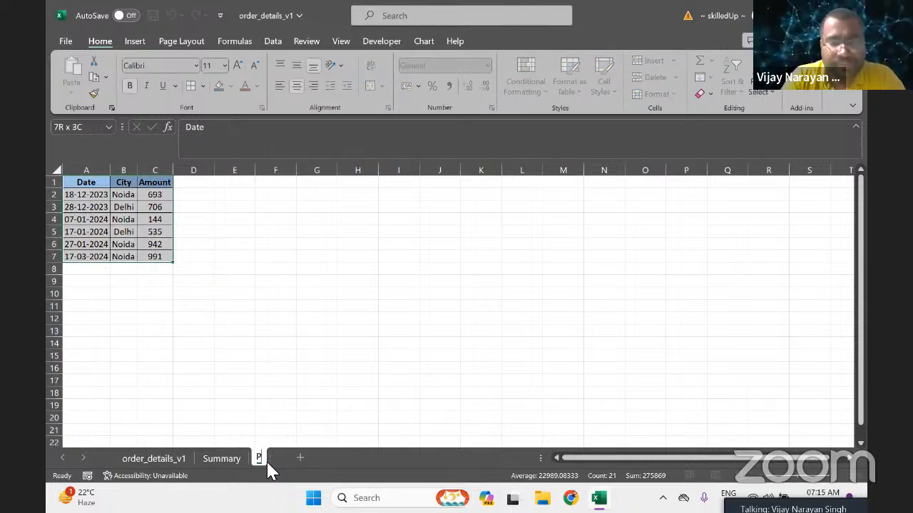
{"action": "type", "text": "ivot Part"}
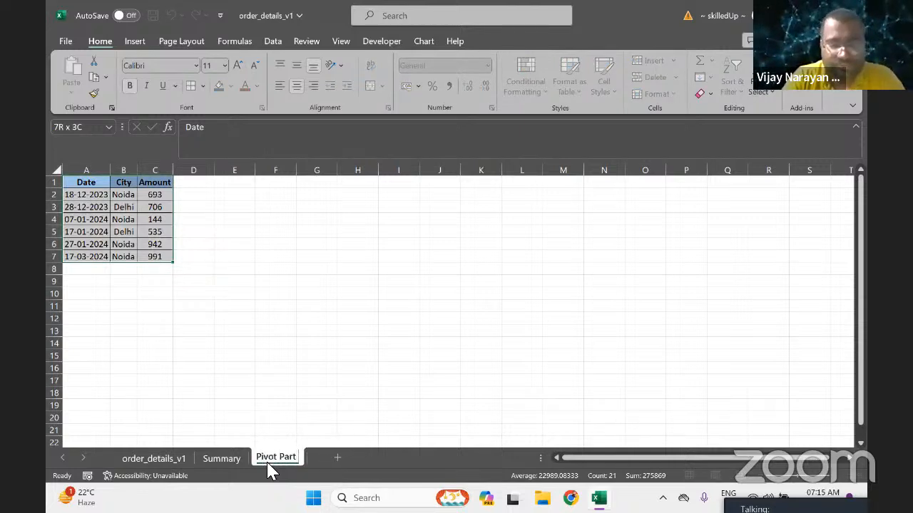
{"action": "type", "text": " 1"}
{"action": "key", "text": "Return"}
Try to start inserting a PivotTable from the Date, City and Amount table in A1:C7.
{"action": "key", "text": "Right"}
{"action": "key", "text": "Down"}
{"action": "key", "text": "Down"}
{"action": "key", "text": "Down"}
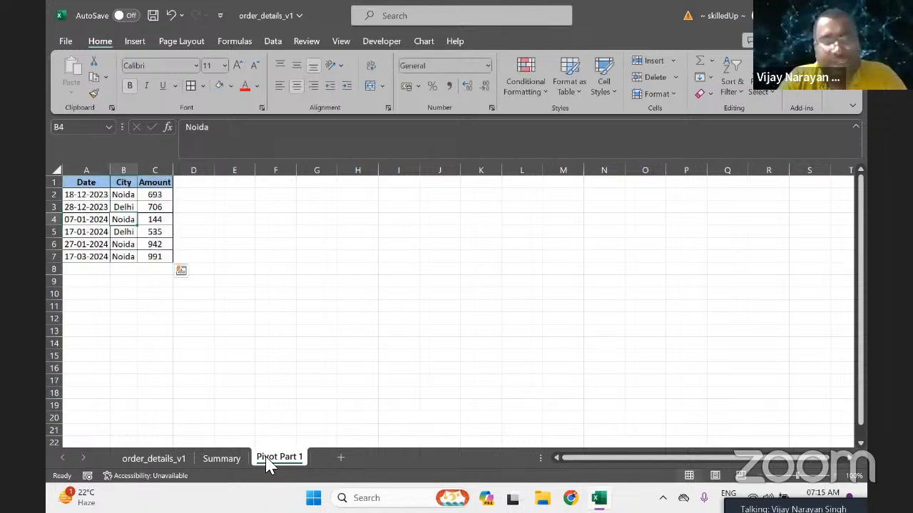
{"action": "key", "text": "ctrl+a"}
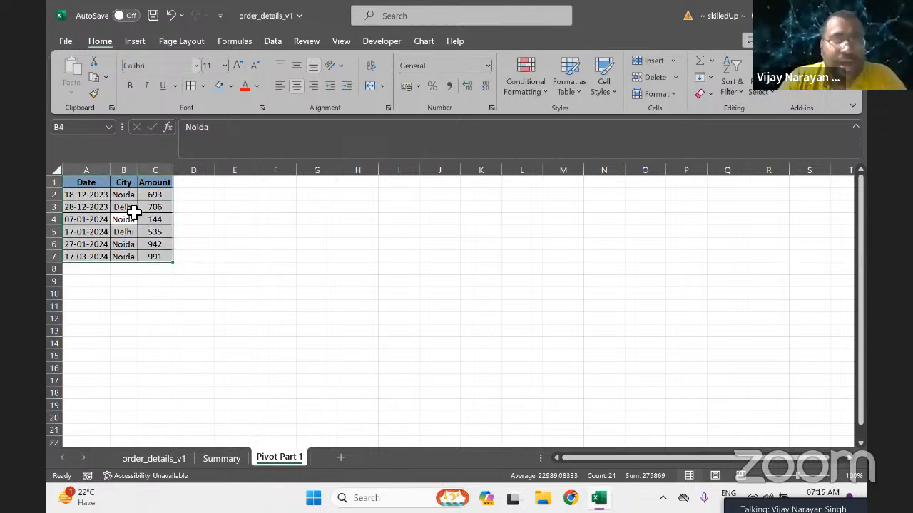
{"action": "left_click", "coordinate": [135, 41]}
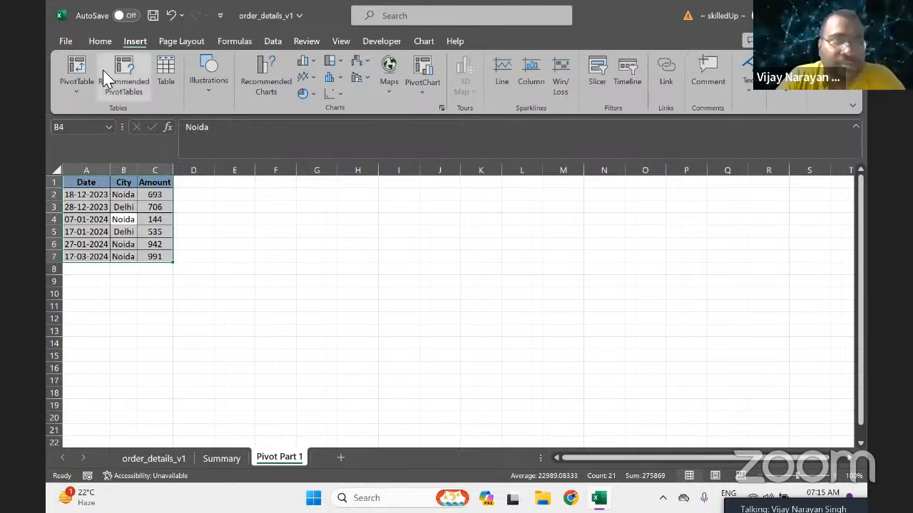
{"action": "left_click", "coordinate": [76, 96]}
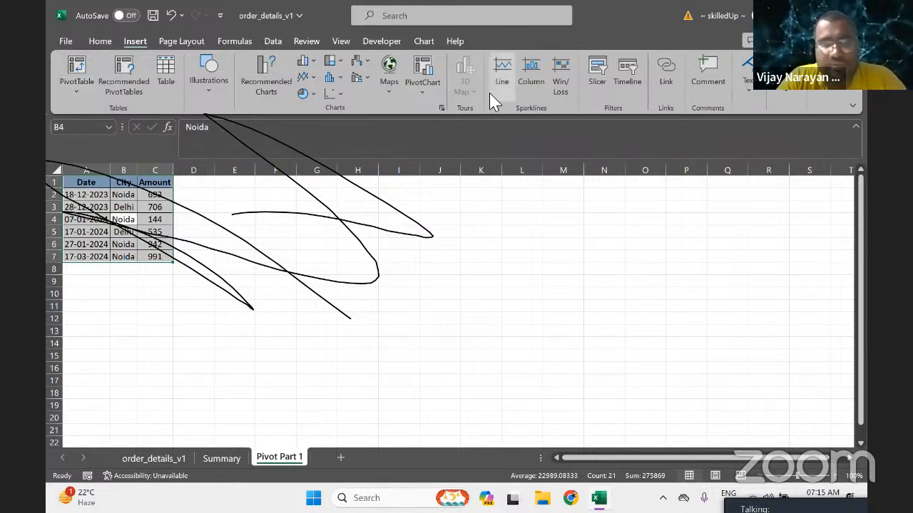
Clear all drawings from the shared screen with Zoom's annotation tools and close the tools.
{"action": "mouse_move", "coordinate": [651, 22]}
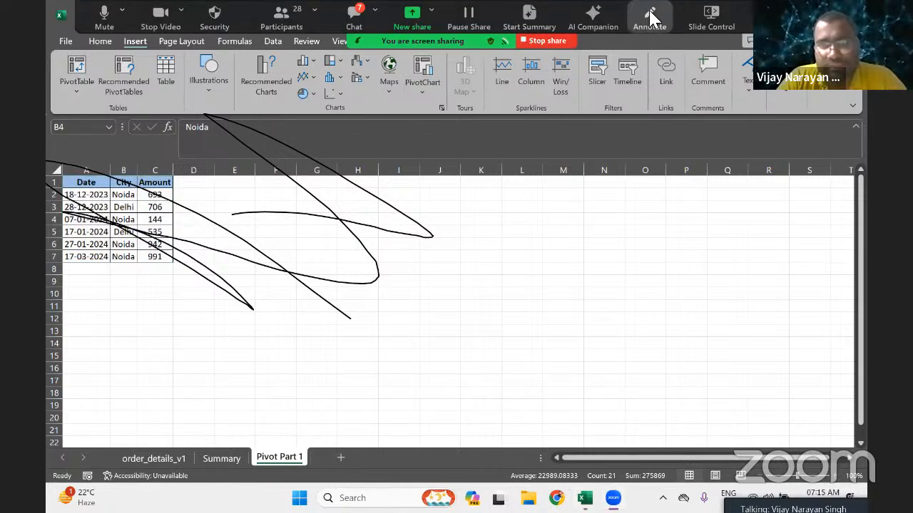
{"action": "left_click", "coordinate": [649, 17]}
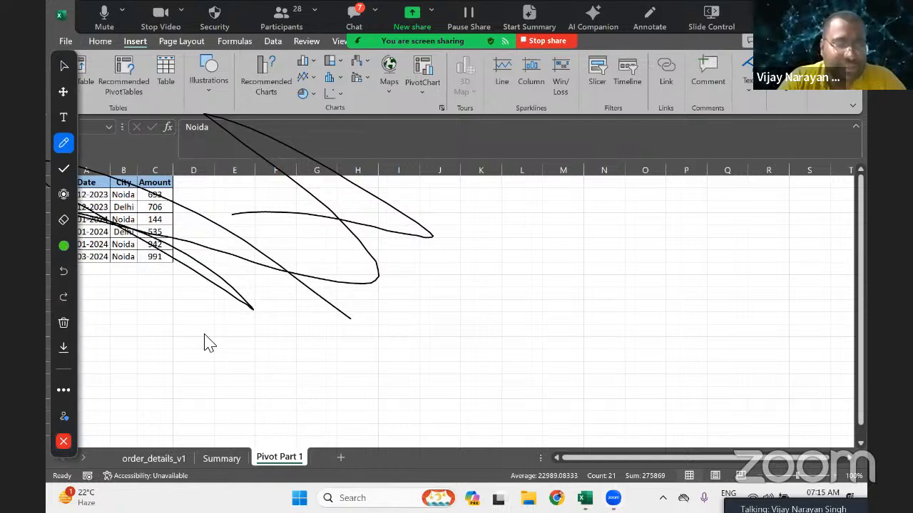
{"action": "left_click", "coordinate": [64, 323]}
{"action": "left_click", "coordinate": [127, 332]}
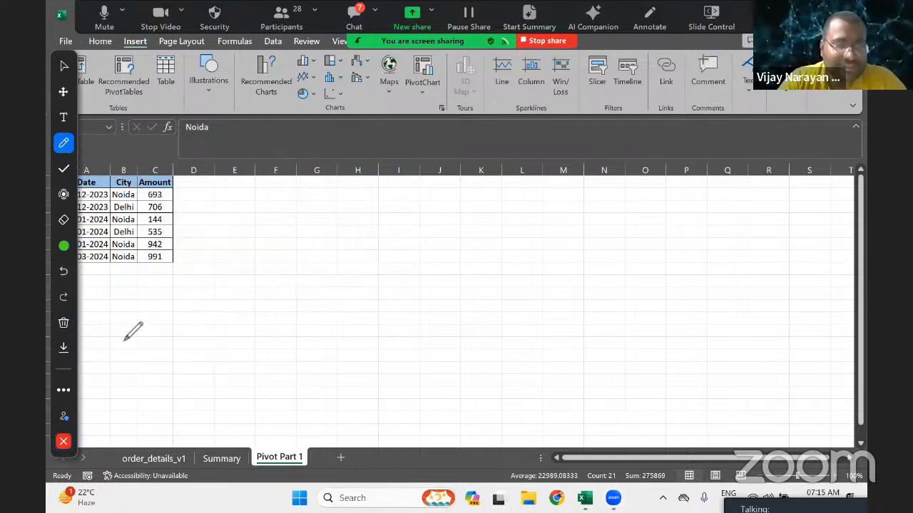
{"action": "left_click", "coordinate": [63, 442]}
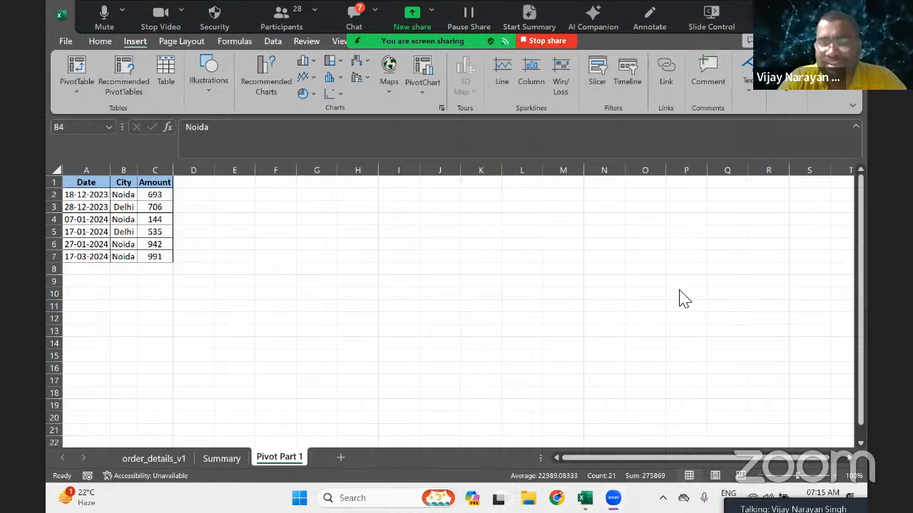
Hide Zoom's floating meeting controls.
{"action": "left_click", "coordinate": [767, 18]}
{"action": "left_click", "coordinate": [658, 233]}
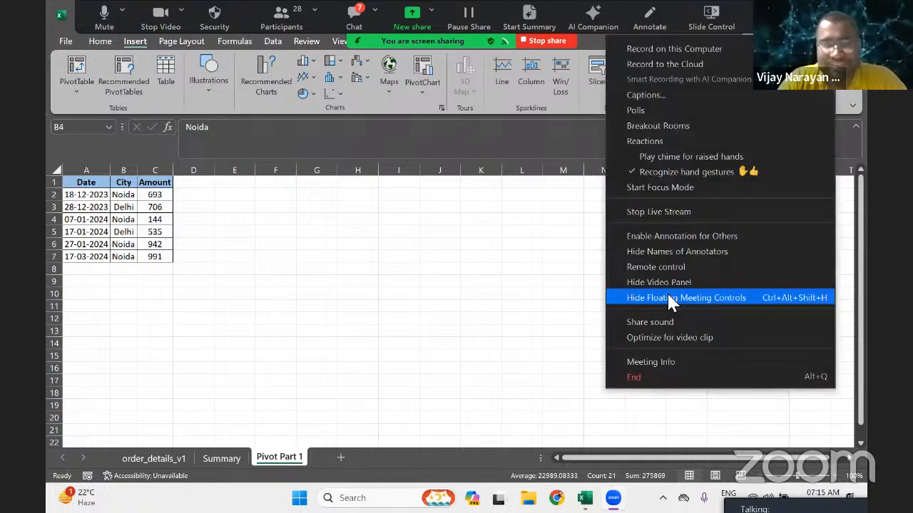
{"action": "left_click", "coordinate": [668, 295]}
Enter the headers Month, City and Amount in F3:H3 for a manual summary beside the source table.
{"action": "key", "text": "ctrl+a"}
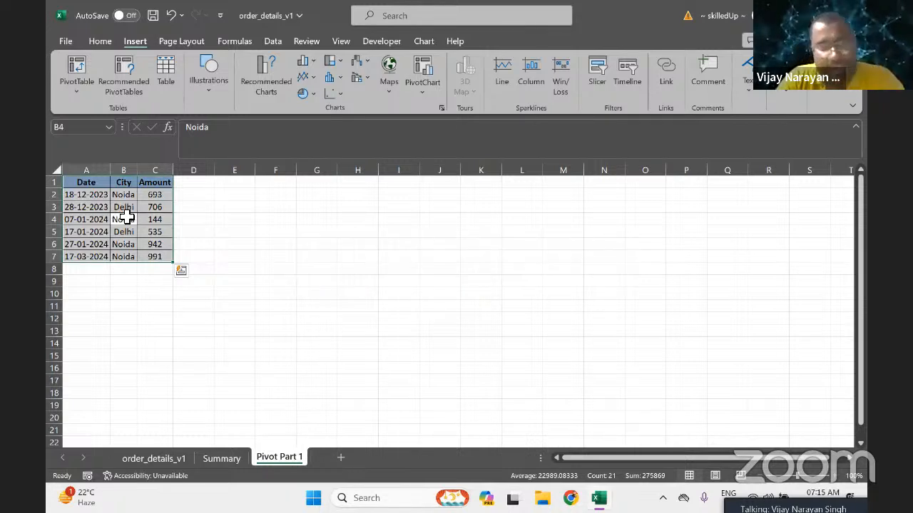
{"action": "left_click", "coordinate": [275, 207]}
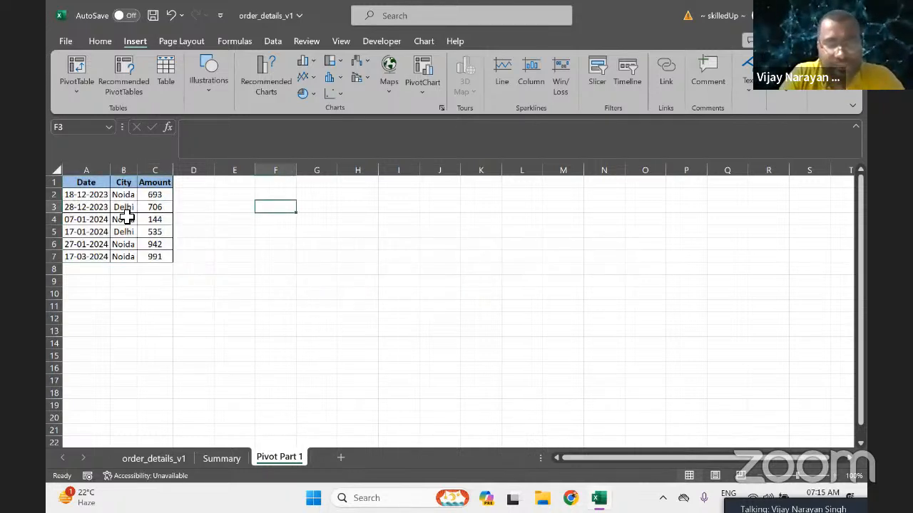
{"action": "type", "text": "Month"}
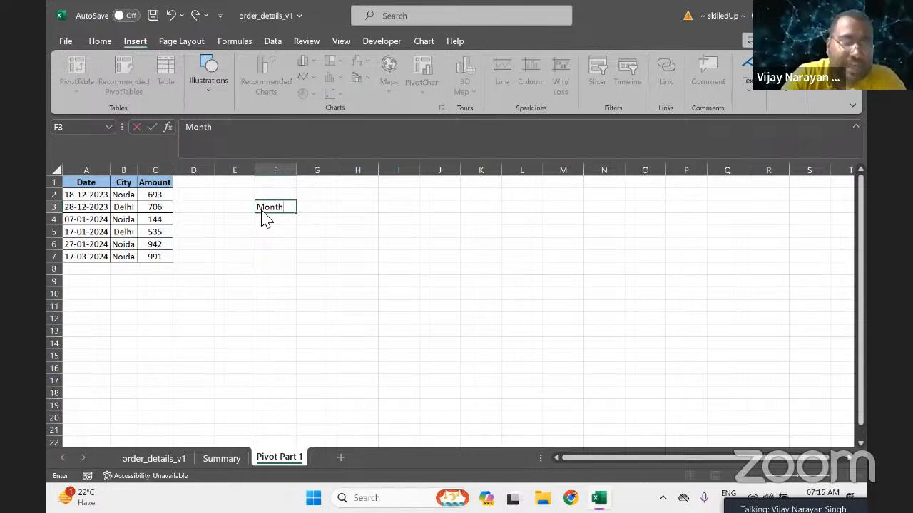
{"action": "key", "text": "Tab"}
{"action": "type", "text": "C"}
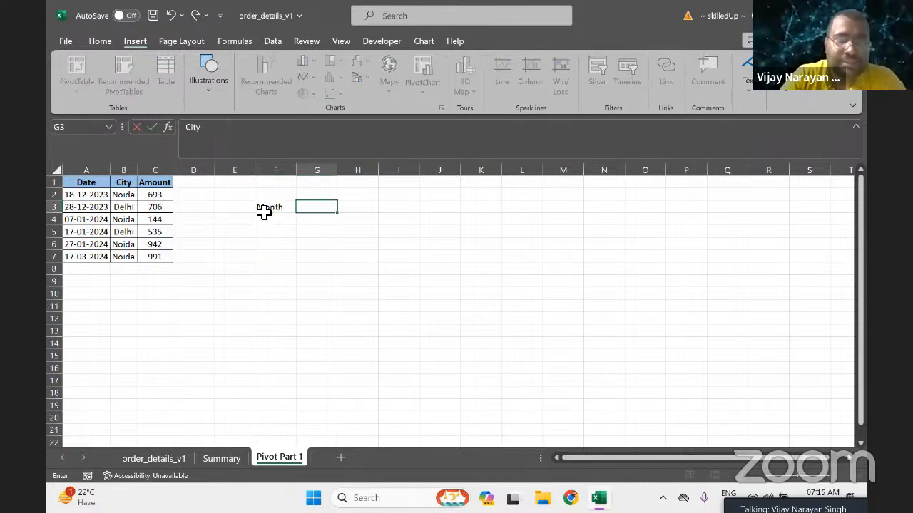
{"action": "key", "text": "Tab"}
{"action": "type", "text": "A"}
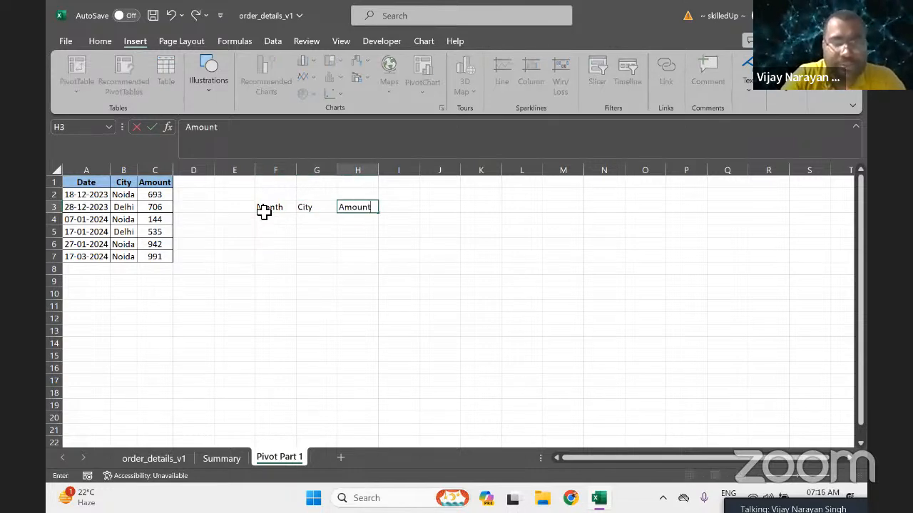
{"action": "type", "text": "mount"}
{"action": "key", "text": "Return"}
Check the December dates in A2:A3 and enter Dec-2023 as the first month in F4.
{"action": "key", "text": "Left"}
{"action": "key", "text": "Left"}
{"action": "key", "text": "Left"}
{"action": "key", "text": "Left"}
{"action": "key", "text": "Left"}
{"action": "key", "text": "Left"}
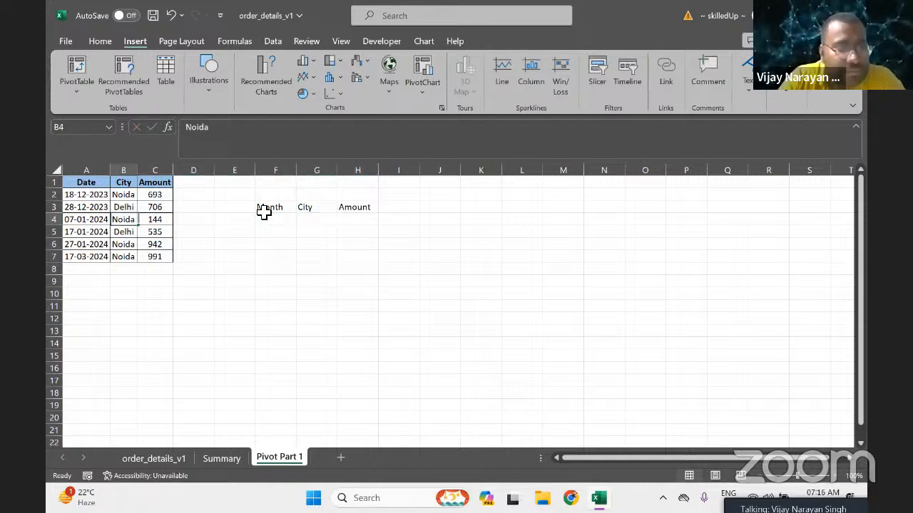
{"action": "key", "text": "Left"}
{"action": "key", "text": "Up"}
{"action": "key", "text": "shift+Up"}
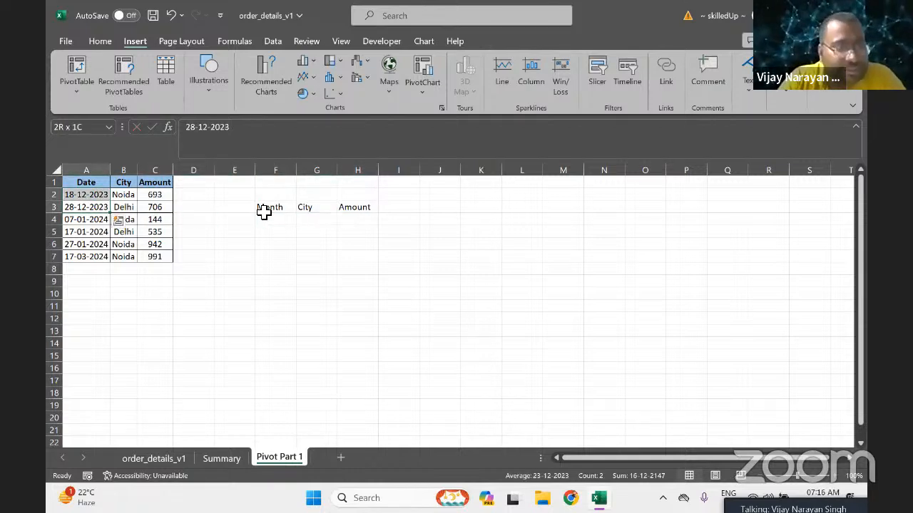
{"action": "key", "text": "Right"}
{"action": "key", "text": "Right"}
{"action": "key", "text": "Right"}
{"action": "key", "text": "Right"}
{"action": "key", "text": "Right"}
{"action": "key", "text": "Down"}
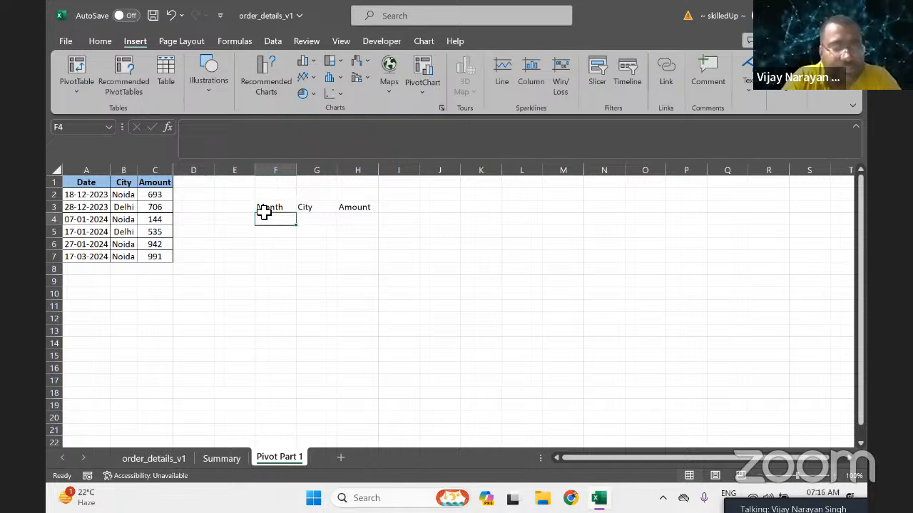
{"action": "type", "text": "Dec-2023"}
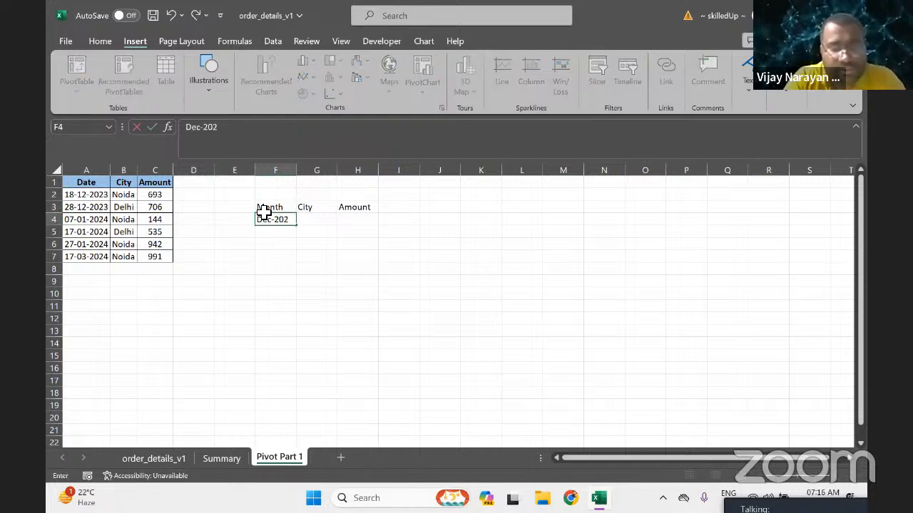
{"action": "key", "text": "Return"}
Check the January dates in the source table and enter Jan-2024 as the second month in F5.
{"action": "key", "text": "Left"}
{"action": "key", "text": "Left"}
{"action": "key", "text": "Left"}
{"action": "key", "text": "Left"}
{"action": "key", "text": "Left"}
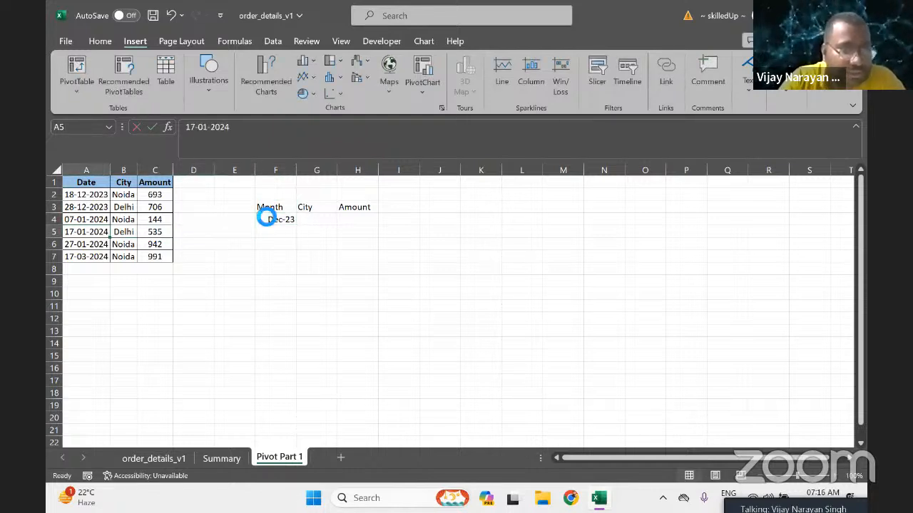
{"action": "key", "text": "Up"}
{"action": "key", "text": "shift+Down"}
{"action": "key", "text": "shift+Down"}
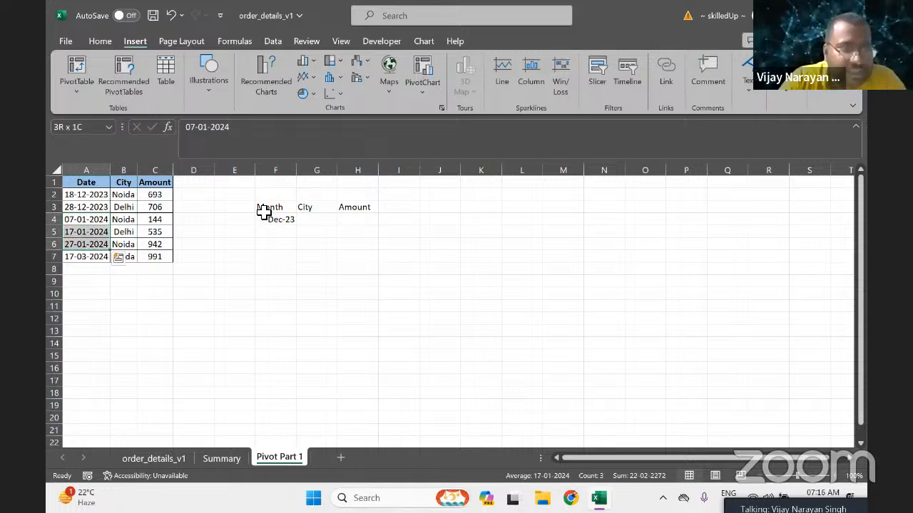
{"action": "key", "text": "Right"}
{"action": "key", "text": "Right"}
{"action": "key", "text": "Right"}
{"action": "key", "text": "Right"}
{"action": "key", "text": "Right"}
{"action": "key", "text": "Right"}
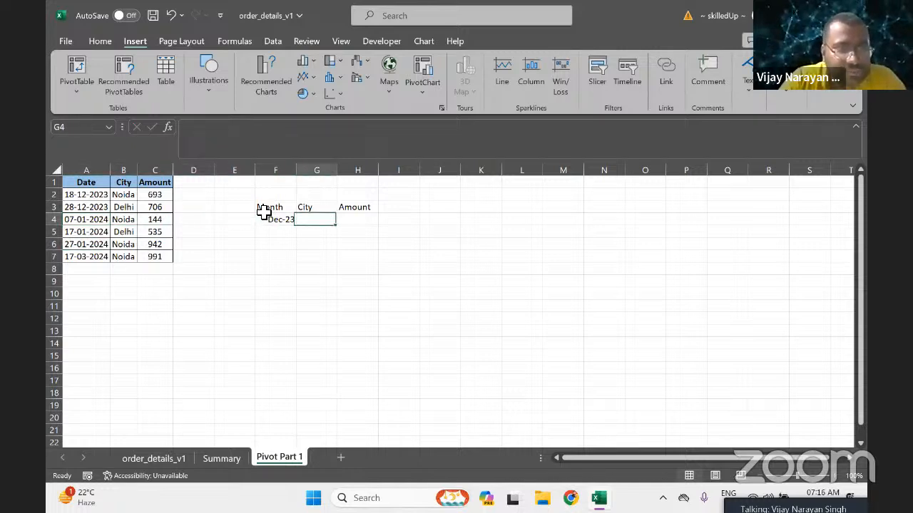
{"action": "key", "text": "Down"}
{"action": "key", "text": "Left"}
{"action": "type", "text": "Jan"}
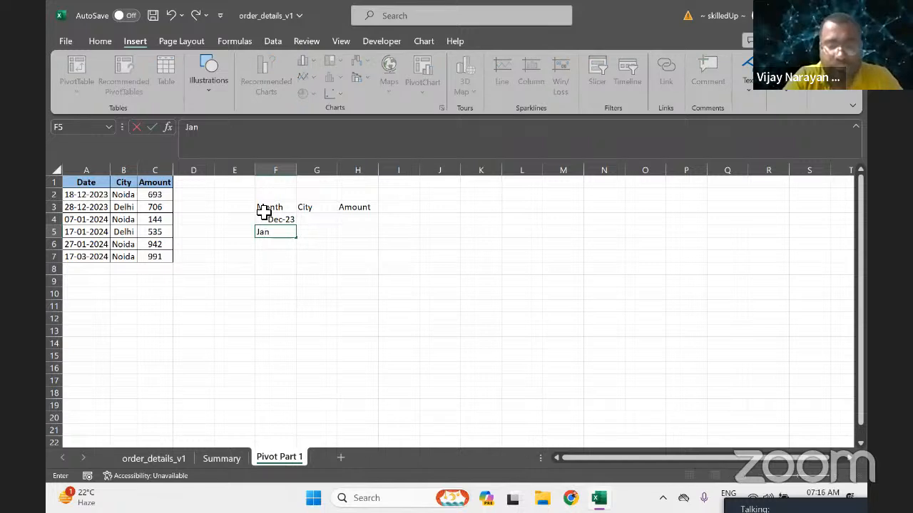
{"action": "type", "text": "-202"}
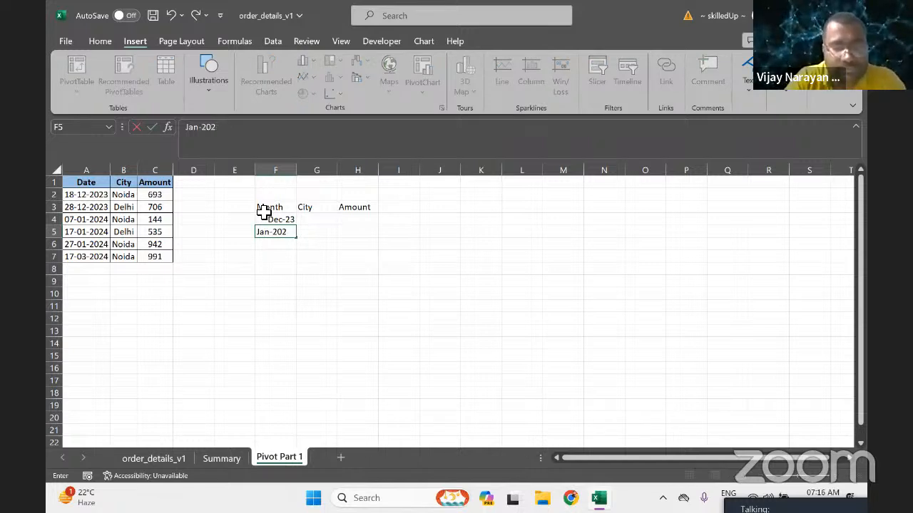
{"action": "type", "text": "4"}
{"action": "key", "text": "Return"}
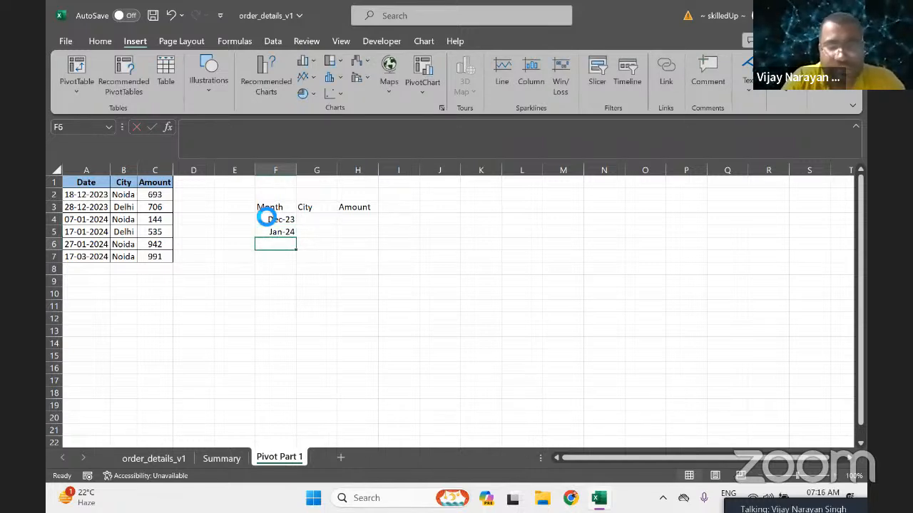
Enter Mar-2024 as the third month in F6.
{"action": "type", "text": "Mar-"}
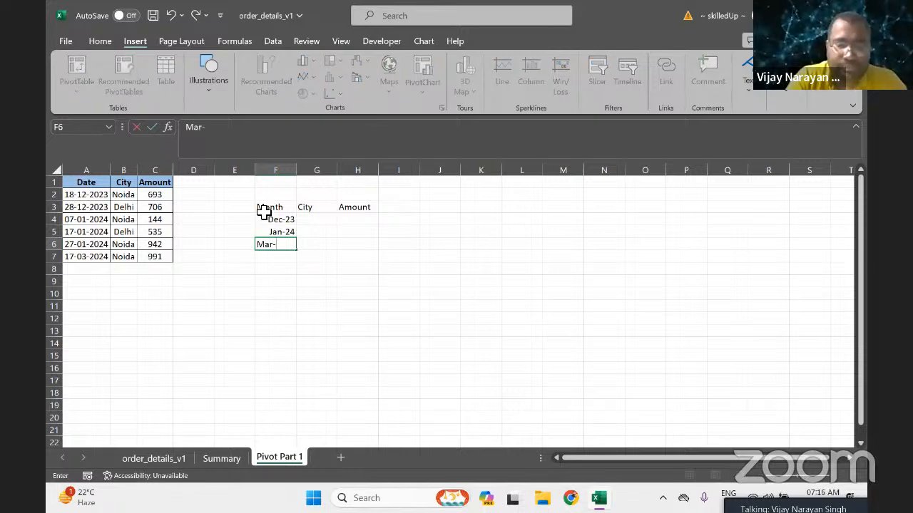
{"action": "type", "text": "202"}
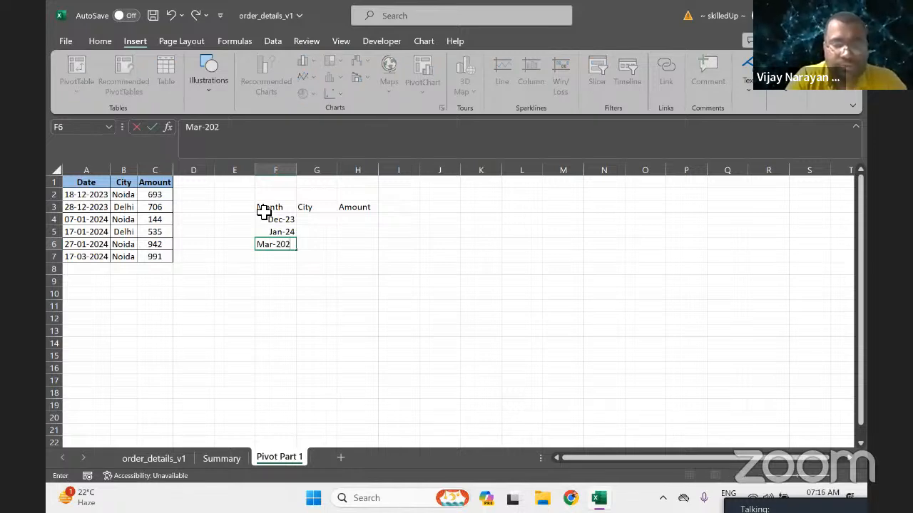
{"action": "type", "text": "4"}
{"action": "key", "text": "Return"}
Copy the December cities and amounts from B2:C3 into the summary at G4:H5.
{"action": "key", "text": "Up"}
{"action": "key", "text": "Up"}
{"action": "key", "text": "Up"}
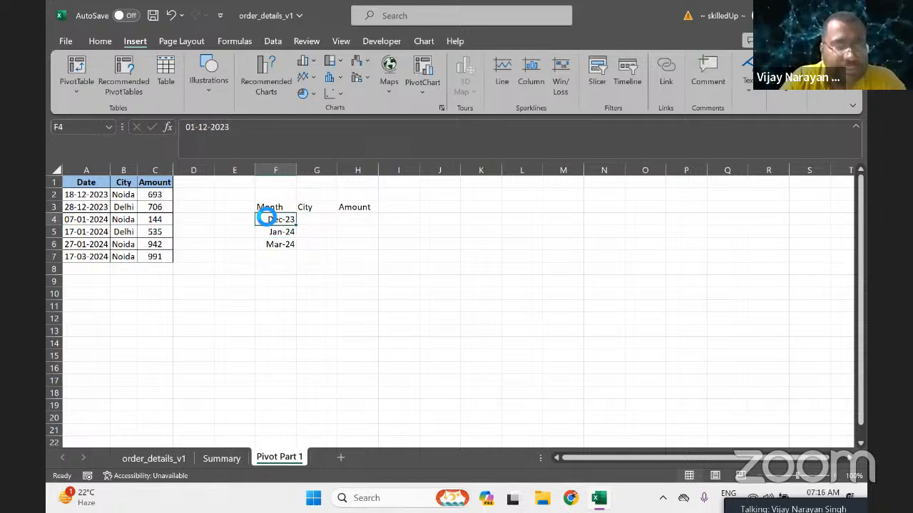
{"action": "key", "text": "Right"}
{"action": "key", "text": "Left"}
{"action": "key", "text": "Left"}
{"action": "key", "text": "Left"}
{"action": "key", "text": "Left"}
{"action": "key", "text": "Left"}
{"action": "key", "text": "Up"}
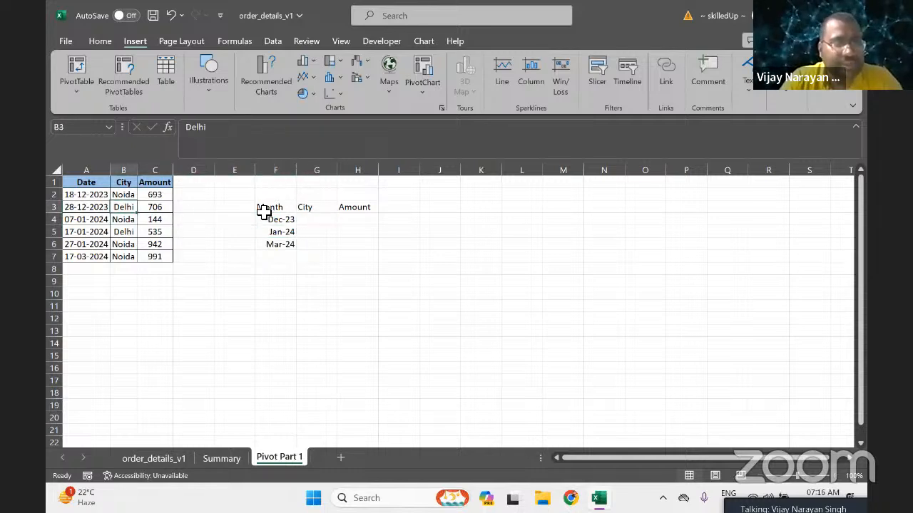
{"action": "key", "text": "Up"}
{"action": "key", "text": "shift+Down"}
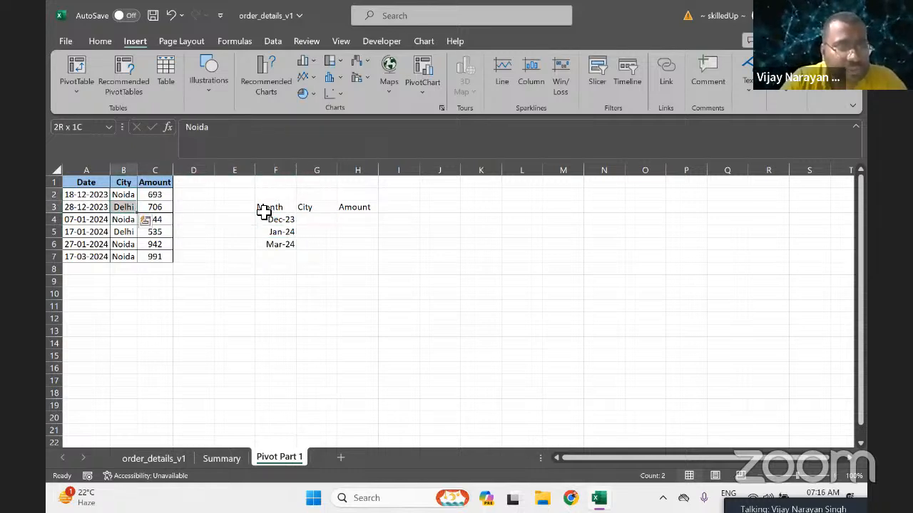
{"action": "key", "text": "shift+Right"}
{"action": "key", "text": "ctrl+c"}
{"action": "key", "text": "Right"}
{"action": "key", "text": "Right"}
{"action": "key", "text": "Right"}
{"action": "key", "text": "Right"}
{"action": "key", "text": "Right"}
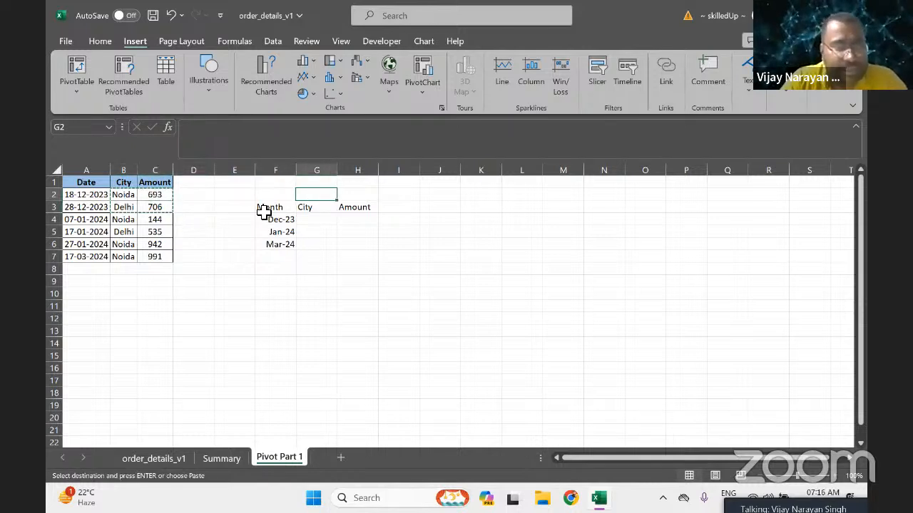
{"action": "key", "text": "Down"}
{"action": "key", "text": "Down"}
{"action": "key", "text": "ctrl+v"}
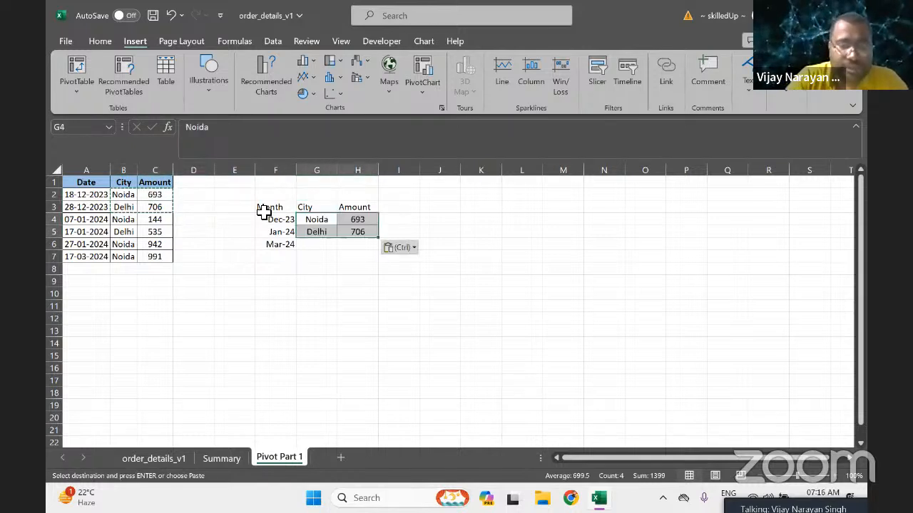
Move the January and March 2024 months from F5:F6 one row down to F6:F7.
{"action": "key", "text": "Left"}
{"action": "key", "text": "Left"}
{"action": "key", "text": "Down"}
{"action": "key", "text": "Right"}
{"action": "key", "text": "shift+Down"}
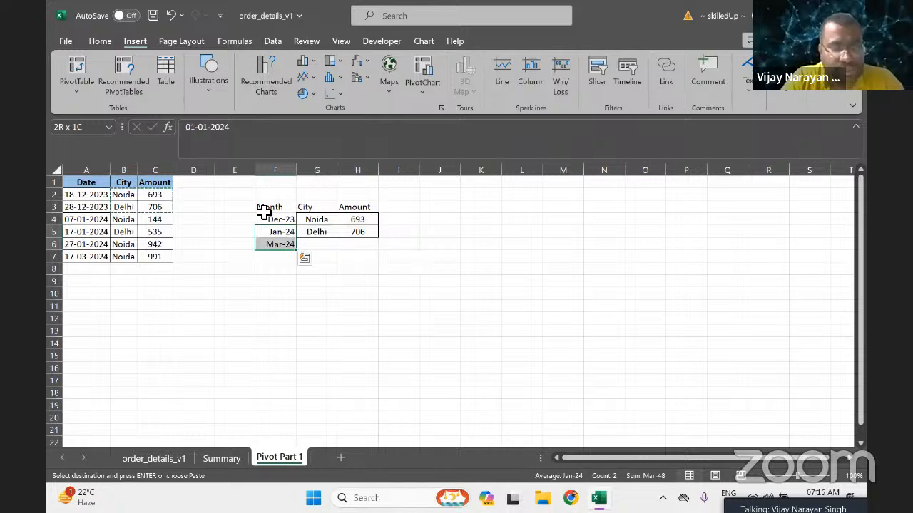
{"action": "key", "text": "ctrl+x"}
{"action": "key", "text": "Down"}
{"action": "key", "text": "ctrl+v"}
Fill the December 2023 month from F4 down into F5.
{"action": "key", "text": "Up"}
{"action": "key", "text": "Up"}
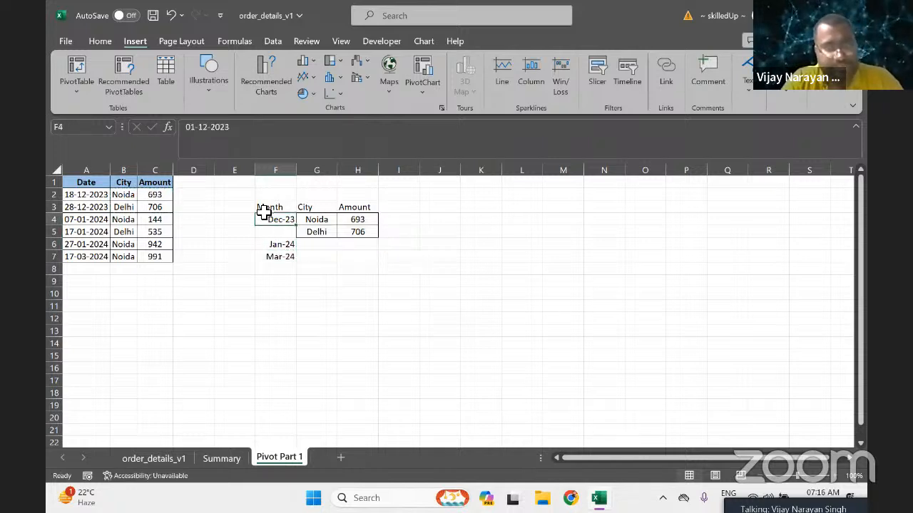
{"action": "key", "text": "shift+Down"}
{"action": "key", "text": "ctrl+d"}
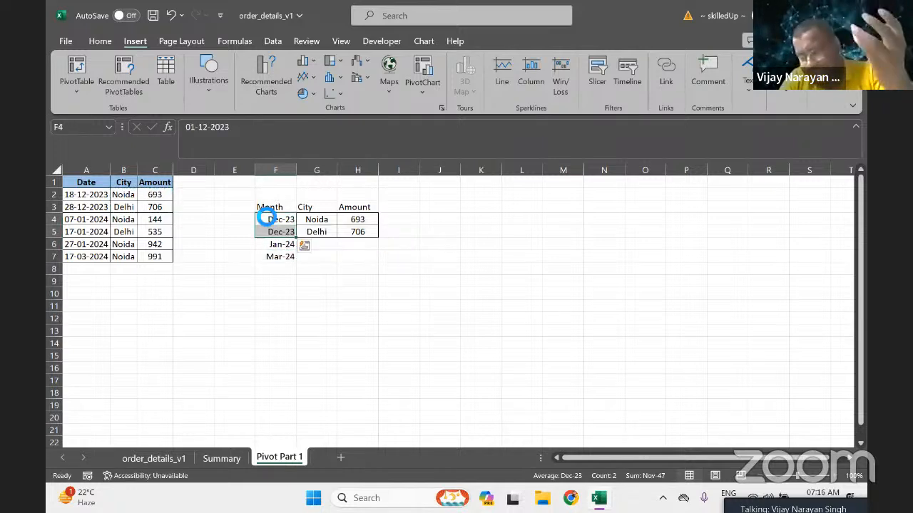
Review the January rows of the source table and move the March 2024 month from F7 to F8.
{"action": "key", "text": "Down"}
{"action": "key", "text": "Down"}
{"action": "key", "text": "Left"}
{"action": "key", "text": "Left"}
{"action": "key", "text": "Left"}
{"action": "key", "text": "Left"}
{"action": "key", "text": "Left"}
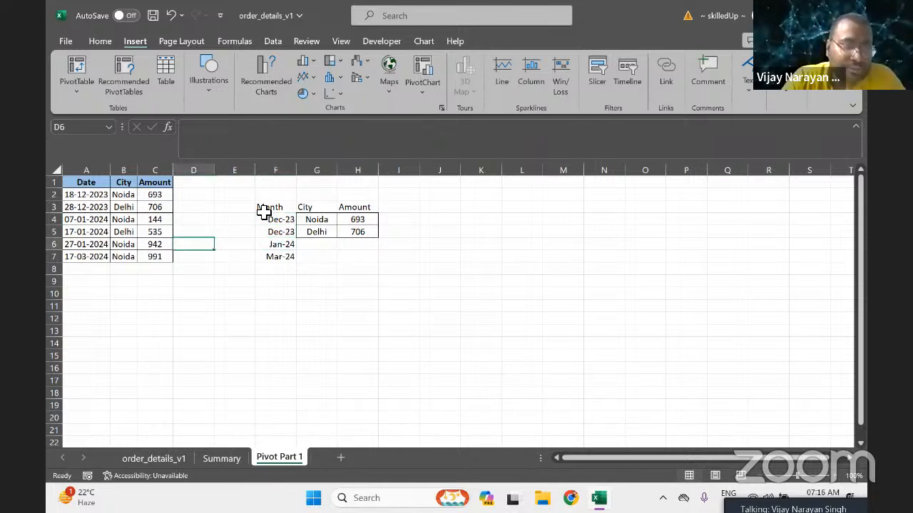
{"action": "key", "text": "Up"}
{"action": "key", "text": "Up"}
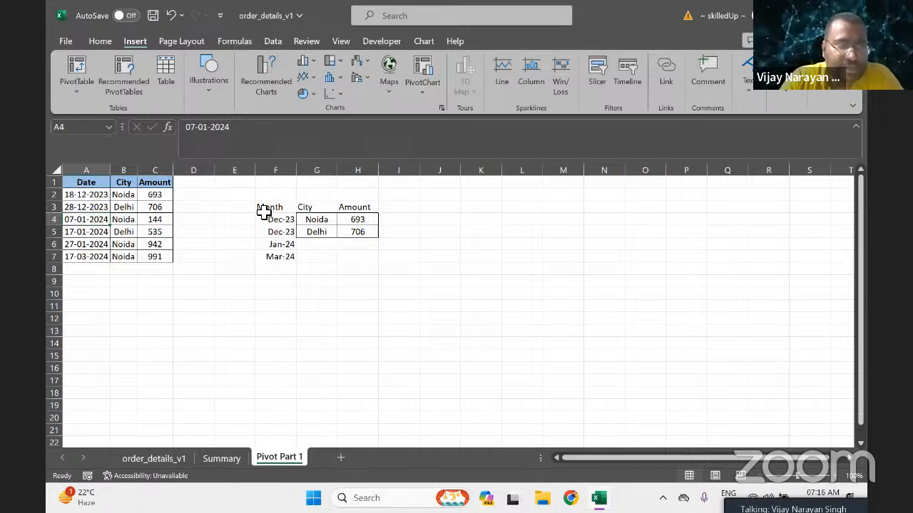
{"action": "key", "text": "Right"}
{"action": "key", "text": "Right"}
{"action": "key", "text": "Right"}
{"action": "key", "text": "Right"}
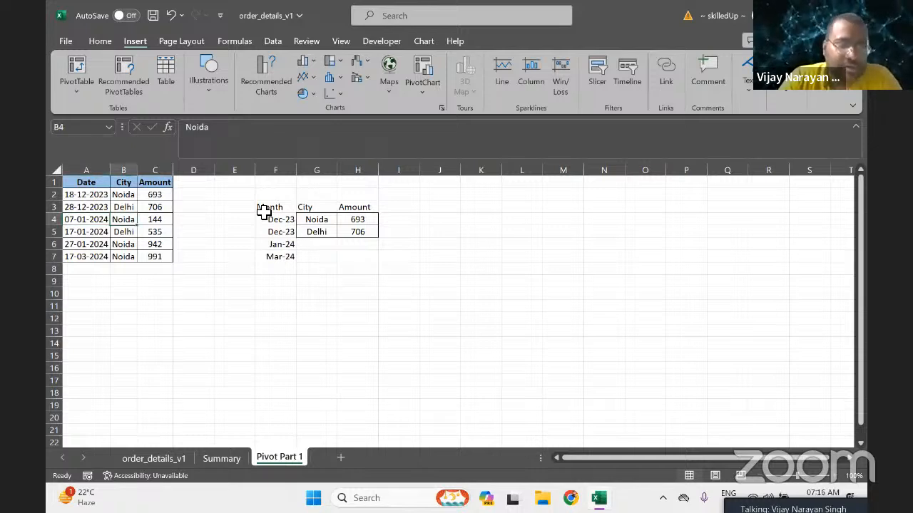
{"action": "key", "text": "Down"}
{"action": "key", "text": "Down"}
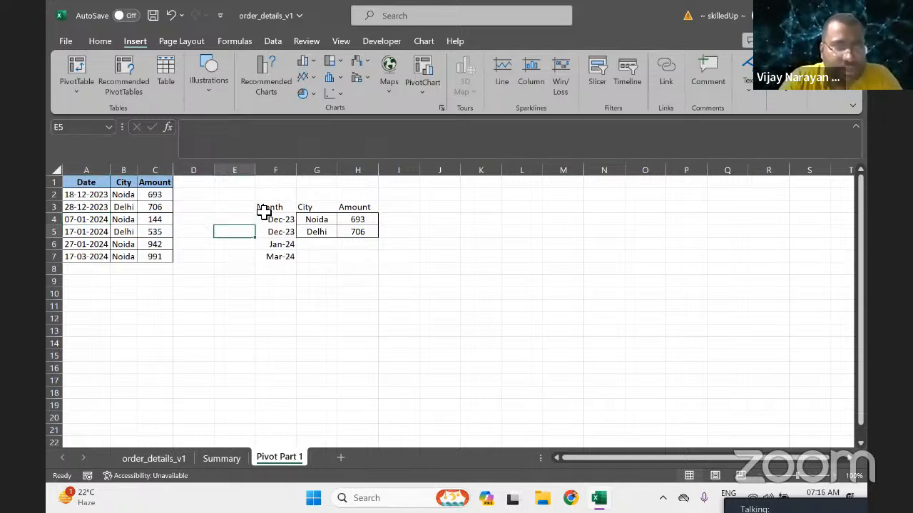
{"action": "key", "text": "Right"}
{"action": "key", "text": "Down"}
{"action": "key", "text": "ctrl+x"}
{"action": "key", "text": "Down"}
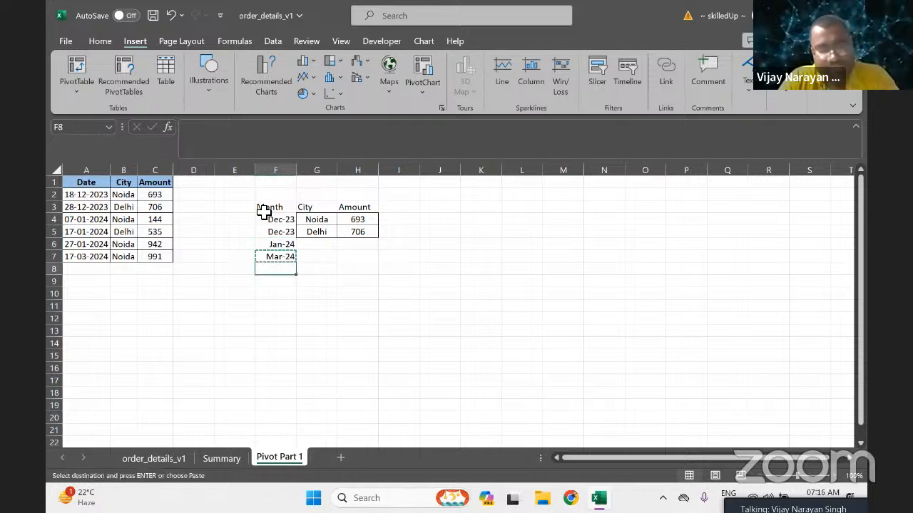
{"action": "key", "text": "Return"}
Fill the January 2024 month from F6 down into F7.
{"action": "key", "text": "Up"}
{"action": "key", "text": "Up"}
{"action": "key", "text": "shift+Down"}
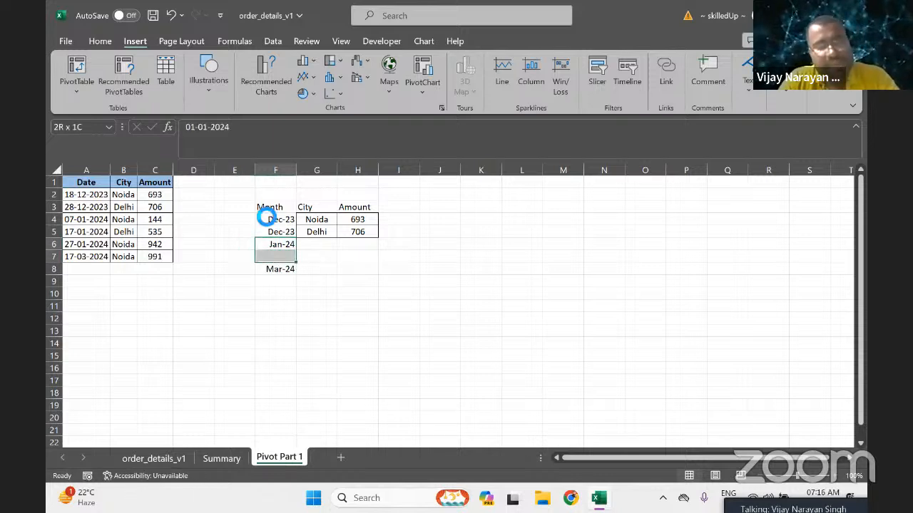
{"action": "key", "text": "ctrl+d"}
Copy the cities Noida and Delhi from G4:G5 into the January rows G6:G7.
{"action": "key", "text": "Right"}
{"action": "key", "text": "Right"}
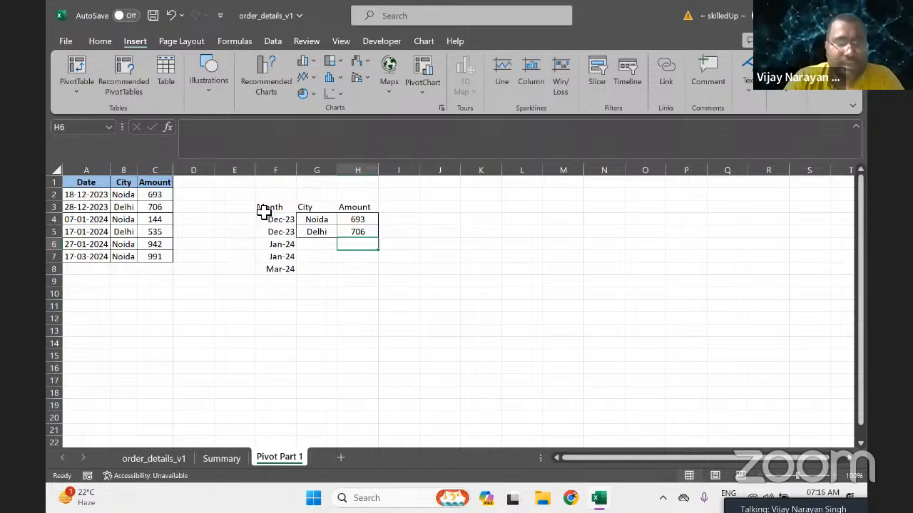
{"action": "key", "text": "Left"}
{"action": "key", "text": "Up"}
{"action": "key", "text": "Up"}
{"action": "key", "text": "shift+Down"}
{"action": "key", "text": "ctrl+c"}
{"action": "key", "text": "Down"}
{"action": "key", "text": "Down"}
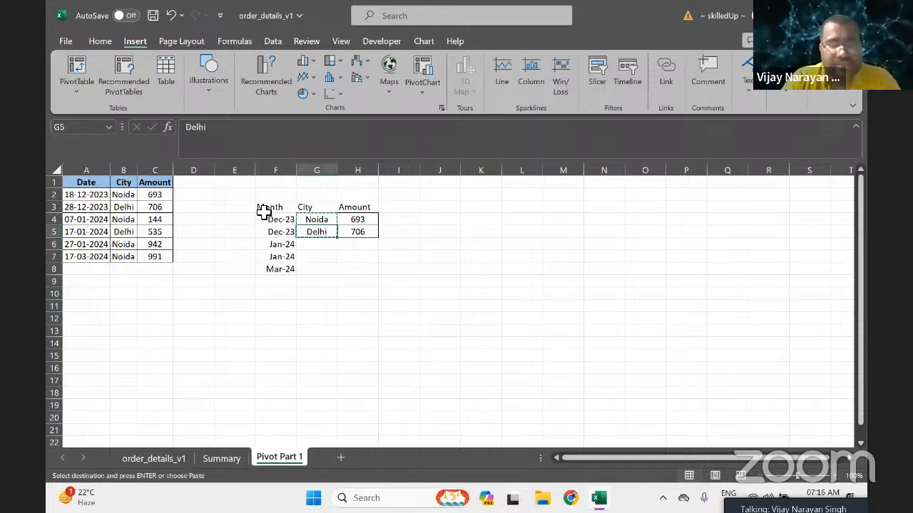
{"action": "key", "text": "ctrl+v"}
Total the two January Noida amounts in H6 with the formula =C4+C6.
{"action": "key", "text": "Right"}
{"action": "type", "text": "="}
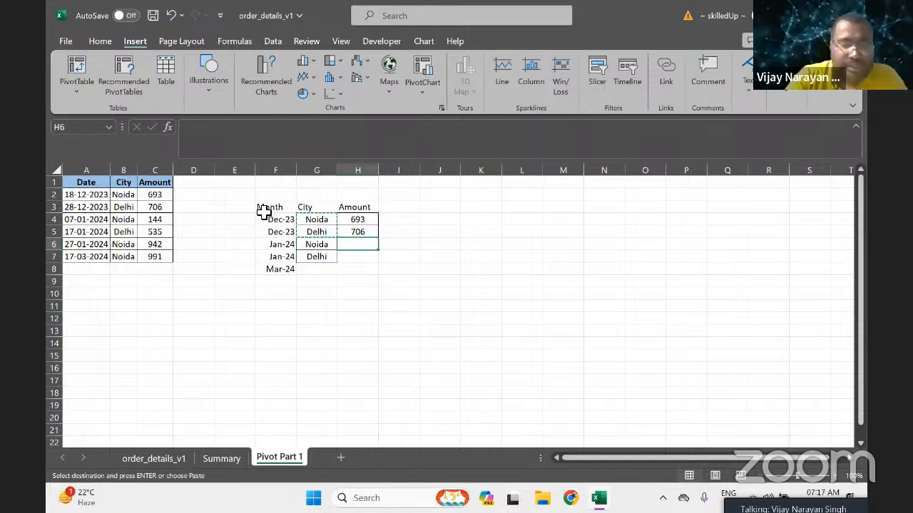
{"action": "key", "text": "Left"}
{"action": "key", "text": "Left"}
{"action": "key", "text": "Left"}
{"action": "key", "text": "Left"}
{"action": "key", "text": "Left"}
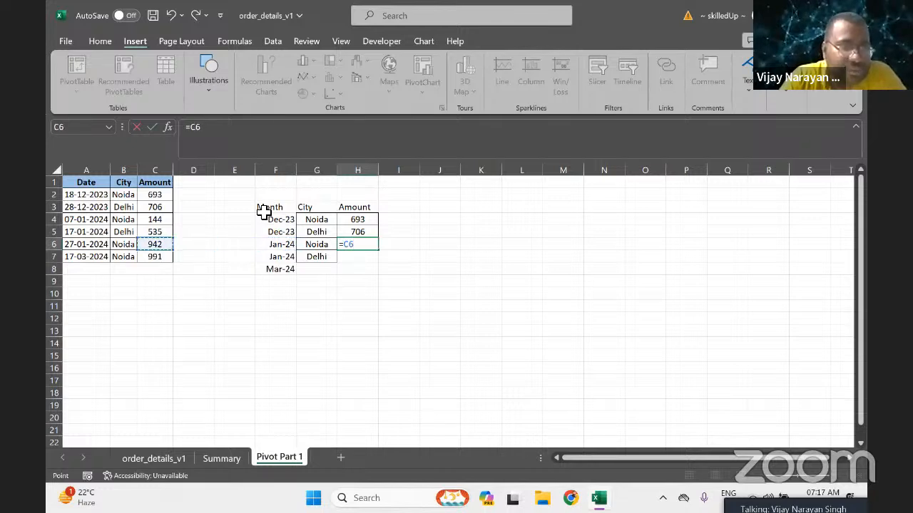
{"action": "key", "text": "Up"}
{"action": "key", "text": "Up"}
{"action": "key", "text": "Left"}
{"action": "key", "text": "Left"}
{"action": "key", "text": "Right"}
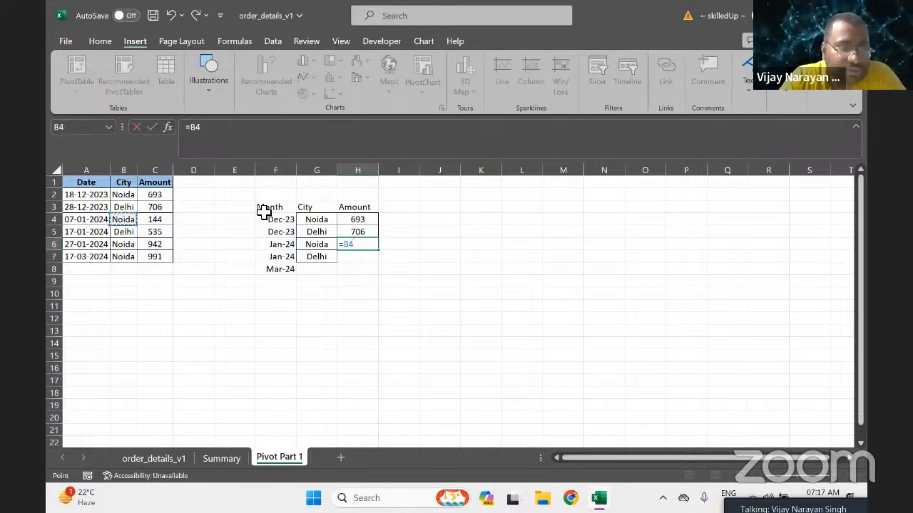
{"action": "key", "text": "Right"}
{"action": "type", "text": "+"}
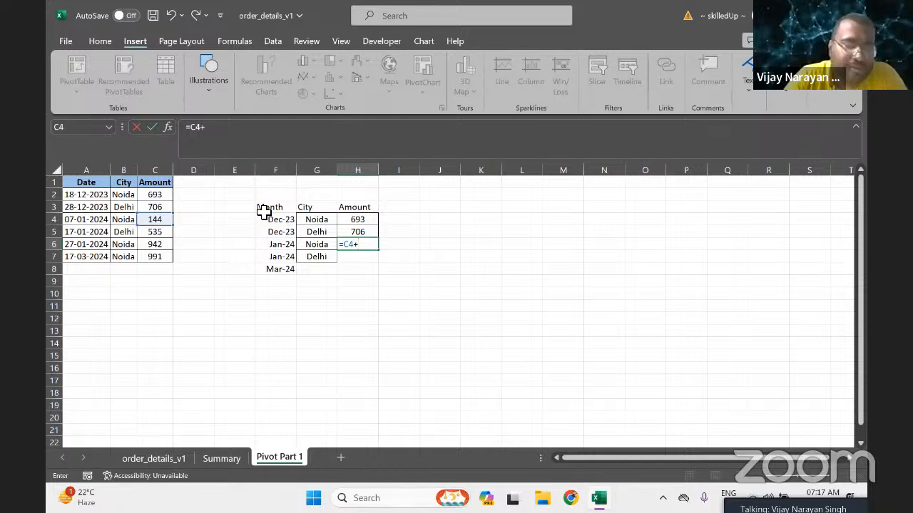
{"action": "key", "text": "Left"}
{"action": "key", "text": "Left"}
{"action": "key", "text": "Left"}
{"action": "key", "text": "Left"}
{"action": "key", "text": "Left"}
{"action": "key", "text": "Left"}
{"action": "key", "text": "Left"}
{"action": "key", "text": "Right"}
{"action": "key", "text": "Right"}
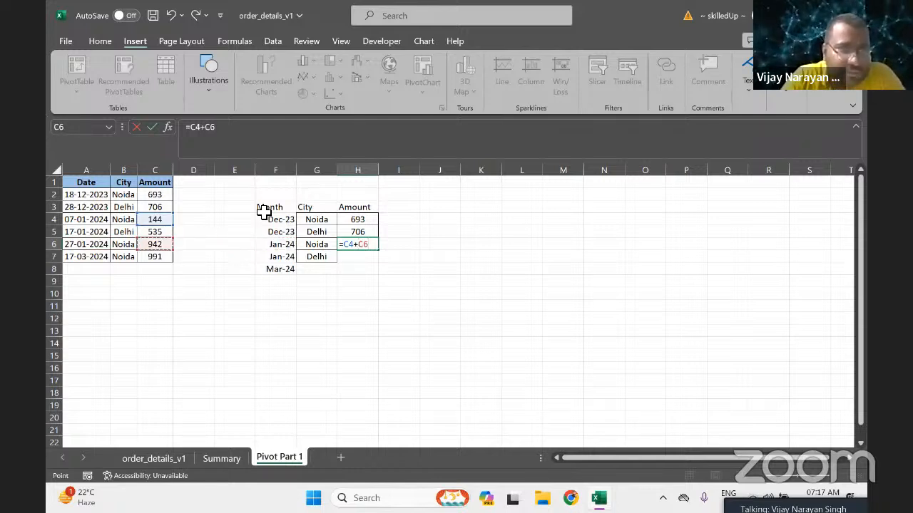
{"action": "key", "text": "Return"}
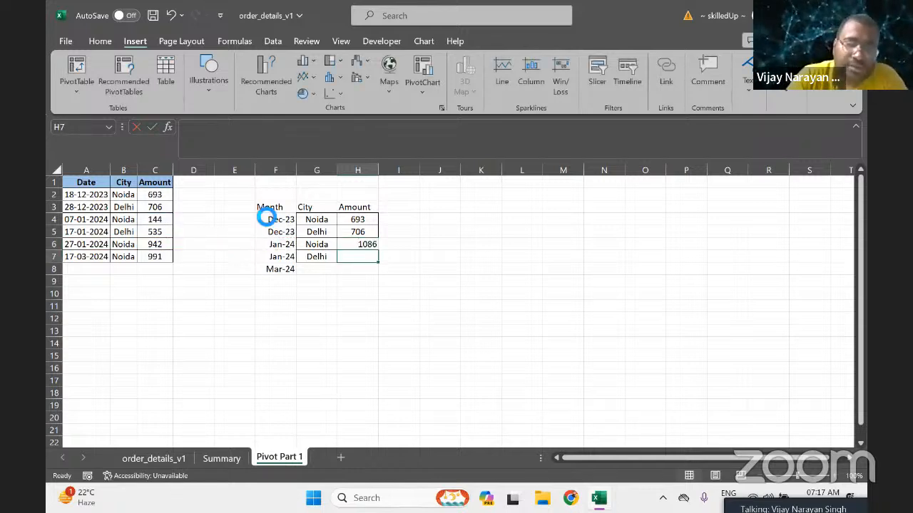
Link the January Delhi amount in H7 to the source table with =C5.
{"action": "type", "text": "="}
{"action": "key", "text": "Left"}
{"action": "key", "text": "Left"}
{"action": "key", "text": "Left"}
{"action": "key", "text": "Left"}
{"action": "key", "text": "Left"}
{"action": "key", "text": "Up"}
{"action": "key", "text": "Up"}
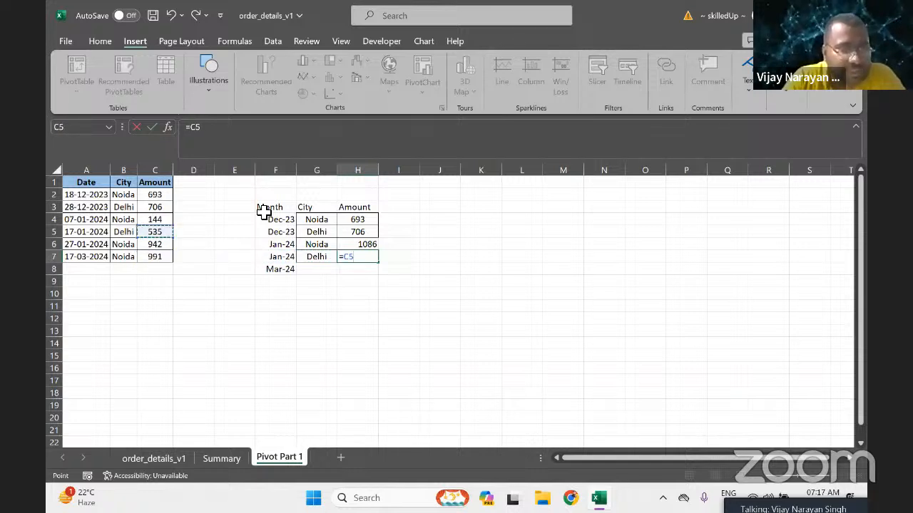
{"action": "key", "text": "Return"}
Link the March 2024 city in G8 to the source city cell B7.
{"action": "key", "text": "Left"}
{"action": "key", "text": "Left"}
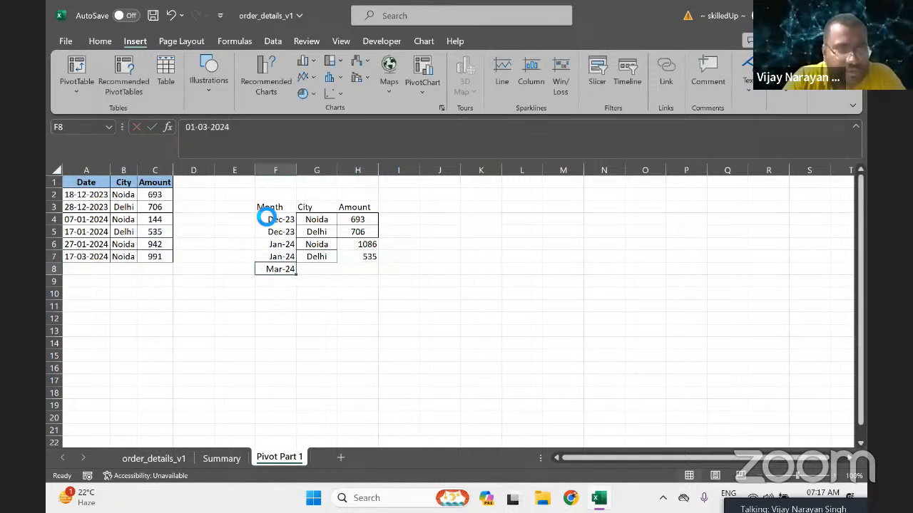
{"action": "key", "text": "Right"}
{"action": "type", "text": "="}
{"action": "key", "text": "Left"}
{"action": "key", "text": "Left"}
{"action": "key", "text": "Left"}
{"action": "key", "text": "Left"}
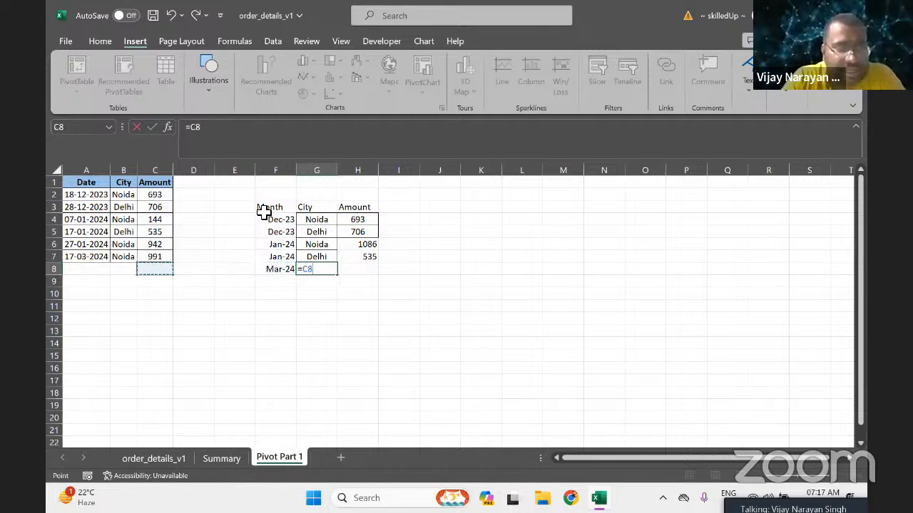
{"action": "key", "text": "Left"}
{"action": "key", "text": "Up"}
{"action": "key", "text": "Return"}
Link the March 2024 amount in H8 to the source table with =C7.
{"action": "key", "text": "Right"}
{"action": "key", "text": "Up"}
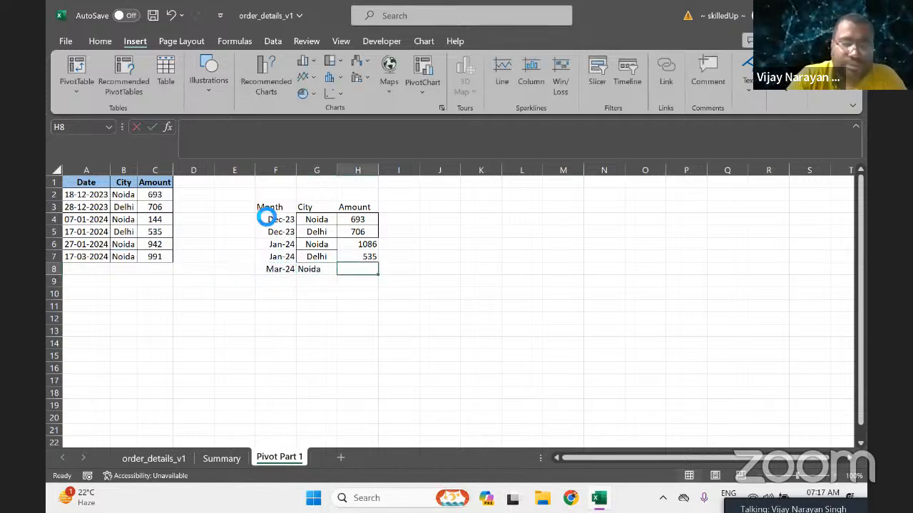
{"action": "type", "text": "="}
{"action": "key", "text": "Left"}
{"action": "key", "text": "Left"}
{"action": "key", "text": "Left"}
{"action": "key", "text": "Left"}
{"action": "key", "text": "Left"}
{"action": "key", "text": "Up"}
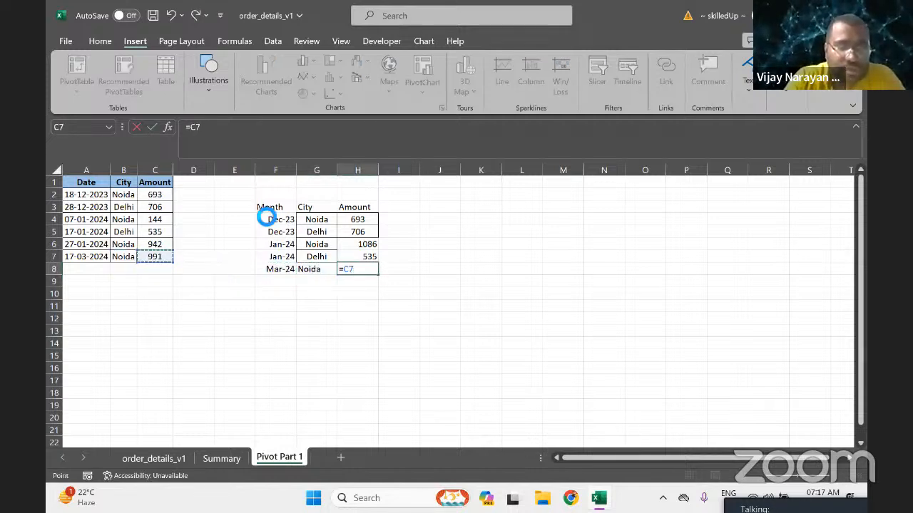
{"action": "key", "text": "Return"}
Center the contents of the whole summary table F3:H8 and apply borders to all its cells.
{"action": "key", "text": "Up"}
{"action": "key", "text": "ctrl+a"}
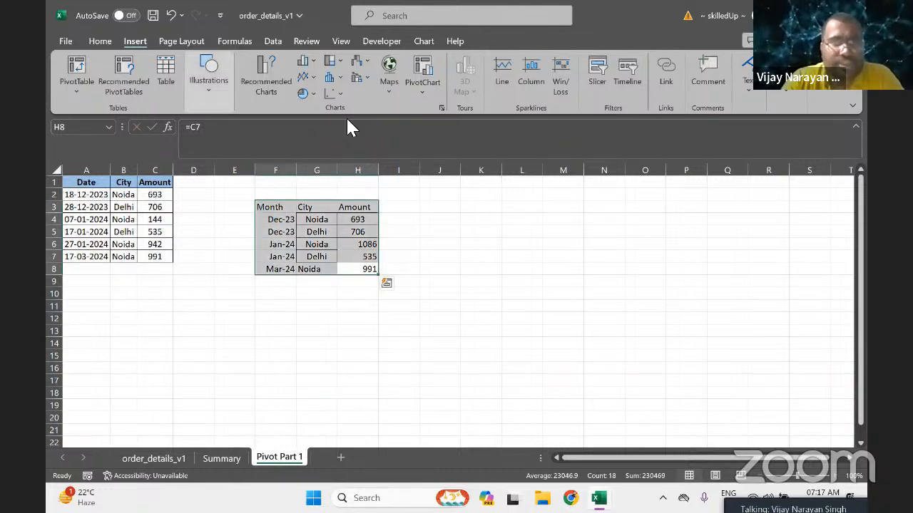
{"action": "left_click", "coordinate": [101, 43]}
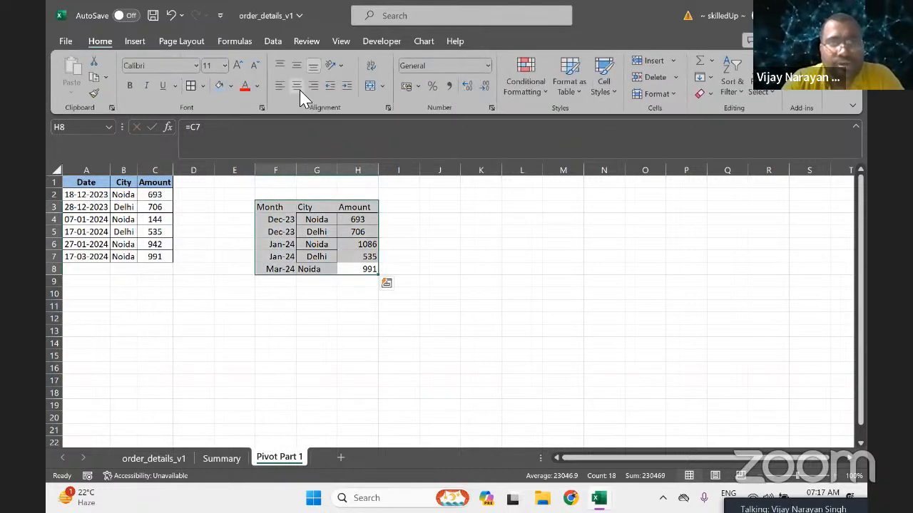
{"action": "left_click", "coordinate": [297, 87]}
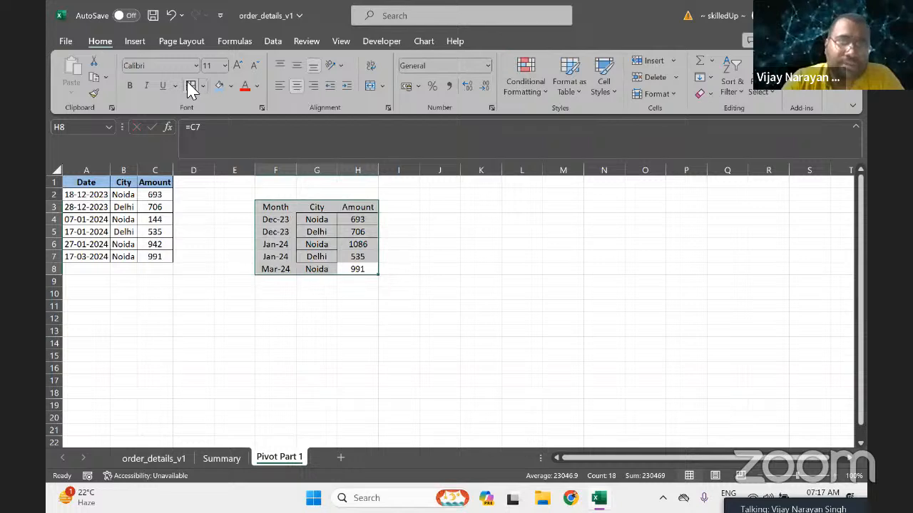
Make the summary headers Month, City and Amount in F3:H3 bold with a light blue fill.
{"action": "left_click_drag", "start_coordinate": [278, 221], "coordinate": [285, 227]}
{"action": "key", "text": "Up"}
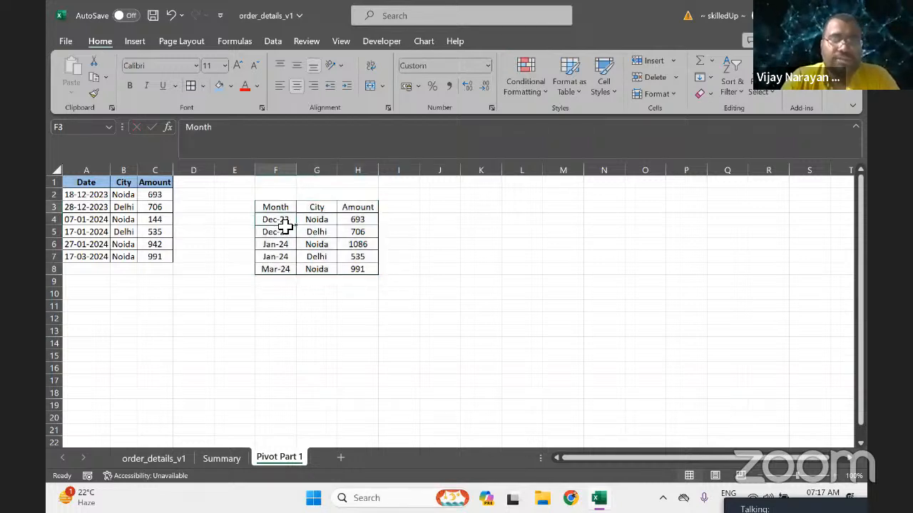
{"action": "key", "text": "shift+Right"}
{"action": "key", "text": "shift+Right"}
{"action": "key", "text": "ctrl+b"}
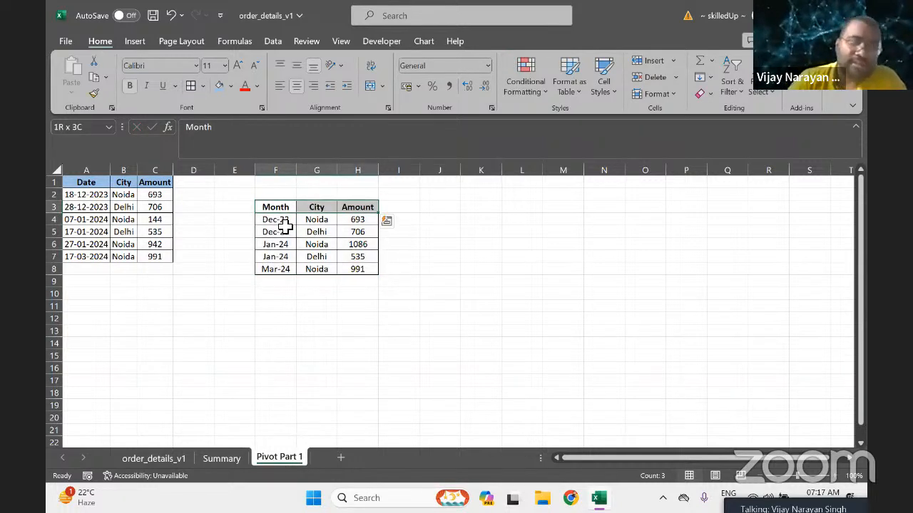
{"action": "left_click", "coordinate": [219, 89]}
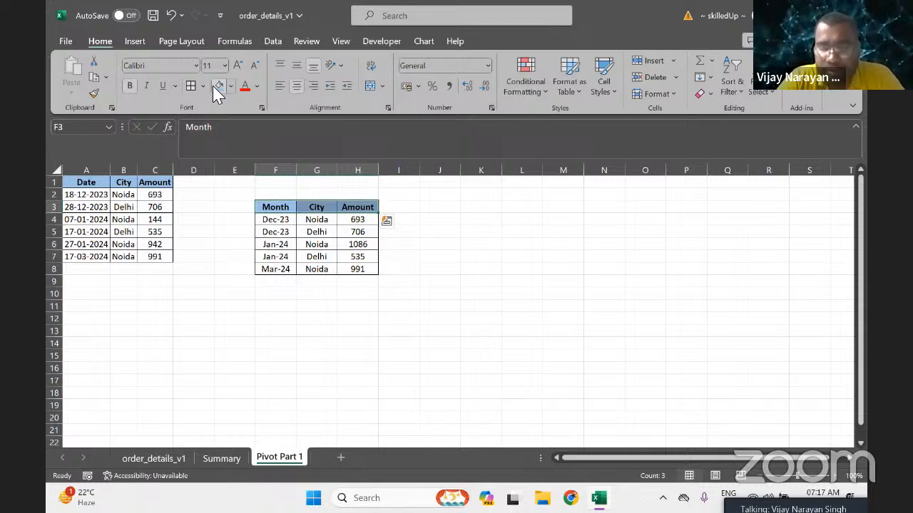
Create a PivotTable from the source range A1:C7 on a new worksheet.
{"action": "key", "text": "ctrl+Left"}
{"action": "key", "text": "ctrl+Left"}
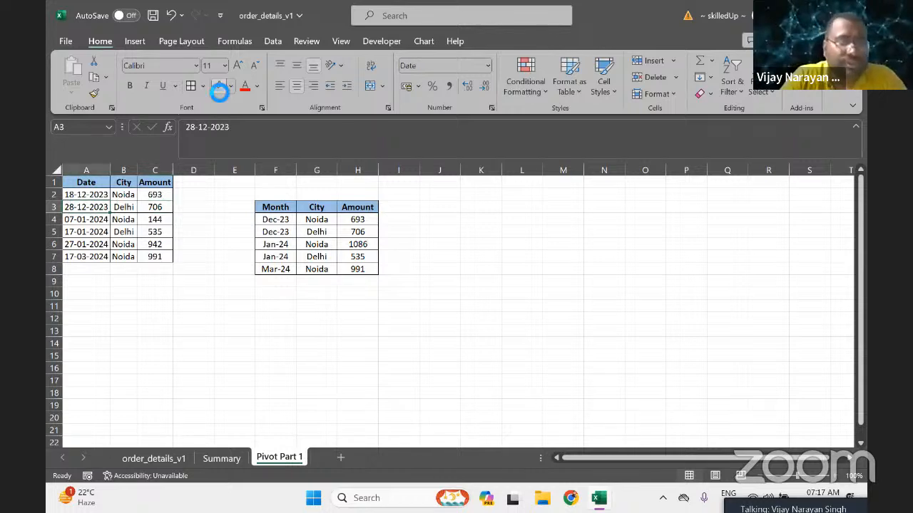
{"action": "key", "text": "ctrl+a"}
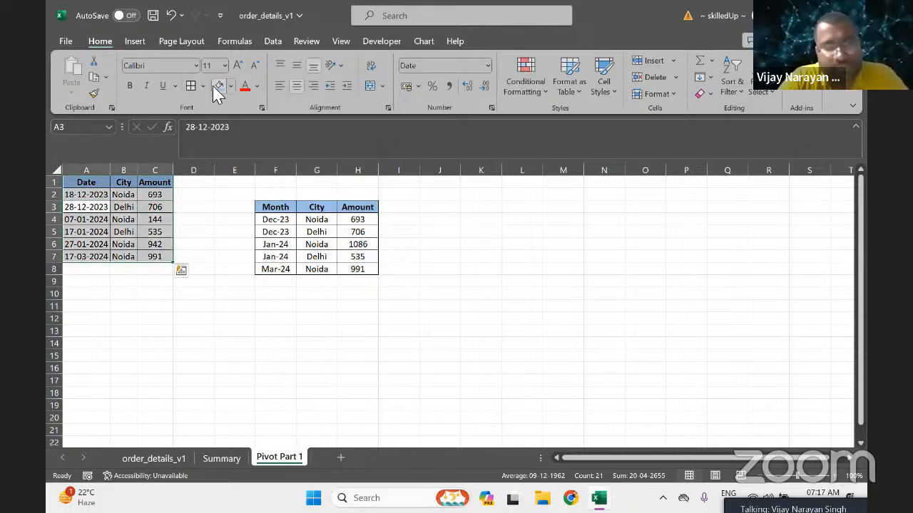
{"action": "left_click", "coordinate": [131, 41]}
{"action": "left_click", "coordinate": [86, 84]}
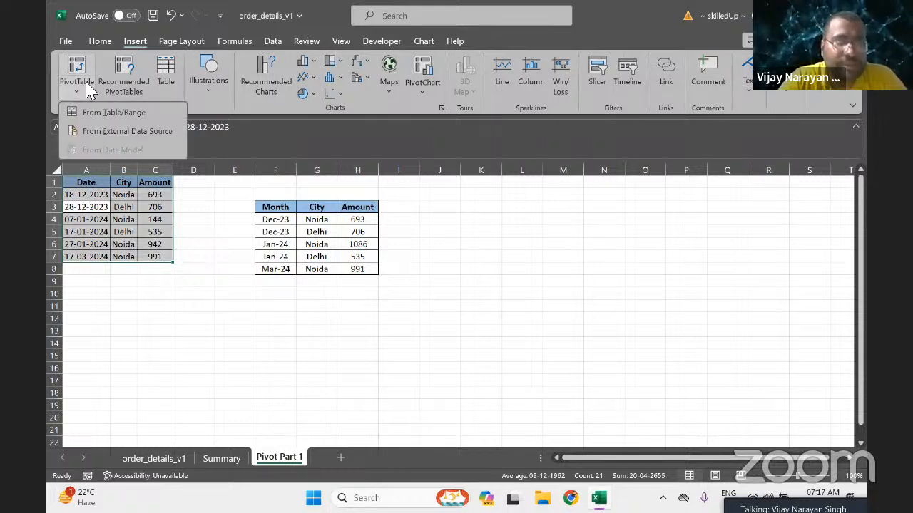
{"action": "left_click", "coordinate": [102, 112]}
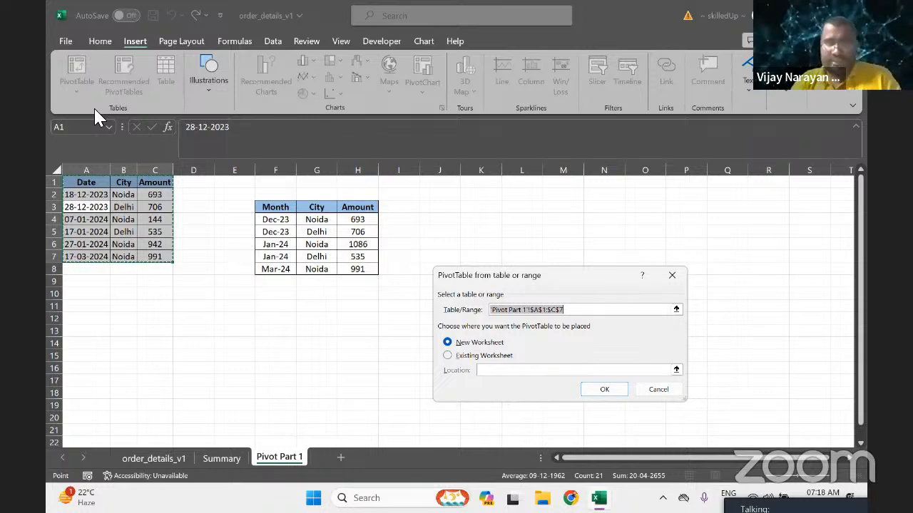
{"action": "left_click", "coordinate": [448, 356]}
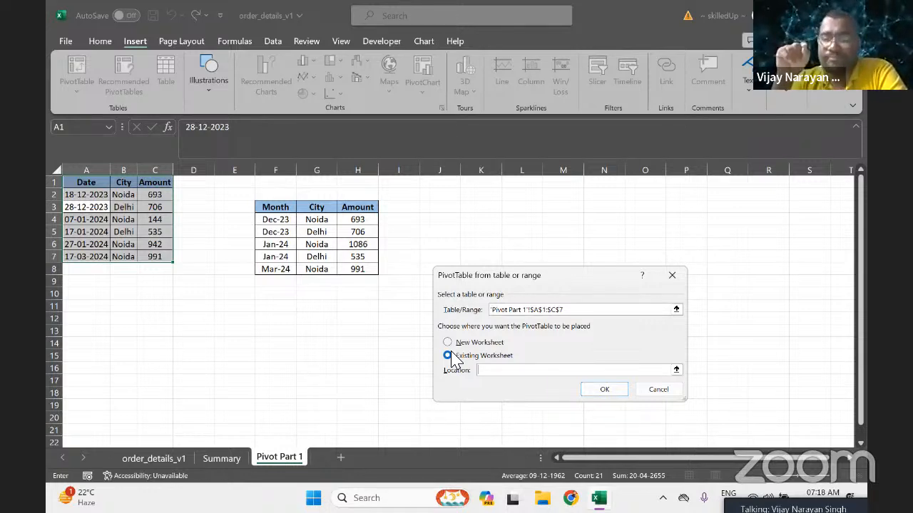
{"action": "left_click", "coordinate": [448, 342]}
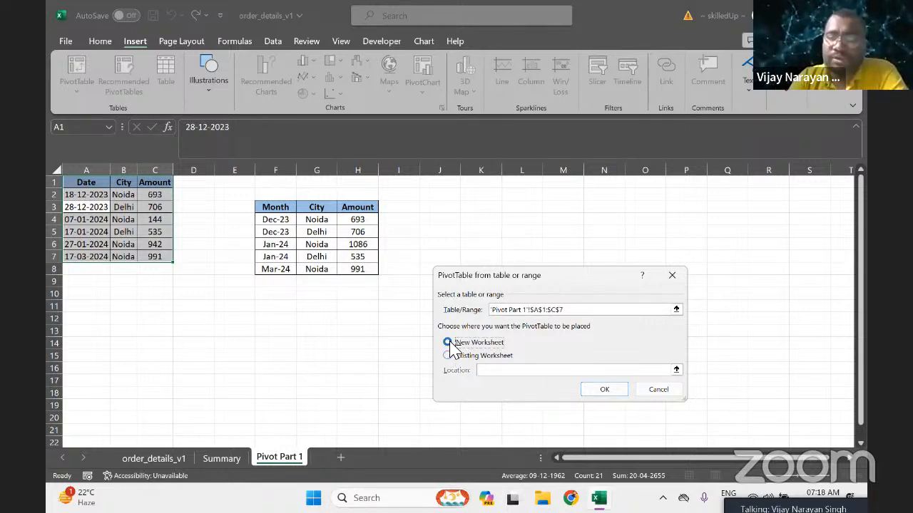
{"action": "left_click", "coordinate": [601, 394]}
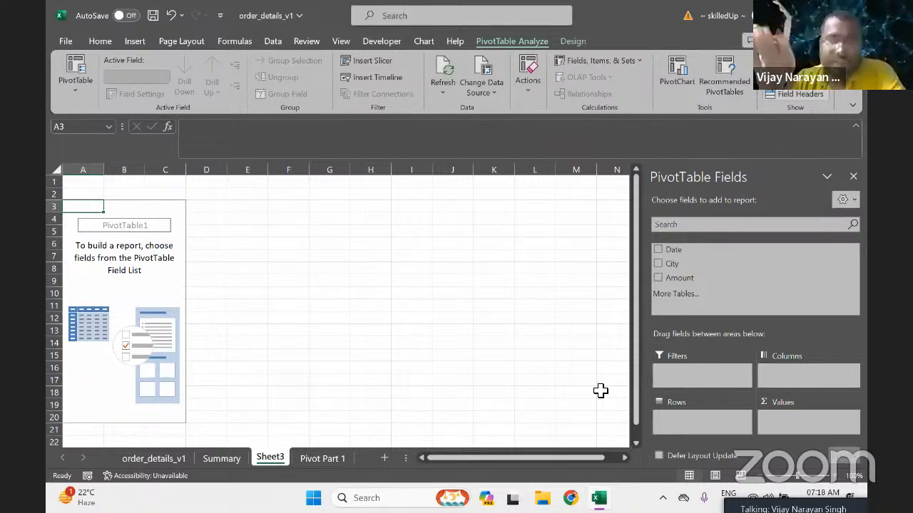
Return to the Pivot Part 1 sheet and create a PivotTable from A1:C7 on the existing worksheet at K5.
{"action": "left_click", "coordinate": [321, 460]}
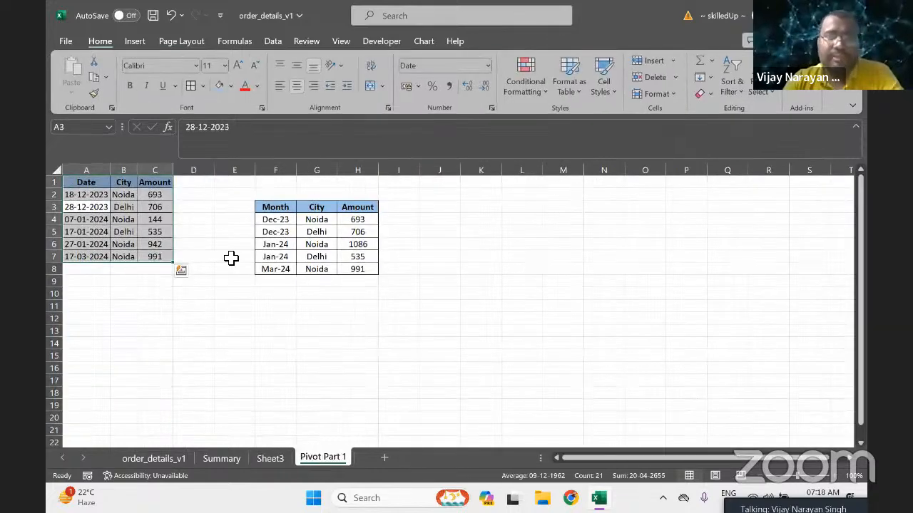
{"action": "left_click", "coordinate": [155, 232]}
{"action": "key", "text": "ctrl+a"}
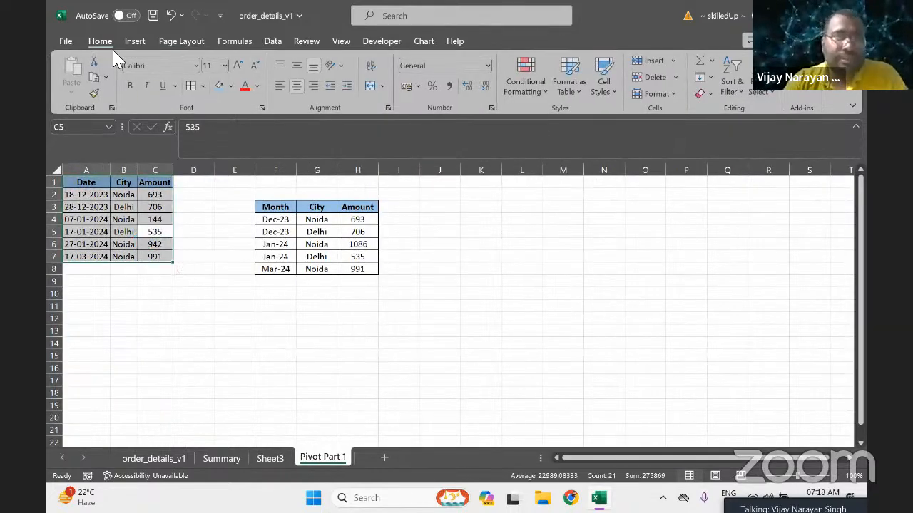
{"action": "left_click", "coordinate": [133, 43]}
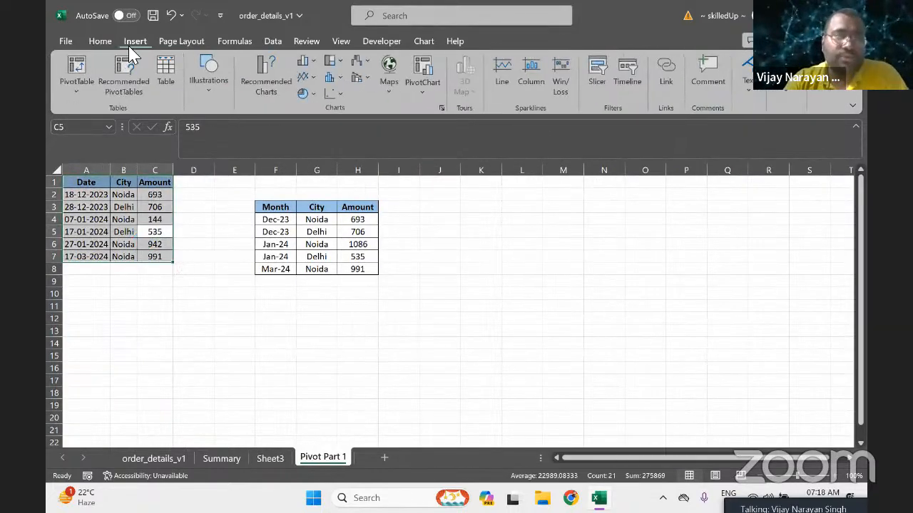
{"action": "left_click", "coordinate": [77, 70]}
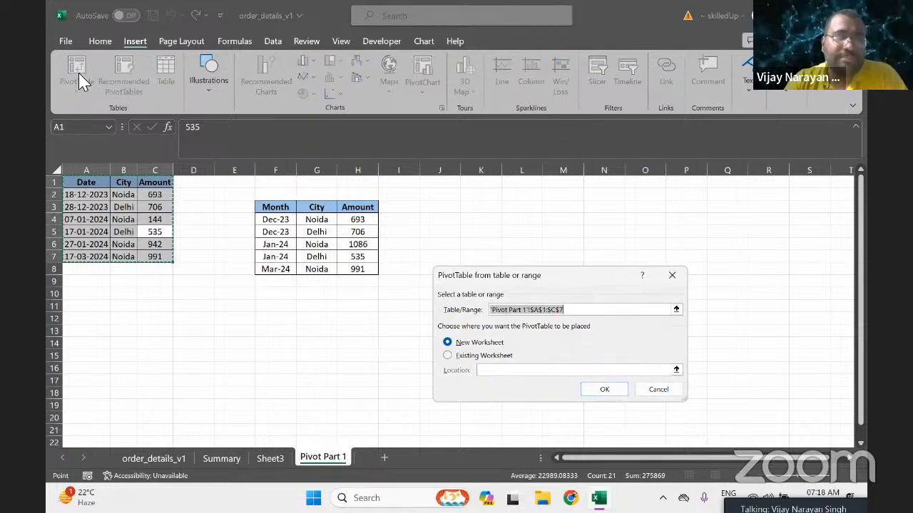
{"action": "left_click", "coordinate": [485, 356]}
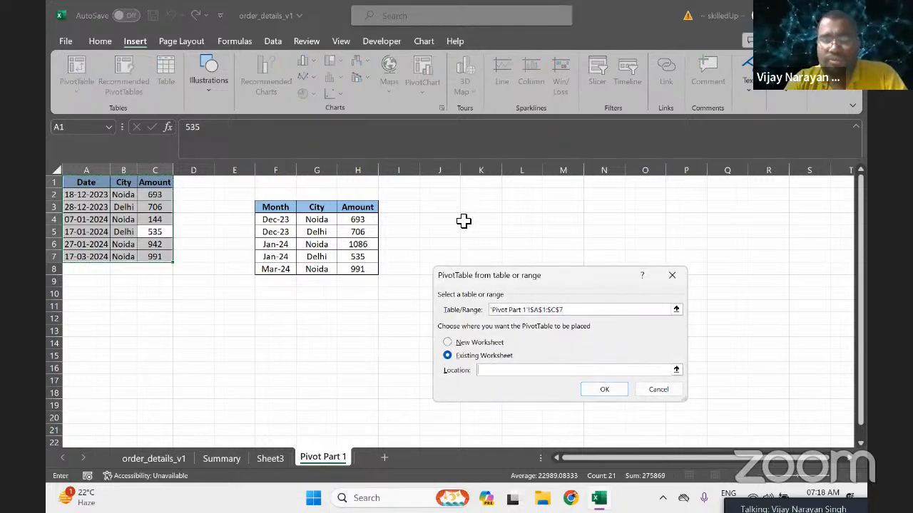
{"action": "left_click", "coordinate": [463, 221]}
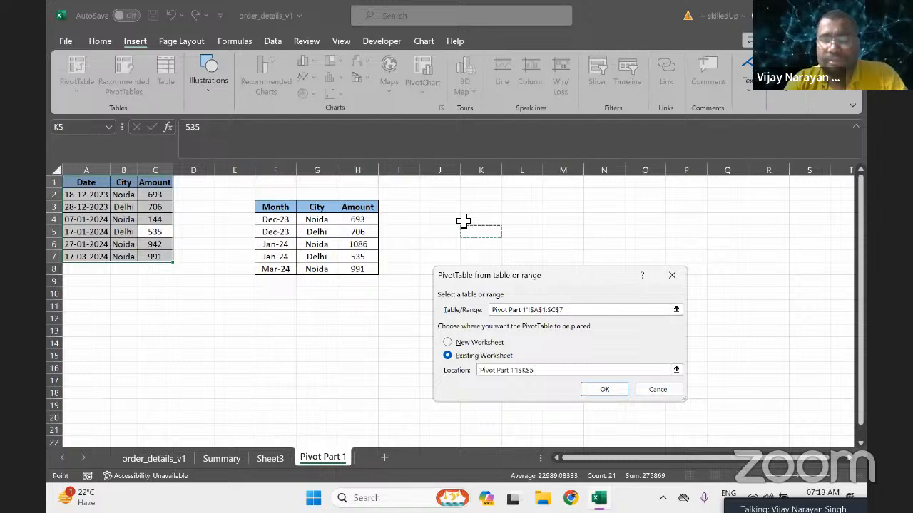
{"action": "left_click", "coordinate": [598, 394]}
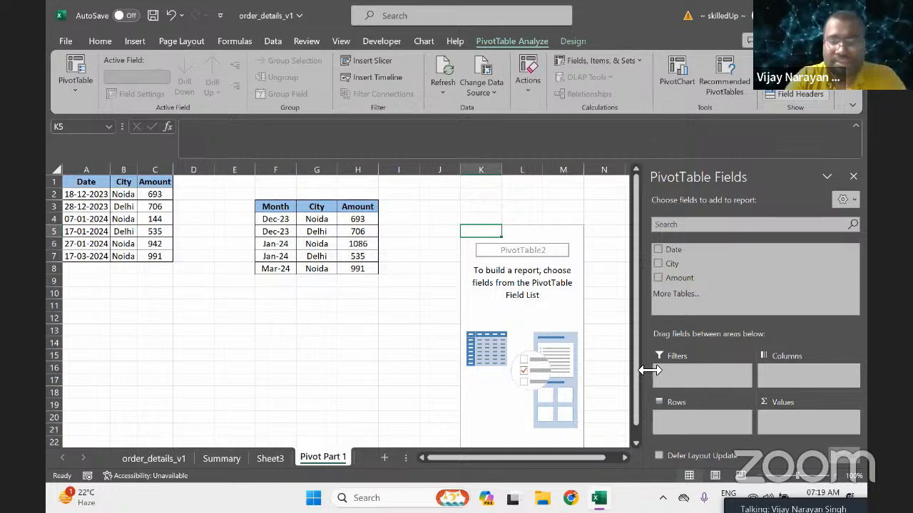
{"action": "left_click", "coordinate": [418, 331]}
{"action": "key", "text": "Right"}
{"action": "key", "text": "Right"}
{"action": "key", "text": "Right"}
{"action": "key", "text": "Right"}
{"action": "key", "text": "Right"}
{"action": "key", "text": "Right"}
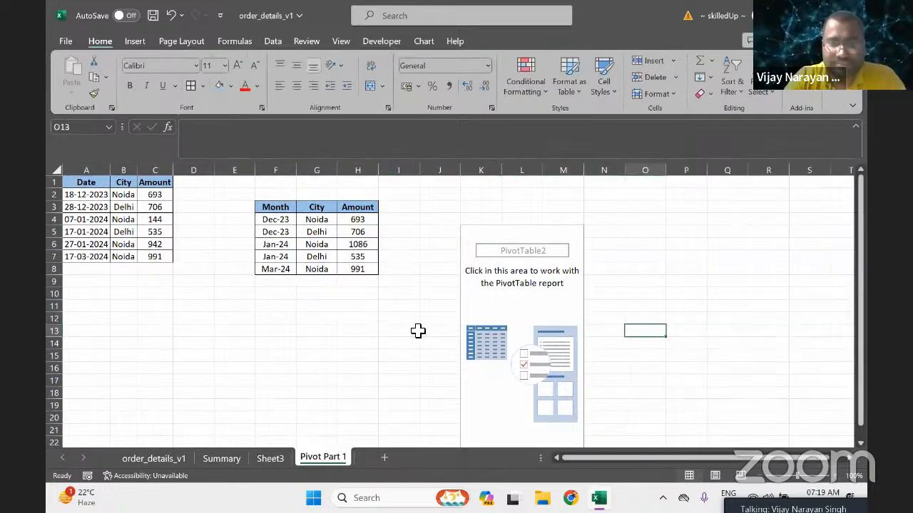
{"action": "key", "text": "Right"}
{"action": "key", "text": "Right"}
{"action": "key", "text": "Right"}
{"action": "key", "text": "Right"}
{"action": "key", "text": "Right"}
{"action": "key", "text": "Right"}
{"action": "key", "text": "Right"}
{"action": "key", "text": "Right"}
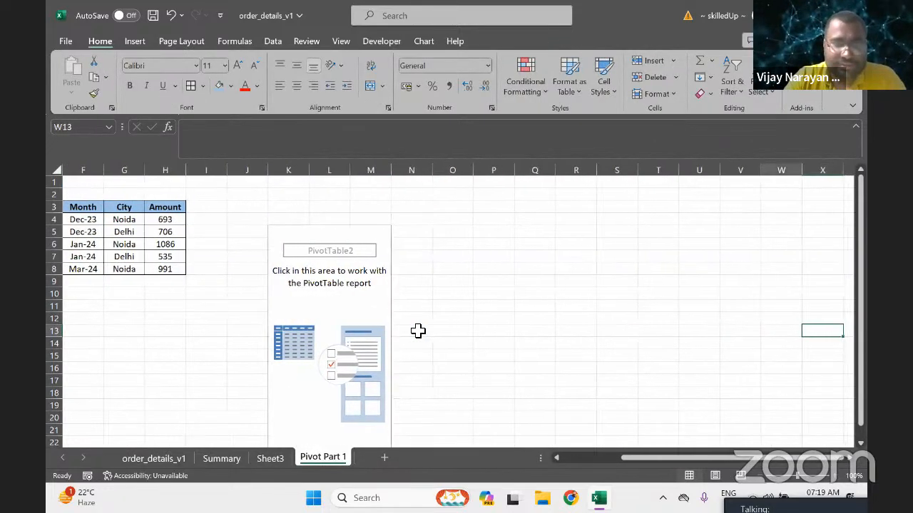
Add the Date field to the Rows area of the PivotTable at K5 on Pivot Part 1.
{"action": "key", "text": "Left"}
{"action": "key", "text": "Left"}
{"action": "key", "text": "Left"}
{"action": "key", "text": "Left"}
{"action": "key", "text": "Left"}
{"action": "key", "text": "Left"}
{"action": "key", "text": "Left"}
{"action": "key", "text": "Left"}
{"action": "key", "text": "Left"}
{"action": "key", "text": "Left"}
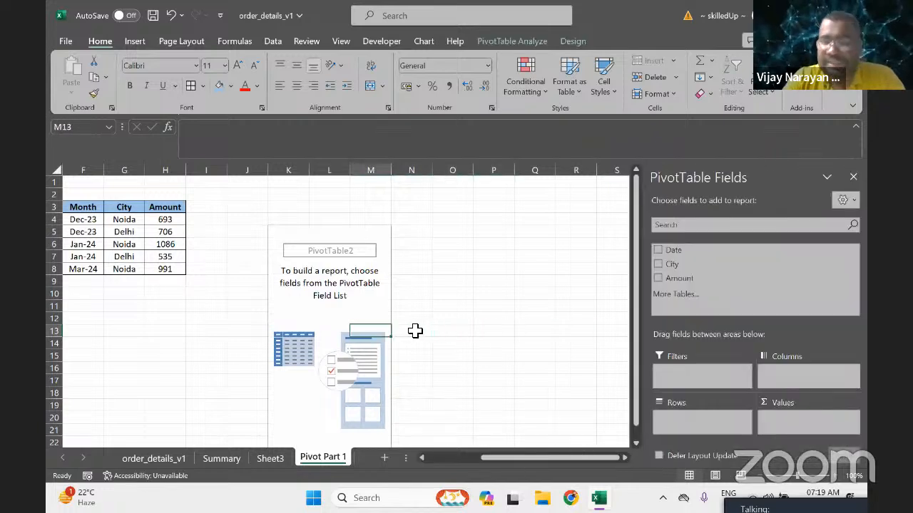
{"action": "left_click_drag", "start_coordinate": [696, 251], "coordinate": [701, 422]}
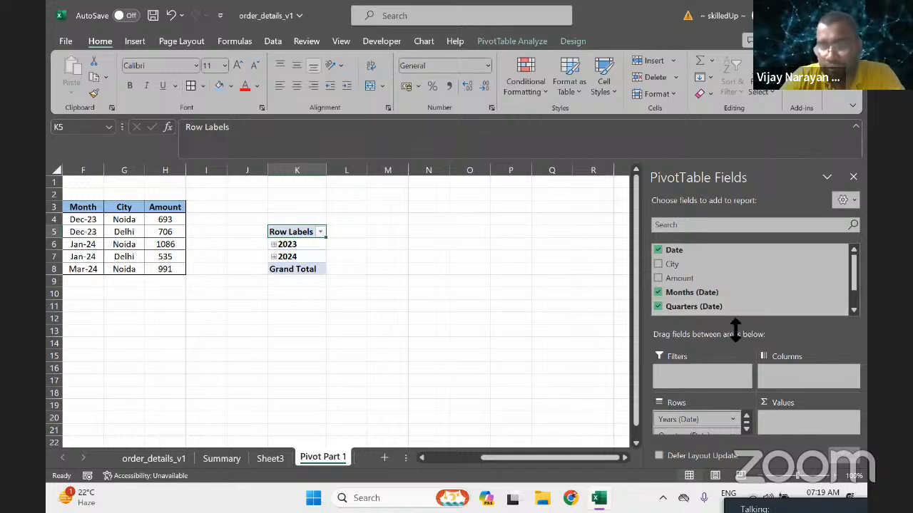
Add the City field to the Rows area and the Amount field to the Values area of the PivotTable at K5.
{"action": "left_click_drag", "start_coordinate": [735, 329], "coordinate": [742, 286]}
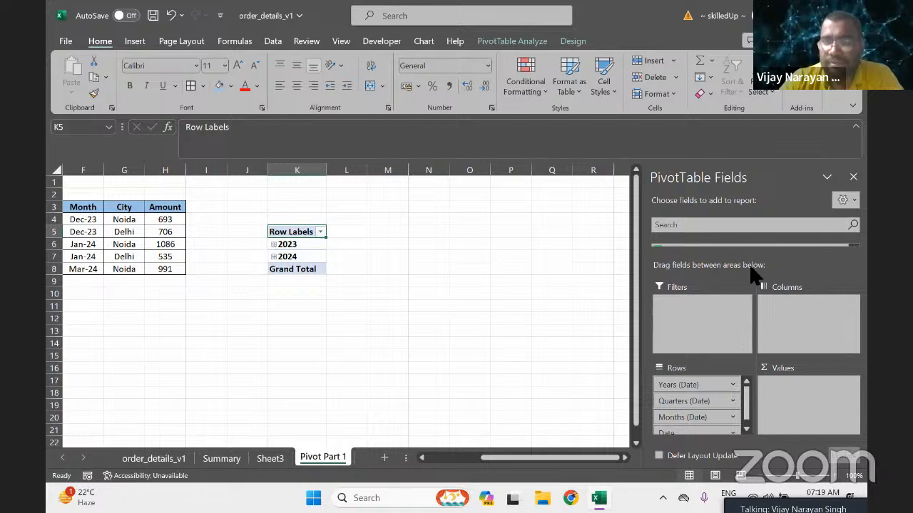
{"action": "left_click_drag", "start_coordinate": [751, 258], "coordinate": [748, 328]}
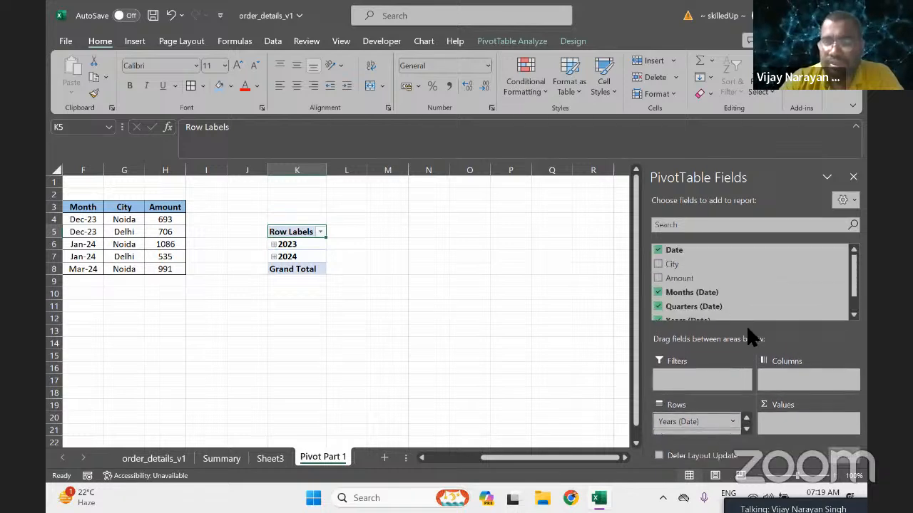
{"action": "left_click", "coordinate": [657, 265]}
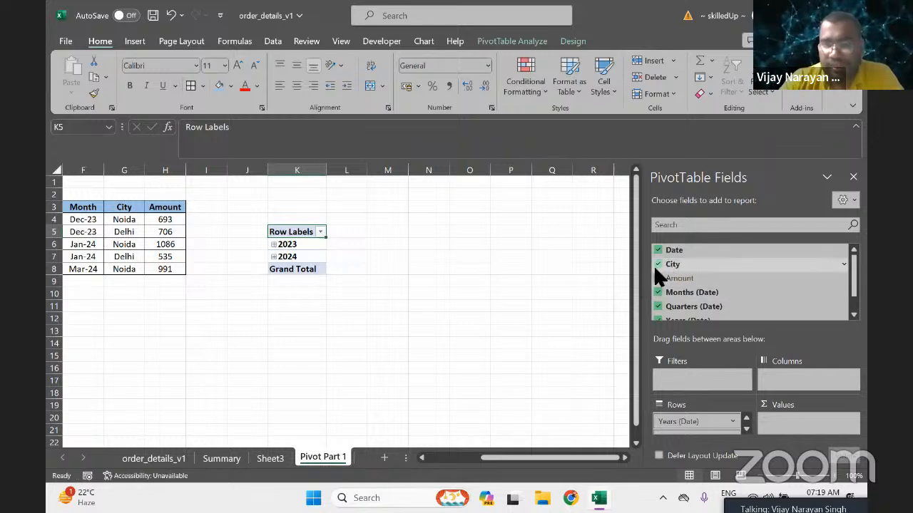
{"action": "left_click_drag", "start_coordinate": [664, 278], "coordinate": [788, 424]}
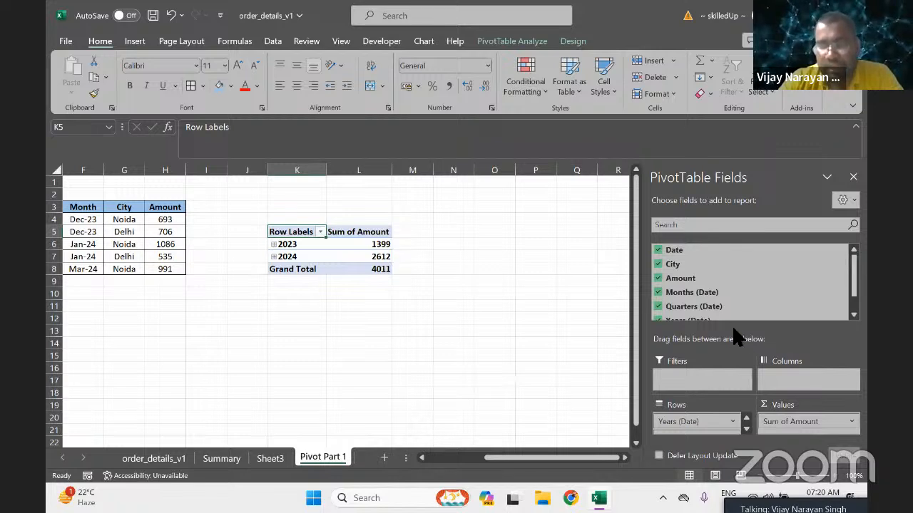
{"action": "left_click", "coordinate": [745, 429]}
{"action": "left_click", "coordinate": [745, 429]}
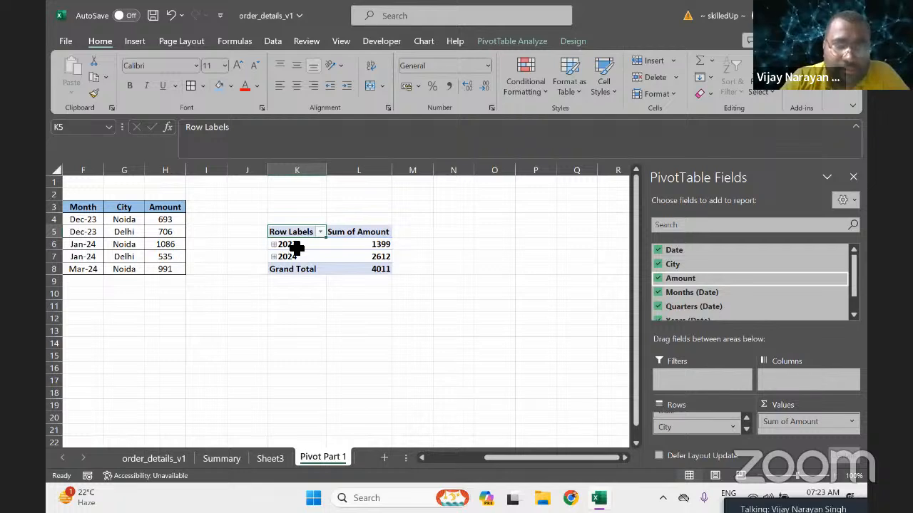
Group the PivotTable's dates by Months and Years only, leaving out Quarters.
{"action": "left_click", "coordinate": [300, 246]}
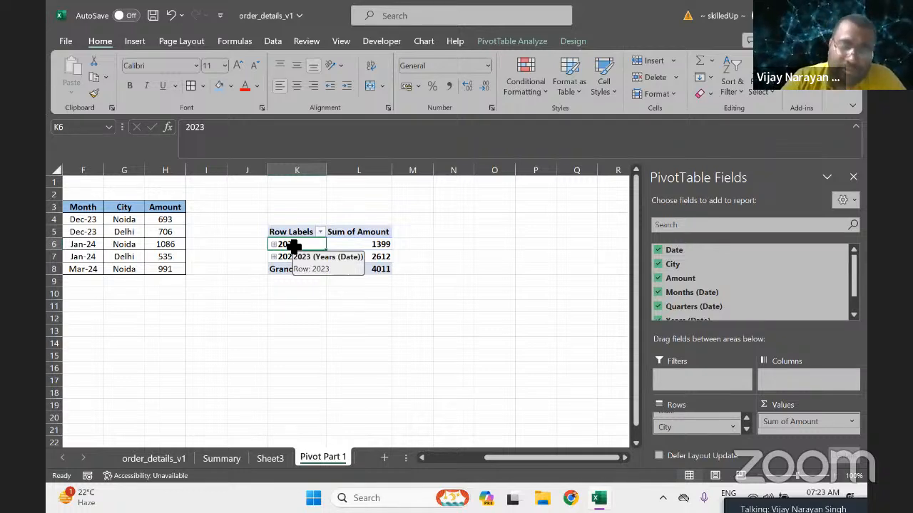
{"action": "right_click", "coordinate": [290, 244]}
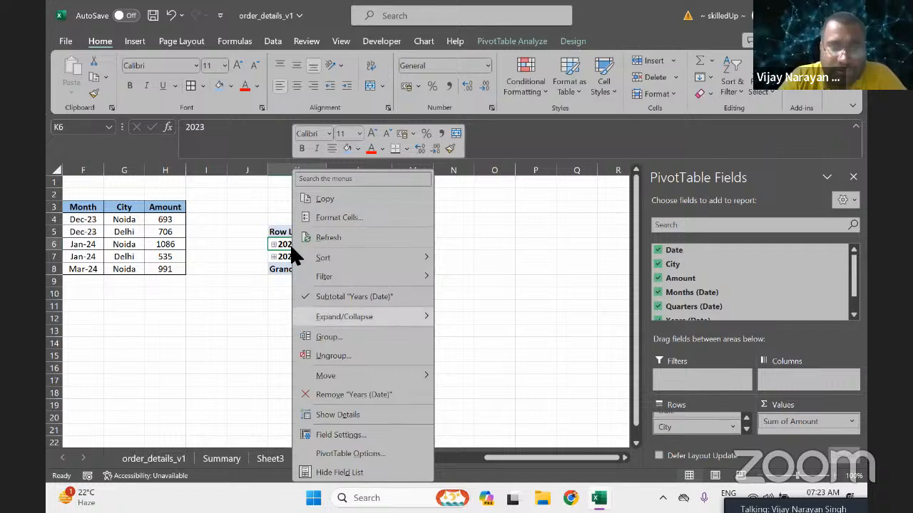
{"action": "left_click", "coordinate": [333, 338]}
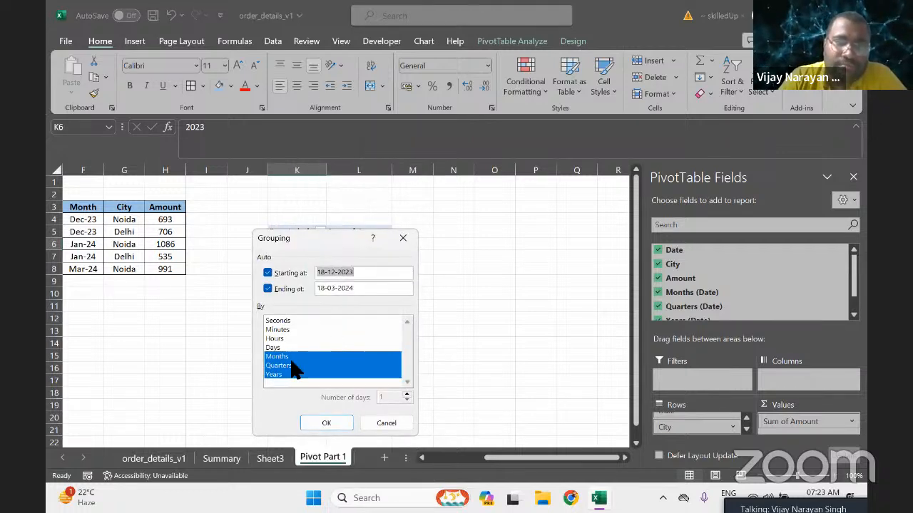
{"action": "left_click", "coordinate": [293, 365]}
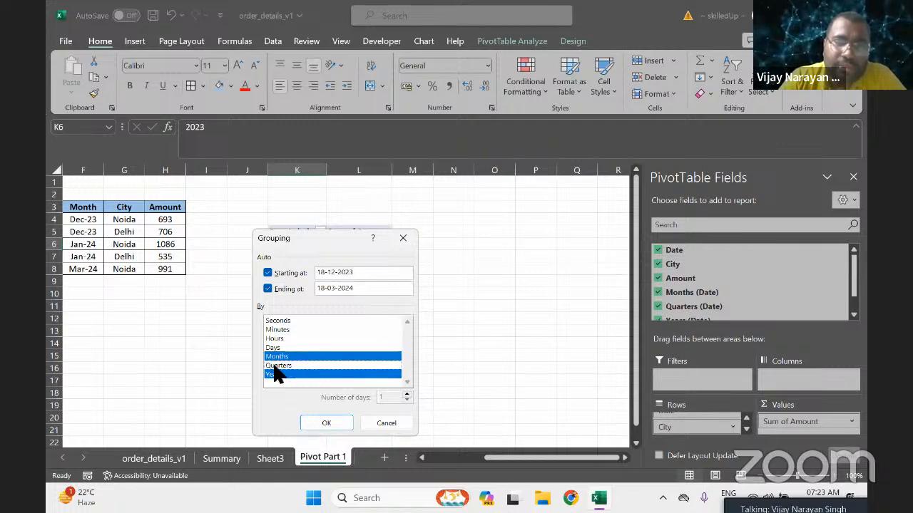
{"action": "left_click", "coordinate": [318, 425]}
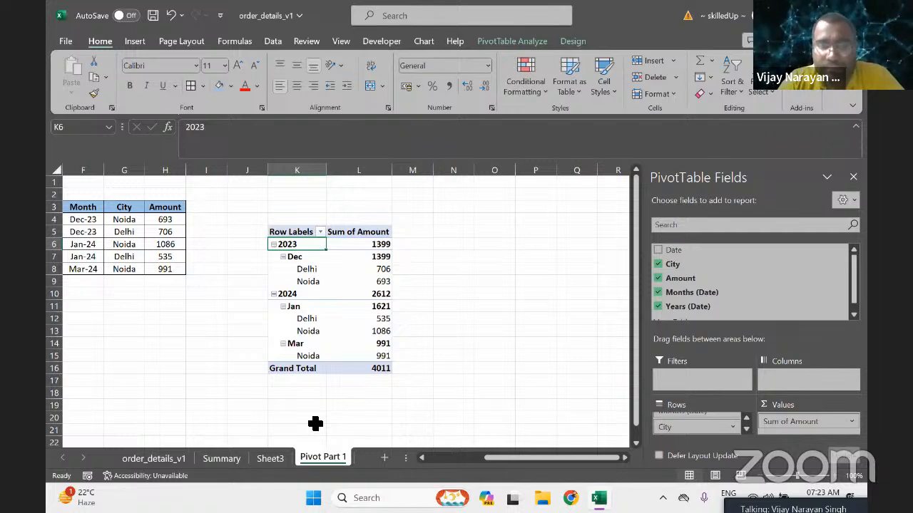
Collapse the 2023 and 2024 groups in the PivotTable and expand 2024 again.
{"action": "left_click", "coordinate": [274, 244]}
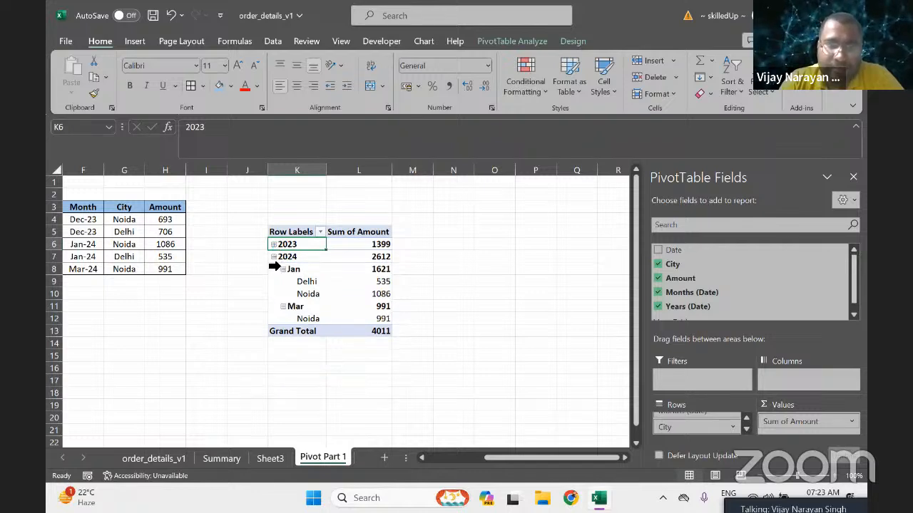
{"action": "left_click", "coordinate": [273, 256]}
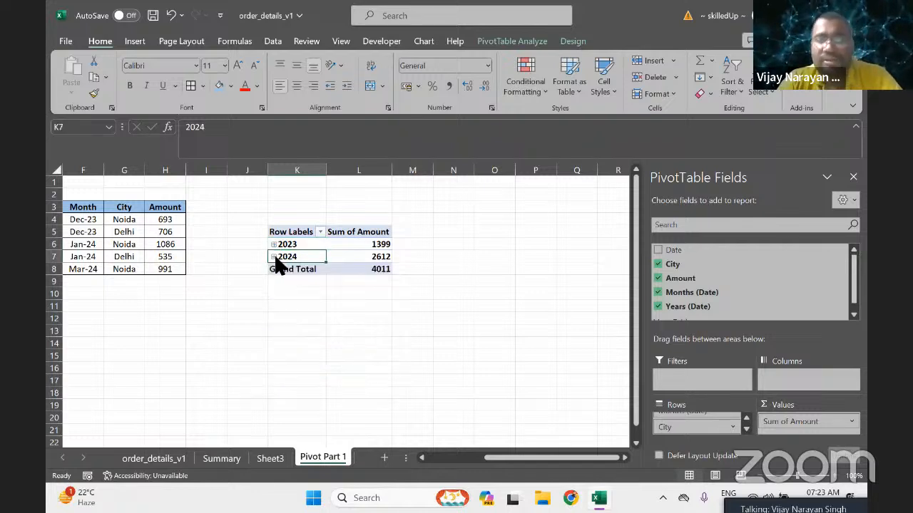
{"action": "left_click", "coordinate": [273, 256]}
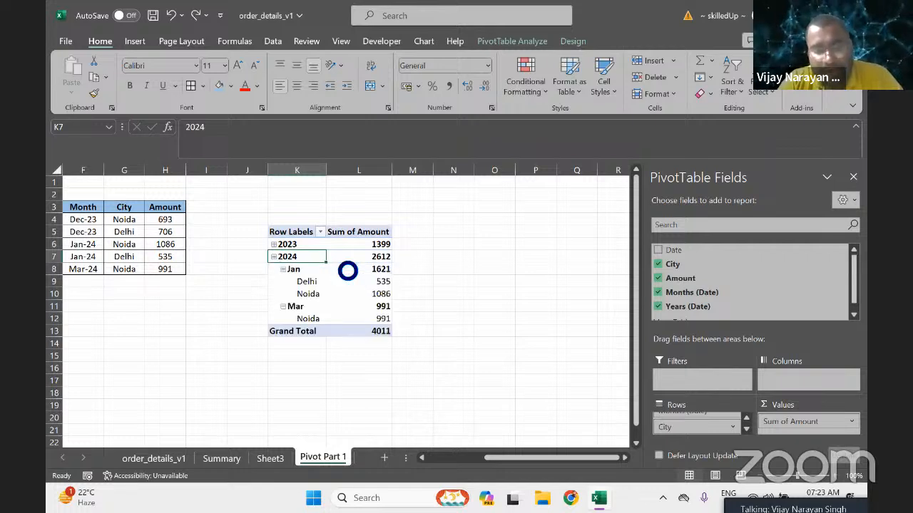
Undo the recent expand and collapse changes and the date grouping in the PivotTable.
{"action": "key", "text": "ctrl+z"}
{"action": "key", "text": "ctrl+z"}
{"action": "key", "text": "ctrl+z"}
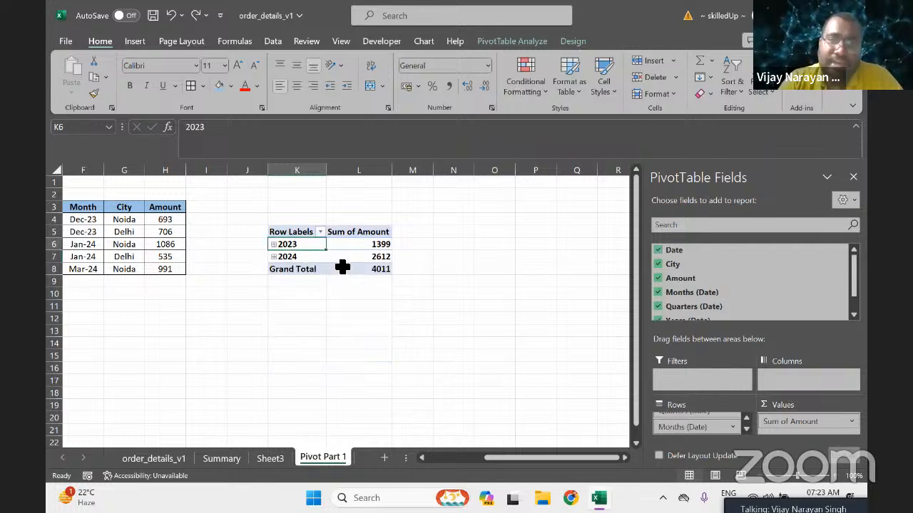
Expand 2023 through Qtr4 and Dec, and 2024 through Qtr1 and Jan, to inspect the date and city levels.
{"action": "left_click", "coordinate": [273, 244]}
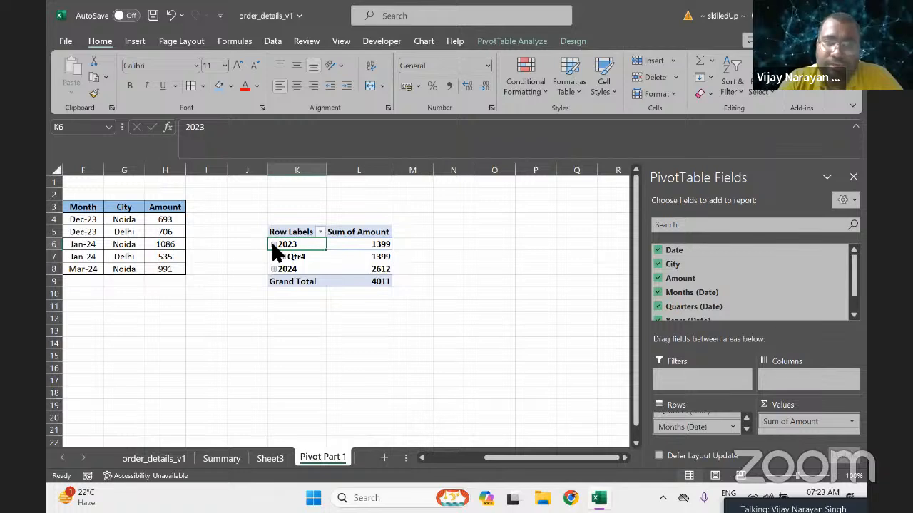
{"action": "left_click", "coordinate": [283, 257]}
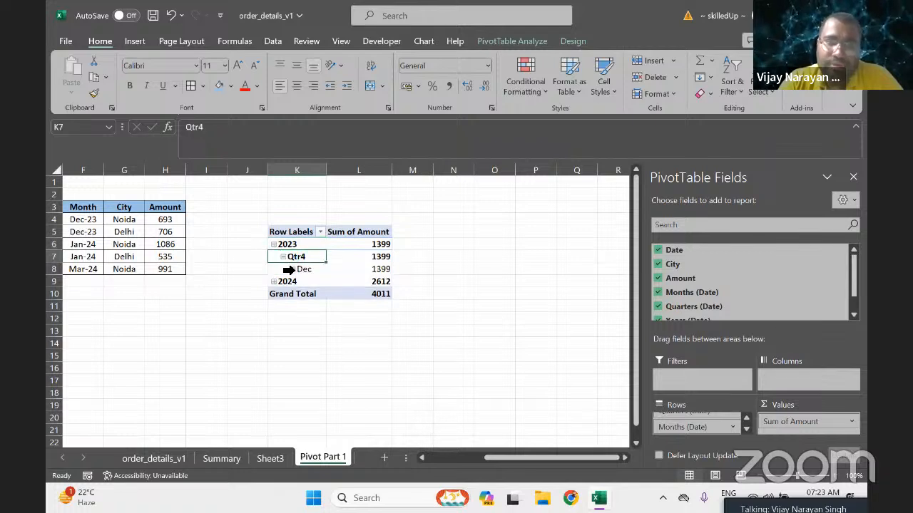
{"action": "left_click", "coordinate": [292, 268]}
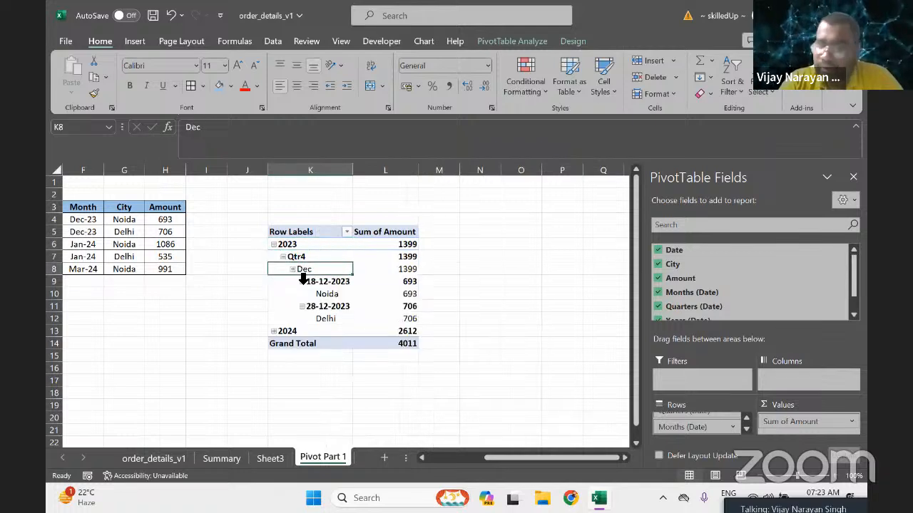
{"action": "left_click", "coordinate": [273, 332]}
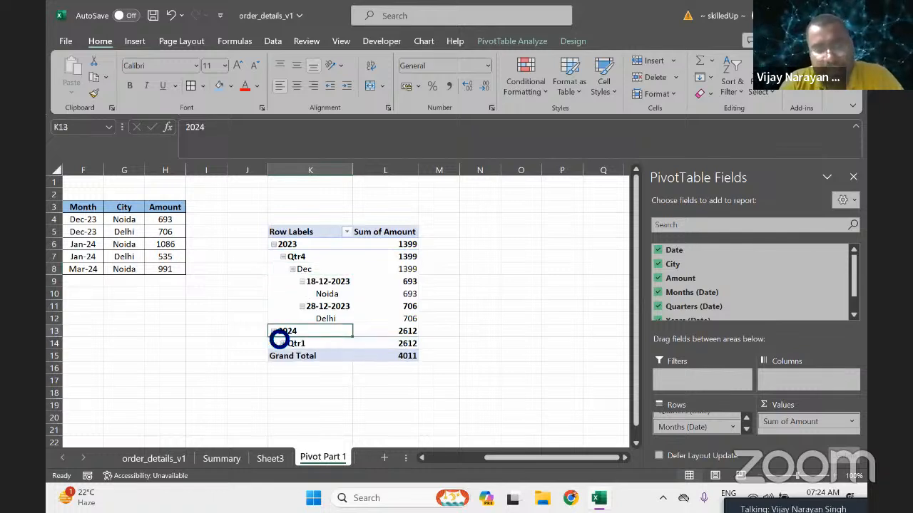
{"action": "left_click", "coordinate": [282, 344]}
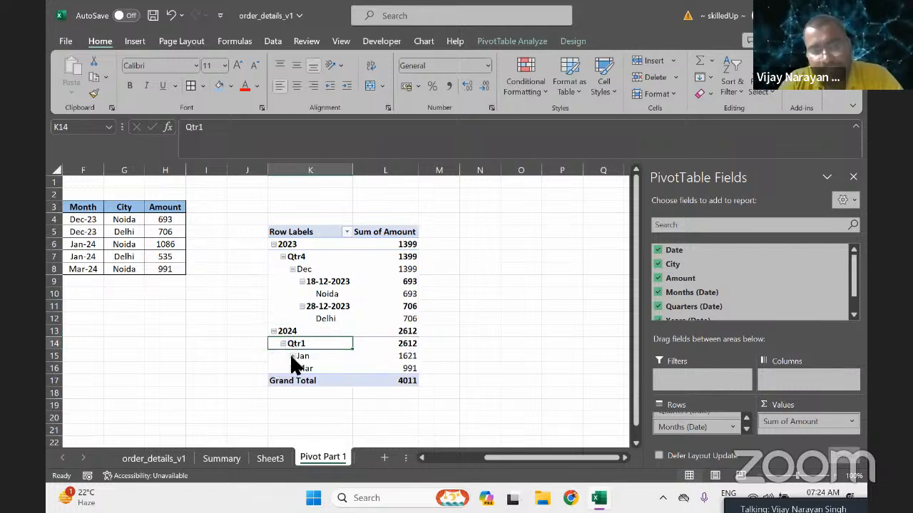
{"action": "left_click", "coordinate": [291, 356]}
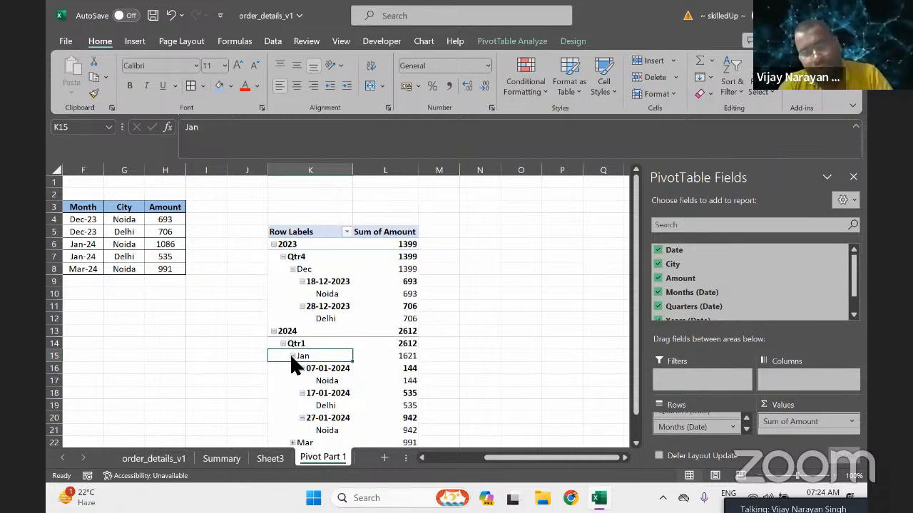
Regroup the PivotTable's dates by Months and Years, deselecting Quarters.
{"action": "left_click", "coordinate": [296, 257]}
{"action": "right_click", "coordinate": [297, 255]}
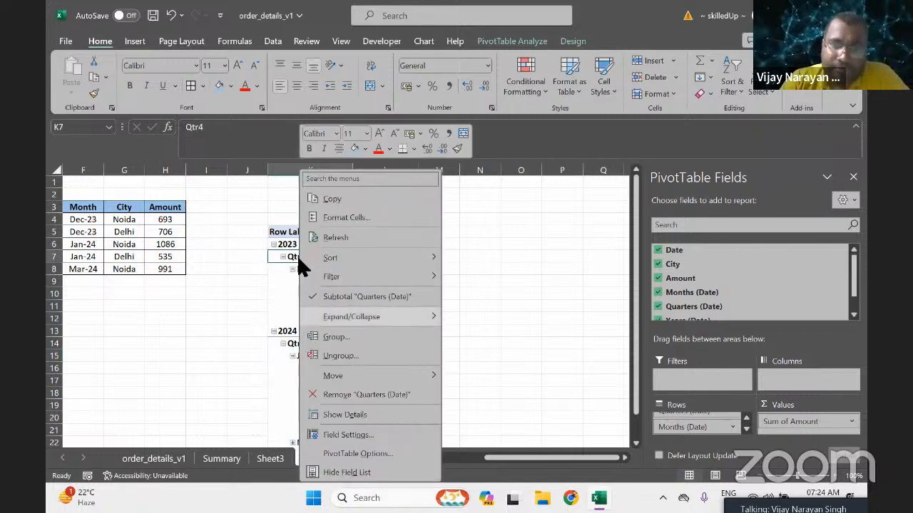
{"action": "left_click", "coordinate": [370, 336]}
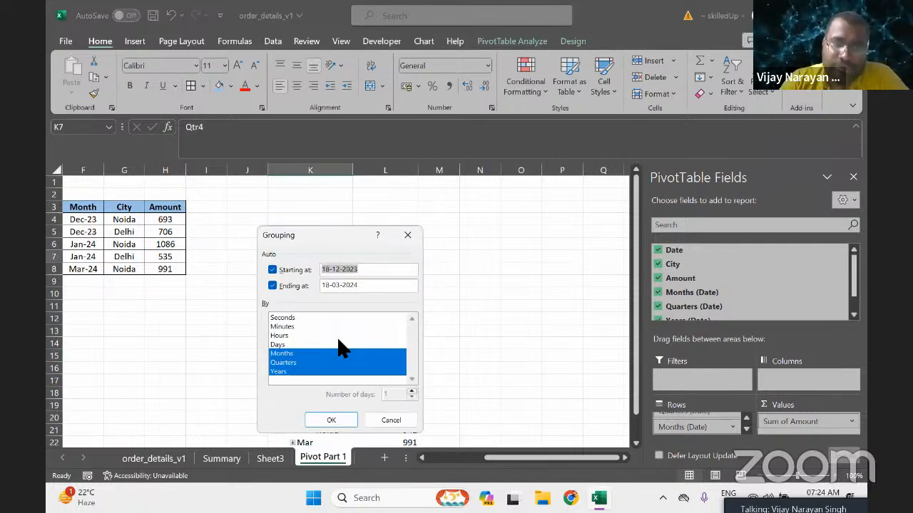
{"action": "left_click", "coordinate": [290, 363]}
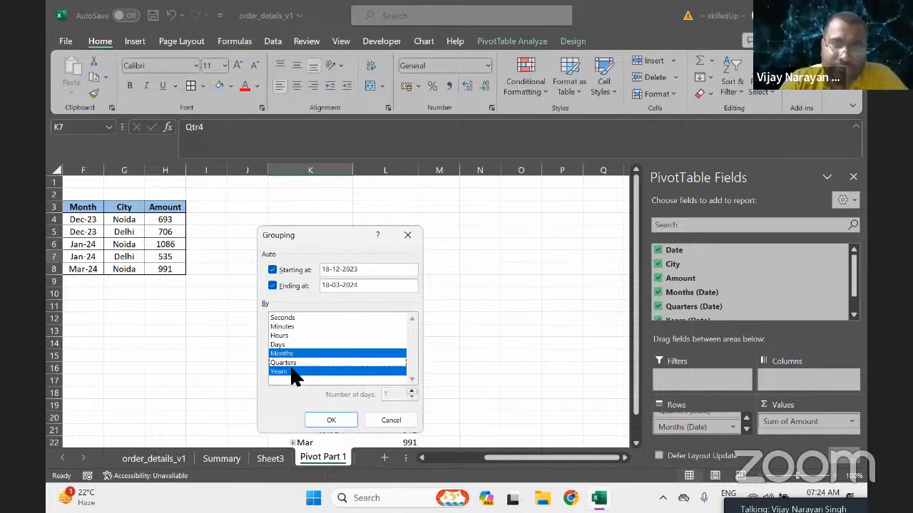
{"action": "left_click", "coordinate": [332, 421]}
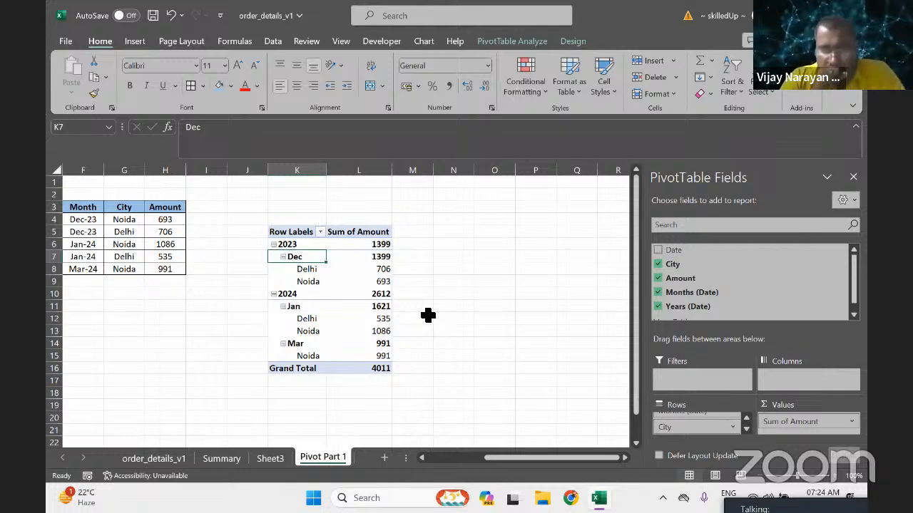
Copy the entire PivotTable at K5 and paste the duplicate at O5 on the same sheet.
{"action": "key", "text": "ctrl+a"}
{"action": "key", "text": "ctrl+c"}
{"action": "key", "text": "Right"}
{"action": "key", "text": "Right"}
{"action": "key", "text": "Right"}
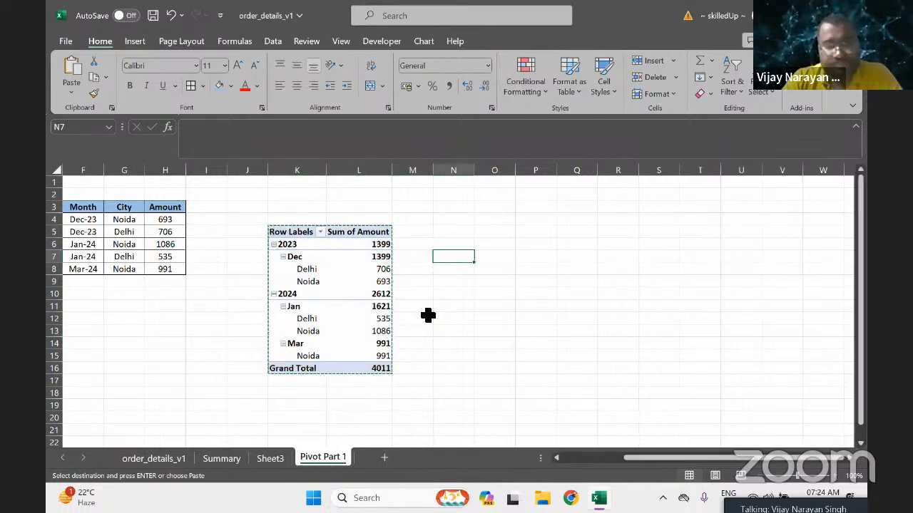
{"action": "key", "text": "Up"}
{"action": "key", "text": "Up"}
{"action": "key", "text": "Right"}
{"action": "key", "text": "ctrl+v"}
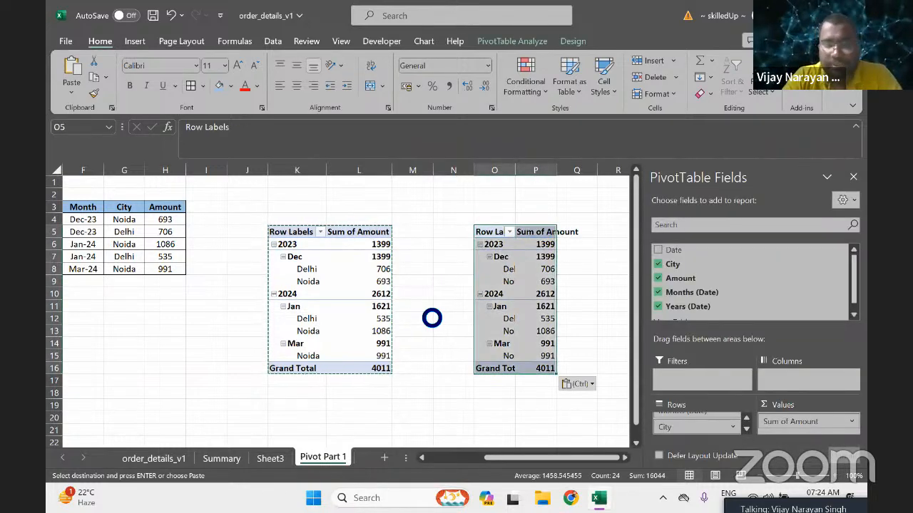
{"action": "key", "text": "Right"}
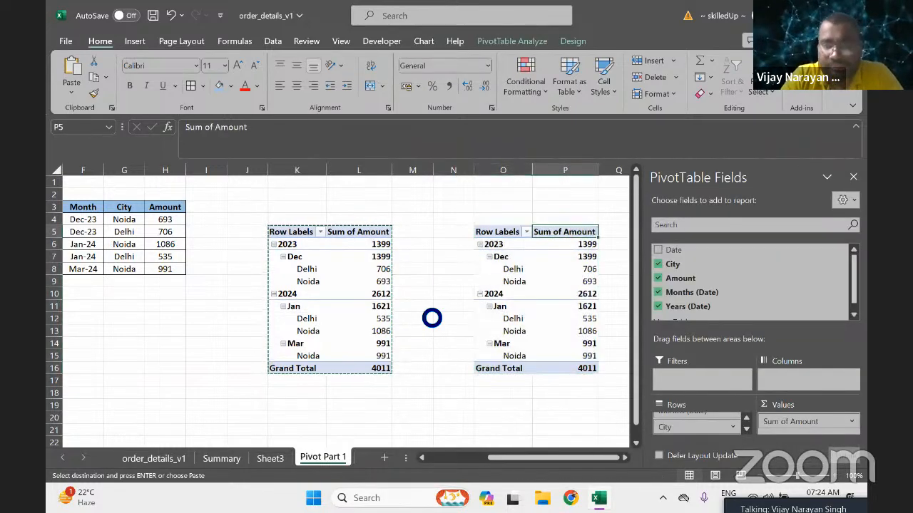
{"action": "key", "text": "Right"}
{"action": "key", "text": "Right"}
{"action": "key", "text": "Right"}
{"action": "key", "text": "Left"}
{"action": "key", "text": "Left"}
{"action": "key", "text": "Left"}
{"action": "key", "text": "Left"}
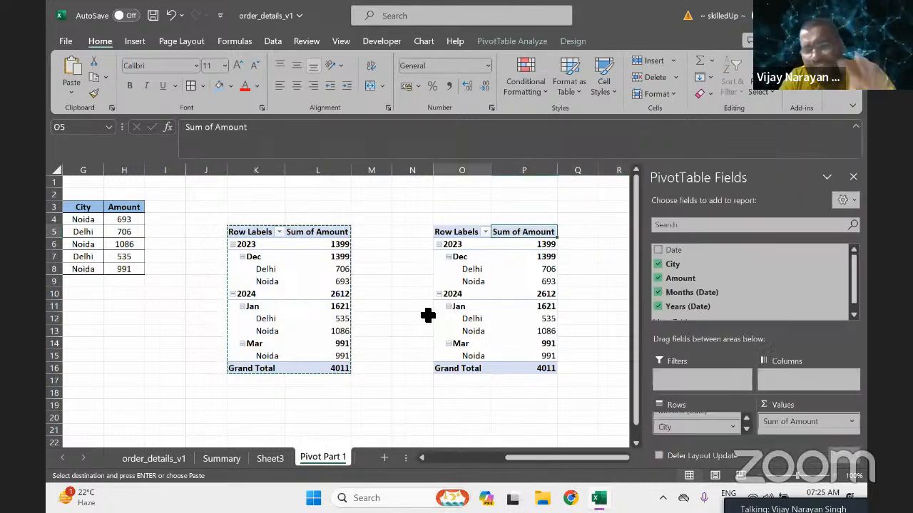
View the City field settings from the December Noida row in O9 of the copied PivotTable and close them without changes.
{"action": "key", "text": "Left"}
{"action": "key", "text": "Down"}
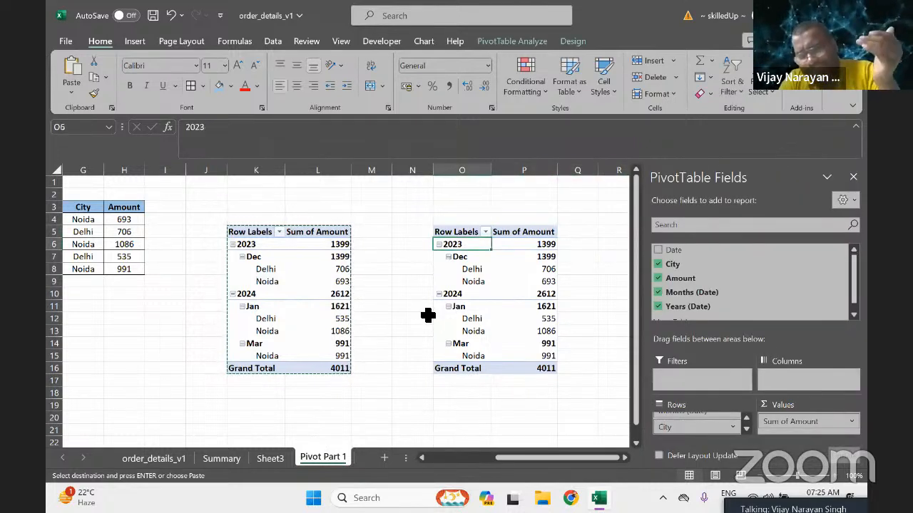
{"action": "key", "text": "Down"}
{"action": "key", "text": "Down"}
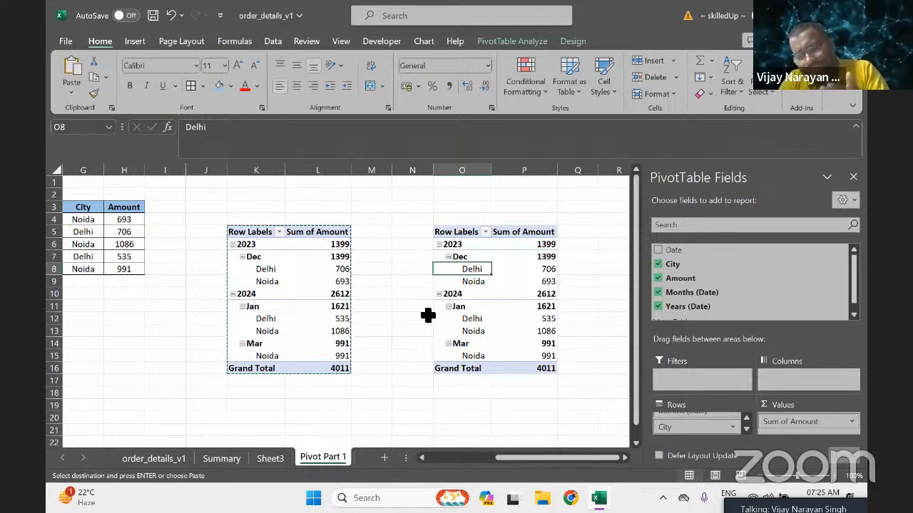
{"action": "key", "text": "Down"}
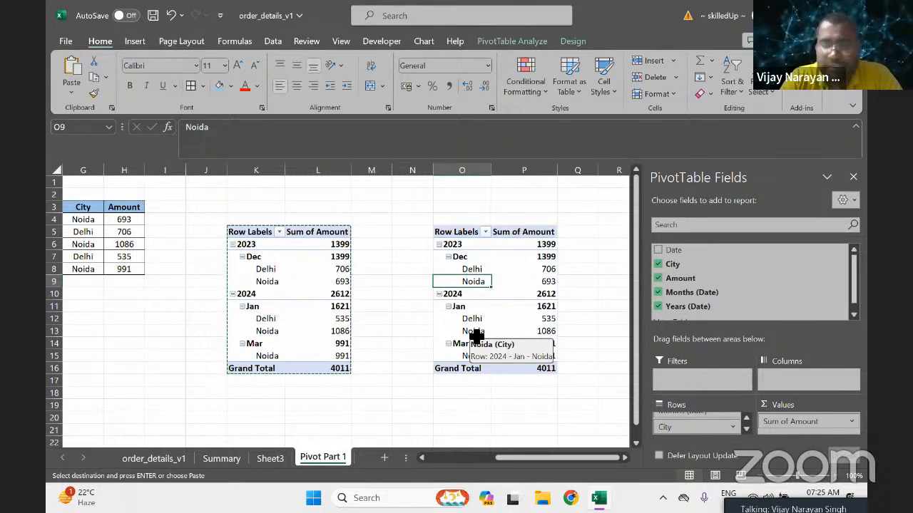
{"action": "right_click", "coordinate": [475, 279]}
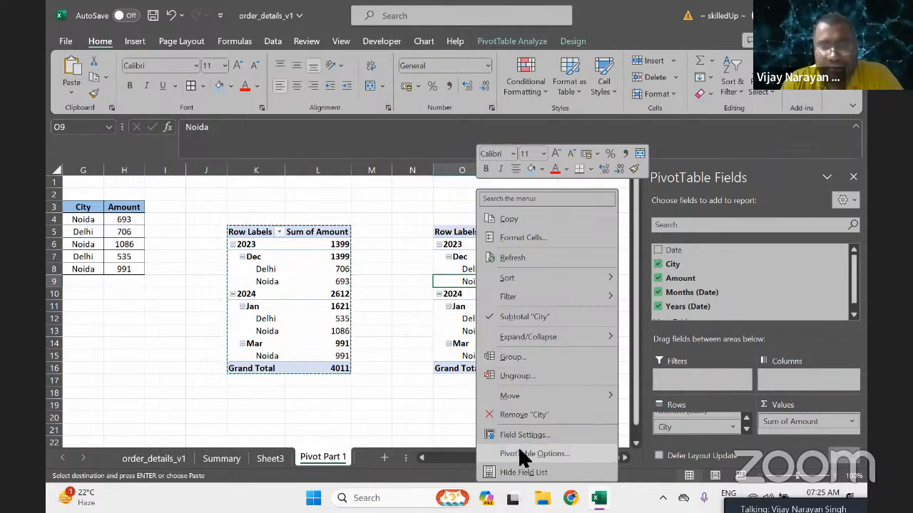
{"action": "left_click", "coordinate": [557, 436]}
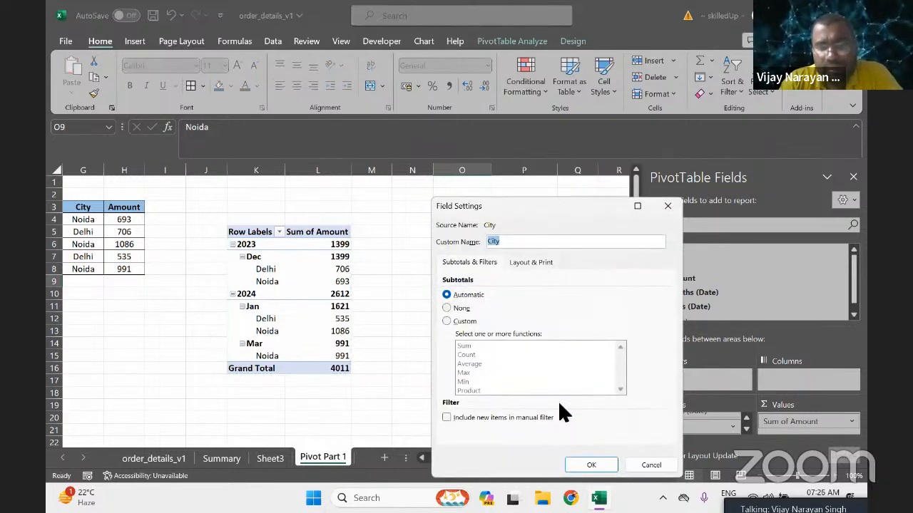
{"action": "left_click", "coordinate": [668, 206]}
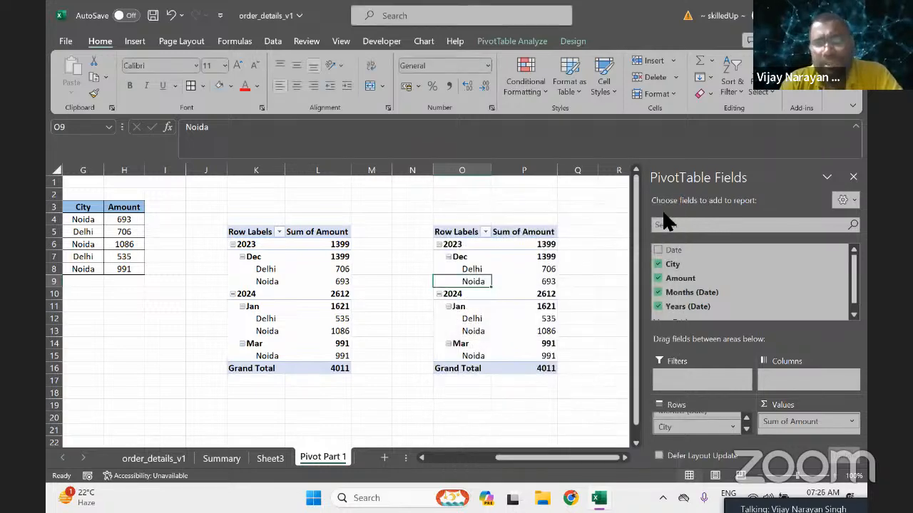
Open the options of the copied PivotTable and review its data, alt text, printing, layout and display settings.
{"action": "right_click", "coordinate": [480, 284]}
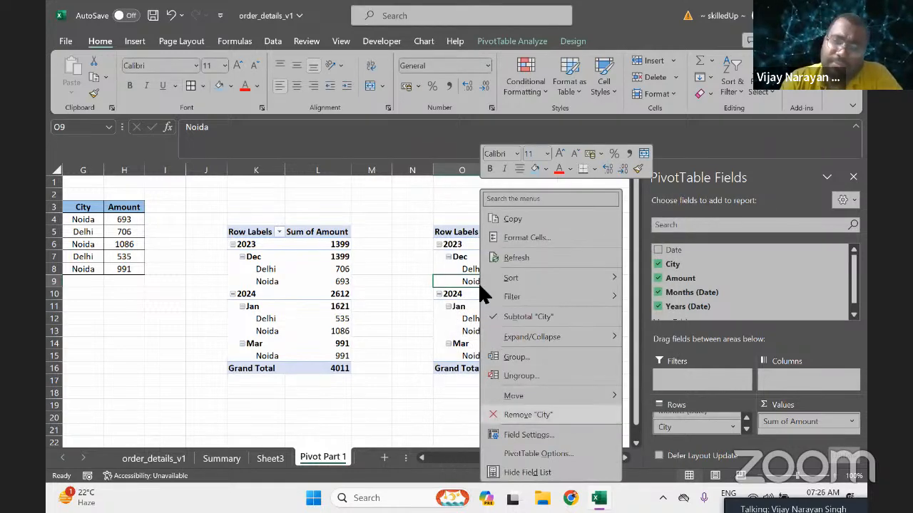
{"action": "left_click", "coordinate": [519, 453]}
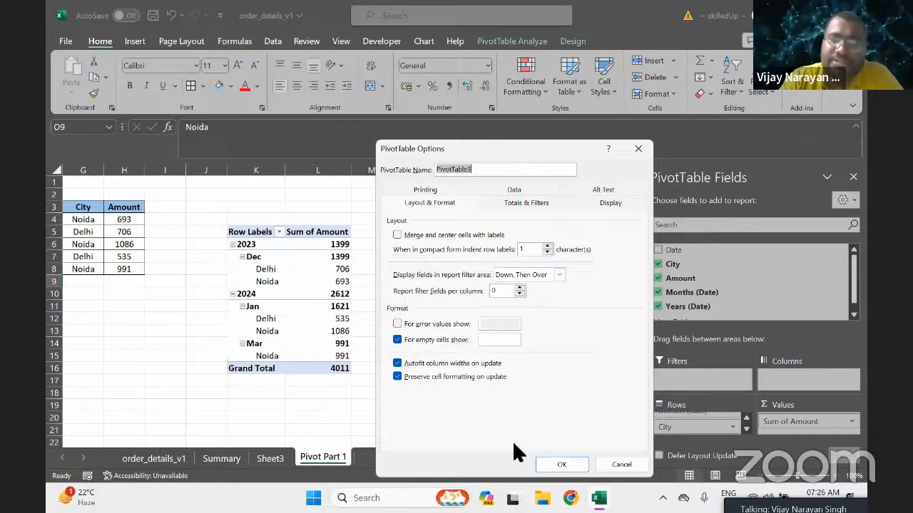
{"action": "left_click_drag", "start_coordinate": [529, 154], "coordinate": [246, 136]}
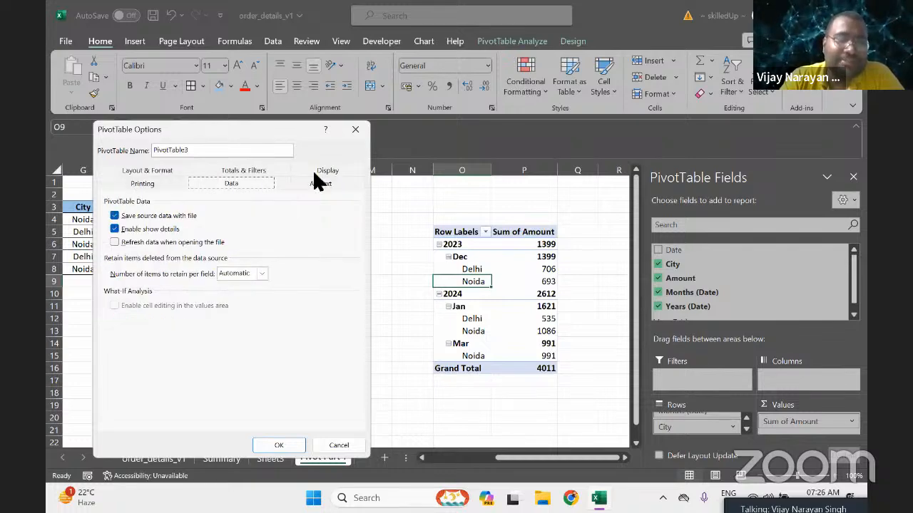
{"action": "left_click", "coordinate": [314, 171]}
{"action": "left_click", "coordinate": [315, 172]}
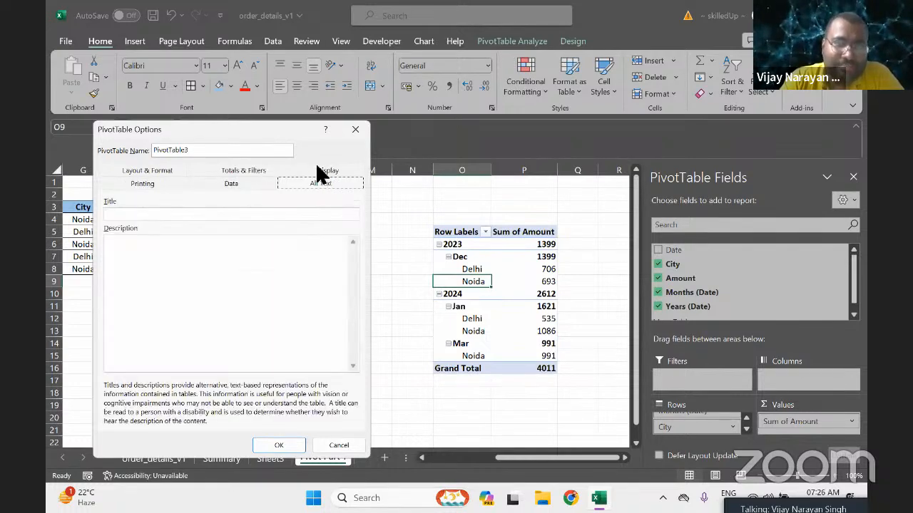
{"action": "left_click", "coordinate": [247, 179]}
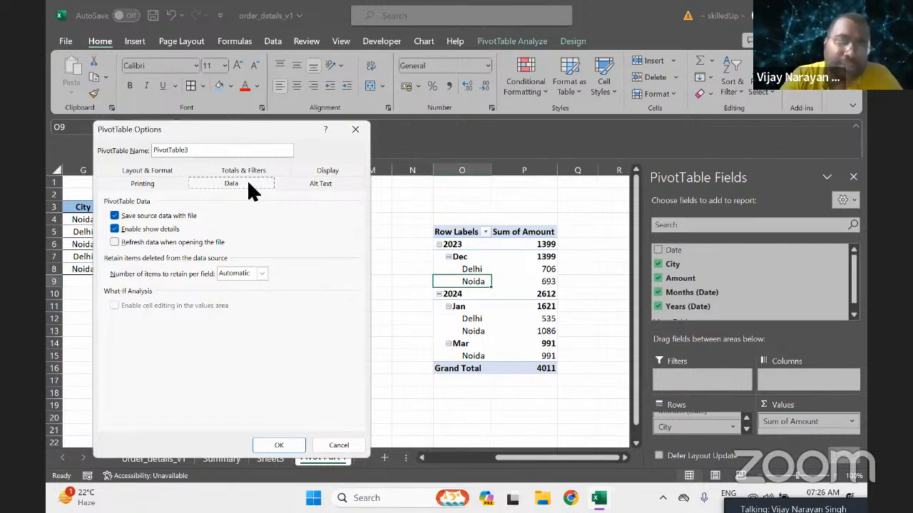
{"action": "left_click", "coordinate": [153, 183]}
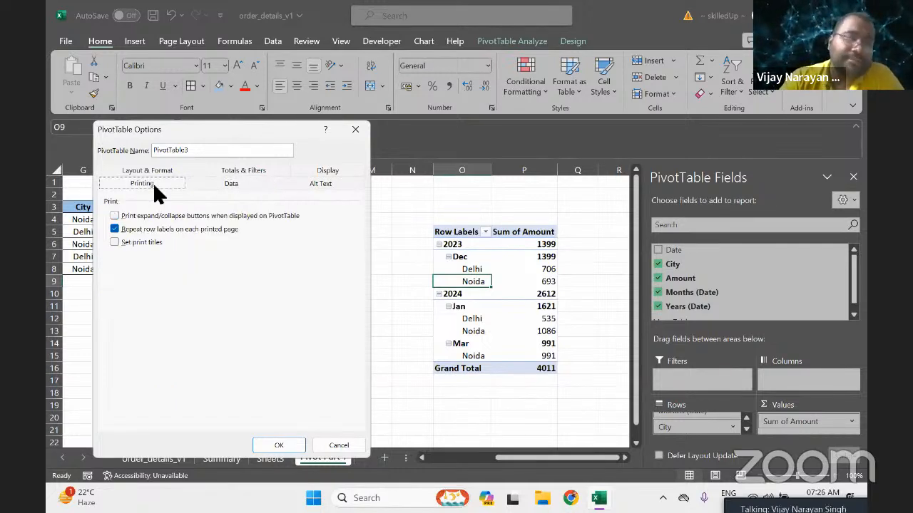
{"action": "left_click", "coordinate": [146, 171]}
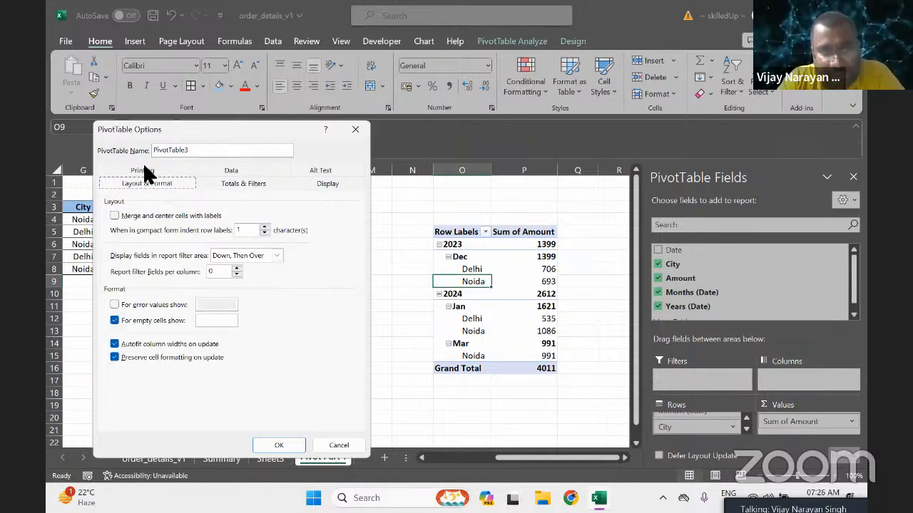
{"action": "left_click", "coordinate": [221, 172]}
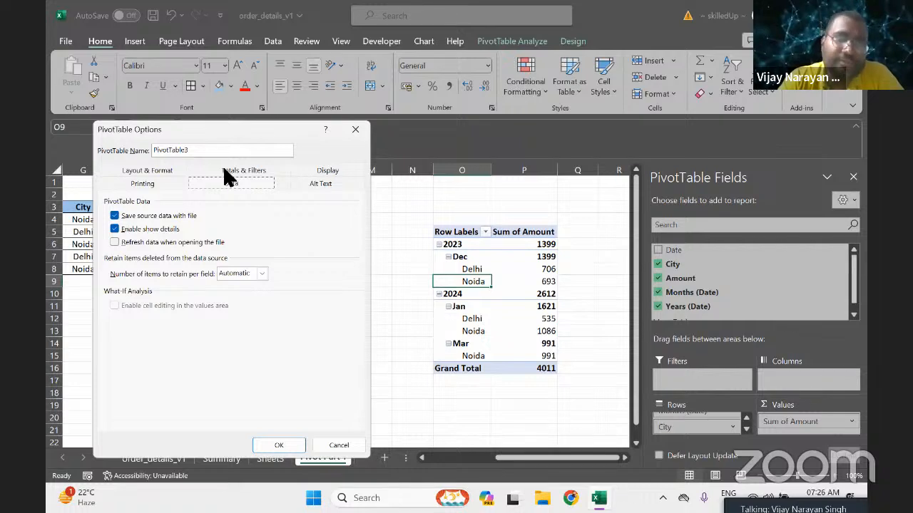
{"action": "key", "text": "Left"}
{"action": "key", "text": "Left"}
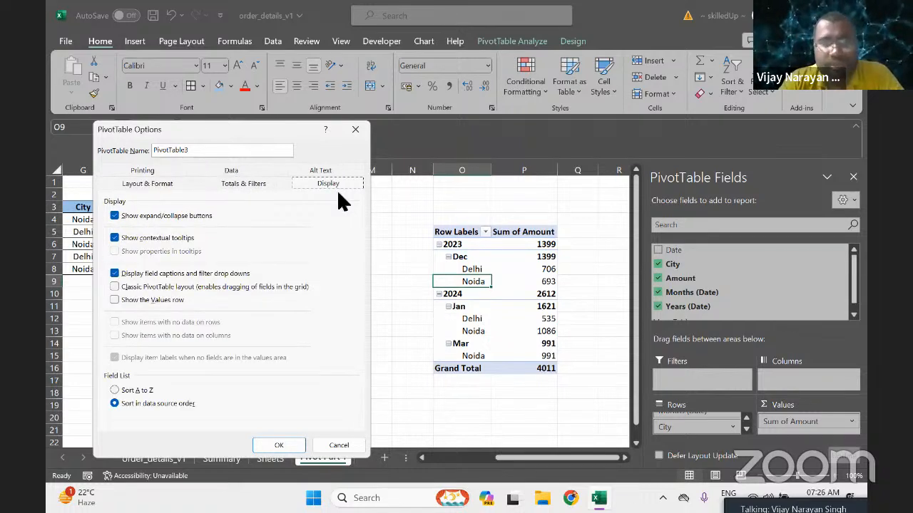
Enable the Classic PivotTable layout for the copied PivotTable and apply the options.
{"action": "left_click", "coordinate": [112, 286]}
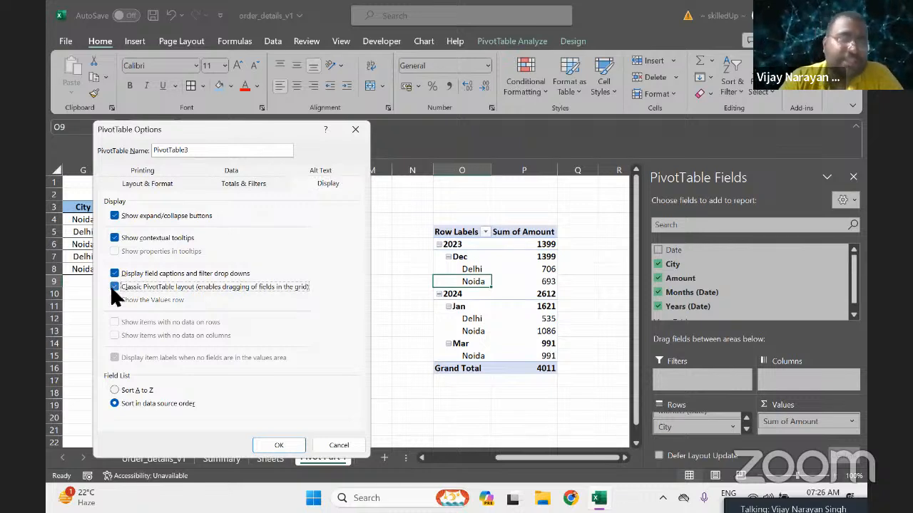
{"action": "left_click", "coordinate": [113, 286]}
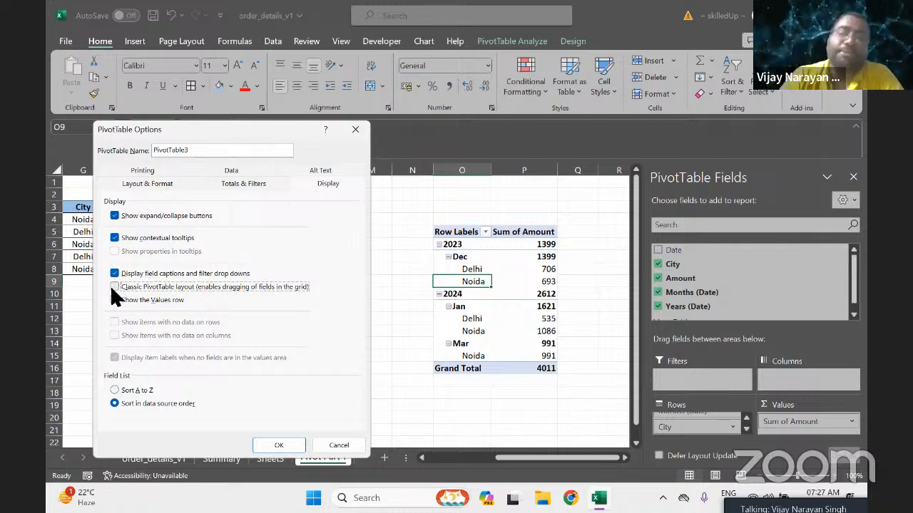
{"action": "left_click", "coordinate": [114, 287]}
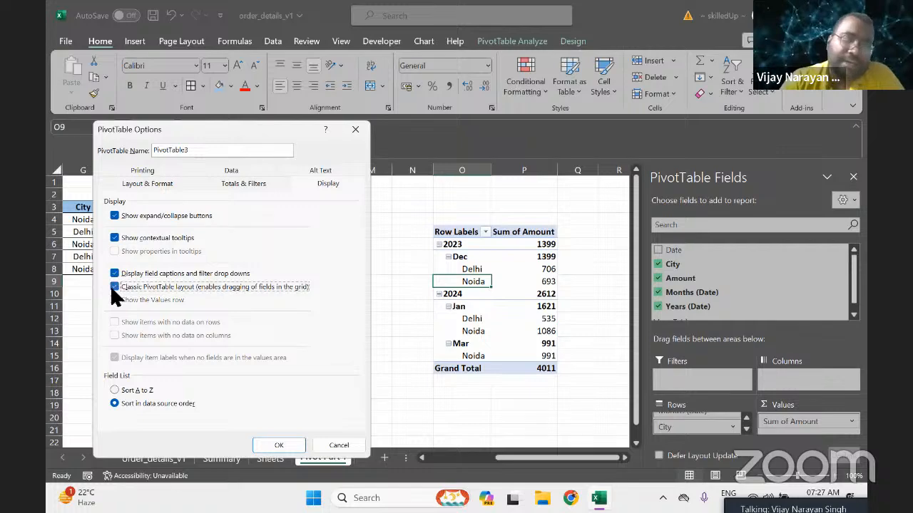
{"action": "left_click", "coordinate": [278, 447]}
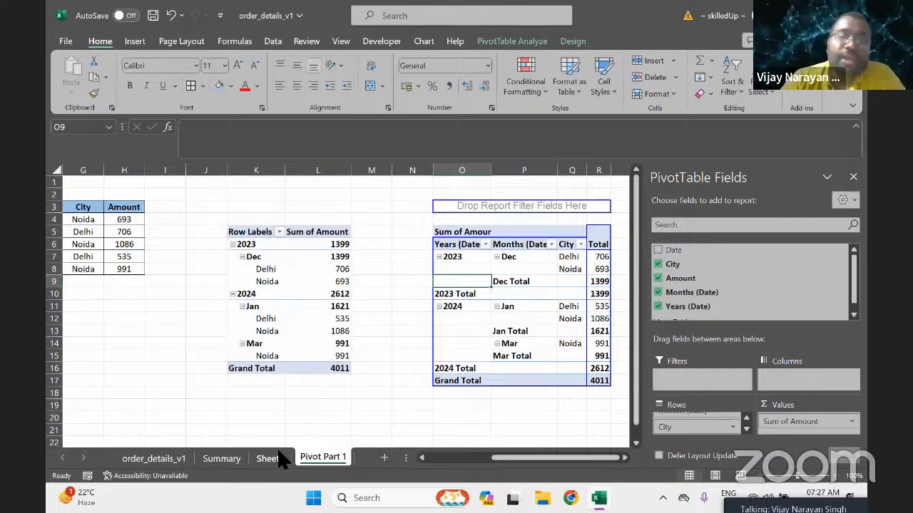
Examine the classic-layout PivotTable at O5 beside the compact PivotTable at K5.
{"action": "key", "text": "Right"}
{"action": "key", "text": "Right"}
{"action": "key", "text": "Right"}
{"action": "key", "text": "Right"}
{"action": "key", "text": "Right"}
{"action": "key", "text": "Right"}
{"action": "key", "text": "Right"}
{"action": "key", "text": "Right"}
{"action": "key", "text": "Right"}
{"action": "key", "text": "Right"}
{"action": "key", "text": "Right"}
{"action": "key", "text": "Right"}
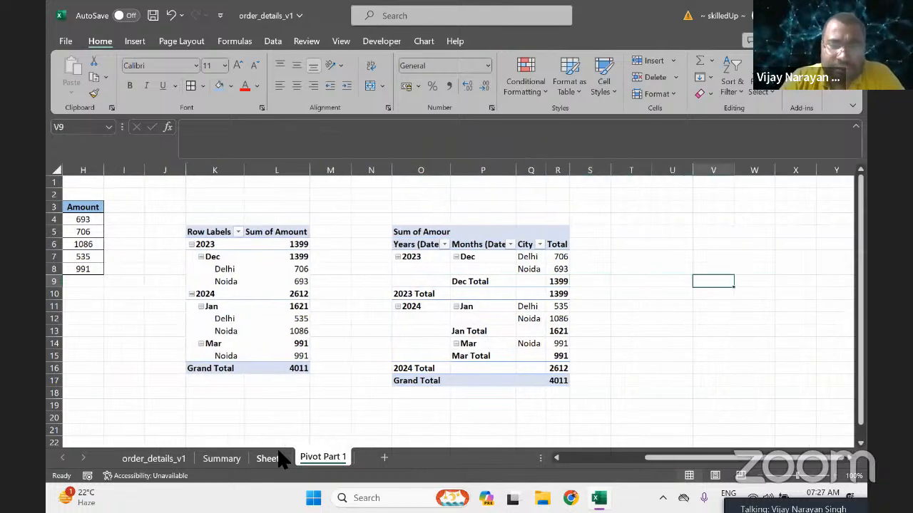
{"action": "key", "text": "Left"}
{"action": "key", "text": "Left"}
{"action": "key", "text": "Left"}
{"action": "key", "text": "Left"}
{"action": "key", "text": "Left"}
{"action": "key", "text": "Left"}
{"action": "key", "text": "Left"}
{"action": "key", "text": "Left"}
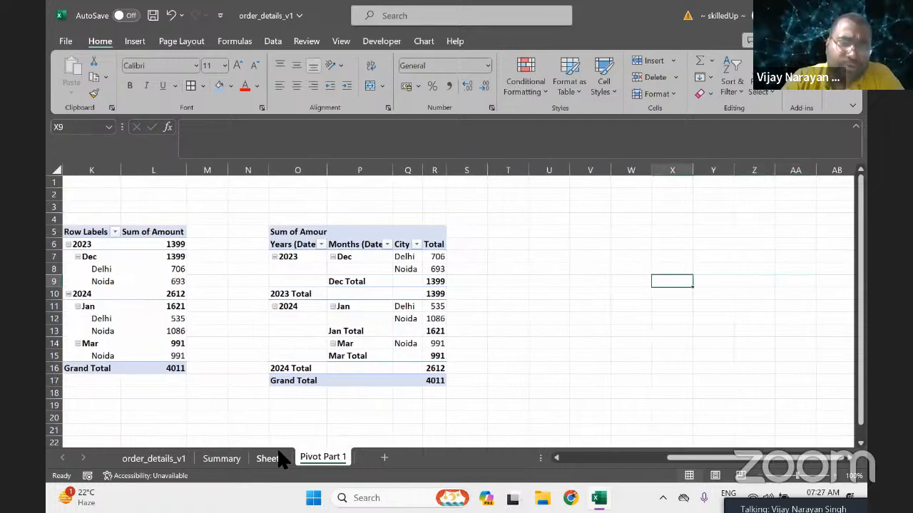
{"action": "key", "text": "Down"}
{"action": "key", "text": "Down"}
{"action": "key", "text": "Down"}
{"action": "key", "text": "Down"}
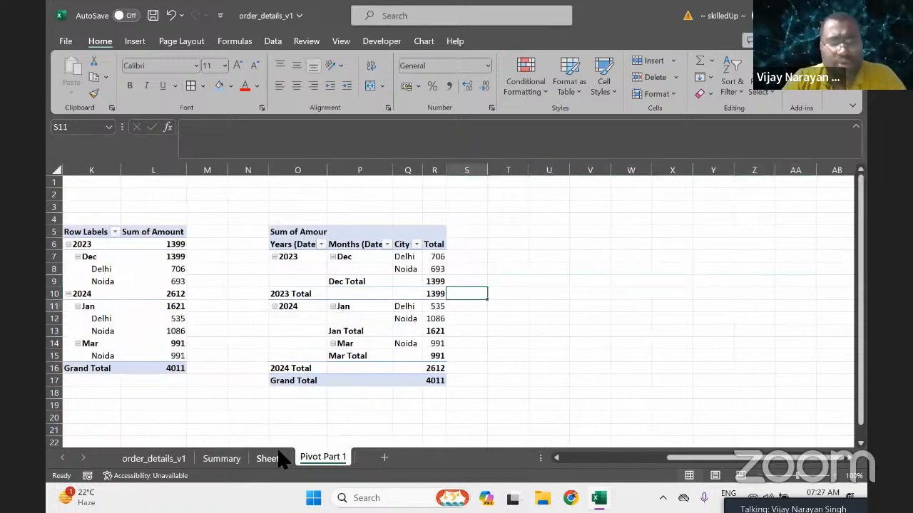
{"action": "key", "text": "Left"}
{"action": "key", "text": "Left"}
{"action": "key", "text": "Left"}
{"action": "key", "text": "Right"}
{"action": "key", "text": "Right"}
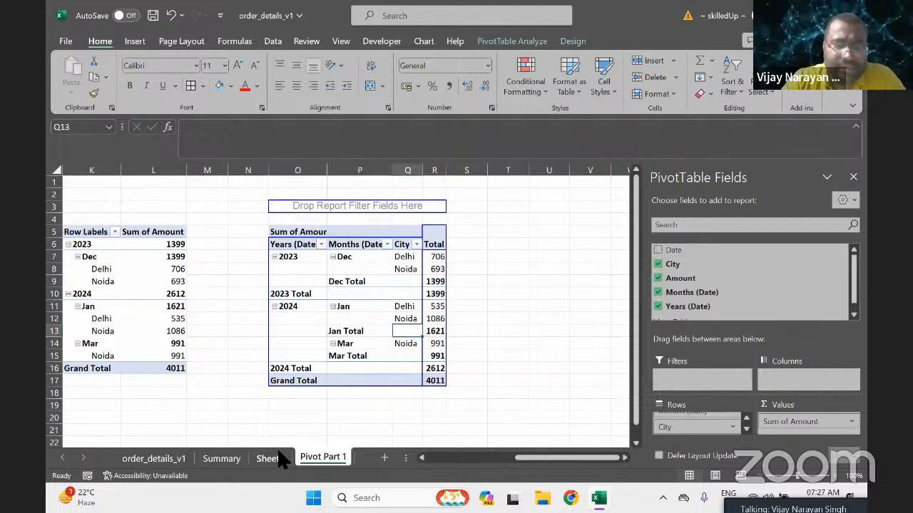
{"action": "key", "text": "Left"}
{"action": "key", "text": "Left"}
{"action": "key", "text": "Right"}
{"action": "key", "text": "Right"}
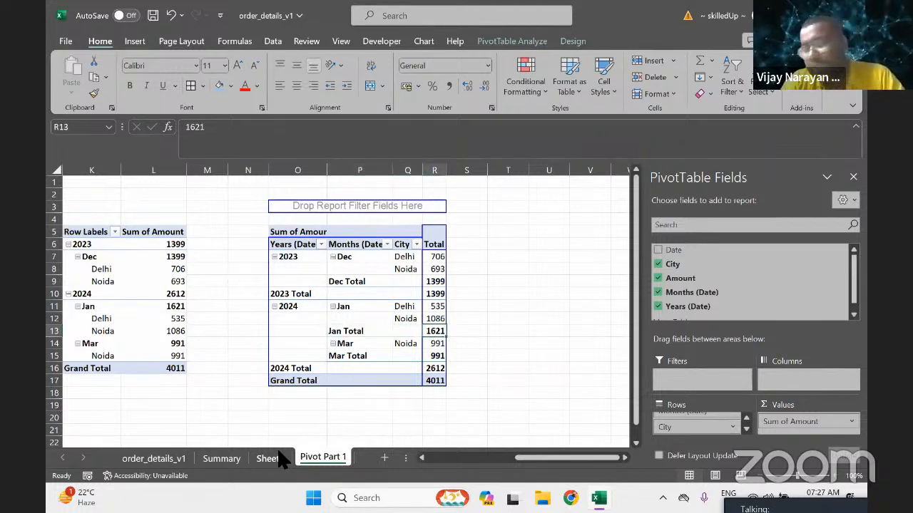
Copy the entire classic-layout PivotTable at O5 and paste the duplicate at U5.
{"action": "key", "text": "ctrl+a"}
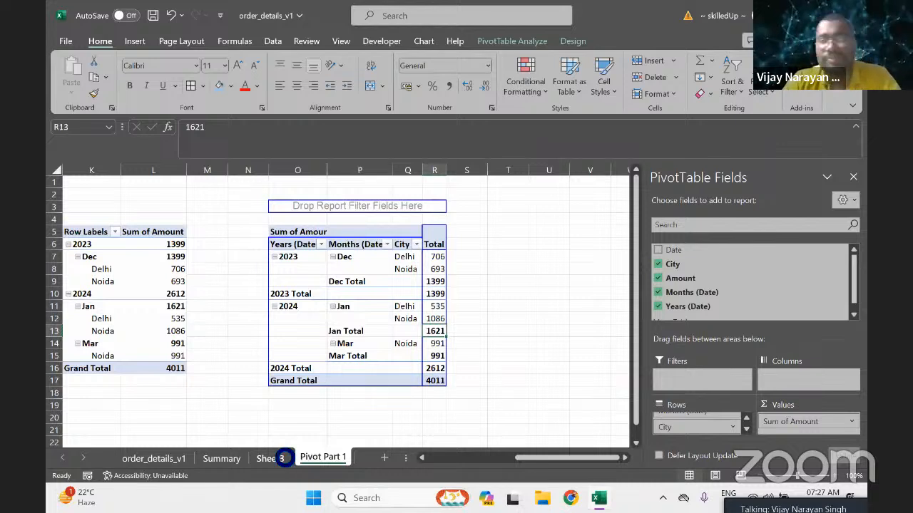
{"action": "key", "text": "ctrl+c"}
{"action": "key", "text": "Right"}
{"action": "key", "text": "Right"}
{"action": "key", "text": "Up"}
{"action": "key", "text": "Up"}
{"action": "key", "text": "Up"}
{"action": "key", "text": "Up"}
{"action": "key", "text": "Up"}
{"action": "key", "text": "Up"}
{"action": "key", "text": "Up"}
{"action": "key", "text": "Up"}
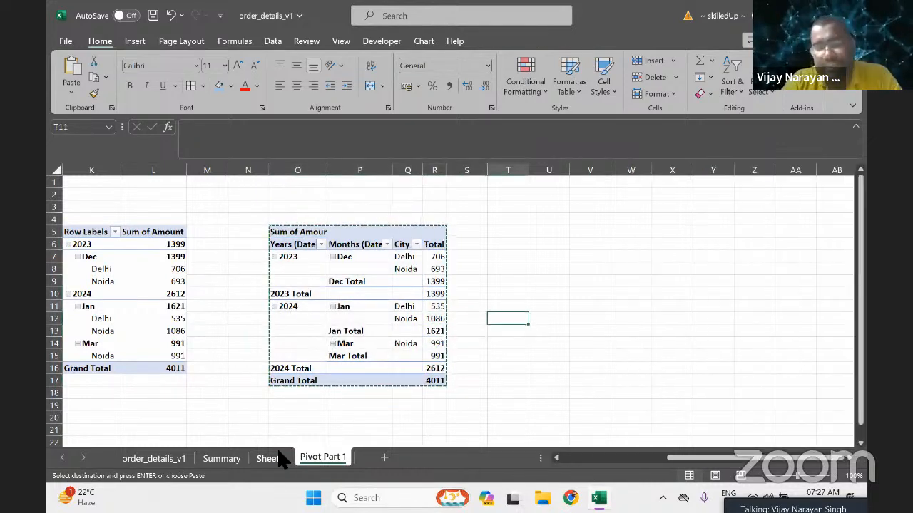
{"action": "key", "text": "Right"}
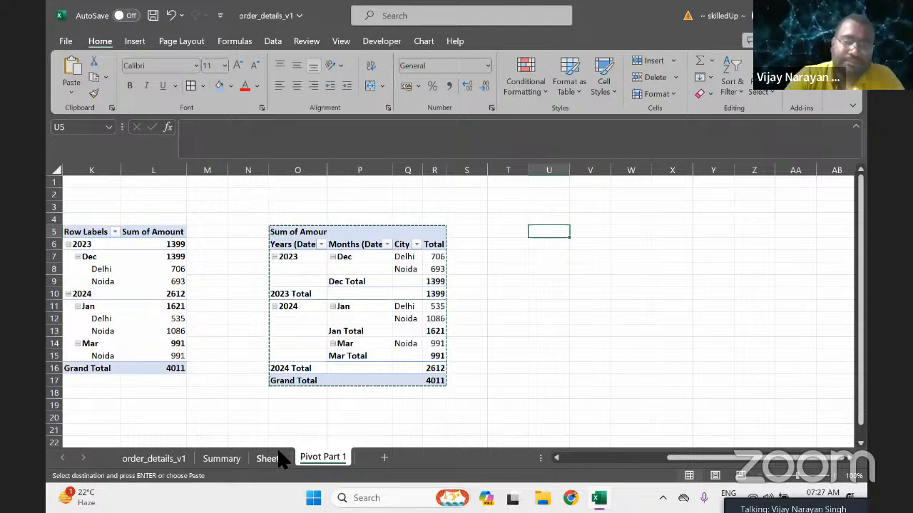
{"action": "key", "text": "ctrl+v"}
{"action": "key", "text": "Right"}
{"action": "key", "text": "Right"}
{"action": "key", "text": "Right"}
{"action": "key", "text": "Right"}
{"action": "key", "text": "Right"}
{"action": "key", "text": "Right"}
{"action": "key", "text": "Right"}
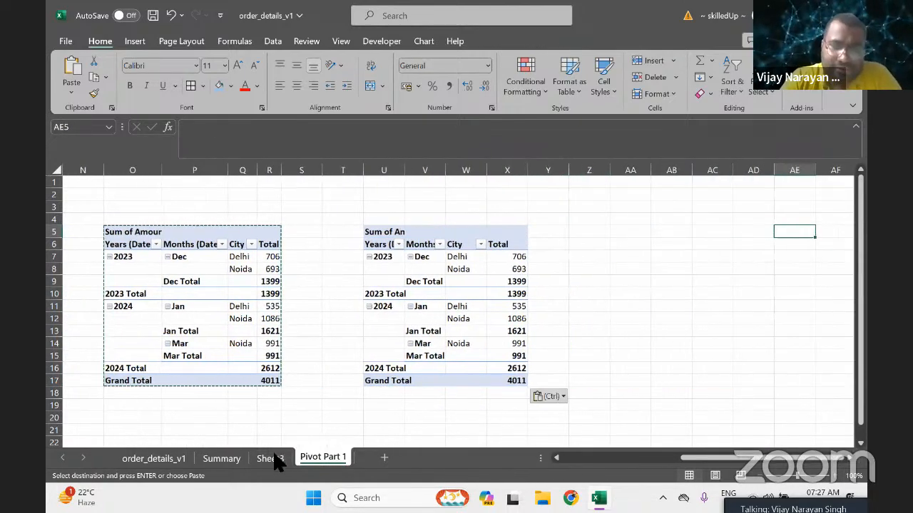
Remove the year subtotals and the month subtotals from the PivotTable at U5.
{"action": "left_click", "coordinate": [419, 360]}
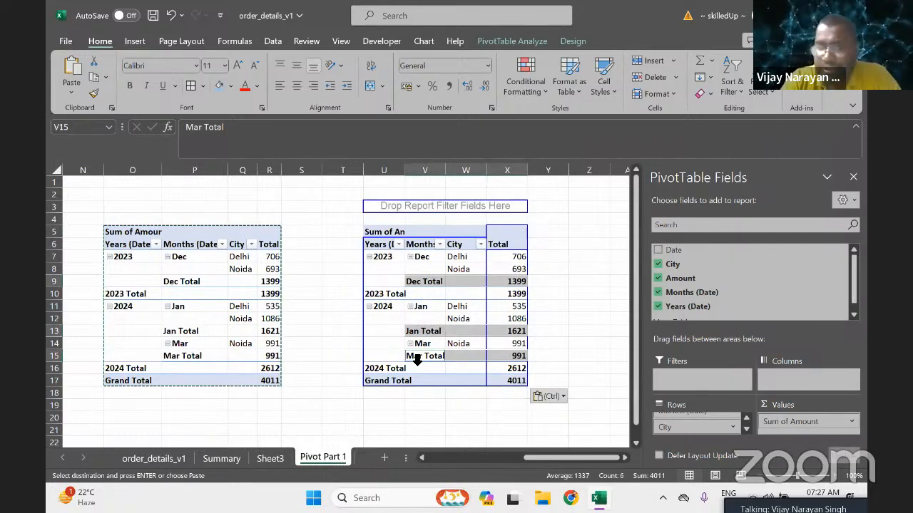
{"action": "left_click", "coordinate": [375, 375]}
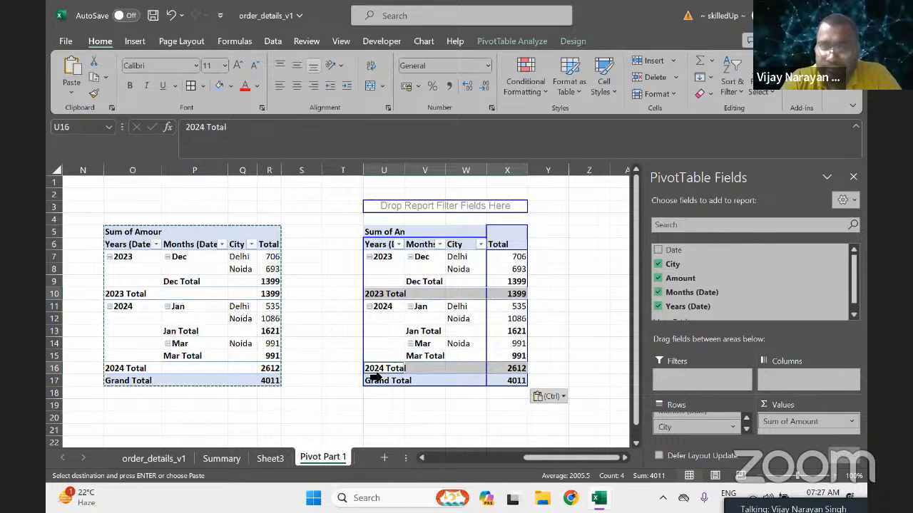
{"action": "left_click", "coordinate": [358, 391]}
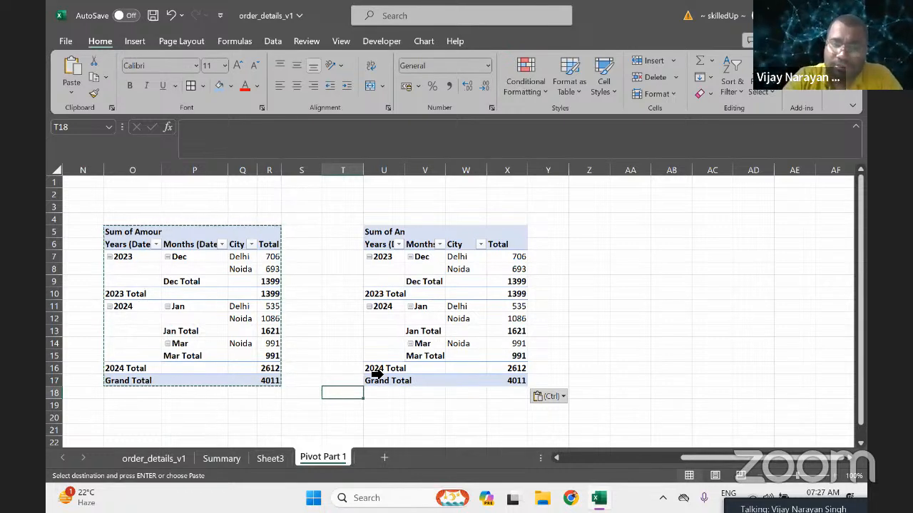
{"action": "left_click", "coordinate": [376, 369]}
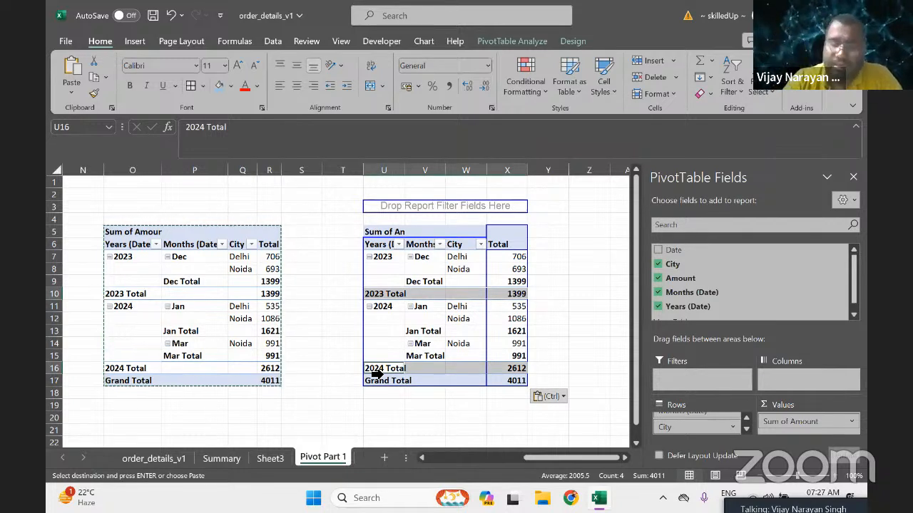
{"action": "key", "text": "Delete"}
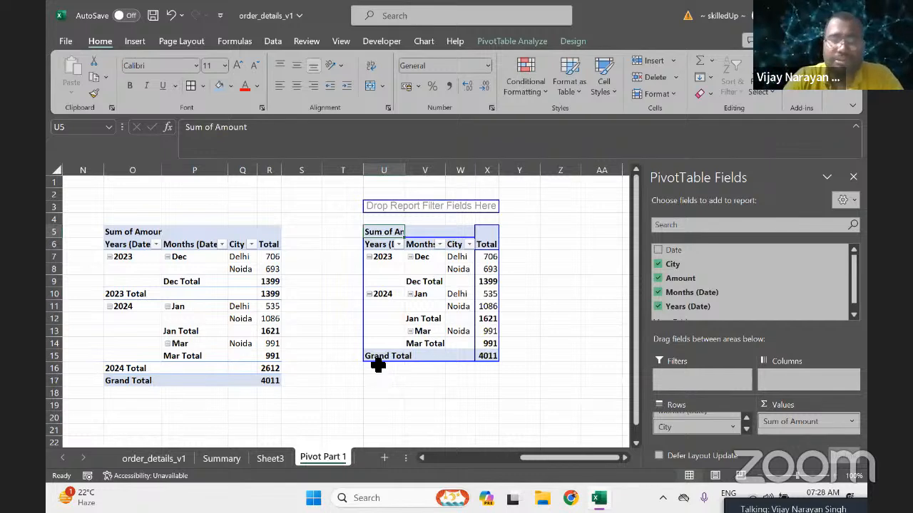
{"action": "left_click", "coordinate": [412, 350]}
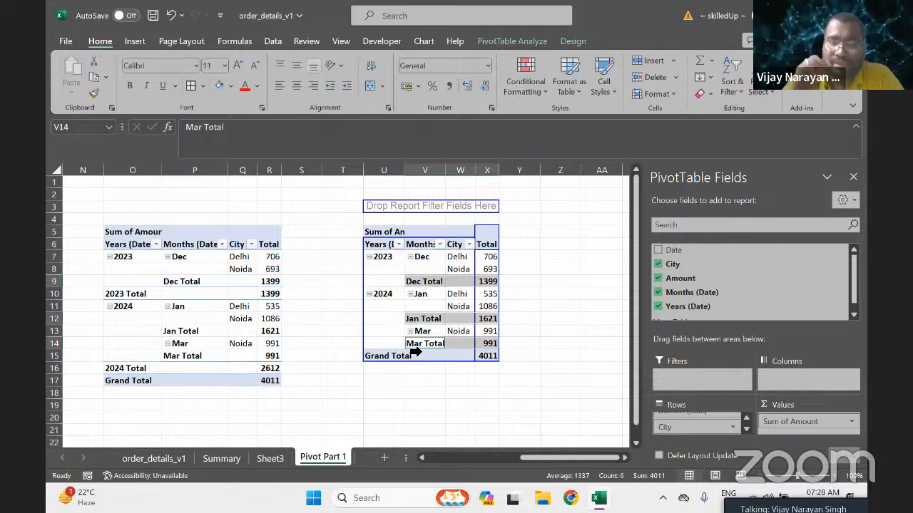
{"action": "key", "text": "Delete"}
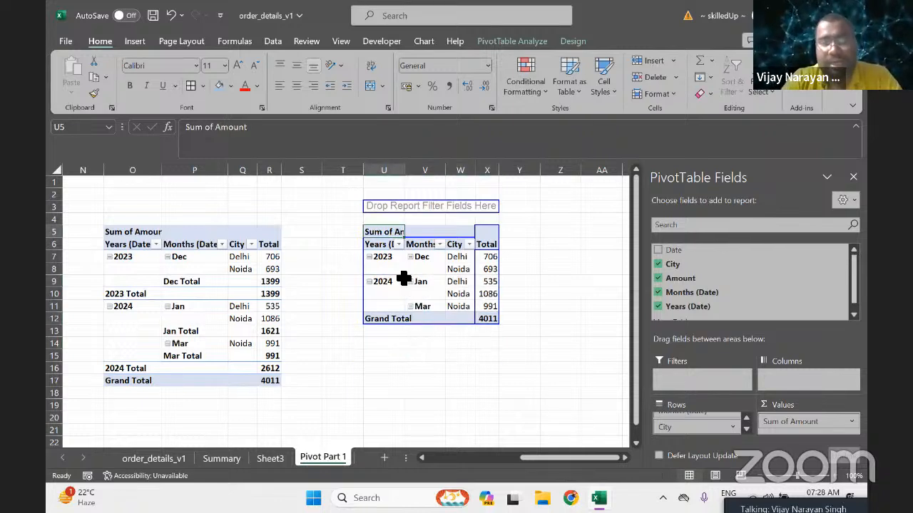
Copy the range U6:X12, from the field headers through the Grand Total row, and paste it at U16.
{"action": "left_click", "coordinate": [382, 257]}
{"action": "key", "text": "Up"}
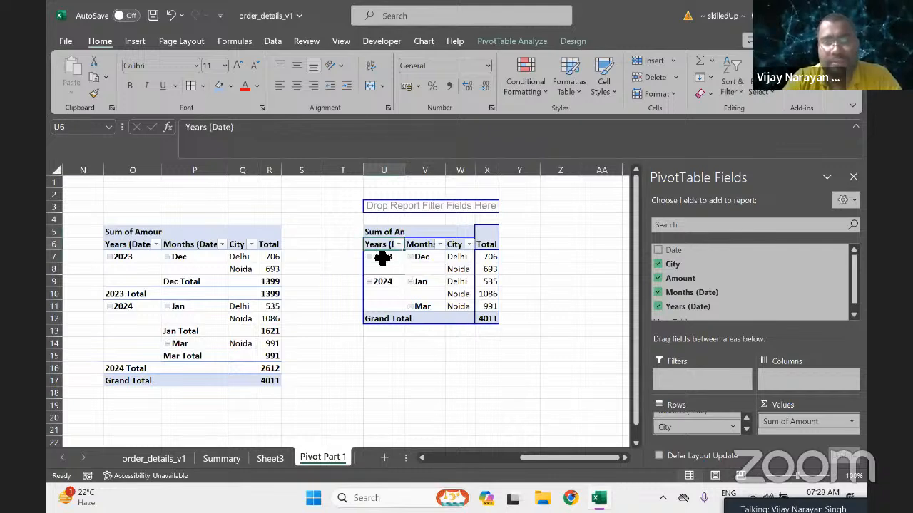
{"action": "key", "text": "shift+Down"}
{"action": "key", "text": "shift+Down"}
{"action": "key", "text": "shift+Down"}
{"action": "key", "text": "shift+Down"}
{"action": "key", "text": "shift+Down"}
{"action": "key", "text": "shift+Down"}
{"action": "key", "text": "shift+Right"}
{"action": "key", "text": "shift+Right"}
{"action": "key", "text": "shift+Right"}
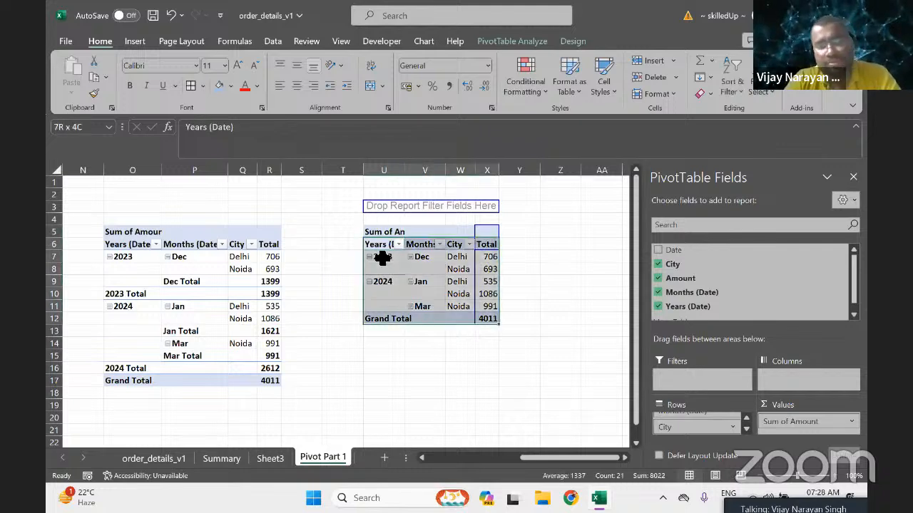
{"action": "key", "text": "ctrl+c"}
{"action": "key", "text": "Down"}
{"action": "key", "text": "Down"}
{"action": "key", "text": "Down"}
{"action": "key", "text": "Down"}
{"action": "key", "text": "Down"}
{"action": "key", "text": "Down"}
{"action": "key", "text": "Down"}
{"action": "key", "text": "Down"}
{"action": "key", "text": "Down"}
{"action": "key", "text": "Down"}
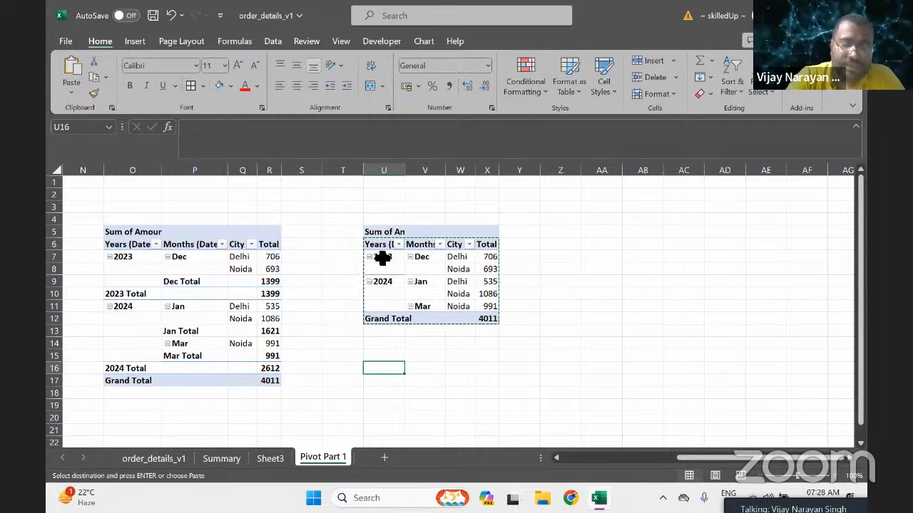
{"action": "key", "text": "ctrl+v"}
Merge and center the 2023 cells U17:U18 and the 2024 cells U19:U21 in the pasted range.
{"action": "key", "text": "Down"}
{"action": "key", "text": "shift+Down"}
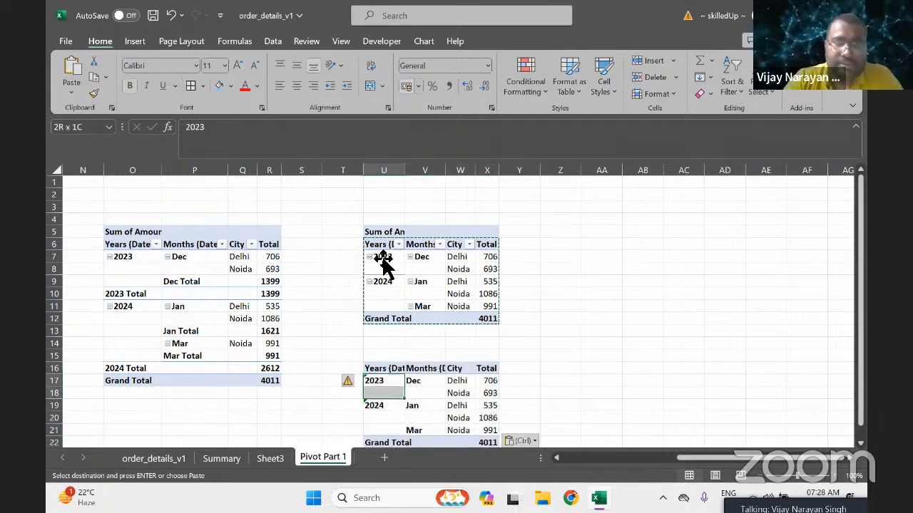
{"action": "left_click", "coordinate": [370, 85]}
{"action": "key", "text": "Down"}
{"action": "key", "text": "shift+Down"}
{"action": "key", "text": "shift+Down"}
{"action": "key", "text": "shift+Down"}
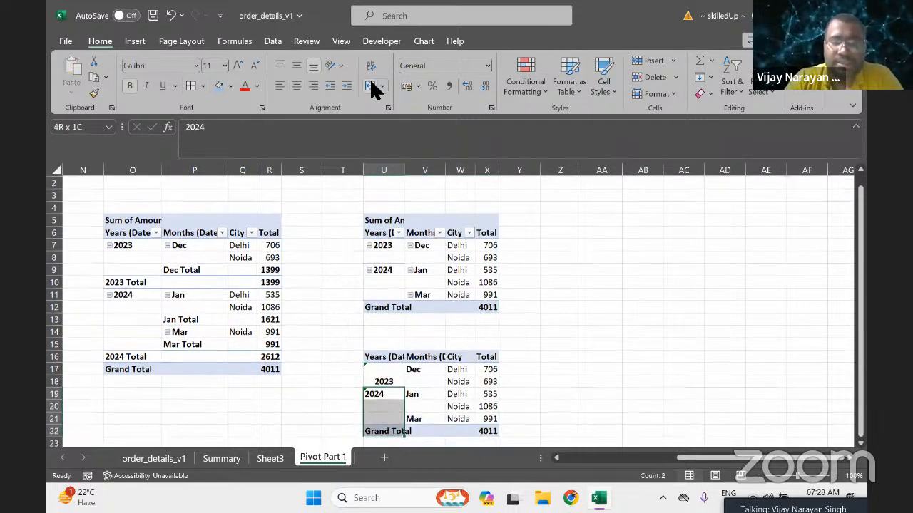
{"action": "key", "text": "shift+Up"}
{"action": "left_click", "coordinate": [370, 79]}
{"action": "key", "text": "Right"}
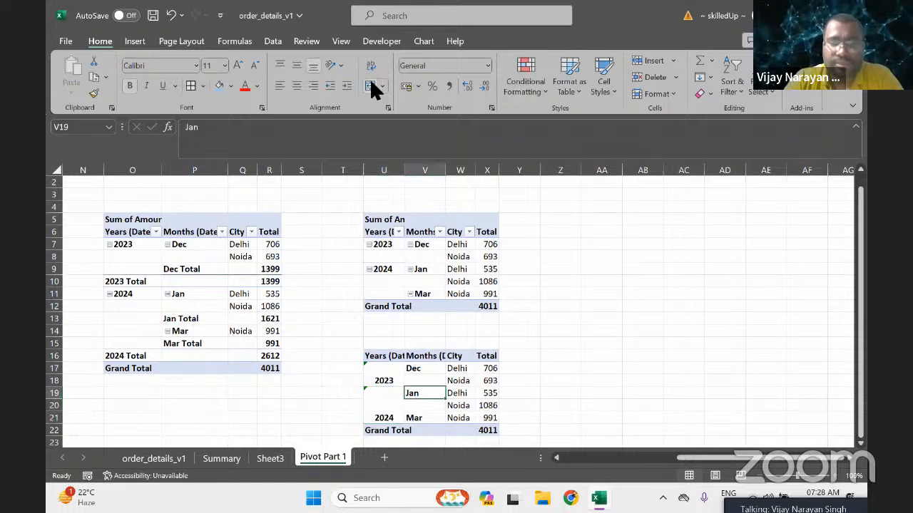
Merge and center the Jan cells V19:V20 and the Dec cells V17:V18 in the pasted range.
{"action": "key", "text": "shift+Down"}
{"action": "left_click", "coordinate": [370, 85]}
{"action": "key", "text": "Up"}
{"action": "key", "text": "Up"}
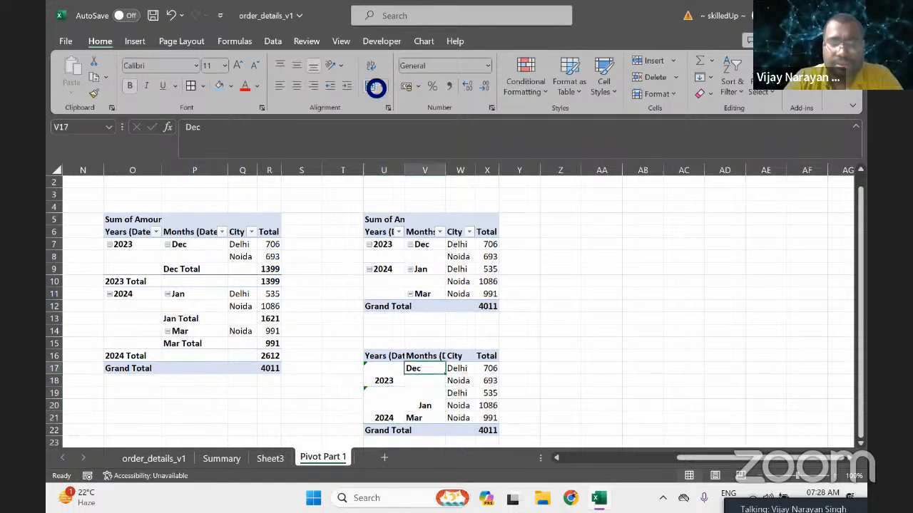
{"action": "key", "text": "shift+Down"}
{"action": "left_click", "coordinate": [371, 86]}
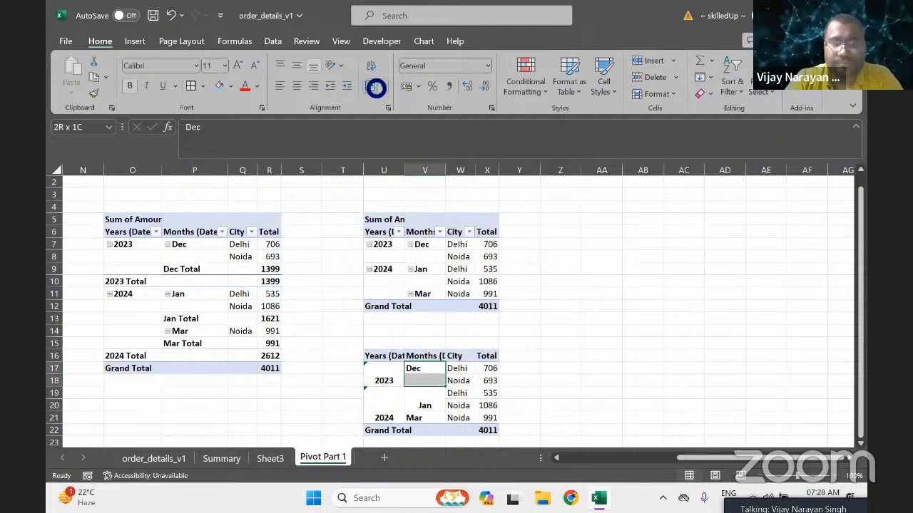
Rename the pasted table's headers in U16 and V16 as Year and Month, and save the workbook.
{"action": "key", "text": "Up"}
{"action": "key", "text": "Left"}
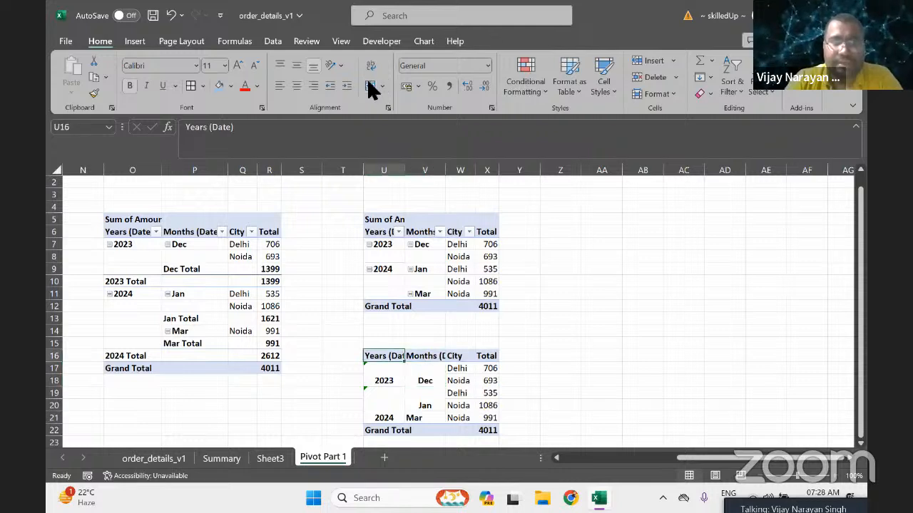
{"action": "triple_click", "coordinate": [218, 128]}
{"action": "type", "text": "Year"}
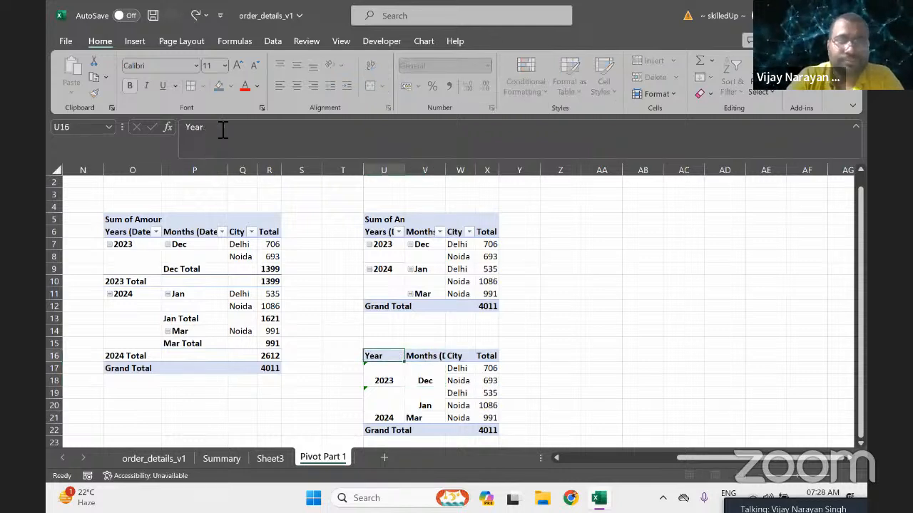
{"action": "key", "text": "Tab"}
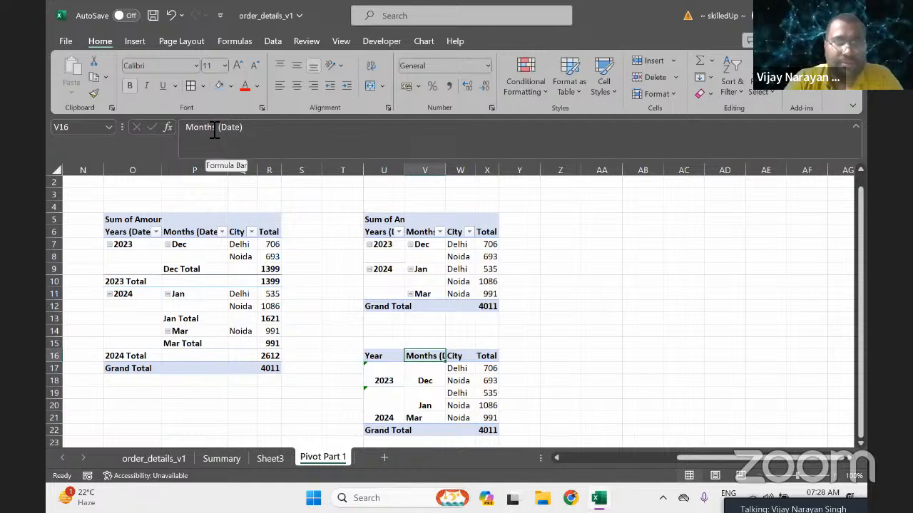
{"action": "triple_click", "coordinate": [214, 128]}
{"action": "type", "text": "Month"}
{"action": "key", "text": "Tab"}
{"action": "key", "text": "Tab"}
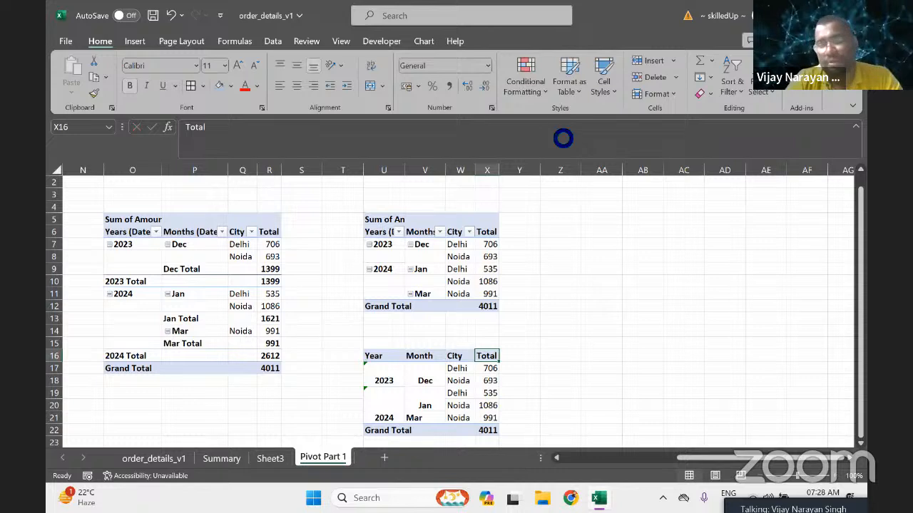
{"action": "key", "text": "ctrl+s"}
Center the contents of the table U16:X22 horizontally and apply all borders to it.
{"action": "left_click", "coordinate": [479, 394]}
{"action": "key", "text": "ctrl+a"}
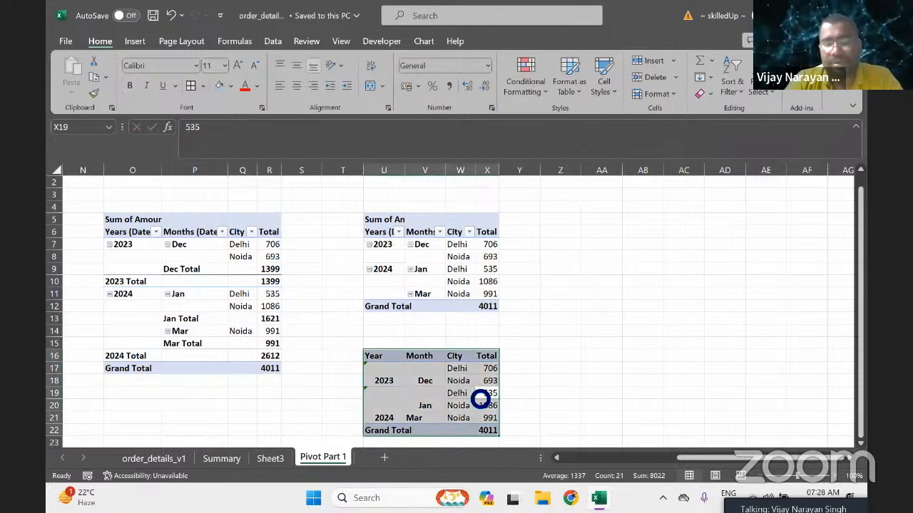
{"action": "left_click", "coordinate": [295, 87]}
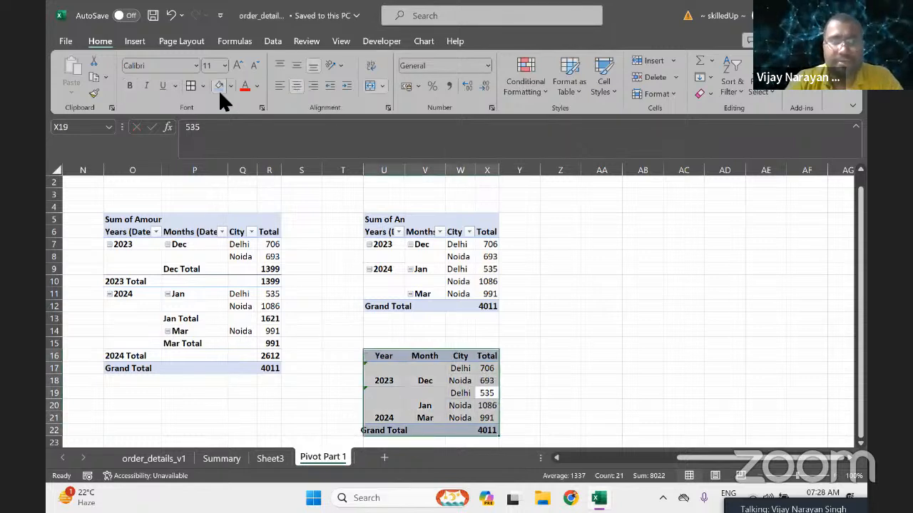
{"action": "left_click", "coordinate": [197, 85]}
Middle-align the cells of U16:X22 vertically and widen column U so that Grand Total fits.
{"action": "left_click", "coordinate": [464, 393]}
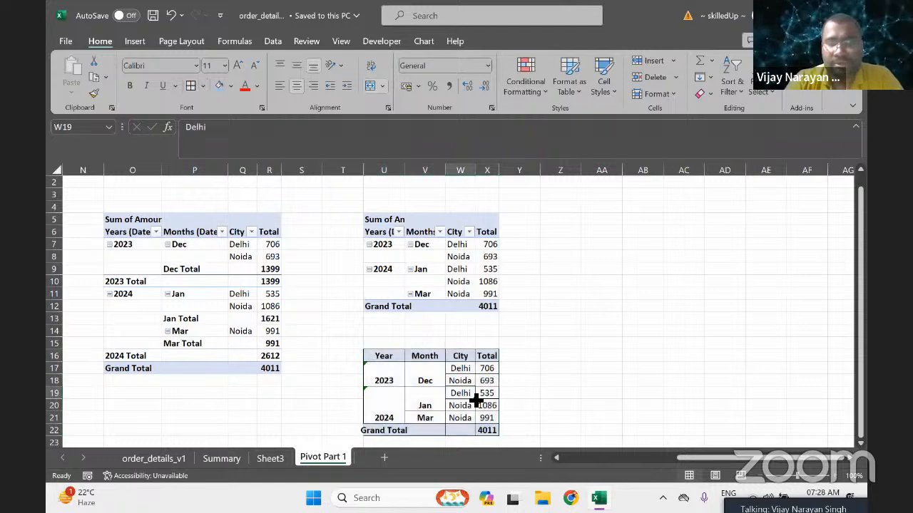
{"action": "key", "text": "ctrl+a"}
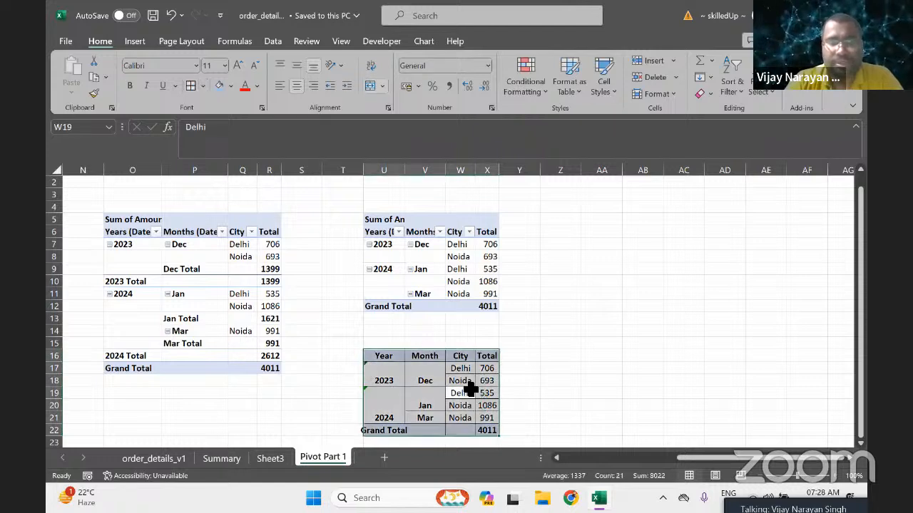
{"action": "left_click", "coordinate": [297, 65]}
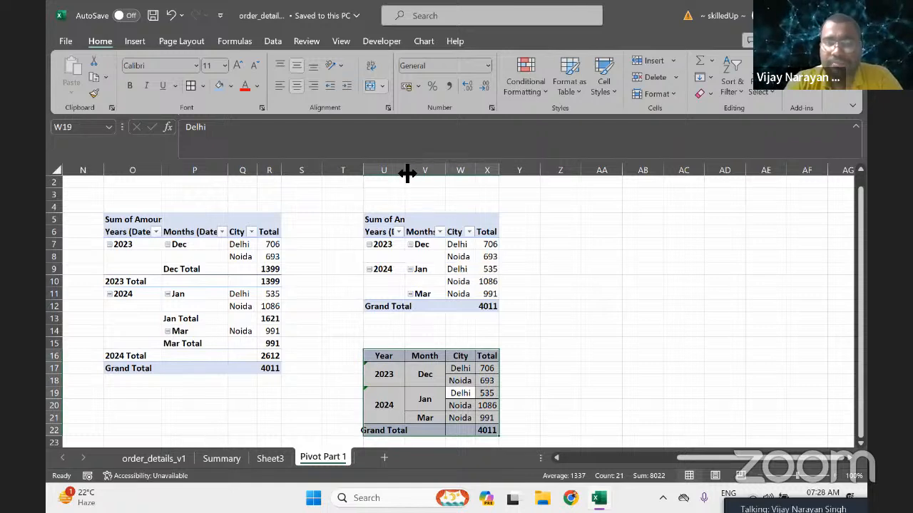
{"action": "left_click_drag", "start_coordinate": [405, 177], "coordinate": [426, 179]}
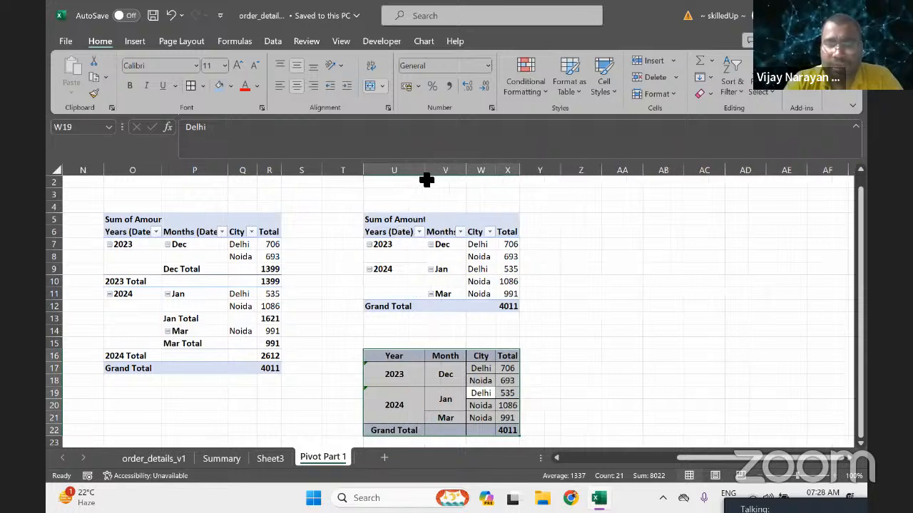
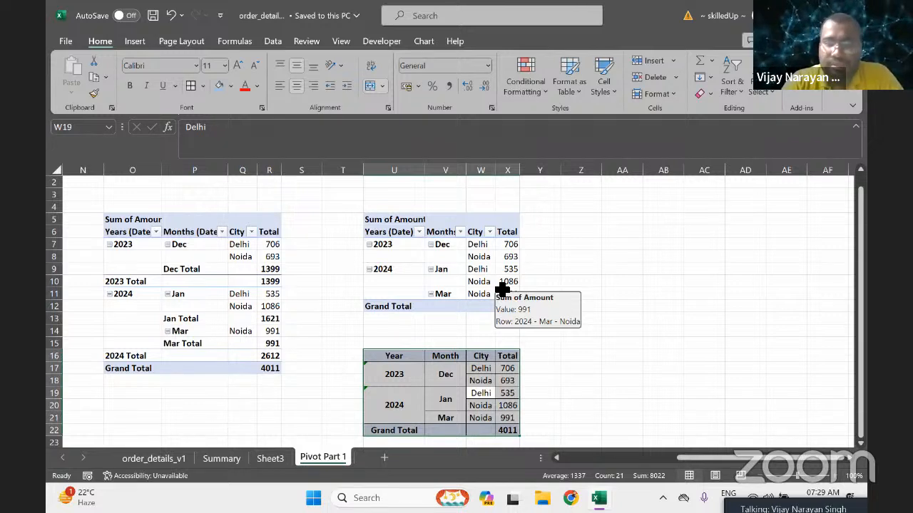
Copy the entire PivotTable at U5 and paste the duplicate at AA5.
{"action": "left_click", "coordinate": [478, 292]}
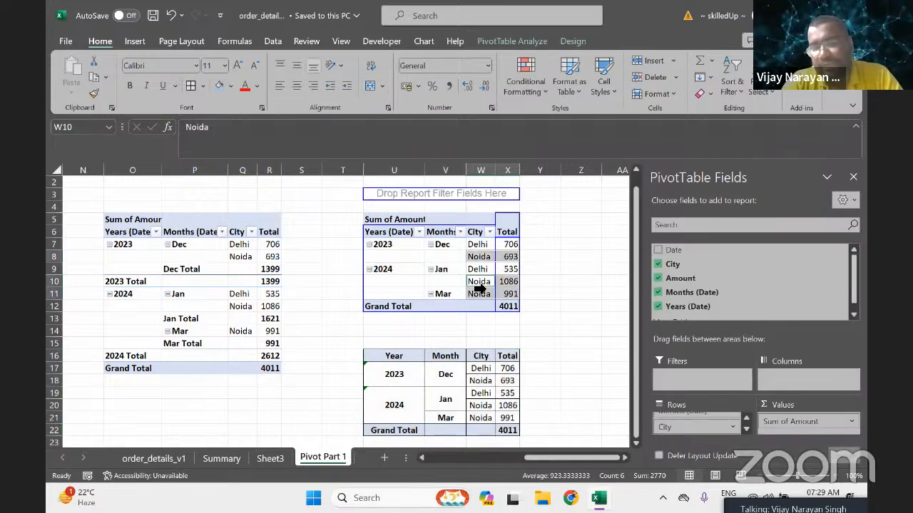
{"action": "key", "text": "ctrl+a"}
{"action": "key", "text": "ctrl+c"}
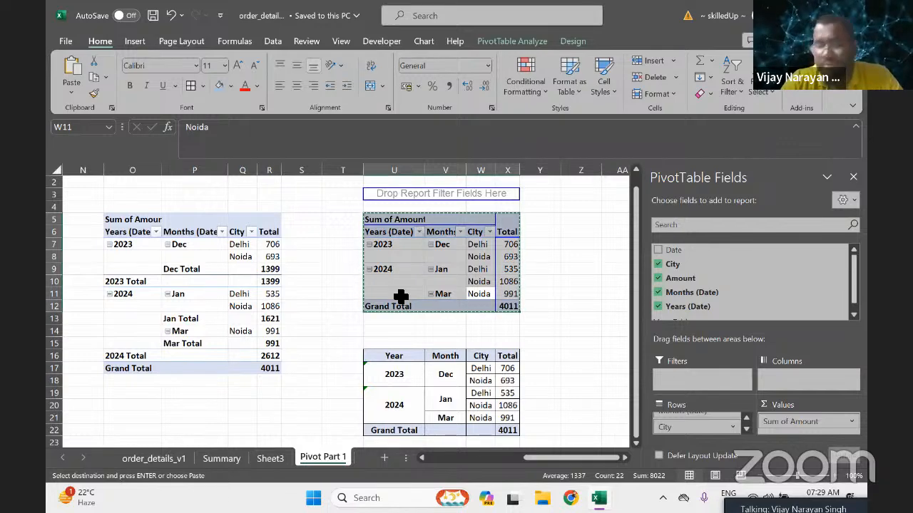
{"action": "left_click", "coordinate": [622, 219]}
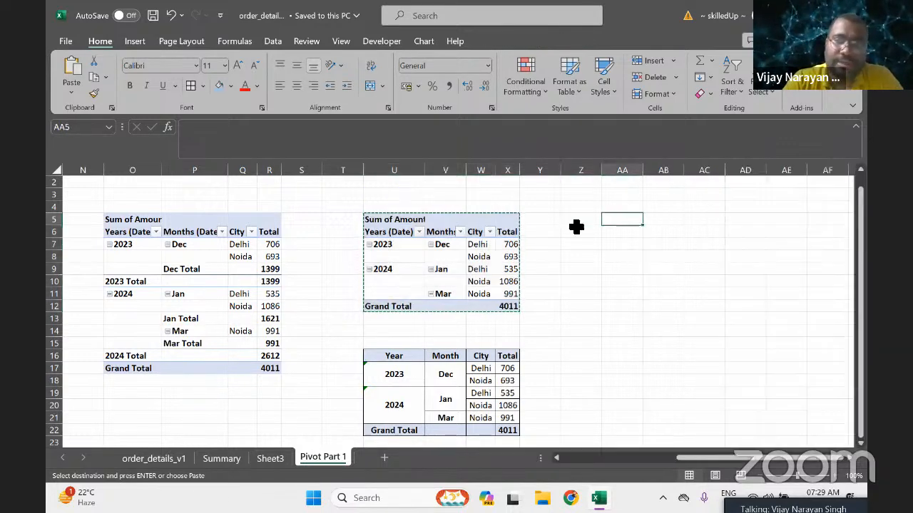
{"action": "key", "text": "ctrl+v"}
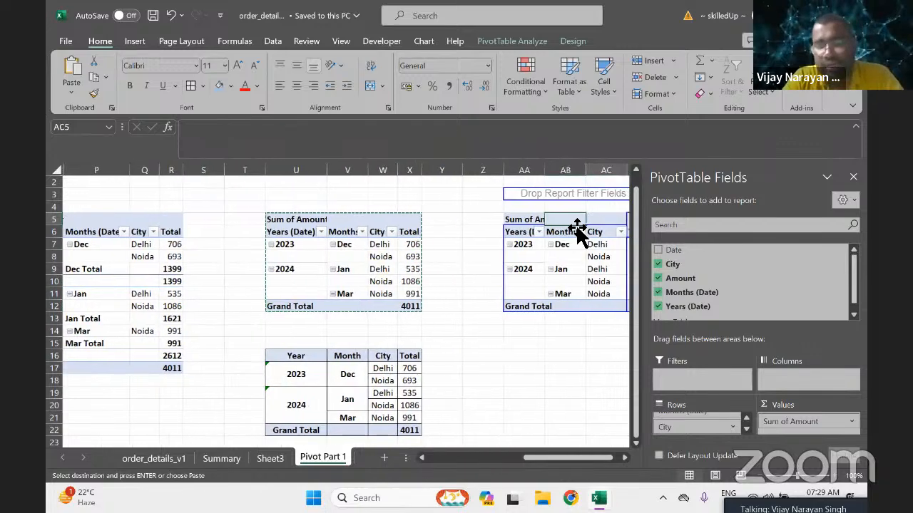
{"action": "key", "text": "Right"}
{"action": "key", "text": "Right"}
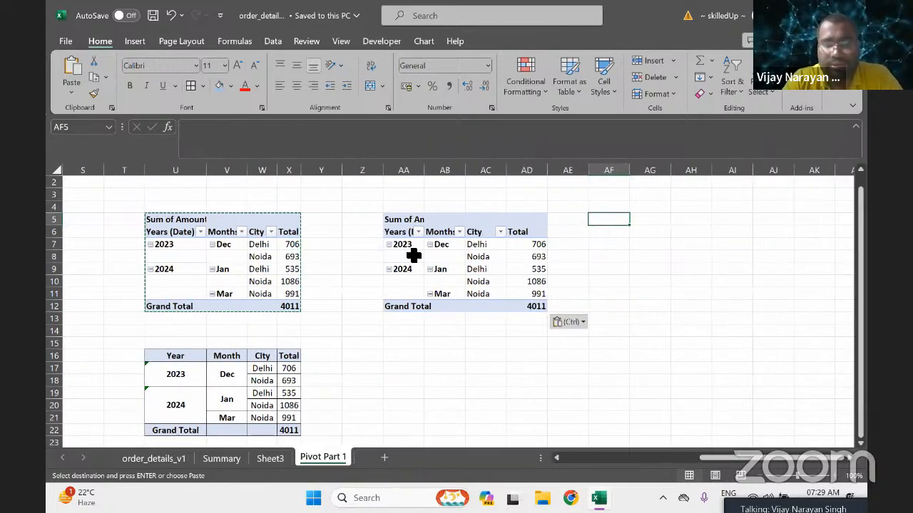
{"action": "left_click", "coordinate": [412, 255]}
{"action": "right_click", "coordinate": [411, 261]}
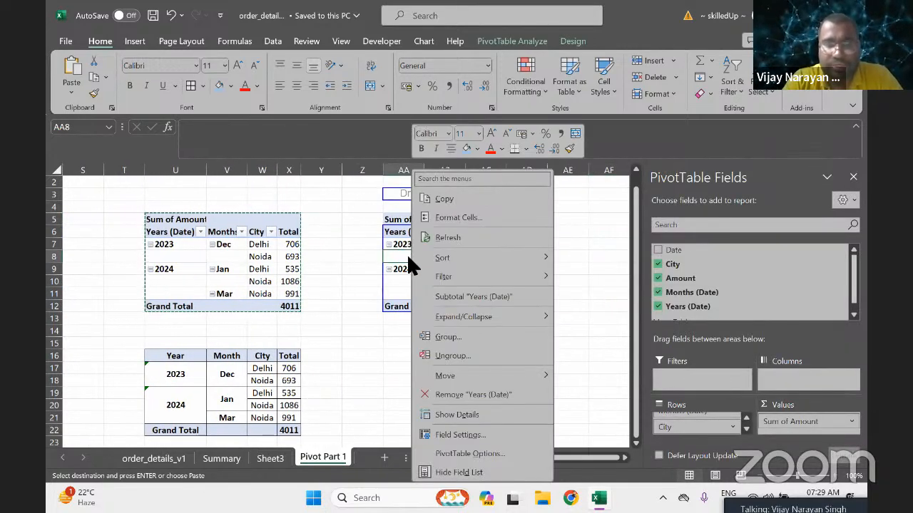
{"action": "key", "text": "Escape"}
{"action": "double_click", "coordinate": [324, 457]}
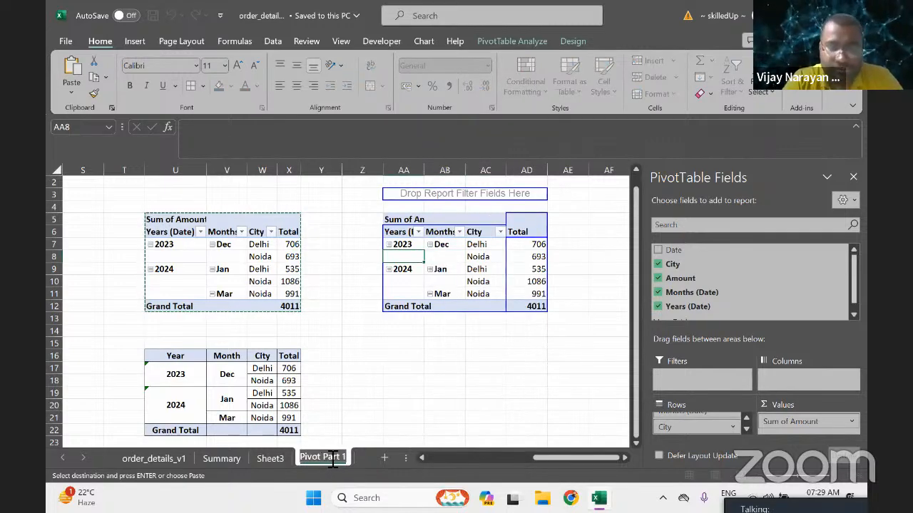
{"action": "left_click", "coordinate": [412, 408]}
Add a new blank worksheet after Pivot Part 1 and make it the active sheet.
{"action": "left_click", "coordinate": [386, 458]}
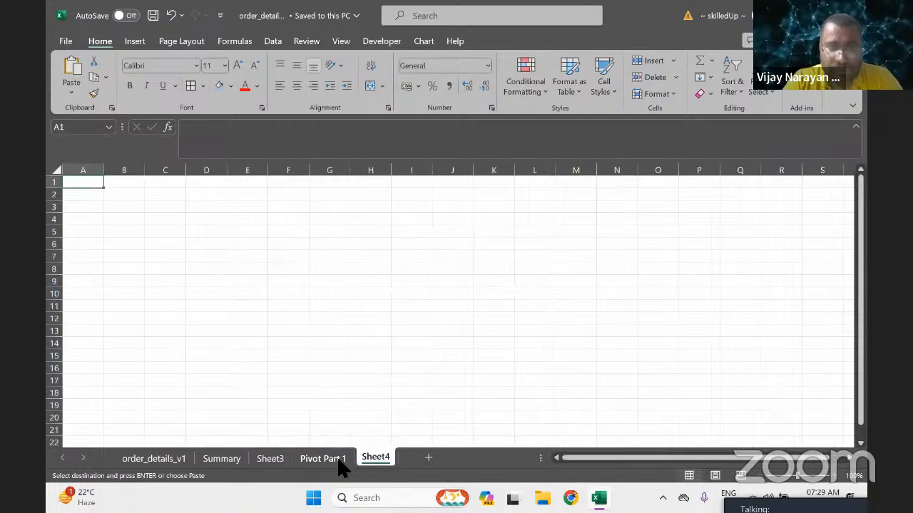
{"action": "left_click", "coordinate": [322, 459]}
{"action": "left_click", "coordinate": [500, 271]}
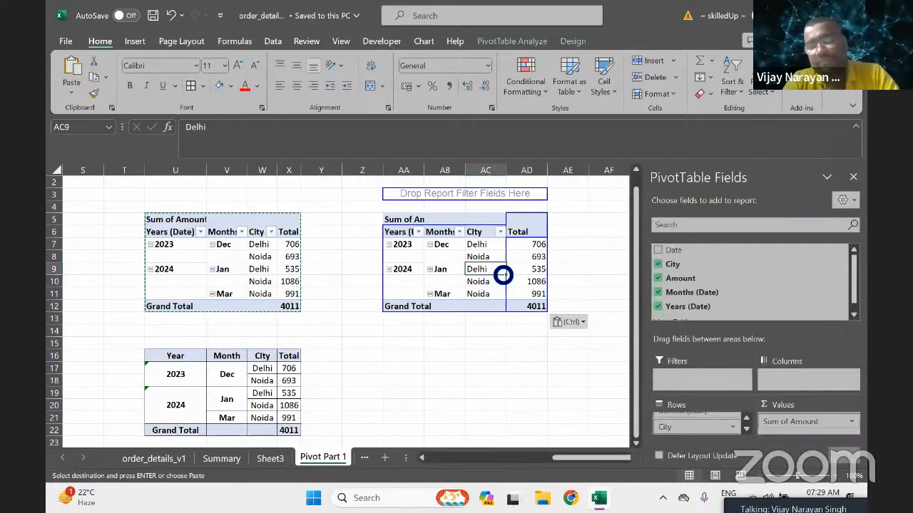
{"action": "left_click", "coordinate": [360, 459]}
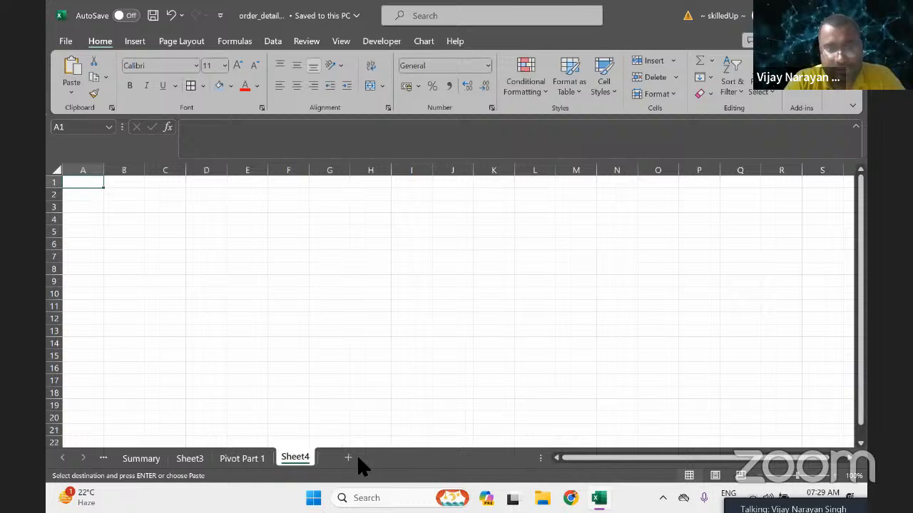
Delete Sheet3, which holds the empty PivotTable, from the workbook.
{"action": "left_click", "coordinate": [176, 460]}
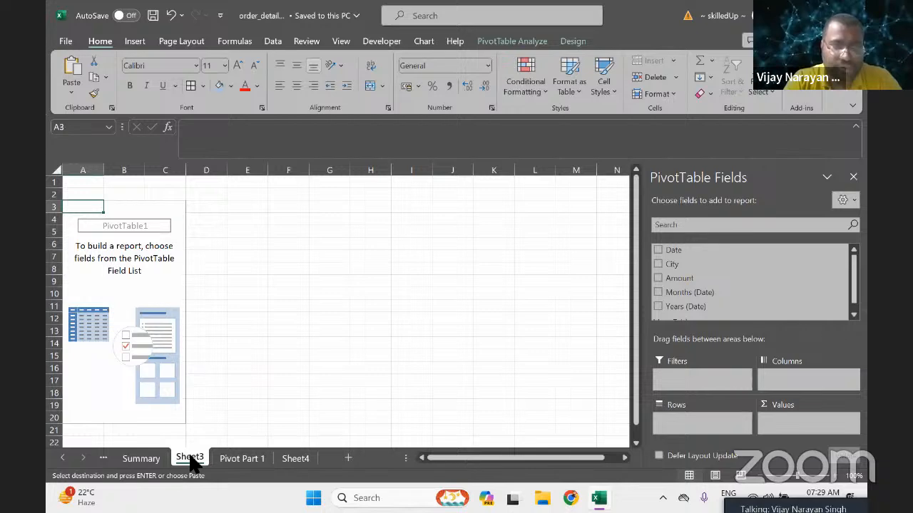
{"action": "right_click", "coordinate": [189, 457]}
{"action": "left_click", "coordinate": [224, 292]}
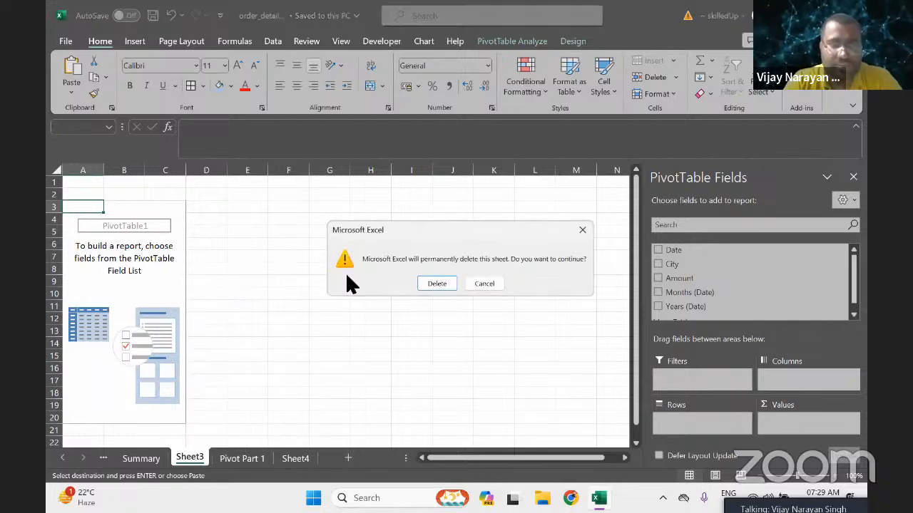
{"action": "left_click", "coordinate": [438, 283]}
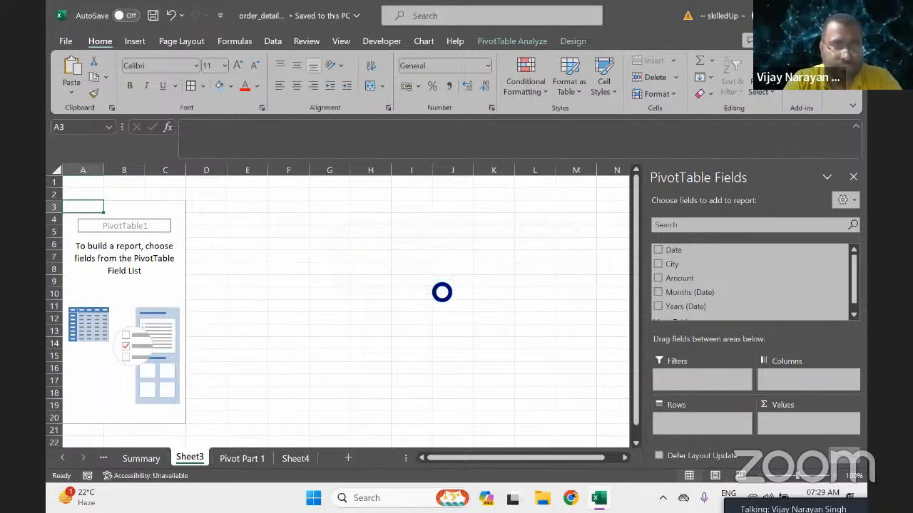
Select and copy the entire order data range on the order_details_v1 sheet.
{"action": "left_click", "coordinate": [63, 458]}
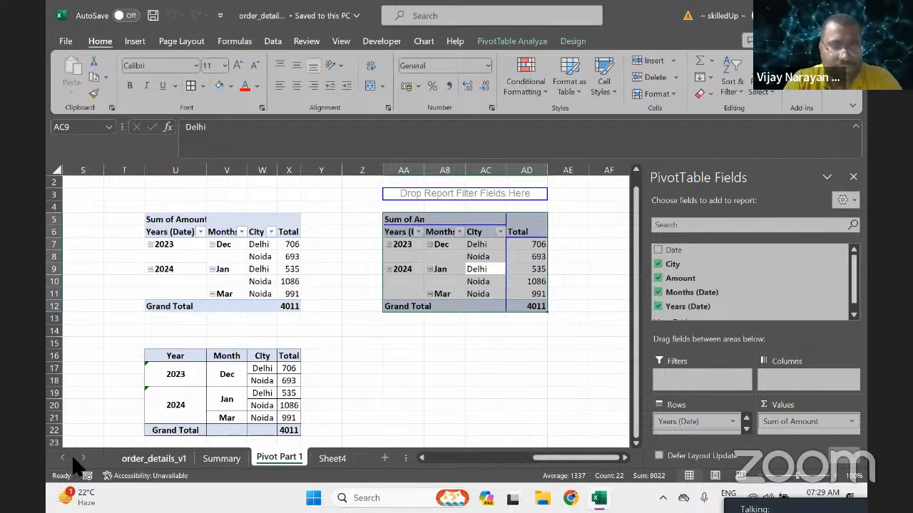
{"action": "left_click", "coordinate": [153, 459]}
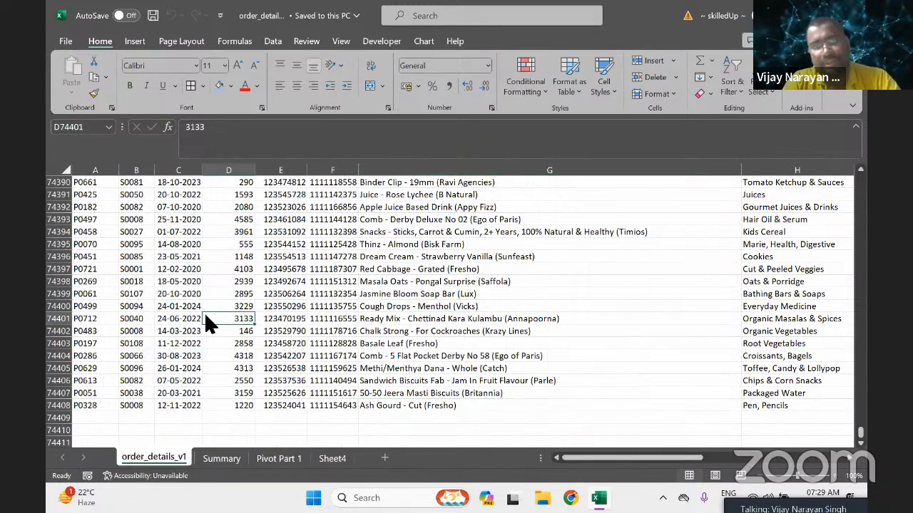
{"action": "key", "text": "ctrl+a"}
{"action": "key", "text": "ctrl+c"}
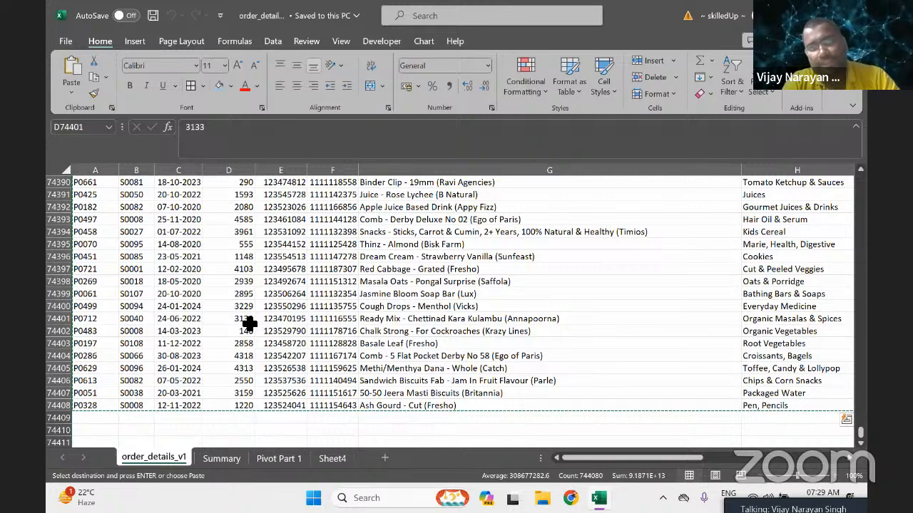
{"action": "key", "text": "ctrl+a"}
{"action": "key", "text": "ctrl+c"}
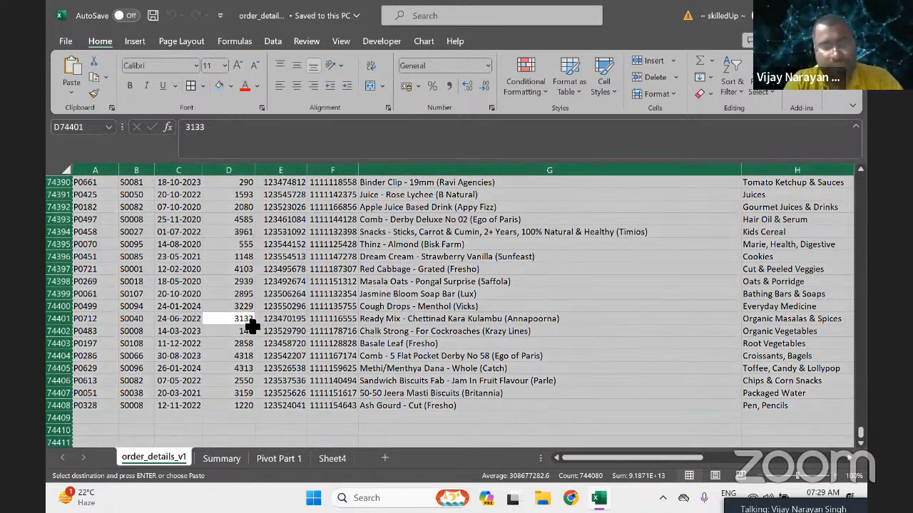
{"action": "left_click", "coordinate": [315, 323]}
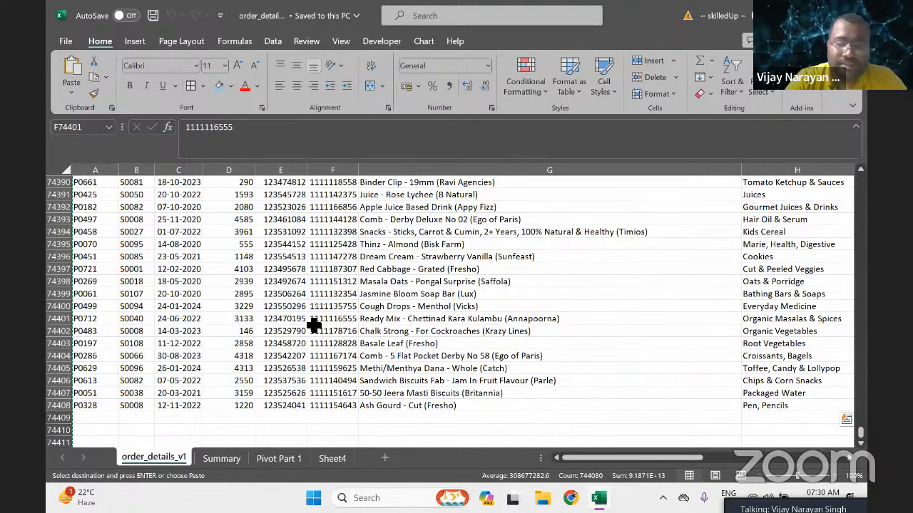
{"action": "left_click", "coordinate": [269, 458]}
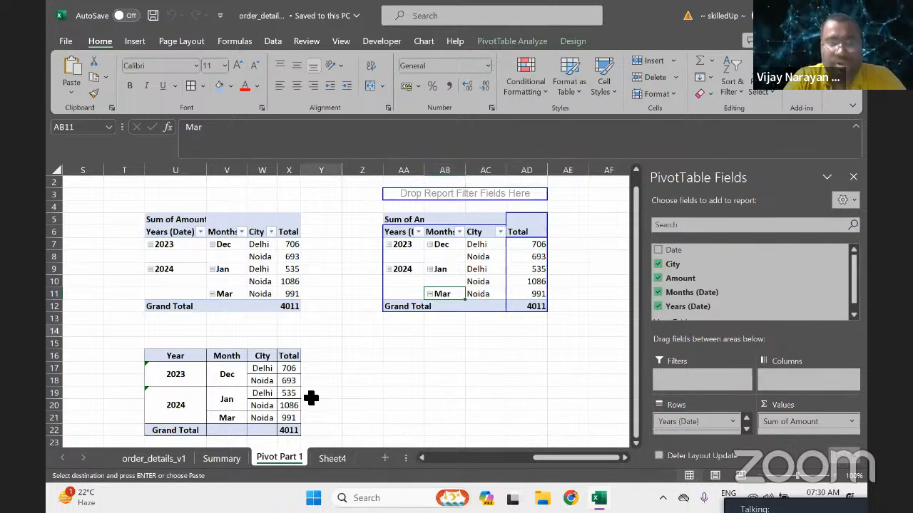
{"action": "left_click", "coordinate": [333, 336]}
{"action": "key", "text": "Left"}
{"action": "key", "text": "Home"}
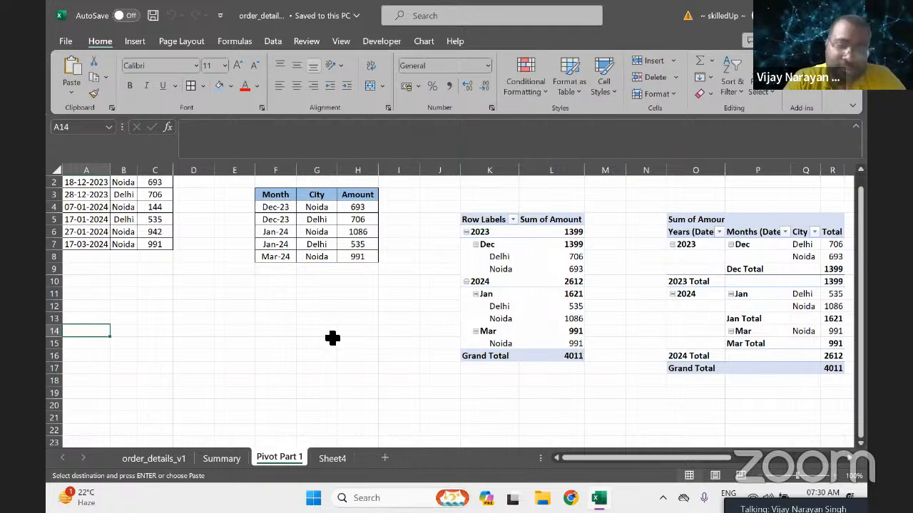
Insert a PivotTable on a new worksheet from the full order data range A1:J74408 on order_details_v1.
{"action": "left_click", "coordinate": [153, 457]}
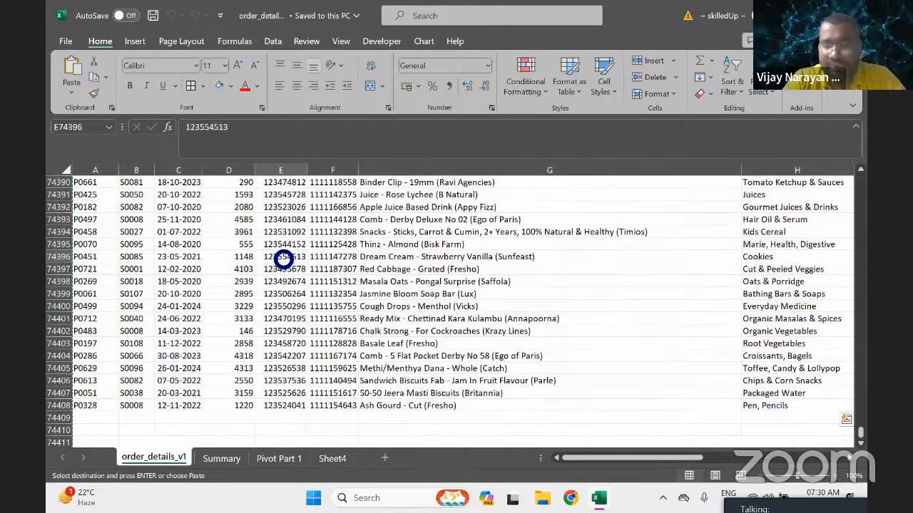
{"action": "key", "text": "ctrl+a"}
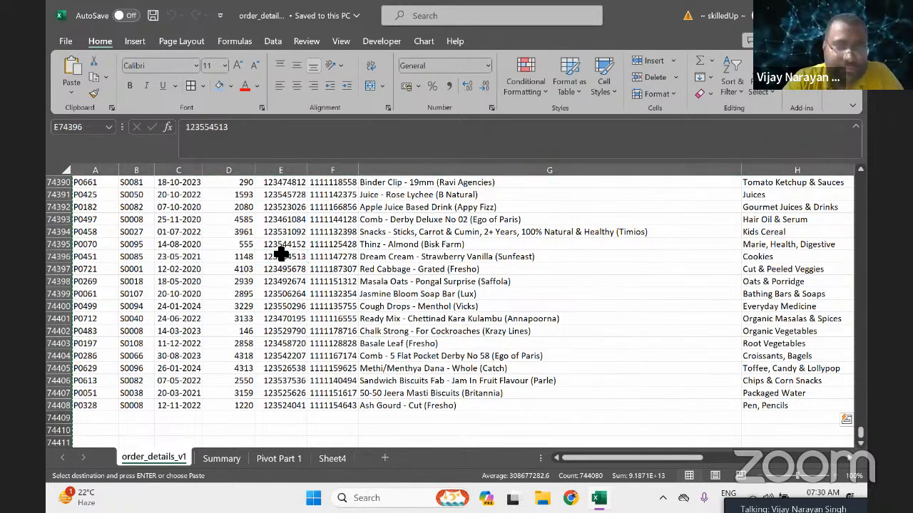
{"action": "left_click", "coordinate": [347, 235]}
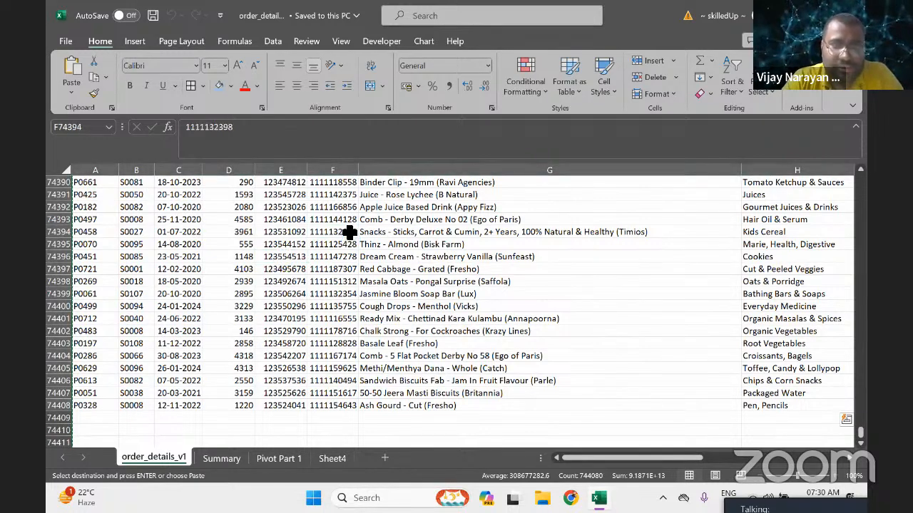
{"action": "key", "text": "ctrl+Up"}
{"action": "key", "text": "ctrl+Left"}
{"action": "key", "text": "ctrl+shift+Down"}
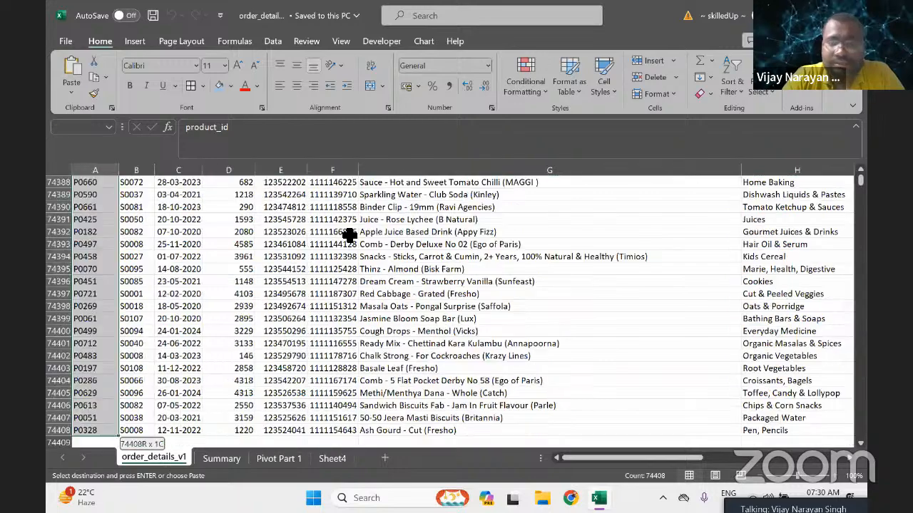
{"action": "key", "text": "ctrl+shift+Right"}
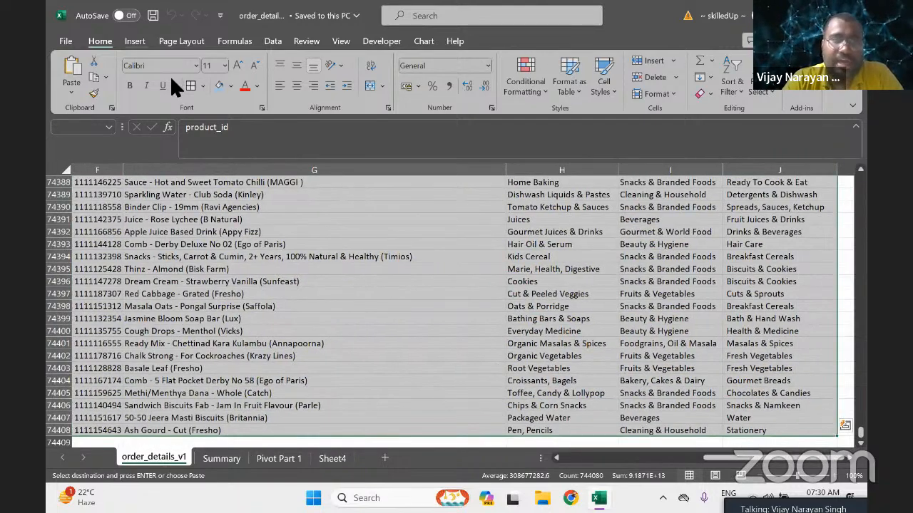
{"action": "left_click", "coordinate": [136, 41]}
{"action": "left_click", "coordinate": [76, 69]}
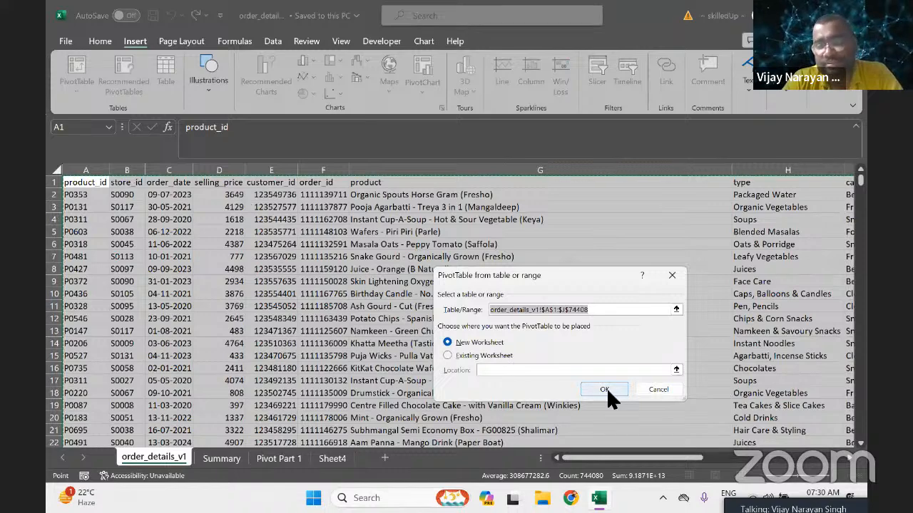
{"action": "left_click", "coordinate": [604, 389]}
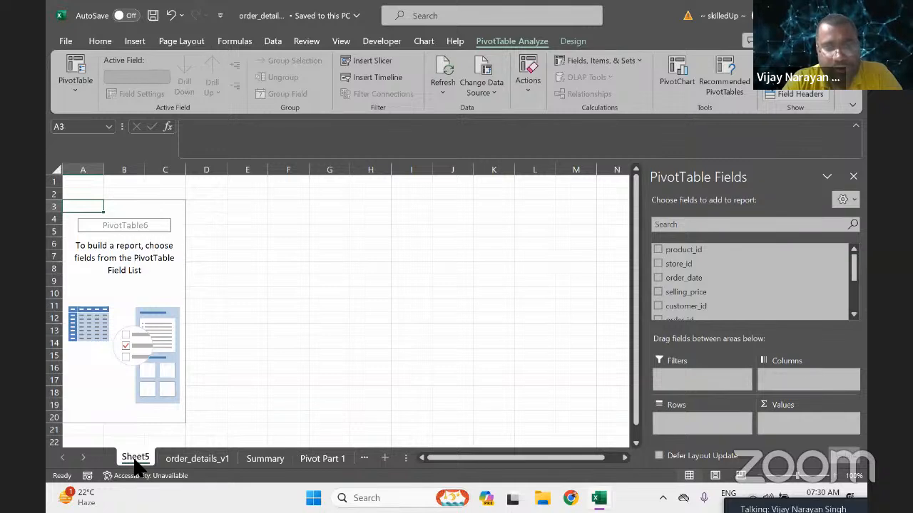
Move the new PivotTable sheet directly after Pivot Part 1 and rename it Pivot Part 2.
{"action": "left_click", "coordinate": [362, 459]}
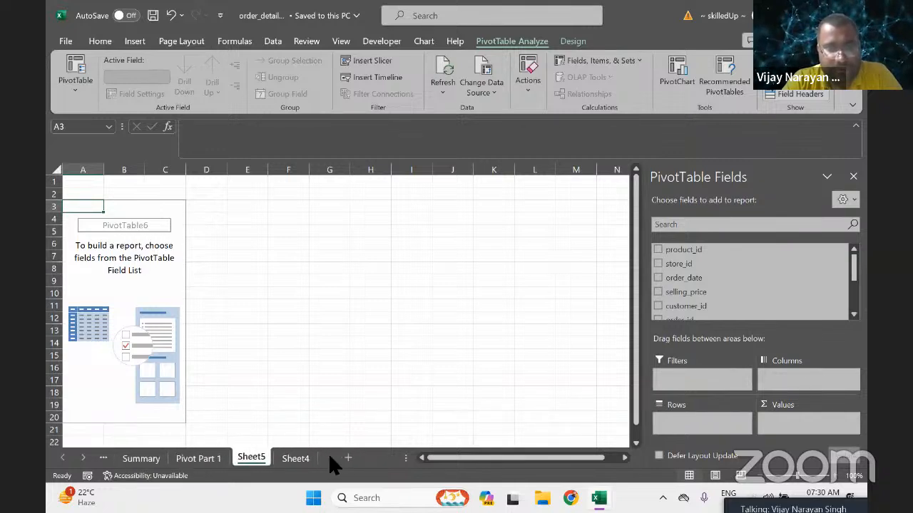
{"action": "double_click", "coordinate": [251, 459]}
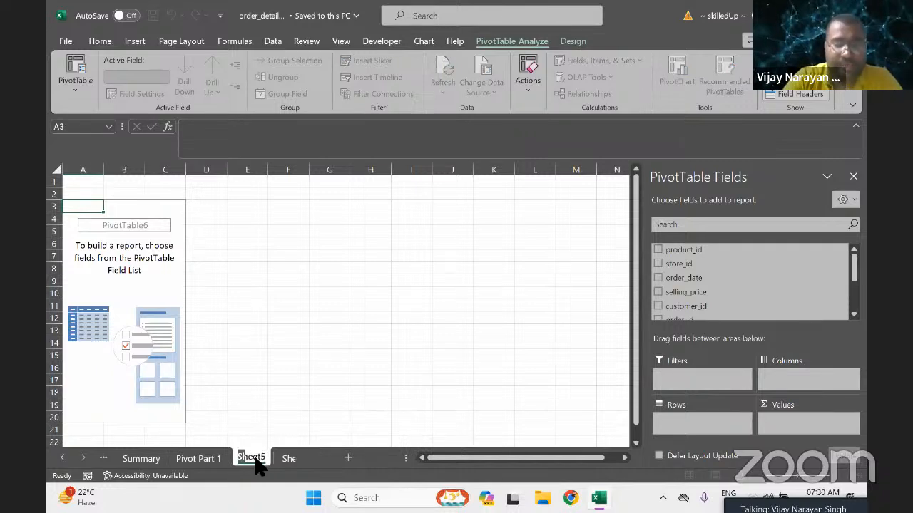
{"action": "type", "text": "Privot"}
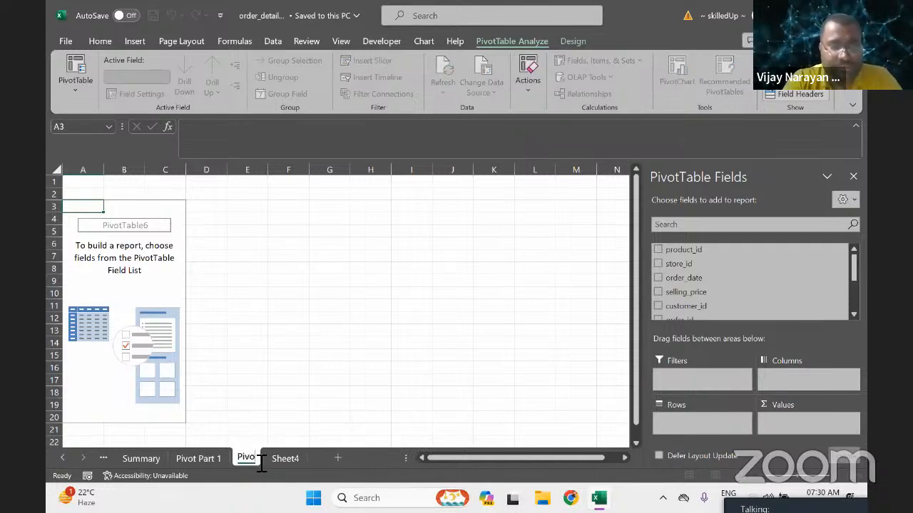
{"action": "type", "text": " Part 2"}
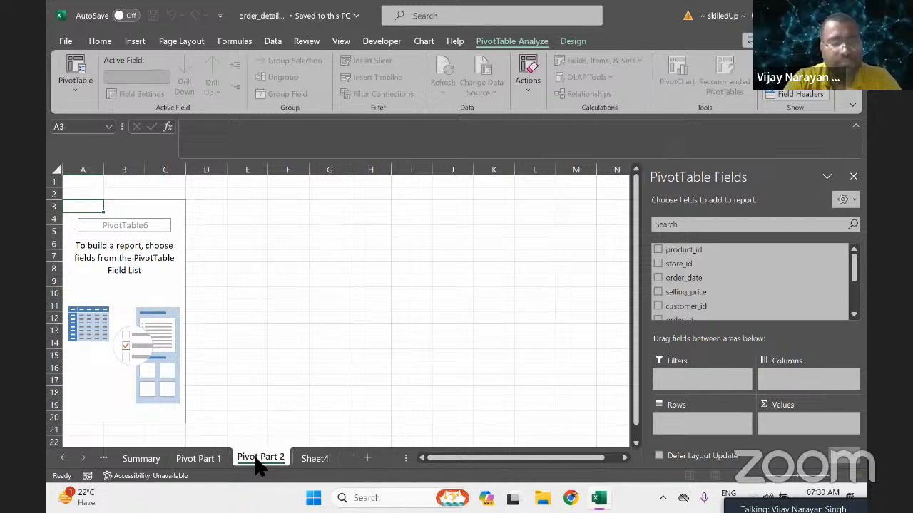
{"action": "key", "text": "Return"}
Add the category field to the rows of the empty PivotTable on Pivot Part 2.
{"action": "left_click", "coordinate": [171, 279]}
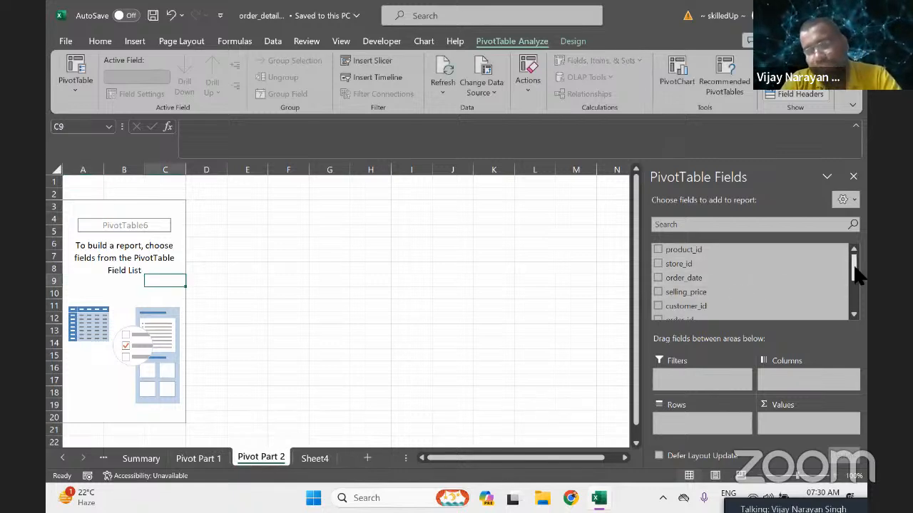
{"action": "left_click_drag", "start_coordinate": [856, 274], "coordinate": [856, 305]}
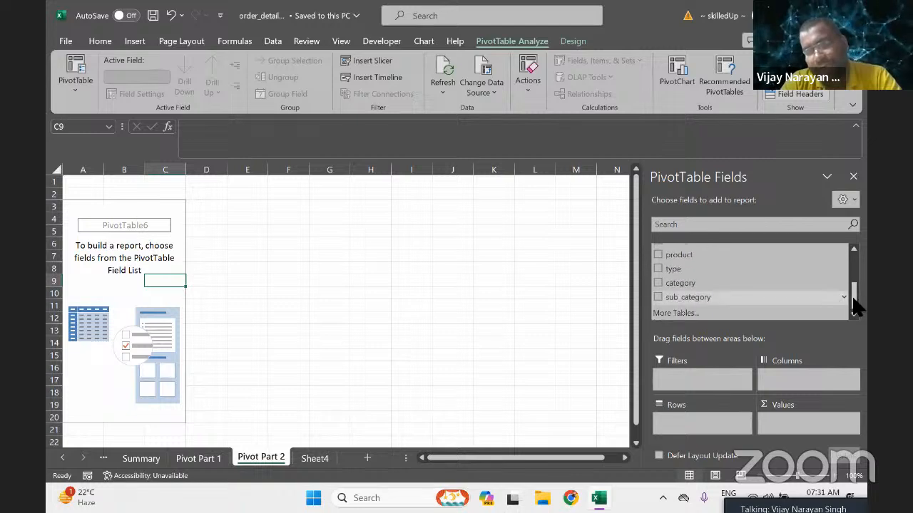
{"action": "left_click_drag", "start_coordinate": [702, 285], "coordinate": [697, 424]}
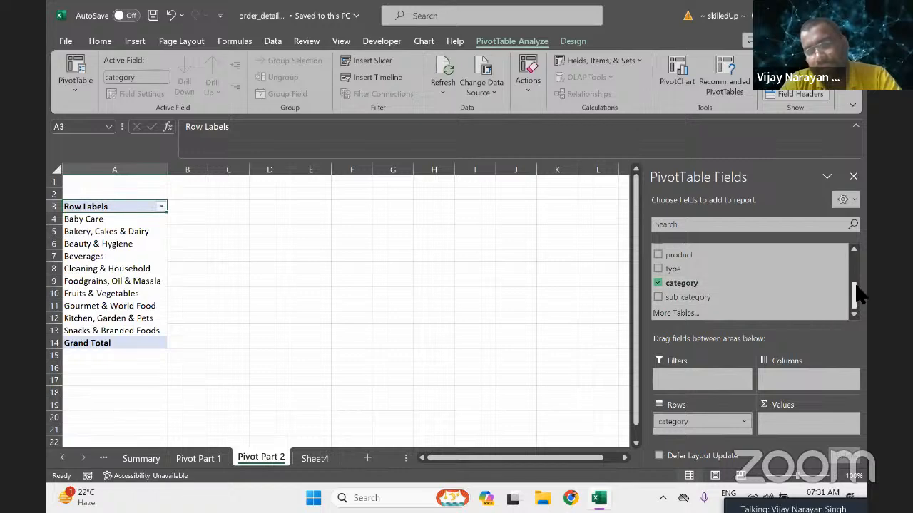
Add order_id to the PivotTable values and summarize it by Count.
{"action": "left_click_drag", "start_coordinate": [857, 295], "coordinate": [870, 275]}
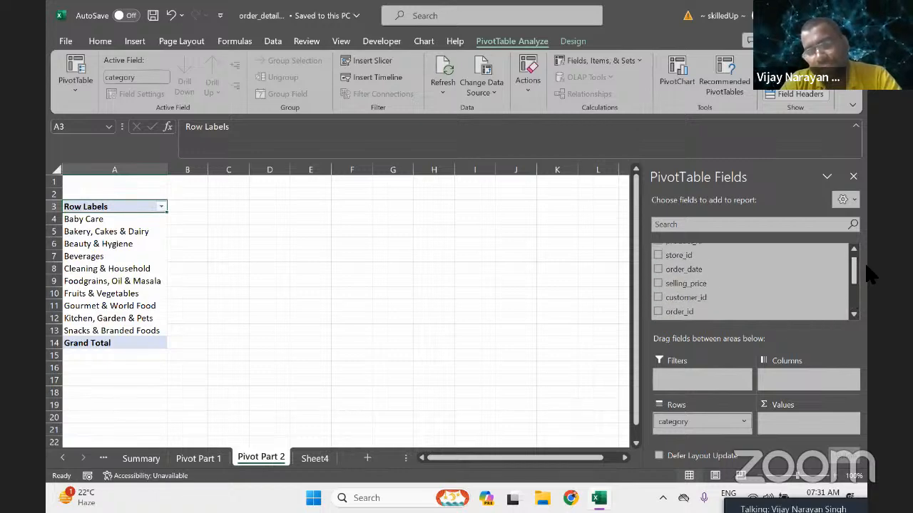
{"action": "left_click", "coordinate": [658, 312]}
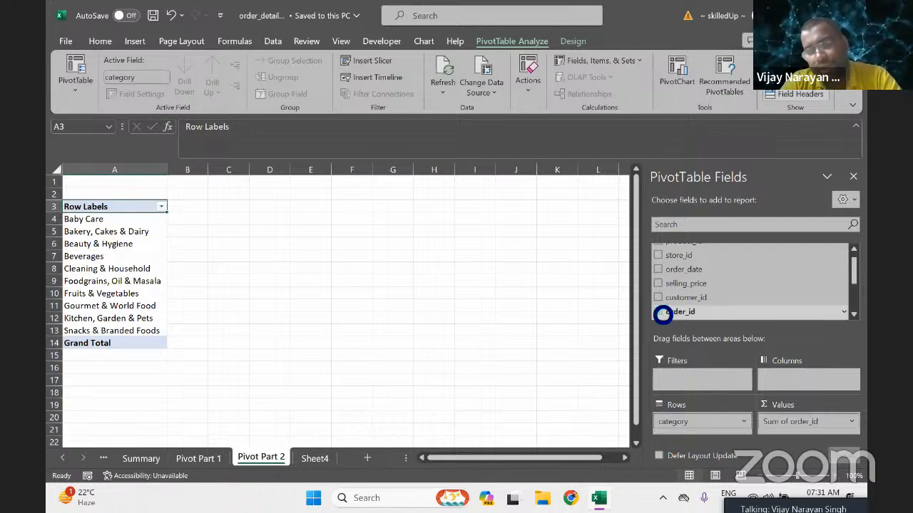
{"action": "left_click", "coordinate": [849, 421]}
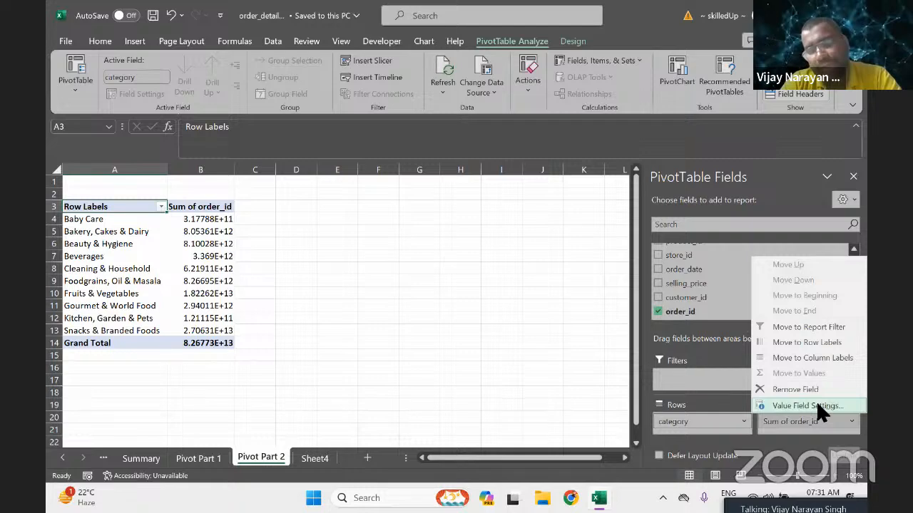
{"action": "left_click", "coordinate": [817, 403]}
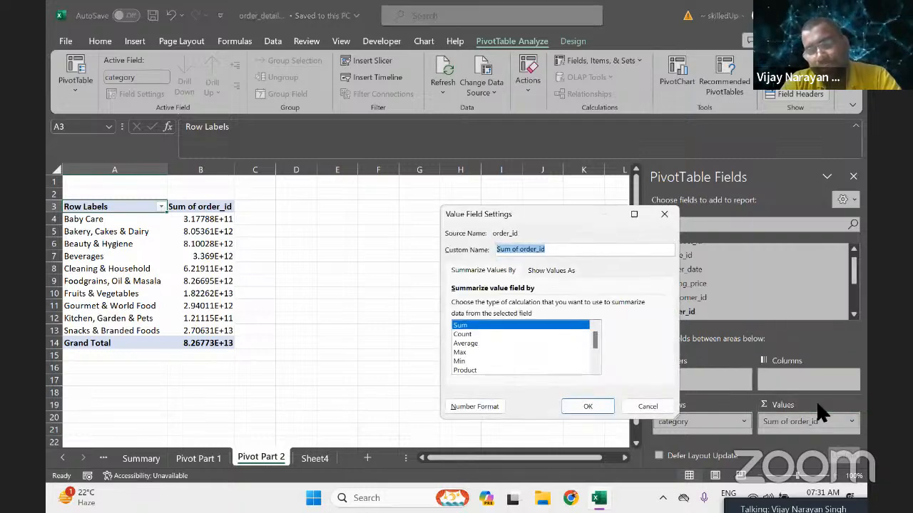
{"action": "left_click", "coordinate": [469, 333]}
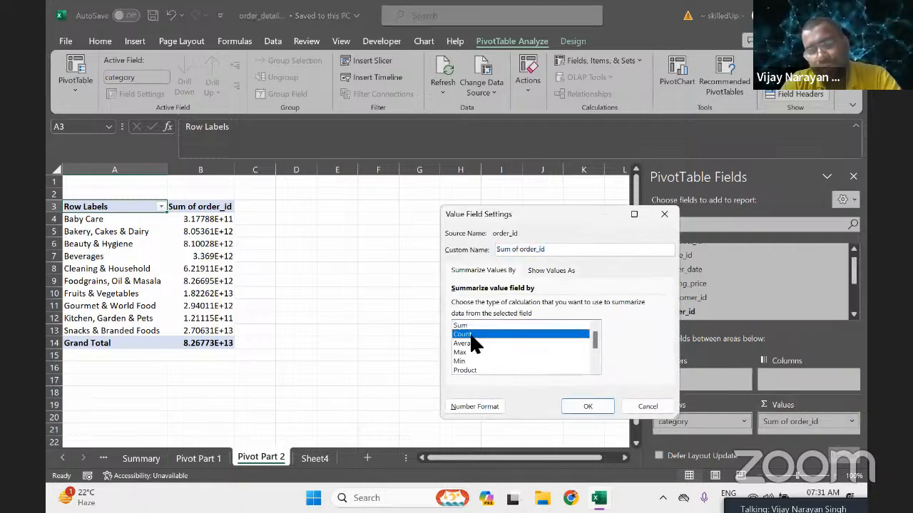
{"action": "left_click", "coordinate": [589, 406]}
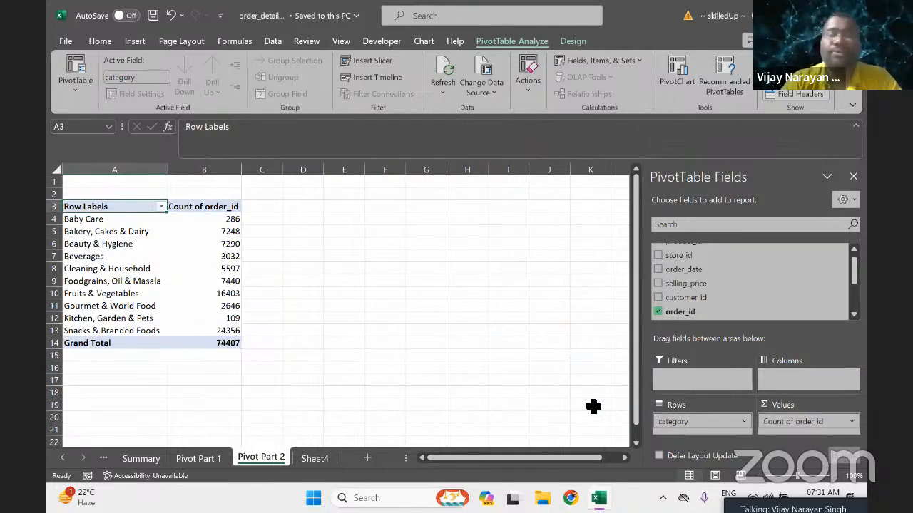
Add selling_price as a sum and customer_id summarized by Count to the PivotTable values.
{"action": "left_click", "coordinate": [657, 283]}
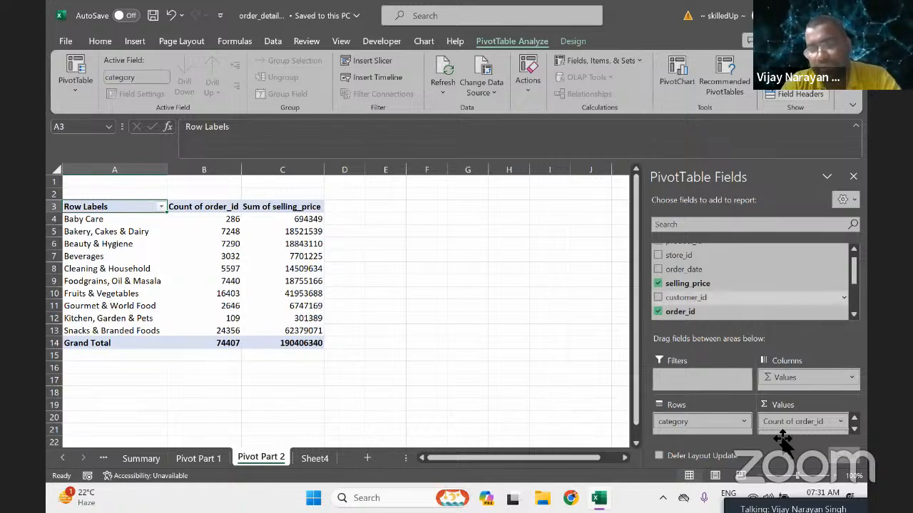
{"action": "left_click", "coordinate": [657, 298]}
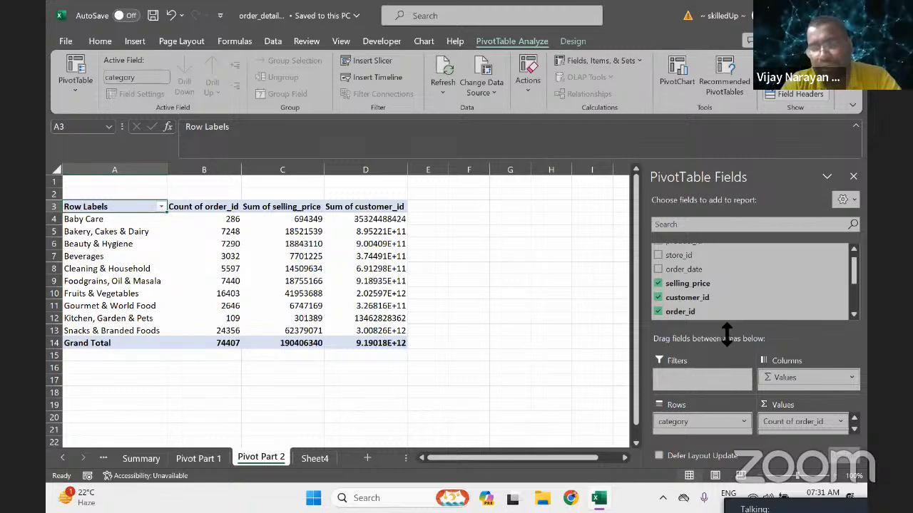
{"action": "left_click_drag", "start_coordinate": [725, 332], "coordinate": [731, 301]}
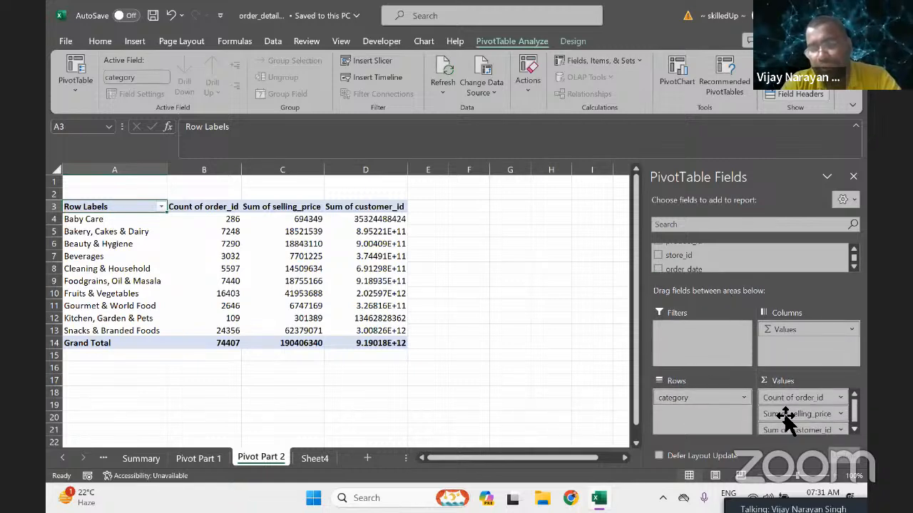
{"action": "left_click", "coordinate": [854, 429]}
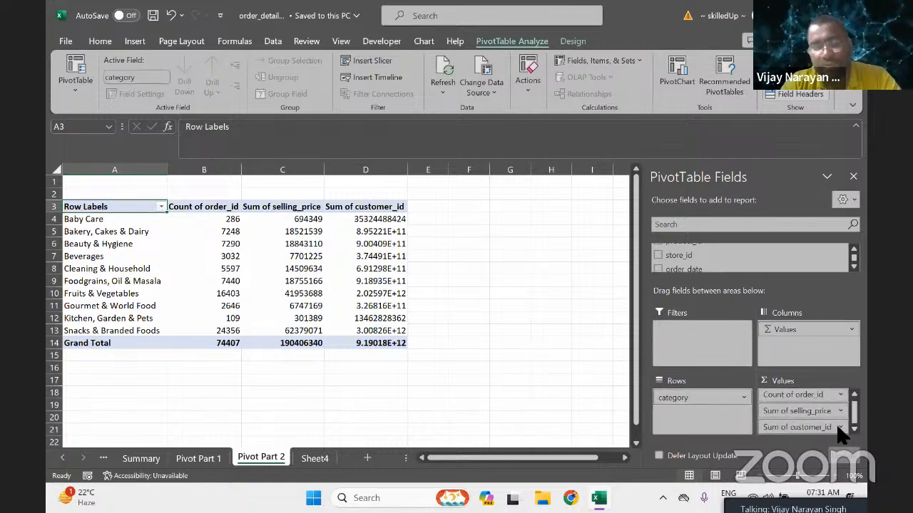
{"action": "key", "text": "ctrl+F1"}
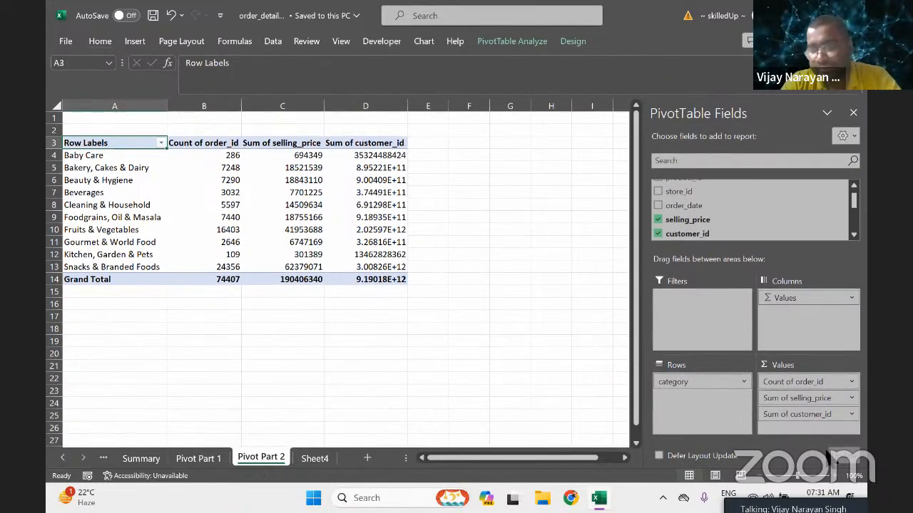
{"action": "left_click", "coordinate": [848, 412]}
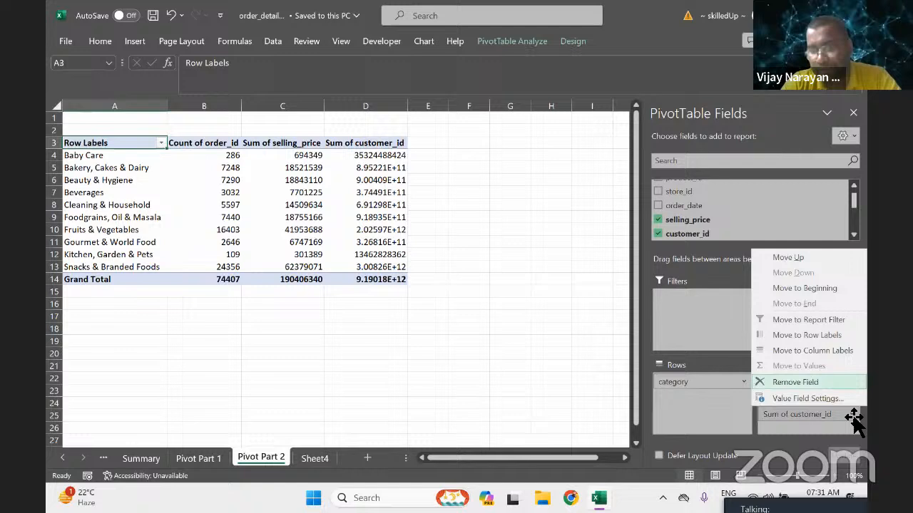
{"action": "left_click", "coordinate": [787, 397]}
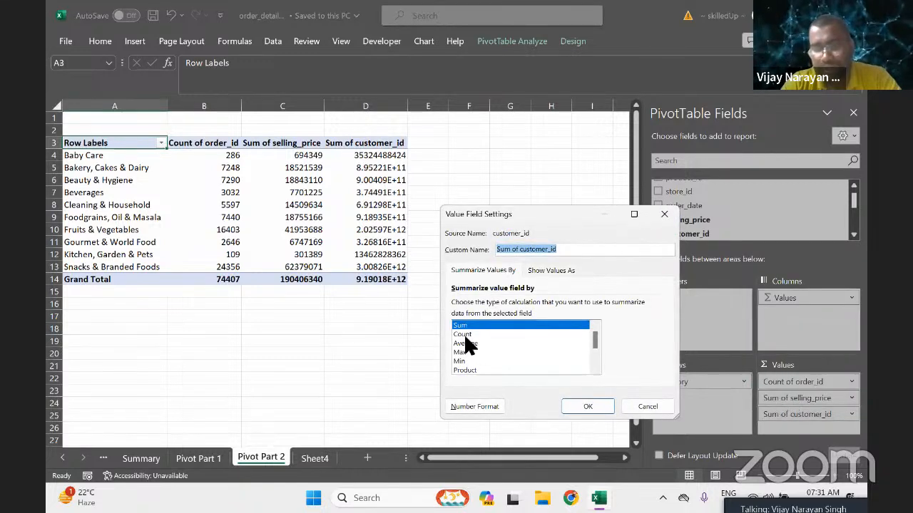
{"action": "left_click", "coordinate": [462, 333]}
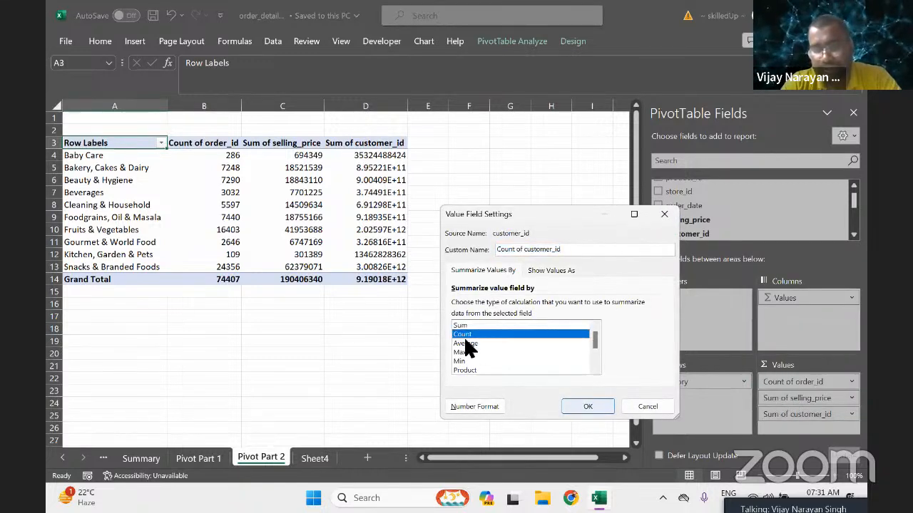
{"action": "left_click", "coordinate": [591, 403]}
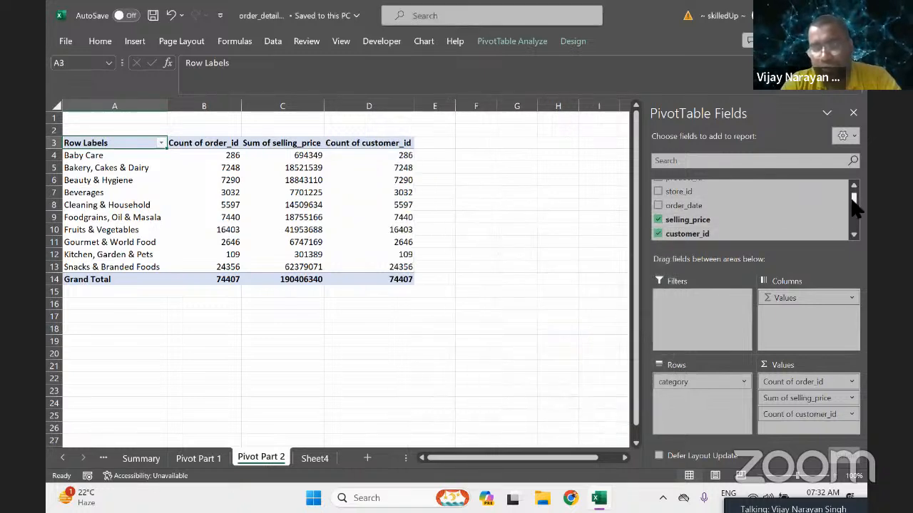
Add product_id and store_id as counts in the PivotTable values, keeping only category in the rows.
{"action": "left_click_drag", "start_coordinate": [852, 200], "coordinate": [856, 194]}
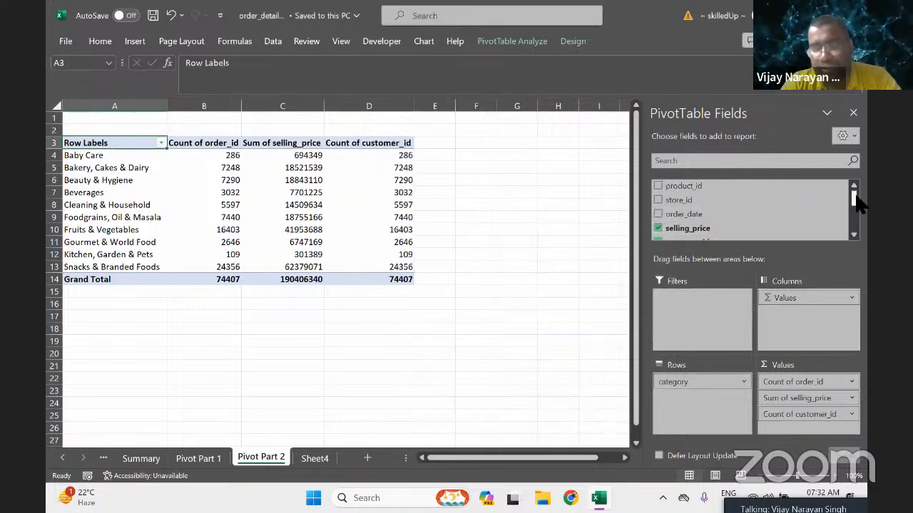
{"action": "left_click", "coordinate": [656, 185]}
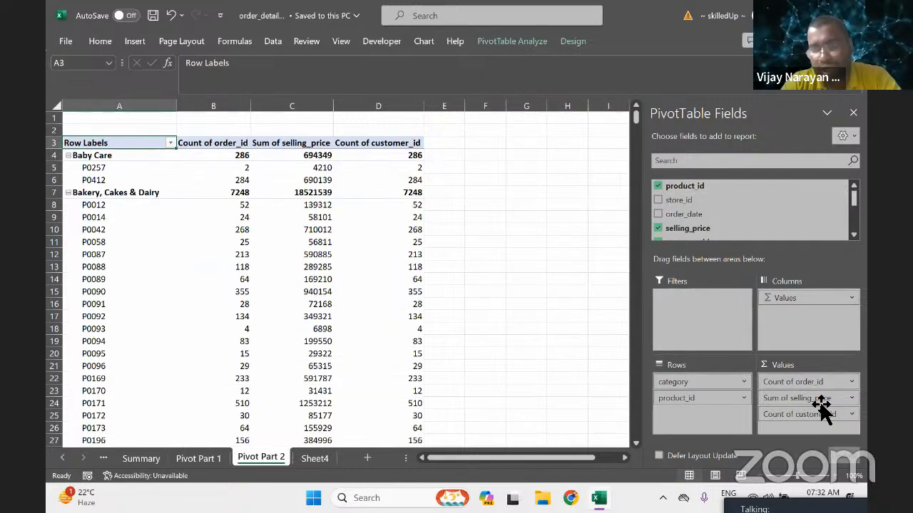
{"action": "left_click_drag", "start_coordinate": [706, 398], "coordinate": [814, 430]}
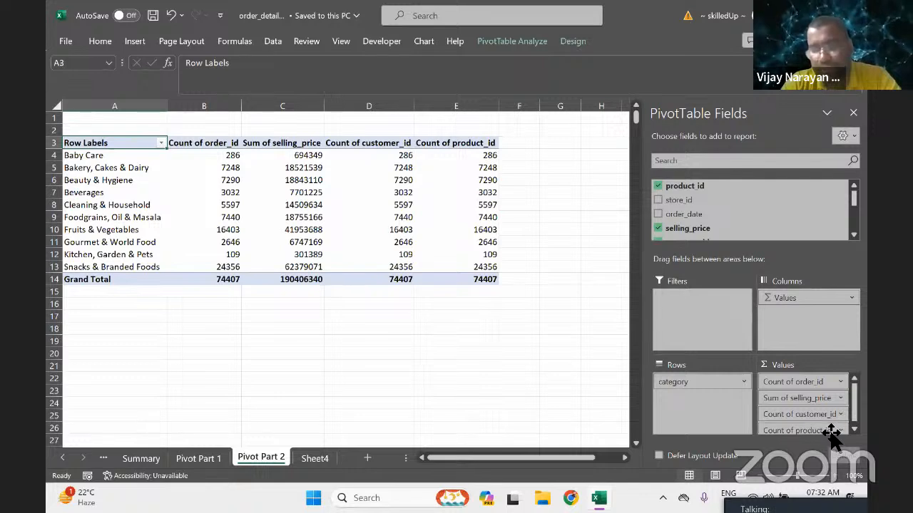
{"action": "left_click", "coordinate": [658, 200]}
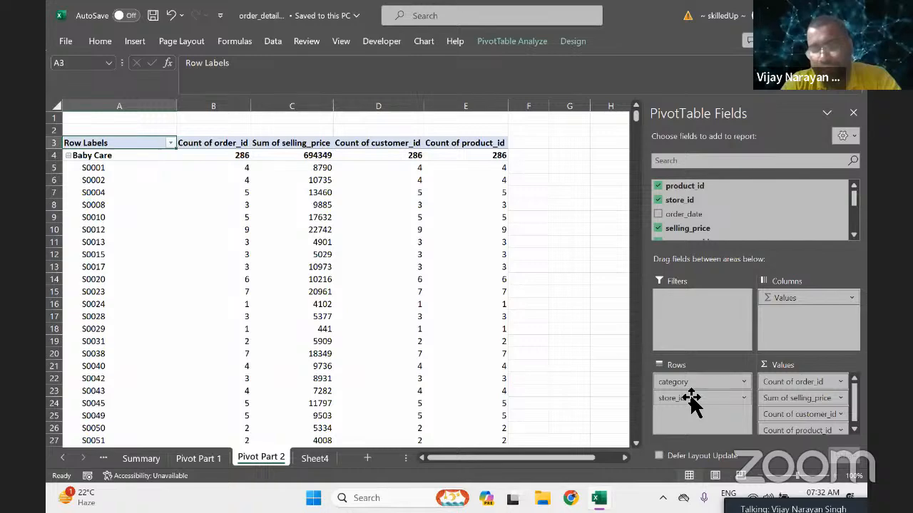
{"action": "left_click_drag", "start_coordinate": [692, 403], "coordinate": [812, 437]}
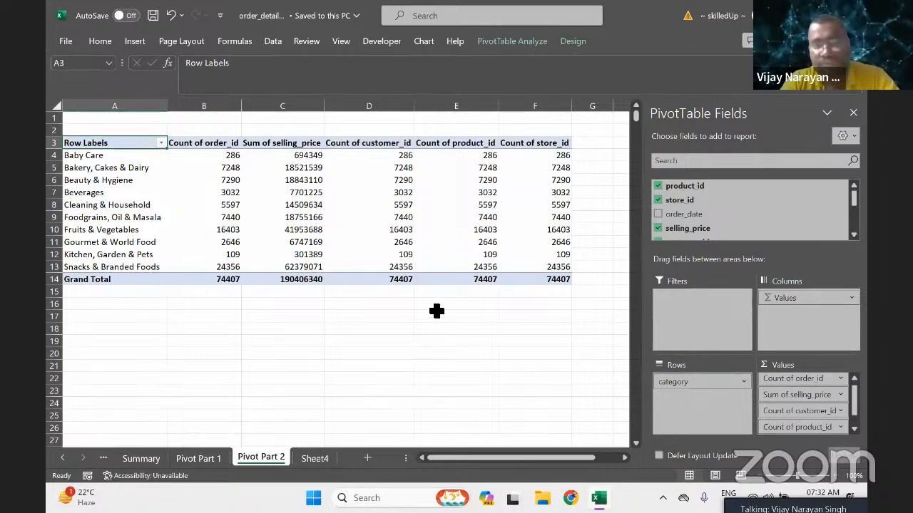
{"action": "left_click", "coordinate": [403, 205]}
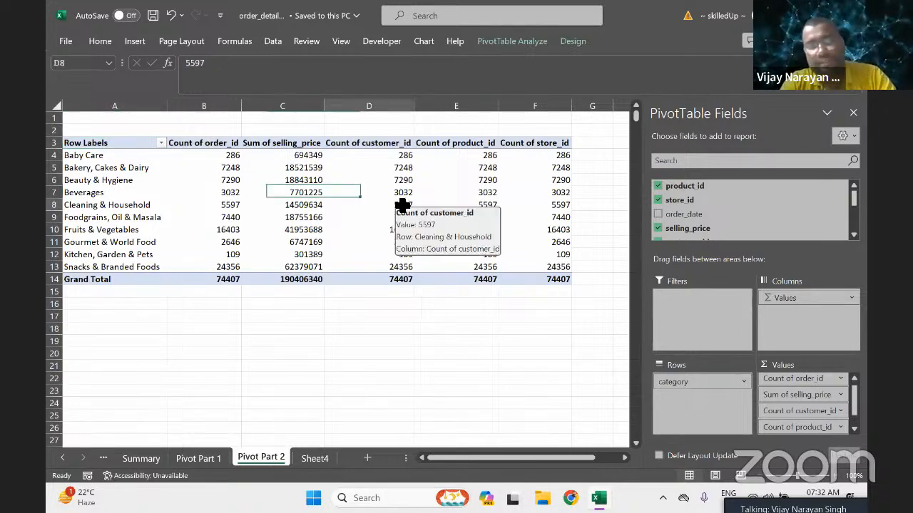
Copy the whole category PivotTable and paste the duplicate on the same sheet starting at cell L3.
{"action": "key", "text": "ctrl+a"}
{"action": "key", "text": "ctrl+c"}
{"action": "key", "text": "Right"}
{"action": "key", "text": "Right"}
{"action": "key", "text": "Right"}
{"action": "key", "text": "Right"}
{"action": "key", "text": "Right"}
{"action": "key", "text": "Right"}
{"action": "key", "text": "Right"}
{"action": "key", "text": "Right"}
{"action": "key", "text": "Right"}
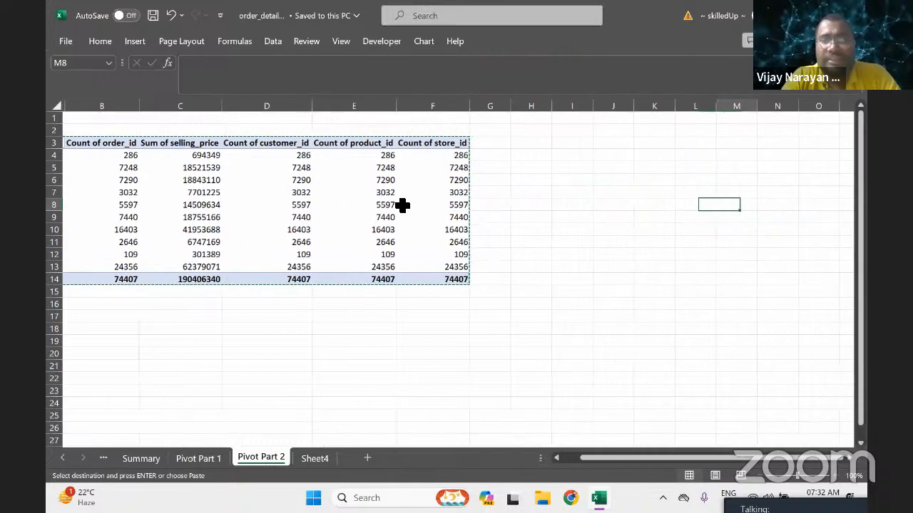
{"action": "key", "text": "Up"}
{"action": "key", "text": "Up"}
{"action": "key", "text": "Up"}
{"action": "key", "text": "Up"}
{"action": "key", "text": "Up"}
{"action": "key", "text": "Left"}
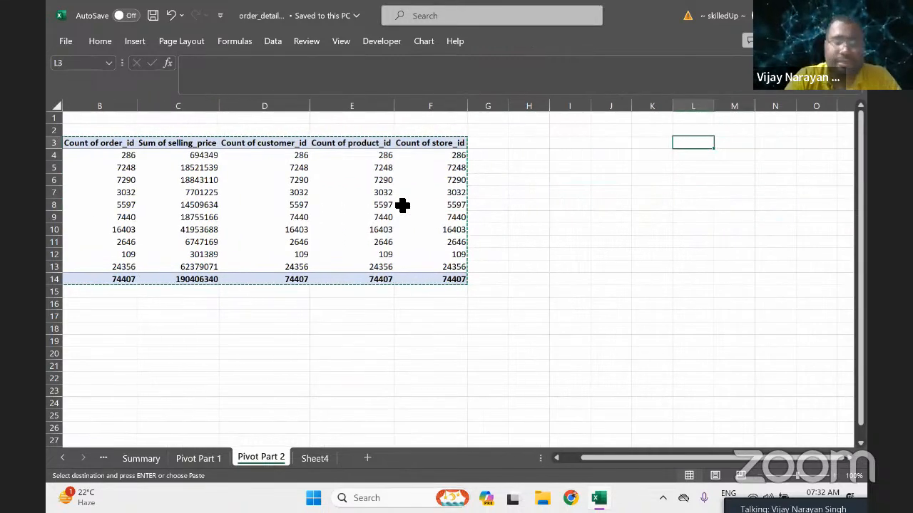
{"action": "key", "text": "ctrl+v"}
Autofit the column widths of the pasted PivotTable to its contents.
{"action": "key", "text": "Right"}
{"action": "key", "text": "Right"}
{"action": "key", "text": "Right"}
{"action": "key", "text": "Right"}
{"action": "key", "text": "Right"}
{"action": "key", "text": "Right"}
{"action": "key", "text": "Right"}
{"action": "key", "text": "Right"}
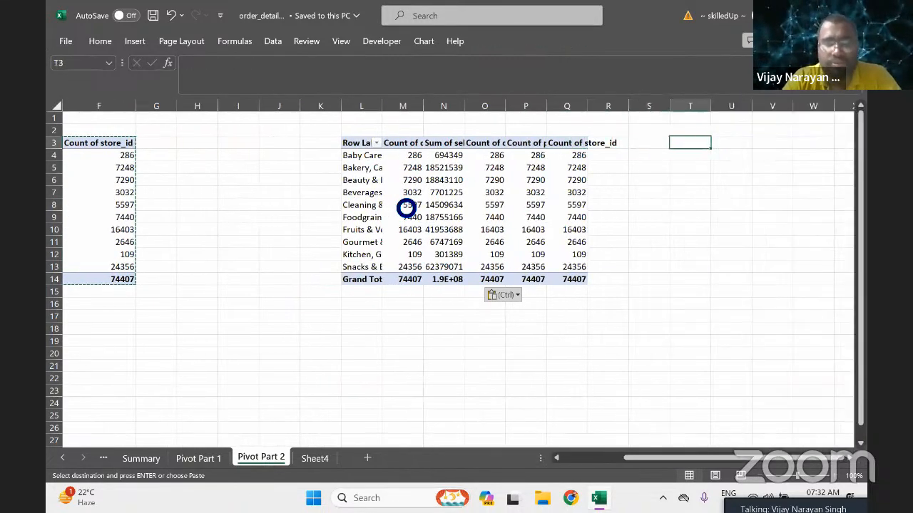
{"action": "key", "text": "Left"}
{"action": "key", "text": "Left"}
{"action": "key", "text": "Left"}
{"action": "key", "text": "Left"}
{"action": "key", "text": "ctrl+a"}
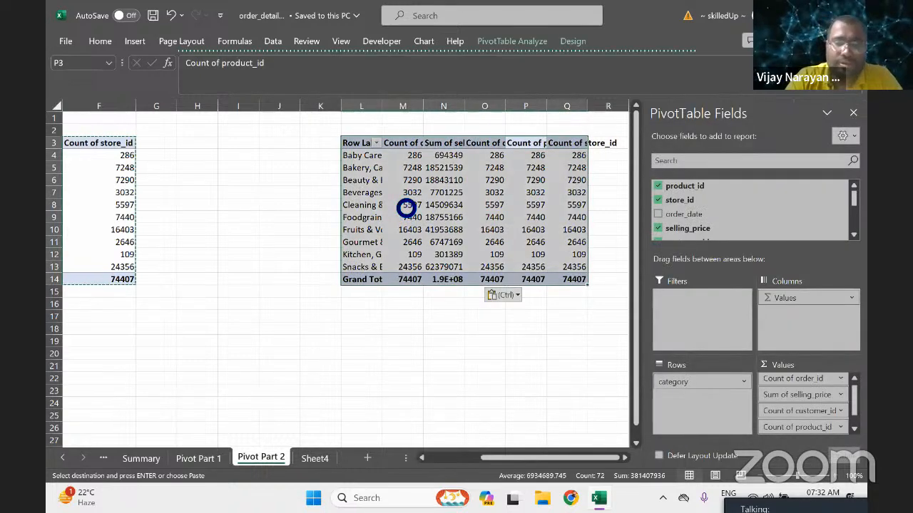
{"action": "key", "text": "alt+h"}
{"action": "key", "text": "o"}
{"action": "key", "text": "i"}
{"action": "key", "text": "Right"}
{"action": "key", "text": "Right"}
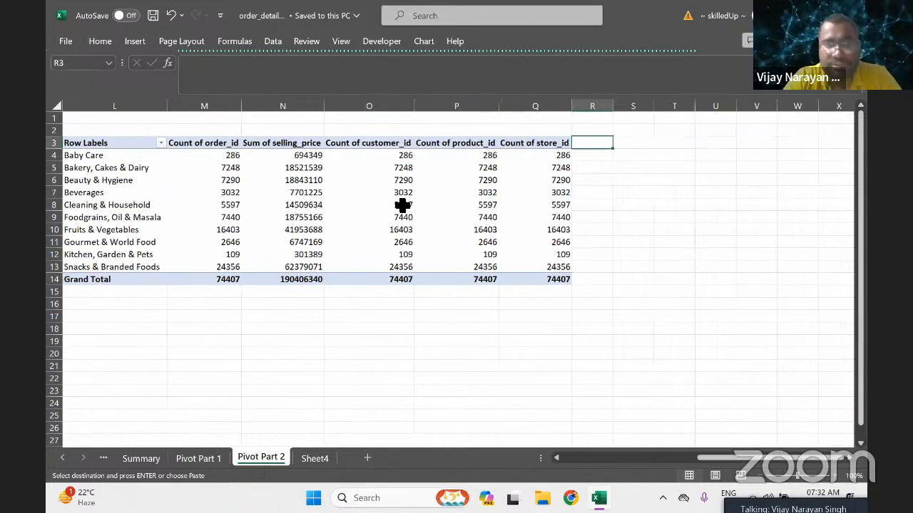
Turn on the Classic PivotTable layout in the options of the pasted PivotTable.
{"action": "key", "text": "ctrl+Left"}
{"action": "key", "text": "ctrl+Left"}
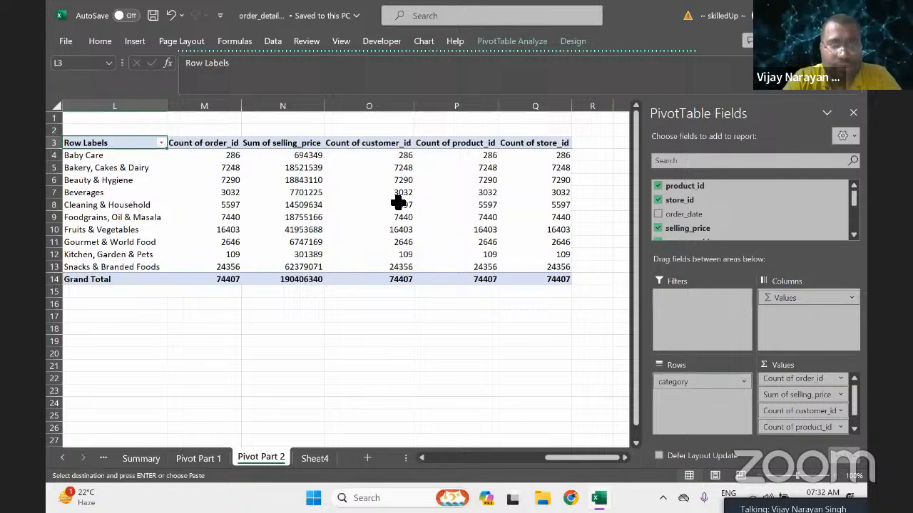
{"action": "left_click", "coordinate": [107, 157]}
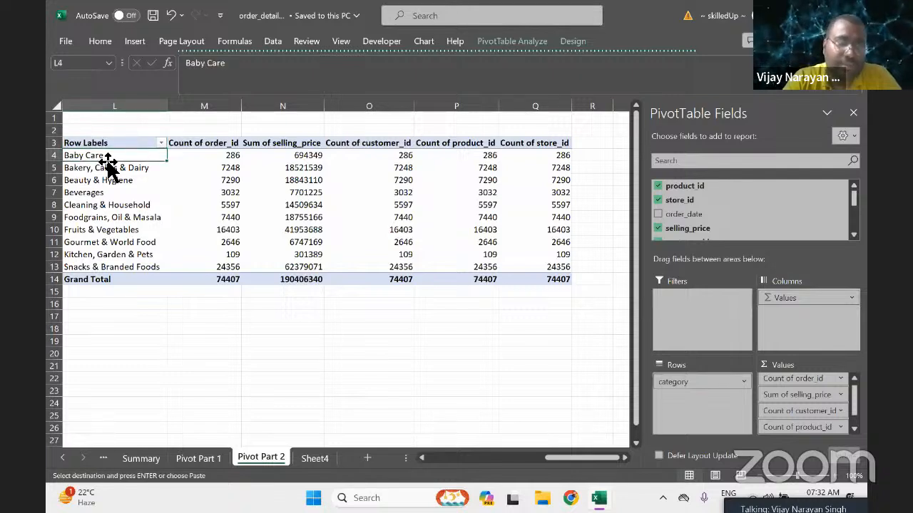
{"action": "right_click", "coordinate": [97, 154]}
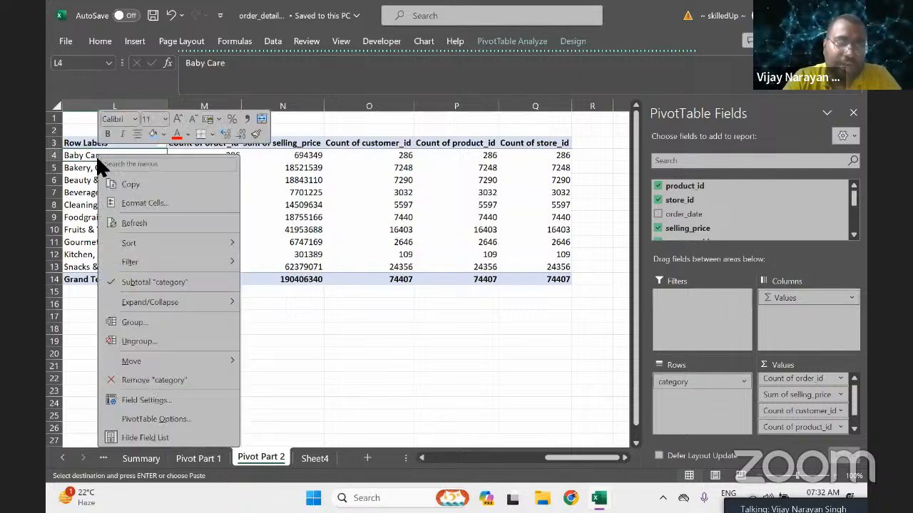
{"action": "left_click", "coordinate": [142, 418]}
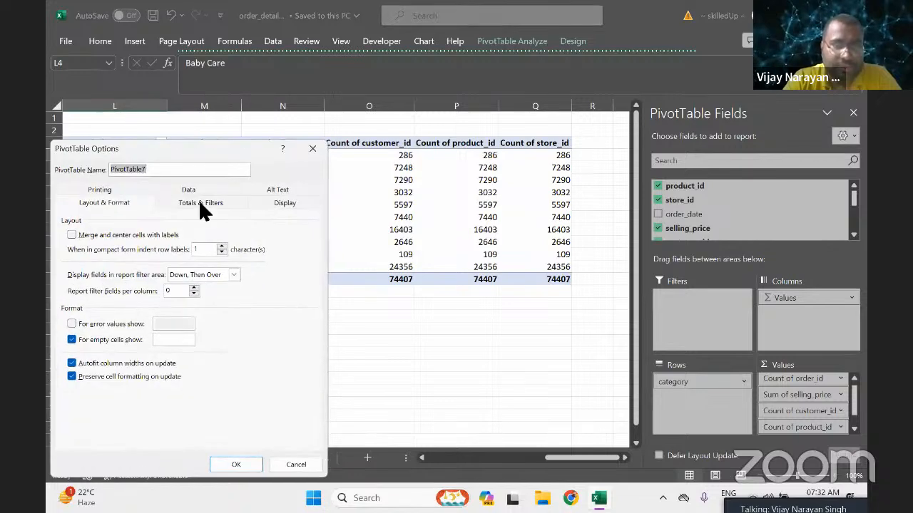
{"action": "left_click", "coordinate": [72, 307]}
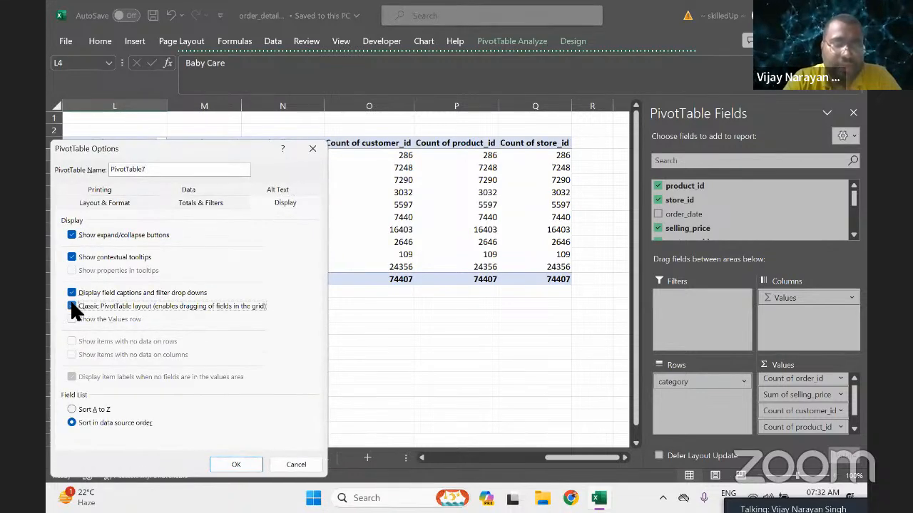
{"action": "left_click", "coordinate": [235, 463]}
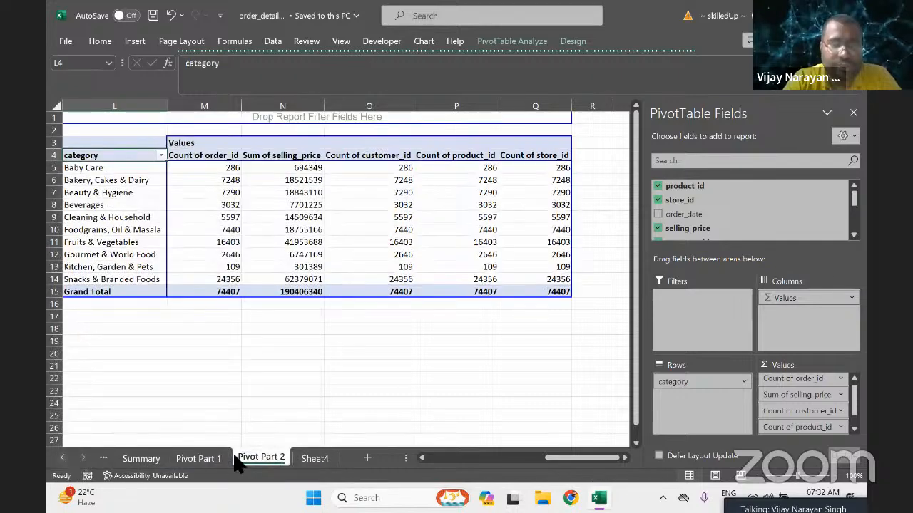
Apply all borders and centre alignment to the pasted PivotTable from the category header through the Grand Total row.
{"action": "left_click", "coordinate": [250, 240]}
{"action": "key", "text": "ctrl+Left"}
{"action": "key", "text": "ctrl+Left"}
{"action": "key", "text": "ctrl+Right"}
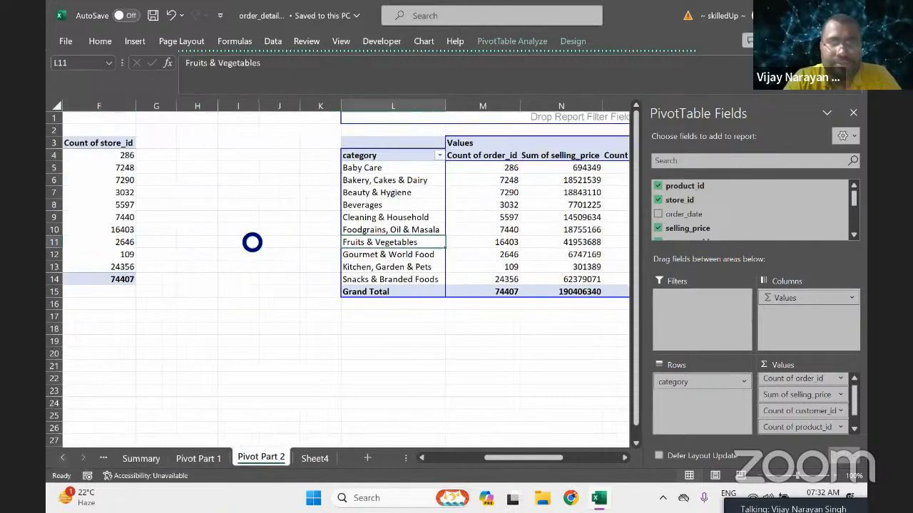
{"action": "key", "text": "ctrl+Up"}
{"action": "key", "text": "ctrl+shift+Down"}
{"action": "key", "text": "ctrl+shift+Right"}
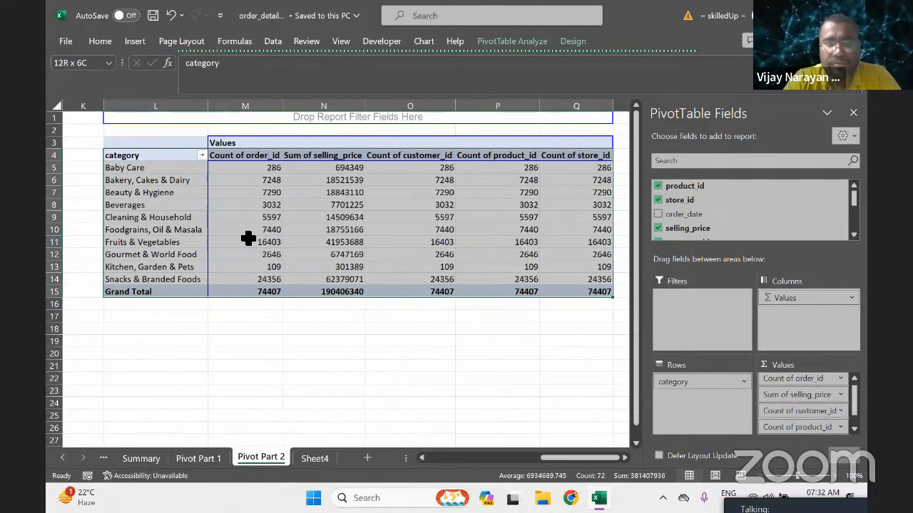
{"action": "left_click", "coordinate": [100, 41]}
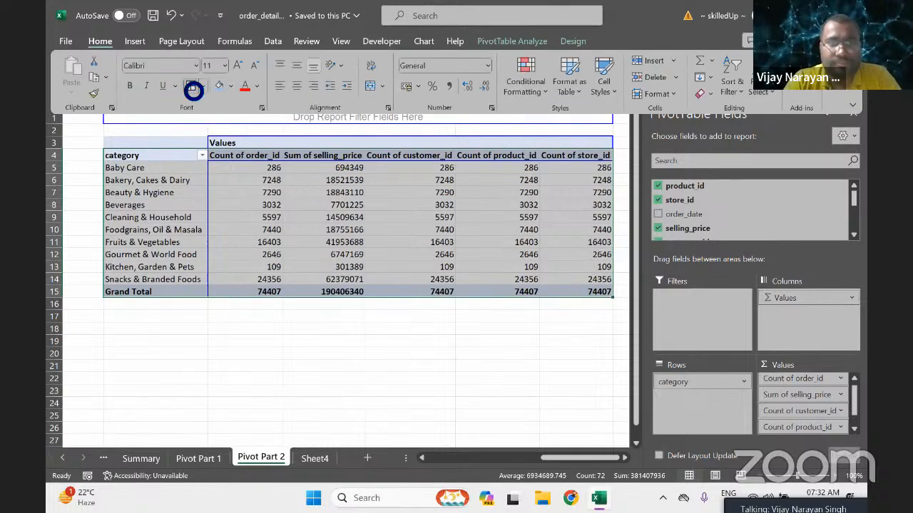
{"action": "left_click", "coordinate": [190, 86]}
{"action": "left_click", "coordinate": [297, 85]}
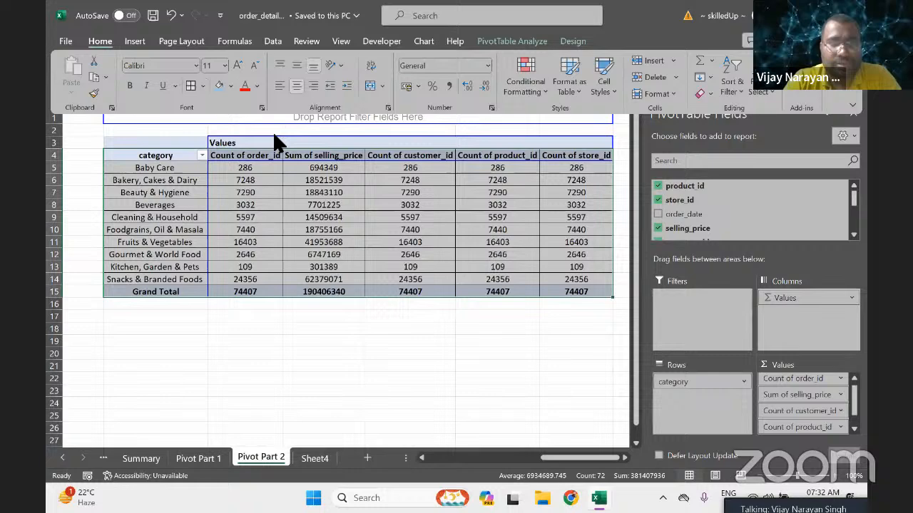
Format all value cells of the pasted PivotTable, including the Grand Total row, in comma style with no decimals.
{"action": "left_click", "coordinate": [244, 167]}
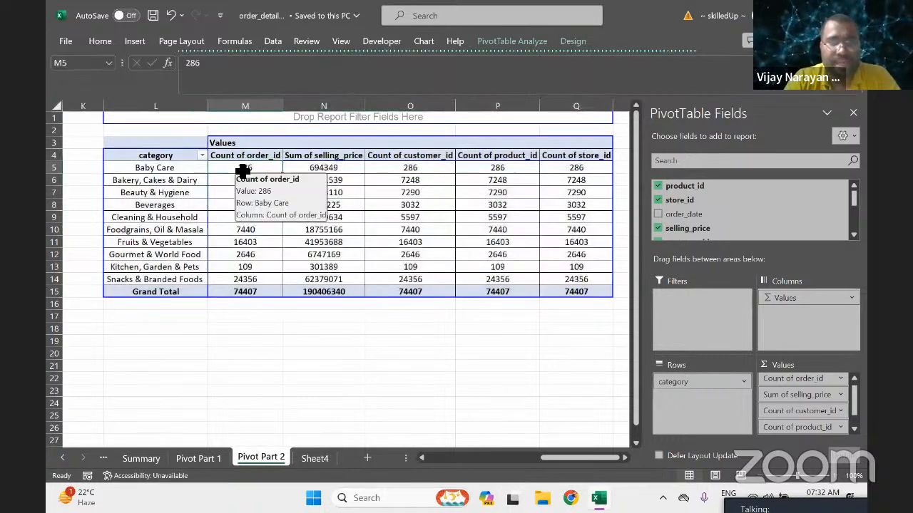
{"action": "key", "text": "ctrl+shift+Down"}
{"action": "key", "text": "ctrl+shift+Right"}
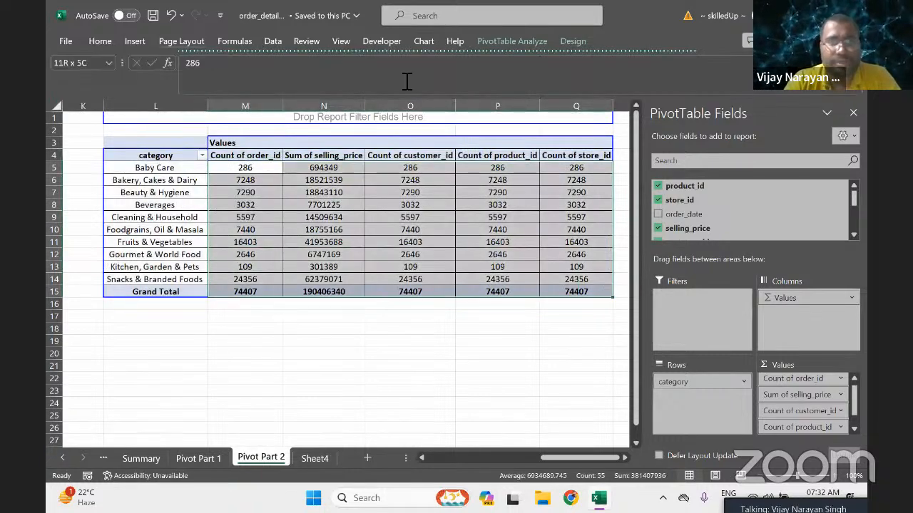
{"action": "left_click", "coordinate": [92, 42]}
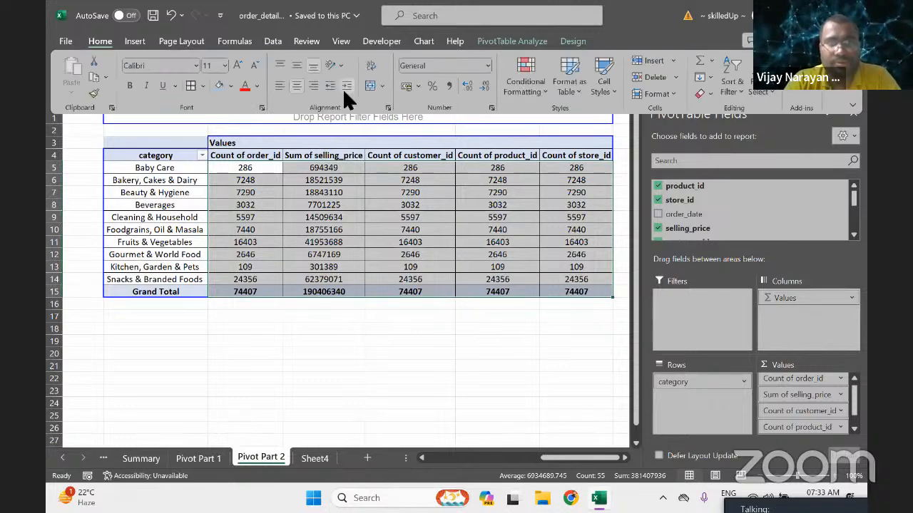
{"action": "left_click", "coordinate": [448, 86]}
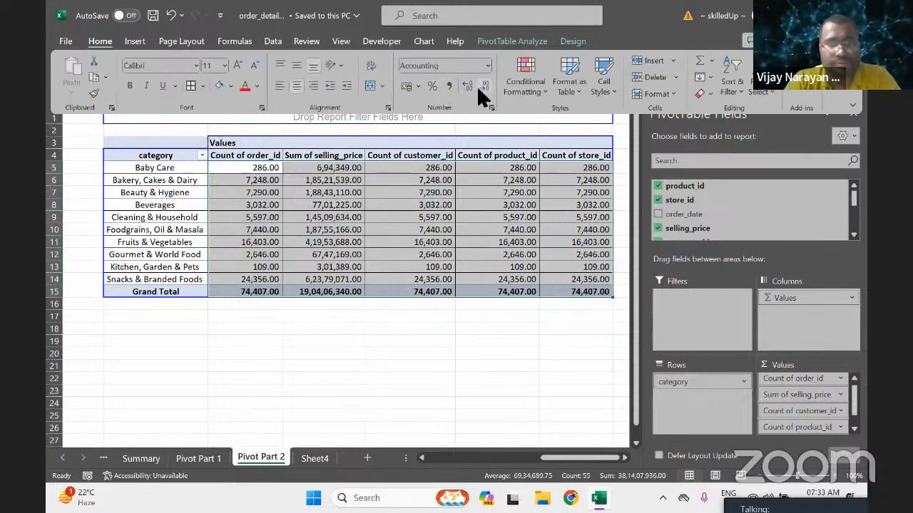
{"action": "left_click", "coordinate": [479, 88]}
{"action": "left_click", "coordinate": [481, 90]}
{"action": "left_click", "coordinate": [328, 238]}
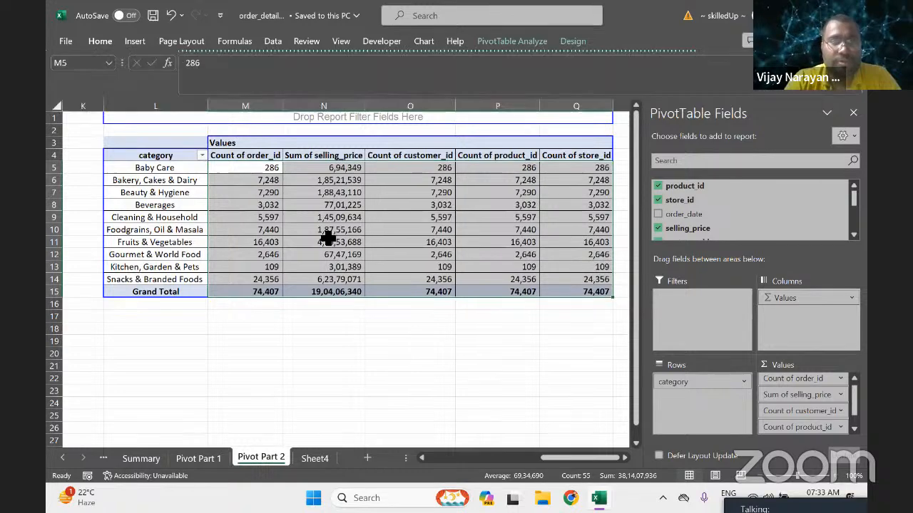
Set the custom name of the Count of order_id value field to Orders.
{"action": "key", "text": "ctrl+Up"}
{"action": "key", "text": "Down"}
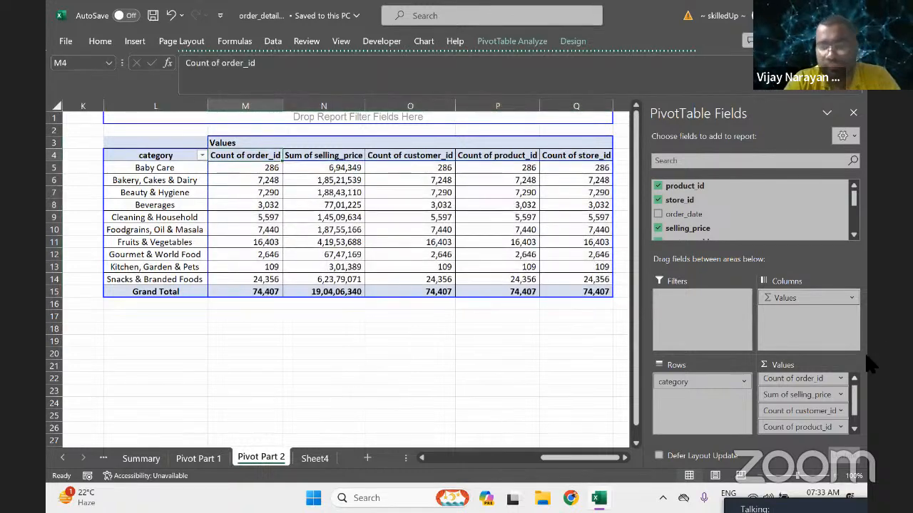
{"action": "left_click", "coordinate": [816, 380]}
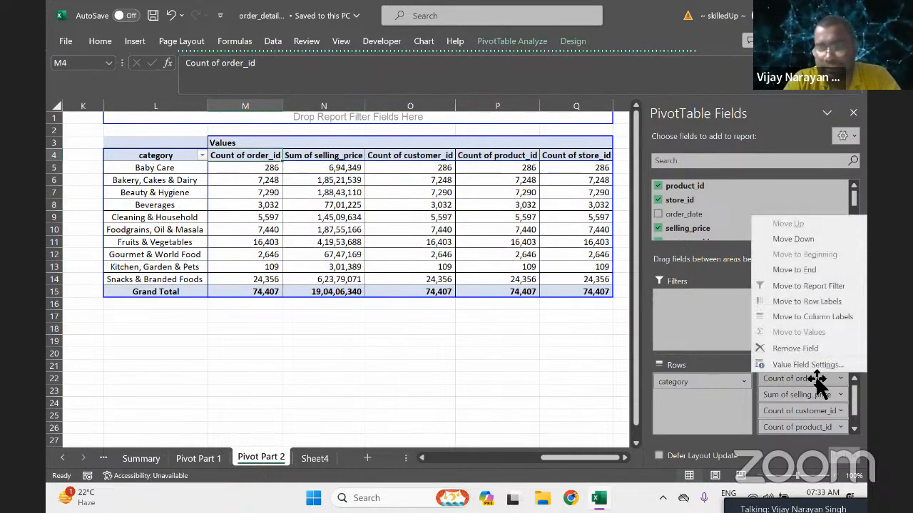
{"action": "left_click", "coordinate": [814, 365]}
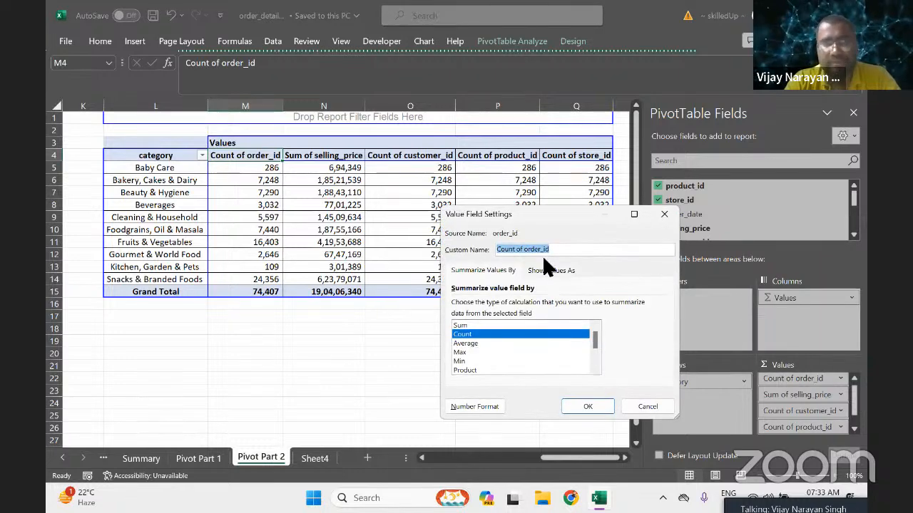
{"action": "type", "text": "Order"}
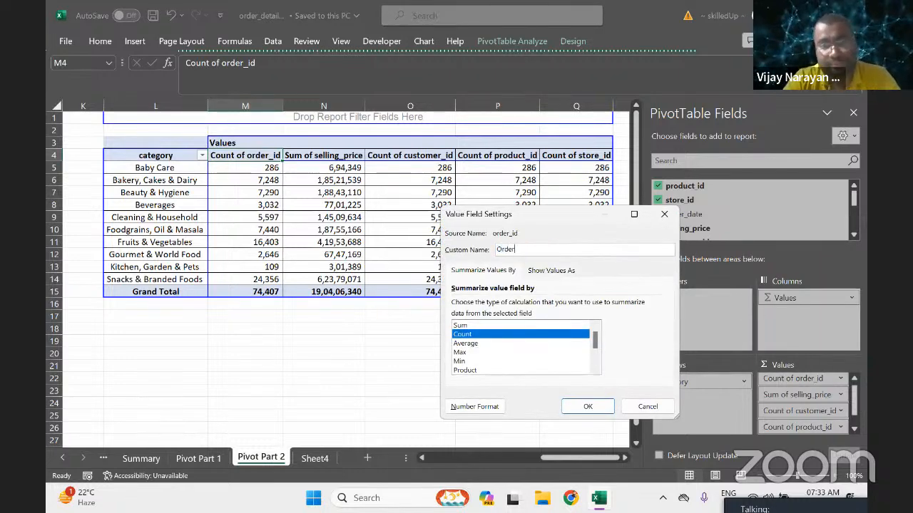
{"action": "type", "text": "s"}
{"action": "key", "text": "Return"}
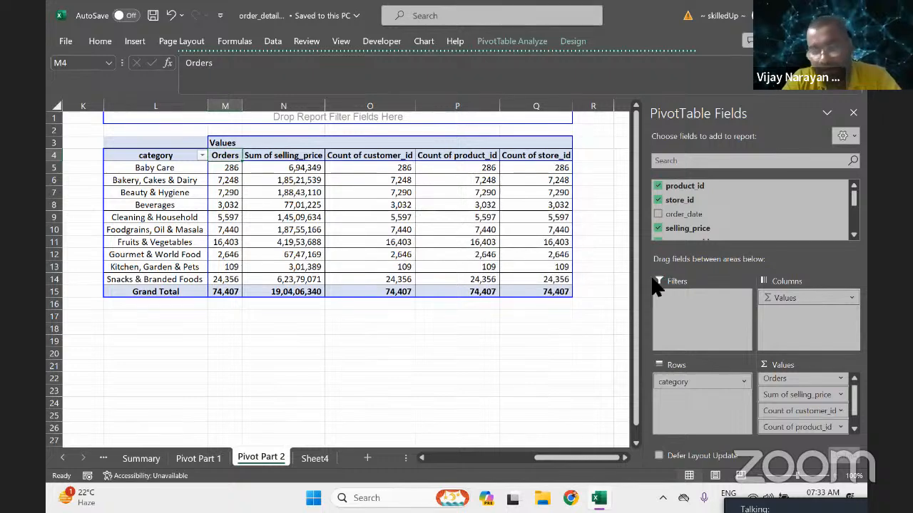
Set the custom name of the Sum of selling_price value field to GMV.
{"action": "left_click", "coordinate": [839, 394]}
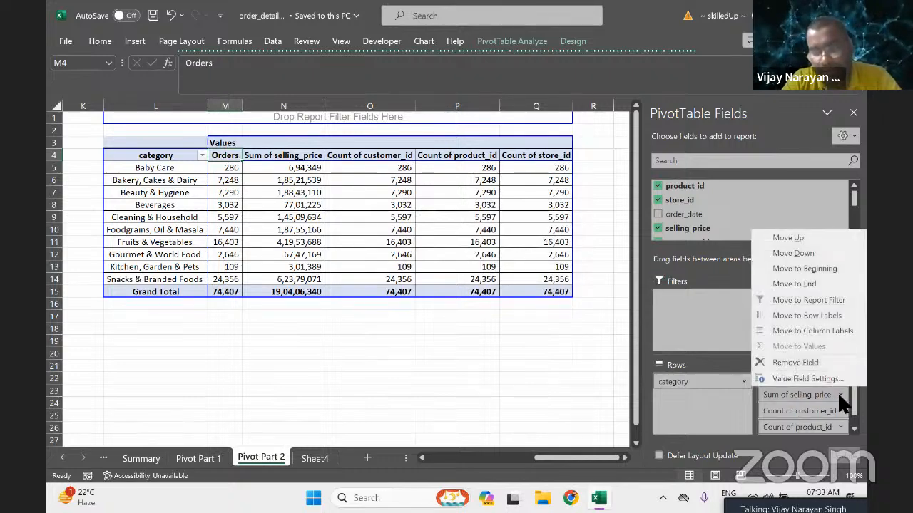
{"action": "left_click", "coordinate": [795, 374]}
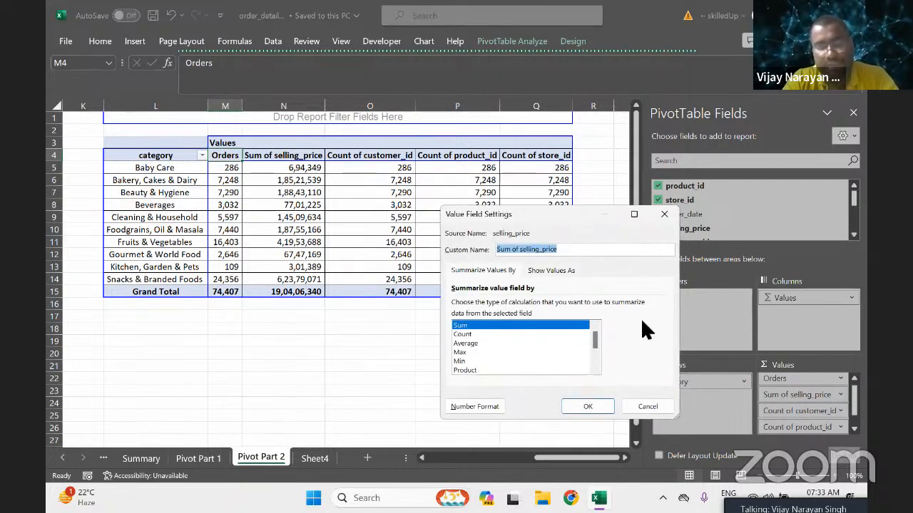
{"action": "type", "text": "GMV"}
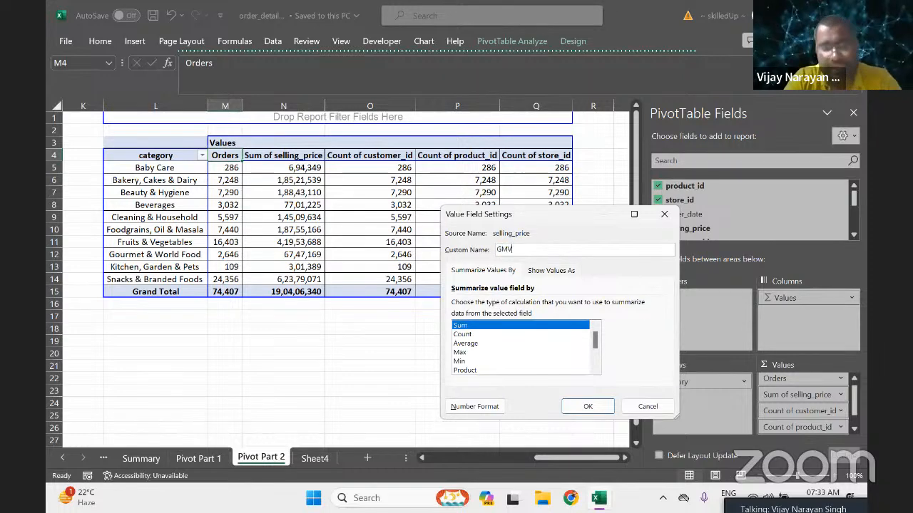
{"action": "key", "text": "Return"}
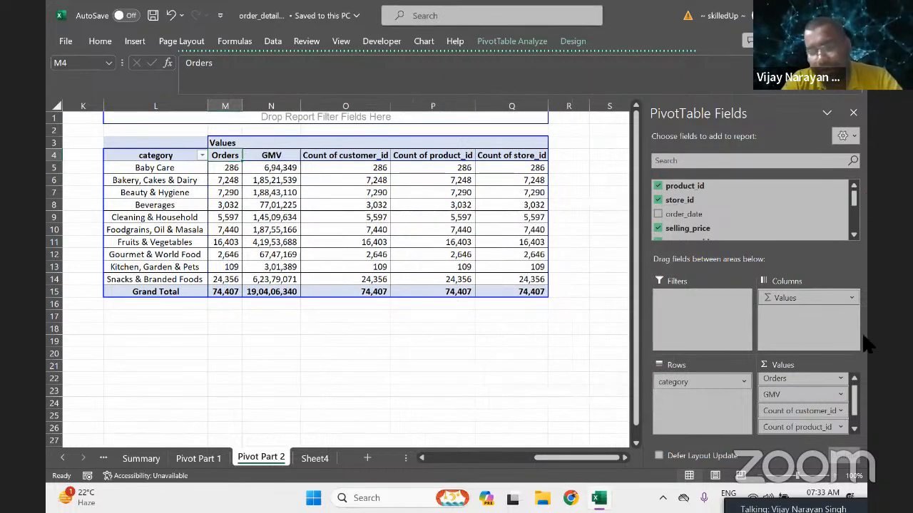
Set the custom name of the Count of customer_id value field to Customers.
{"action": "left_click", "coordinate": [841, 415]}
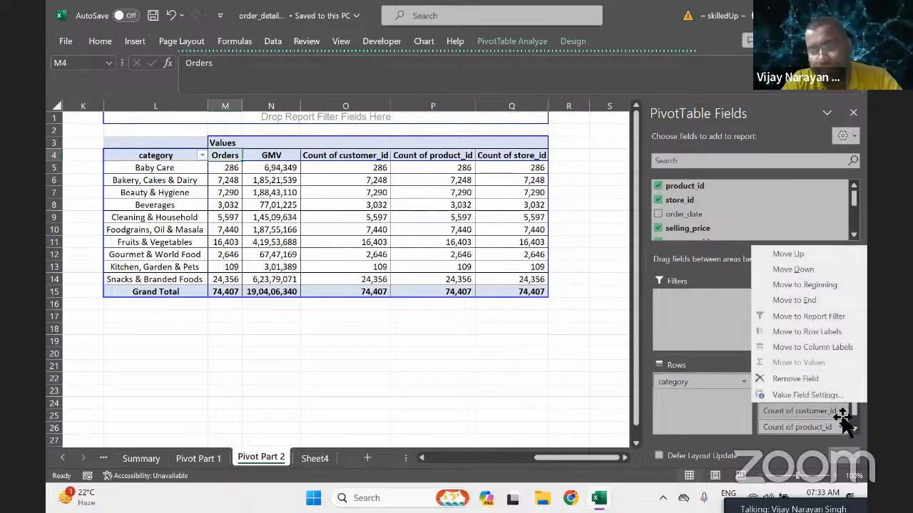
{"action": "left_click", "coordinate": [805, 393]}
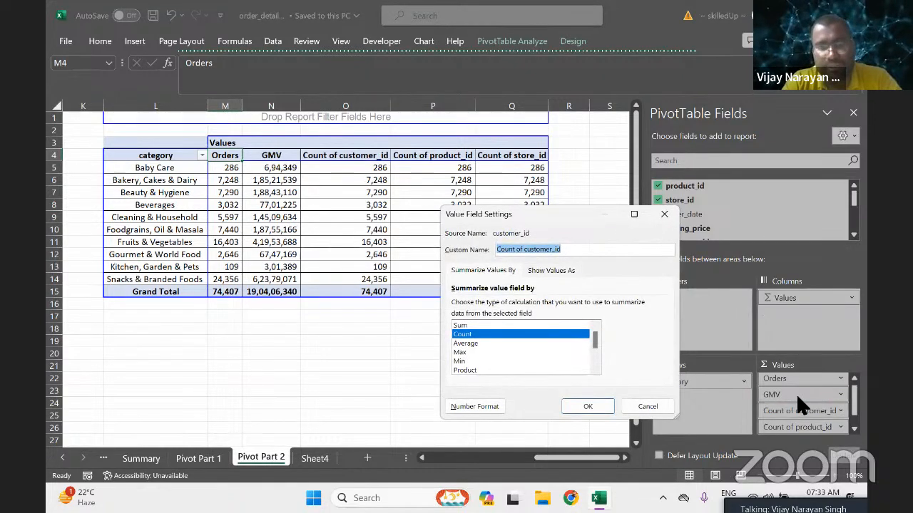
{"action": "type", "text": "Custo"}
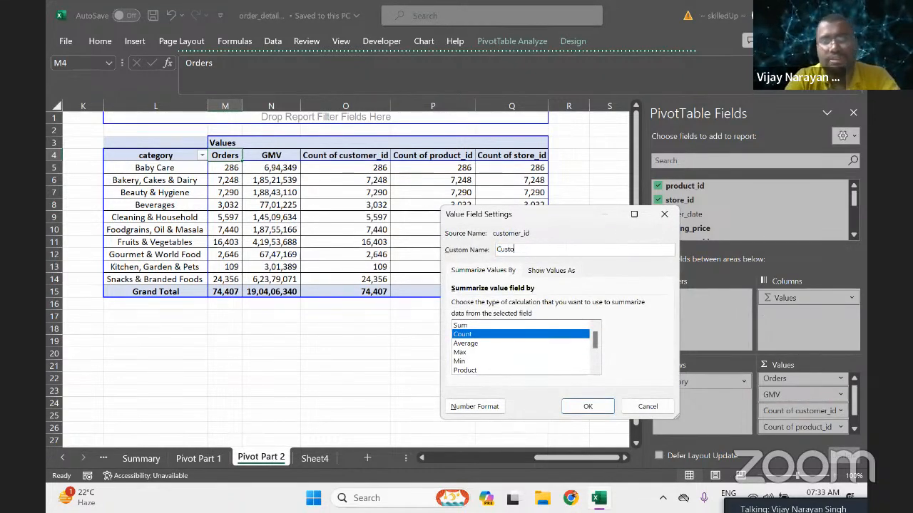
{"action": "type", "text": "mers"}
{"action": "key", "text": "Return"}
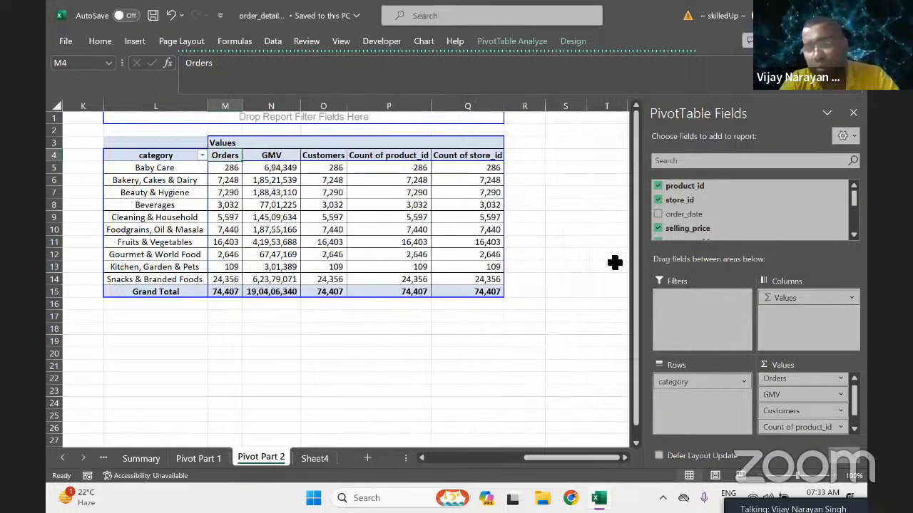
Set the custom name of the Count of product_id value field to Live Products.
{"action": "left_click", "coordinate": [840, 427]}
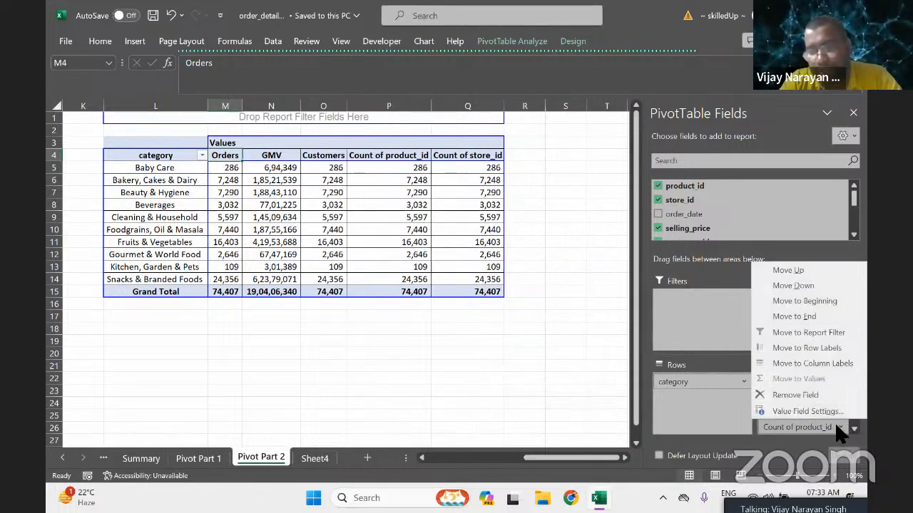
{"action": "left_click", "coordinate": [806, 411]}
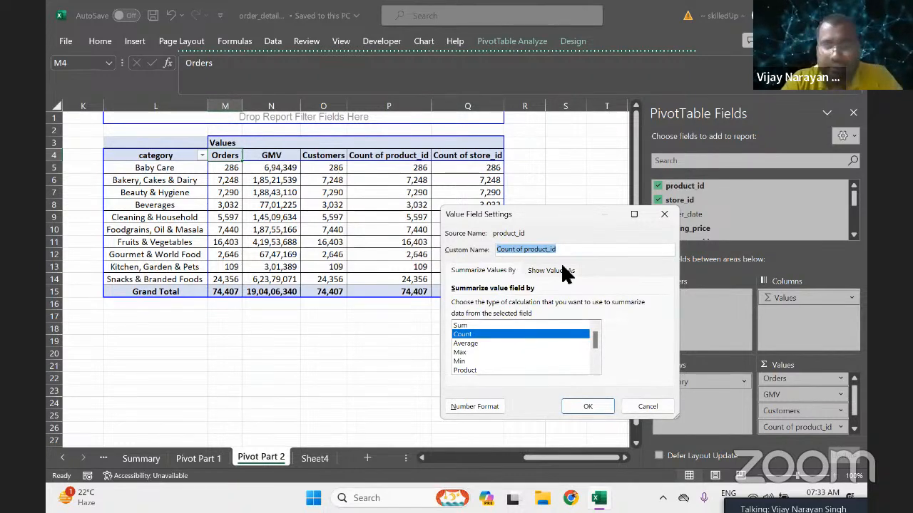
{"action": "type", "text": "Live Pro"}
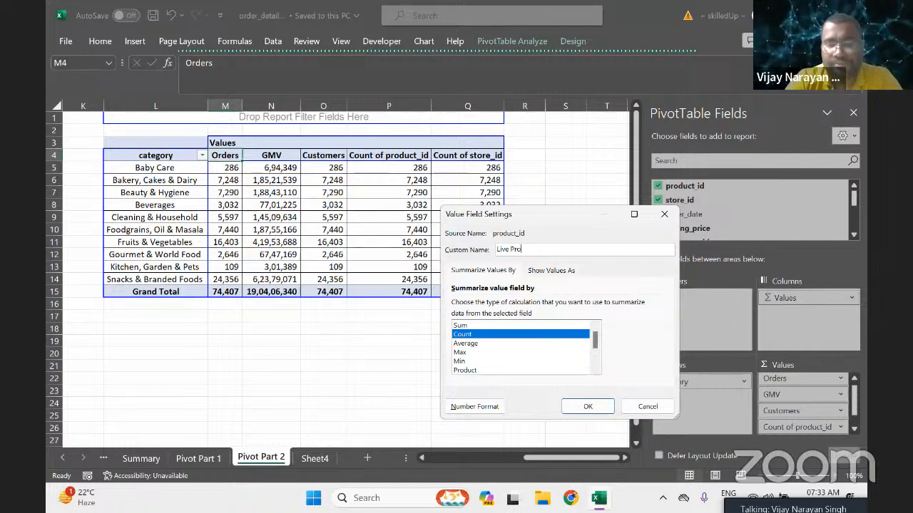
{"action": "type", "text": "ducts"}
{"action": "key", "text": "Return"}
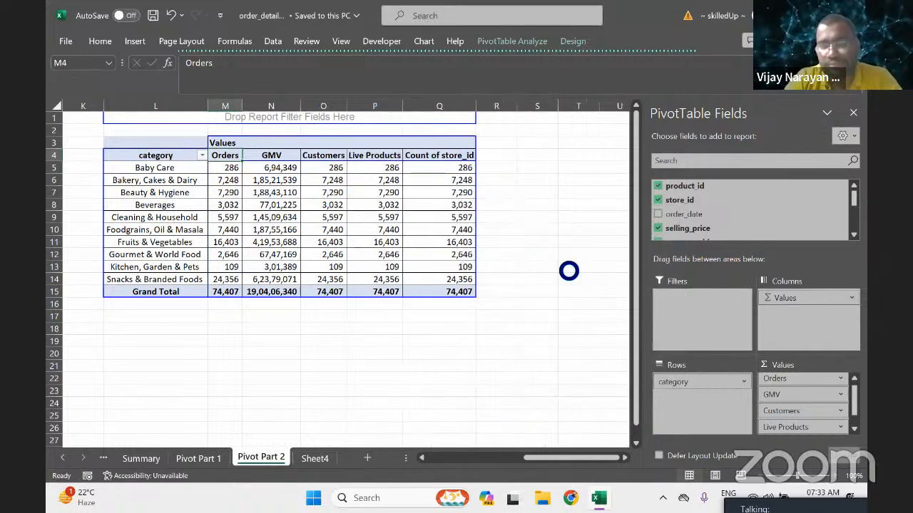
Set the custom name of the Count of store_id value field to Live Stores.
{"action": "left_click", "coordinate": [853, 429]}
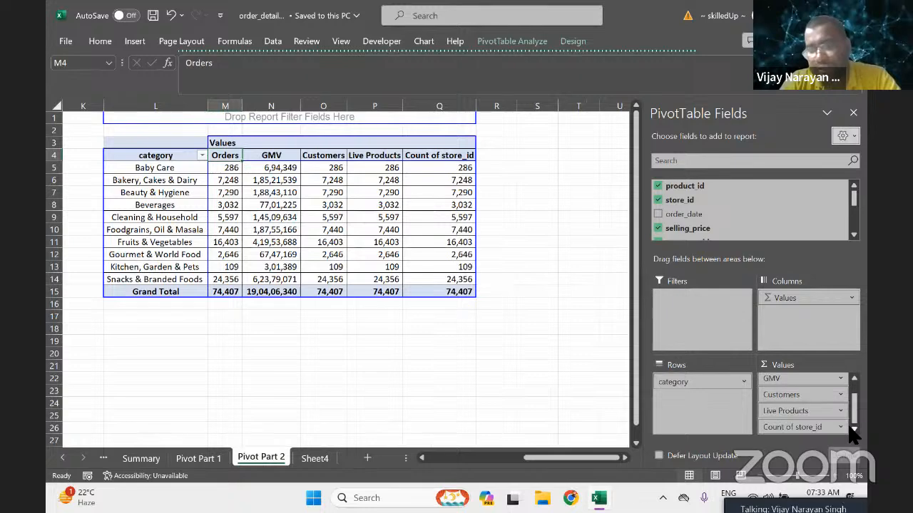
{"action": "left_click", "coordinate": [840, 428]}
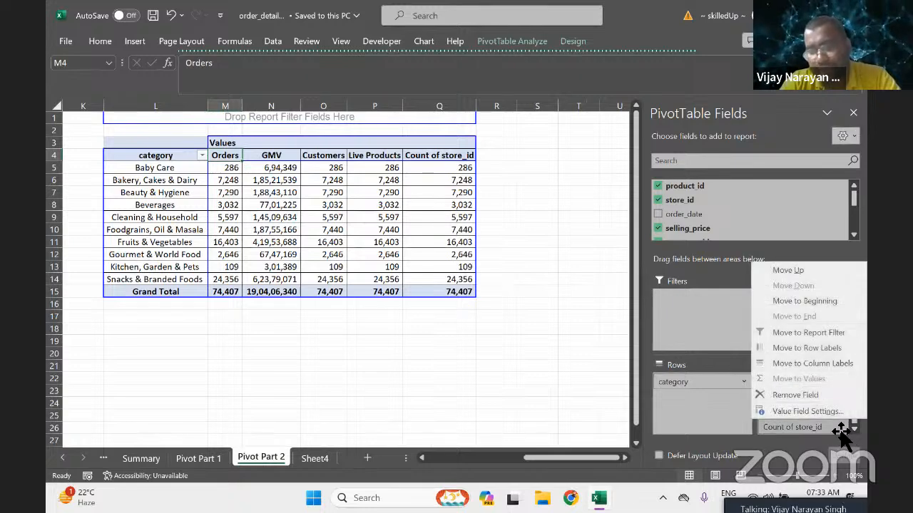
{"action": "left_click", "coordinate": [795, 409]}
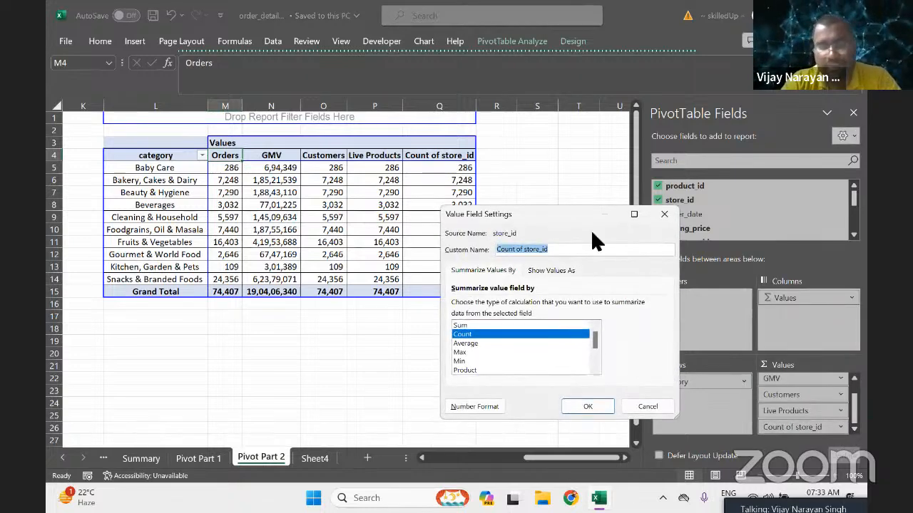
{"action": "type", "text": "Live"}
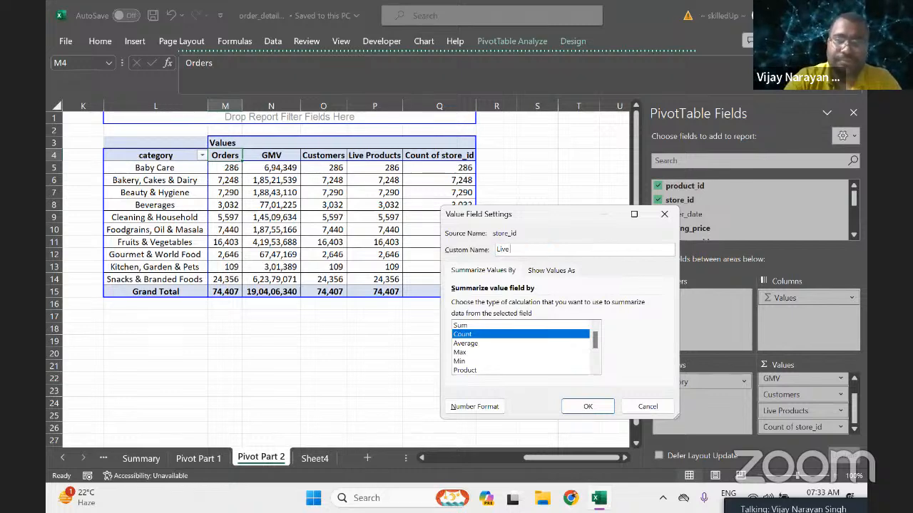
{"action": "type", "text": " Stores"}
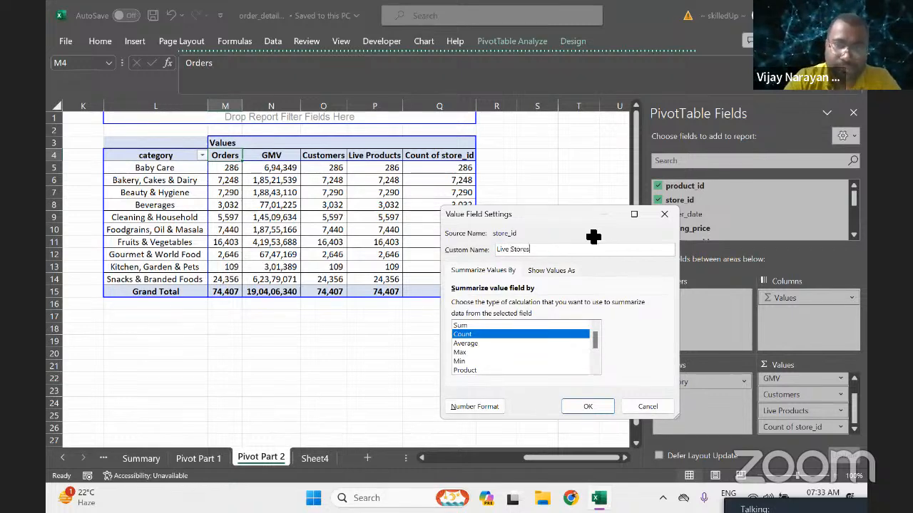
{"action": "key", "text": "Return"}
{"action": "left_click", "coordinate": [338, 243]}
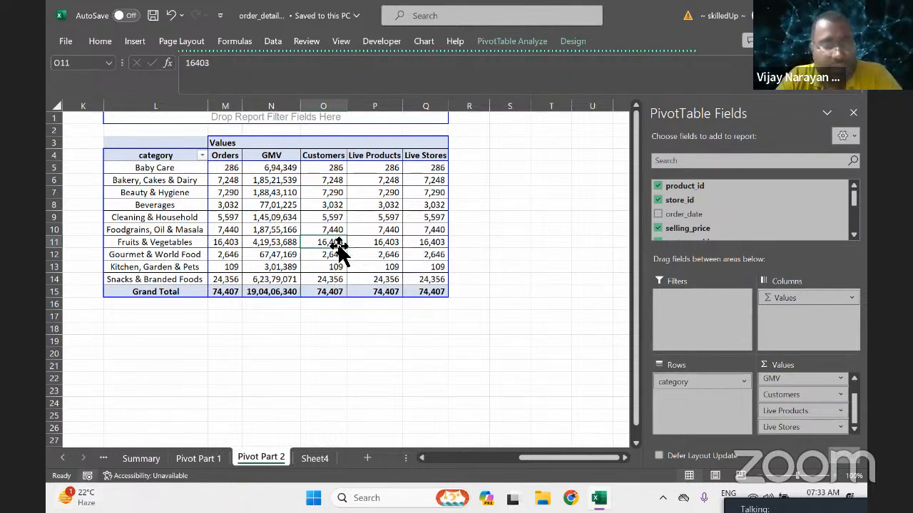
On the order_details_v1 sheet, set the selling_price in cell D10 to 100000.
{"action": "left_click", "coordinate": [65, 460]}
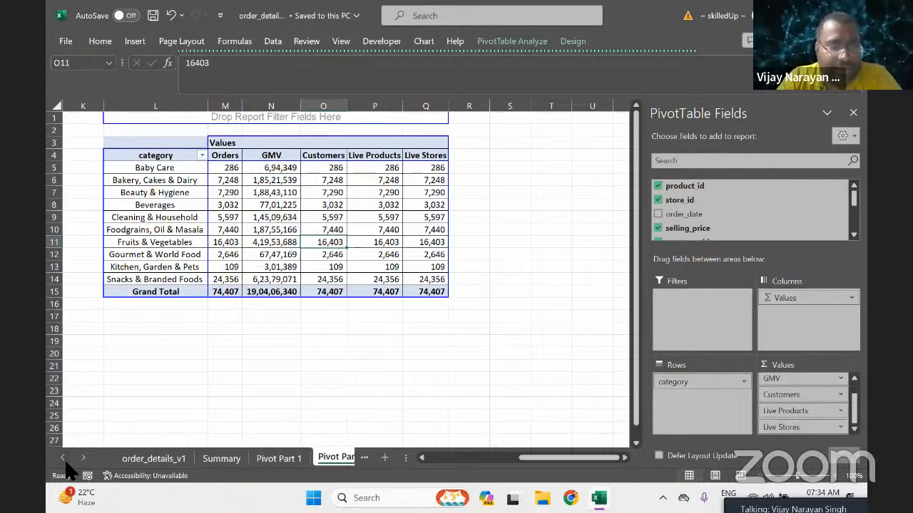
{"action": "left_click", "coordinate": [147, 459]}
{"action": "left_click", "coordinate": [753, 232]}
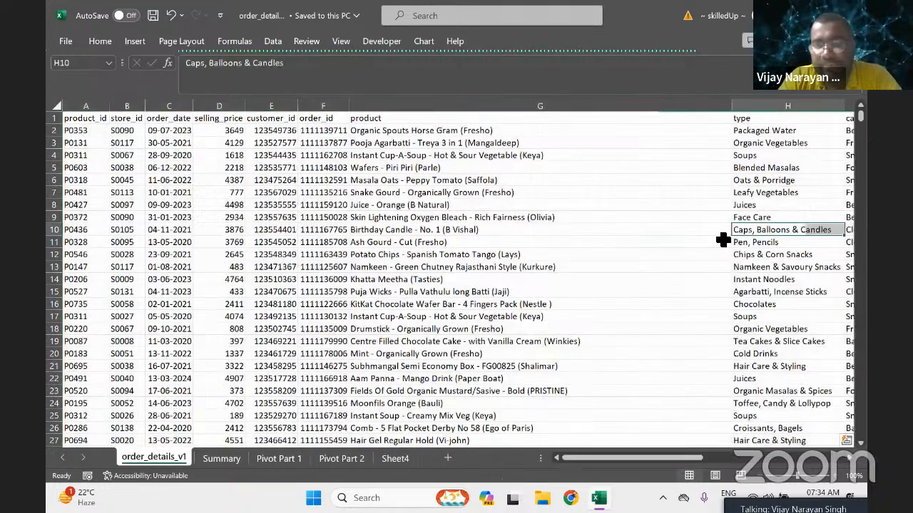
{"action": "key", "text": "Right"}
{"action": "key", "text": "Right"}
{"action": "key", "text": "Right"}
{"action": "key", "text": "Right"}
{"action": "key", "text": "Left"}
{"action": "key", "text": "Left"}
{"action": "key", "text": "Left"}
{"action": "key", "text": "Left"}
{"action": "key", "text": "Left"}
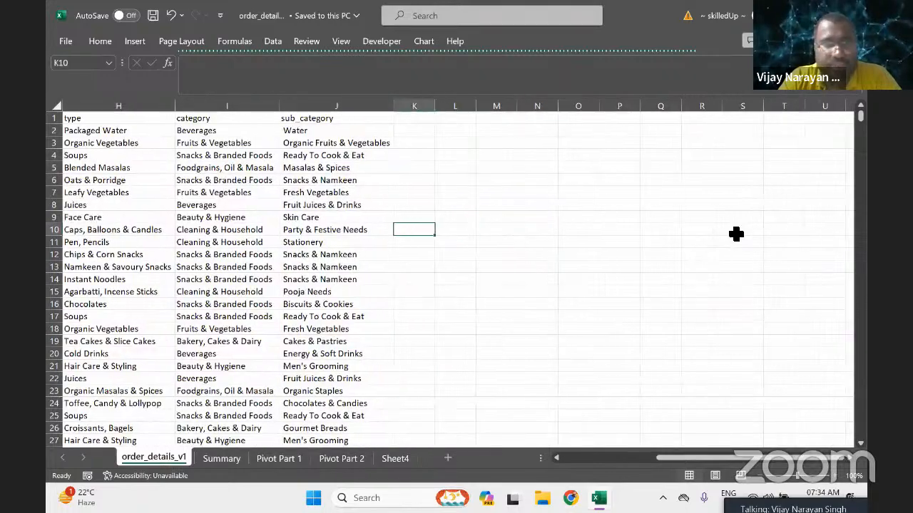
{"action": "key", "text": "Left"}
{"action": "key", "text": "Left"}
{"action": "key", "text": "Left"}
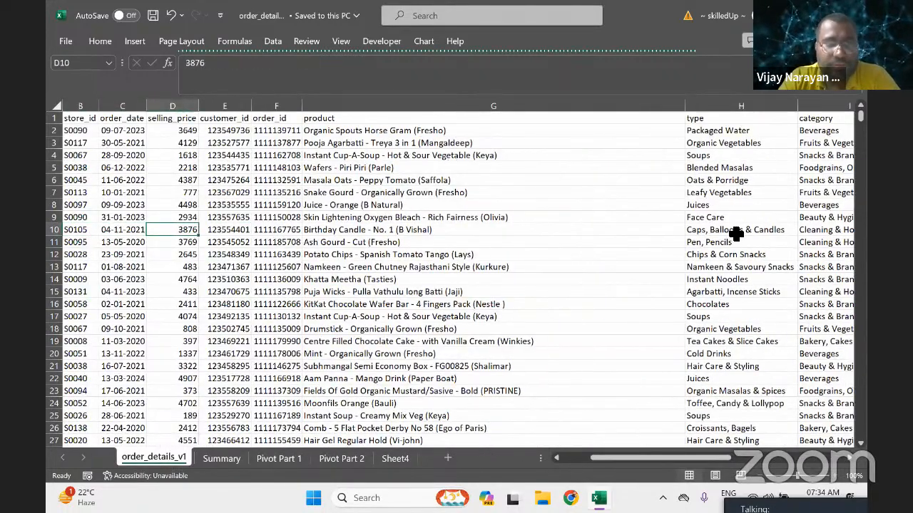
{"action": "type", "text": "100"}
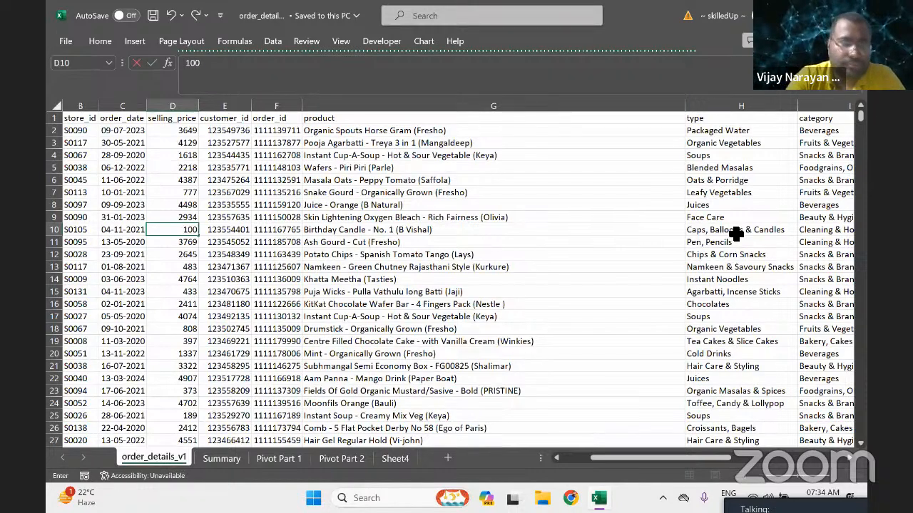
{"action": "type", "text": "000"}
{"action": "key", "text": "Return"}
Select the selling_price cells from D10 down to D15.
{"action": "key", "text": "Up"}
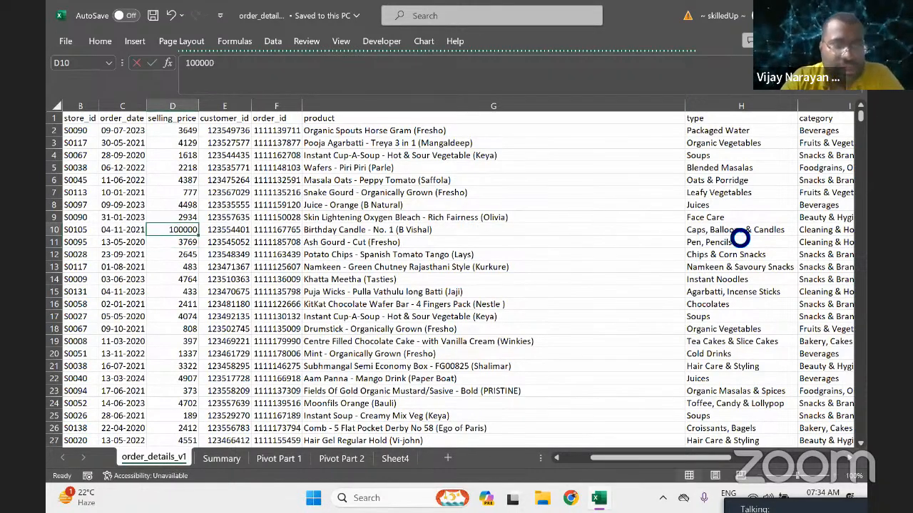
{"action": "key", "text": "shift+Down"}
{"action": "key", "text": "shift+Down"}
{"action": "key", "text": "shift+Down"}
{"action": "key", "text": "shift+Down"}
{"action": "key", "text": "shift+Down"}
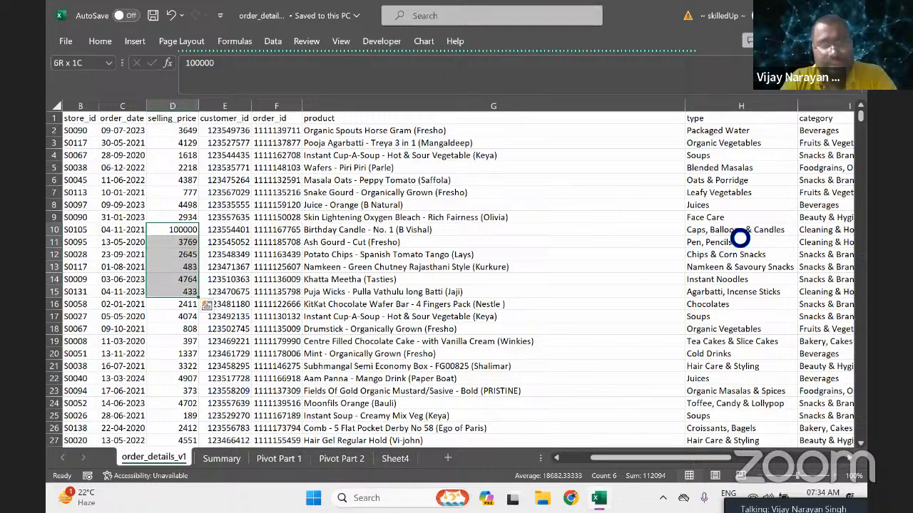
Fill selling_price cells D10:D15 with 100000 and refresh the category pivot table on the Pivot Part 2 sheet.
{"action": "key", "text": "ctrl+d"}
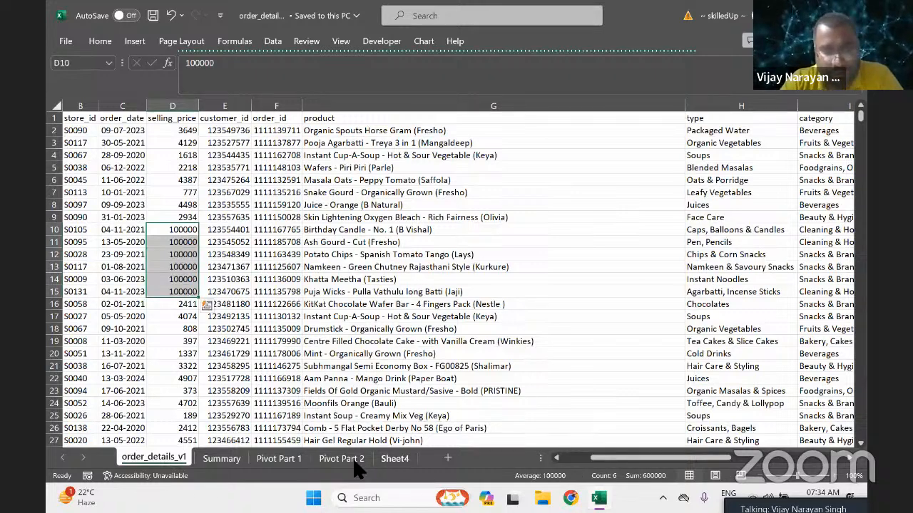
{"action": "left_click", "coordinate": [394, 460]}
{"action": "left_click", "coordinate": [350, 461]}
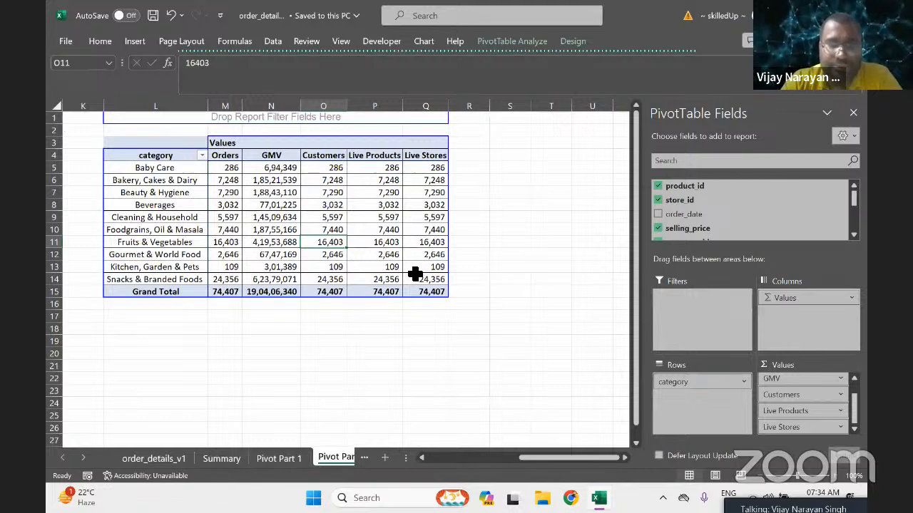
{"action": "right_click", "coordinate": [327, 239]}
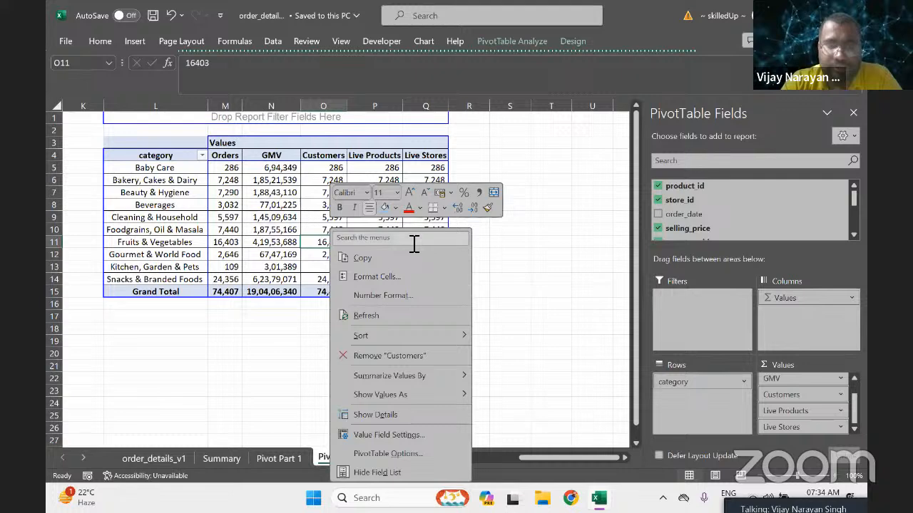
{"action": "left_click", "coordinate": [363, 316]}
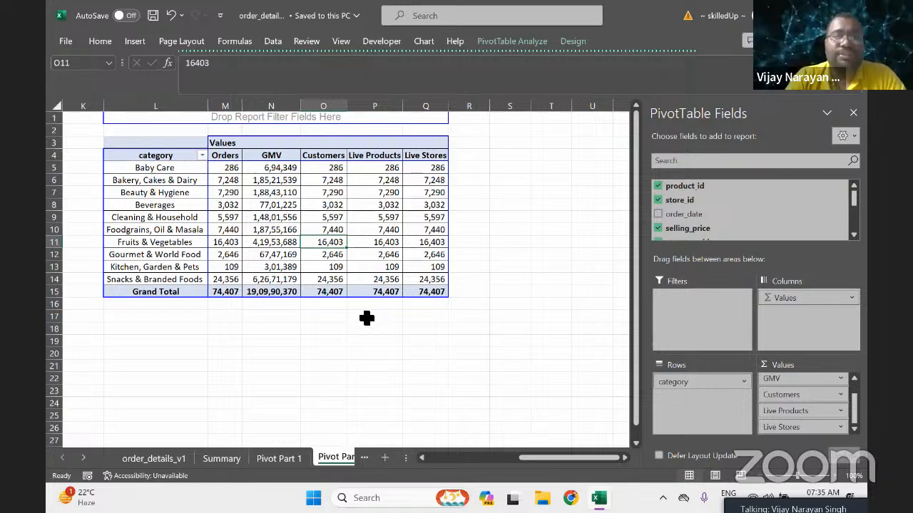
Copy the formatted category pivot table in L3:Q15 and paste the copy starting at cell T3.
{"action": "key", "text": "ctrl+Up"}
{"action": "key", "text": "ctrl+a"}
{"action": "key", "text": "ctrl+c"}
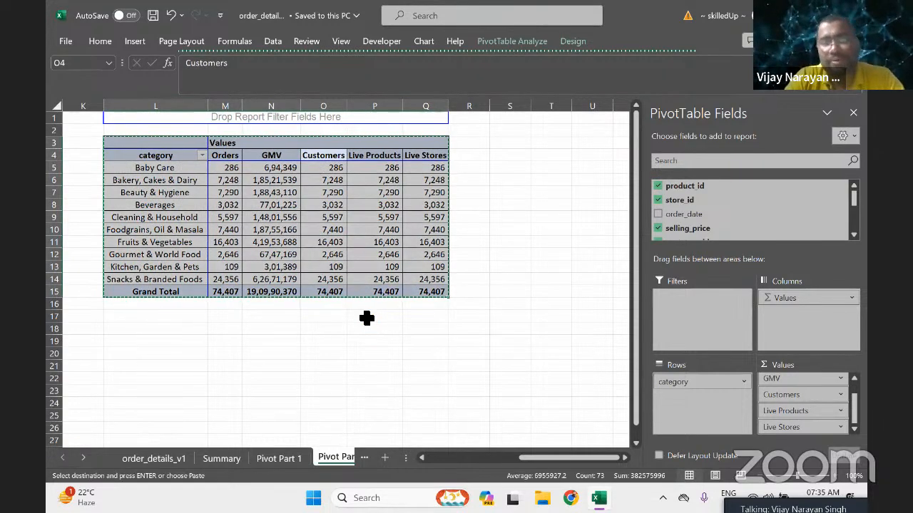
{"action": "key", "text": "Right"}
{"action": "key", "text": "Right"}
{"action": "key", "text": "Right"}
{"action": "key", "text": "Right"}
{"action": "key", "text": "Up"}
{"action": "key", "text": "Right"}
{"action": "key", "text": "ctrl+v"}
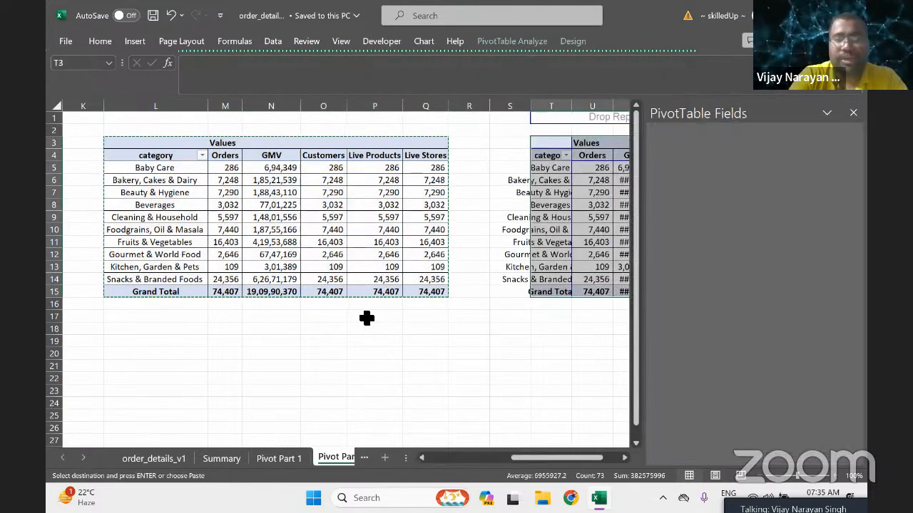
Convert the pivot table copy at T3 to plain values in place.
{"action": "key", "text": "Right"}
{"action": "key", "text": "Right"}
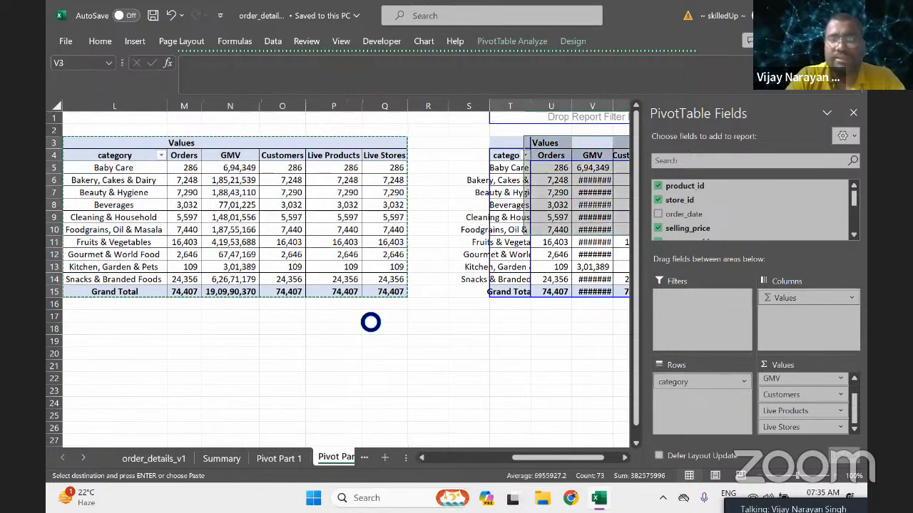
{"action": "key", "text": "ctrl+a"}
{"action": "key", "text": "ctrl+c"}
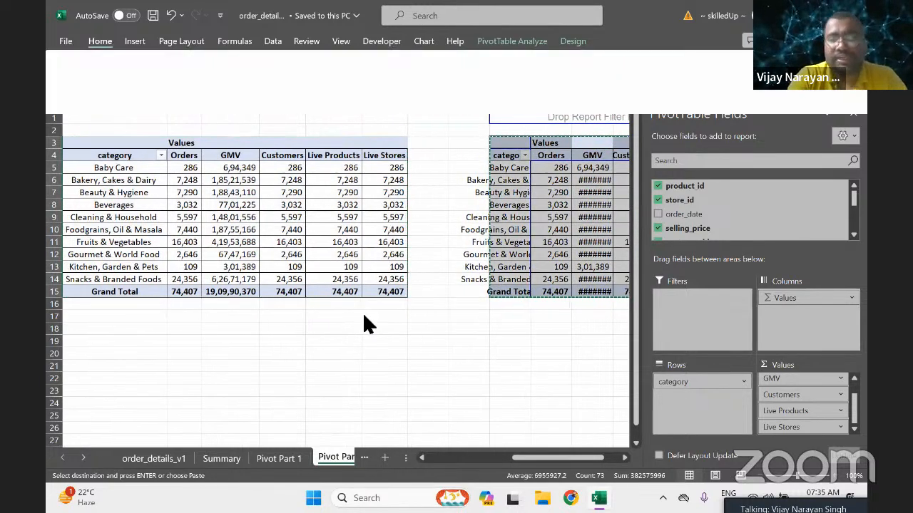
{"action": "key", "text": "v"}
{"action": "key", "text": "v"}
{"action": "key", "text": "Right"}
{"action": "key", "text": "Down"}
{"action": "key", "text": "Up"}
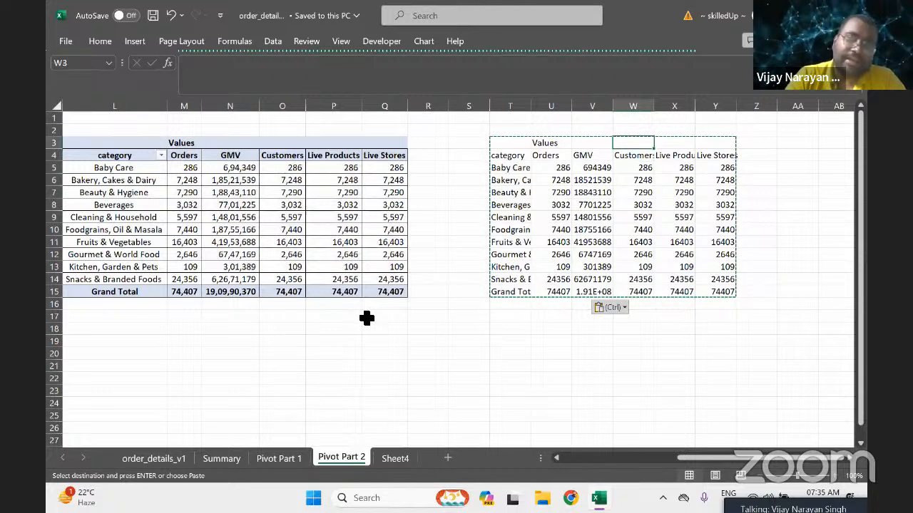
Clear the leftover Values label from cell U3 above the pasted table.
{"action": "key", "text": "Left"}
{"action": "key", "text": "Left"}
{"action": "key", "text": "Delete"}
Make the pasted table's header row T4:Y4 bold and give it a light blue fill.
{"action": "key", "text": "Down"}
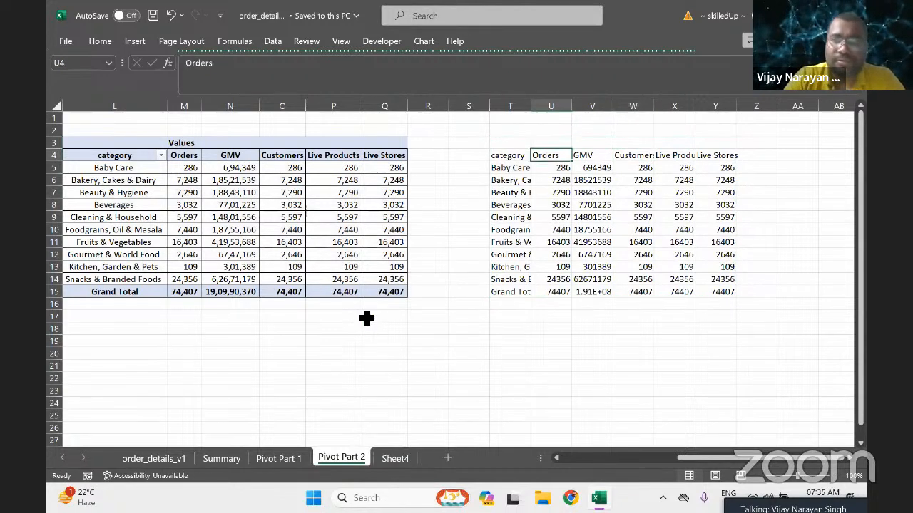
{"action": "key", "text": "Left"}
{"action": "key", "text": "ctrl+shift+Right"}
{"action": "key", "text": "ctrl+b"}
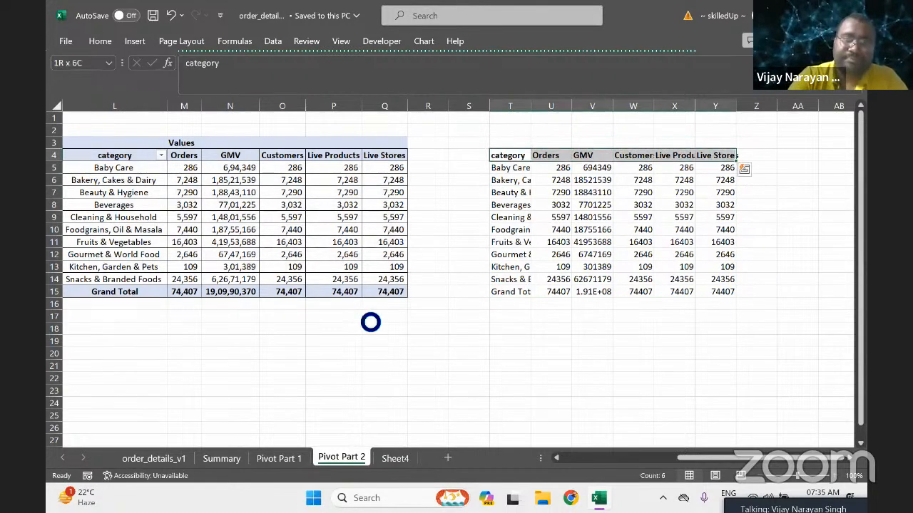
{"action": "left_click", "coordinate": [99, 41]}
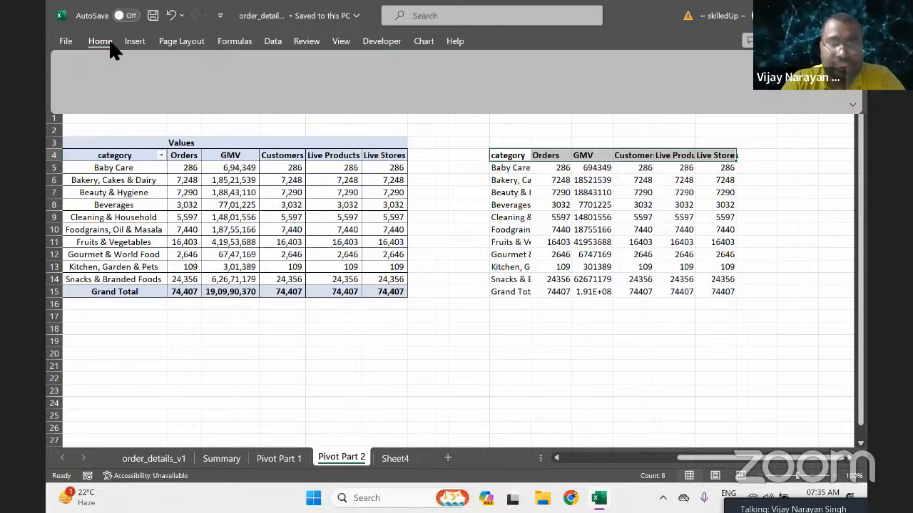
{"action": "left_click", "coordinate": [222, 87]}
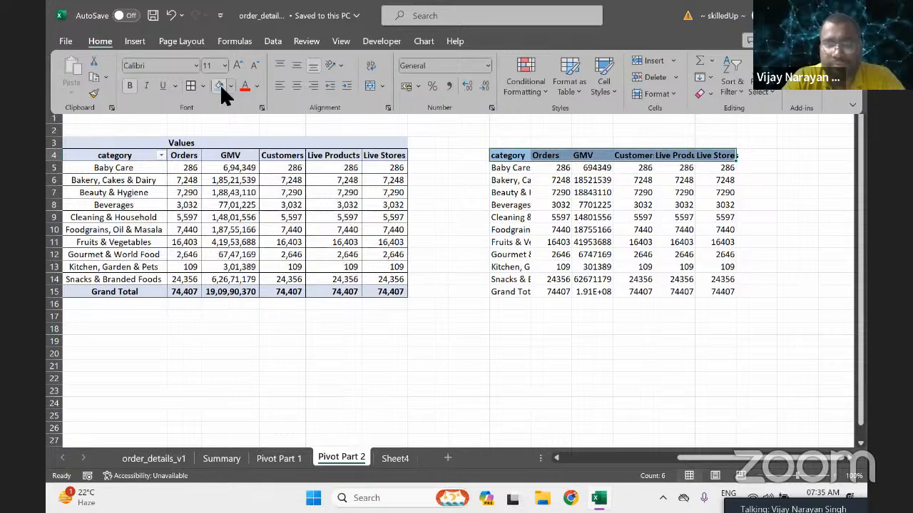
Give the Grand Total row T15:Y15 of the pasted table the same light blue fill.
{"action": "left_click", "coordinate": [512, 293]}
{"action": "left_click", "coordinate": [514, 294]}
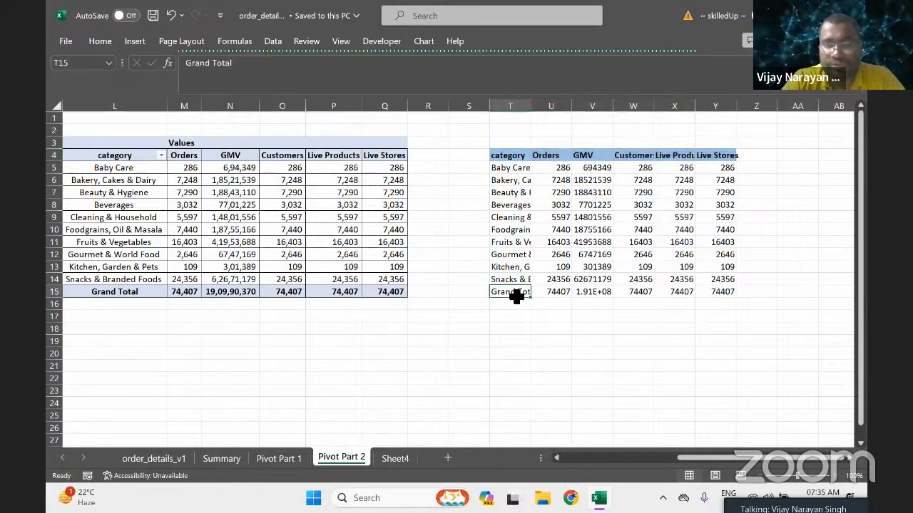
{"action": "key", "text": "ctrl+shift+Right"}
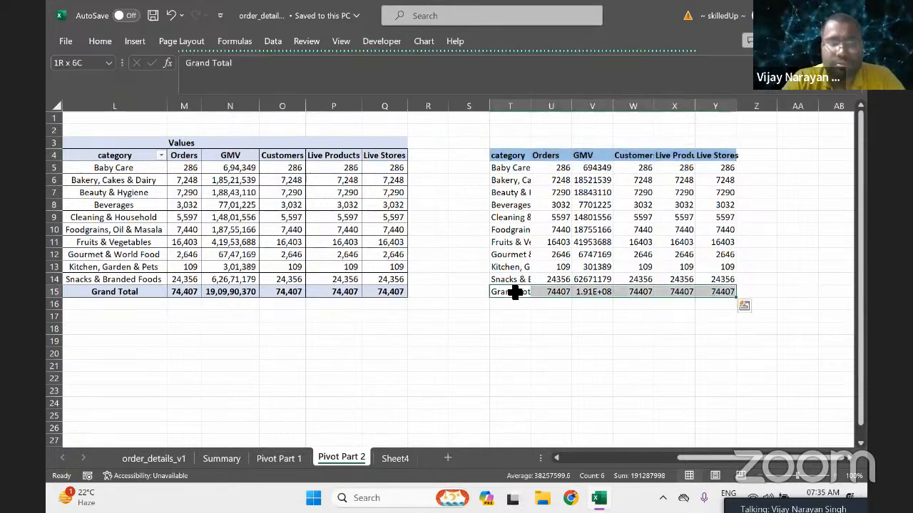
{"action": "left_click", "coordinate": [113, 41]}
{"action": "left_click", "coordinate": [219, 86]}
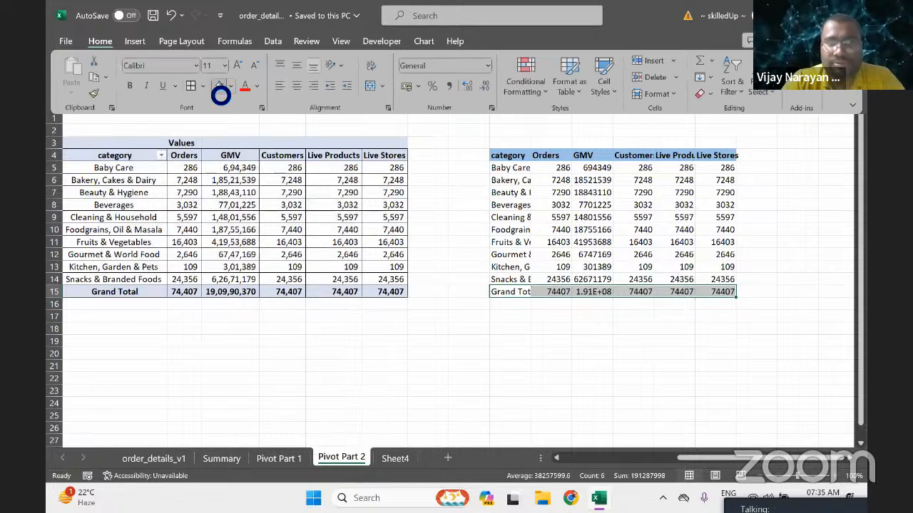
{"action": "left_click", "coordinate": [546, 160]}
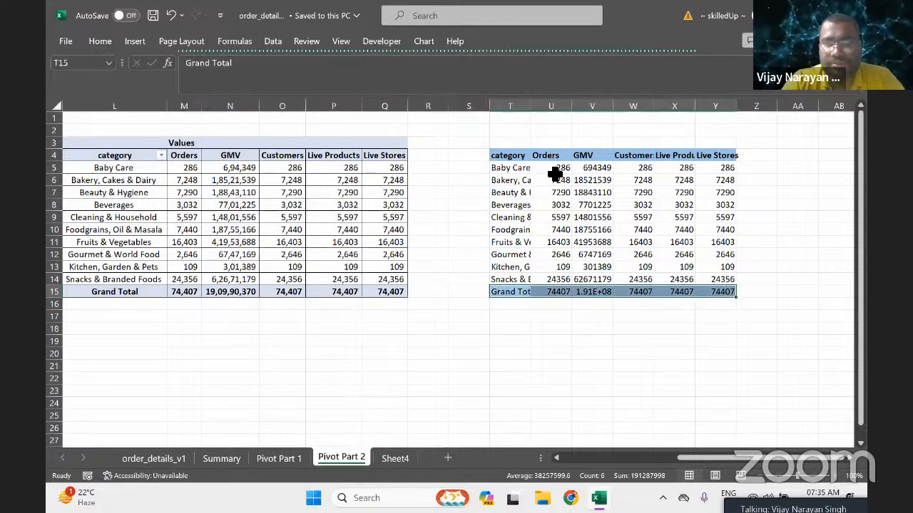
Add borders to the numeric cells U5:Y15 and format them in comma style without decimals.
{"action": "left_click", "coordinate": [551, 170]}
{"action": "left_click_drag", "start_coordinate": [554, 171], "coordinate": [704, 293]}
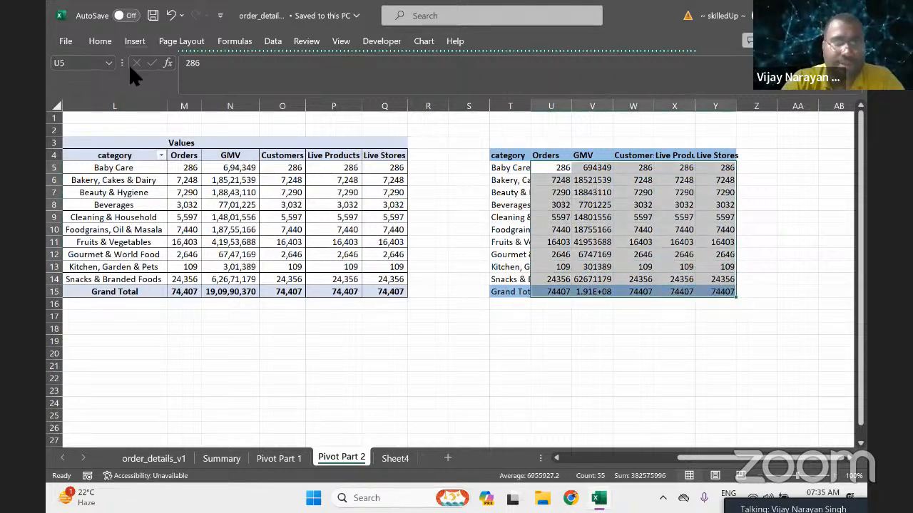
{"action": "left_click", "coordinate": [100, 41]}
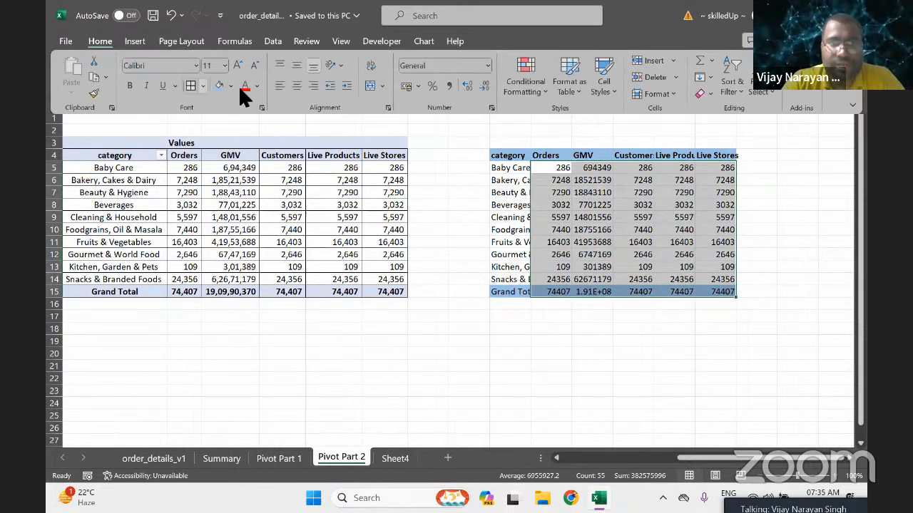
{"action": "left_click", "coordinate": [191, 85]}
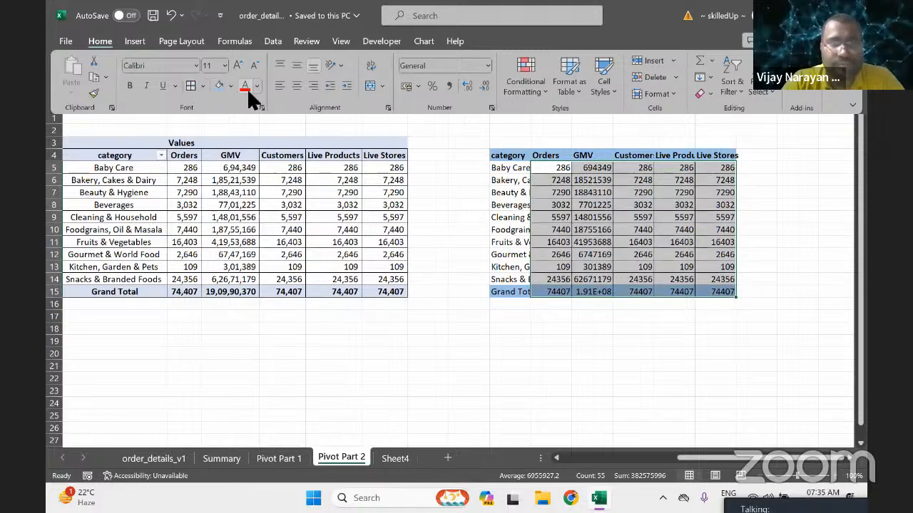
{"action": "left_click", "coordinate": [445, 85]}
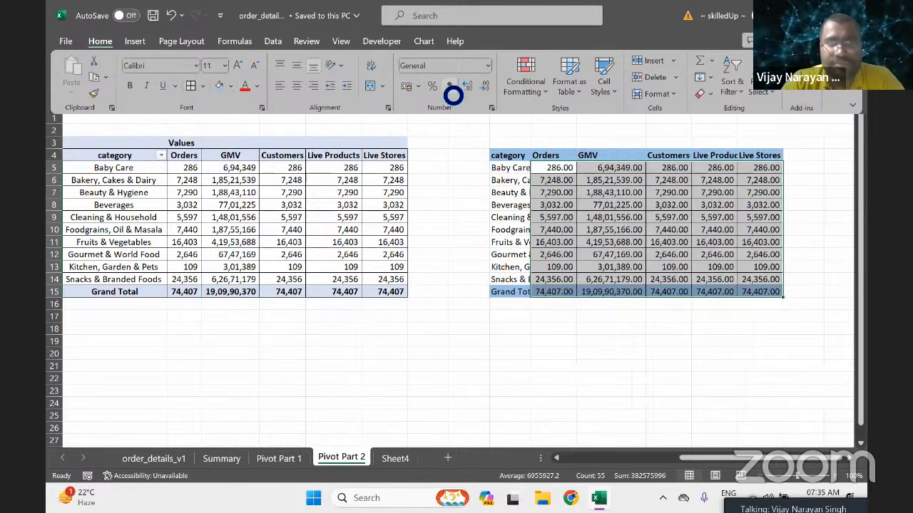
{"action": "double_click", "coordinate": [484, 86]}
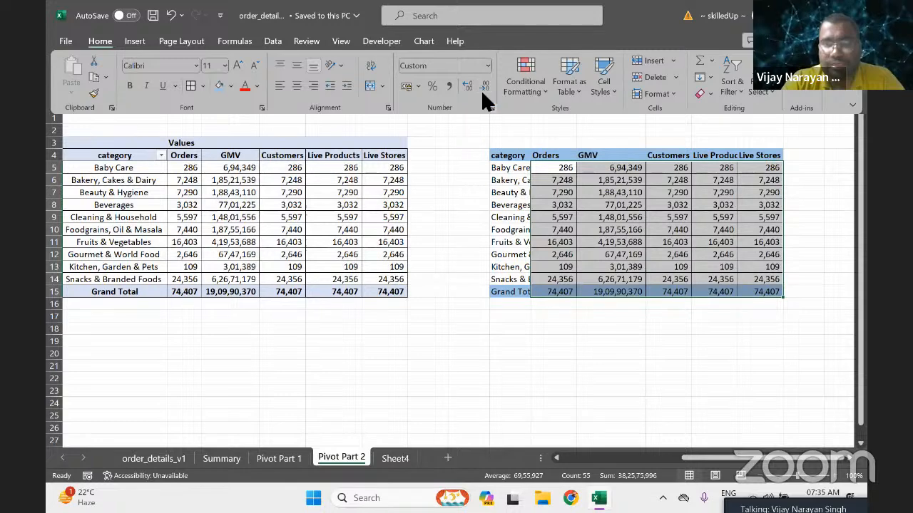
Keep the ribbon permanently expanded and collapse the formula bar to a single line.
{"action": "left_click", "coordinate": [548, 216]}
{"action": "left_click", "coordinate": [550, 219]}
{"action": "key", "text": "ctrl+a"}
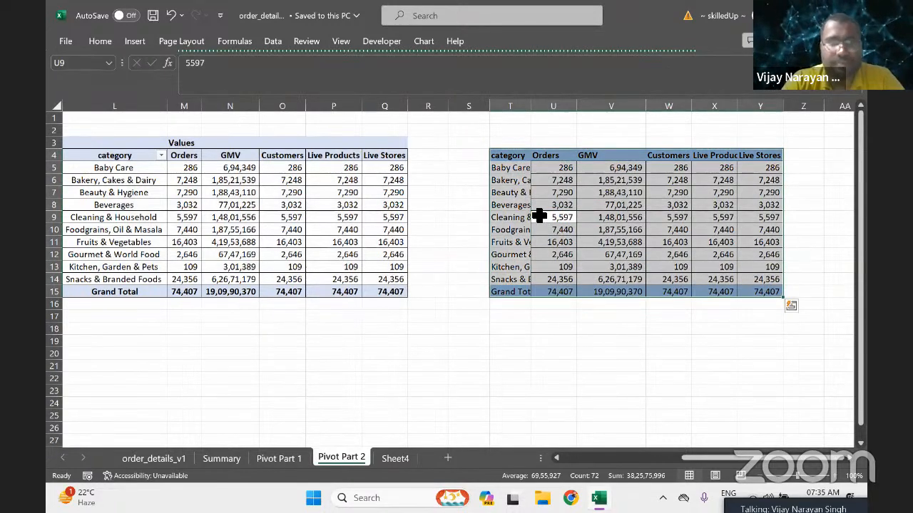
{"action": "double_click", "coordinate": [113, 35]}
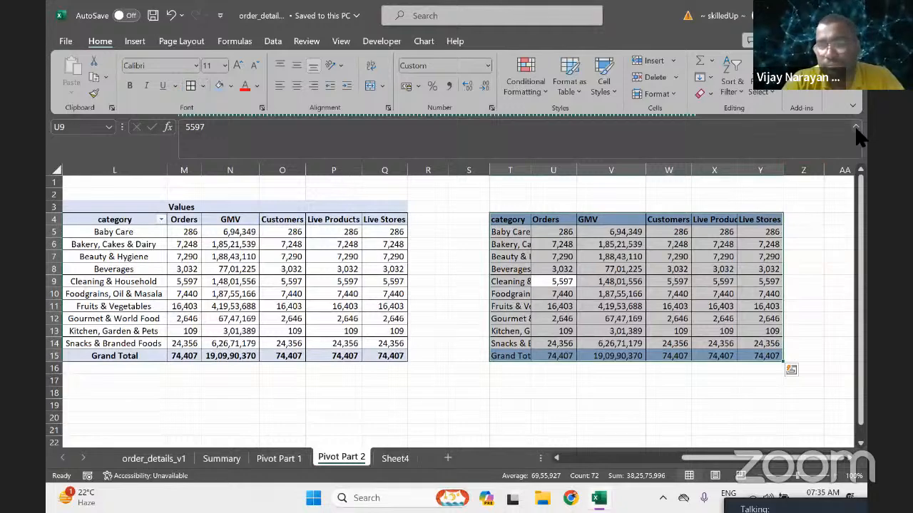
{"action": "left_click", "coordinate": [854, 125]}
{"action": "left_click", "coordinate": [699, 365]}
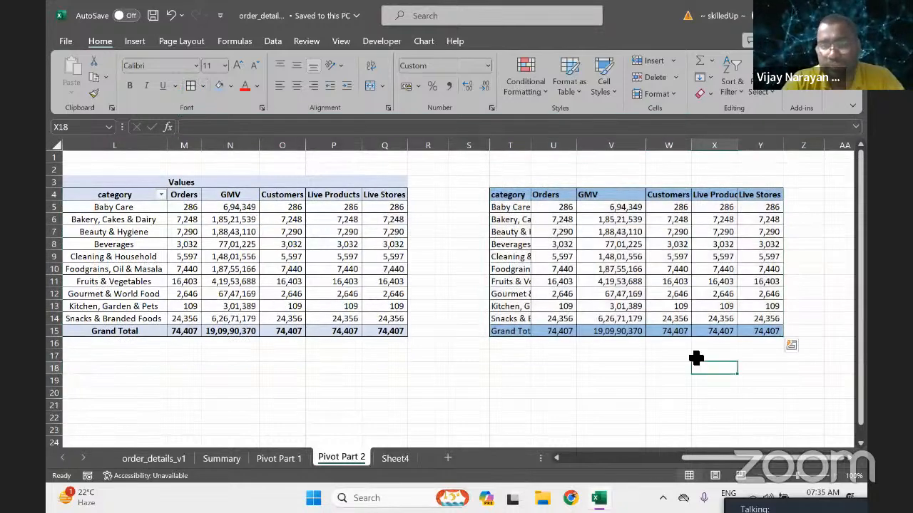
AutoFit the column widths of the whole pasted table in columns T to Y.
{"action": "left_click", "coordinate": [599, 245]}
{"action": "key", "text": "ctrl+a"}
{"action": "key", "text": "alt+o"}
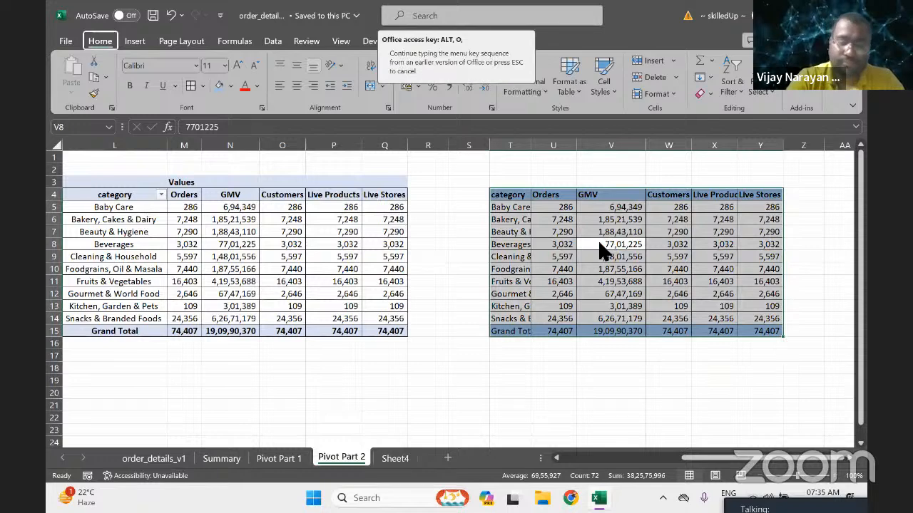
{"action": "key", "text": "c"}
{"action": "key", "text": "a"}
Change the header in cell T4 of the pasted table to Category.
{"action": "key", "text": "Left"}
{"action": "key", "text": "Left"}
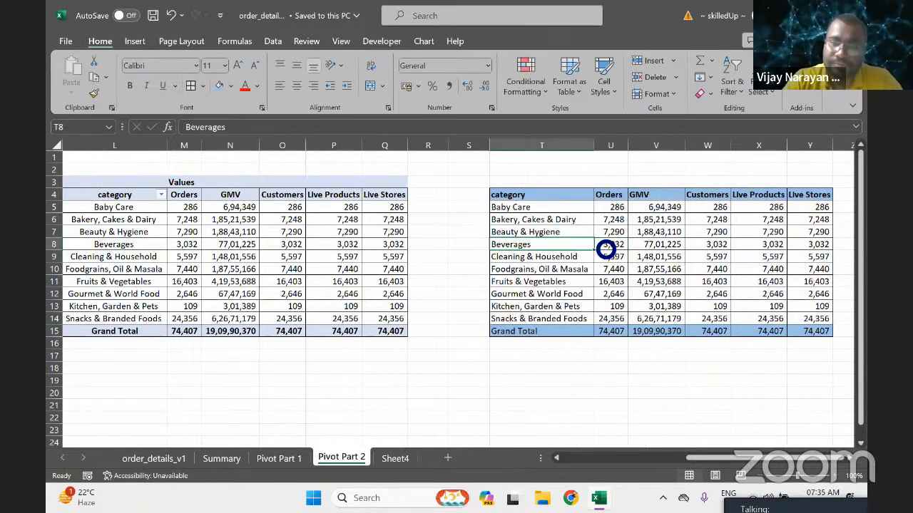
{"action": "key", "text": "Up"}
{"action": "key", "text": "Up"}
{"action": "key", "text": "Up"}
{"action": "key", "text": "Up"}
{"action": "type", "text": "Cat"}
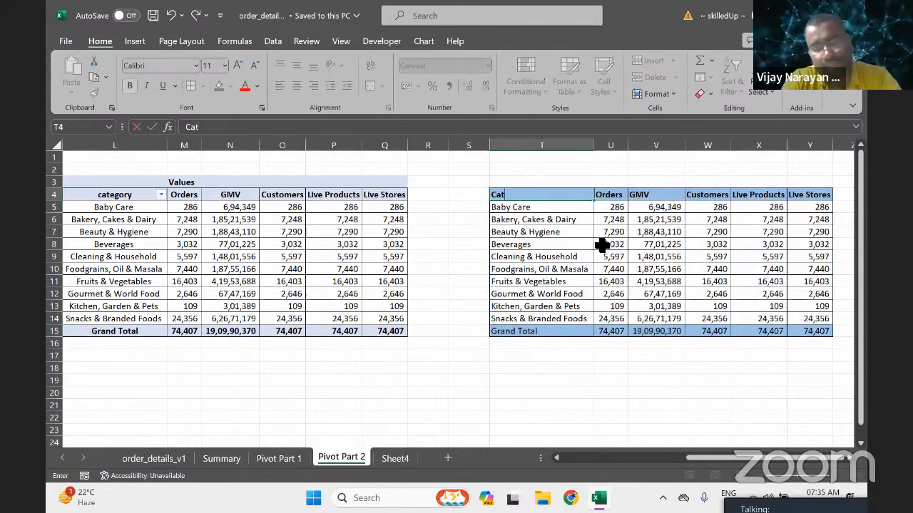
{"action": "type", "text": "eogyr"}
{"action": "key", "text": "BackSpace"}
{"action": "key", "text": "BackSpace"}
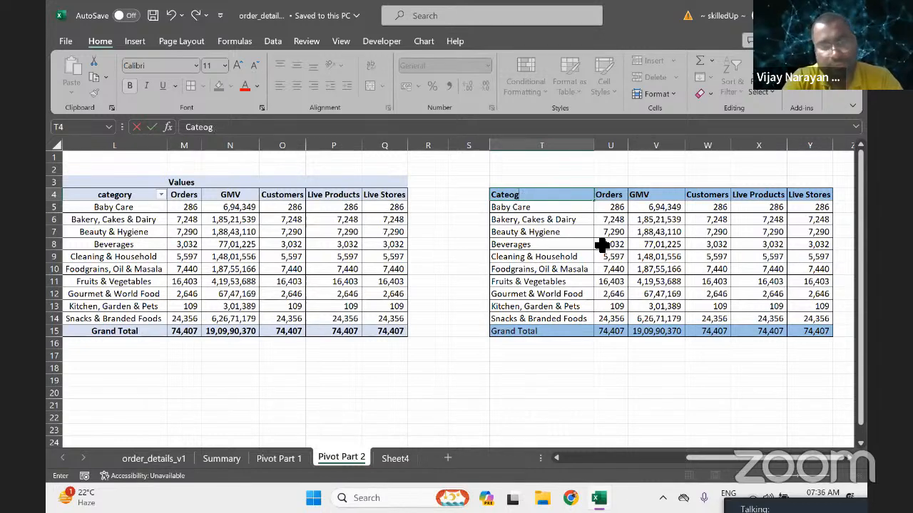
{"action": "key", "text": "BackSpace"}
{"action": "key", "text": "BackSpace"}
{"action": "key", "text": "BackSpace"}
{"action": "type", "text": "egory"}
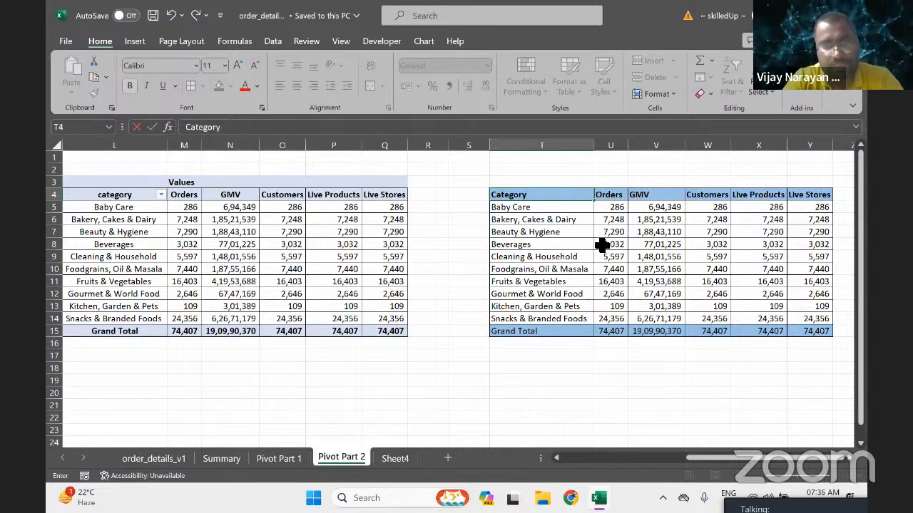
{"action": "key", "text": "Return"}
Center the contents of the whole pasted table T4:Y15 horizontally.
{"action": "key", "text": "ctrl+a"}
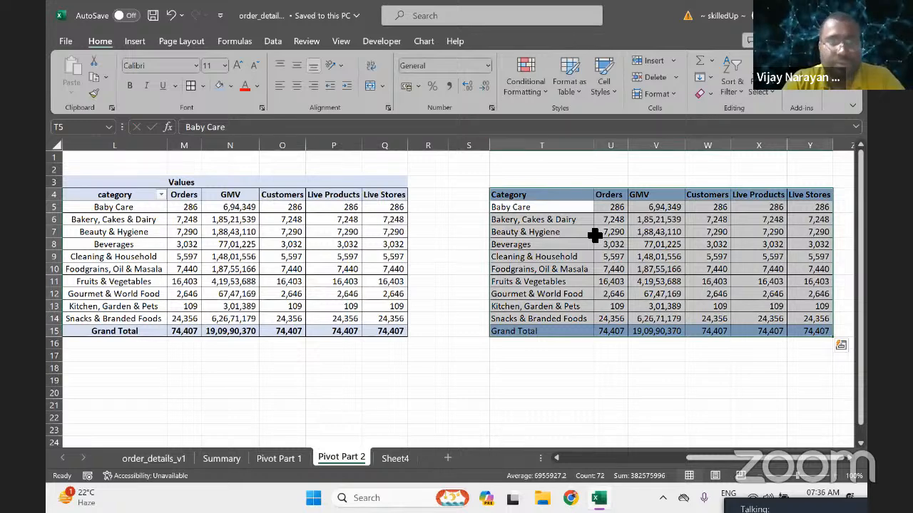
{"action": "left_click", "coordinate": [295, 82]}
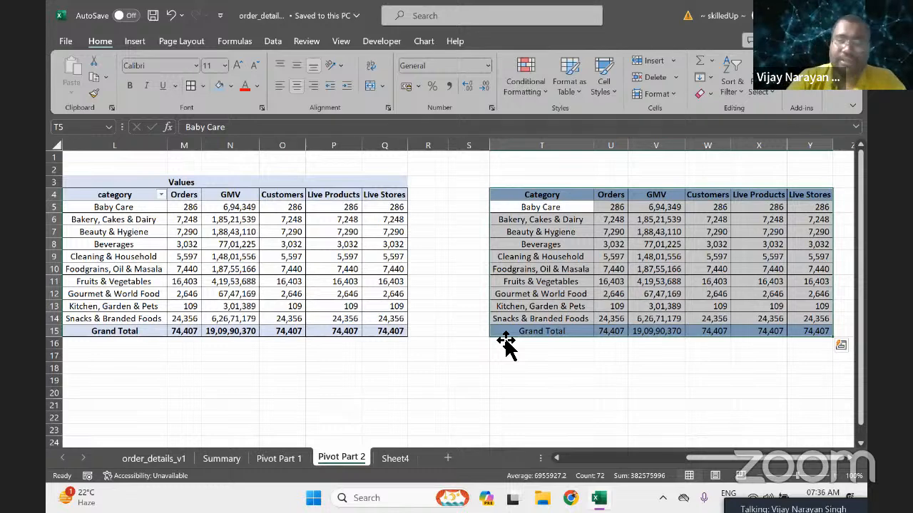
{"action": "left_click", "coordinate": [361, 370]}
Copy the original category pivot table in A3:F14 on the Pivot Part 2 sheet.
{"action": "key", "text": "Left"}
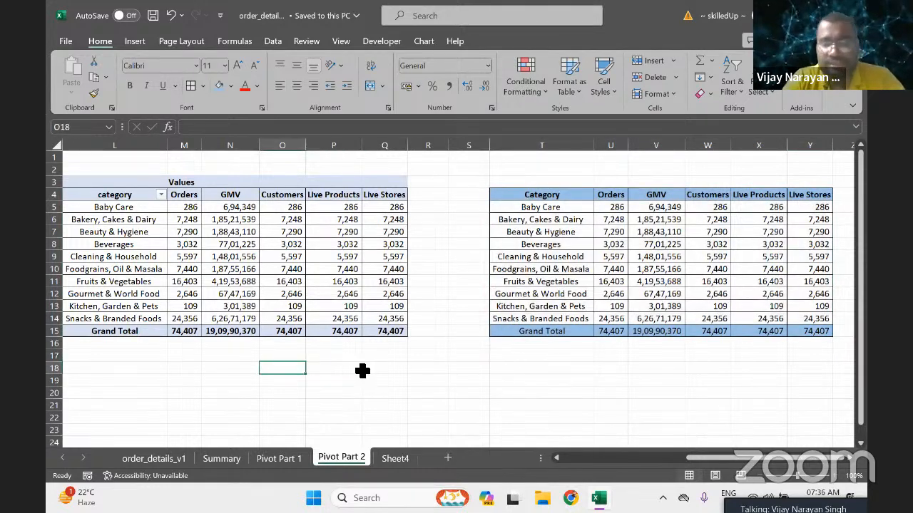
{"action": "key", "text": "Left"}
{"action": "key", "text": "Left"}
{"action": "key", "text": "Left"}
{"action": "key", "text": "Left"}
{"action": "key", "text": "Left"}
{"action": "key", "text": "Left"}
{"action": "key", "text": "Left"}
{"action": "key", "text": "Left"}
{"action": "key", "text": "Left"}
{"action": "key", "text": "Left"}
{"action": "key", "text": "Left"}
{"action": "key", "text": "Left"}
{"action": "key", "text": "Left"}
{"action": "key", "text": "Left"}
{"action": "key", "text": "ctrl+Up"}
{"action": "key", "text": "ctrl+Up"}
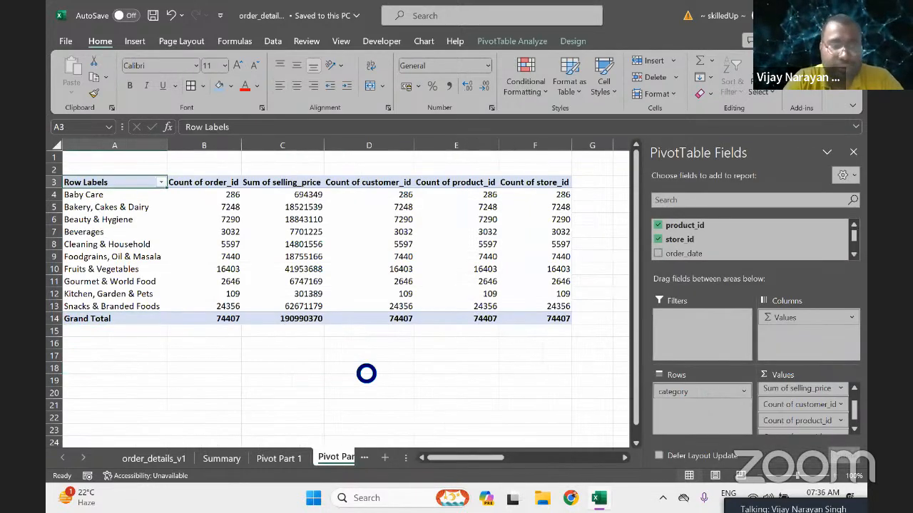
{"action": "key", "text": "ctrl+shift+Down"}
{"action": "key", "text": "ctrl+shift+Right"}
{"action": "key", "text": "ctrl+c"}
Paste the copied pivot table below the original, starting at cell A22.
{"action": "key", "text": "Down"}
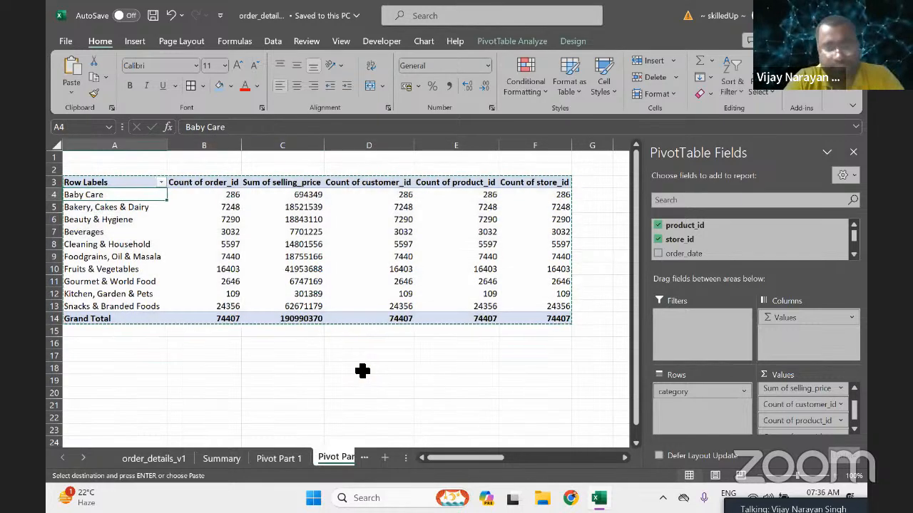
{"action": "key", "text": "Down"}
{"action": "key", "text": "Down"}
{"action": "key", "text": "Down"}
{"action": "key", "text": "Down"}
{"action": "key", "text": "Down"}
{"action": "key", "text": "Down"}
{"action": "key", "text": "Down"}
{"action": "key", "text": "Down"}
{"action": "key", "text": "Down"}
{"action": "key", "text": "Down"}
{"action": "key", "text": "Down"}
{"action": "key", "text": "Down"}
{"action": "key", "text": "Down"}
{"action": "key", "text": "Down"}
{"action": "key", "text": "Down"}
{"action": "key", "text": "Down"}
{"action": "key", "text": "Down"}
{"action": "key", "text": "Down"}
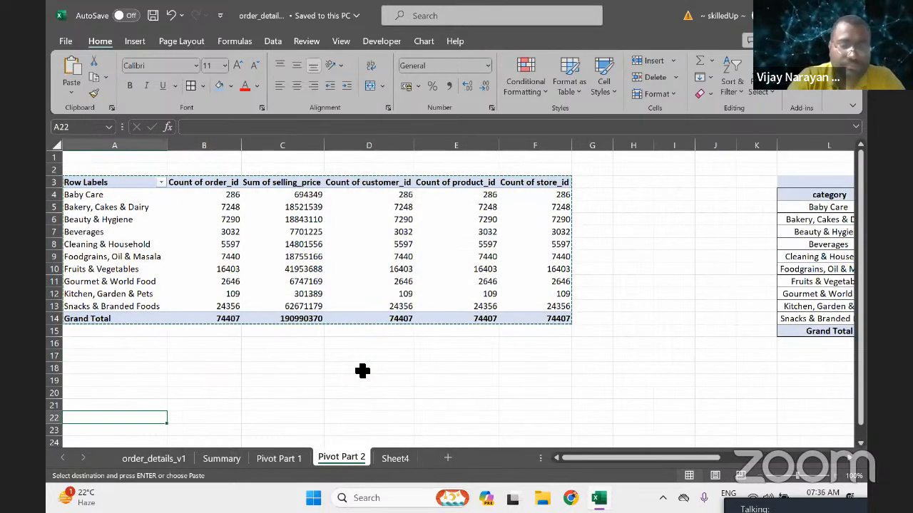
{"action": "key", "text": "ctrl+v"}
{"action": "key", "text": "Down"}
{"action": "key", "text": "Down"}
{"action": "key", "text": "Down"}
{"action": "key", "text": "Down"}
{"action": "key", "text": "Down"}
{"action": "key", "text": "Down"}
{"action": "key", "text": "Down"}
{"action": "key", "text": "Down"}
{"action": "key", "text": "Down"}
{"action": "key", "text": "Down"}
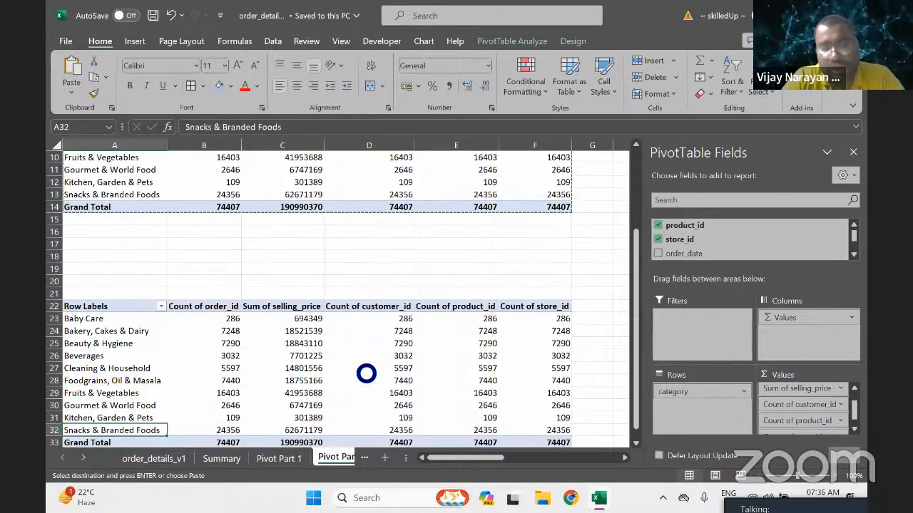
{"action": "key", "text": "Down"}
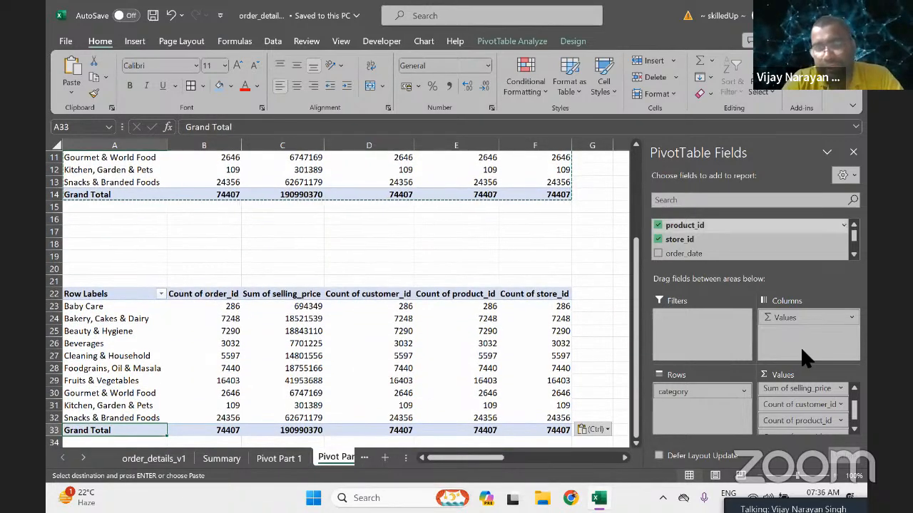
Add the sub_category field to the rows of the lower pivot table, below category.
{"action": "scroll", "coordinate": [770, 246], "scroll_direction": "up", "scroll_amount": 3}
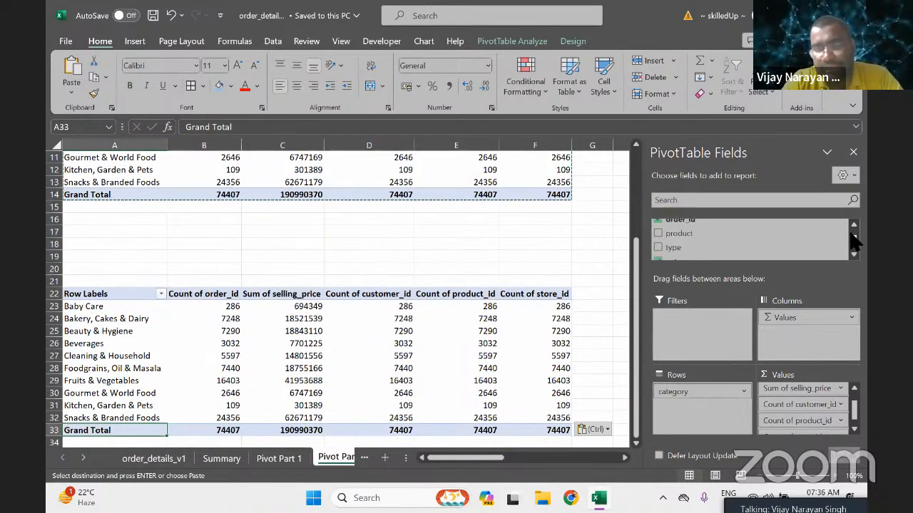
{"action": "scroll", "coordinate": [853, 242], "scroll_direction": "down", "scroll_amount": 3}
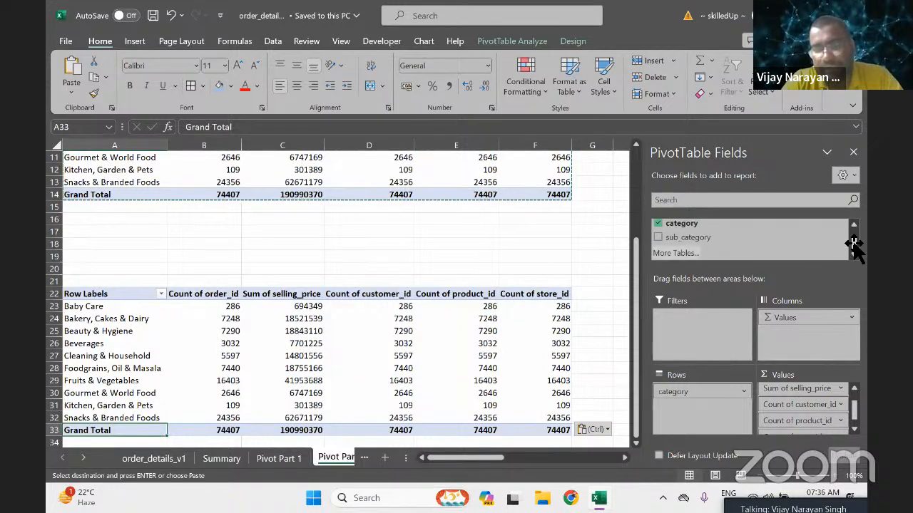
{"action": "left_click_drag", "start_coordinate": [733, 240], "coordinate": [710, 413]}
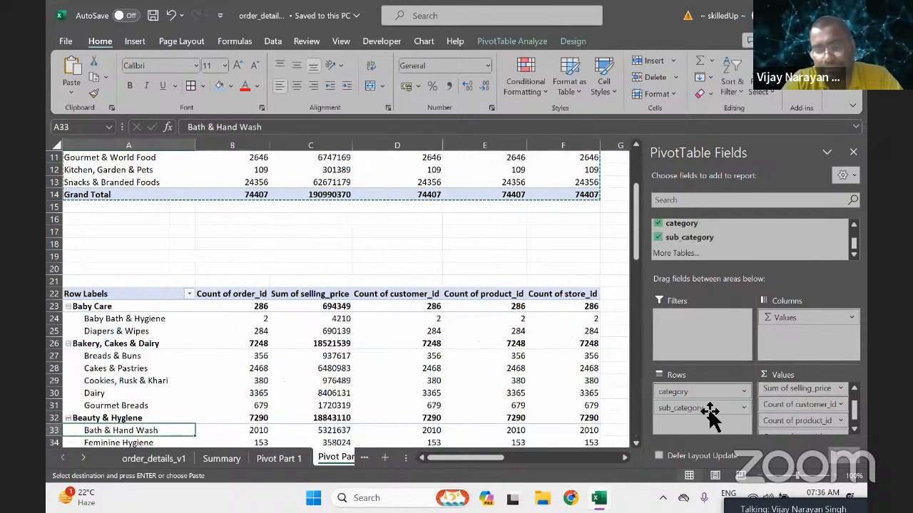
Review the full extent of the lower pivot table, from its header in row 22 down to its Grand Total.
{"action": "left_click", "coordinate": [352, 384]}
{"action": "key", "text": "ctrl+Down"}
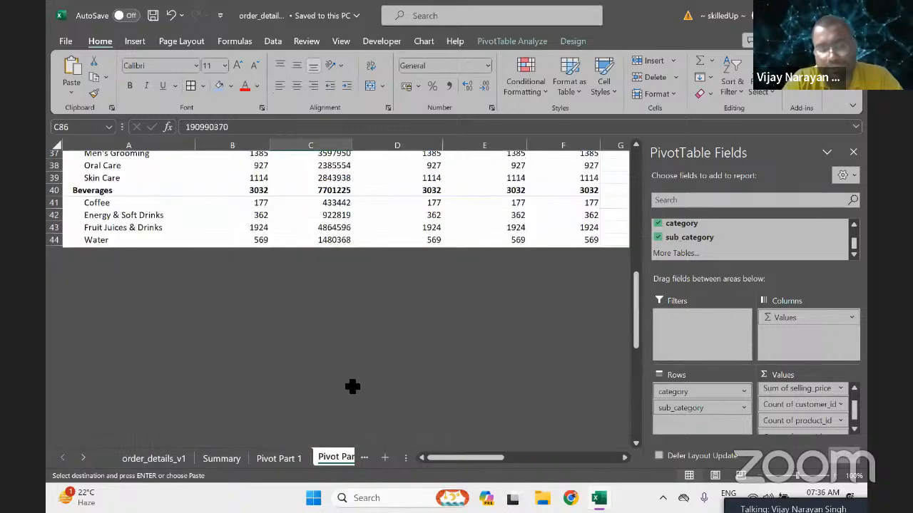
{"action": "key", "text": "ctrl+Up"}
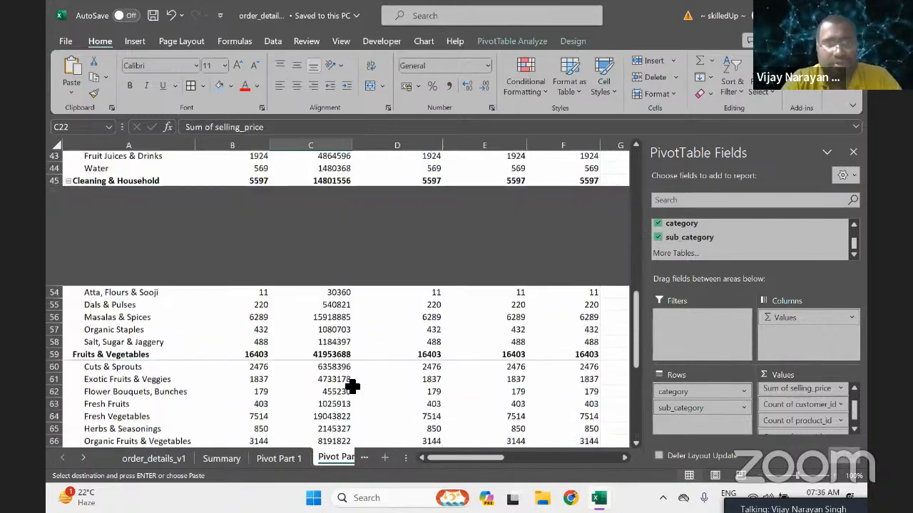
{"action": "key", "text": "ctrl+Left"}
{"action": "key", "text": "ctrl+shift+Down"}
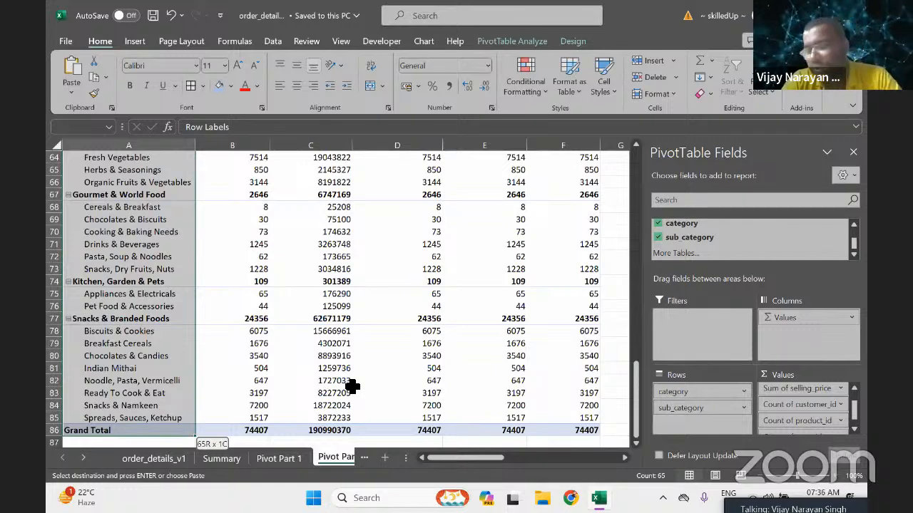
{"action": "key", "text": "ctrl+shift+Right"}
{"action": "key", "text": "ctrl+Up"}
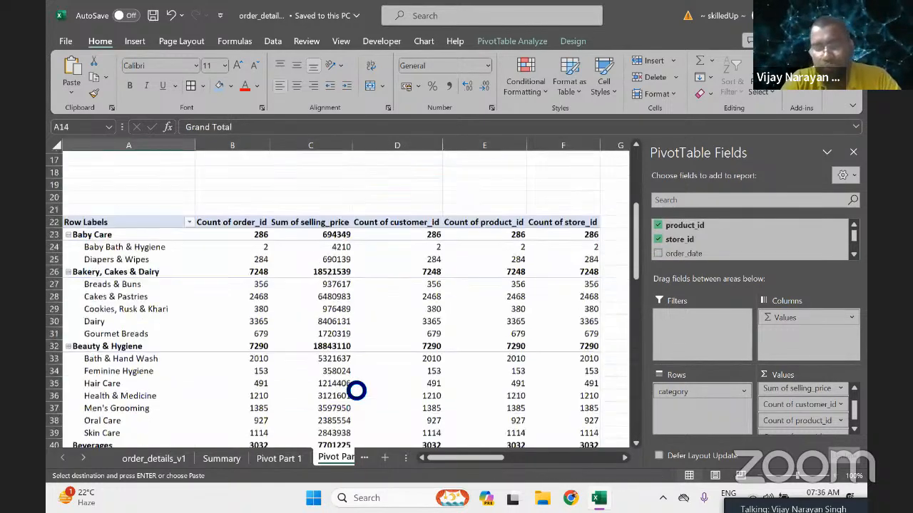
{"action": "key", "text": "Down"}
{"action": "key", "text": "Down"}
{"action": "key", "text": "Down"}
{"action": "key", "text": "Down"}
{"action": "key", "text": "Down"}
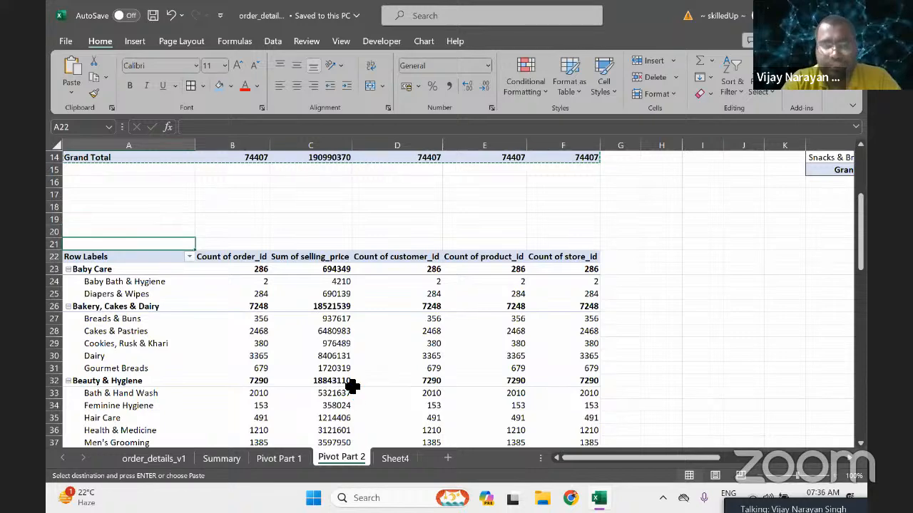
Compare the sub-category values with the category subtotals for Baby Care and Bakery, Cakes & Dairy in the lower pivot table.
{"action": "key", "text": "Down"}
{"action": "key", "text": "Right"}
{"action": "key", "text": "shift+Down"}
{"action": "key", "text": "Right"}
{"action": "key", "text": "Right"}
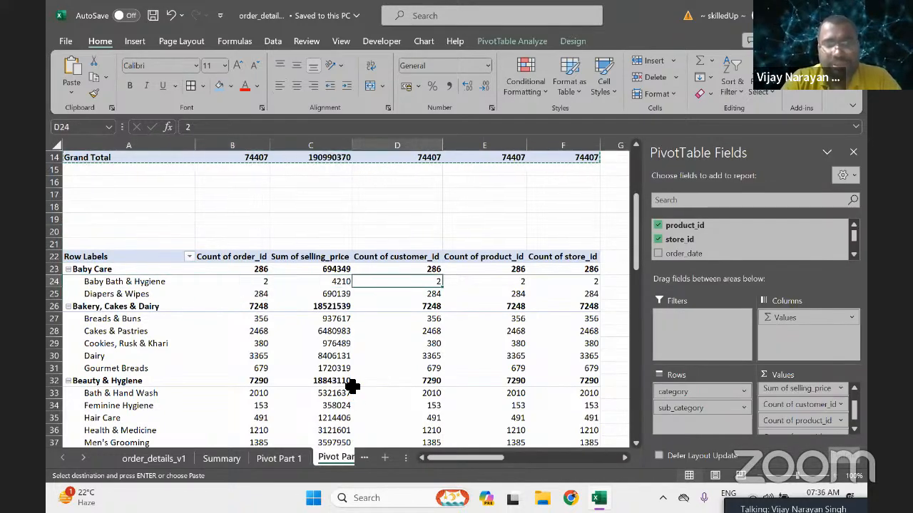
{"action": "key", "text": "shift+Down"}
{"action": "key", "text": "Right"}
{"action": "key", "text": "shift+Down"}
{"action": "key", "text": "Right"}
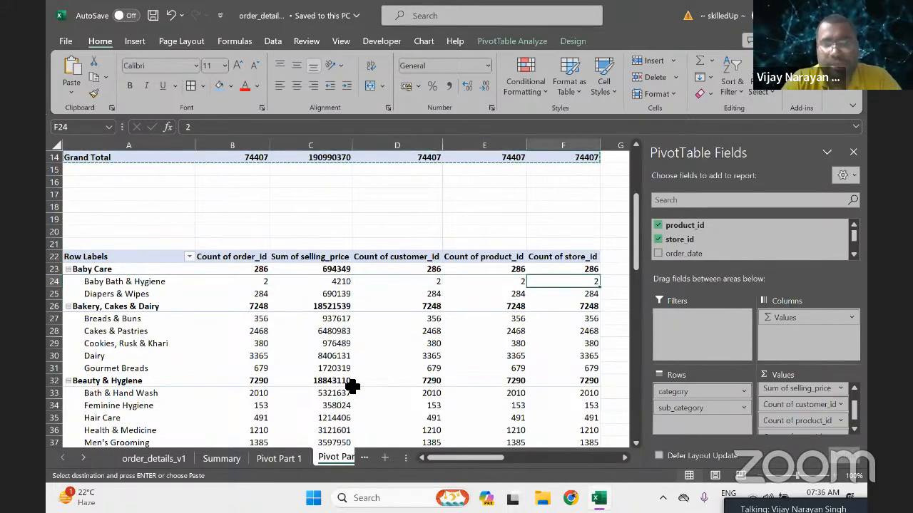
{"action": "key", "text": "shift+Down"}
{"action": "key", "text": "Down"}
{"action": "key", "text": "Down"}
{"action": "key", "text": "Down"}
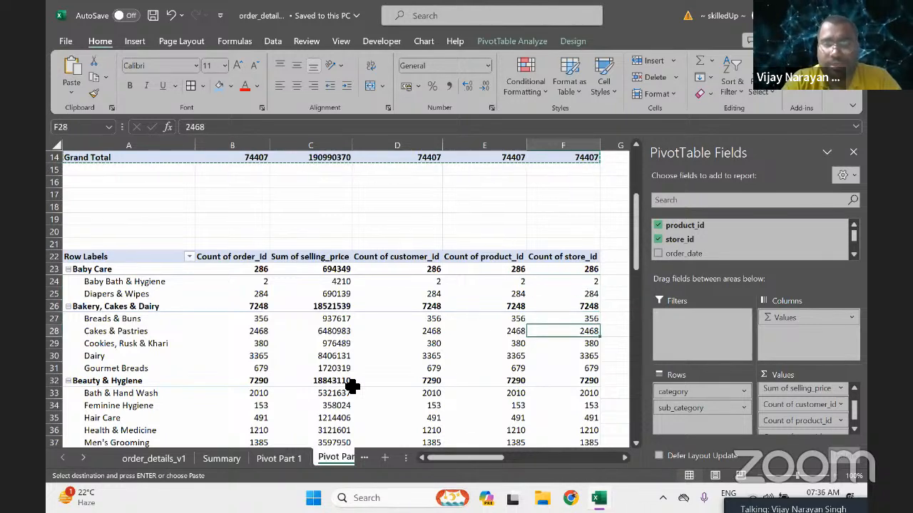
{"action": "key", "text": "shift+Down"}
{"action": "key", "text": "shift+Down"}
{"action": "key", "text": "shift+Down"}
{"action": "key", "text": "shift+Down"}
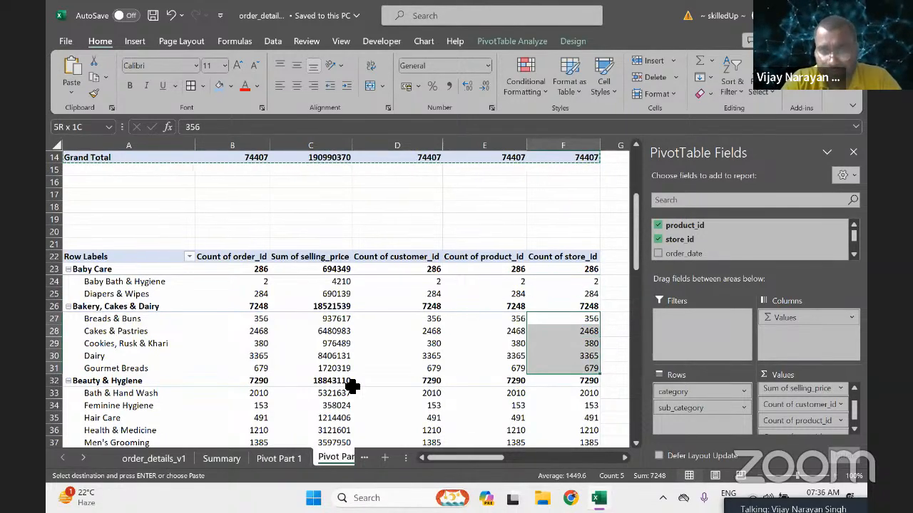
{"action": "key", "text": "Down"}
{"action": "key", "text": "Down"}
{"action": "key", "text": "Down"}
{"action": "key", "text": "Down"}
{"action": "key", "text": "Down"}
{"action": "key", "text": "Down"}
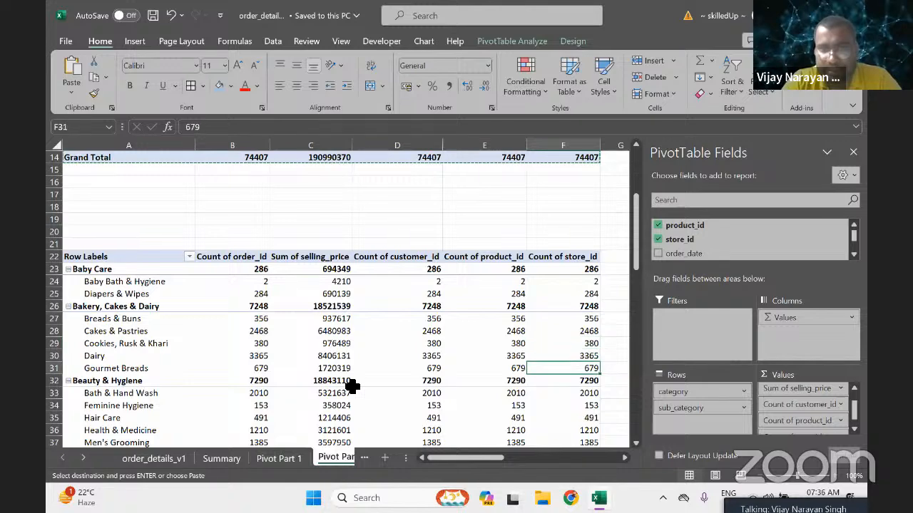
{"action": "key", "text": "ctrl+shift+Left"}
{"action": "key", "text": "Up"}
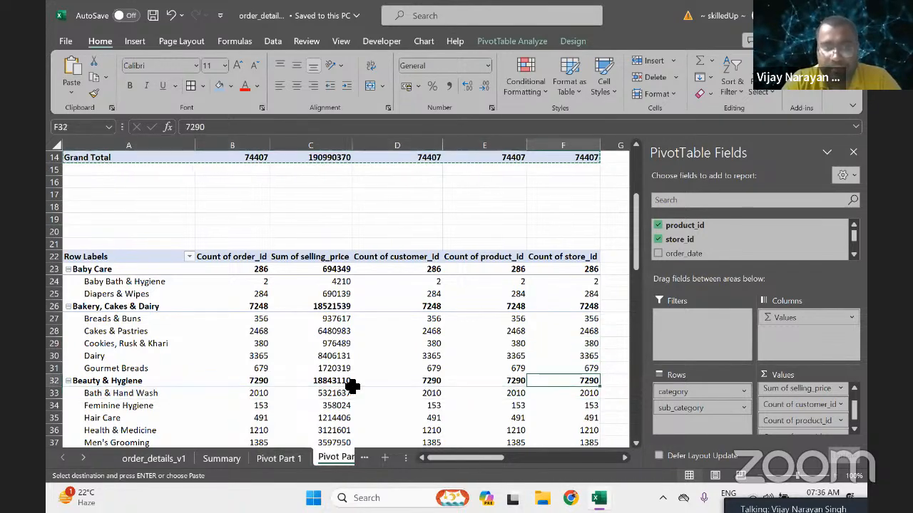
Copy the entire category and sub-category pivot table at A22 and paste it beside the original, starting at cell L22.
{"action": "key", "text": "ctrl+a"}
{"action": "key", "text": "ctrl+c"}
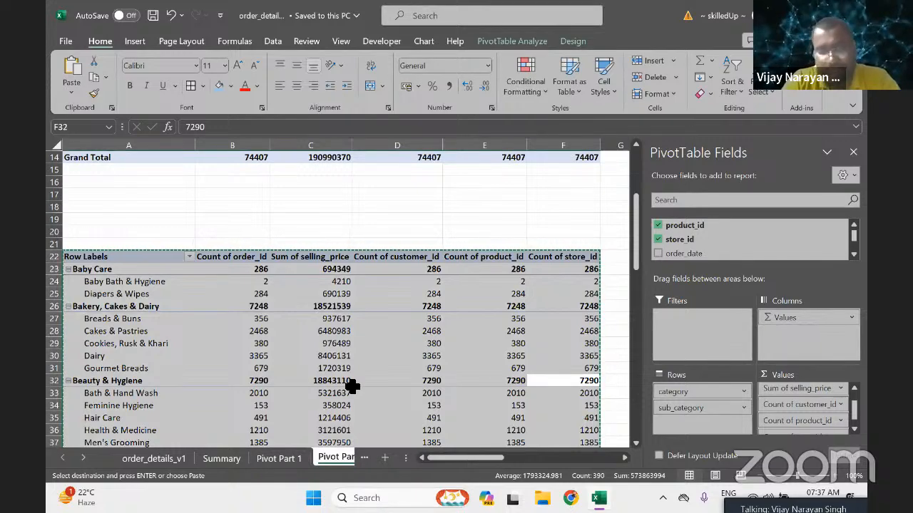
{"action": "key", "text": "Up"}
{"action": "key", "text": "ctrl+Up"}
{"action": "key", "text": "Right"}
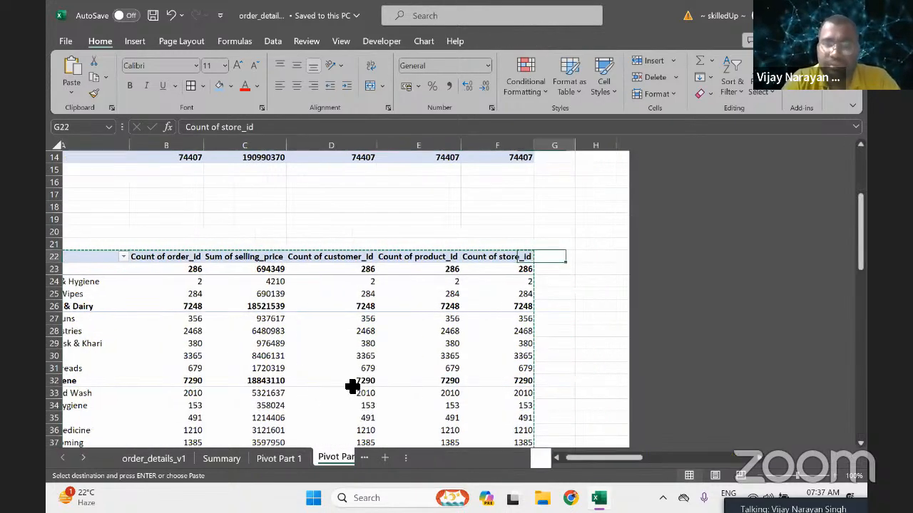
{"action": "key", "text": "Right"}
{"action": "key", "text": "Right"}
{"action": "key", "text": "Right"}
{"action": "key", "text": "Right"}
{"action": "key", "text": "Right"}
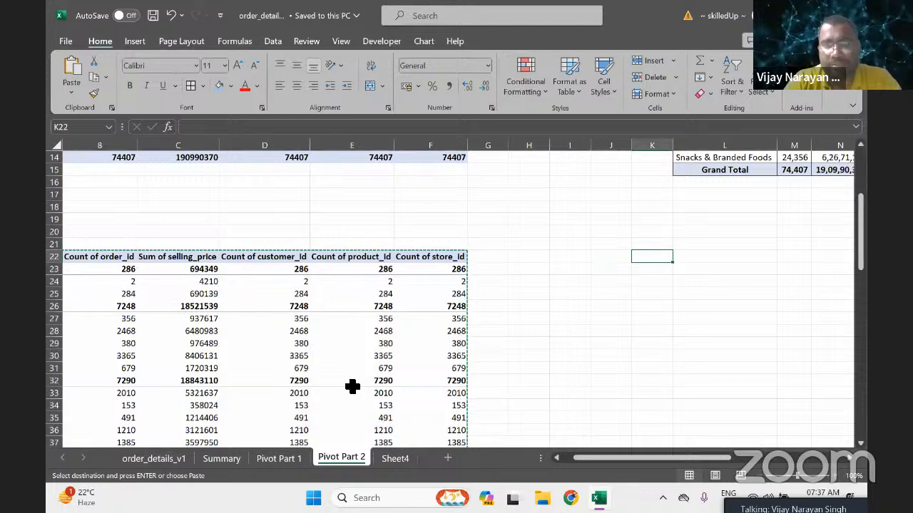
{"action": "key", "text": "Right"}
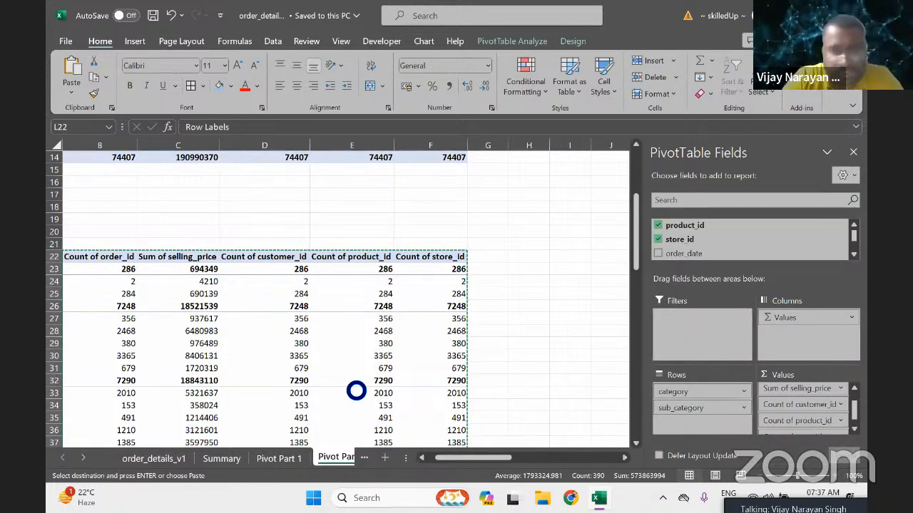
{"action": "key", "text": "Right"}
{"action": "key", "text": "Right"}
{"action": "key", "text": "Right"}
{"action": "key", "text": "Right"}
{"action": "key", "text": "Right"}
{"action": "key", "text": "Right"}
{"action": "key", "text": "Right"}
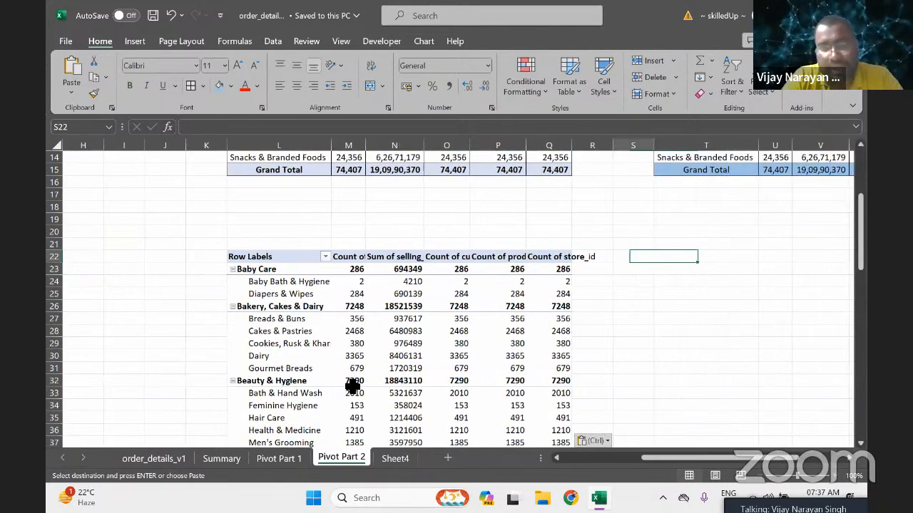
Turn on the classic PivotTable layout in the display options of the pivot table pasted at L22.
{"action": "key", "text": "Left"}
{"action": "key", "text": "Left"}
{"action": "key", "text": "Left"}
{"action": "key", "text": "Left"}
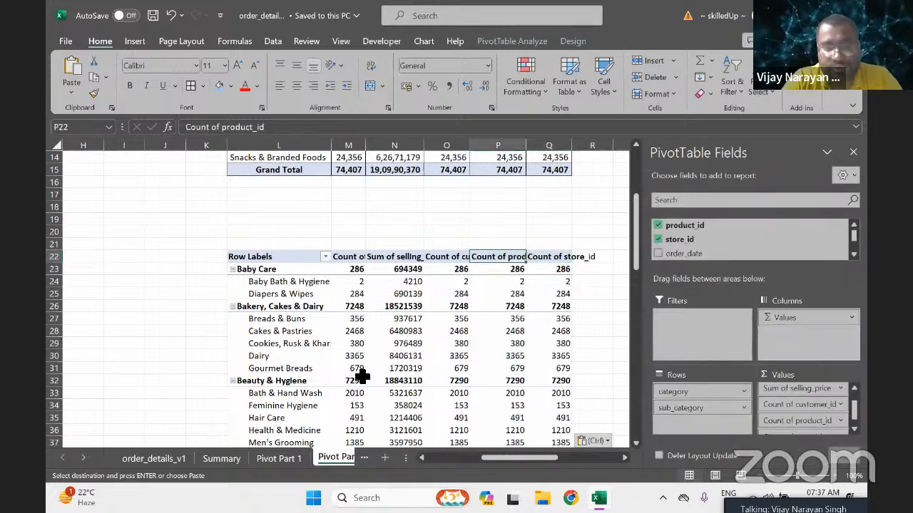
{"action": "right_click", "coordinate": [464, 294]}
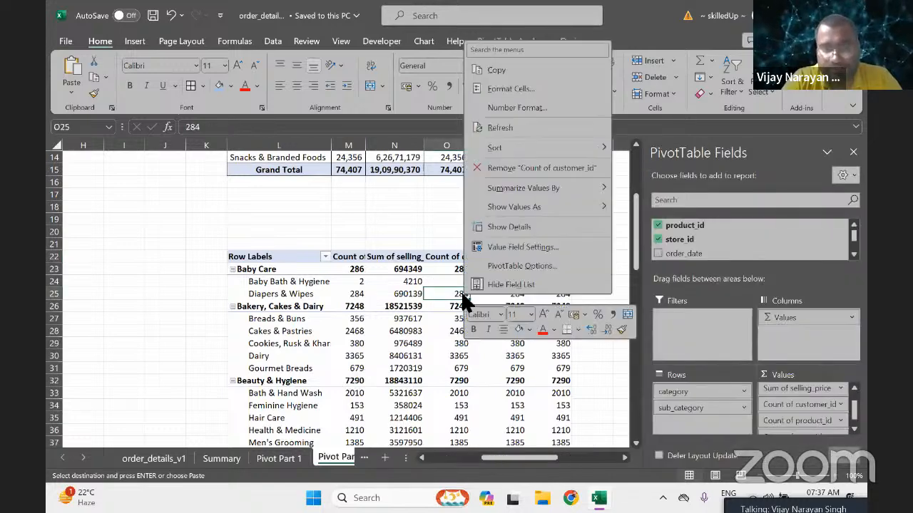
{"action": "left_click", "coordinate": [508, 266]}
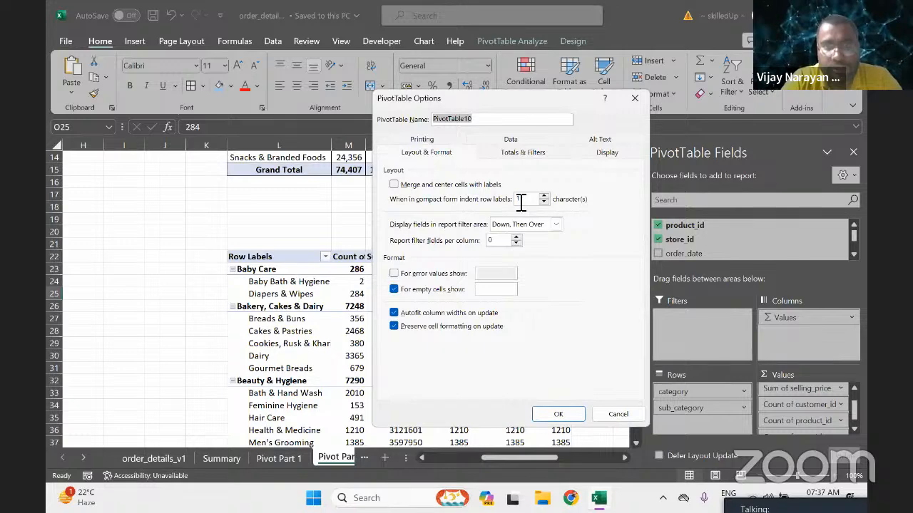
{"action": "left_click", "coordinate": [590, 155]}
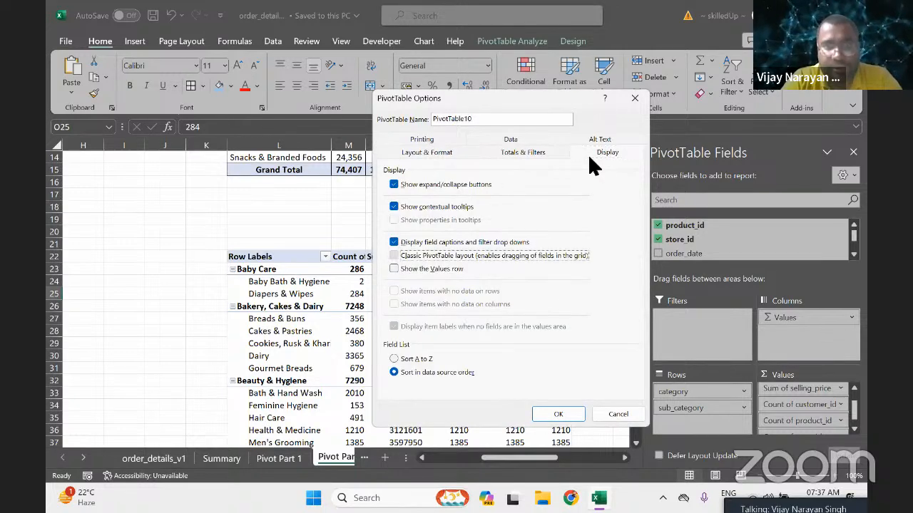
{"action": "left_click", "coordinate": [550, 412]}
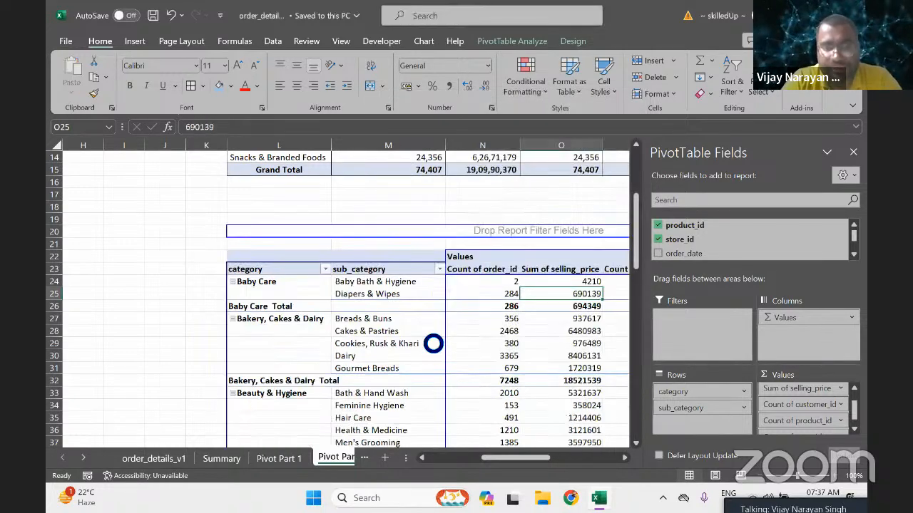
Examine the classic-layout pivot table across its value columns, down to the Grand Total and back up to the Baby Care subtotal.
{"action": "left_click", "coordinate": [433, 344]}
{"action": "key", "text": "Right"}
{"action": "key", "text": "Right"}
{"action": "key", "text": "Right"}
{"action": "key", "text": "Right"}
{"action": "key", "text": "Right"}
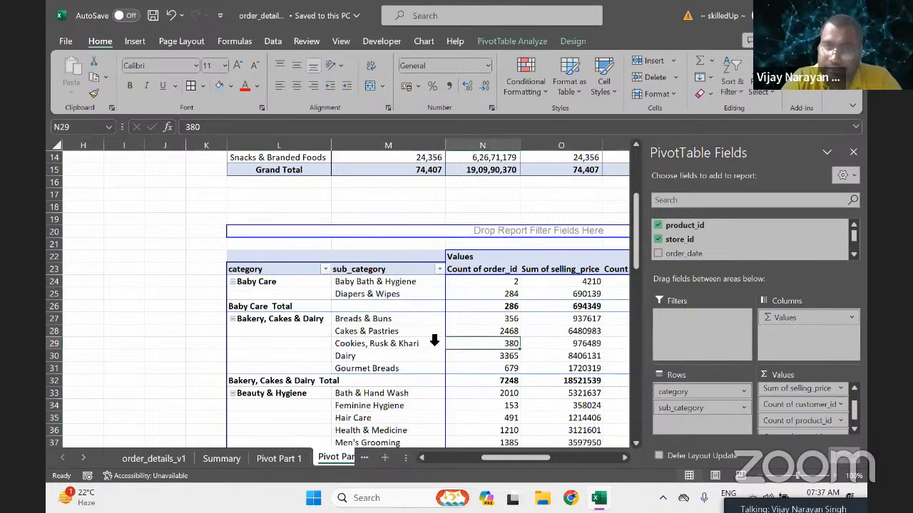
{"action": "key", "text": "ctrl+Down"}
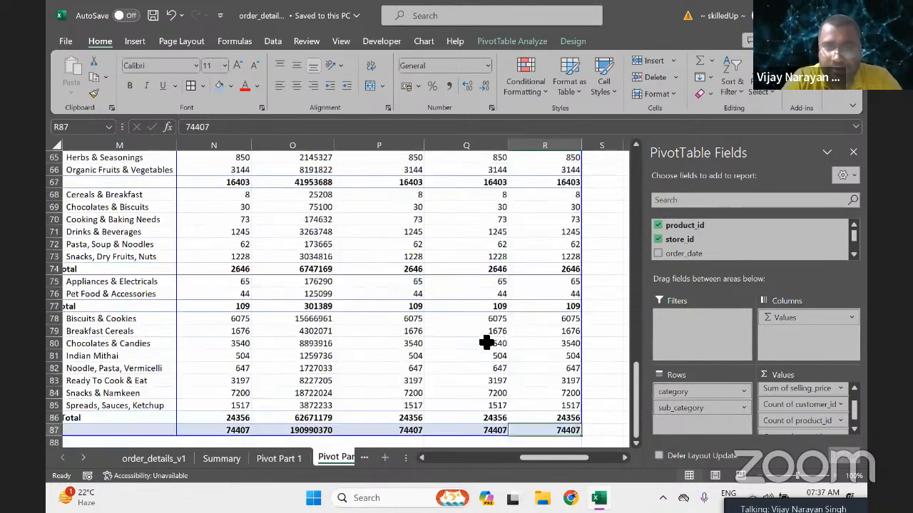
{"action": "key", "text": "ctrl+Left"}
{"action": "key", "text": "ctrl+Left"}
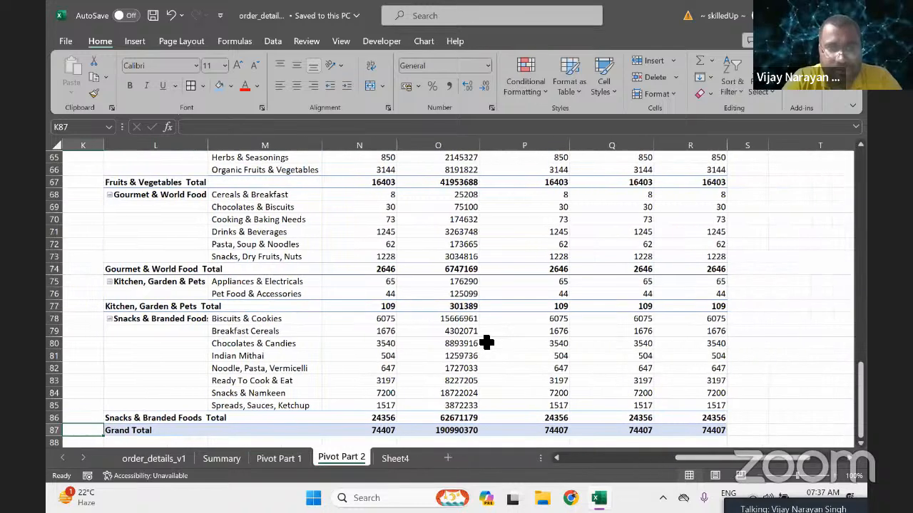
{"action": "key", "text": "Up"}
{"action": "key", "text": "Right"}
{"action": "key", "text": "Right"}
{"action": "key", "text": "Right"}
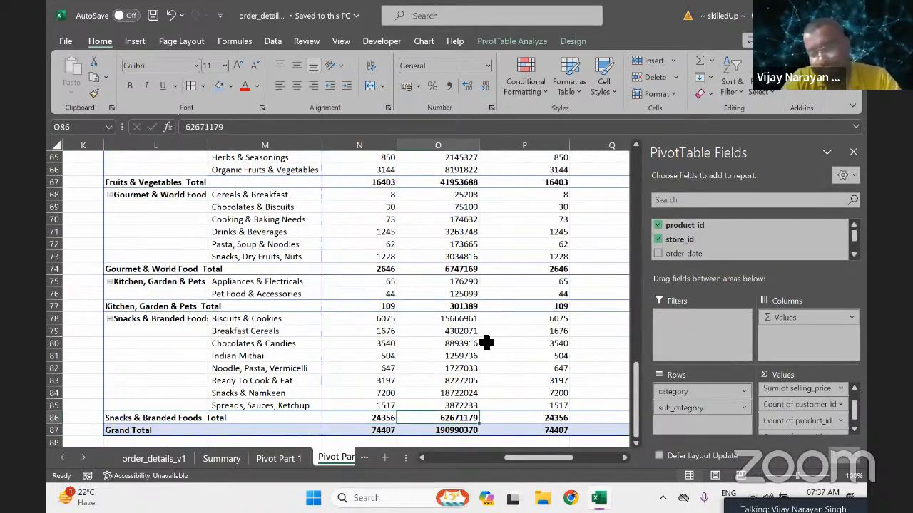
{"action": "key", "text": "ctrl+Up"}
{"action": "key", "text": "Down"}
{"action": "key", "text": "Down"}
{"action": "key", "text": "Down"}
{"action": "key", "text": "Left"}
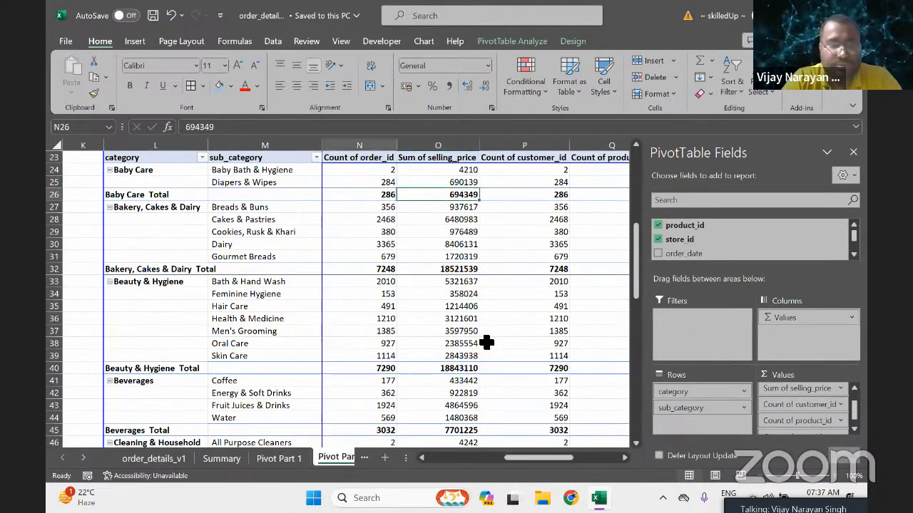
Examine the Baby Care and Bakery, Cakes & Dairy total rows and their category labels in the classic-layout pivot table.
{"action": "key", "text": "Left"}
{"action": "key", "text": "Left"}
{"action": "key", "text": "Down"}
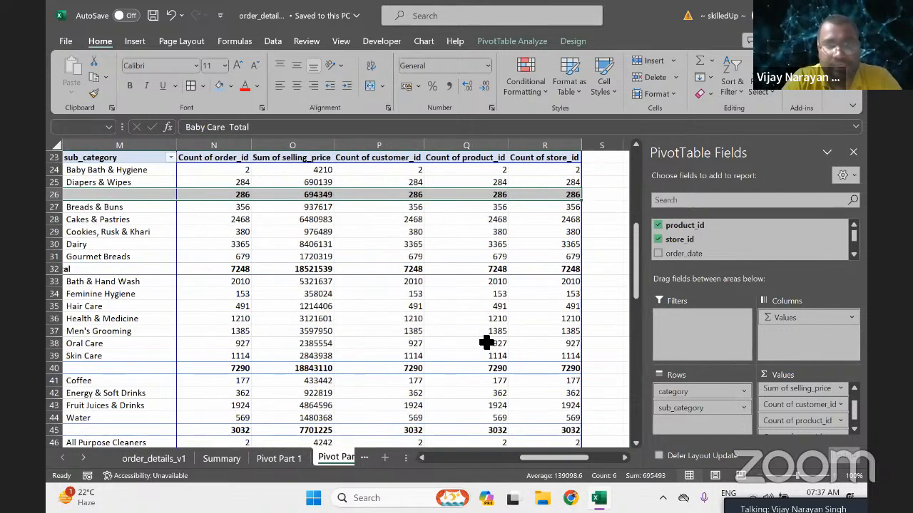
{"action": "key", "text": "Down"}
{"action": "key", "text": "Down"}
{"action": "key", "text": "Down"}
{"action": "key", "text": "Down"}
{"action": "key", "text": "Down"}
{"action": "key", "text": "shift+Right"}
{"action": "key", "text": "shift+Right"}
{"action": "key", "text": "shift+Right"}
{"action": "key", "text": "shift+Right"}
{"action": "key", "text": "shift+Right"}
{"action": "key", "text": "shift+Right"}
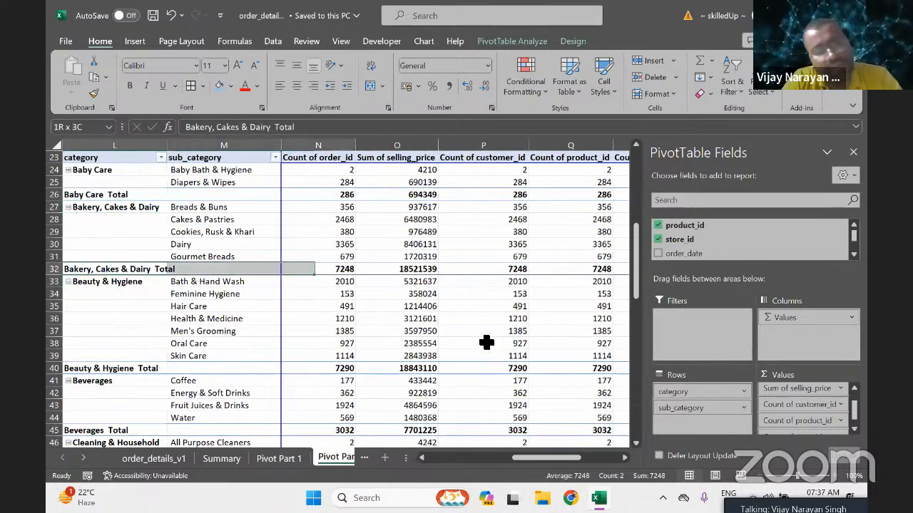
{"action": "key", "text": "shift+Right"}
{"action": "key", "text": "Up"}
{"action": "key", "text": "Up"}
{"action": "key", "text": "Up"}
{"action": "key", "text": "Up"}
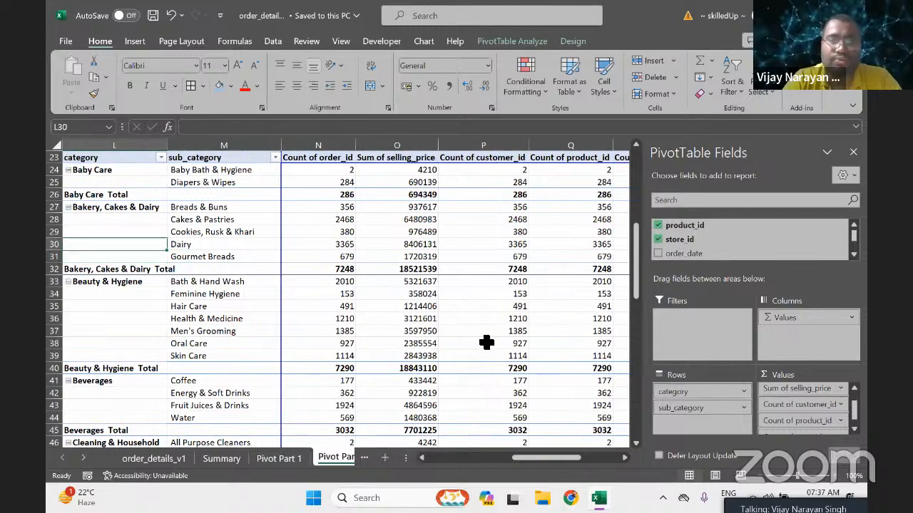
{"action": "key", "text": "Up"}
{"action": "key", "text": "Up"}
{"action": "key", "text": "Up"}
{"action": "key", "text": "Up"}
{"action": "key", "text": "Up"}
{"action": "key", "text": "Up"}
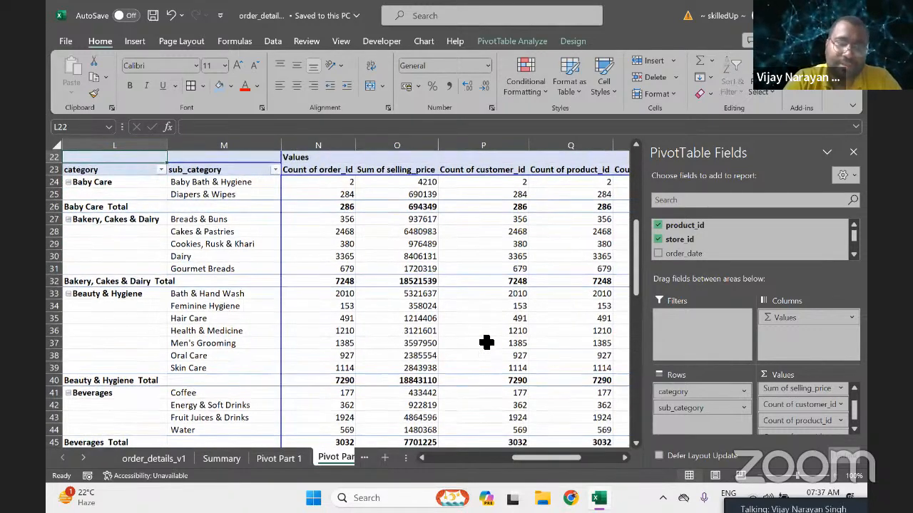
Examine the separate category and sub_category header columns and the Values header row of the classic-layout pivot table.
{"action": "key", "text": "Down"}
{"action": "key", "text": "Down"}
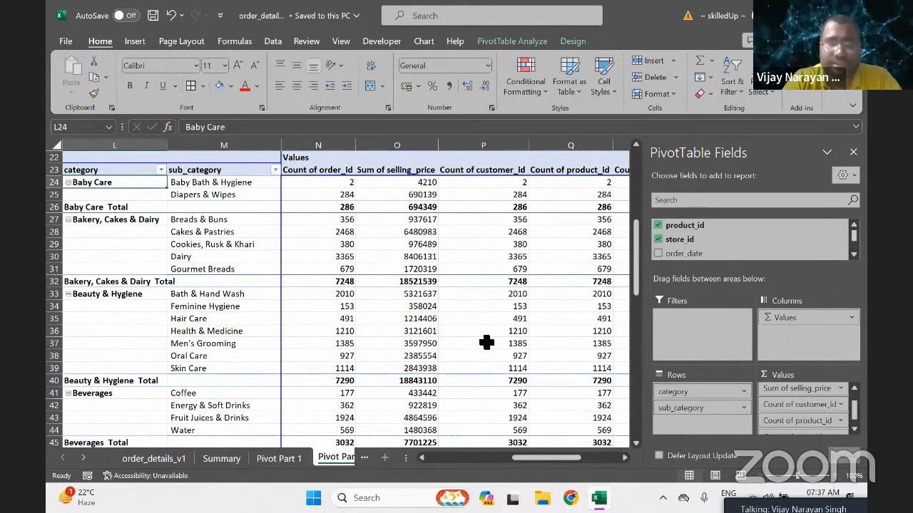
{"action": "key", "text": "Up"}
{"action": "key", "text": "Down"}
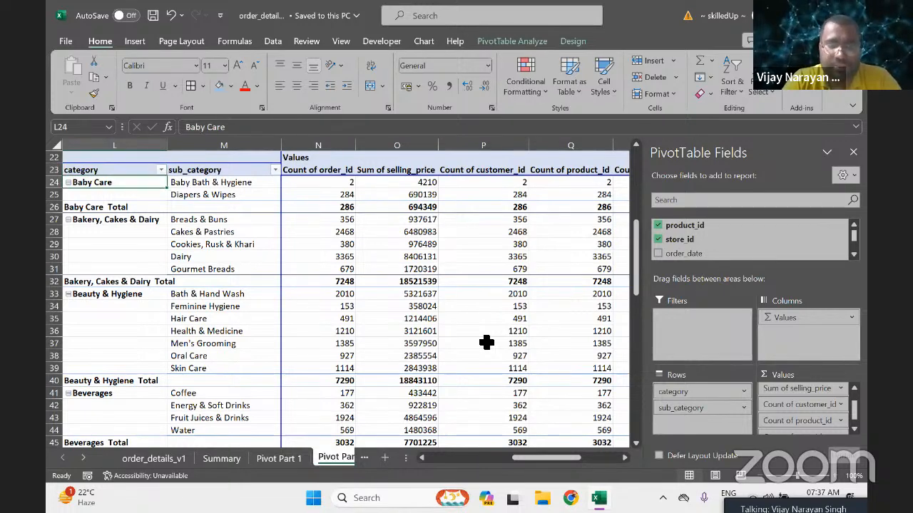
{"action": "key", "text": "Up"}
{"action": "key", "text": "Right"}
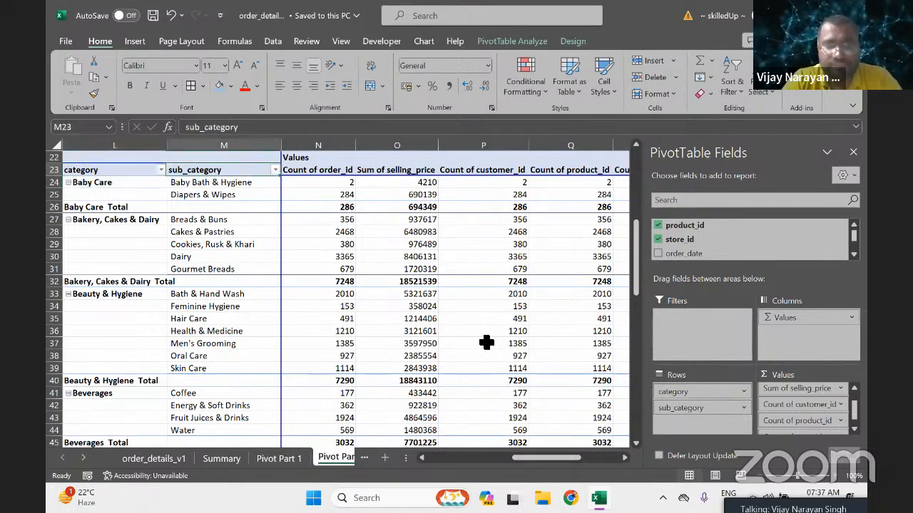
{"action": "key", "text": "ctrl+Right"}
{"action": "key", "text": "ctrl+Right"}
{"action": "key", "text": "ctrl+Left"}
{"action": "key", "text": "ctrl+Left"}
{"action": "key", "text": "ctrl+Left"}
{"action": "key", "text": "Right"}
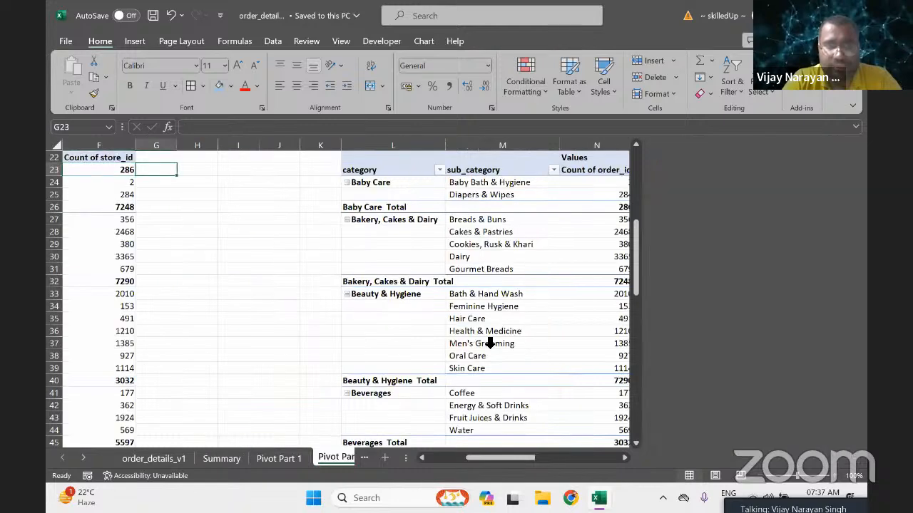
{"action": "key", "text": "ctrl+Right"}
{"action": "key", "text": "Up"}
{"action": "key", "text": "Up"}
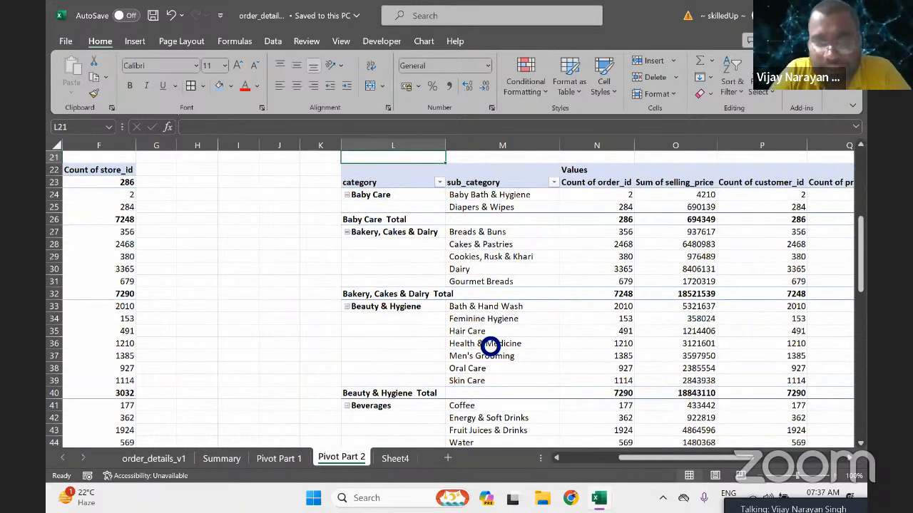
{"action": "key", "text": "Down"}
{"action": "key", "text": "Right"}
{"action": "key", "text": "Right"}
{"action": "key", "text": "Right"}
{"action": "key", "text": "Right"}
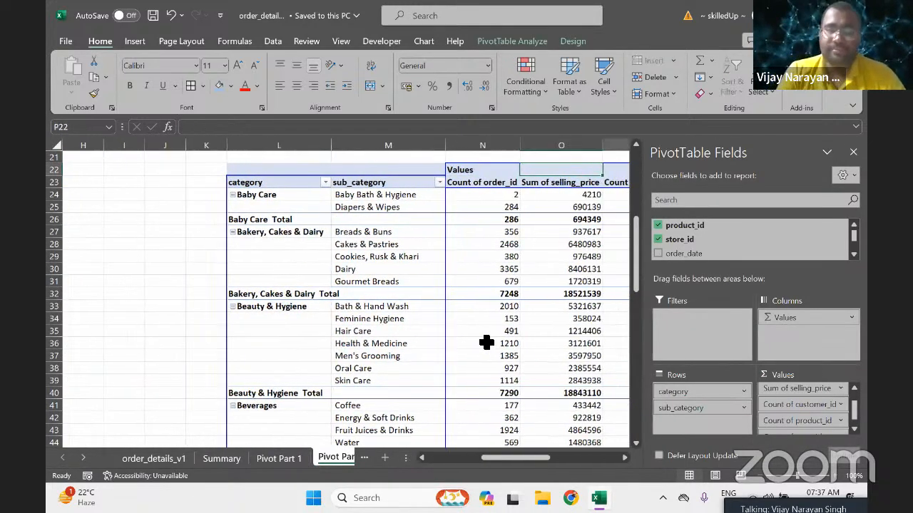
{"action": "key", "text": "Right"}
{"action": "key", "text": "Right"}
{"action": "key", "text": "Left"}
{"action": "key", "text": "Left"}
{"action": "key", "text": "Left"}
{"action": "key", "text": "Left"}
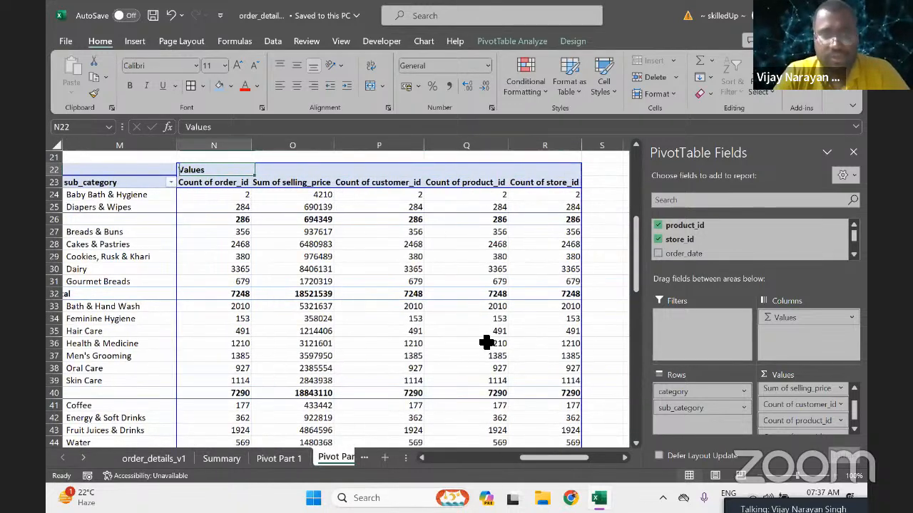
{"action": "key", "text": "Left"}
{"action": "key", "text": "Left"}
{"action": "key", "text": "Left"}
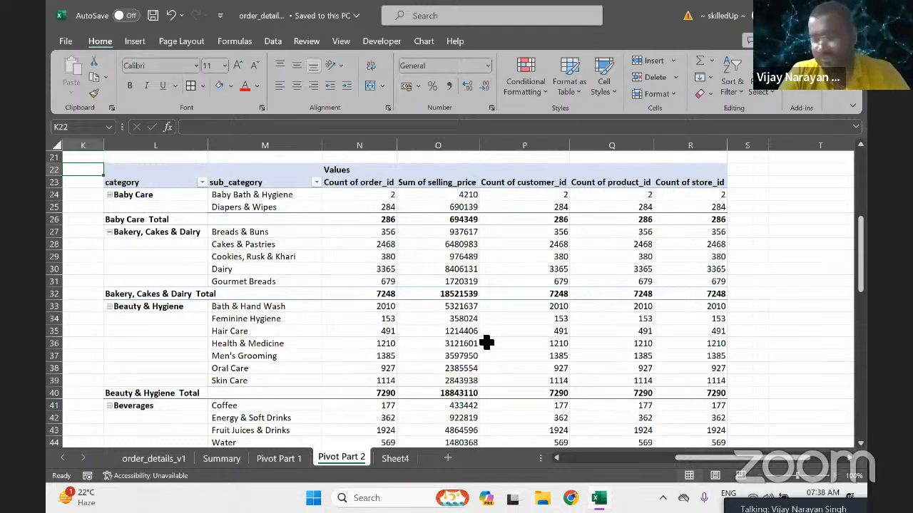
Copy the entire classic-layout pivot table, from L22 through the Grand Total row at R87.
{"action": "key", "text": "Right"}
{"action": "key", "text": "shift+Down"}
{"action": "key", "text": "shift+Down"}
{"action": "key", "text": "shift+Down"}
{"action": "key", "text": "shift+Down"}
{"action": "key", "text": "shift+Down"}
{"action": "key", "text": "shift+Down"}
{"action": "key", "text": "shift+Down"}
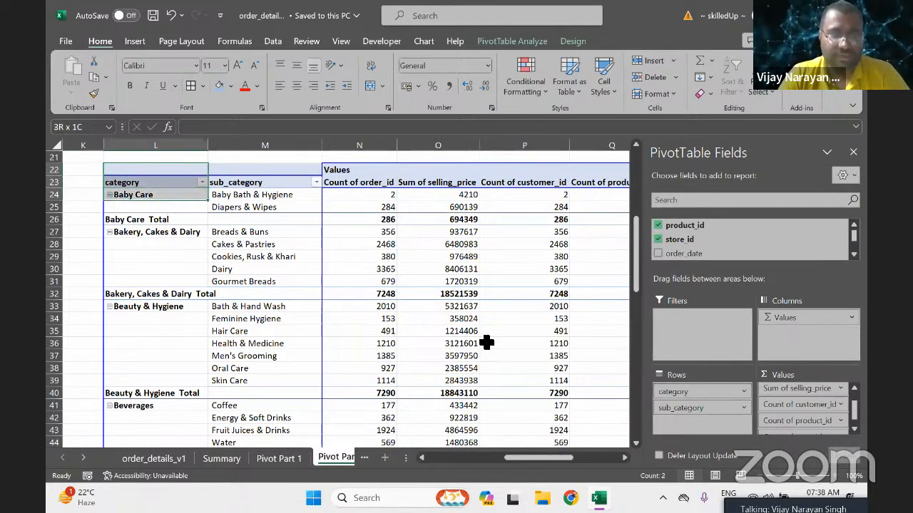
{"action": "key", "text": "shift+Down"}
{"action": "key", "text": "shift+Down"}
{"action": "key", "text": "shift+Down"}
{"action": "key", "text": "shift+Down"}
{"action": "key", "text": "shift+Down"}
{"action": "key", "text": "shift+Down"}
{"action": "key", "text": "shift+Down"}
{"action": "key", "text": "shift+Down"}
{"action": "key", "text": "shift+Down"}
{"action": "key", "text": "shift+Down"}
{"action": "key", "text": "shift+Down"}
{"action": "key", "text": "shift+Down"}
{"action": "key", "text": "shift+Down"}
{"action": "key", "text": "shift+Down"}
{"action": "key", "text": "shift+Down"}
{"action": "key", "text": "shift+Down"}
{"action": "key", "text": "shift+Down"}
{"action": "key", "text": "shift+Down"}
{"action": "key", "text": "shift+Down"}
{"action": "key", "text": "shift+Down"}
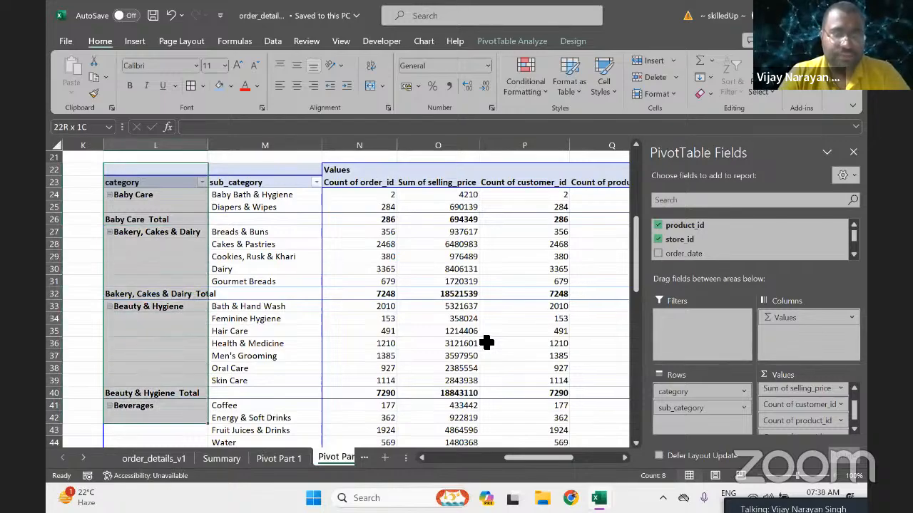
{"action": "key", "text": "shift+Down"}
{"action": "key", "text": "shift+Down"}
{"action": "key", "text": "shift+Down"}
{"action": "key", "text": "shift+Down"}
{"action": "key", "text": "shift+Down"}
{"action": "key", "text": "shift+Down"}
{"action": "key", "text": "shift+Down"}
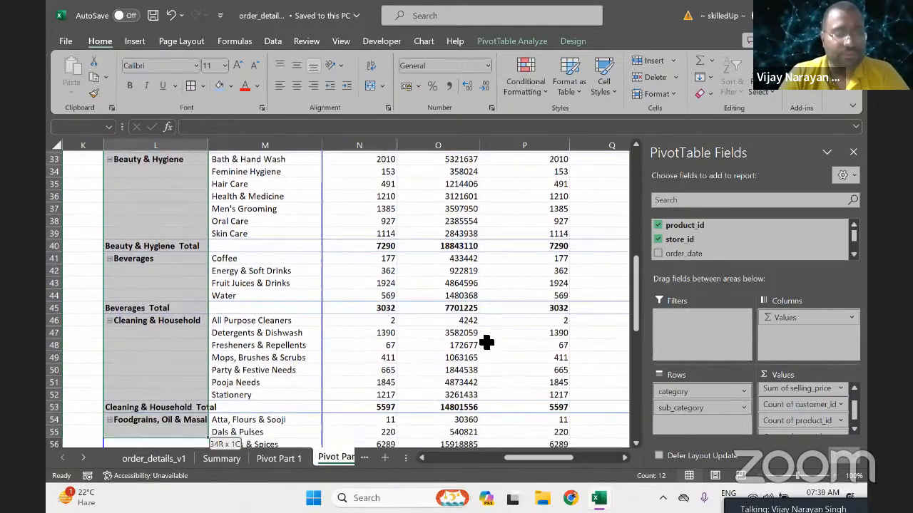
{"action": "key", "text": "shift+Down"}
{"action": "key", "text": "shift+Down"}
{"action": "key", "text": "shift+Down"}
{"action": "key", "text": "shift+Down"}
{"action": "key", "text": "shift+Down"}
{"action": "key", "text": "shift+Down"}
{"action": "key", "text": "shift+Down"}
{"action": "key", "text": "shift+Down"}
{"action": "key", "text": "shift+Down"}
{"action": "key", "text": "shift+Down"}
{"action": "key", "text": "shift+Down"}
{"action": "key", "text": "shift+Down"}
{"action": "key", "text": "shift+Down"}
{"action": "key", "text": "shift+Down"}
{"action": "key", "text": "shift+Down"}
{"action": "key", "text": "shift+Down"}
{"action": "key", "text": "shift+Down"}
{"action": "key", "text": "shift+Down"}
{"action": "key", "text": "shift+Down"}
{"action": "key", "text": "shift+Down"}
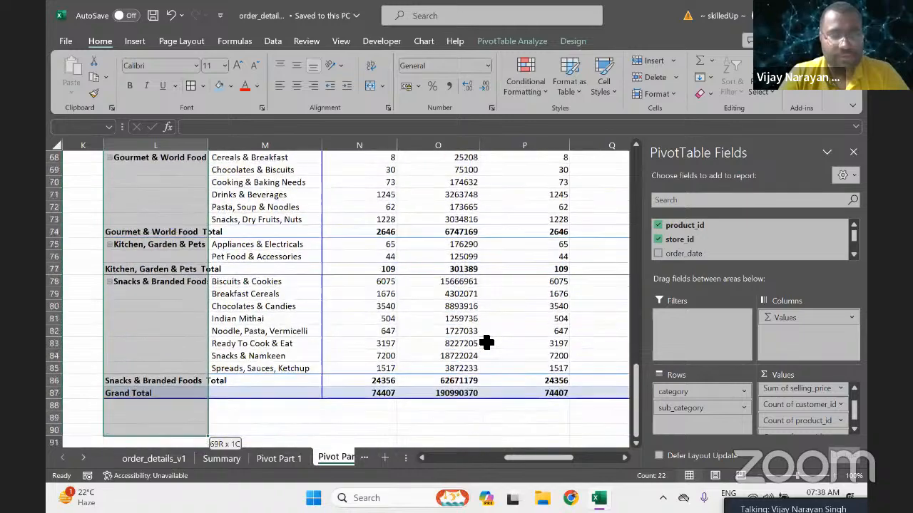
{"action": "key", "text": "shift+Right"}
{"action": "key", "text": "shift+Right"}
{"action": "key", "text": "ctrl+shift+Right"}
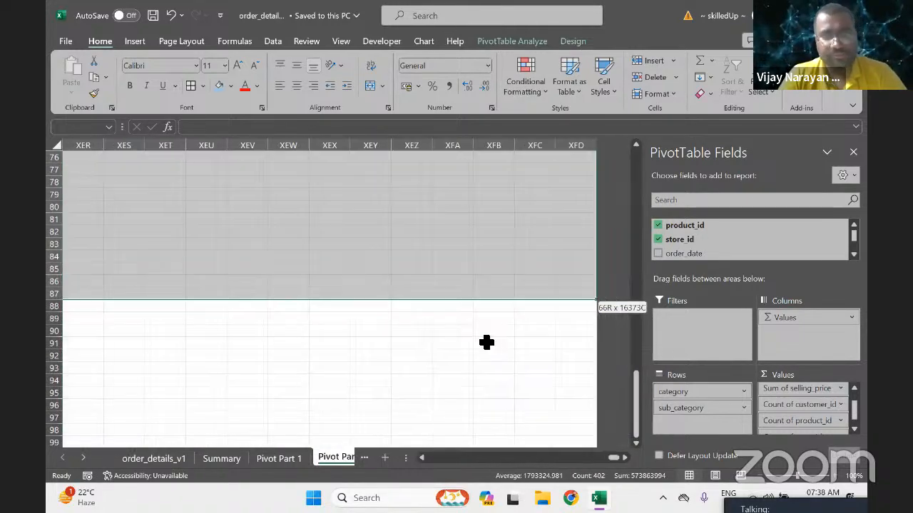
{"action": "key", "text": "ctrl+shift+Left"}
{"action": "key", "text": "shift+Left"}
{"action": "key", "text": "shift+Left"}
{"action": "key", "text": "shift+Left"}
{"action": "key", "text": "shift+Left"}
{"action": "key", "text": "shift+Right"}
{"action": "key", "text": "shift+Right"}
{"action": "key", "text": "shift+Right"}
{"action": "key", "text": "shift+Right"}
{"action": "key", "text": "shift+Right"}
{"action": "key", "text": "shift+Right"}
{"action": "key", "text": "shift+Right"}
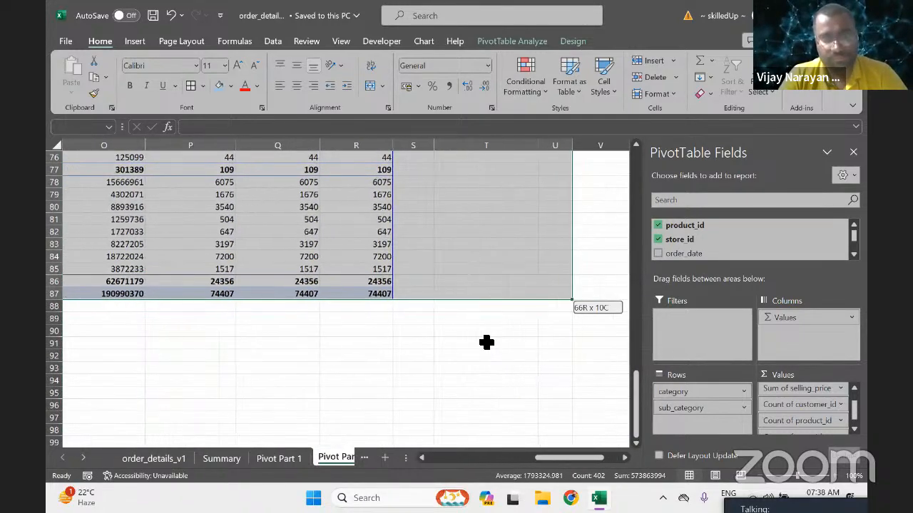
{"action": "key", "text": "shift+Left"}
{"action": "key", "text": "shift+Left"}
{"action": "key", "text": "shift+Left"}
{"action": "key", "text": "ctrl+c"}
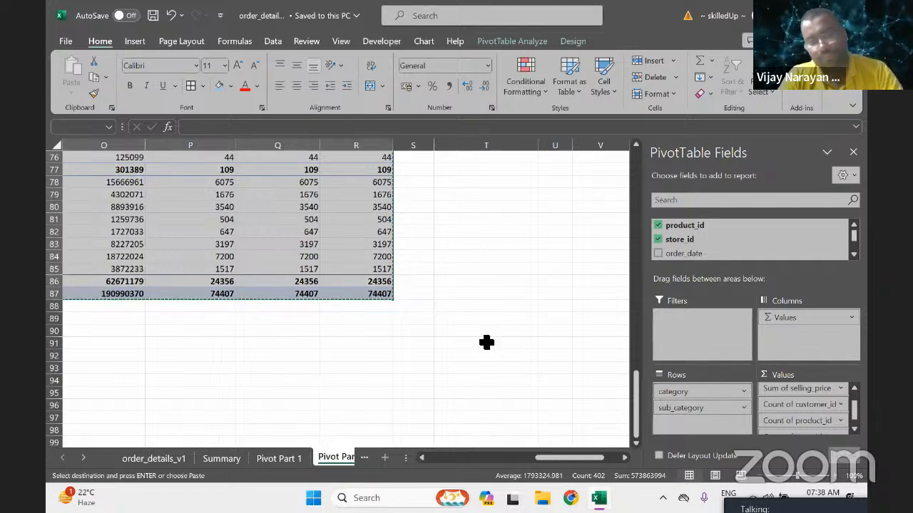
Paste the copied pivot table beside the classic-layout one, starting at cell T22.
{"action": "key", "text": "Up"}
{"action": "key", "text": "Right"}
{"action": "key", "text": "Right"}
{"action": "key", "text": "Right"}
{"action": "key", "text": "Right"}
{"action": "key", "text": "Right"}
{"action": "key", "text": "Right"}
{"action": "key", "text": "Right"}
{"action": "key", "text": "Right"}
{"action": "key", "text": "Right"}
{"action": "key", "text": "Right"}
{"action": "key", "text": "Right"}
{"action": "key", "text": "Right"}
{"action": "key", "text": "Down"}
{"action": "key", "text": "Down"}
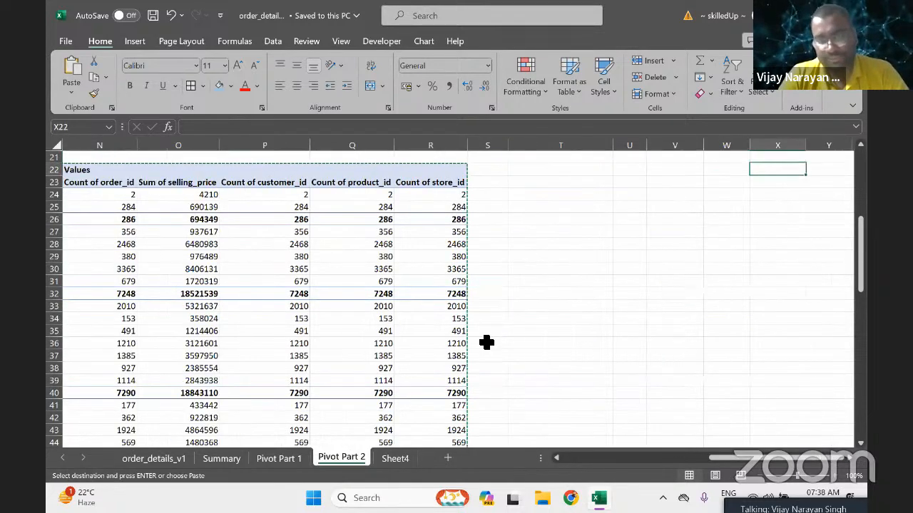
{"action": "key", "text": "Left"}
{"action": "key", "text": "Left"}
{"action": "key", "text": "Left"}
{"action": "key", "text": "Left"}
{"action": "key", "text": "Up"}
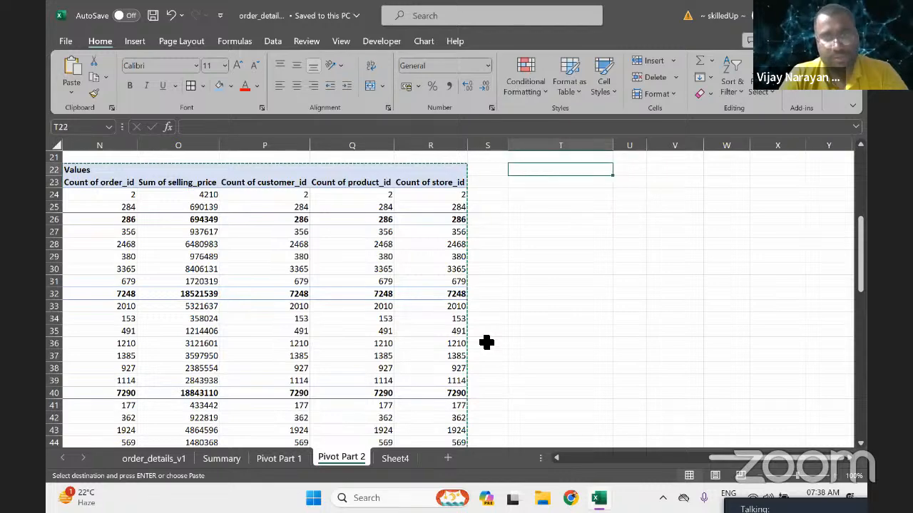
{"action": "key", "text": "ctrl+v"}
{"action": "key", "text": "Right"}
{"action": "key", "text": "Right"}
{"action": "key", "text": "Right"}
{"action": "key", "text": "Right"}
{"action": "key", "text": "Right"}
{"action": "key", "text": "Right"}
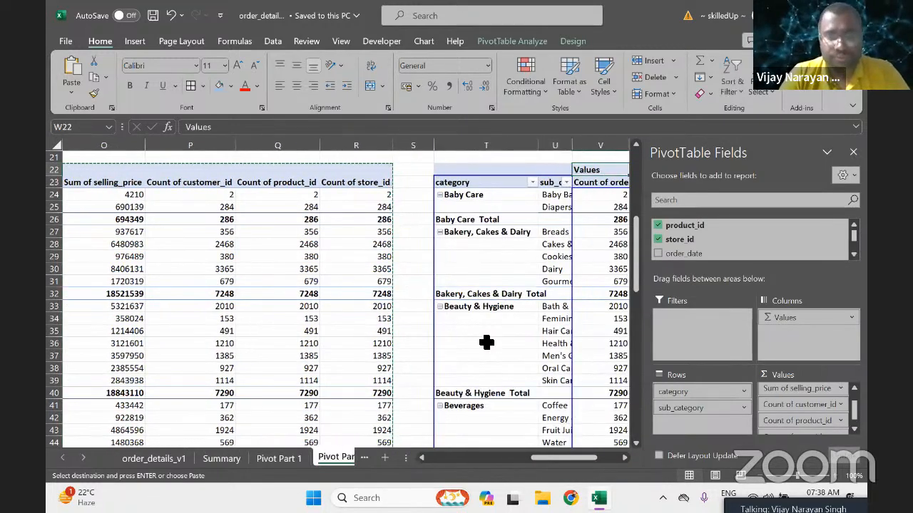
Turn on repeated item labels for the category field of the pivot table starting at T22.
{"action": "left_click", "coordinate": [238, 244]}
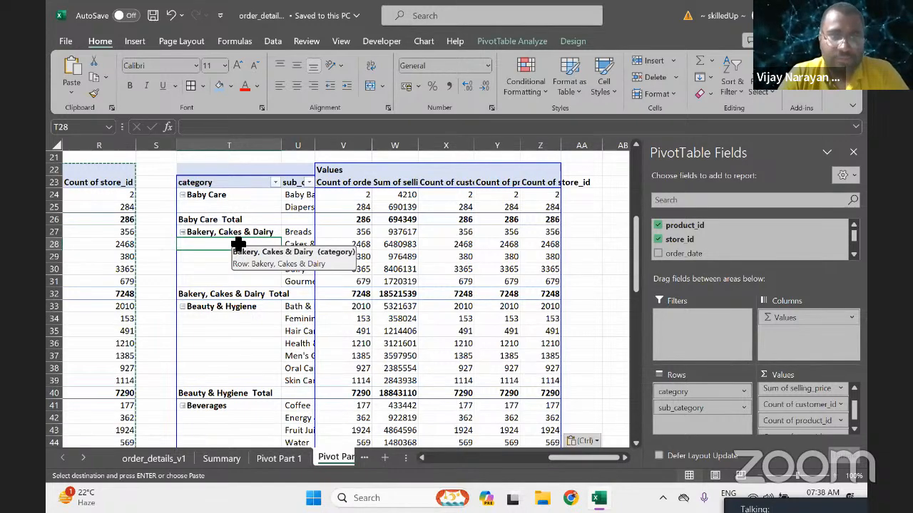
{"action": "right_click", "coordinate": [236, 240]}
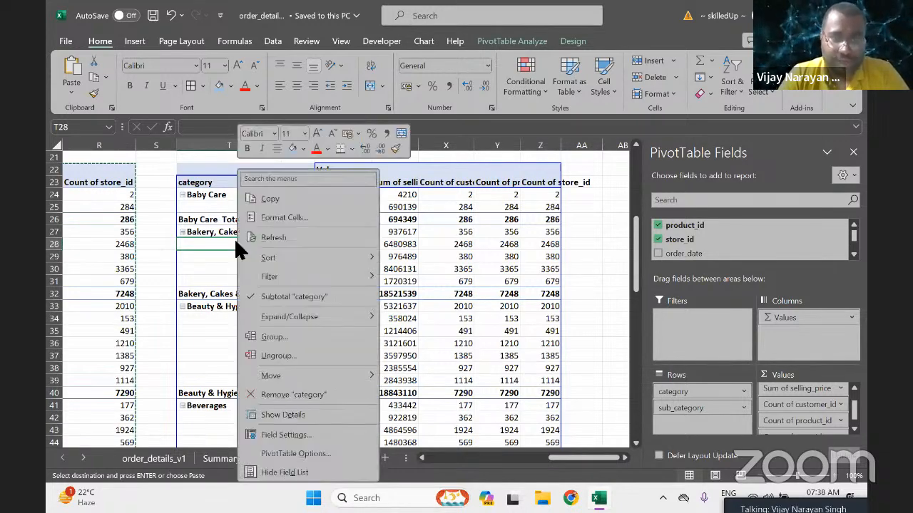
{"action": "left_click", "coordinate": [285, 435]}
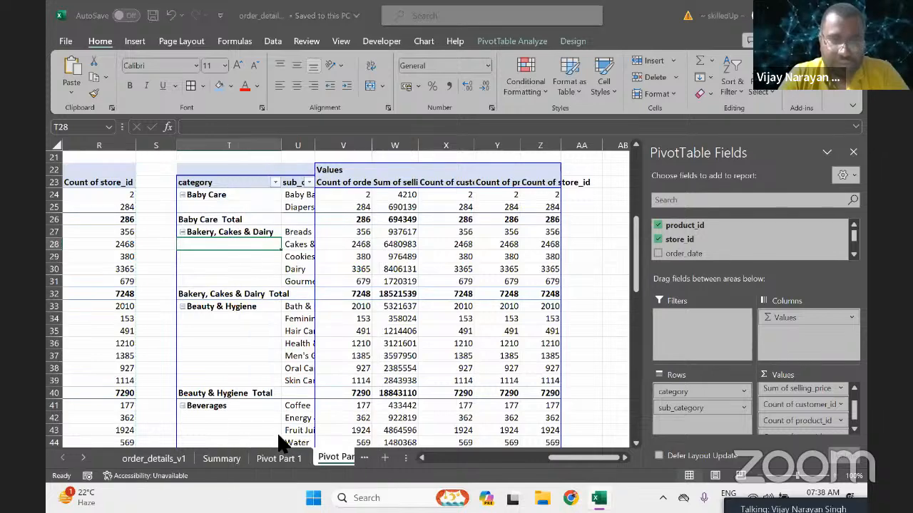
{"action": "left_click", "coordinate": [242, 261]}
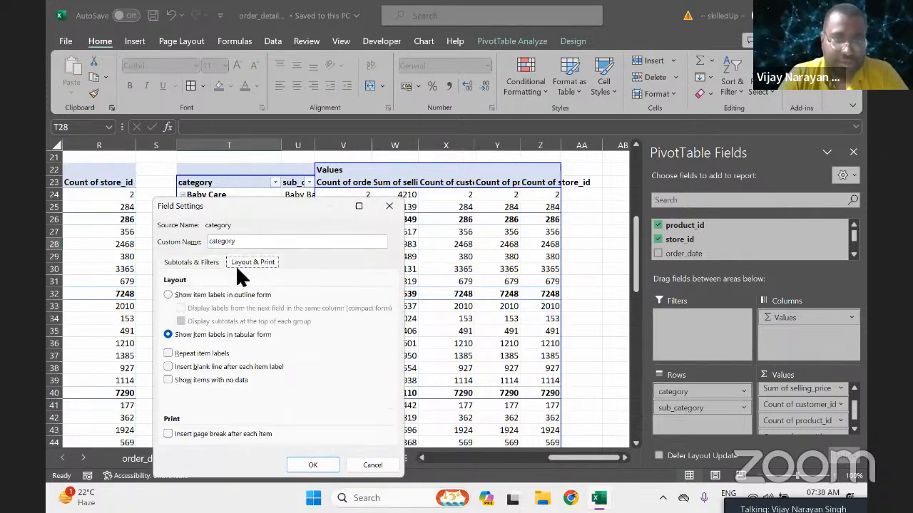
{"action": "left_click", "coordinate": [167, 354]}
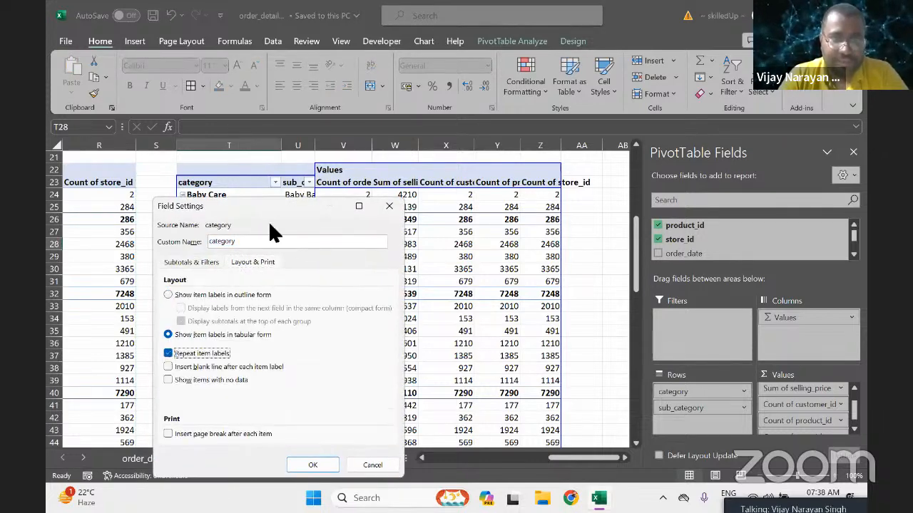
{"action": "left_click_drag", "start_coordinate": [272, 216], "coordinate": [646, 176]}
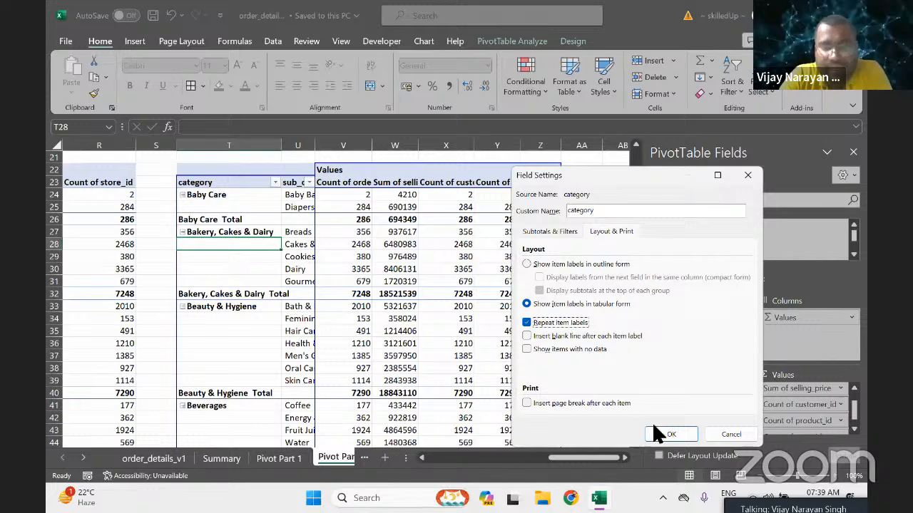
{"action": "left_click", "coordinate": [526, 322]}
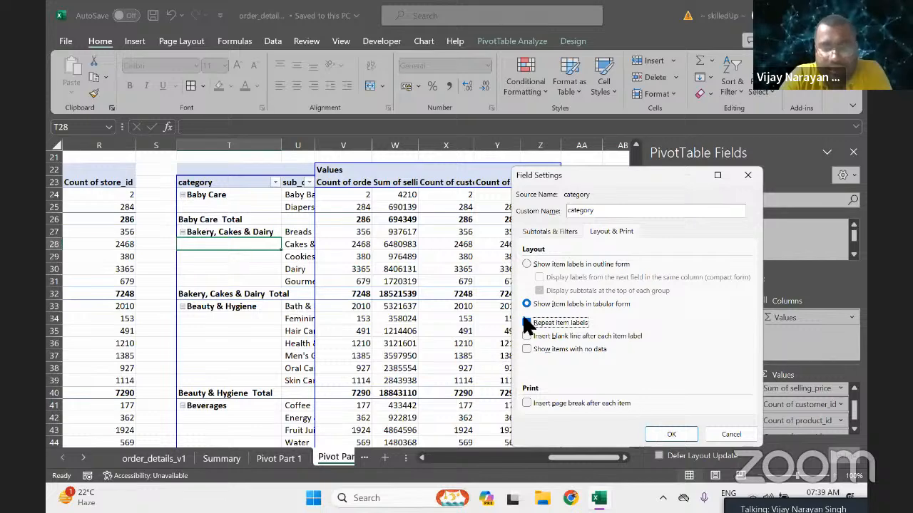
{"action": "left_click", "coordinate": [667, 434]}
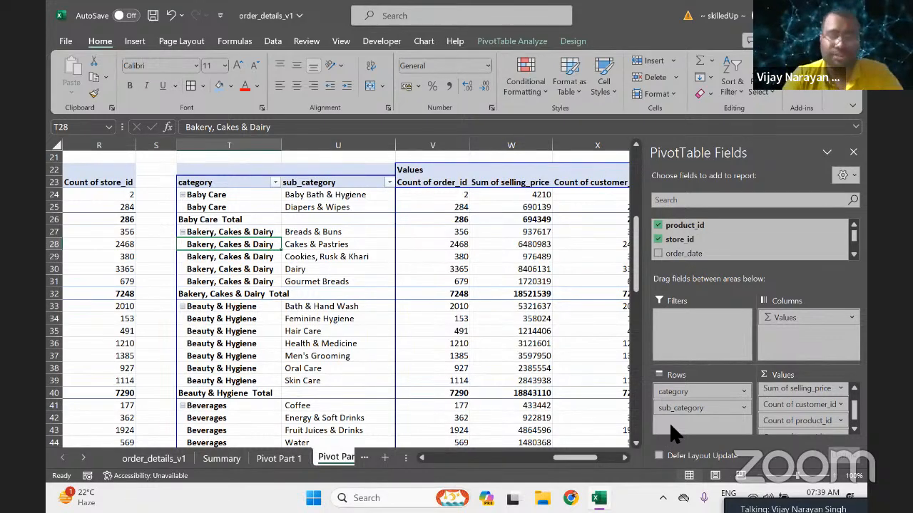
Copy the entire repeated-label pivot table that starts at T22.
{"action": "left_click", "coordinate": [558, 348]}
{"action": "key", "text": "ctrl+a"}
{"action": "key", "text": "ctrl+c"}
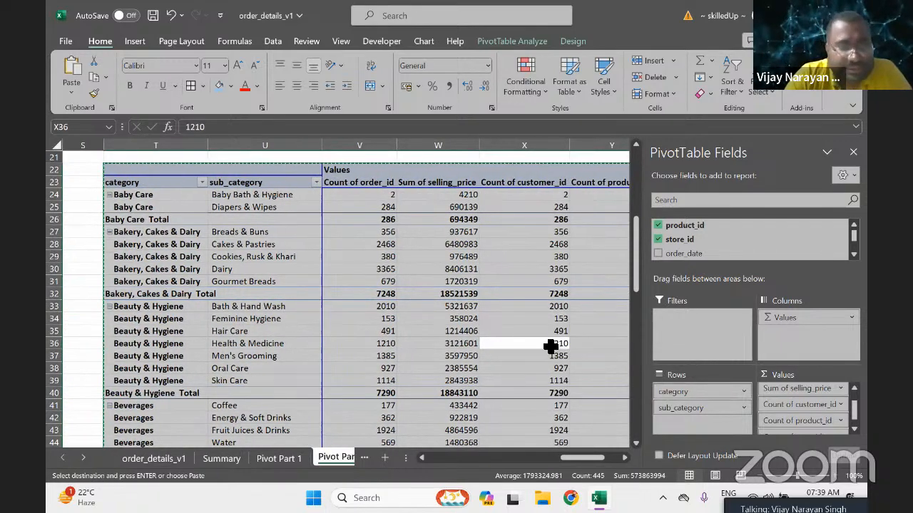
{"action": "left_click", "coordinate": [125, 298]}
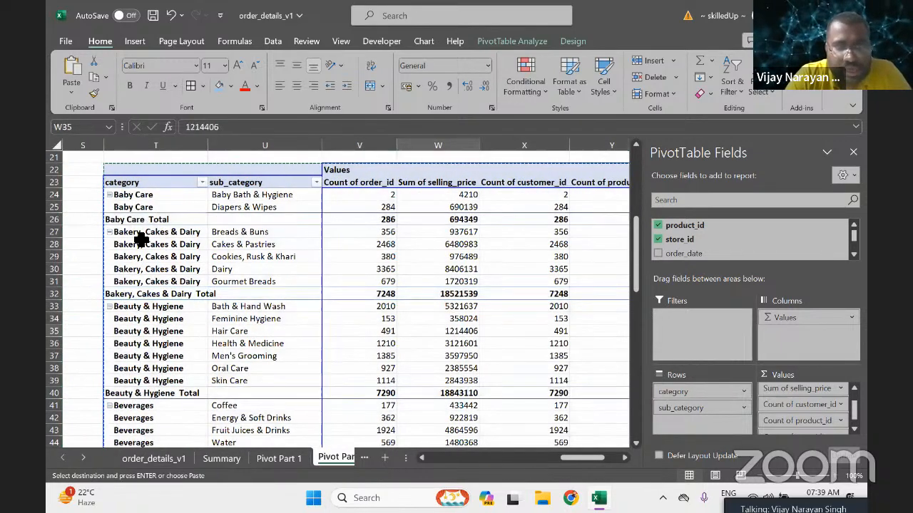
Paste the copied repeated-label pivot table beside the original, starting at cell AC22.
{"action": "left_click", "coordinate": [452, 334]}
{"action": "key", "text": "Right"}
{"action": "key", "text": "Right"}
{"action": "key", "text": "Right"}
{"action": "key", "text": "Right"}
{"action": "key", "text": "Right"}
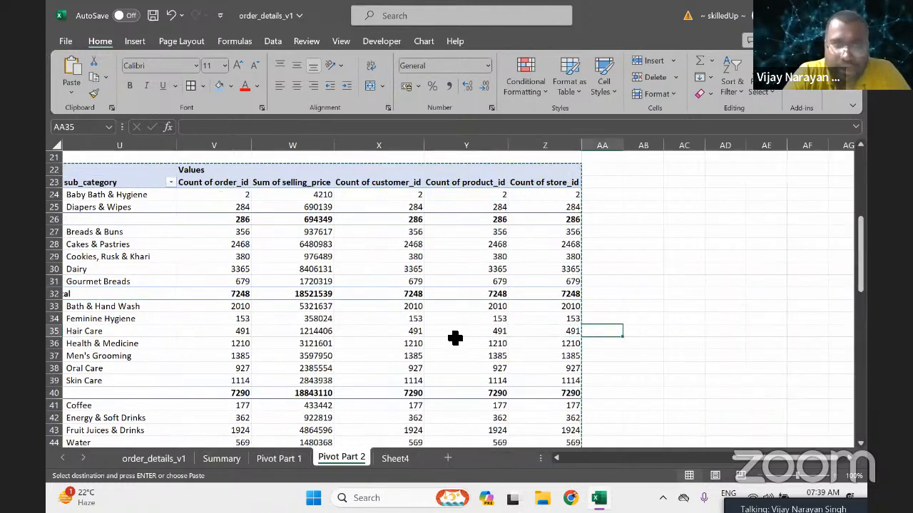
{"action": "key", "text": "Right"}
{"action": "key", "text": "Up"}
{"action": "key", "text": "Up"}
{"action": "key", "text": "Up"}
{"action": "key", "text": "Up"}
{"action": "key", "text": "Up"}
{"action": "key", "text": "Up"}
{"action": "key", "text": "Up"}
{"action": "key", "text": "Up"}
{"action": "key", "text": "Up"}
{"action": "key", "text": "Up"}
{"action": "key", "text": "Up"}
{"action": "key", "text": "Up"}
{"action": "key", "text": "Up"}
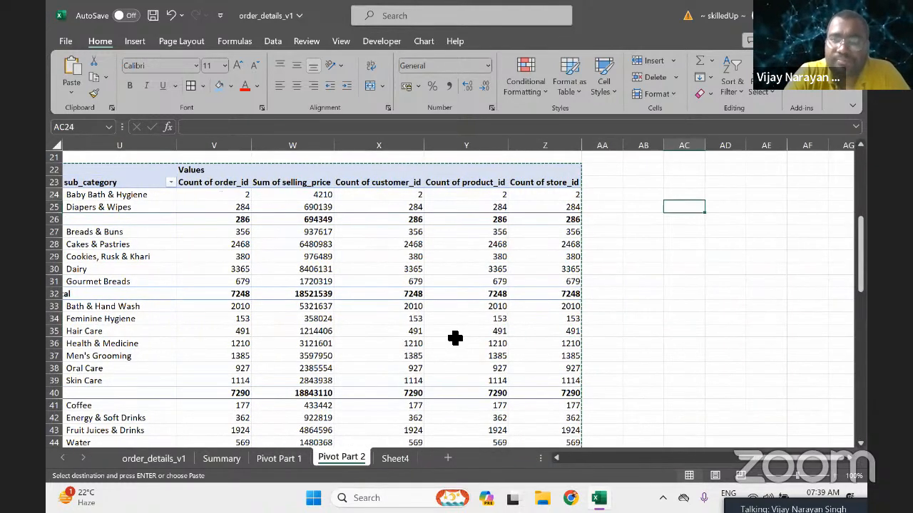
{"action": "key", "text": "ctrl+v"}
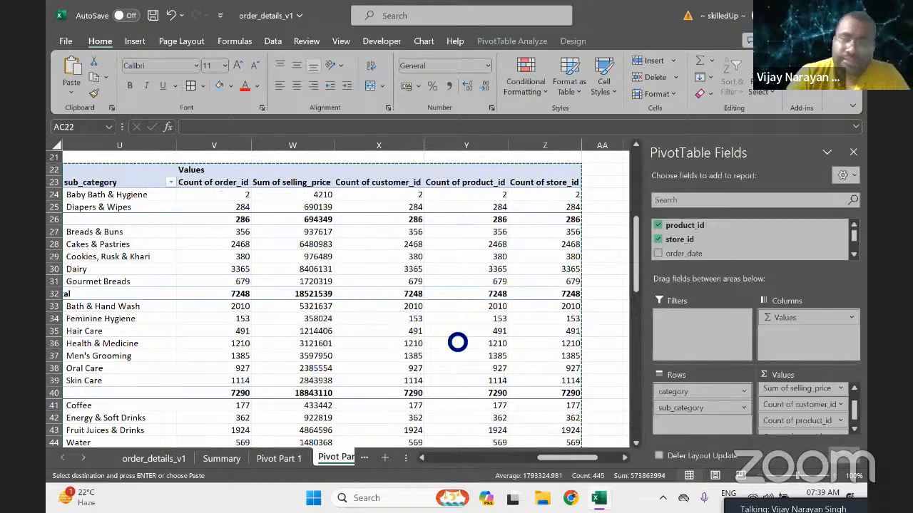
Remove all category subtotal rows from the pivot table copy starting at AC22, keeping its Grand Total row.
{"action": "key", "text": "Right"}
{"action": "key", "text": "Right"}
{"action": "key", "text": "Right"}
{"action": "key", "text": "Right"}
{"action": "key", "text": "Right"}
{"action": "key", "text": "Right"}
{"action": "key", "text": "Down"}
{"action": "key", "text": "Down"}
{"action": "key", "text": "Down"}
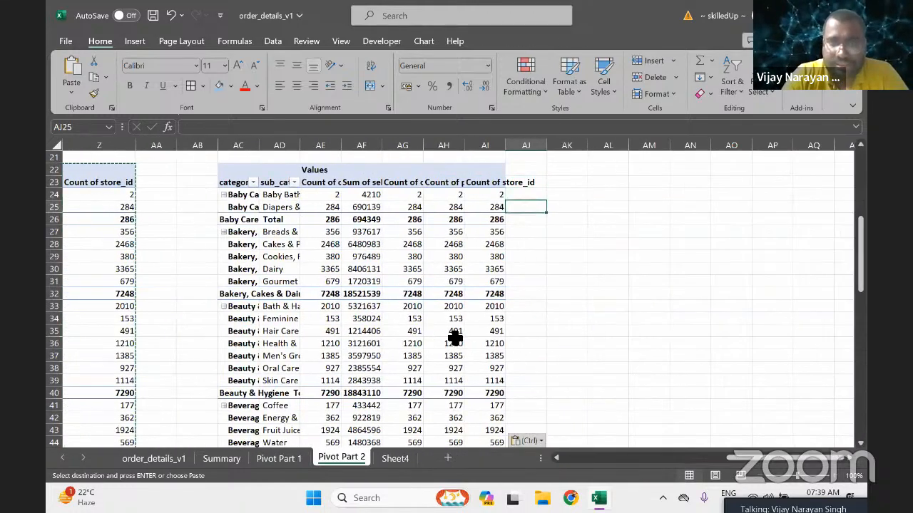
{"action": "key", "text": "Left"}
{"action": "key", "text": "ctrl+Down"}
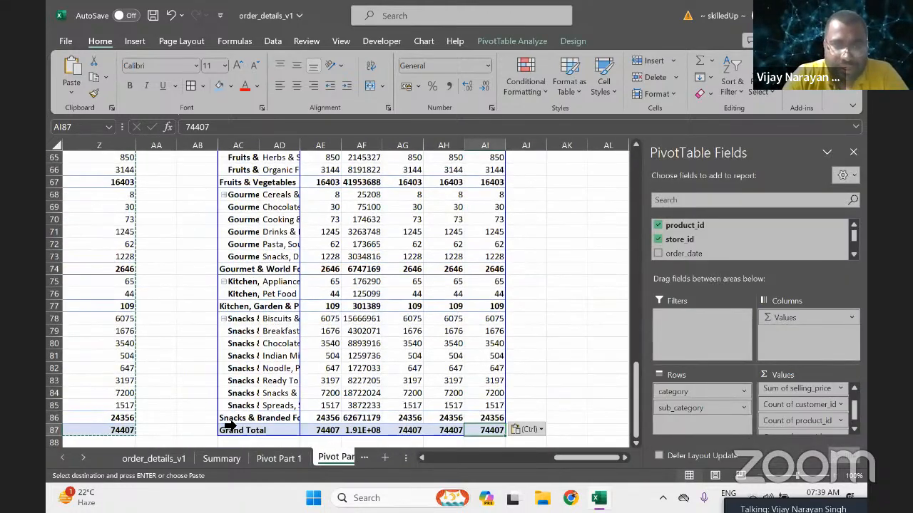
{"action": "left_click", "coordinate": [230, 422]}
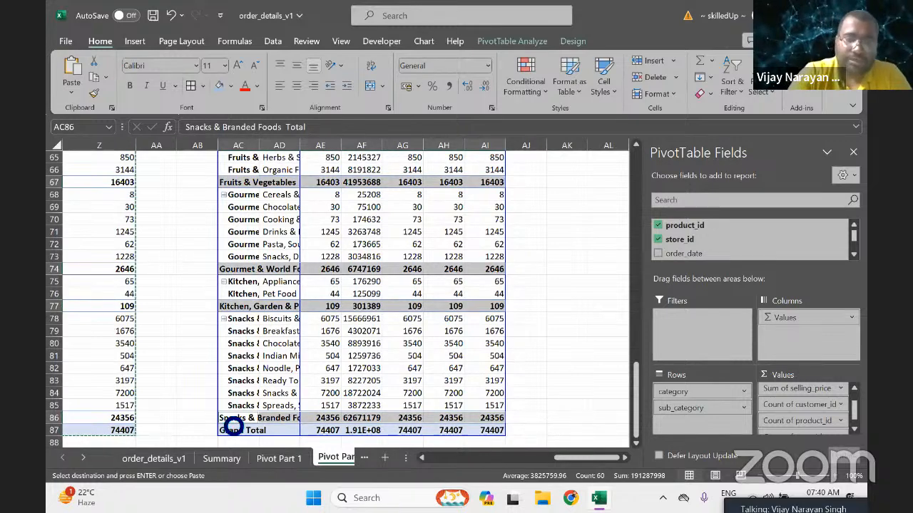
{"action": "key", "text": "Delete"}
Autofit the column widths of the pivot table without subtotals in columns AC to AI.
{"action": "left_click", "coordinate": [325, 244]}
{"action": "key", "text": "ctrl+a"}
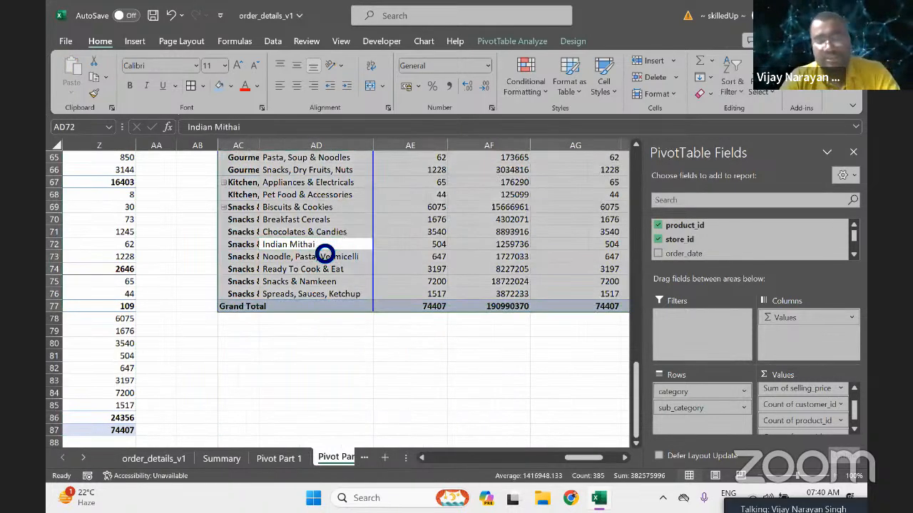
{"action": "key", "text": "alt+o"}
{"action": "key", "text": "a"}
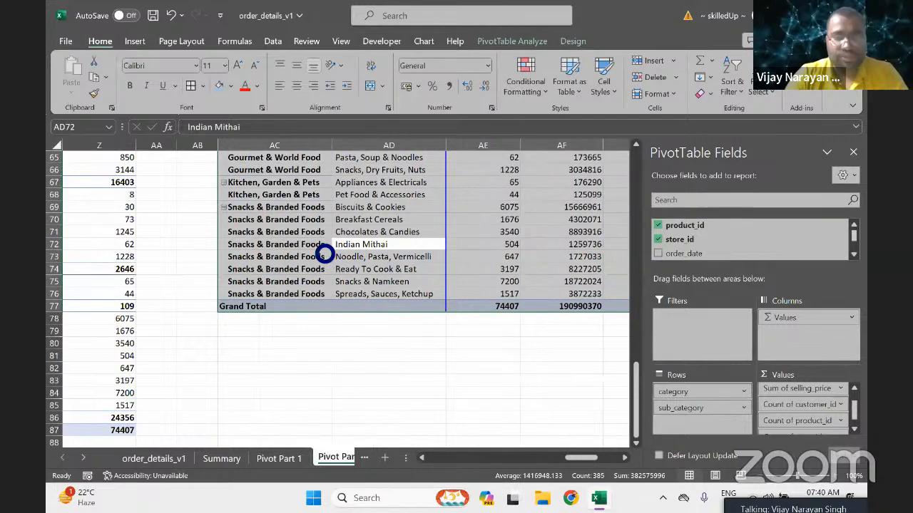
Copy the classic-layout pivot table from its header row at L23 through the Grand Total row at R87.
{"action": "scroll", "coordinate": [324, 253], "scroll_direction": "up", "scroll_amount": 2}
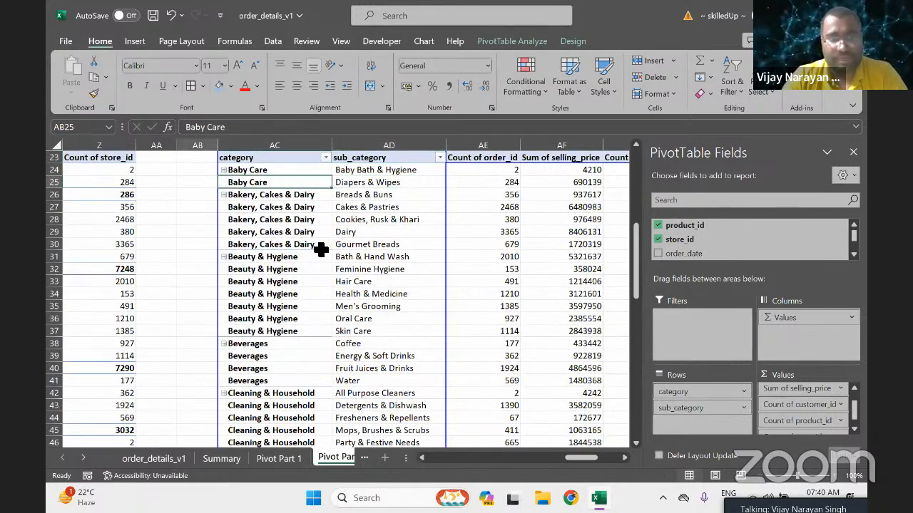
{"action": "key", "text": "Up"}
{"action": "key", "text": "Up"}
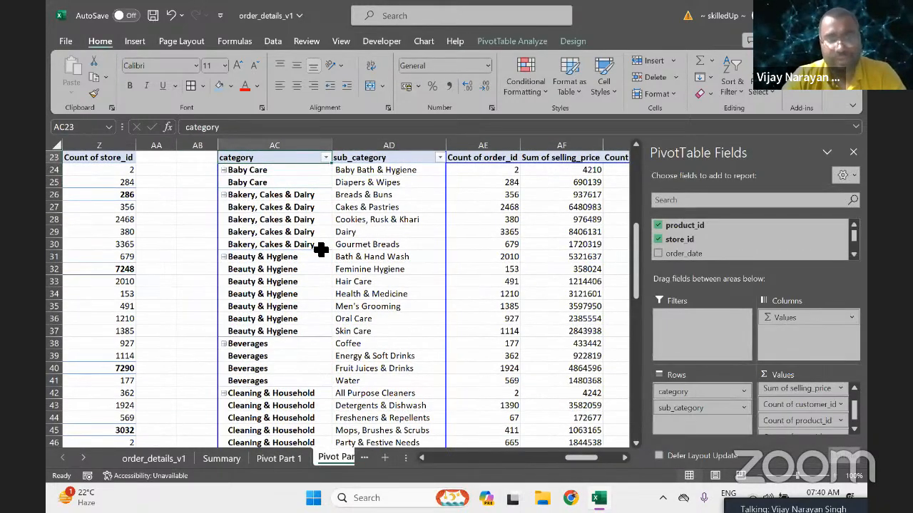
{"action": "key", "text": "ctrl+shift+Down"}
{"action": "key", "text": "Left"}
{"action": "key", "text": "Left"}
{"action": "key", "text": "Left"}
{"action": "key", "text": "Left"}
{"action": "key", "text": "Left"}
{"action": "key", "text": "Left"}
{"action": "key", "text": "Left"}
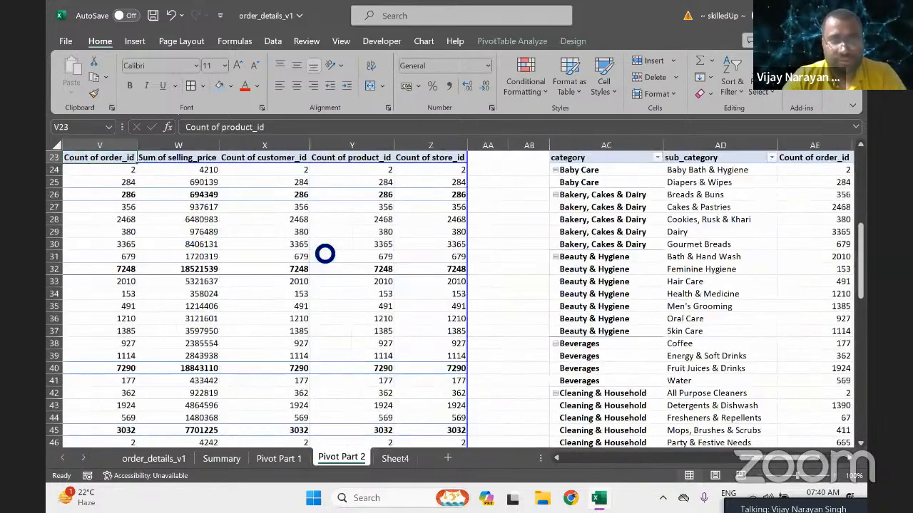
{"action": "key", "text": "Left"}
{"action": "key", "text": "Left"}
{"action": "key", "text": "Left"}
{"action": "key", "text": "Left"}
{"action": "key", "text": "Left"}
{"action": "key", "text": "Left"}
{"action": "key", "text": "Left"}
{"action": "key", "text": "Left"}
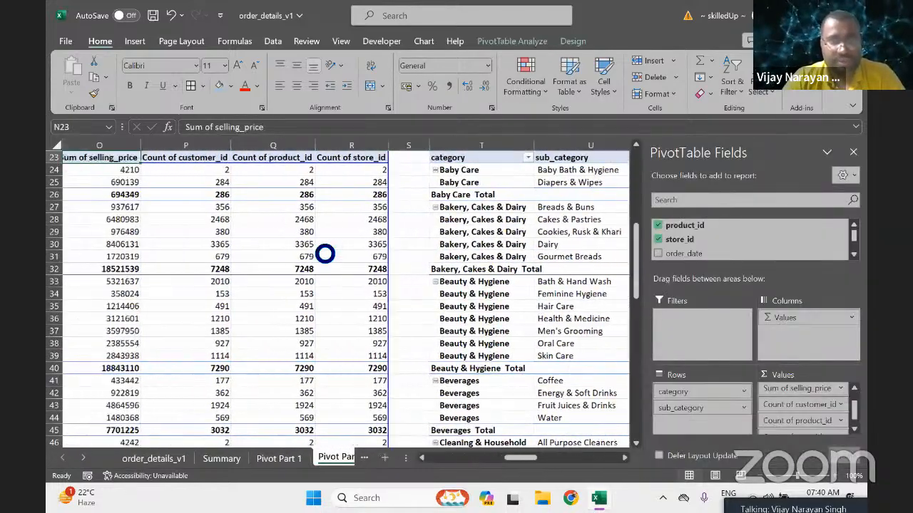
{"action": "key", "text": "Left"}
{"action": "key", "text": "Left"}
{"action": "key", "text": "Up"}
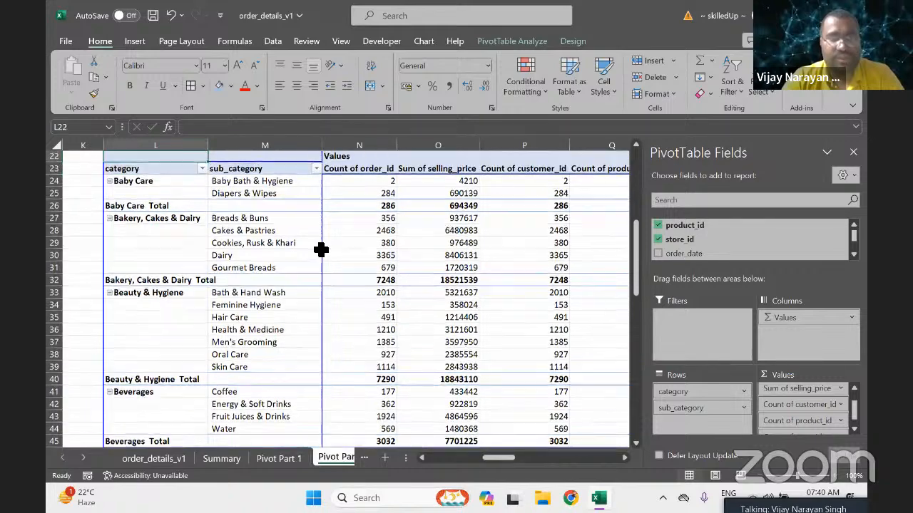
{"action": "key", "text": "Down"}
{"action": "key", "text": "ctrl+Right"}
{"action": "key", "text": "ctrl+shift+Down"}
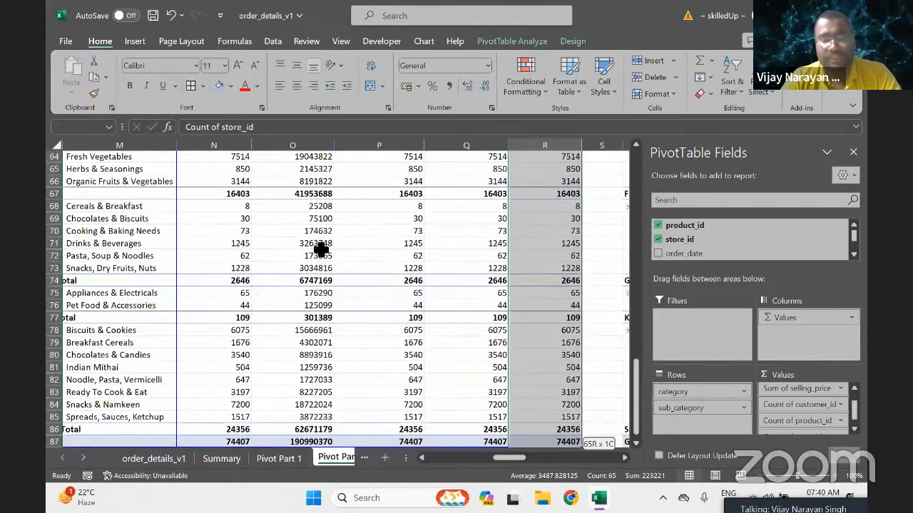
{"action": "key", "text": "ctrl+c"}
Try to paste the copied classic-layout range as a plain table starting at cell AL23.
{"action": "key", "text": "Right"}
{"action": "key", "text": "Right"}
{"action": "key", "text": "Right"}
{"action": "key", "text": "Right"}
{"action": "key", "text": "Right"}
{"action": "key", "text": "Right"}
{"action": "key", "text": "Right"}
{"action": "key", "text": "Right"}
{"action": "key", "text": "Right"}
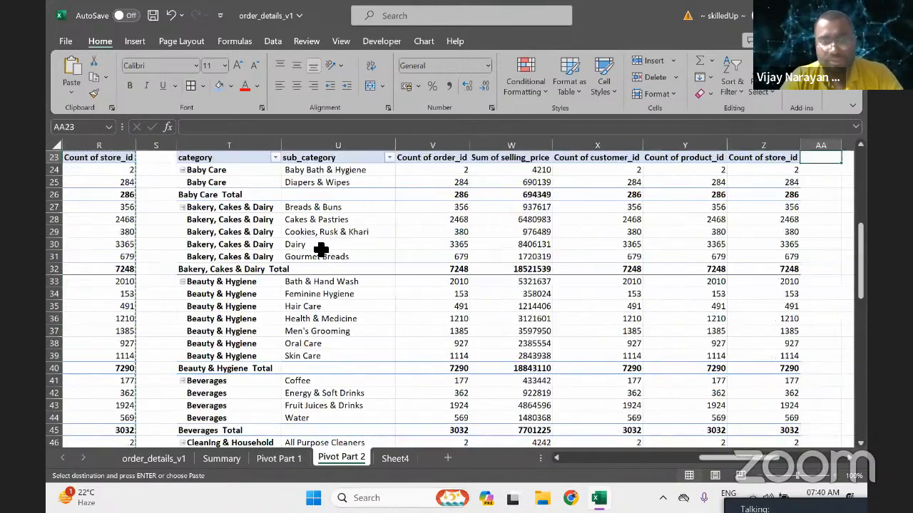
{"action": "key", "text": "Right"}
{"action": "key", "text": "Right"}
{"action": "key", "text": "Right"}
{"action": "key", "text": "Right"}
{"action": "key", "text": "Right"}
{"action": "key", "text": "Right"}
{"action": "key", "text": "Right"}
{"action": "key", "text": "Right"}
{"action": "key", "text": "Right"}
{"action": "key", "text": "Right"}
{"action": "key", "text": "Right"}
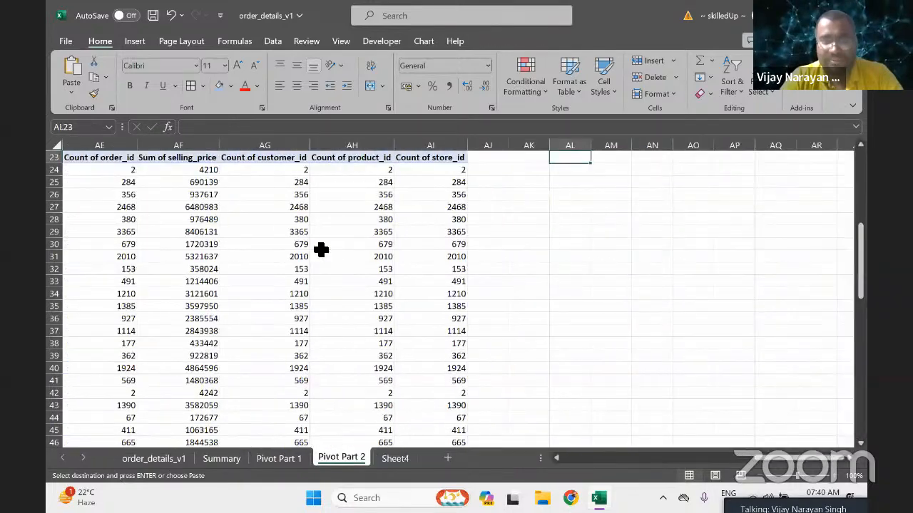
{"action": "key", "text": "Right"}
{"action": "key", "text": "Left"}
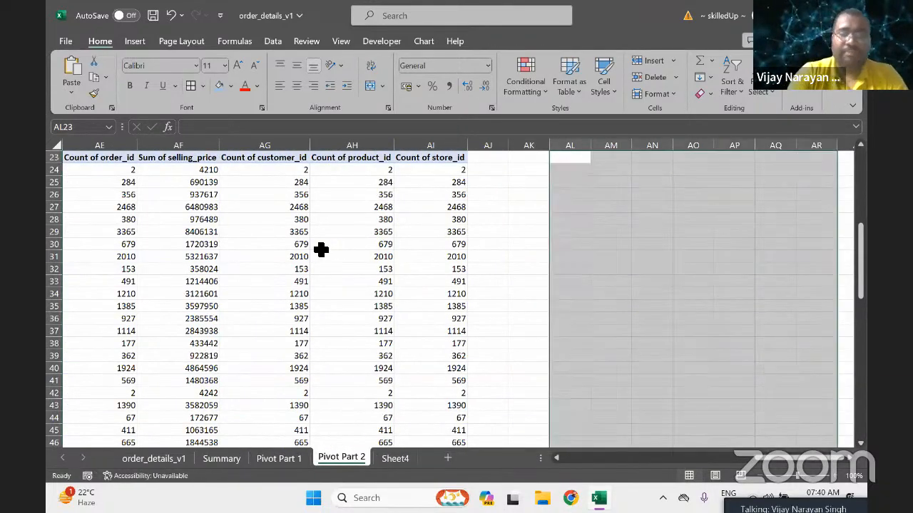
{"action": "key", "text": "ctrl+v"}
{"action": "key", "text": "Right"}
{"action": "key", "text": "ctrl"}
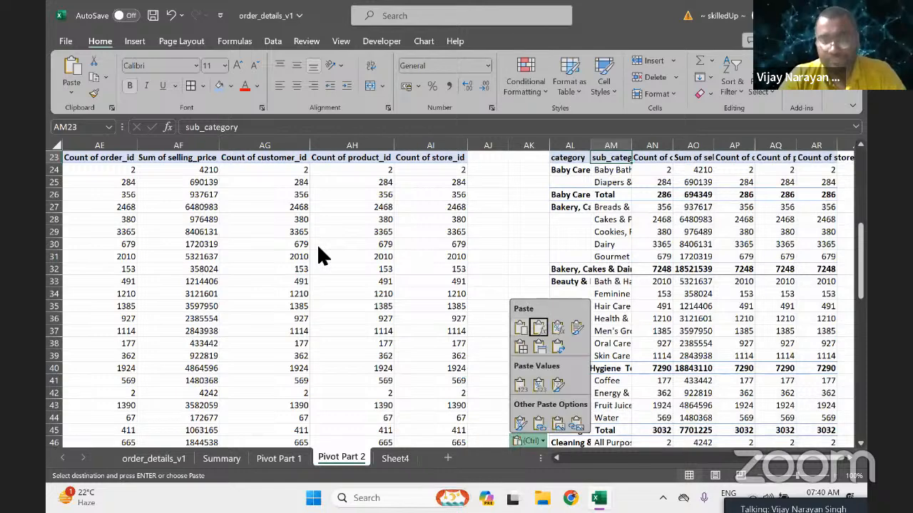
Examine the Snacks & Branded Foods Total and Grand Total rows of the plain table pasted in columns AL to AR.
{"action": "left_click", "coordinate": [691, 237]}
{"action": "left_click", "coordinate": [691, 237]}
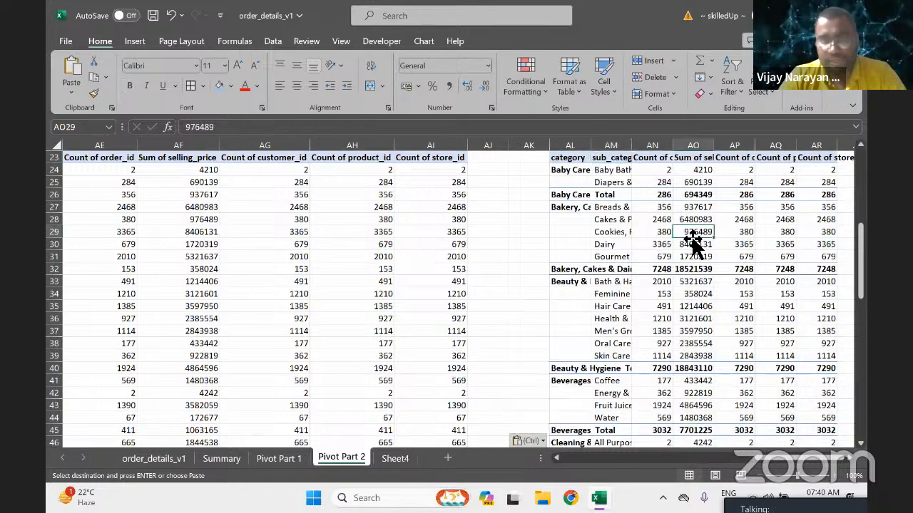
{"action": "key", "text": "ctrl+Down"}
{"action": "key", "text": "Left"}
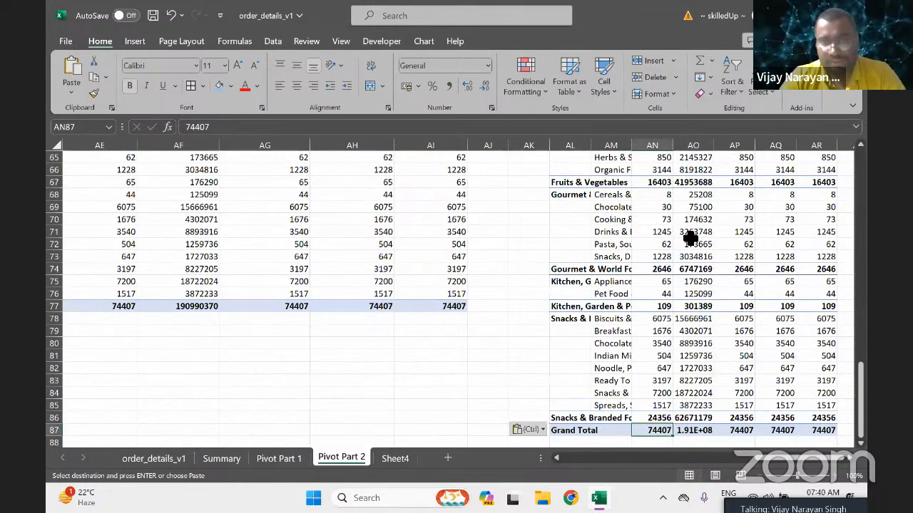
{"action": "key", "text": "Left"}
{"action": "key", "text": "Left"}
{"action": "key", "text": "Up"}
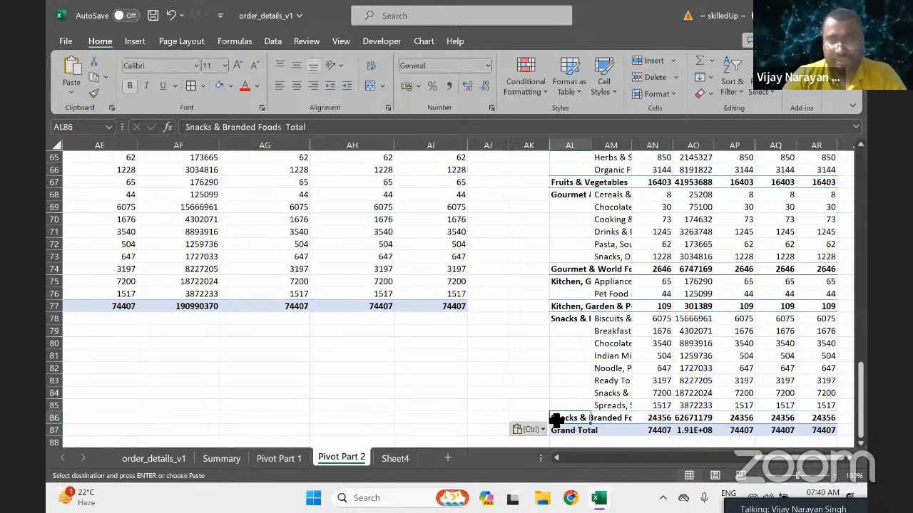
{"action": "left_click_drag", "start_coordinate": [549, 421], "coordinate": [651, 419]}
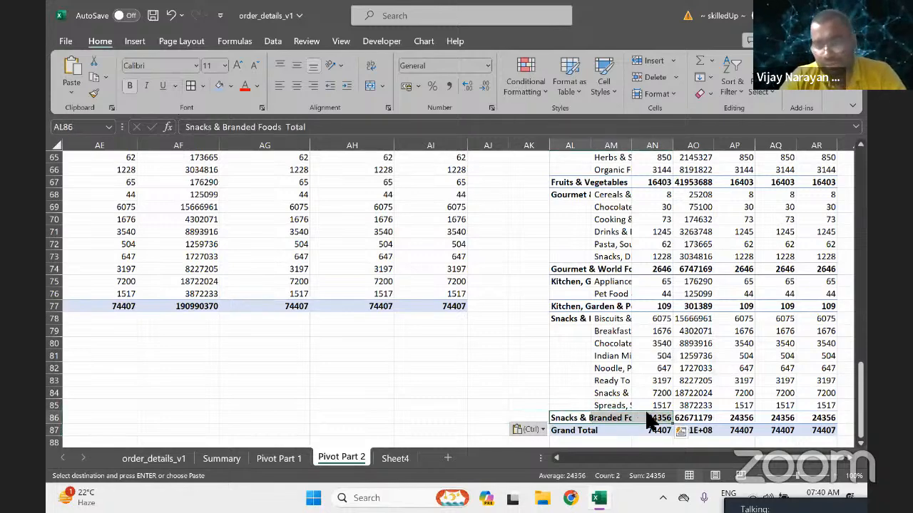
{"action": "key", "text": "ctrl"}
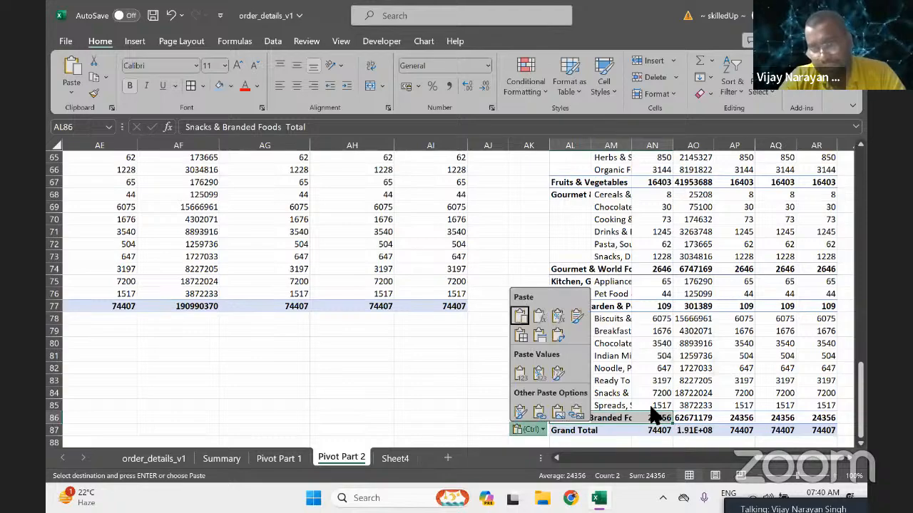
Undo the table paste at AL23 and return to the repeated-label pivot table in column T.
{"action": "left_click", "coordinate": [752, 325]}
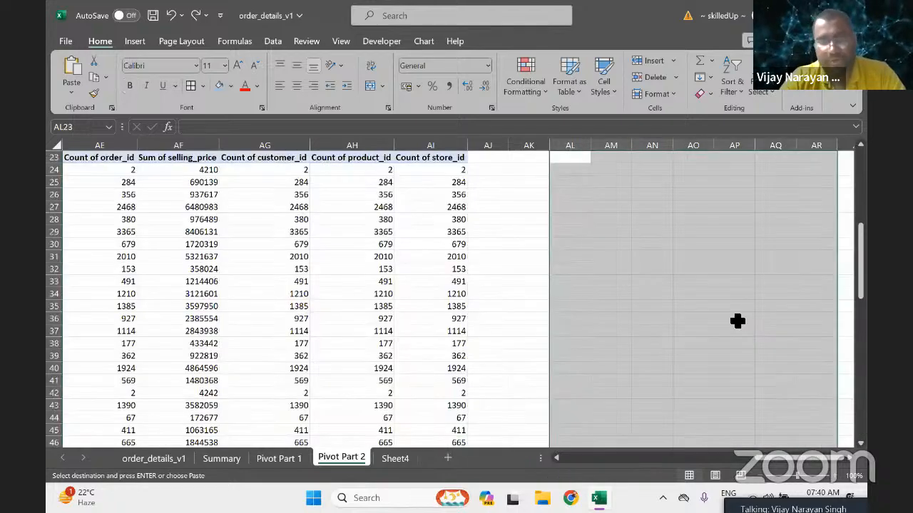
{"action": "key", "text": "ctrl+Left"}
{"action": "key", "text": "ctrl+Left"}
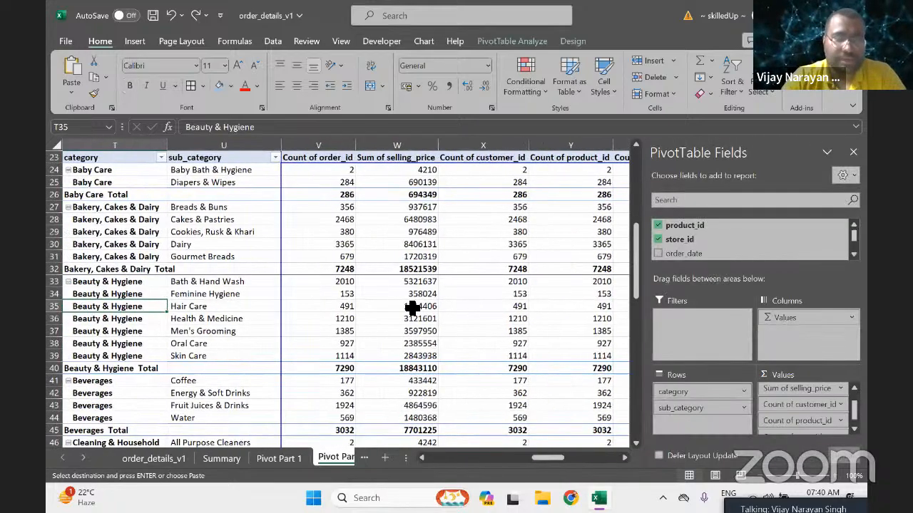
Try to copy the classic-layout pivot table from L22 through its Grand Total row in row 87.
{"action": "key", "text": "ctrl+Up"}
{"action": "key", "text": "ctrl+Up"}
{"action": "key", "text": "ctrl+Down"}
{"action": "key", "text": "Up"}
{"action": "key", "text": "Left"}
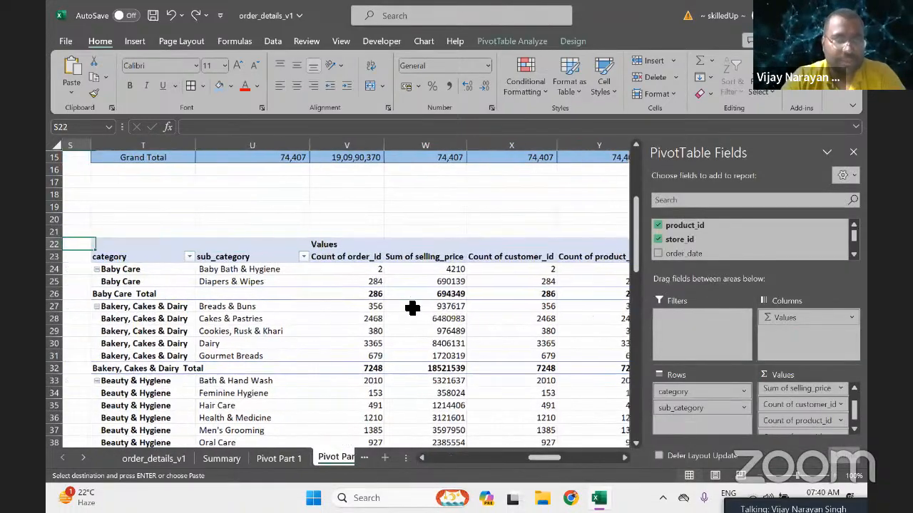
{"action": "key", "text": "ctrl+Left"}
{"action": "key", "text": "Left"}
{"action": "key", "text": "Left"}
{"action": "key", "text": "Left"}
{"action": "key", "text": "Left"}
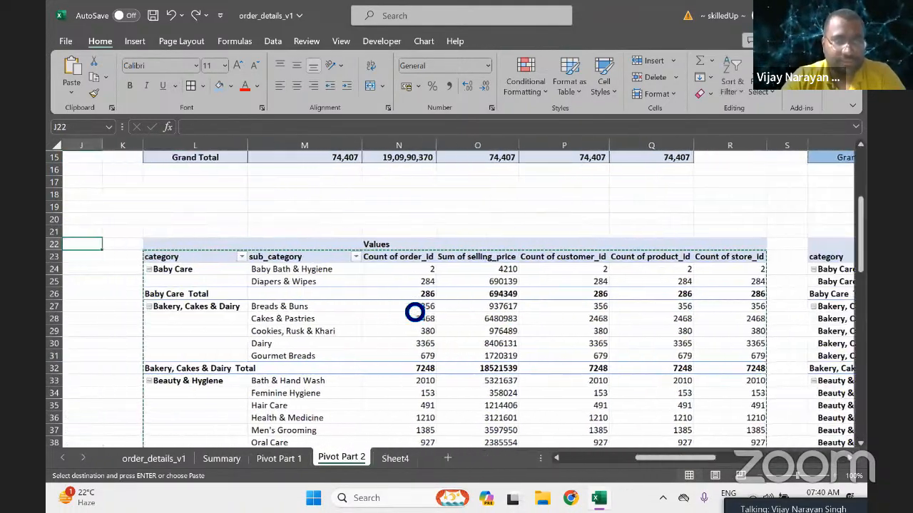
{"action": "key", "text": "Right"}
{"action": "key", "text": "Right"}
{"action": "key", "text": "shift+Down"}
{"action": "key", "text": "shift+Down"}
{"action": "key", "text": "shift+Down"}
{"action": "key", "text": "shift+Down"}
{"action": "key", "text": "shift+Down"}
{"action": "key", "text": "shift+Down"}
{"action": "key", "text": "shift+Down"}
{"action": "key", "text": "shift+Down"}
{"action": "key", "text": "shift+Down"}
{"action": "key", "text": "shift+Down"}
{"action": "key", "text": "shift+Down"}
{"action": "key", "text": "shift+Down"}
{"action": "key", "text": "shift+Down"}
{"action": "key", "text": "shift+Down"}
{"action": "key", "text": "shift+Down"}
{"action": "key", "text": "shift+Down"}
{"action": "key", "text": "shift+Down"}
{"action": "key", "text": "shift+Down"}
{"action": "key", "text": "shift+Down"}
{"action": "key", "text": "shift+Down"}
{"action": "key", "text": "shift+Down"}
{"action": "key", "text": "shift+Down"}
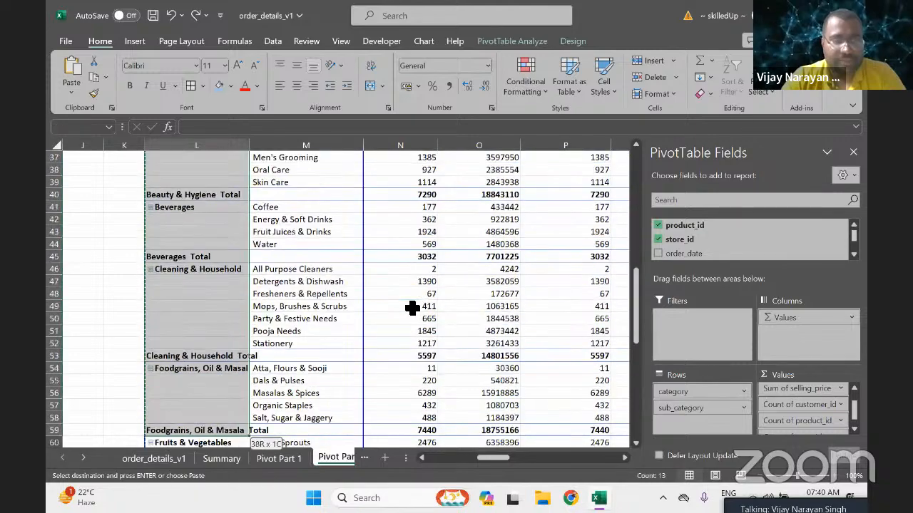
{"action": "key", "text": "shift+Down"}
{"action": "key", "text": "shift+Down"}
{"action": "key", "text": "shift+Down"}
{"action": "key", "text": "shift+Down"}
{"action": "key", "text": "shift+Down"}
{"action": "key", "text": "shift+Down"}
{"action": "key", "text": "shift+Down"}
{"action": "key", "text": "shift+Down"}
{"action": "key", "text": "shift+Down"}
{"action": "key", "text": "shift+Down"}
{"action": "key", "text": "shift+Down"}
{"action": "key", "text": "shift+Down"}
{"action": "key", "text": "shift+Down"}
{"action": "key", "text": "shift+Down"}
{"action": "key", "text": "shift+Down"}
{"action": "key", "text": "shift+Down"}
{"action": "key", "text": "shift+Down"}
{"action": "key", "text": "shift+Down"}
{"action": "key", "text": "shift+Down"}
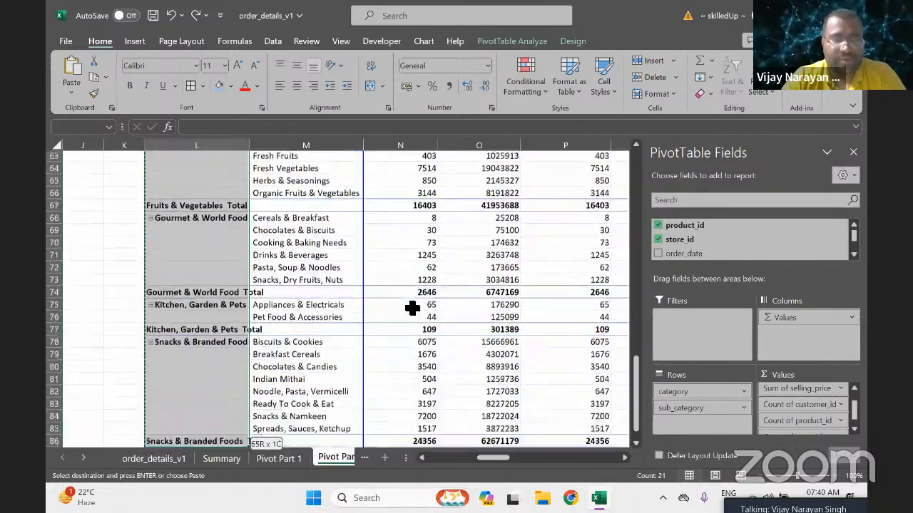
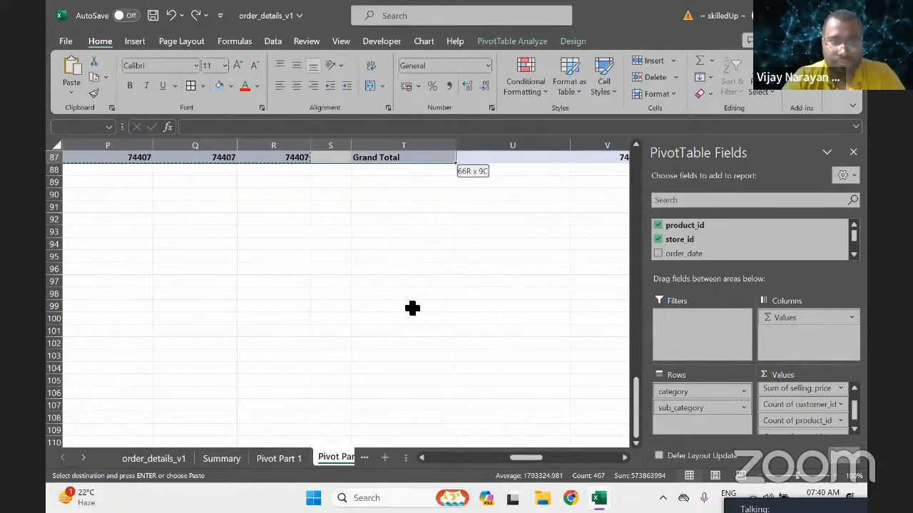
{"action": "key", "text": "Right"}
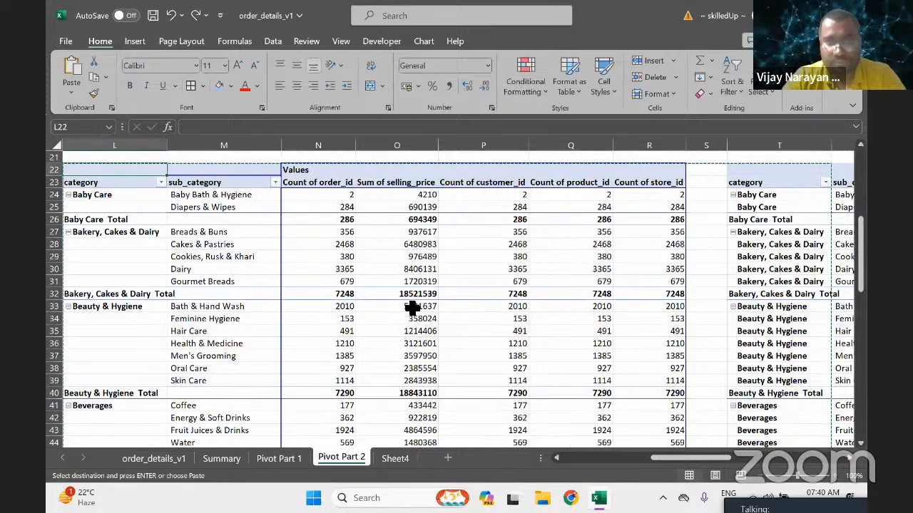
Copy the whole classic-layout pivot table L22:R87, including the Values header row.
{"action": "key", "text": "Right"}
{"action": "key", "text": "Right"}
{"action": "key", "text": "Right"}
{"action": "key", "text": "Right"}
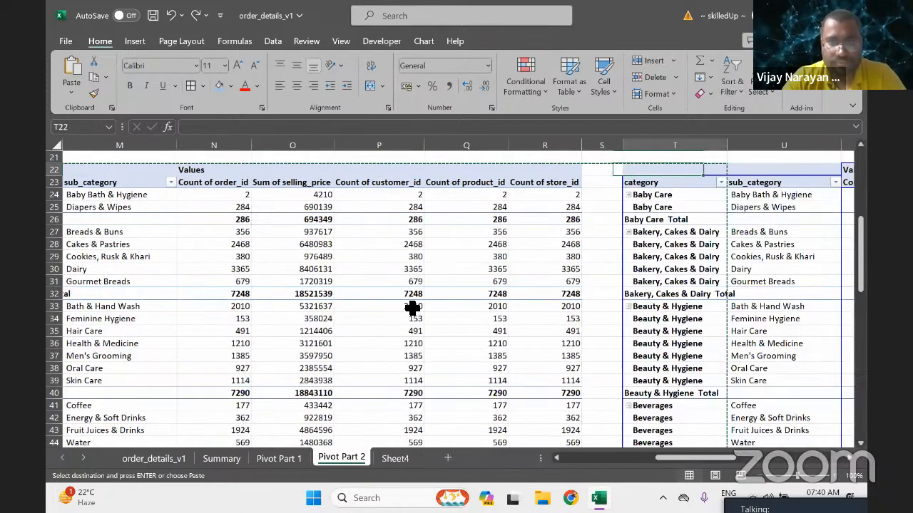
{"action": "key", "text": "Left"}
{"action": "key", "text": "ctrl+shift+Down"}
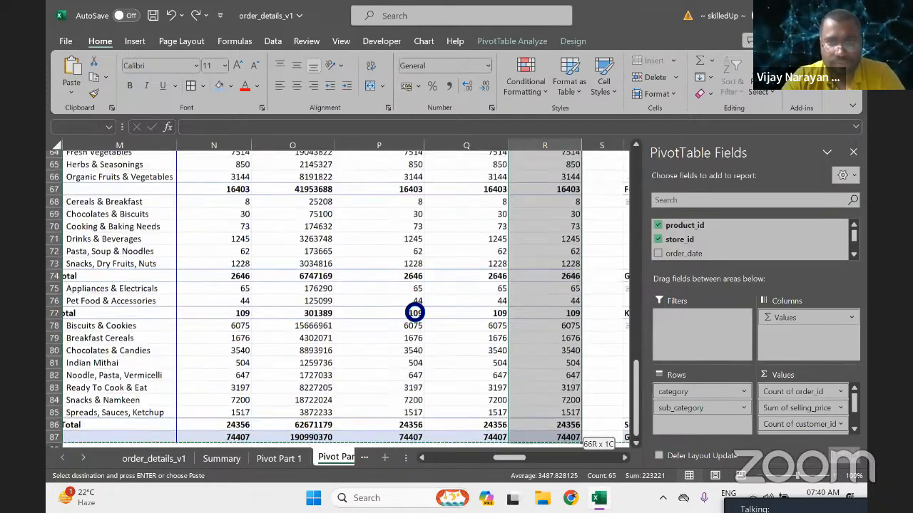
{"action": "key", "text": "shift+Left"}
{"action": "key", "text": "ctrl+shift+Left"}
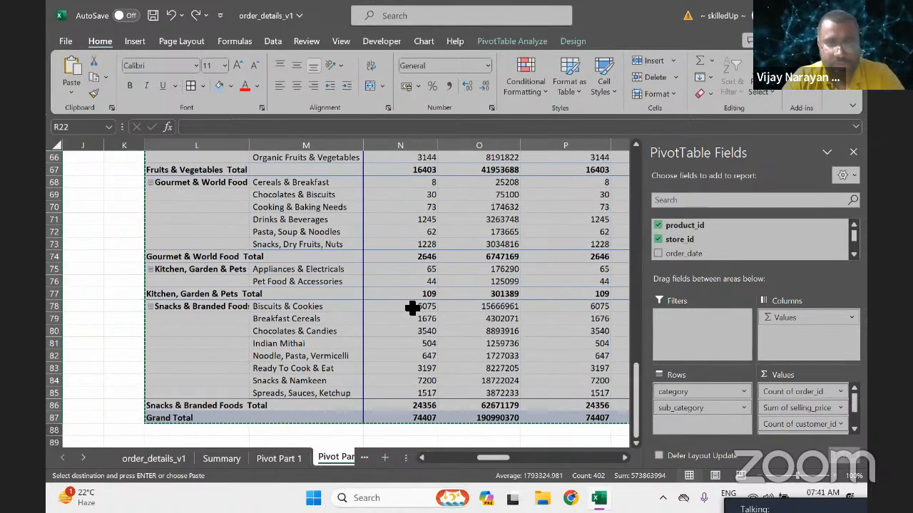
Paste the copied pivot table at cell AL22, beside the pivot table without subtotals.
{"action": "key", "text": "Right"}
{"action": "key", "text": "Right"}
{"action": "key", "text": "Right"}
{"action": "key", "text": "Right"}
{"action": "key", "text": "Right"}
{"action": "key", "text": "Right"}
{"action": "key", "text": "Right"}
{"action": "key", "text": "Right"}
{"action": "key", "text": "Right"}
{"action": "key", "text": "Right"}
{"action": "key", "text": "Right"}
{"action": "key", "text": "Right"}
{"action": "key", "text": "Right"}
{"action": "key", "text": "Right"}
{"action": "key", "text": "Right"}
{"action": "key", "text": "Right"}
{"action": "key", "text": "Right"}
{"action": "key", "text": "Right"}
{"action": "key", "text": "Right"}
{"action": "key", "text": "Right"}
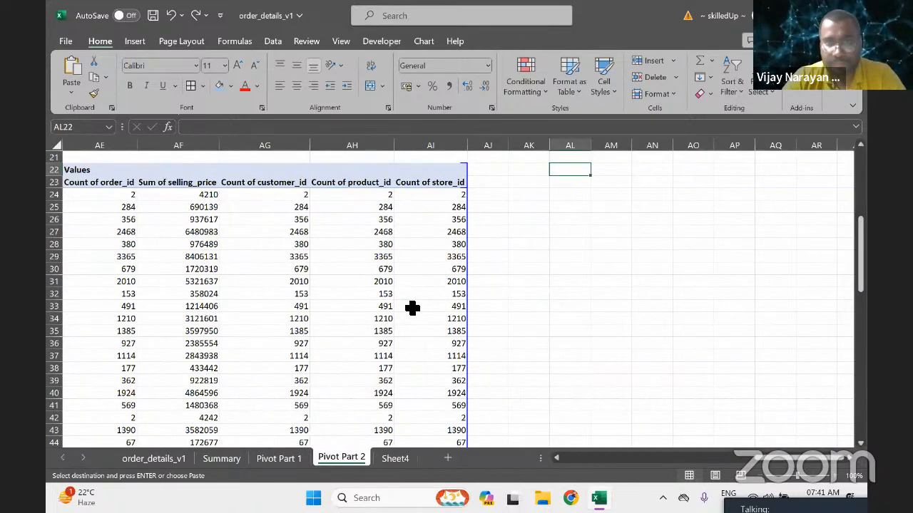
{"action": "key", "text": "ctrl+v"}
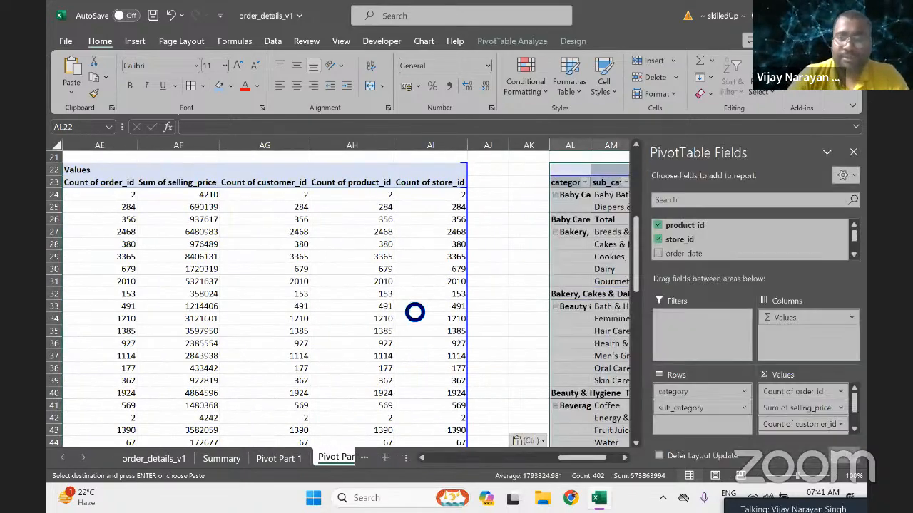
Remove the category subtotals from the pivot table pasted at AL22.
{"action": "key", "text": "Right"}
{"action": "key", "text": "Right"}
{"action": "key", "text": "Right"}
{"action": "key", "text": "Down"}
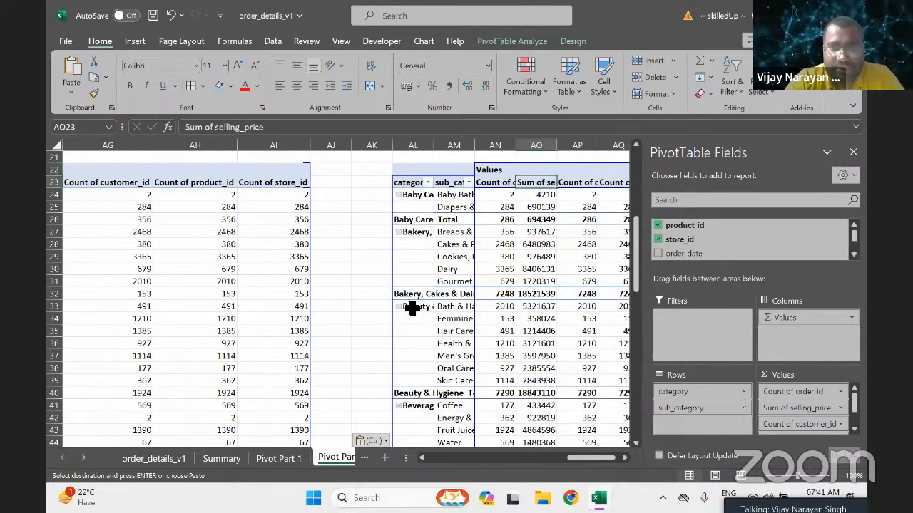
{"action": "key", "text": "Down"}
{"action": "key", "text": "ctrl+Down"}
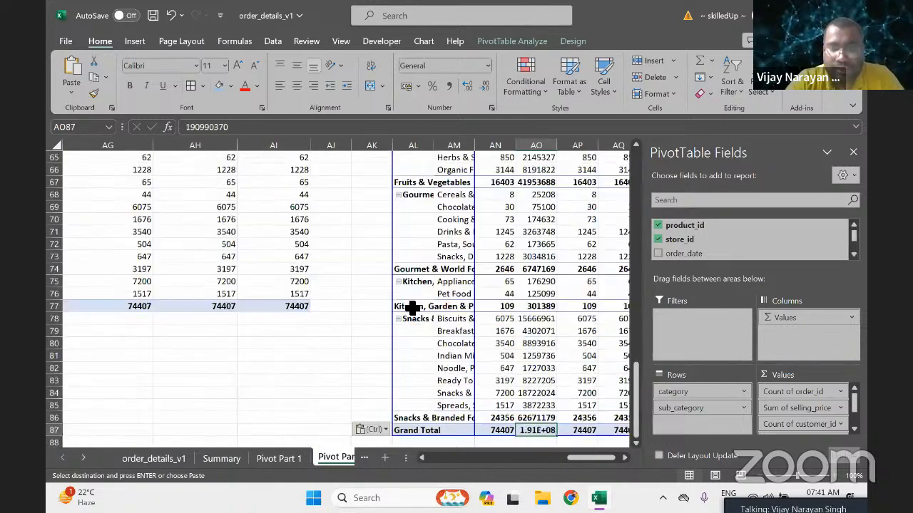
{"action": "left_click", "coordinate": [401, 424]}
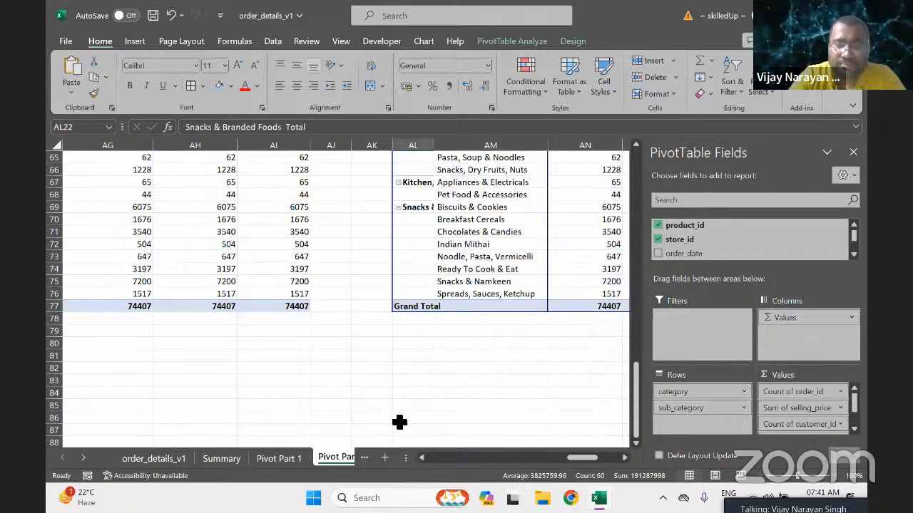
{"action": "key", "text": "Right"}
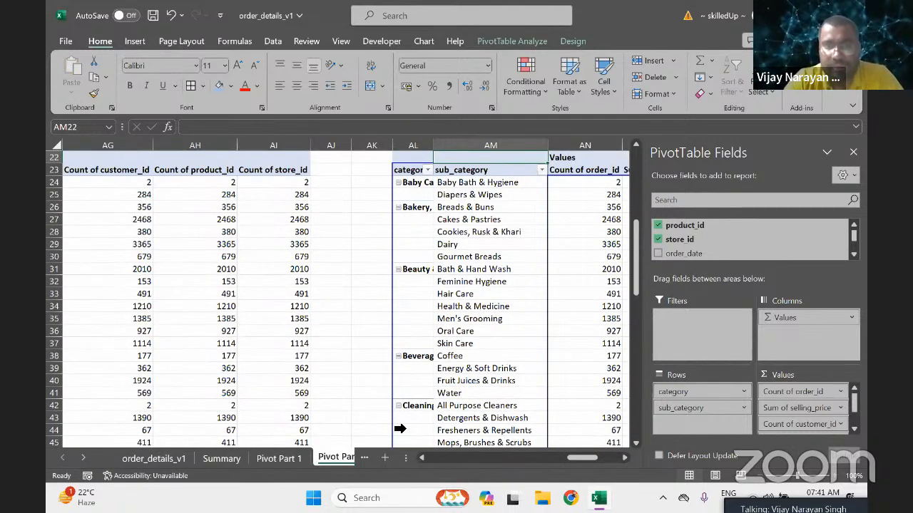
Convert the pivot table at AL22 to a plain table by copying it whole and pasting values over it.
{"action": "left_click", "coordinate": [546, 211]}
{"action": "key", "text": "ctrl+a"}
{"action": "key", "text": "ctrl+c"}
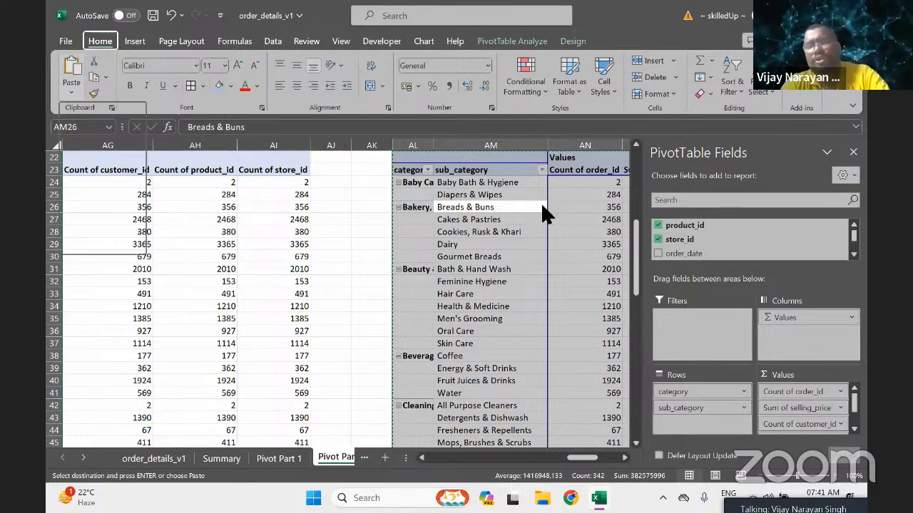
{"action": "key", "text": "ctrl+v"}
Merge and center the category cells for Baby Care, AL24:AL25, and for Bakery, Cakes & Dairy, AL26:AL30.
{"action": "key", "text": "Left"}
{"action": "key", "text": "Up"}
{"action": "key", "text": "Up"}
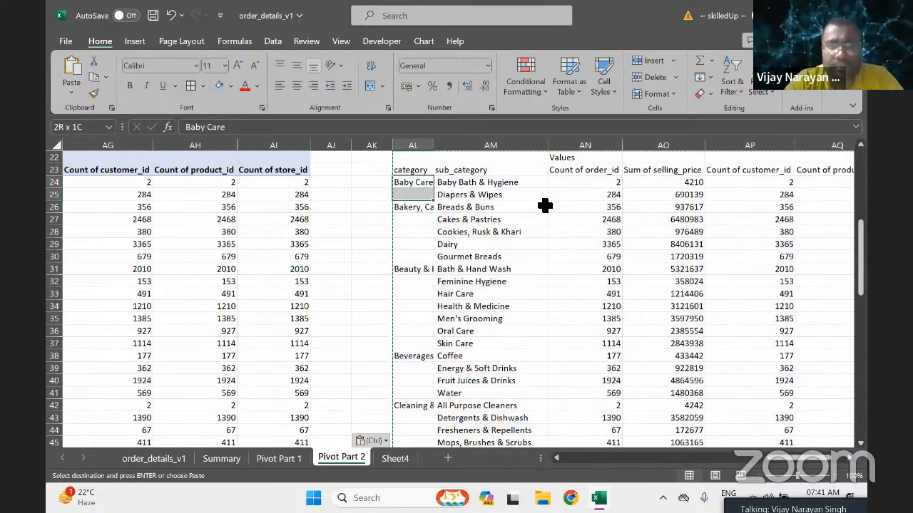
{"action": "left_click", "coordinate": [369, 86]}
{"action": "key", "text": "Down"}
{"action": "key", "text": "shift+Down"}
{"action": "key", "text": "shift+Down"}
{"action": "key", "text": "shift+Down"}
{"action": "key", "text": "shift+Down"}
{"action": "key", "text": "shift+Down"}
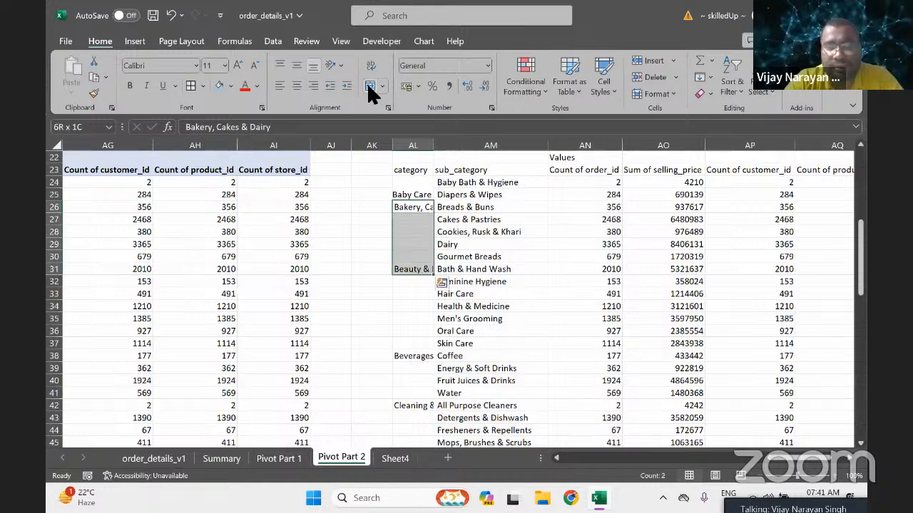
{"action": "left_click", "coordinate": [368, 86]}
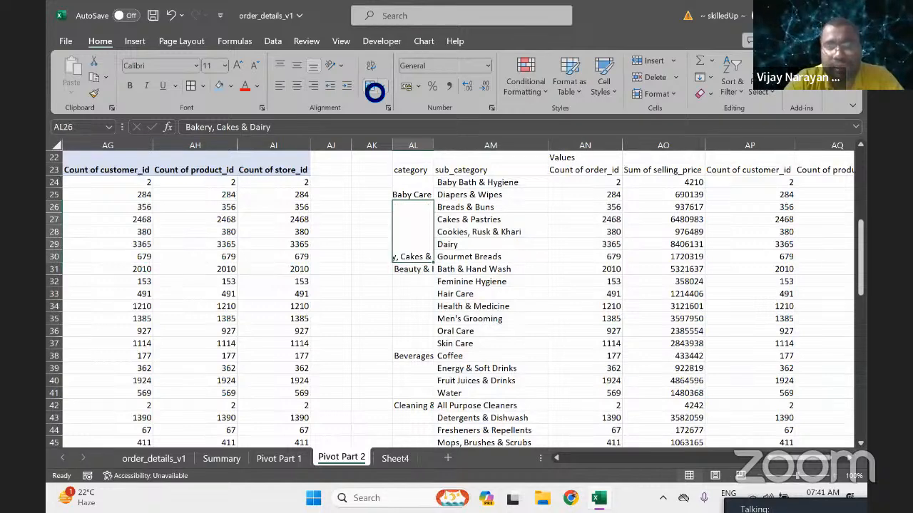
Merge and center the Beauty & Hygiene category cells AL31:AL37.
{"action": "key", "text": "Down"}
{"action": "key", "text": "shift+Down"}
{"action": "key", "text": "shift+Down"}
{"action": "key", "text": "shift+Down"}
{"action": "key", "text": "shift+Down"}
{"action": "key", "text": "shift+Down"}
{"action": "key", "text": "shift+Down"}
{"action": "key", "text": "shift+Down"}
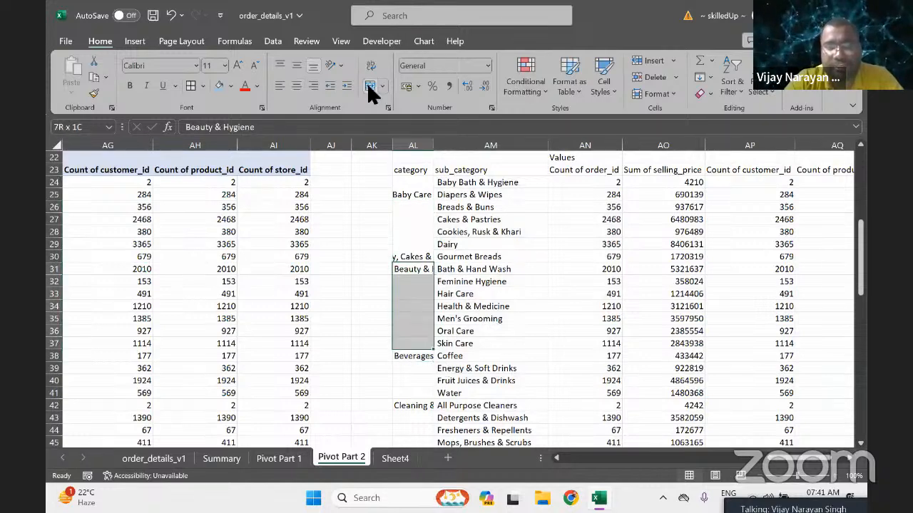
{"action": "left_click", "coordinate": [369, 86]}
Merge and center the Beverages category cells AL38:AL41.
{"action": "key", "text": "Down"}
{"action": "key", "text": "shift+Down"}
{"action": "key", "text": "shift+Down"}
{"action": "key", "text": "shift+Down"}
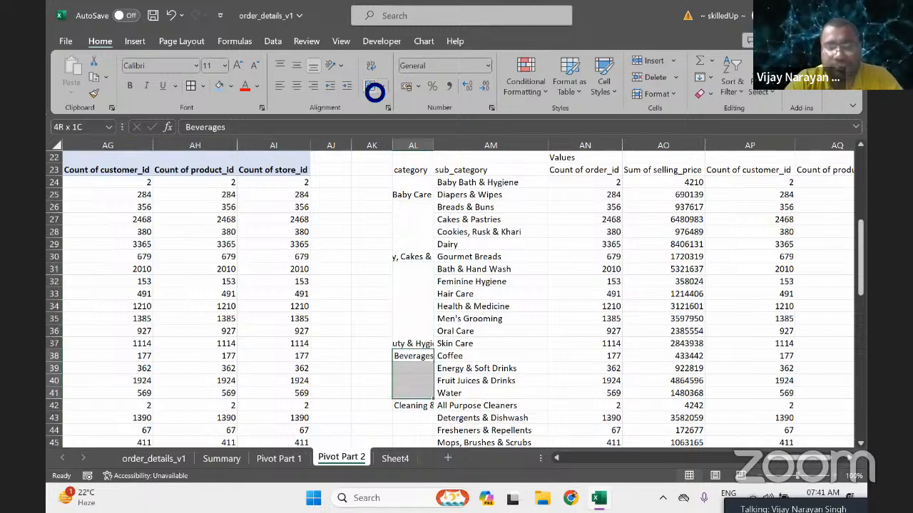
{"action": "left_click", "coordinate": [369, 86]}
Merge and center the Cleaning & Household category cells AL42:AL48.
{"action": "key", "text": "Down"}
{"action": "key", "text": "shift+Down"}
{"action": "key", "text": "shift+Down"}
{"action": "key", "text": "shift+Down"}
{"action": "key", "text": "shift+Down"}
{"action": "key", "text": "shift+Down"}
{"action": "key", "text": "shift+Down"}
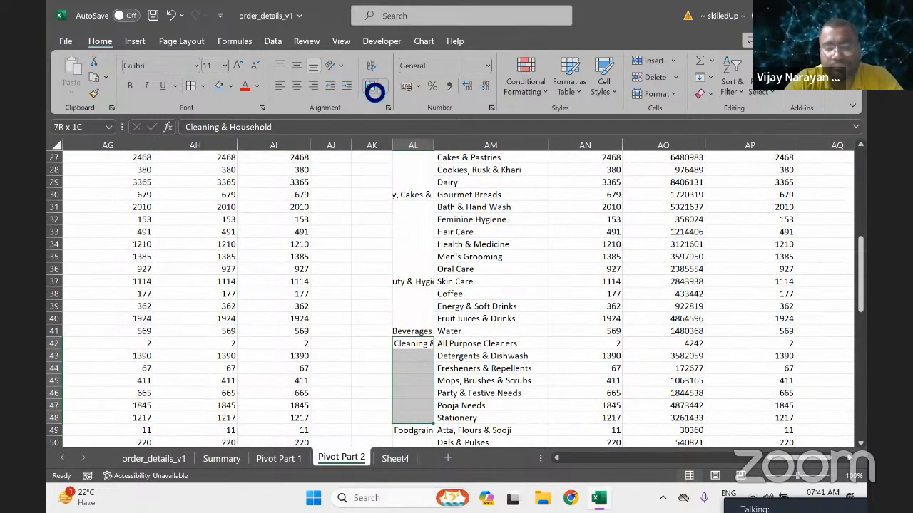
{"action": "left_click", "coordinate": [370, 86]}
Merge and center the Foodgrains, Oil & Masala category cells AL49:AL53.
{"action": "key", "text": "Down"}
{"action": "key", "text": "shift+Down"}
{"action": "key", "text": "shift+Down"}
{"action": "key", "text": "shift+Down"}
{"action": "key", "text": "shift+Down"}
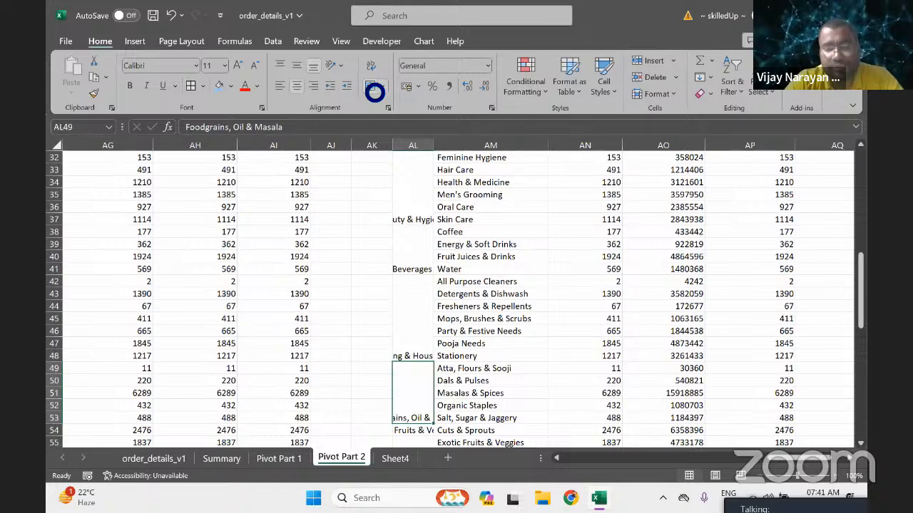
{"action": "left_click", "coordinate": [375, 89]}
Merge and center the Fruits & Vegetables category cells AL54:AL60.
{"action": "key", "text": "Down"}
{"action": "key", "text": "shift+Down"}
{"action": "key", "text": "shift+Down"}
{"action": "key", "text": "shift+Down"}
{"action": "key", "text": "shift+Down"}
{"action": "key", "text": "shift+Down"}
{"action": "key", "text": "shift+Down"}
{"action": "left_click", "coordinate": [375, 89]}
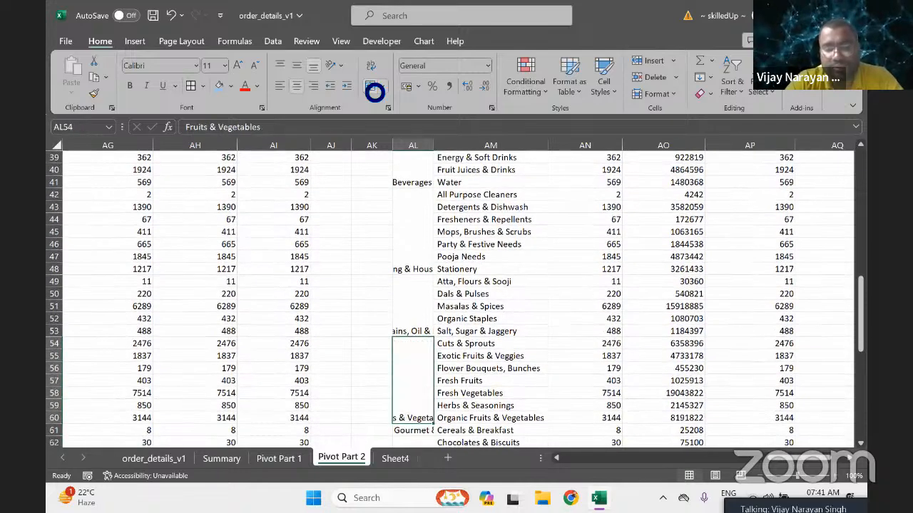
Merge and center the category cells for Gourmet & World Food, AL61:AL66, and for Kitchen, Garden & Pets, AL67:AL68.
{"action": "key", "text": "Down"}
{"action": "key", "text": "shift+Down"}
{"action": "key", "text": "shift+Down"}
{"action": "key", "text": "shift+Down"}
{"action": "key", "text": "shift+Down"}
{"action": "key", "text": "shift+Down"}
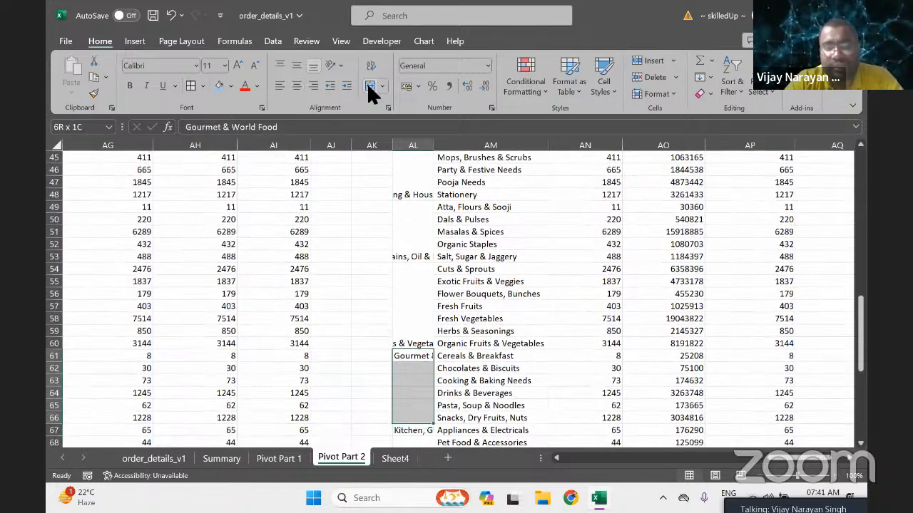
{"action": "left_click", "coordinate": [371, 86]}
{"action": "key", "text": "Down"}
{"action": "key", "text": "shift+Down"}
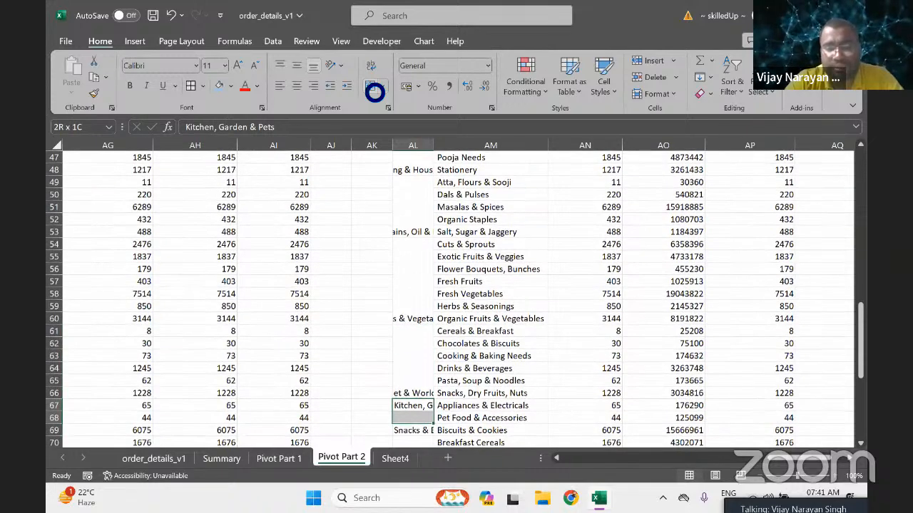
{"action": "left_click", "coordinate": [374, 90]}
Merge and center the Snacks & Branded Foods category cells AL69:AL76.
{"action": "key", "text": "Down"}
{"action": "key", "text": "shift+Down"}
{"action": "key", "text": "shift+Down"}
{"action": "key", "text": "shift+Down"}
{"action": "key", "text": "shift+Down"}
{"action": "key", "text": "shift+Down"}
{"action": "key", "text": "shift+Down"}
{"action": "key", "text": "shift+Down"}
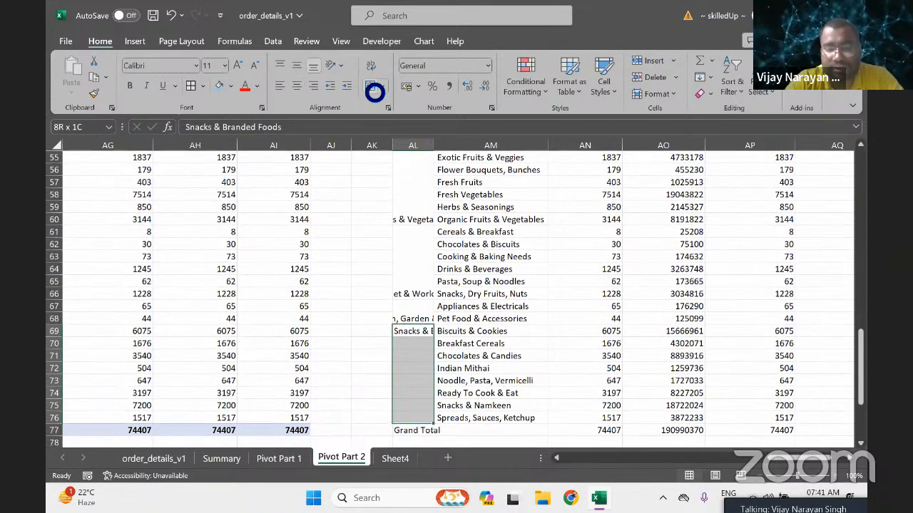
{"action": "left_click", "coordinate": [375, 89]}
Center the whole plain summary table vertically and horizontally and apply all borders to it.
{"action": "left_click", "coordinate": [531, 256]}
{"action": "key", "text": "ctrl+a"}
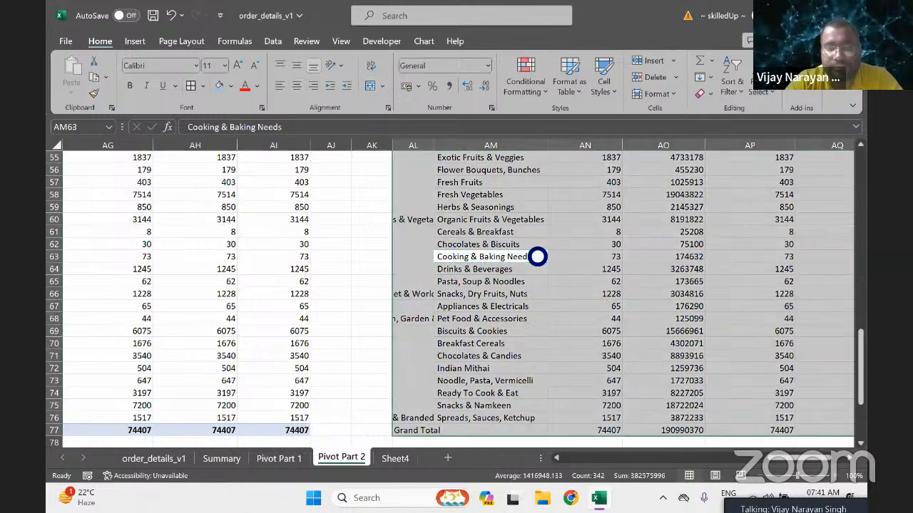
{"action": "left_click", "coordinate": [298, 64]}
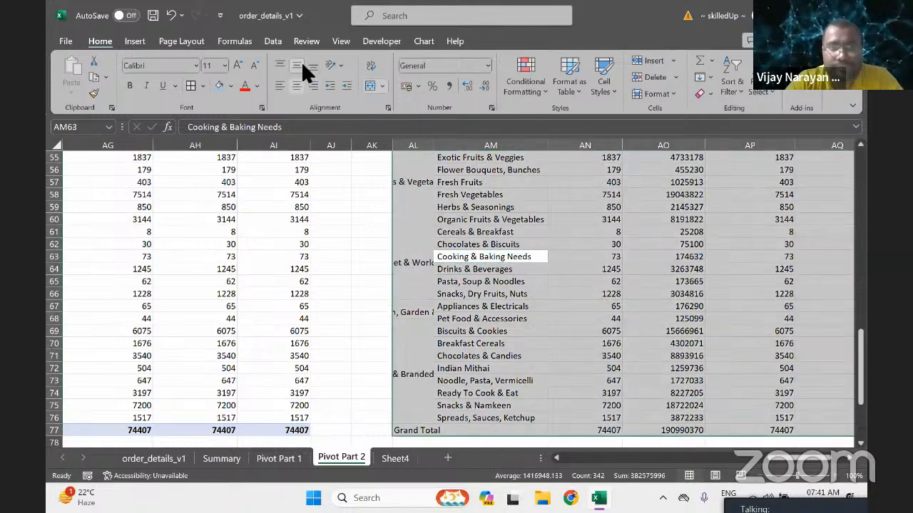
{"action": "left_click", "coordinate": [298, 85]}
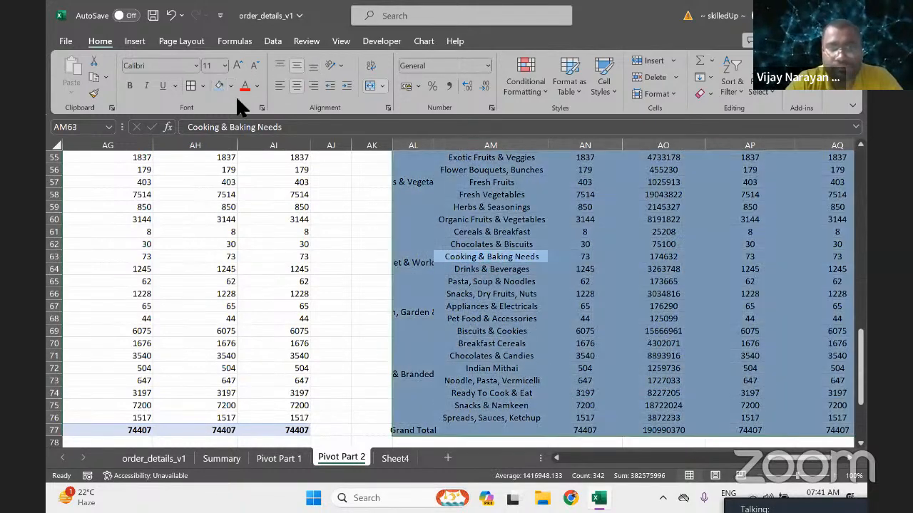
{"action": "left_click", "coordinate": [189, 85]}
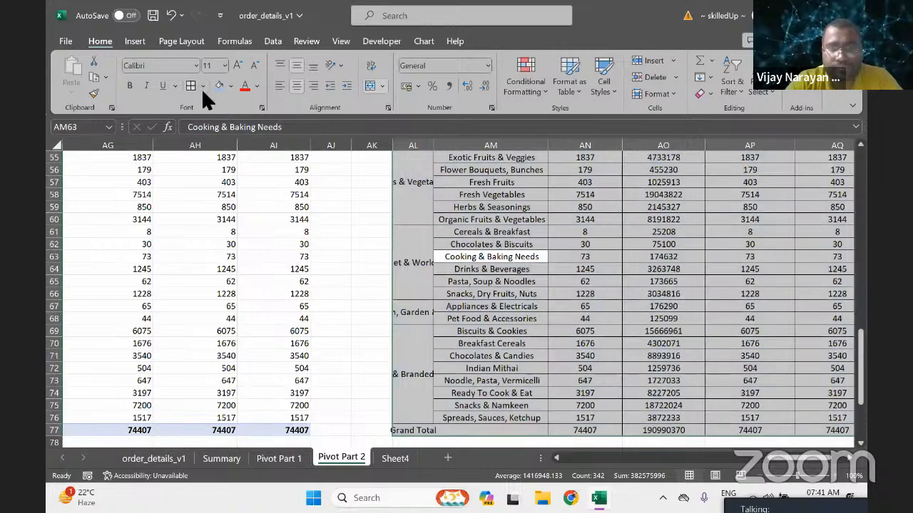
AutoFit the column widths of the plain summary table.
{"action": "key", "text": "alt+o"}
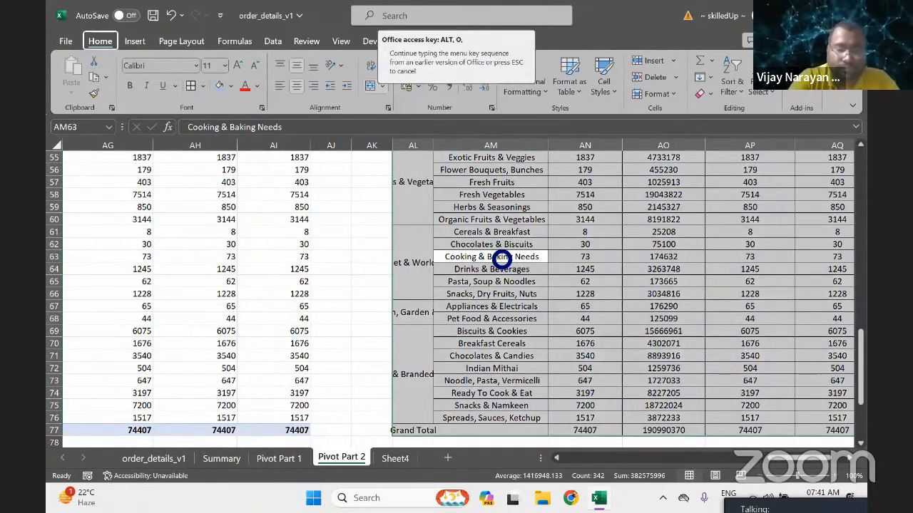
{"action": "key", "text": "c"}
{"action": "key", "text": "a"}
Make the header row AL23:AR23 bold and fill it with blue.
{"action": "key", "text": "ctrl+Up"}
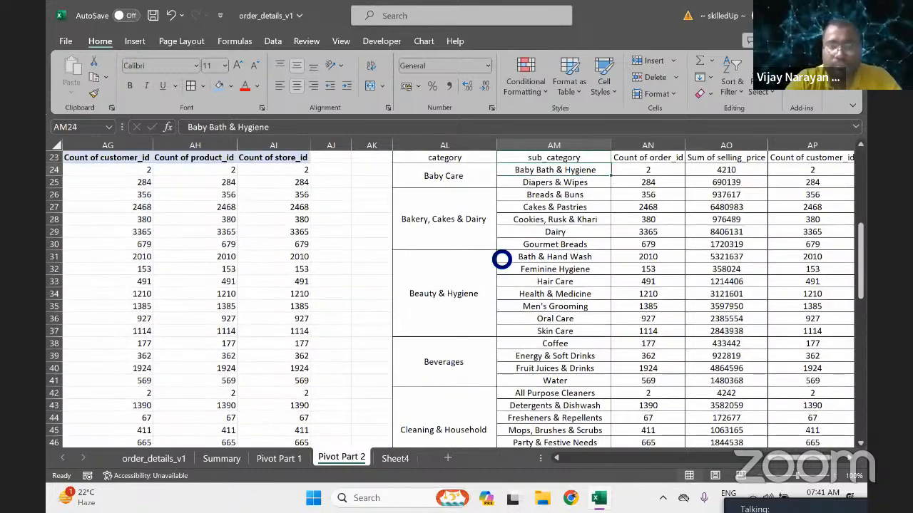
{"action": "key", "text": "Up"}
{"action": "key", "text": "Down"}
{"action": "key", "text": "Left"}
{"action": "key", "text": "ctrl+shift+Right"}
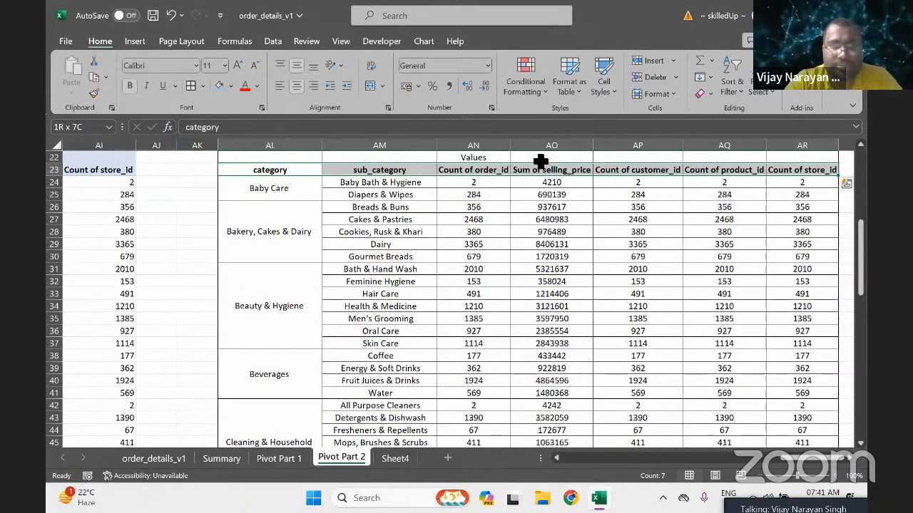
{"action": "left_click", "coordinate": [221, 90]}
{"action": "key", "text": "Right"}
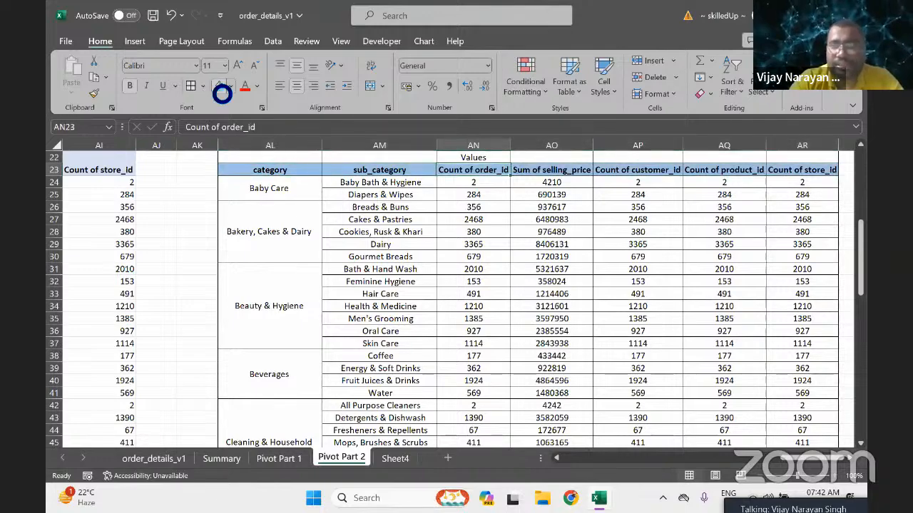
Make the Grand Total row AL77:AR77 bold with the same blue fill.
{"action": "key", "text": "ctrl+Right"}
{"action": "key", "text": "ctrl+Down"}
{"action": "key", "text": "ctrl+shift+Left"}
{"action": "key", "text": "ctrl+shift+Left"}
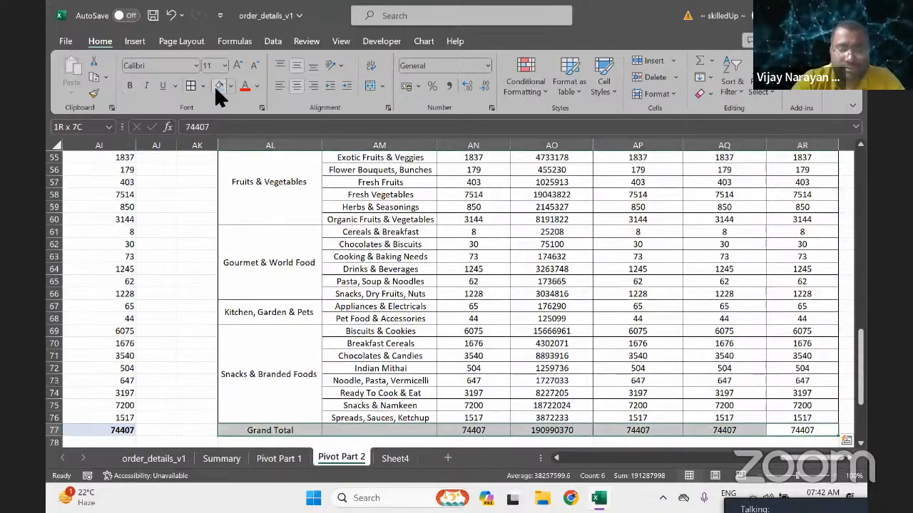
{"action": "left_click", "coordinate": [221, 92]}
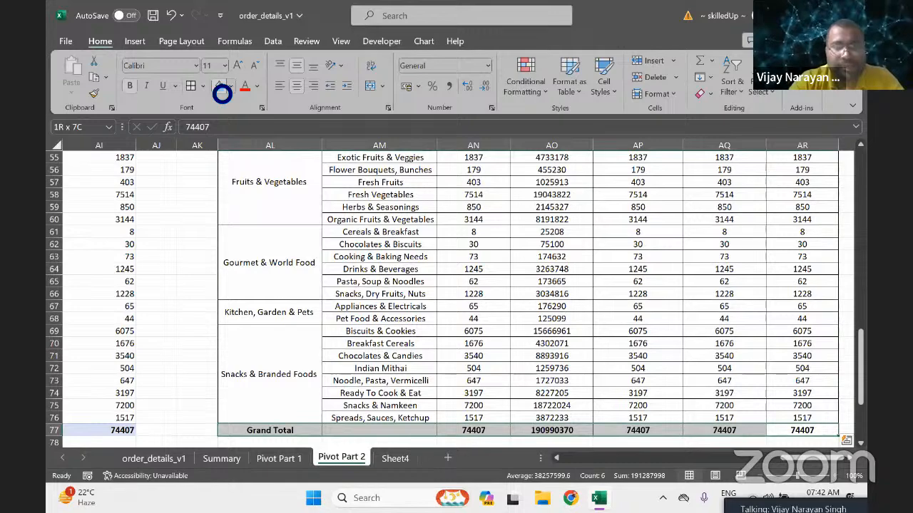
Format the numbers in AN24:AR77 with comma style and no decimal places.
{"action": "key", "text": "ctrl+Left"}
{"action": "key", "text": "ctrl+Up"}
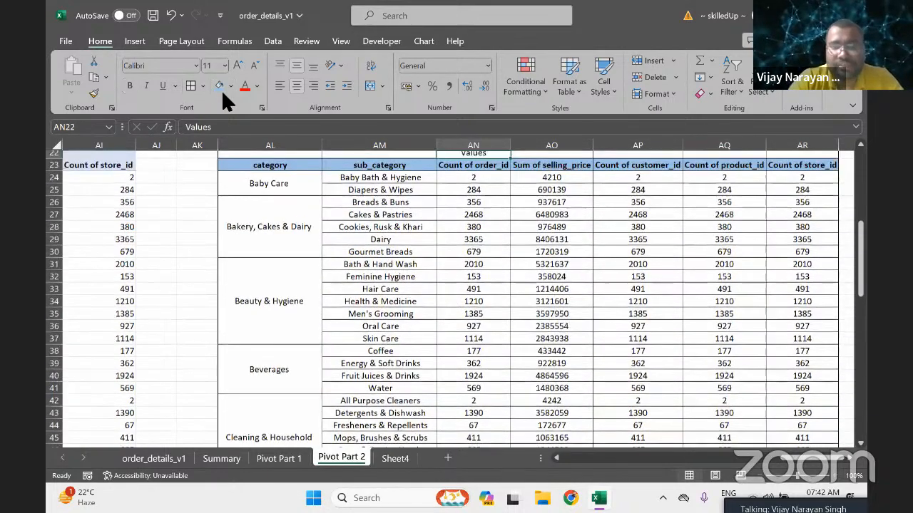
{"action": "key", "text": "Down"}
{"action": "key", "text": "Down"}
{"action": "key", "text": "ctrl+shift+Down"}
{"action": "key", "text": "ctrl+shift+Right"}
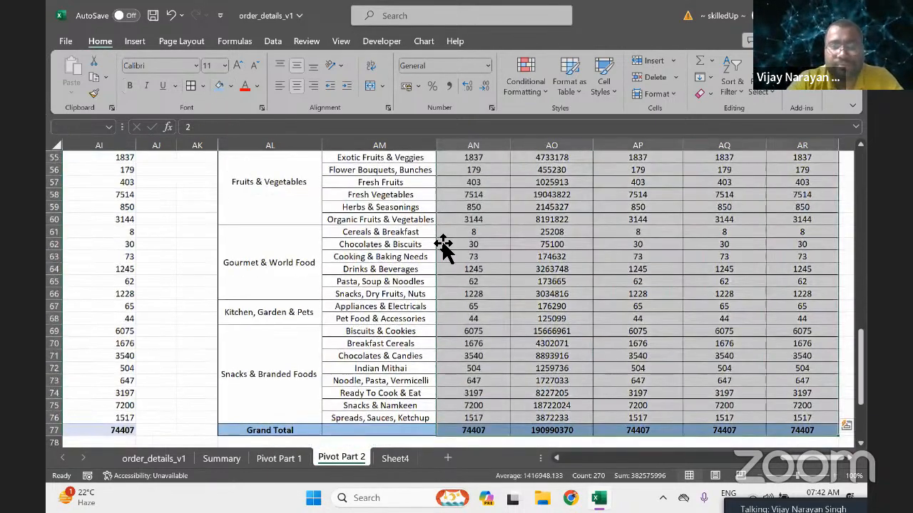
{"action": "left_click", "coordinate": [448, 86]}
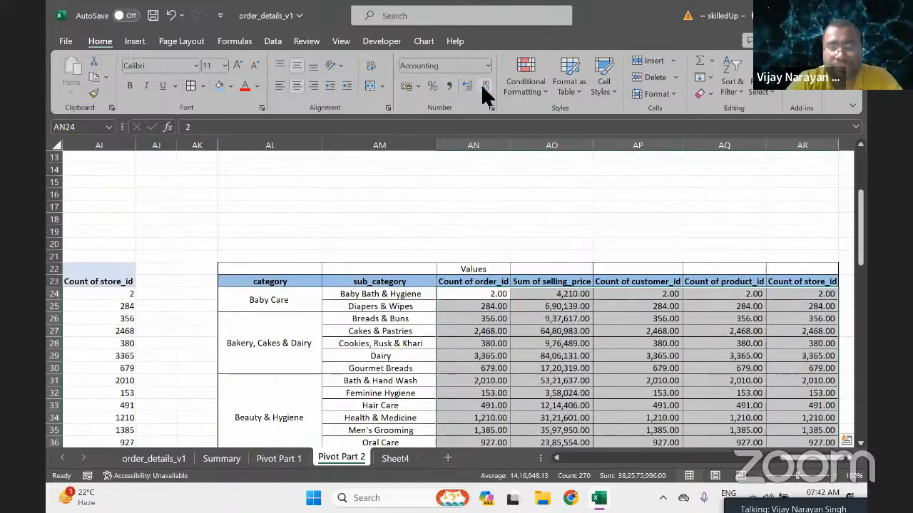
{"action": "left_click", "coordinate": [483, 85]}
{"action": "left_click", "coordinate": [482, 86]}
{"action": "key", "text": "ctrl+Down"}
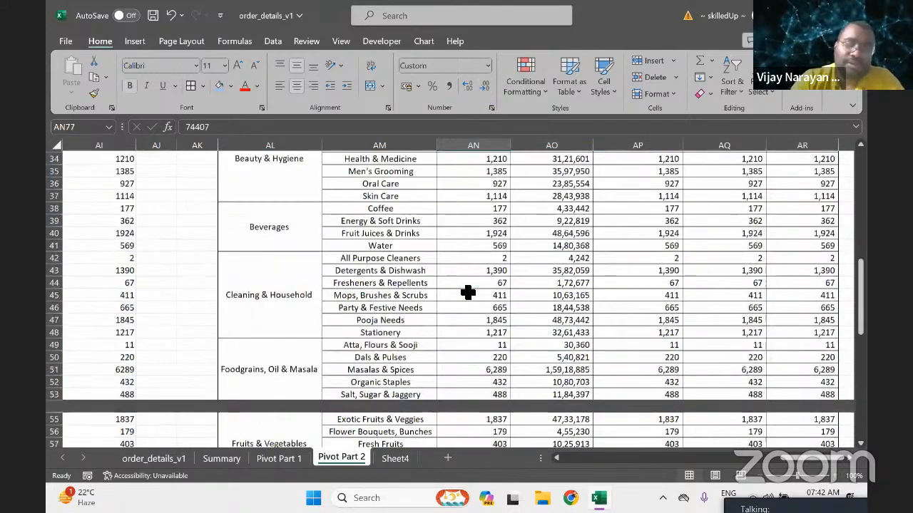
Copy the pivot table with category subtotals in L23:R87, from its header row down to Grand Total.
{"action": "key", "text": "Left"}
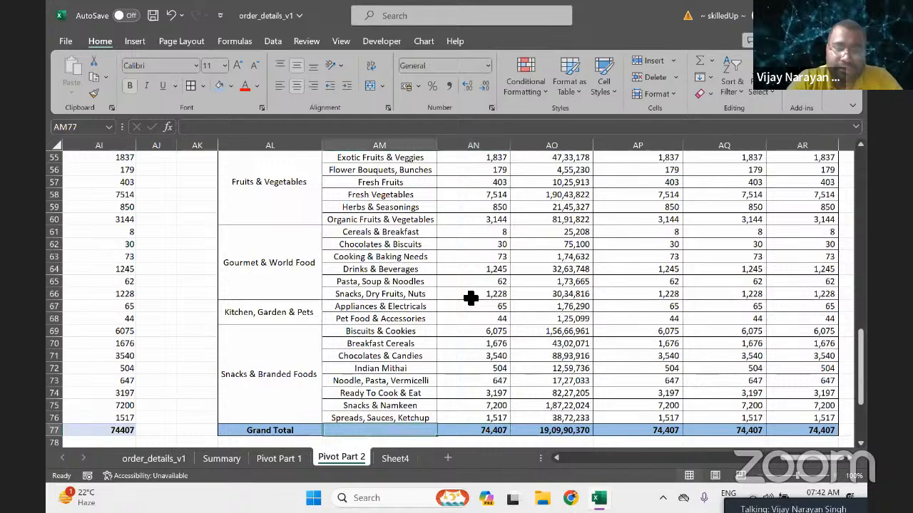
{"action": "key", "text": "Left"}
{"action": "key", "text": "Up"}
{"action": "key", "text": "Left"}
{"action": "key", "text": "Left"}
{"action": "key", "text": "Left"}
{"action": "key", "text": "Left"}
{"action": "key", "text": "Left"}
{"action": "key", "text": "Left"}
{"action": "key", "text": "Left"}
{"action": "key", "text": "Left"}
{"action": "key", "text": "Left"}
{"action": "key", "text": "Left"}
{"action": "key", "text": "Left"}
{"action": "key", "text": "Left"}
{"action": "key", "text": "Left"}
{"action": "key", "text": "Left"}
{"action": "key", "text": "Left"}
{"action": "key", "text": "Left"}
{"action": "key", "text": "Left"}
{"action": "key", "text": "Left"}
{"action": "key", "text": "Left"}
{"action": "key", "text": "Left"}
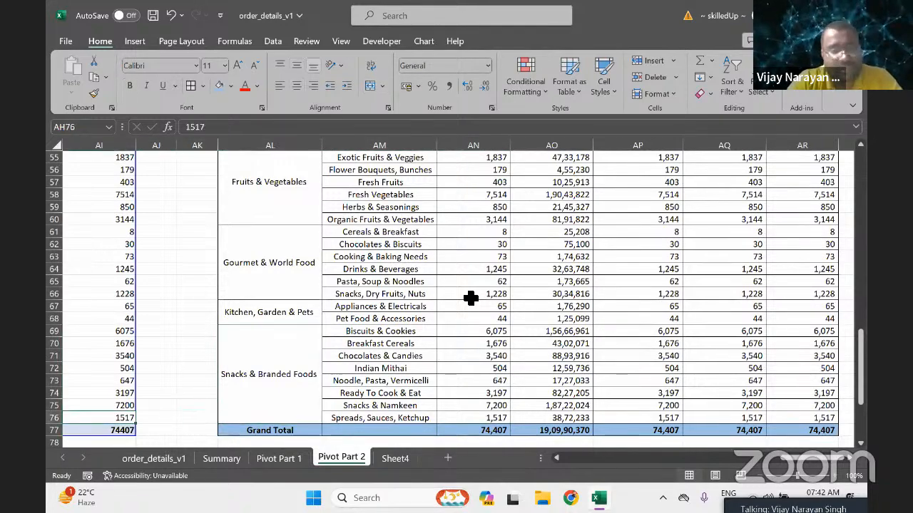
{"action": "key", "text": "Right"}
{"action": "key", "text": "Left"}
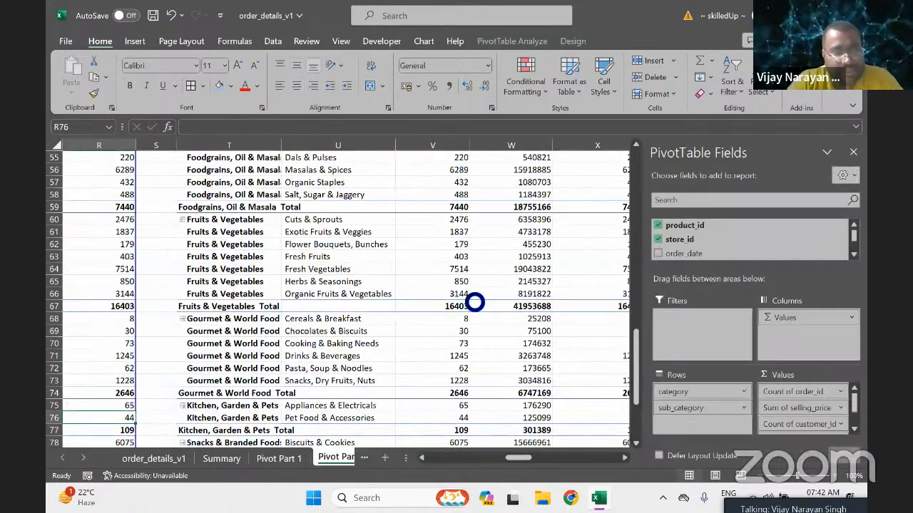
{"action": "key", "text": "ctrl+Up"}
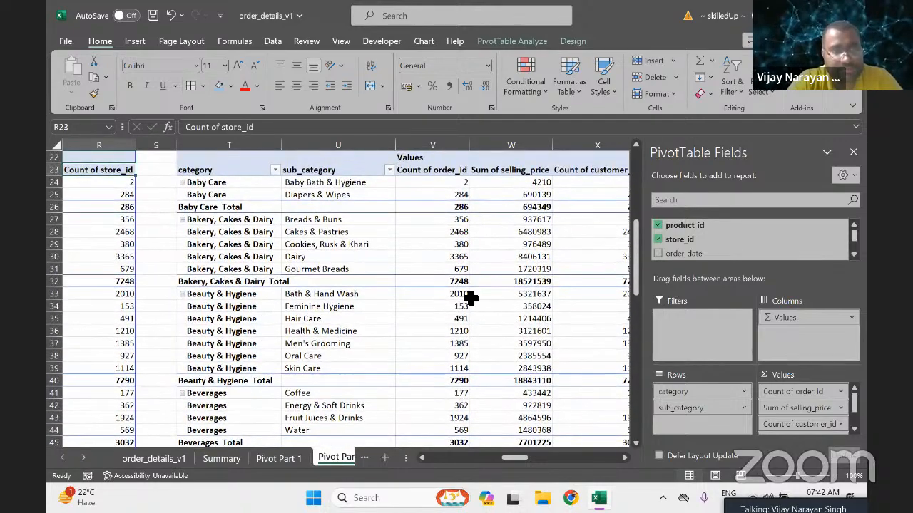
{"action": "key", "text": "ctrl+shift+Down"}
{"action": "key", "text": "shift+Left"}
{"action": "key", "text": "shift+Left"}
{"action": "key", "text": "shift+Left"}
{"action": "key", "text": "shift+Left"}
{"action": "key", "text": "shift+Left"}
{"action": "key", "text": "shift+Left"}
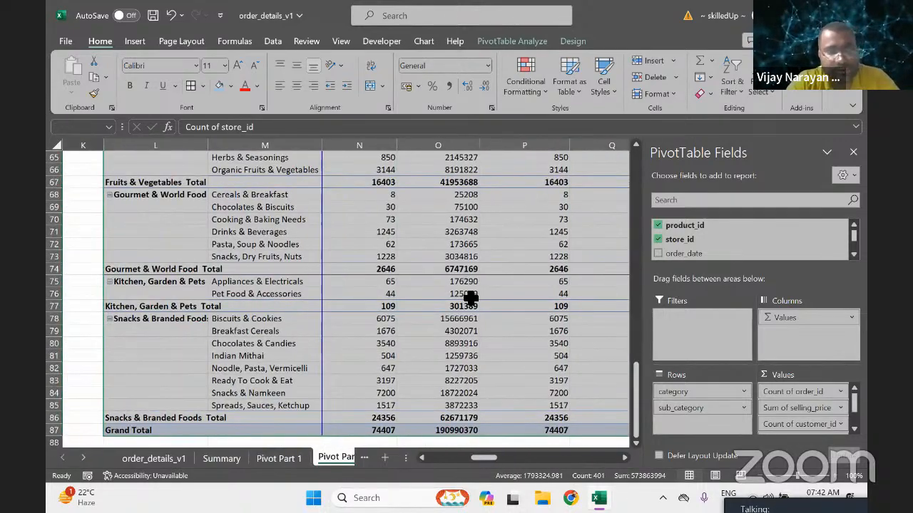
{"action": "key", "text": "ctrl+c"}
Paste the copied pivot data beside the formatted summary table, starting at AT23.
{"action": "key", "text": "Right"}
{"action": "key", "text": "Right"}
{"action": "key", "text": "Right"}
{"action": "key", "text": "Right"}
{"action": "key", "text": "Right"}
{"action": "key", "text": "Right"}
{"action": "key", "text": "Right"}
{"action": "key", "text": "Right"}
{"action": "key", "text": "Right"}
{"action": "key", "text": "Right"}
{"action": "key", "text": "Right"}
{"action": "key", "text": "Right"}
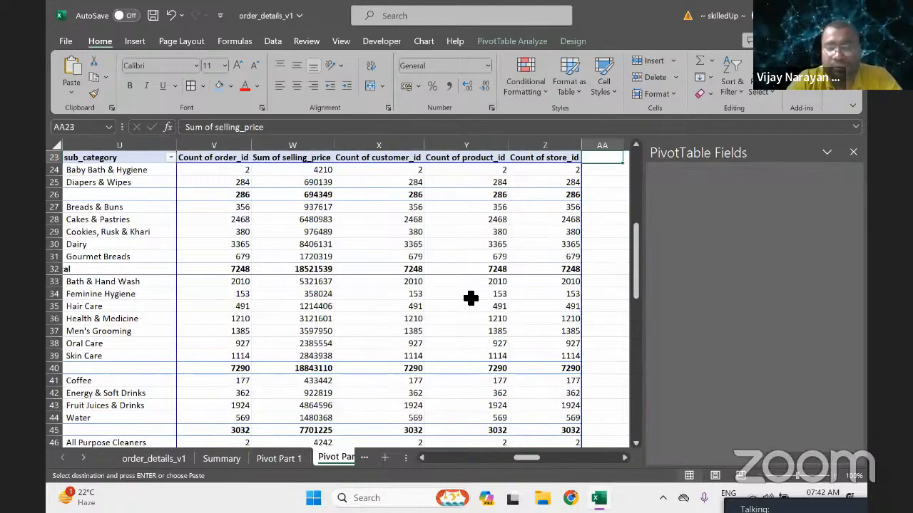
{"action": "key", "text": "Right"}
{"action": "key", "text": "Right"}
{"action": "key", "text": "Right"}
{"action": "key", "text": "Right"}
{"action": "key", "text": "Right"}
{"action": "key", "text": "Right"}
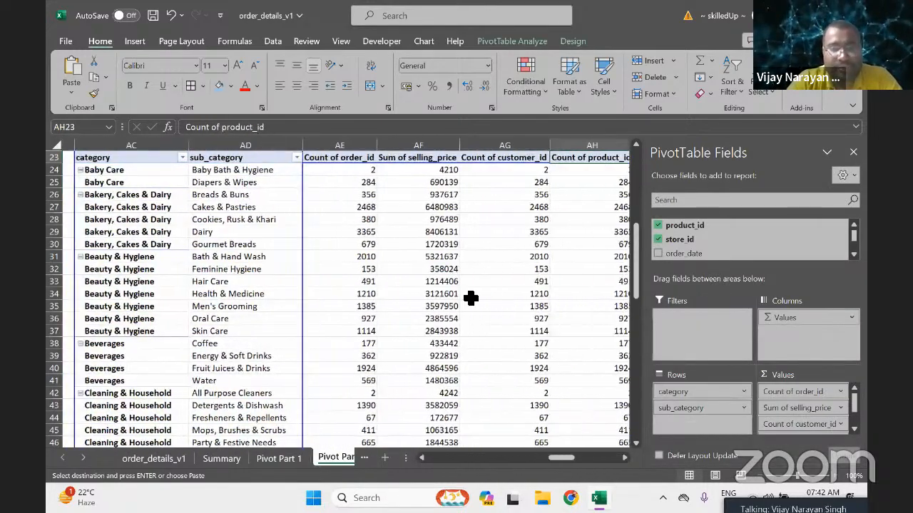
{"action": "key", "text": "Right"}
{"action": "key", "text": "Right"}
{"action": "key", "text": "Right"}
{"action": "key", "text": "Right"}
{"action": "key", "text": "Right"}
{"action": "key", "text": "Right"}
{"action": "key", "text": "Right"}
{"action": "key", "text": "Right"}
{"action": "key", "text": "Right"}
{"action": "key", "text": "Right"}
{"action": "key", "text": "Right"}
{"action": "key", "text": "Right"}
{"action": "key", "text": "Right"}
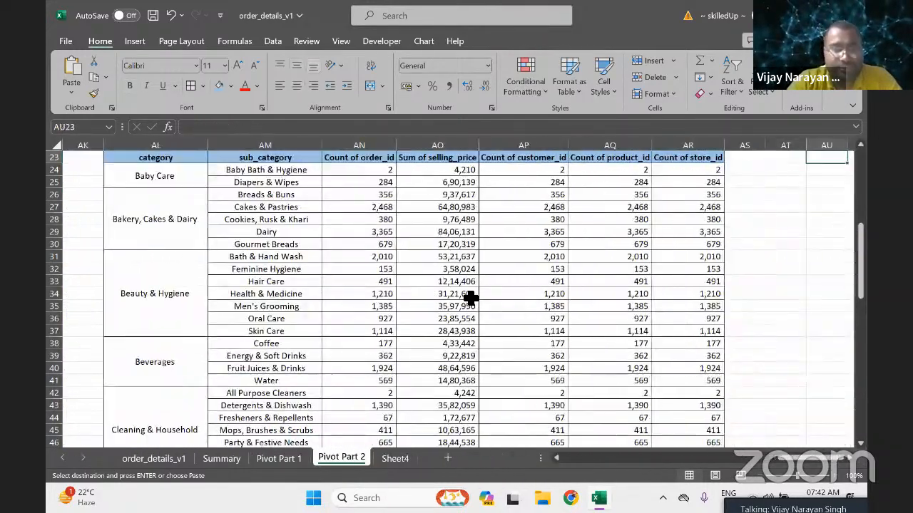
{"action": "key", "text": "Left"}
{"action": "key", "text": "Left"}
{"action": "key", "text": "Left"}
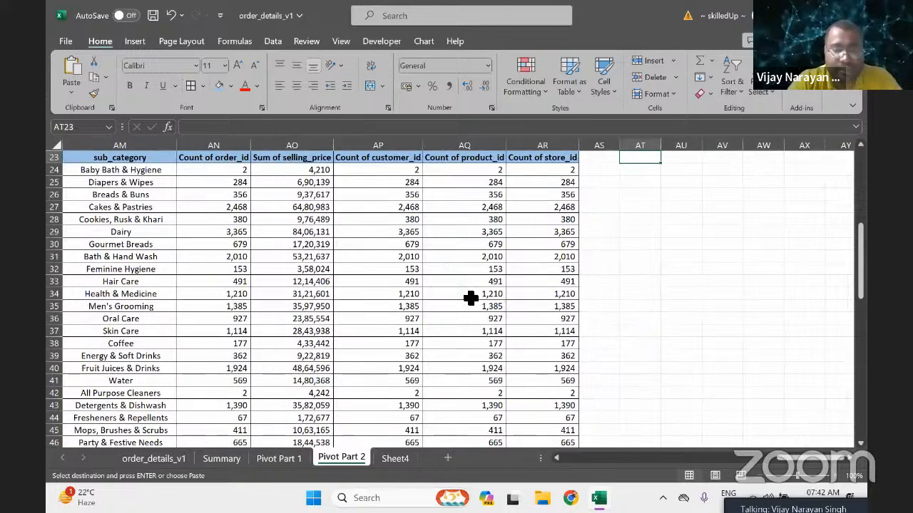
{"action": "key", "text": "ctrl+v"}
Merge and center the Baby Care category cells AT24:AT25 in the pasted table.
{"action": "key", "text": "Right"}
{"action": "key", "text": "Right"}
{"action": "key", "text": "Right"}
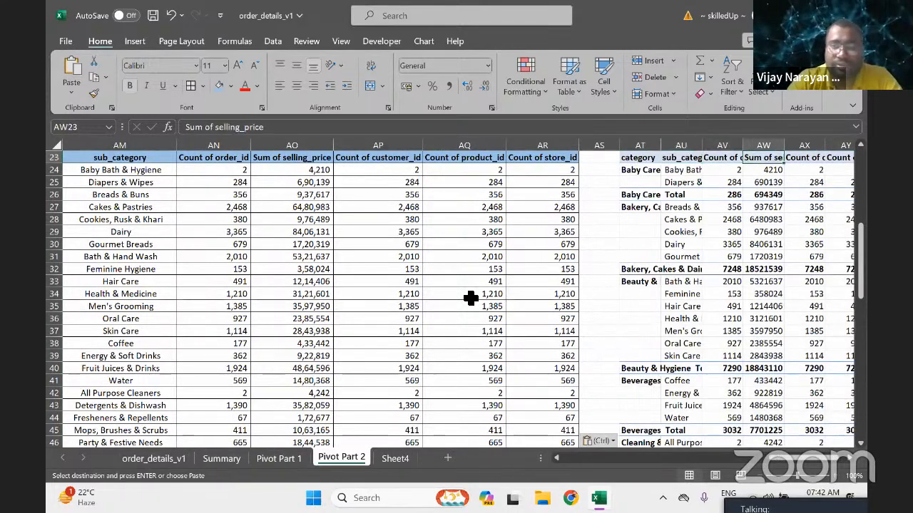
{"action": "key", "text": "Right"}
{"action": "key", "text": "Right"}
{"action": "key", "text": "Right"}
{"action": "key", "text": "Right"}
{"action": "key", "text": "Right"}
{"action": "key", "text": "Right"}
{"action": "key", "text": "Right"}
{"action": "key", "text": "Right"}
{"action": "key", "text": "Left"}
{"action": "key", "text": "Left"}
{"action": "key", "text": "Left"}
{"action": "key", "text": "Left"}
{"action": "key", "text": "Left"}
{"action": "key", "text": "Left"}
{"action": "key", "text": "Left"}
{"action": "key", "text": "Left"}
{"action": "key", "text": "Left"}
{"action": "key", "text": "Left"}
{"action": "key", "text": "Left"}
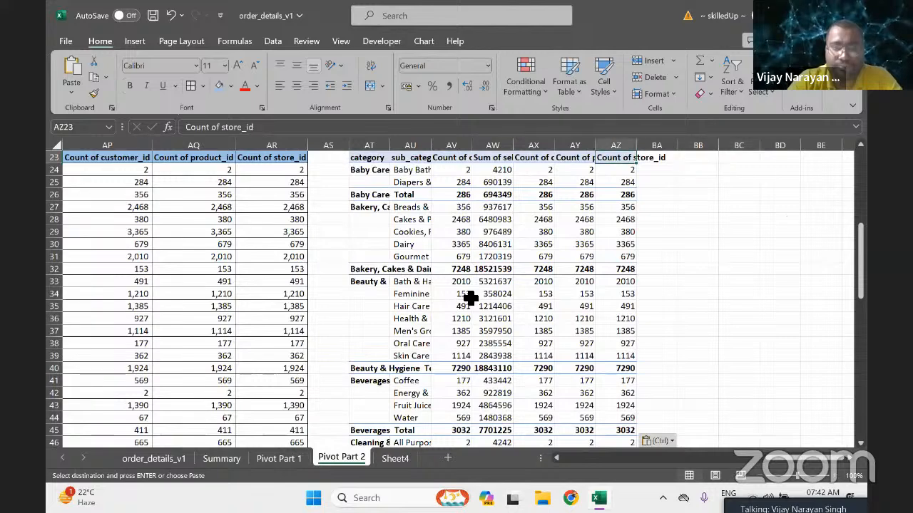
{"action": "left_click", "coordinate": [374, 88]}
Merge and center the Bakery, Cakes & Dairy category cells AT27:AT31, excluding the total row.
{"action": "key", "text": "Down"}
{"action": "key", "text": "Down"}
{"action": "key", "text": "shift+Down"}
{"action": "key", "text": "shift+Down"}
{"action": "key", "text": "shift+Down"}
{"action": "key", "text": "shift+Down"}
{"action": "key", "text": "shift+Down"}
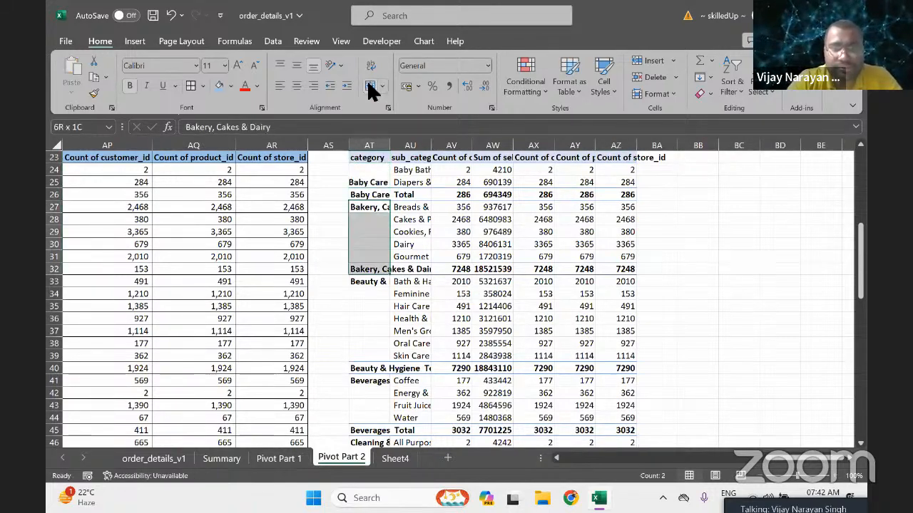
{"action": "key", "text": "shift+Up"}
{"action": "left_click", "coordinate": [370, 89]}
Merge and center the Beauty & Hygiene category cells AT33:AT39.
{"action": "key", "text": "Down"}
{"action": "key", "text": "Down"}
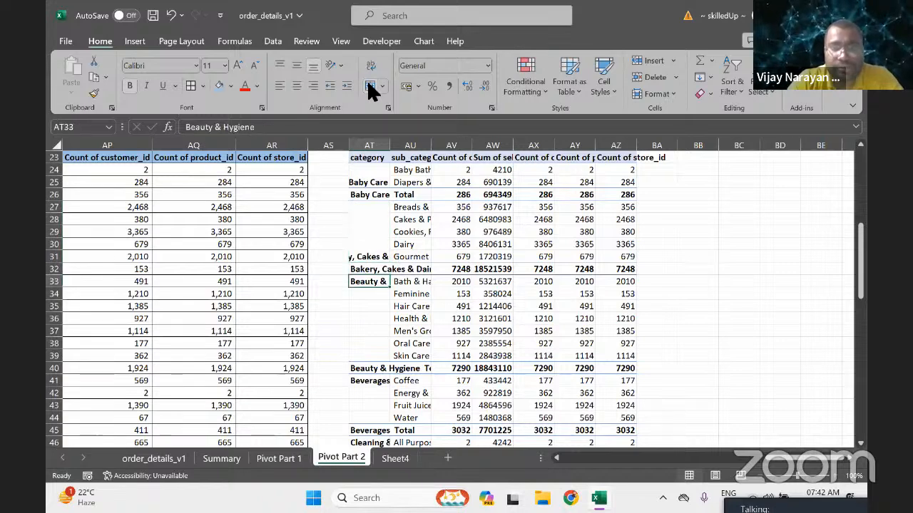
{"action": "key", "text": "shift+Down"}
{"action": "key", "text": "shift+Down"}
{"action": "key", "text": "shift+Down"}
{"action": "key", "text": "shift+Down"}
{"action": "key", "text": "shift+Down"}
{"action": "key", "text": "shift+Down"}
{"action": "left_click", "coordinate": [371, 88]}
Merge and center the Beverages category cells AT41:AT44, excluding the total row.
{"action": "key", "text": "Down"}
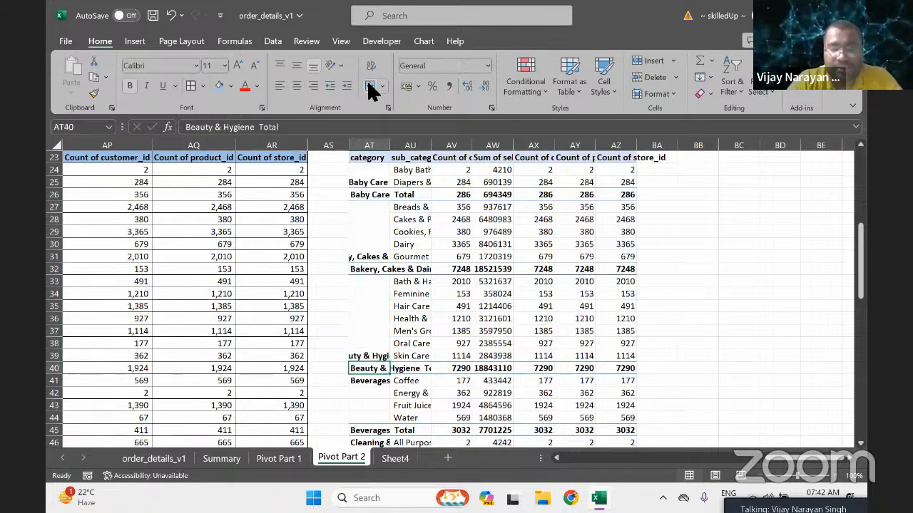
{"action": "key", "text": "Down"}
{"action": "key", "text": "shift+Down"}
{"action": "key", "text": "shift+Down"}
{"action": "key", "text": "shift+Down"}
{"action": "key", "text": "shift+Down"}
{"action": "key", "text": "shift+Up"}
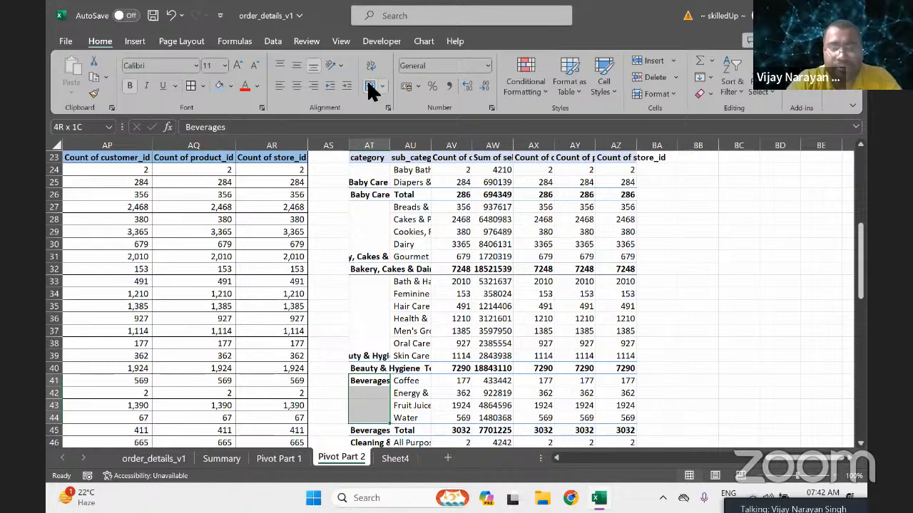
{"action": "left_click", "coordinate": [371, 88]}
Merge and center the Cleaning & Household category cells AT46:AT52, leaving out the total row.
{"action": "key", "text": "Down"}
{"action": "key", "text": "Down"}
{"action": "key", "text": "shift+Down"}
{"action": "key", "text": "shift+Down"}
{"action": "key", "text": "shift+Down"}
{"action": "key", "text": "shift+Down"}
{"action": "key", "text": "shift+Down"}
{"action": "key", "text": "shift+Down"}
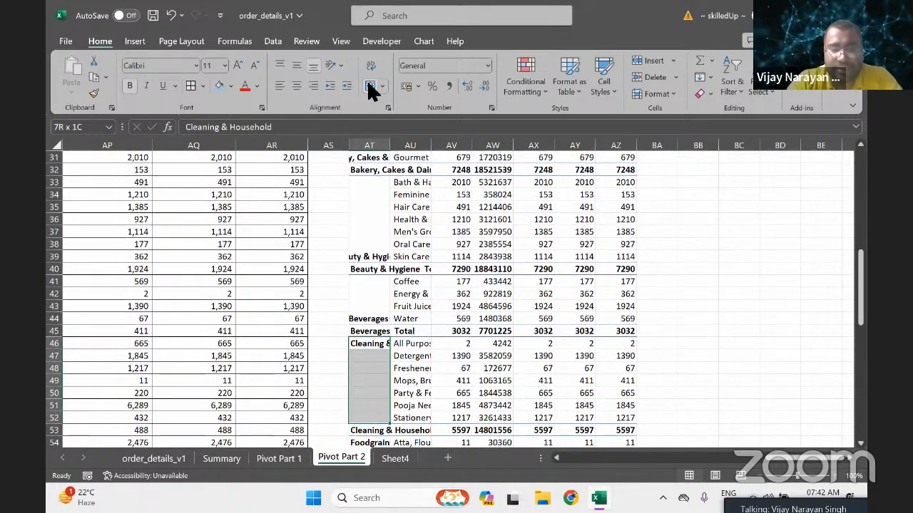
{"action": "left_click", "coordinate": [371, 88]}
Merge and center the Foodgrains, Oil & Masala category cells AT54:AT58.
{"action": "key", "text": "Down"}
{"action": "key", "text": "Down"}
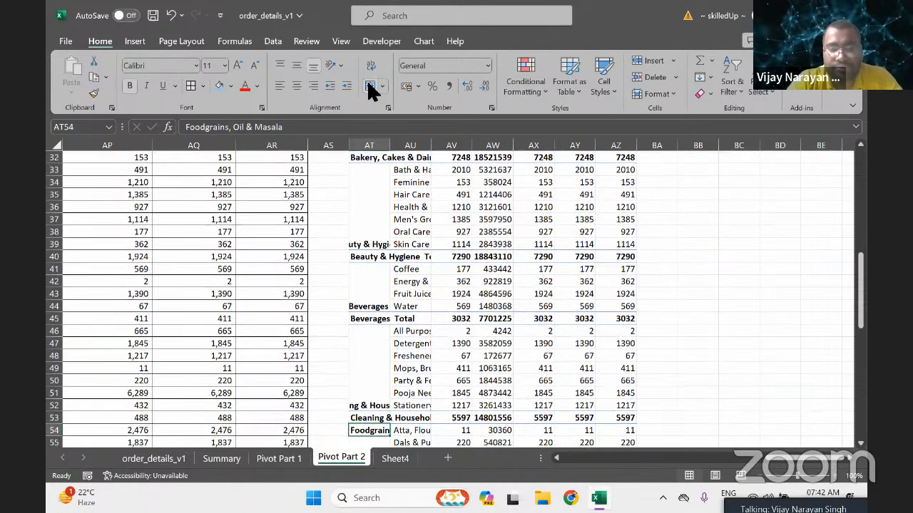
{"action": "key", "text": "shift+Down"}
{"action": "key", "text": "shift+Down"}
{"action": "key", "text": "shift+Down"}
{"action": "key", "text": "shift+Down"}
{"action": "left_click", "coordinate": [370, 88]}
Merge and center the Fruits & Vegetables category cells AT60:AT66, excluding the total row.
{"action": "key", "text": "Down"}
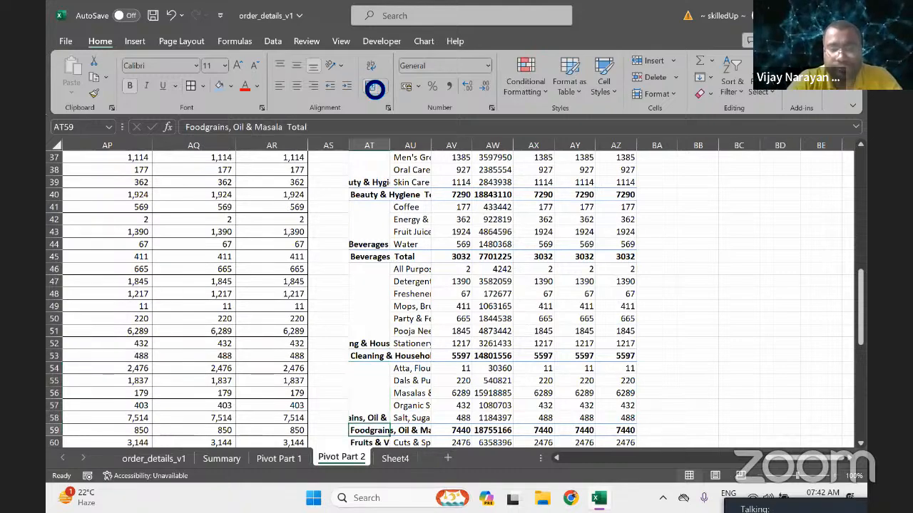
{"action": "key", "text": "Down"}
{"action": "key", "text": "shift+Down"}
{"action": "key", "text": "shift+Down"}
{"action": "key", "text": "shift+Down"}
{"action": "key", "text": "shift+Down"}
{"action": "key", "text": "shift+Down"}
{"action": "key", "text": "shift+Down"}
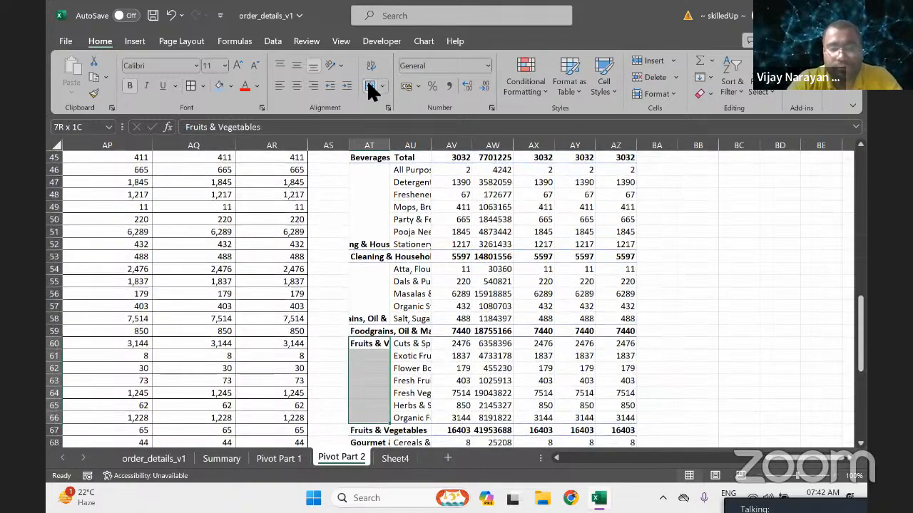
{"action": "left_click", "coordinate": [371, 89]}
Merge and center the Gourmet & World Food category cells AT68:AT73.
{"action": "key", "text": "Down"}
{"action": "key", "text": "Down"}
{"action": "key", "text": "shift+Down"}
{"action": "key", "text": "shift+Down"}
{"action": "key", "text": "shift+Down"}
{"action": "key", "text": "shift+Down"}
{"action": "key", "text": "shift+Down"}
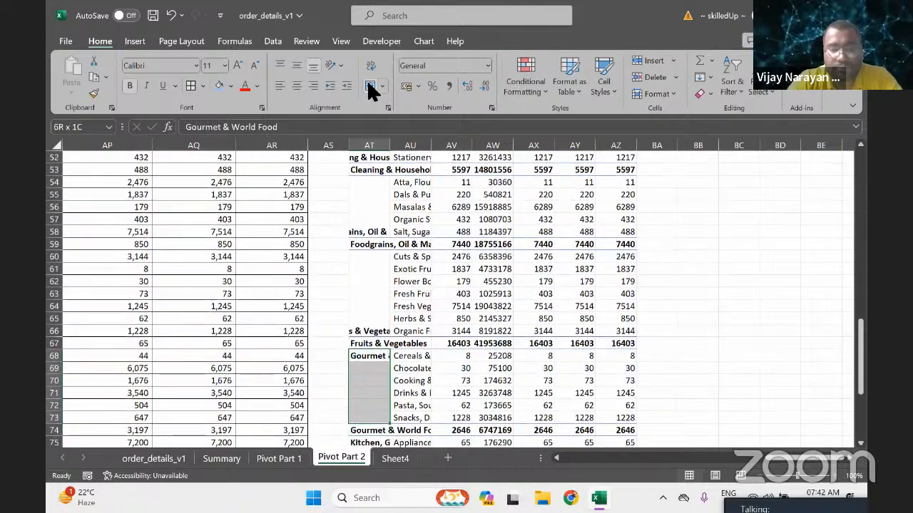
{"action": "left_click", "coordinate": [371, 89]}
Merge and center the Kitchen, Garden & Pets category cells AT75:AT76.
{"action": "key", "text": "Down"}
{"action": "key", "text": "Down"}
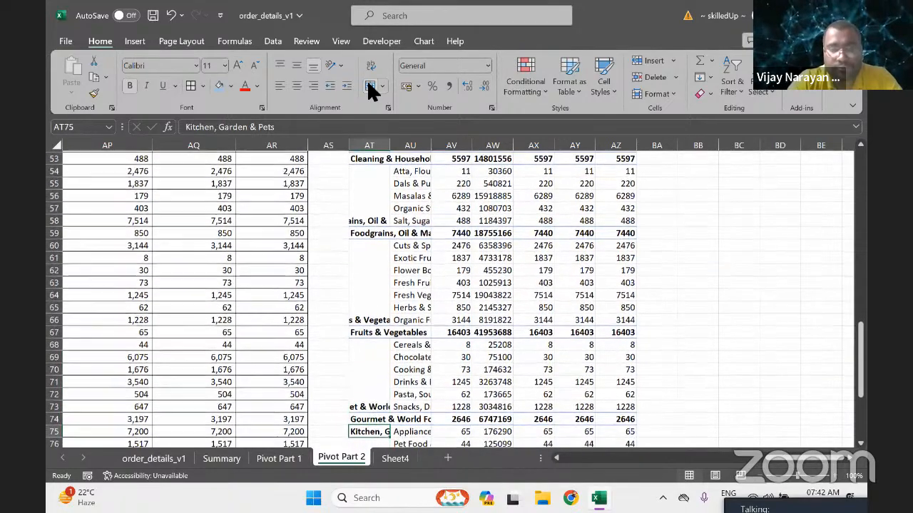
{"action": "key", "text": "shift+Down"}
{"action": "left_click", "coordinate": [371, 89]}
Merge and center the Snacks & Branded Foods category cells AT78:AT85, excluding the total row.
{"action": "key", "text": "Down"}
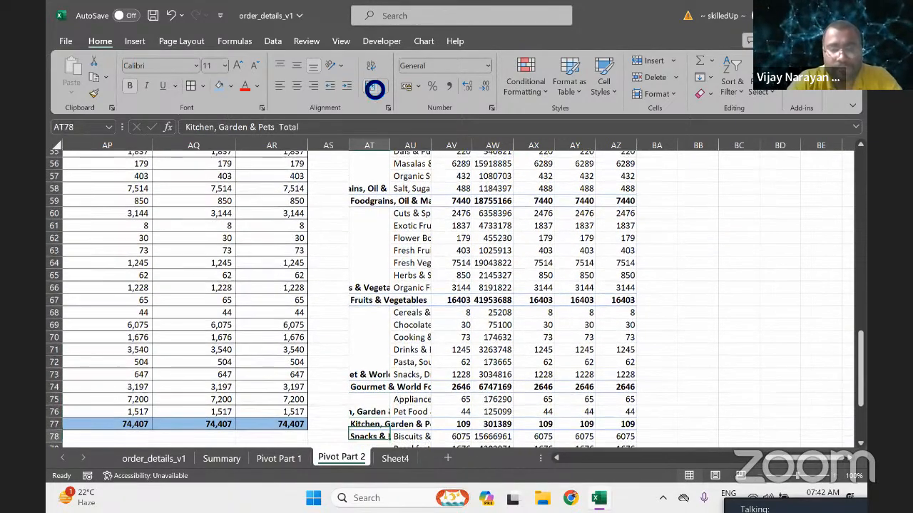
{"action": "key", "text": "Down"}
{"action": "key", "text": "shift+Down"}
{"action": "key", "text": "shift+Down"}
{"action": "key", "text": "shift+Down"}
{"action": "key", "text": "shift+Down"}
{"action": "key", "text": "shift+Down"}
{"action": "key", "text": "shift+Down"}
{"action": "key", "text": "shift+Down"}
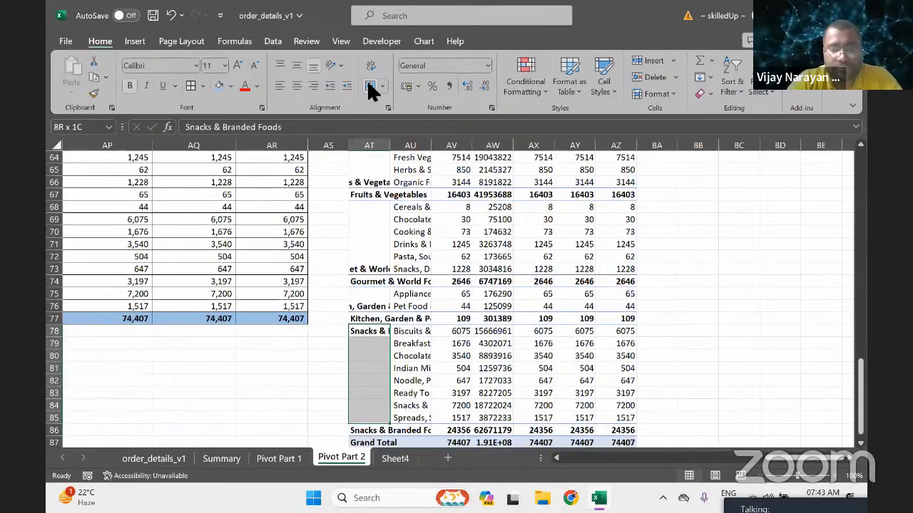
{"action": "left_click", "coordinate": [375, 88]}
Select the whole pasted table with subtotals and AutoFit its column widths.
{"action": "key", "text": "Down"}
{"action": "key", "text": "Down"}
{"action": "key", "text": "Up"}
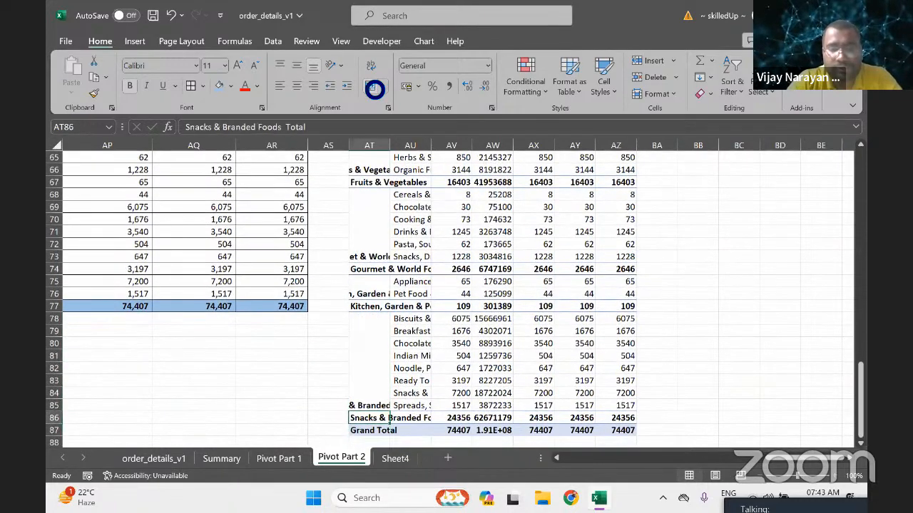
{"action": "key", "text": "ctrl+a"}
{"action": "key", "text": "alt+o"}
{"action": "key", "text": "c"}
{"action": "key", "text": "a"}
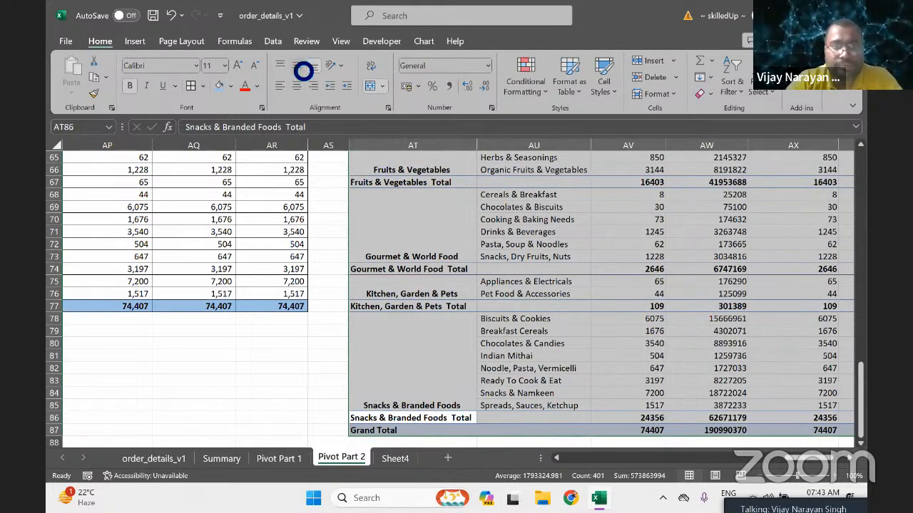
Middle-align the cells of the subtotal table vertically and apply all borders to it.
{"action": "left_click", "coordinate": [293, 65]}
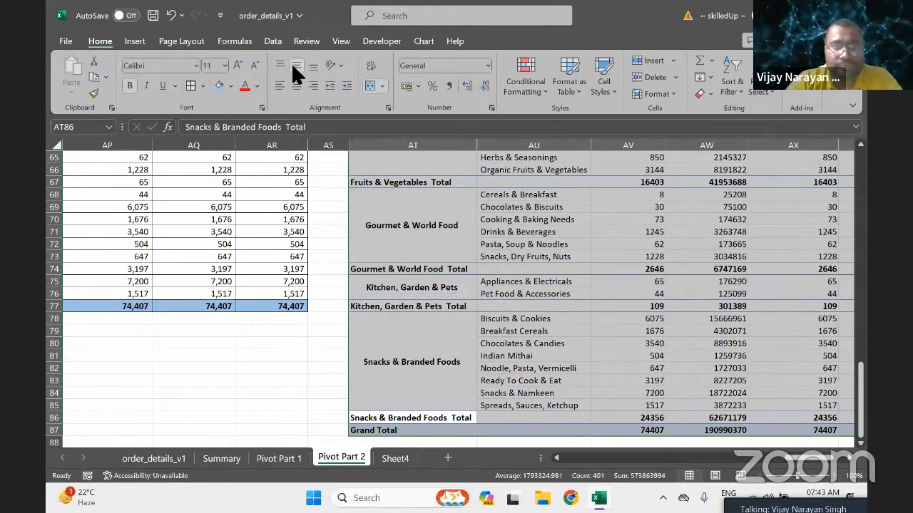
{"action": "left_click", "coordinate": [195, 91]}
{"action": "left_click", "coordinate": [625, 247]}
Left-align the whole category column AT of the subtotal table.
{"action": "key", "text": "ctrl+Up"}
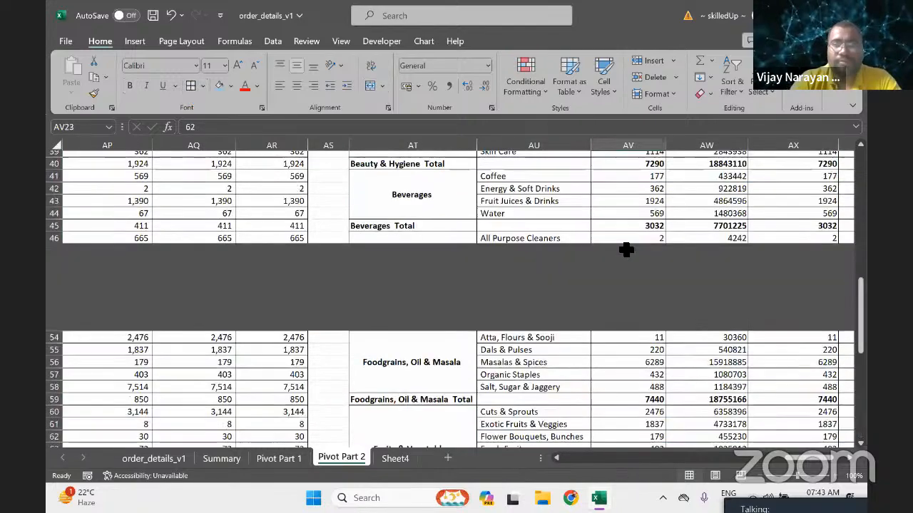
{"action": "key", "text": "Down"}
{"action": "key", "text": "ctrl+a"}
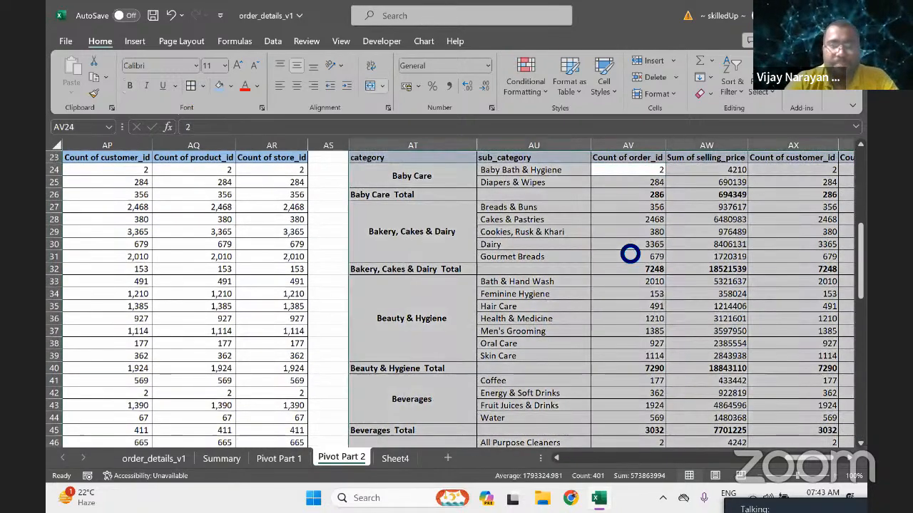
{"action": "left_click", "coordinate": [391, 146]}
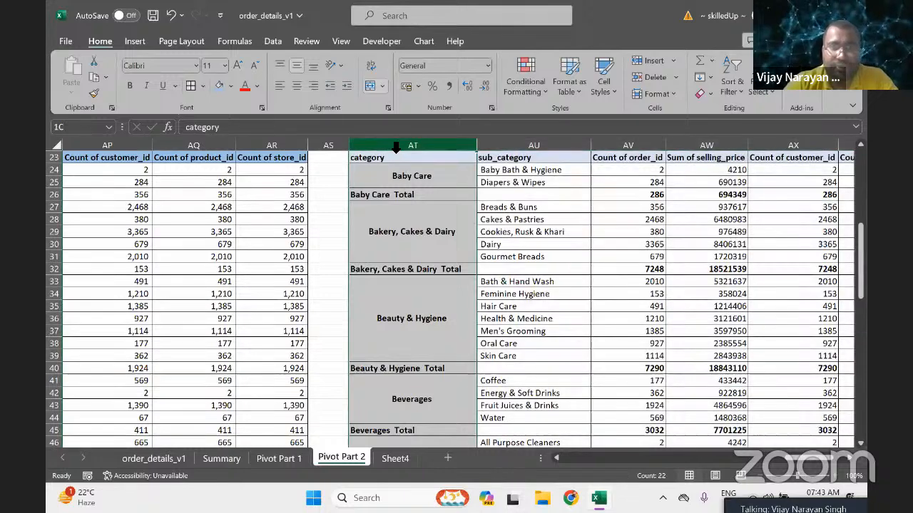
{"action": "left_click", "coordinate": [279, 86]}
{"action": "left_click", "coordinate": [403, 185]}
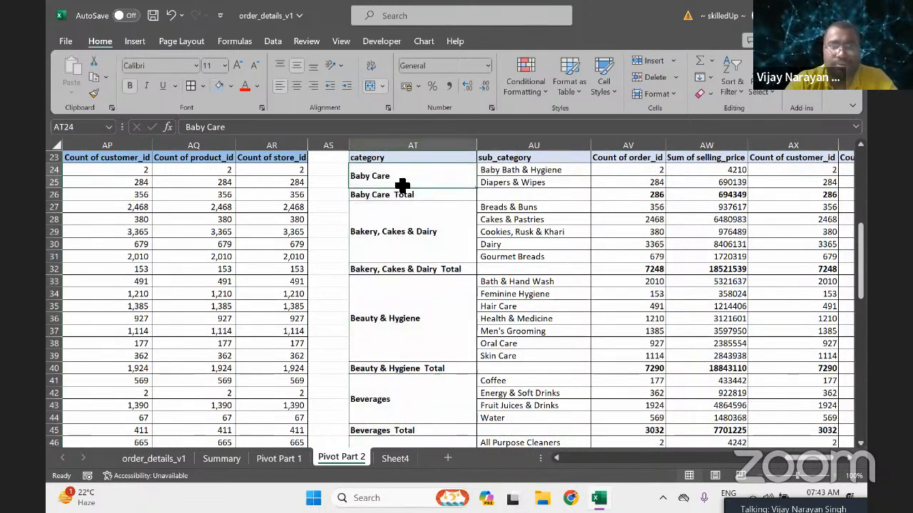
Fill the Baby Care Total row AT26:AZ26 with the lightest gold theme color.
{"action": "key", "text": "Down"}
{"action": "key", "text": "shift+Right"}
{"action": "key", "text": "shift+Right"}
{"action": "key", "text": "shift+Right"}
{"action": "key", "text": "shift+Right"}
{"action": "key", "text": "shift+Right"}
{"action": "key", "text": "shift+Right"}
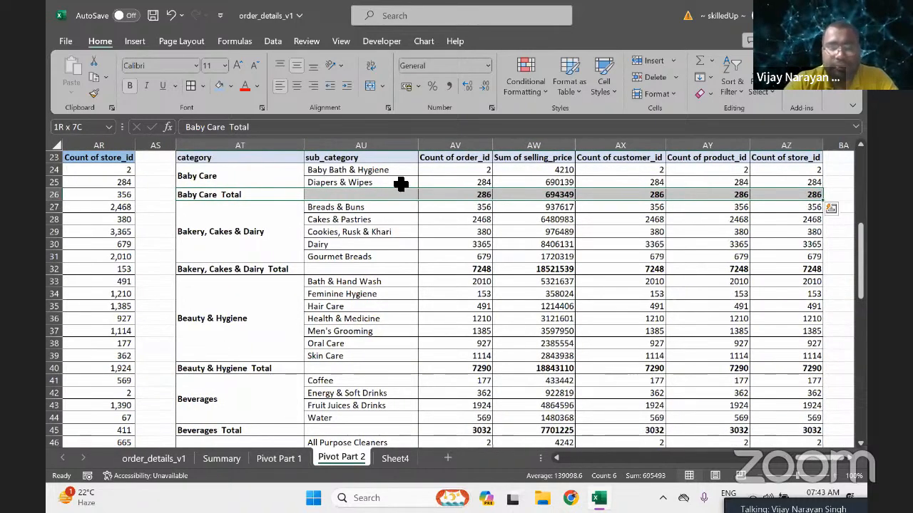
{"action": "left_click", "coordinate": [223, 86]}
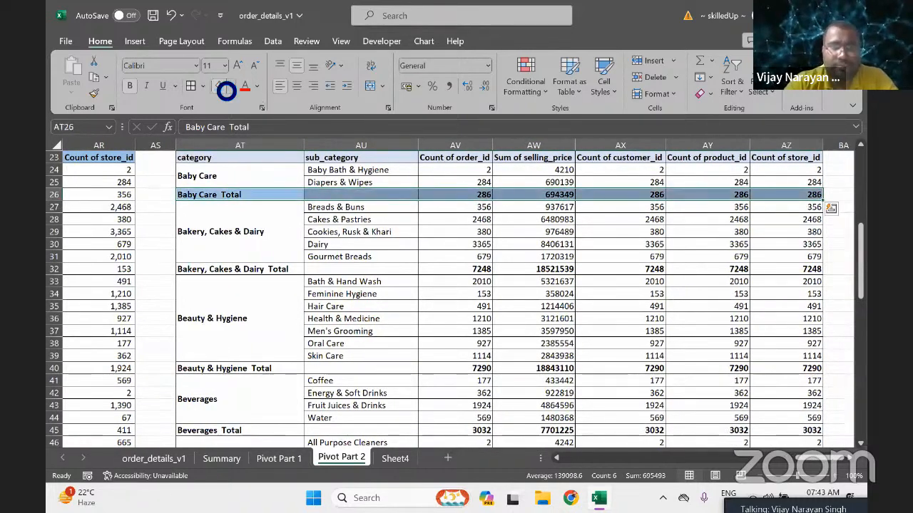
{"action": "left_click", "coordinate": [230, 85]}
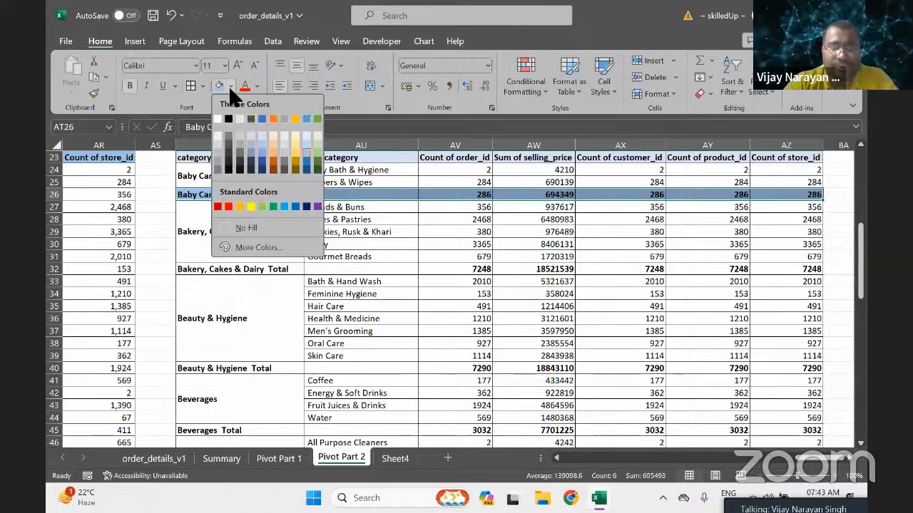
{"action": "left_click", "coordinate": [291, 132]}
Apply the same light gold fill to the Bakery, Cakes & Dairy Total row AT32:AZ32.
{"action": "key", "text": "Down"}
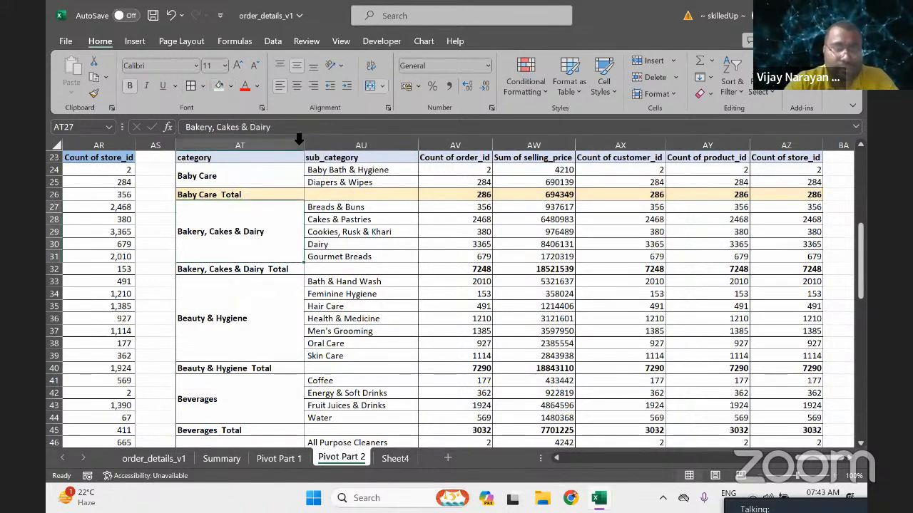
{"action": "left_click", "coordinate": [251, 269]}
{"action": "key", "text": "shift+Right"}
{"action": "key", "text": "shift+Right"}
{"action": "key", "text": "shift+Right"}
{"action": "key", "text": "shift+Right"}
{"action": "key", "text": "shift+Right"}
{"action": "key", "text": "shift+Right"}
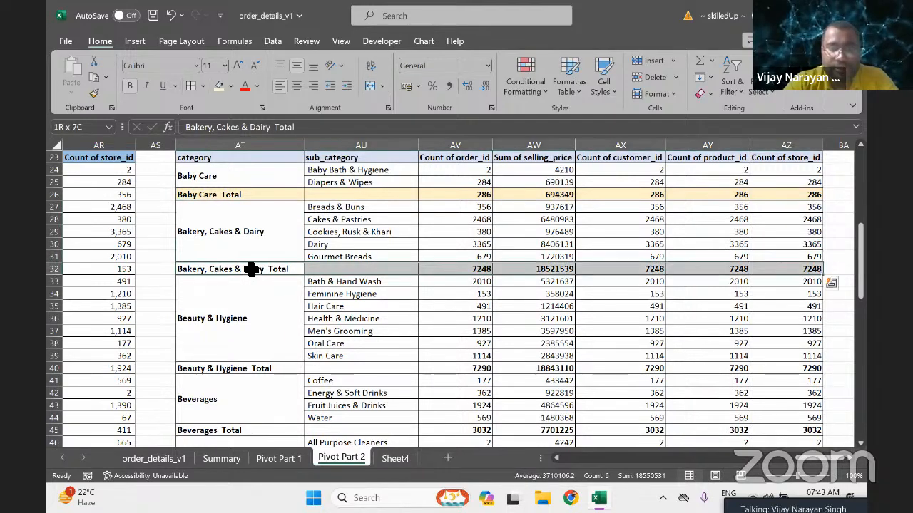
{"action": "left_click", "coordinate": [221, 87]}
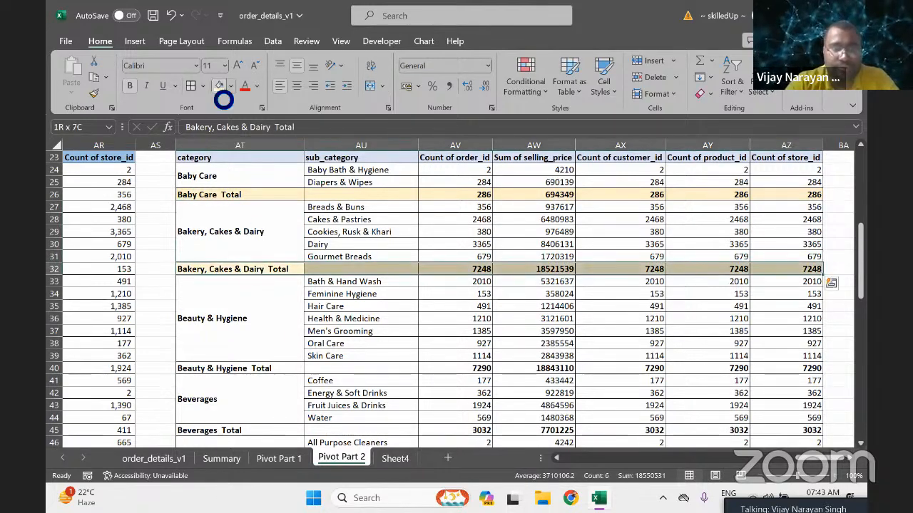
Apply the light gold fill to the Beauty & Hygiene Total row AT40:AZ40.
{"action": "key", "text": "Down"}
{"action": "key", "text": "Down"}
{"action": "key", "text": "shift+Right"}
{"action": "key", "text": "shift+Right"}
{"action": "key", "text": "shift+Right"}
{"action": "key", "text": "shift+Right"}
{"action": "key", "text": "shift+Right"}
{"action": "key", "text": "shift+Right"}
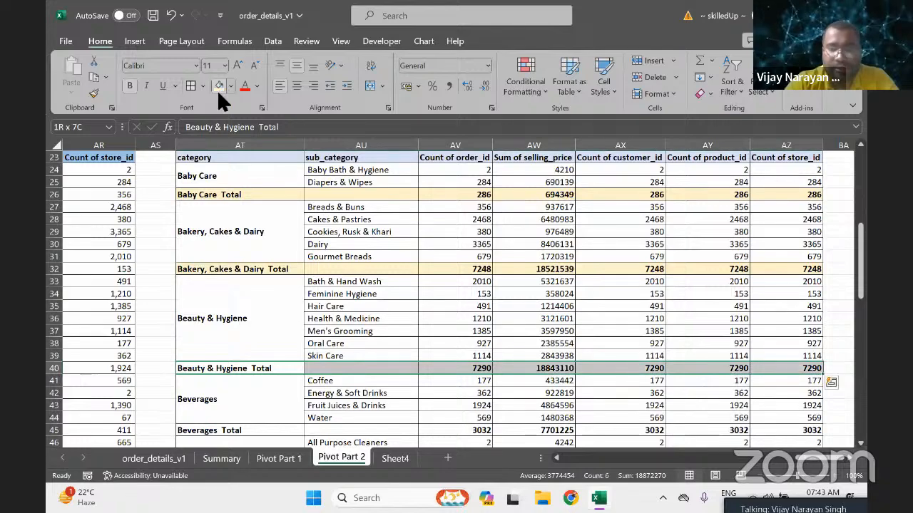
{"action": "left_click", "coordinate": [221, 88]}
Apply the light gold fill to the Beverages Total row AT45:AZ45.
{"action": "key", "text": "Down"}
{"action": "key", "text": "Down"}
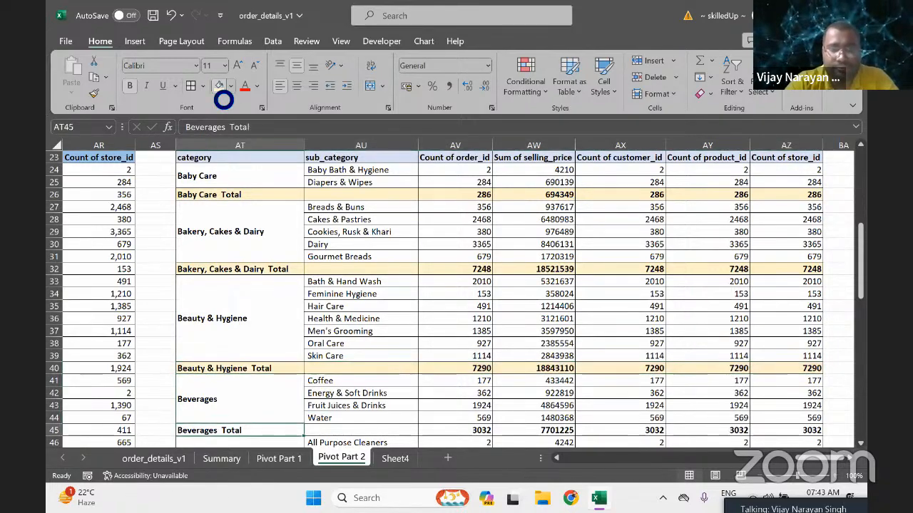
{"action": "key", "text": "shift+Right"}
{"action": "key", "text": "shift+Right"}
{"action": "key", "text": "shift+Right"}
{"action": "key", "text": "shift+Right"}
{"action": "key", "text": "shift+Right"}
{"action": "key", "text": "shift+Right"}
{"action": "left_click", "coordinate": [217, 90]}
Apply the light gold fill to the Cleaning & Household Total row AT53:AZ53.
{"action": "key", "text": "Down"}
{"action": "key", "text": "Down"}
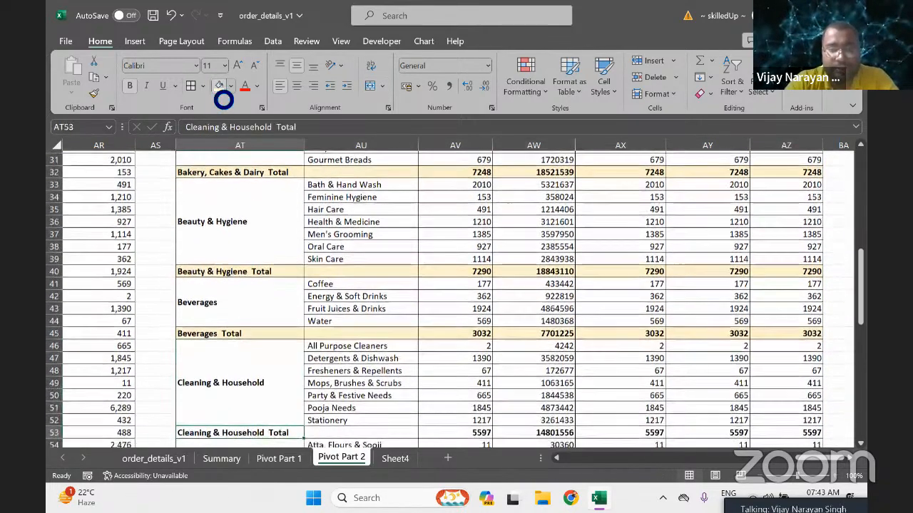
{"action": "key", "text": "shift+Right"}
{"action": "key", "text": "shift+Right"}
{"action": "key", "text": "shift+Right"}
{"action": "key", "text": "shift+Right"}
{"action": "key", "text": "shift+Right"}
{"action": "key", "text": "shift+Right"}
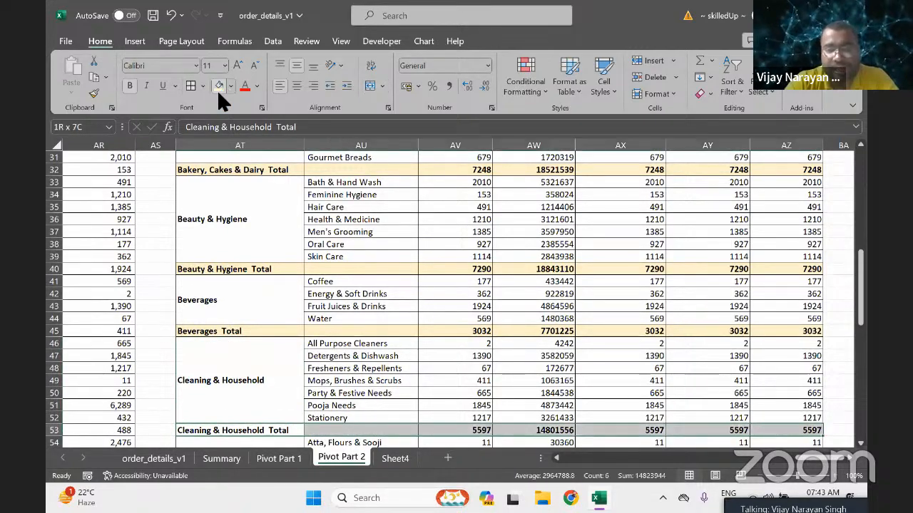
{"action": "left_click", "coordinate": [219, 91]}
Apply the light gold fill to the Foodgrains, Oil & Masala Total row AT59:AZ59.
{"action": "key", "text": "Down"}
{"action": "key", "text": "Down"}
{"action": "key", "text": "shift+Right"}
{"action": "key", "text": "shift+Right"}
{"action": "key", "text": "shift+Right"}
{"action": "key", "text": "shift+Right"}
{"action": "key", "text": "shift+Right"}
{"action": "key", "text": "shift+Right"}
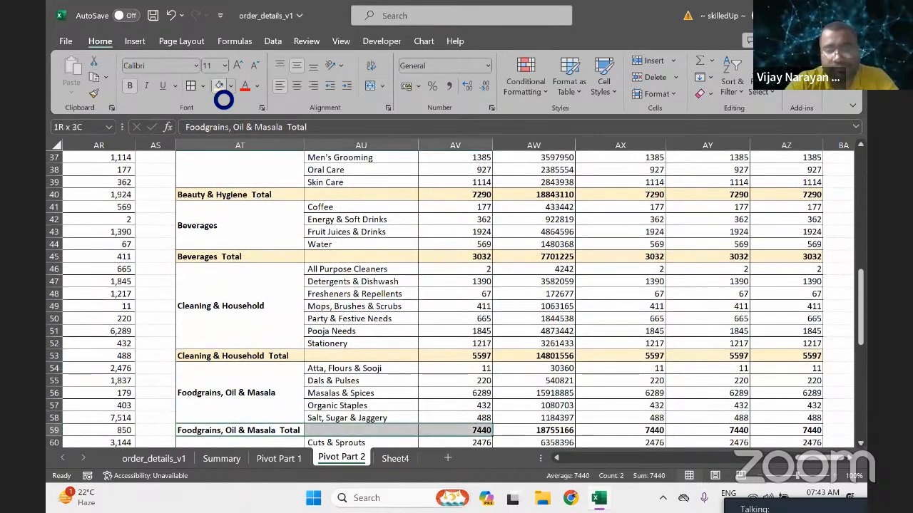
{"action": "left_click", "coordinate": [219, 89]}
Apply the light gold fill to the Fruits & Vegetables Total row AT67:AZ67.
{"action": "key", "text": "Down"}
{"action": "key", "text": "Down"}
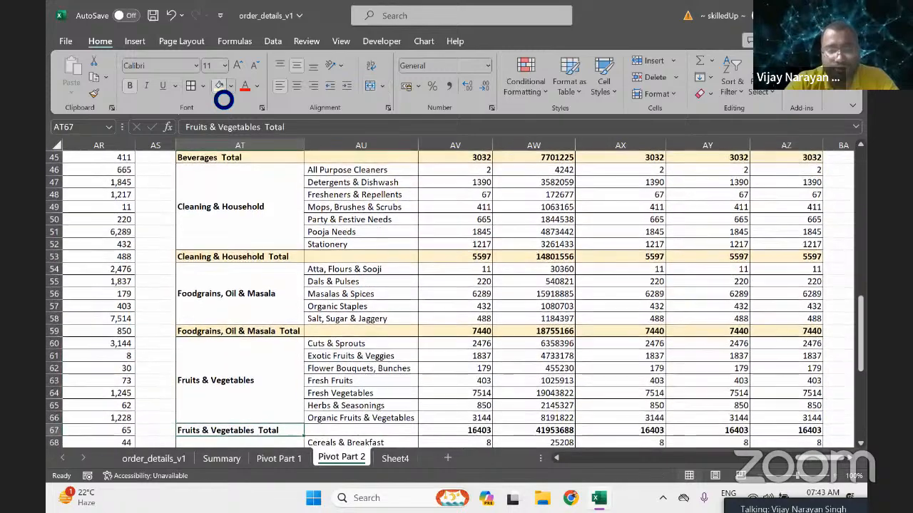
{"action": "key", "text": "shift+Right"}
{"action": "key", "text": "shift+Right"}
{"action": "key", "text": "shift+Right"}
{"action": "key", "text": "shift+Right"}
{"action": "key", "text": "shift+Right"}
{"action": "key", "text": "shift+Right"}
{"action": "left_click", "coordinate": [223, 99]}
Apply the light gold fill to the Gourmet & World Food Total row AT74:AZ74.
{"action": "key", "text": "Down"}
{"action": "key", "text": "Down"}
{"action": "key", "text": "Down"}
{"action": "key", "text": "Down"}
{"action": "key", "text": "Down"}
{"action": "key", "text": "Down"}
{"action": "key", "text": "Down"}
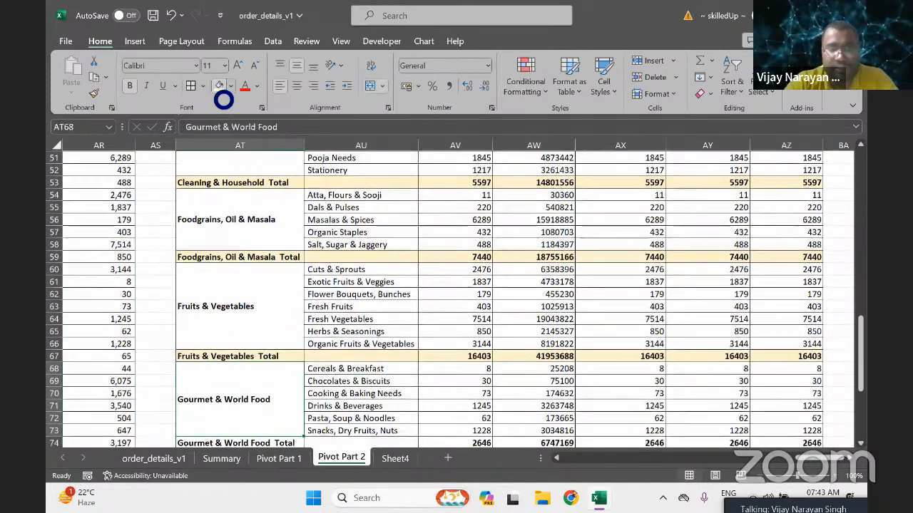
{"action": "key", "text": "shift+Right"}
{"action": "key", "text": "shift+Right"}
{"action": "key", "text": "shift+Right"}
{"action": "key", "text": "shift+Right"}
{"action": "key", "text": "shift+Right"}
{"action": "key", "text": "shift+Right"}
{"action": "left_click", "coordinate": [222, 100]}
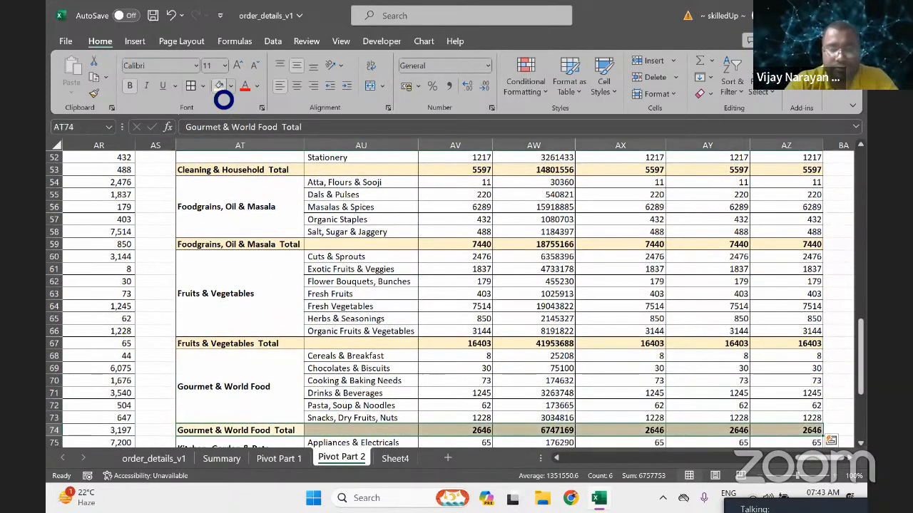
Apply the light gold fill to the Kitchen, Garden & Pets Total row AT77:AZ77.
{"action": "key", "text": "Down"}
{"action": "key", "text": "Down"}
{"action": "key", "text": "Down"}
{"action": "key", "text": "shift+Right"}
{"action": "key", "text": "shift+Right"}
{"action": "key", "text": "shift+Right"}
{"action": "key", "text": "shift+Right"}
{"action": "key", "text": "shift+Right"}
{"action": "key", "text": "shift+Right"}
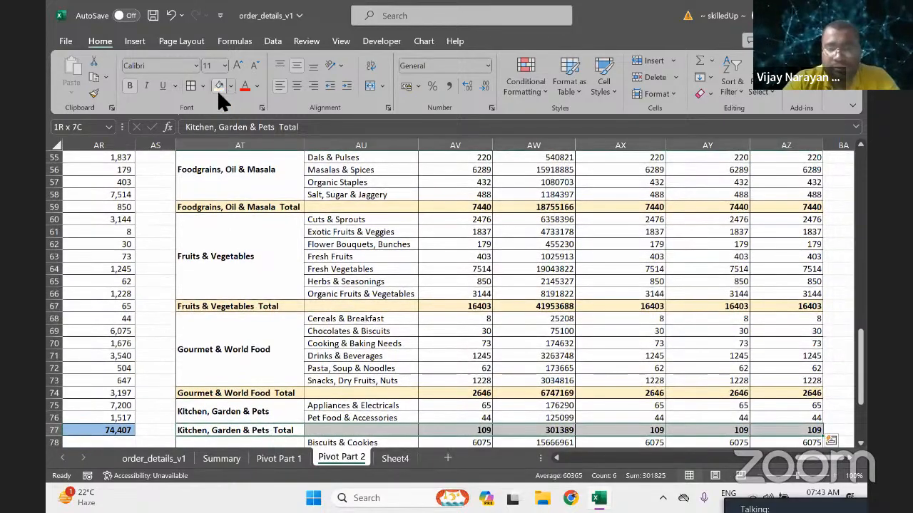
{"action": "left_click", "coordinate": [224, 100]}
Apply the light gold fill to the Snacks & Branded Foods Total row AT86:AZ86.
{"action": "key", "text": "Down"}
{"action": "key", "text": "Down"}
{"action": "key", "text": "Down"}
{"action": "key", "text": "Down"}
{"action": "key", "text": "Down"}
{"action": "key", "text": "Down"}
{"action": "key", "text": "Down"}
{"action": "key", "text": "Down"}
{"action": "key", "text": "Down"}
{"action": "key", "text": "shift+Right"}
{"action": "key", "text": "shift+Right"}
{"action": "key", "text": "shift+Right"}
{"action": "key", "text": "shift+Right"}
{"action": "key", "text": "shift+Right"}
{"action": "key", "text": "shift+Right"}
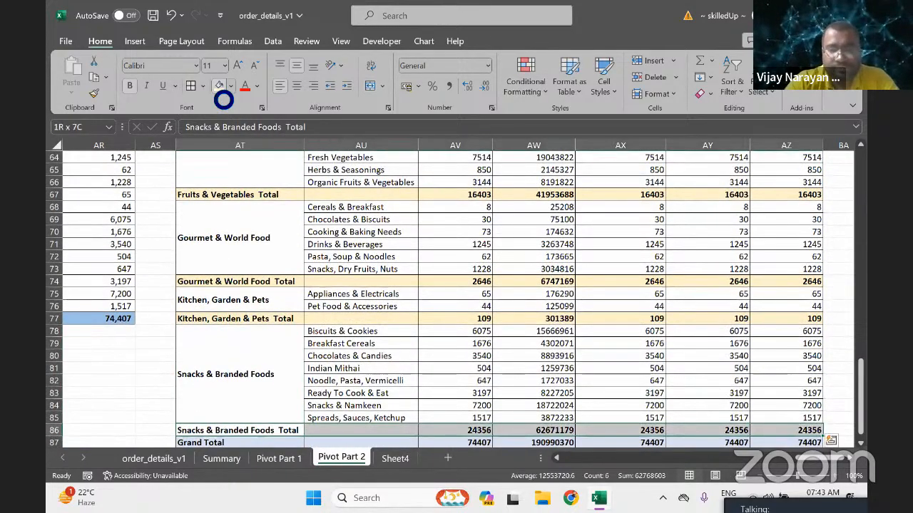
{"action": "left_click", "coordinate": [223, 99]}
Format the values in AV24:AZ87 with the comma number style and no decimal places.
{"action": "key", "text": "Right"}
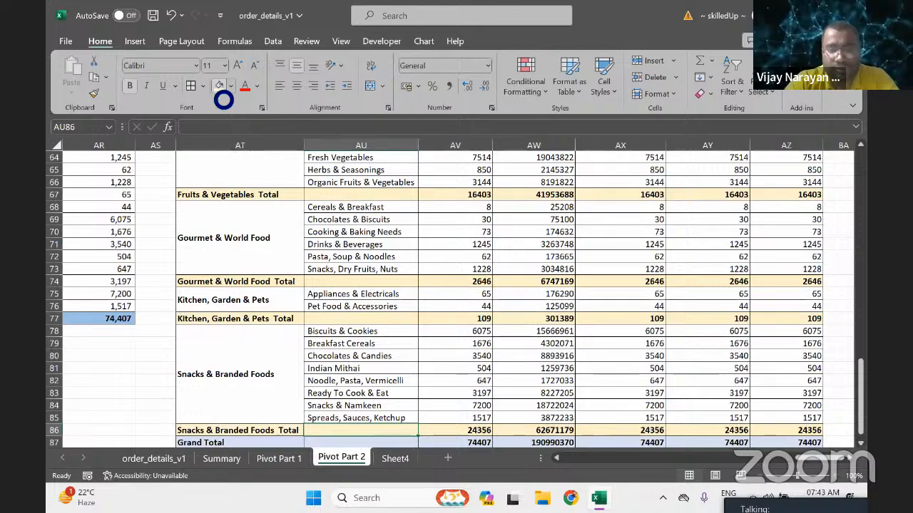
{"action": "key", "text": "Right"}
{"action": "key", "text": "ctrl+Up"}
{"action": "key", "text": "Down"}
{"action": "key", "text": "ctrl+shift+Down"}
{"action": "key", "text": "ctrl+shift+Right"}
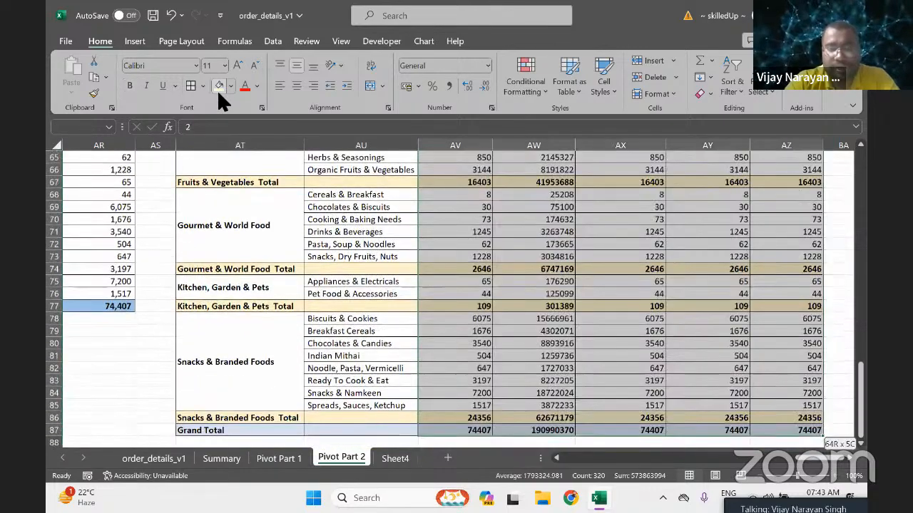
{"action": "left_click", "coordinate": [448, 86]}
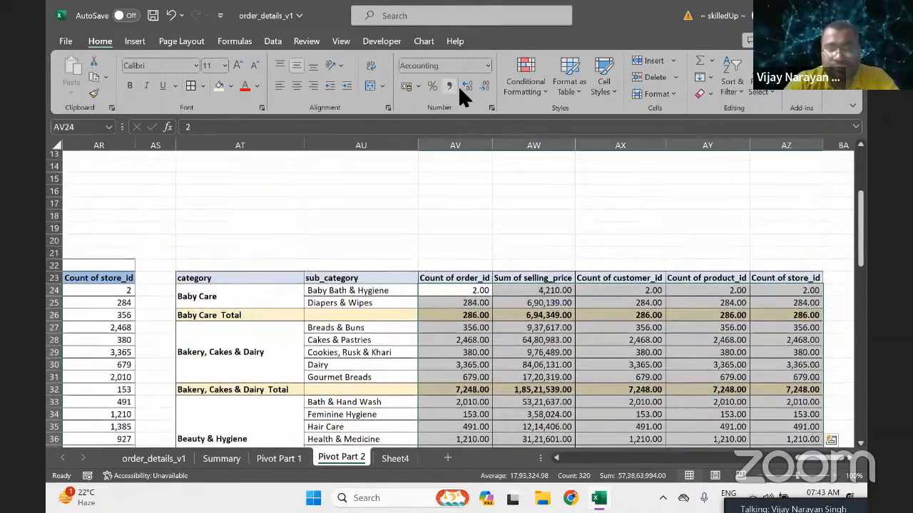
{"action": "left_click", "coordinate": [484, 87]}
{"action": "left_click", "coordinate": [483, 87]}
Copy the Orders, GMV, Customers, Live Products and Live Stores headers from row 4 of the category pivot table, starting at M4.
{"action": "key", "text": "Down"}
{"action": "key", "text": "Down"}
{"action": "key", "text": "Down"}
{"action": "key", "text": "Down"}
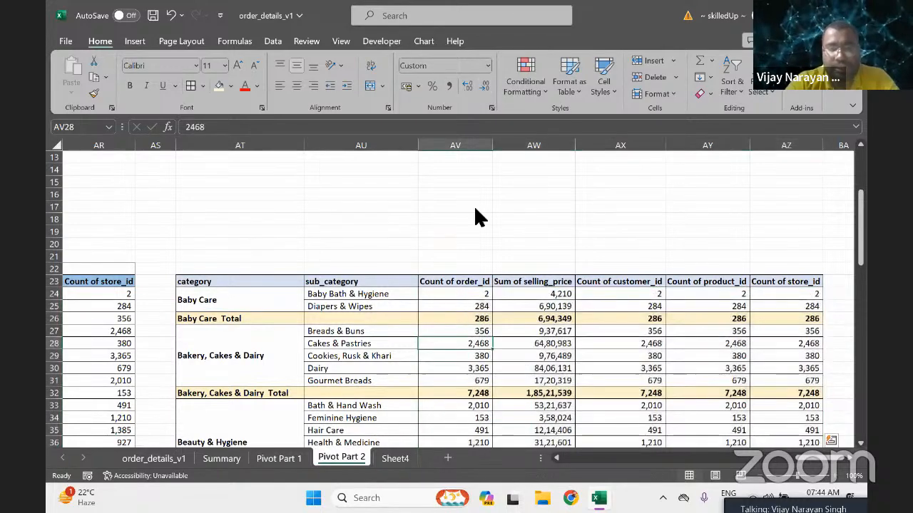
{"action": "key", "text": "ctrl+Up"}
{"action": "key", "text": "ctrl+Left"}
{"action": "key", "text": "ctrl+Left"}
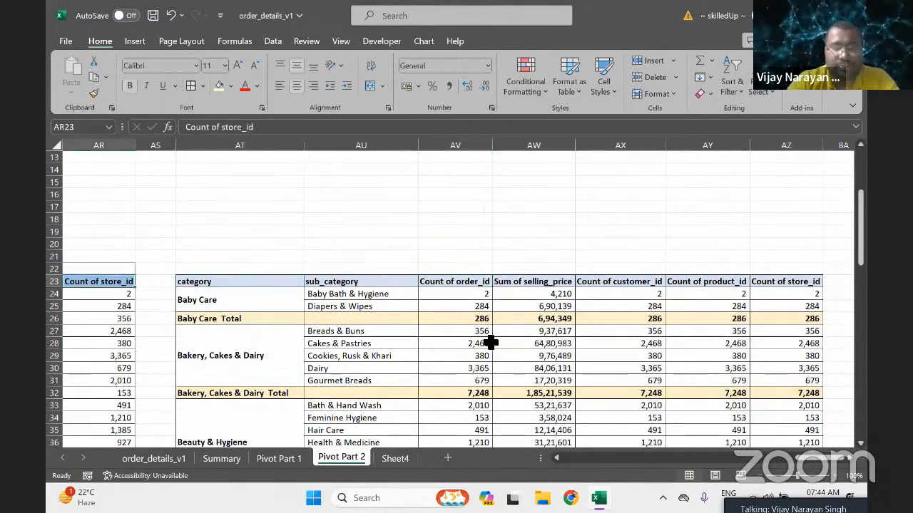
{"action": "key", "text": "ctrl+Left"}
{"action": "key", "text": "ctrl+Left"}
{"action": "key", "text": "ctrl+Left"}
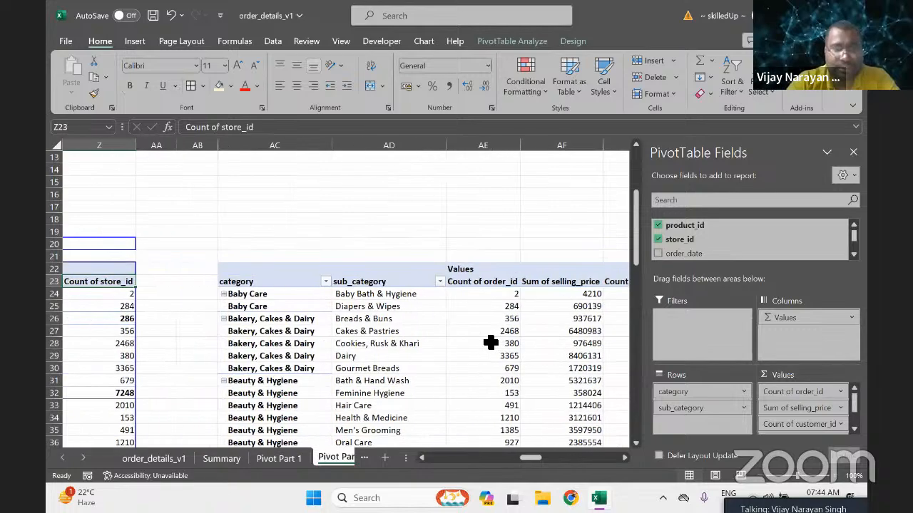
{"action": "key", "text": "ctrl+Left"}
{"action": "key", "text": "ctrl+Left"}
{"action": "key", "text": "ctrl+Left"}
{"action": "key", "text": "ctrl+Left"}
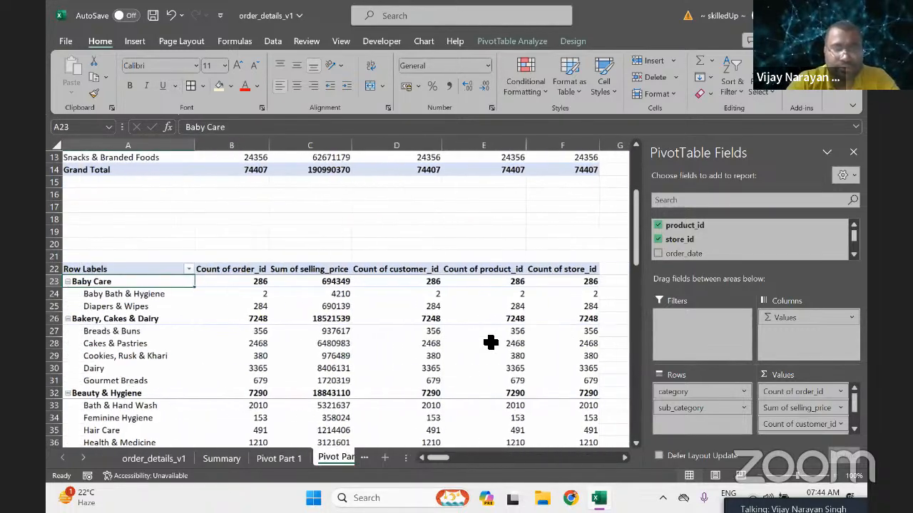
{"action": "key", "text": "ctrl+Up"}
{"action": "key", "text": "ctrl+Up"}
{"action": "key", "text": "ctrl+Up"}
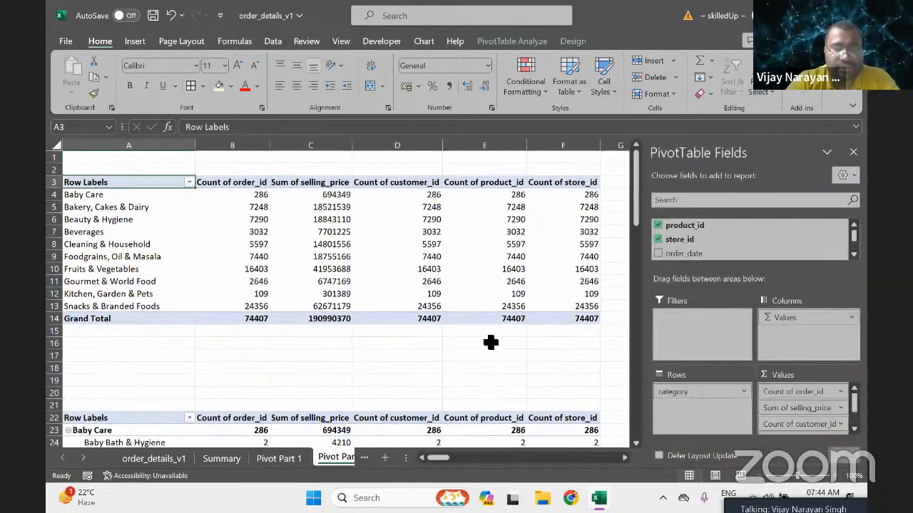
{"action": "key", "text": "ctrl+Right"}
{"action": "key", "text": "ctrl+Right"}
{"action": "key", "text": "Down"}
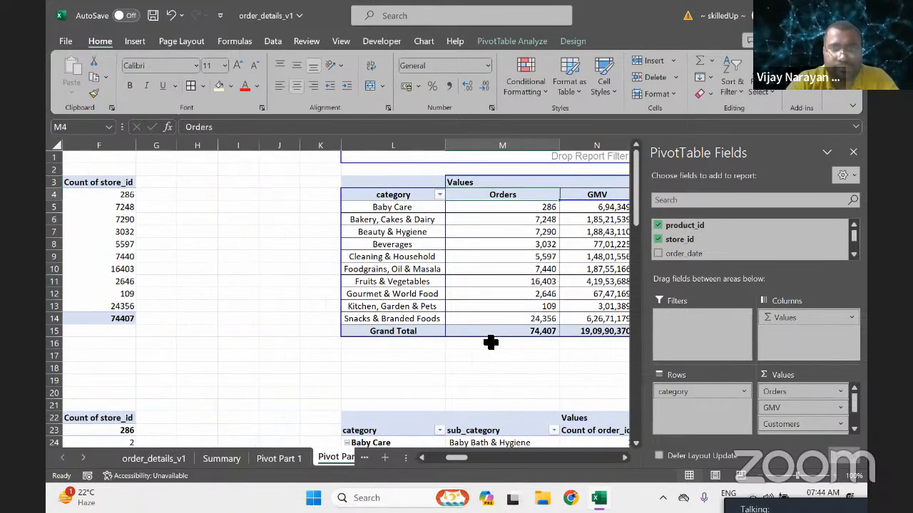
{"action": "key", "text": "ctrl+shift+Right"}
{"action": "key", "text": "ctrl+c"}
Paste the copied headers over the count and sum headers in AV23:AZ23 of the sub-category summary table.
{"action": "key", "text": "Right"}
{"action": "key", "text": "ctrl+Right"}
{"action": "key", "text": "ctrl+Right"}
{"action": "key", "text": "ctrl+Right"}
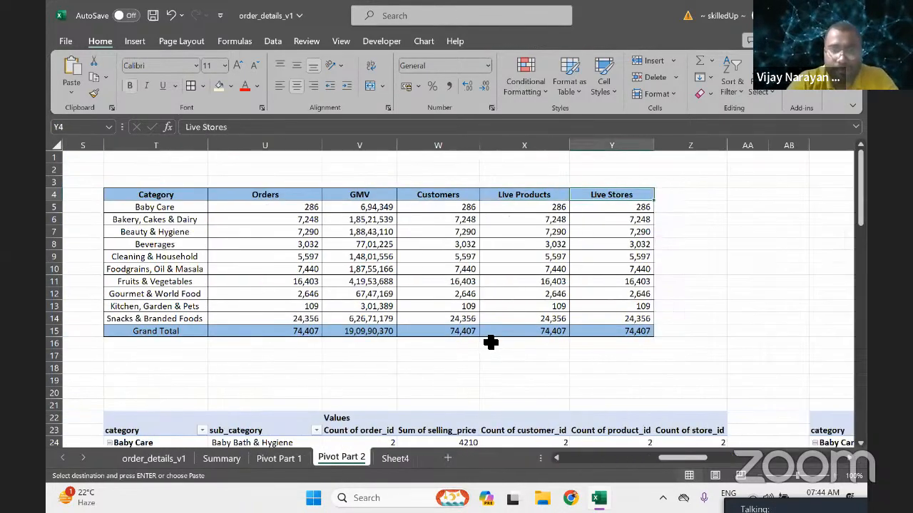
{"action": "key", "text": "Down"}
{"action": "key", "text": "Down"}
{"action": "key", "text": "Down"}
{"action": "key", "text": "Down"}
{"action": "key", "text": "Down"}
{"action": "key", "text": "Down"}
{"action": "key", "text": "Down"}
{"action": "key", "text": "Down"}
{"action": "key", "text": "Down"}
{"action": "key", "text": "Down"}
{"action": "key", "text": "Down"}
{"action": "key", "text": "Down"}
{"action": "key", "text": "Down"}
{"action": "key", "text": "Down"}
{"action": "key", "text": "Down"}
{"action": "key", "text": "Down"}
{"action": "key", "text": "Down"}
{"action": "key", "text": "Down"}
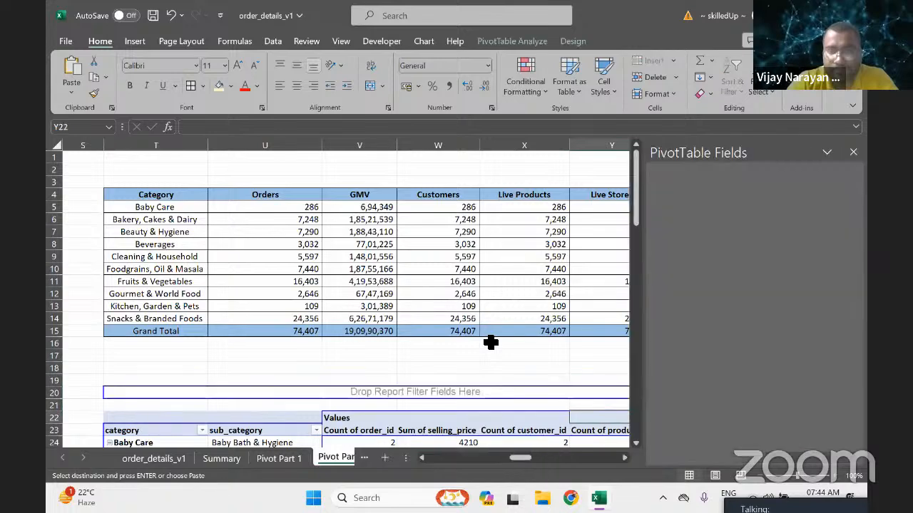
{"action": "key", "text": "Down"}
{"action": "key", "text": "ctrl+Right"}
{"action": "key", "text": "ctrl+Right"}
{"action": "key", "text": "ctrl+Right"}
{"action": "key", "text": "ctrl+Right"}
{"action": "key", "text": "ctrl+Right"}
{"action": "key", "text": "ctrl+Right"}
{"action": "key", "text": "ctrl+Left"}
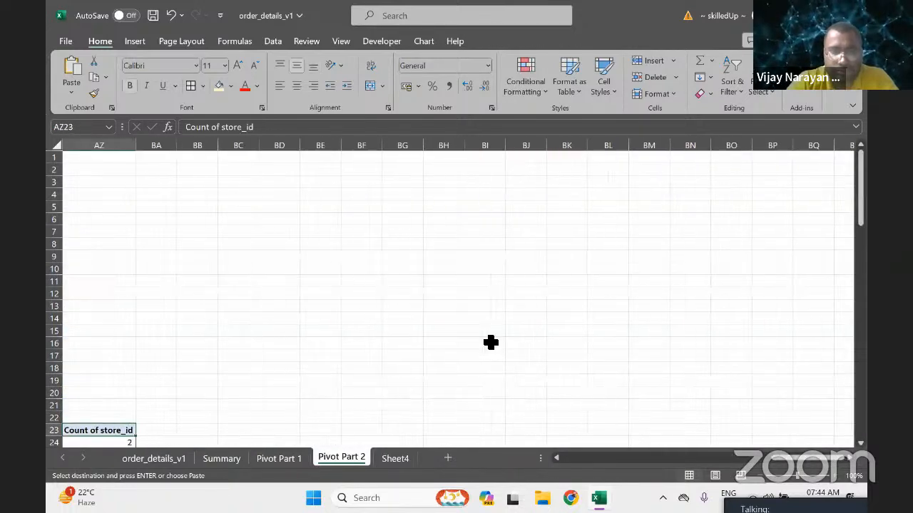
{"action": "key", "text": "ctrl+Left"}
{"action": "key", "text": "Right"}
{"action": "key", "text": "Right"}
{"action": "key", "text": "ctrl+v"}
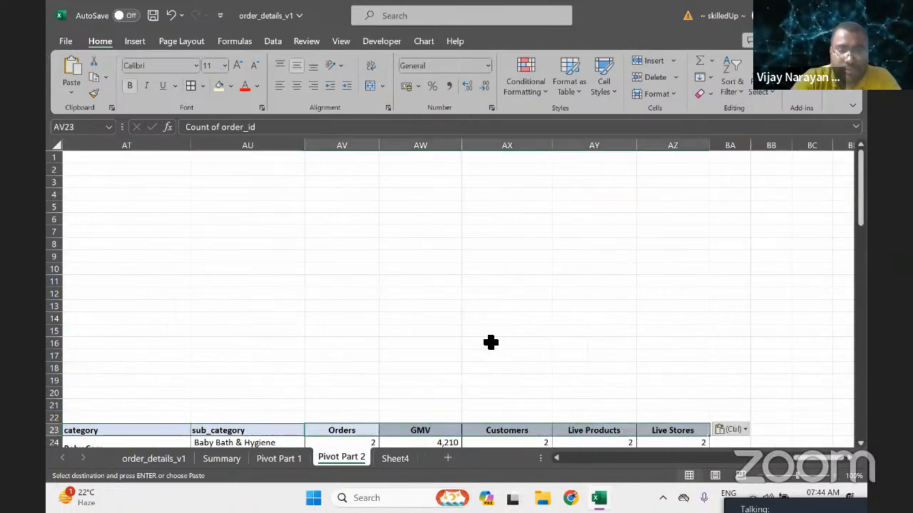
AutoFit the column widths of the whole sub-category summary table AT23:AZ87.
{"action": "key", "text": "ctrl+Down"}
{"action": "key", "text": "Up"}
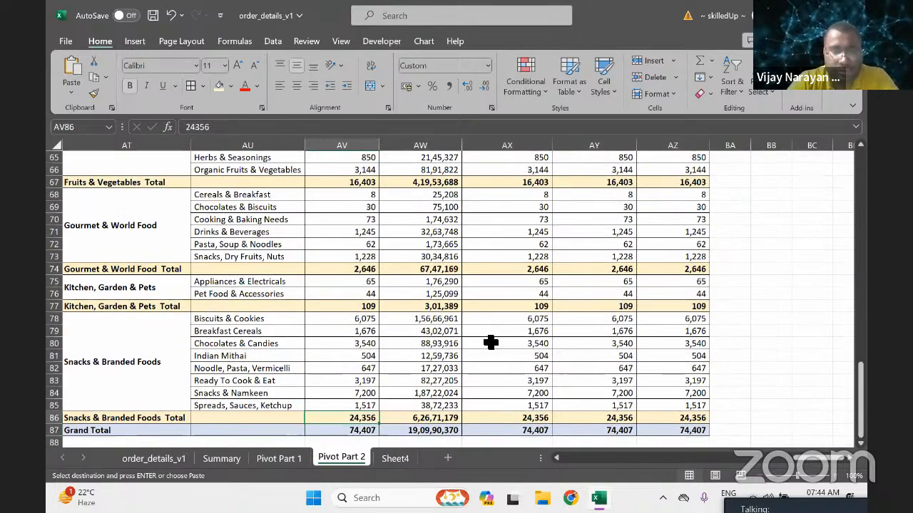
{"action": "key", "text": "ctrl+Up"}
{"action": "key", "text": "ctrl+Down"}
{"action": "key", "text": "ctrl+a"}
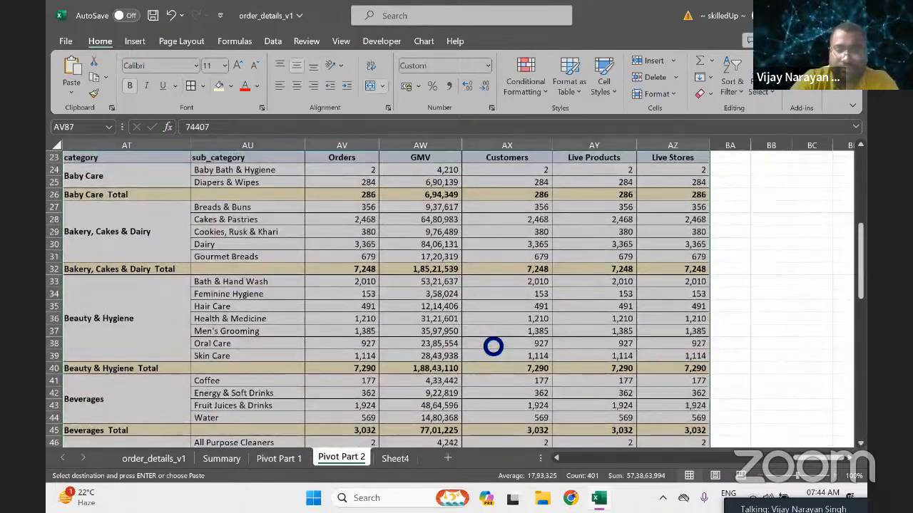
{"action": "key", "text": "alt+h"}
{"action": "key", "text": "o"}
{"action": "key", "text": "i"}
{"action": "key", "text": "Left"}
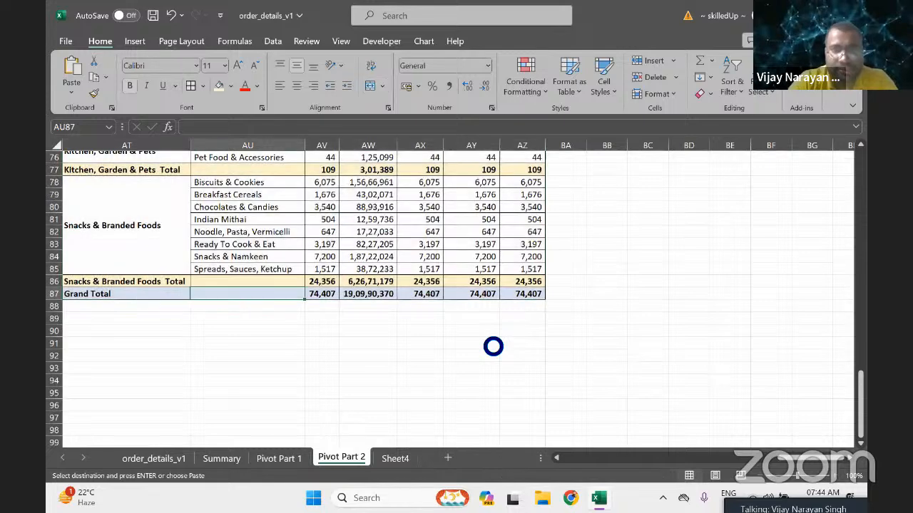
Capitalize the header in AT23 so that it reads Category.
{"action": "key", "text": "ctrl+Up"}
{"action": "key", "text": "Right"}
{"action": "key", "text": "ctrl+Up"}
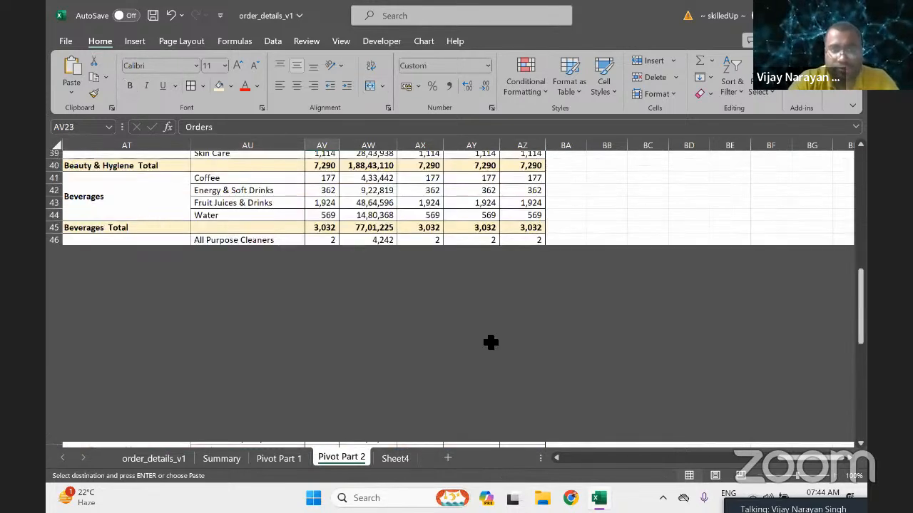
{"action": "key", "text": "Left"}
{"action": "key", "text": "Left"}
{"action": "key", "text": "Left"}
{"action": "key", "text": "Left"}
{"action": "key", "text": "Right"}
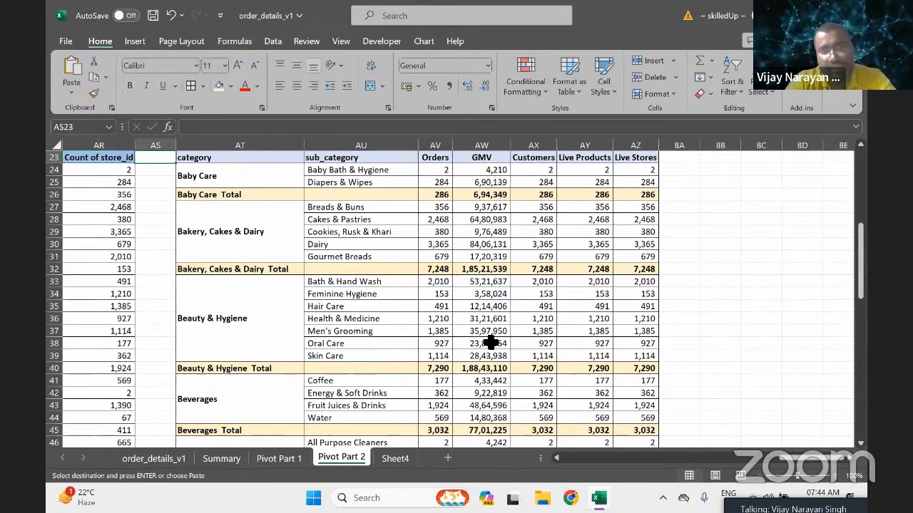
{"action": "key", "text": "Right"}
{"action": "left_click", "coordinate": [198, 130]}
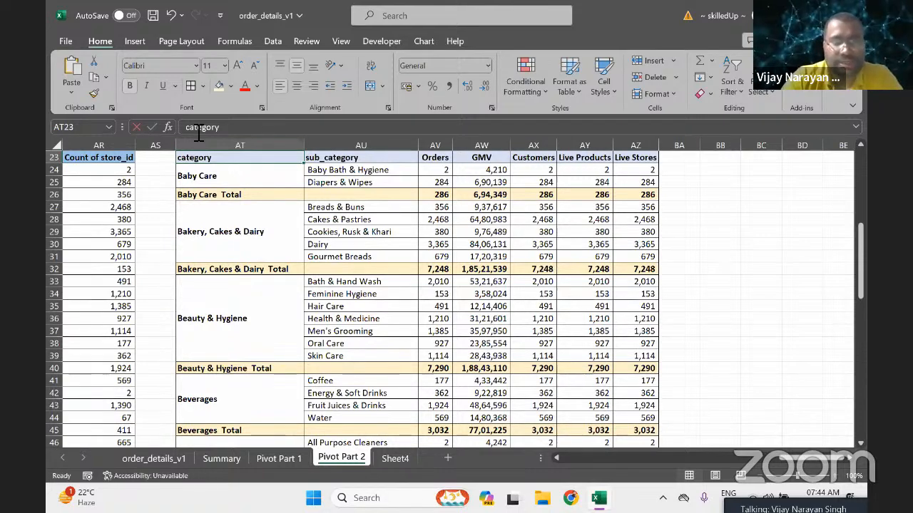
{"action": "key", "text": "Home"}
{"action": "key", "text": "Delete"}
{"action": "type", "text": "C"}
{"action": "key", "text": "Return"}
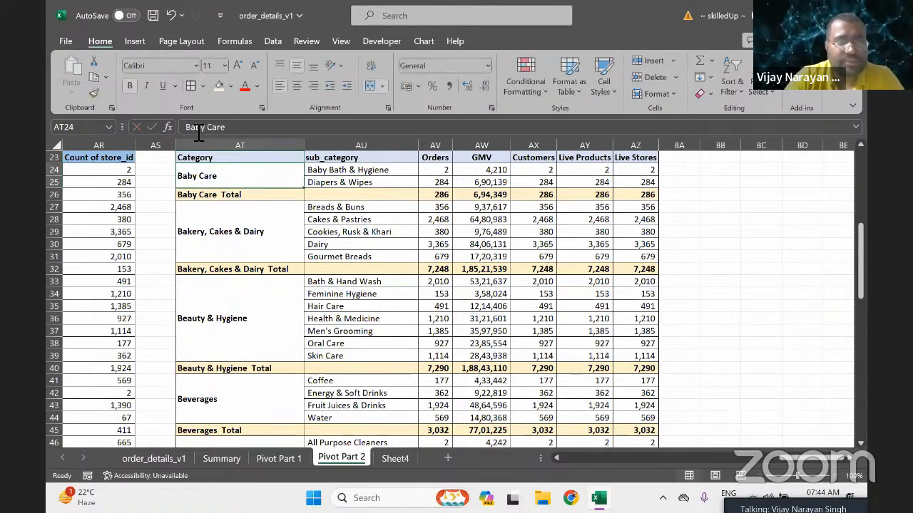
Capitalize both words of the header in AU23 so that it reads Sub_Category.
{"action": "key", "text": "Up"}
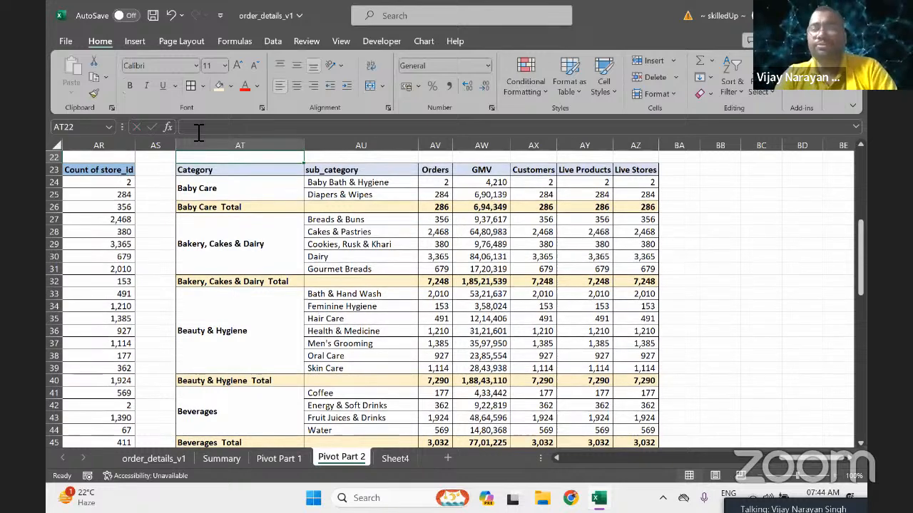
{"action": "key", "text": "Right"}
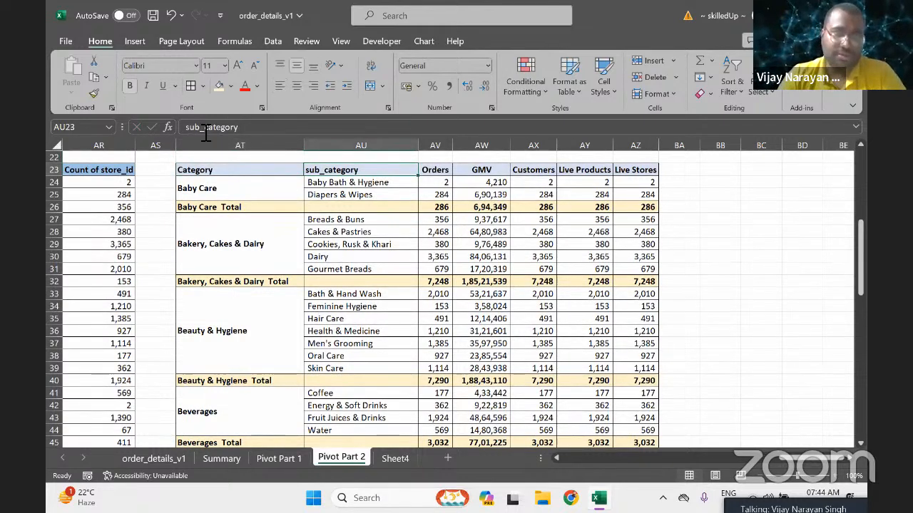
{"action": "left_click", "coordinate": [206, 133]}
{"action": "key", "text": "Home"}
{"action": "key", "text": "Delete"}
{"action": "type", "text": "S"}
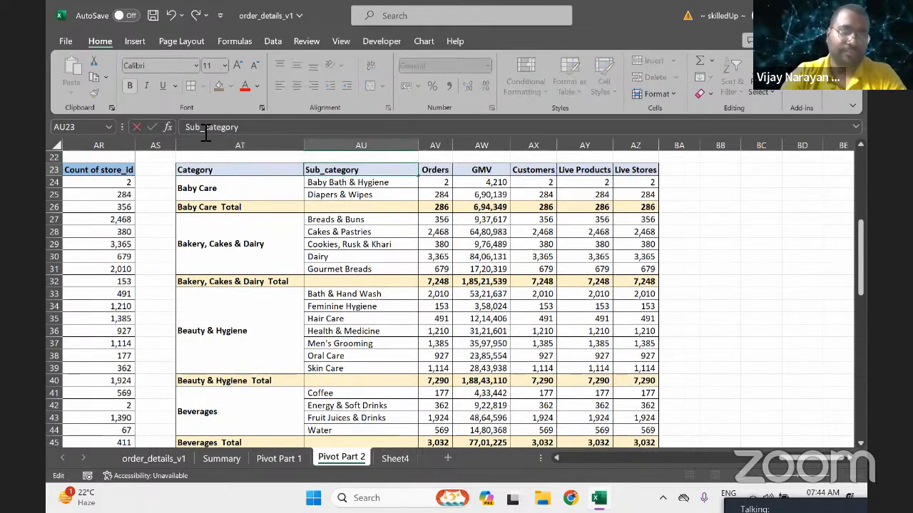
{"action": "key", "text": "Right"}
{"action": "key", "text": "Right"}
{"action": "key", "text": "Right"}
{"action": "key", "text": "Delete"}
{"action": "type", "text": "C"}
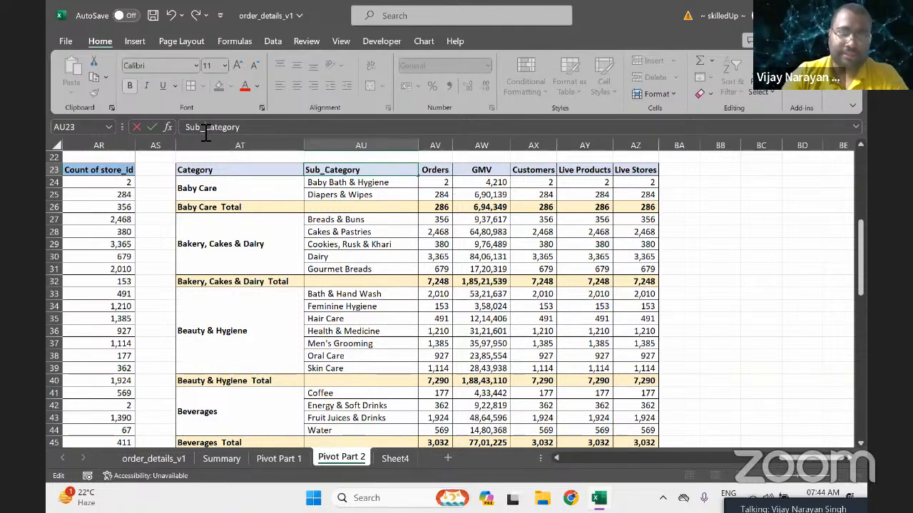
{"action": "key", "text": "Return"}
Examine the display options of the pivot table starting at T23, particularly its Classic PivotTable layout setting, and leave them unchanged.
{"action": "key", "text": "Right"}
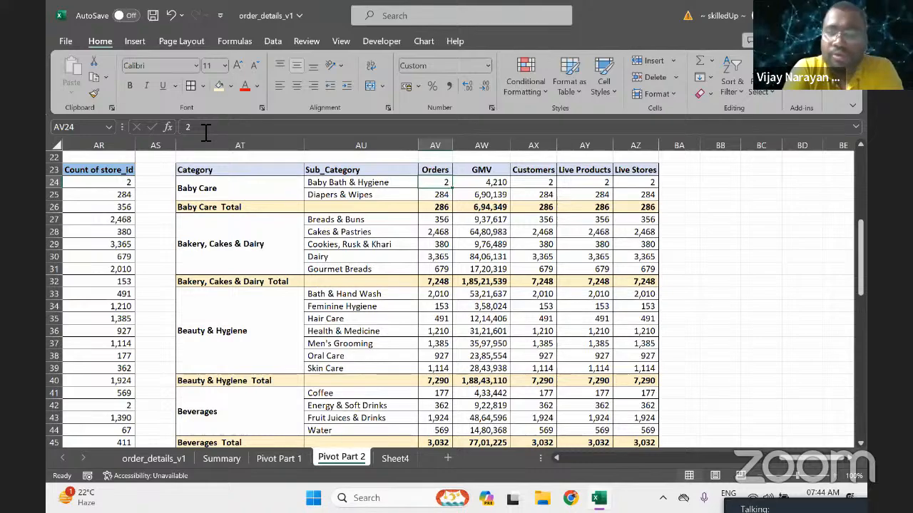
{"action": "key", "text": "Right"}
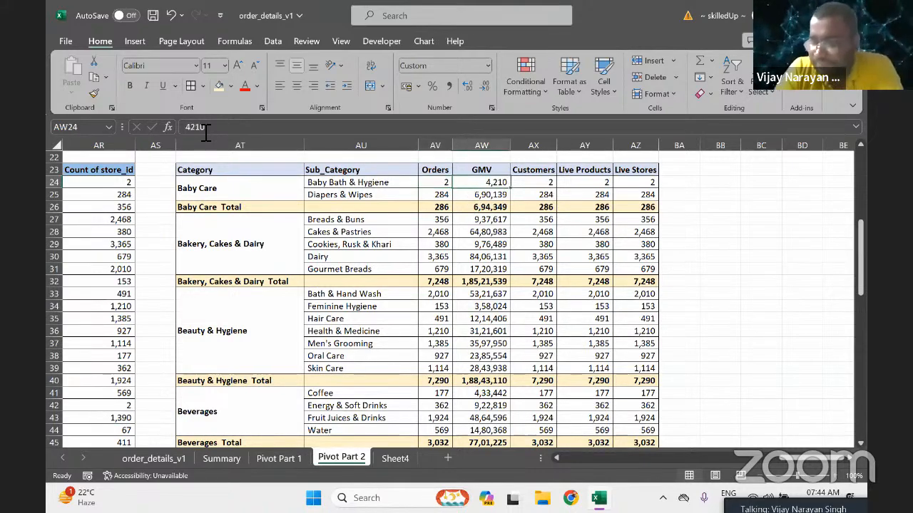
{"action": "key", "text": "Left"}
{"action": "key", "text": "Left"}
{"action": "key", "text": "Left"}
{"action": "key", "text": "Left"}
{"action": "key", "text": "Left"}
{"action": "key", "text": "Left"}
{"action": "key", "text": "Left"}
{"action": "key", "text": "Left"}
{"action": "key", "text": "Left"}
{"action": "key", "text": "Left"}
{"action": "key", "text": "Left"}
{"action": "key", "text": "Left"}
{"action": "key", "text": "Left"}
{"action": "key", "text": "Left"}
{"action": "key", "text": "Left"}
{"action": "key", "text": "Left"}
{"action": "key", "text": "Left"}
{"action": "key", "text": "Left"}
{"action": "key", "text": "Left"}
{"action": "key", "text": "Left"}
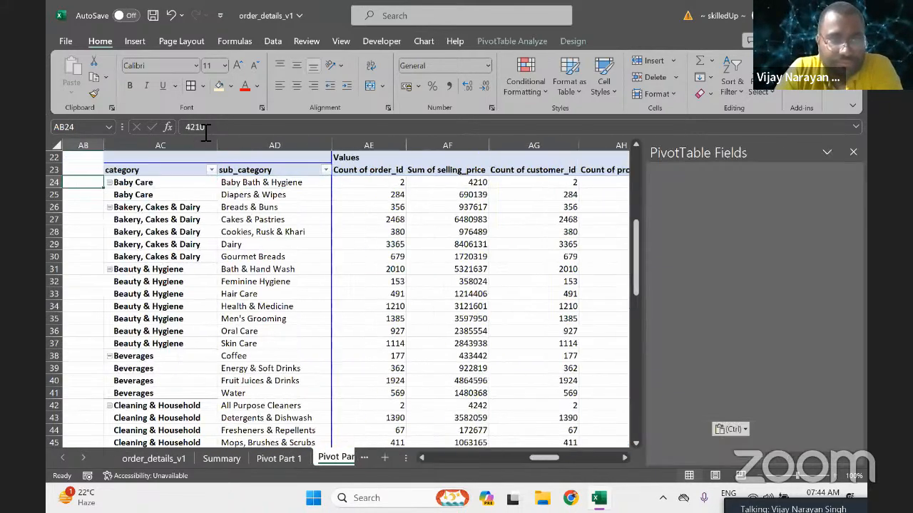
{"action": "key", "text": "Left"}
{"action": "key", "text": "Left"}
{"action": "key", "text": "Left"}
{"action": "key", "text": "Left"}
{"action": "key", "text": "Left"}
{"action": "key", "text": "Left"}
{"action": "key", "text": "Left"}
{"action": "key", "text": "Left"}
{"action": "key", "text": "Left"}
{"action": "key", "text": "Left"}
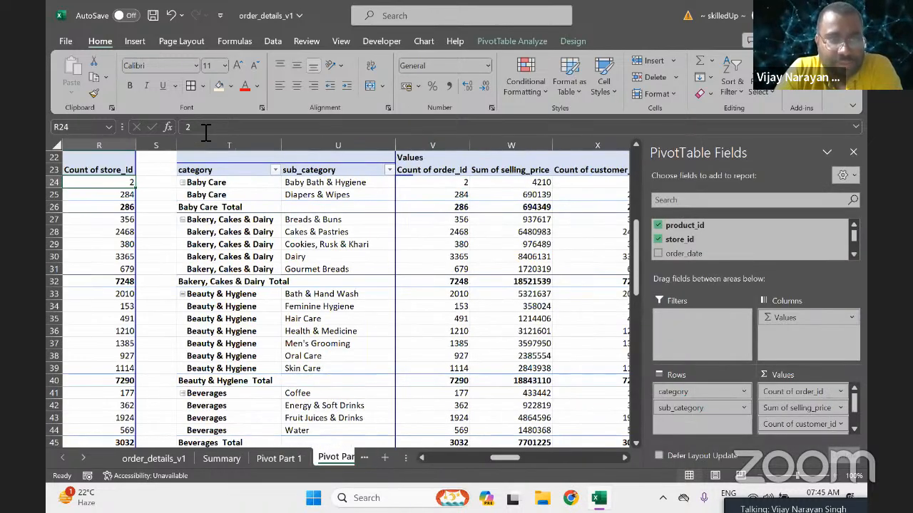
{"action": "key", "text": "Down"}
{"action": "key", "text": "Down"}
{"action": "key", "text": "Right"}
{"action": "key", "text": "Right"}
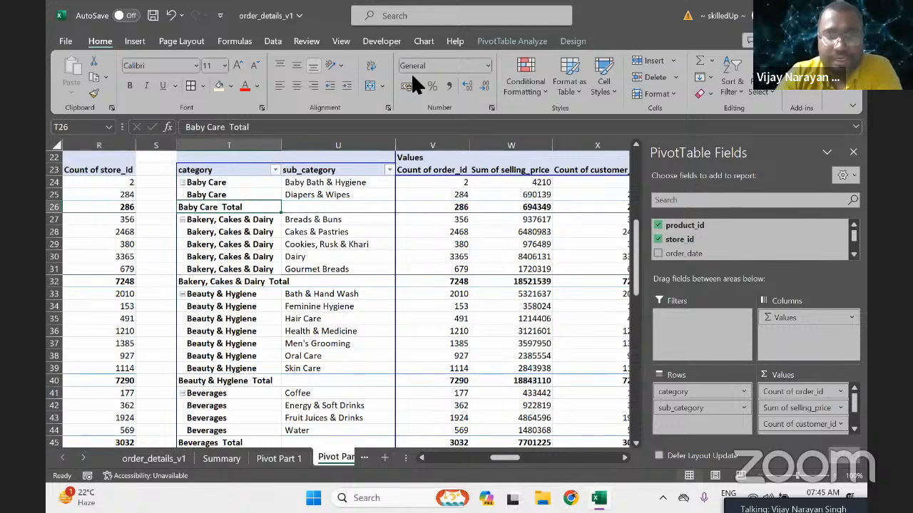
{"action": "right_click", "coordinate": [445, 207]}
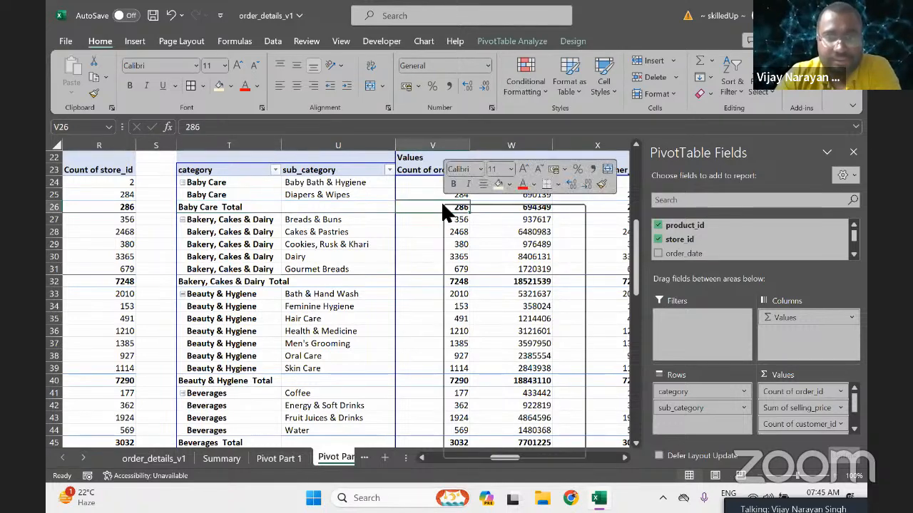
{"action": "right_click", "coordinate": [422, 207]}
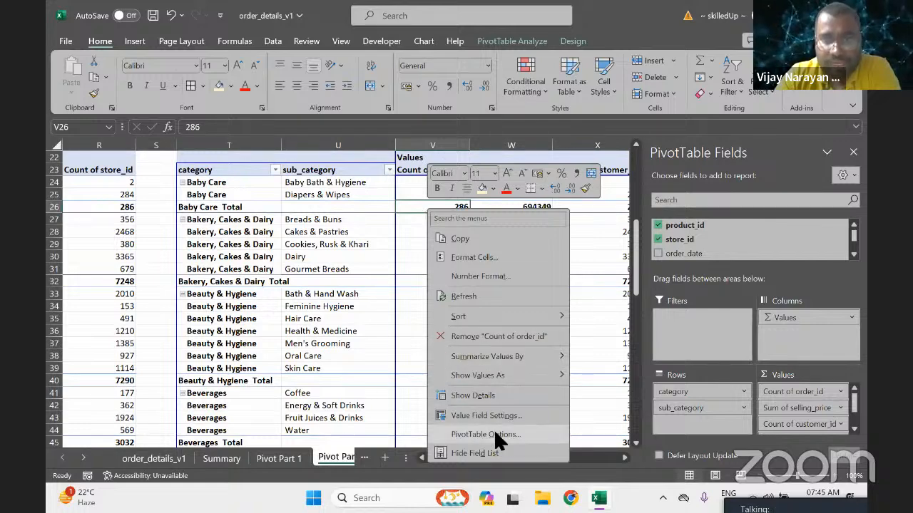
{"action": "left_click", "coordinate": [503, 437]}
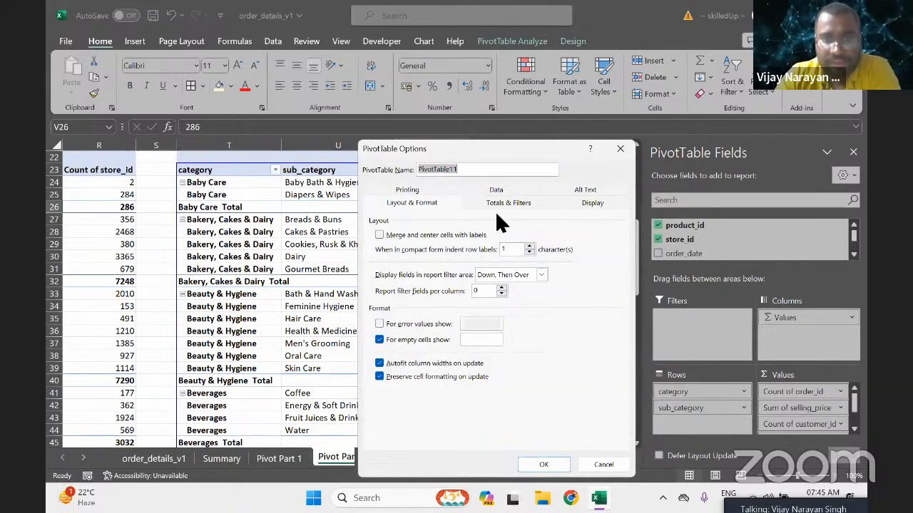
{"action": "left_click", "coordinate": [581, 207]}
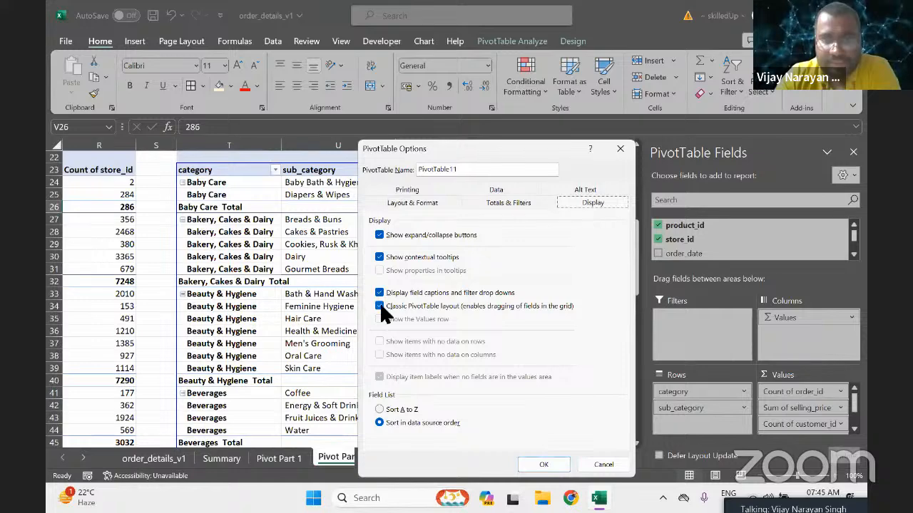
{"action": "left_click", "coordinate": [620, 467]}
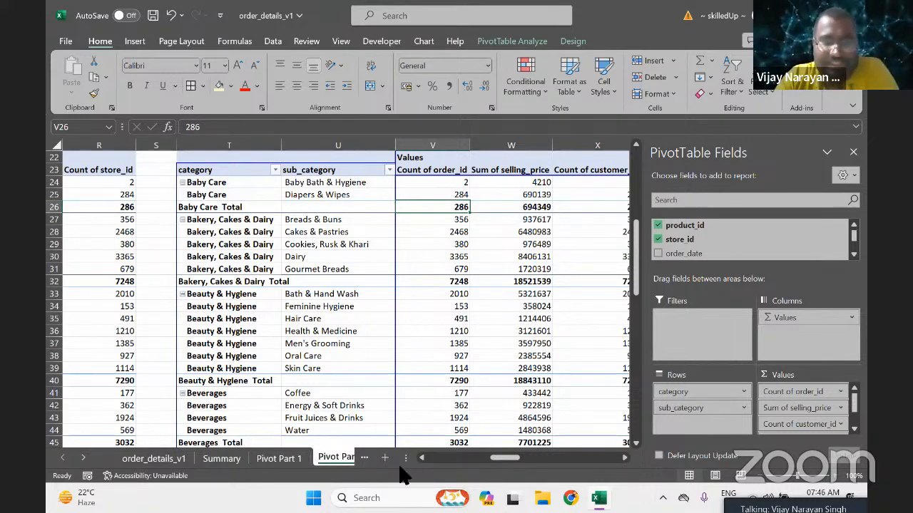
Try the Classic PivotTable layout option for the compact category and sub-category pivot in columns A to F, discarding the change.
{"action": "left_click", "coordinate": [358, 311]}
{"action": "key", "text": "Left"}
{"action": "key", "text": "Left"}
{"action": "key", "text": "Left"}
{"action": "key", "text": "Left"}
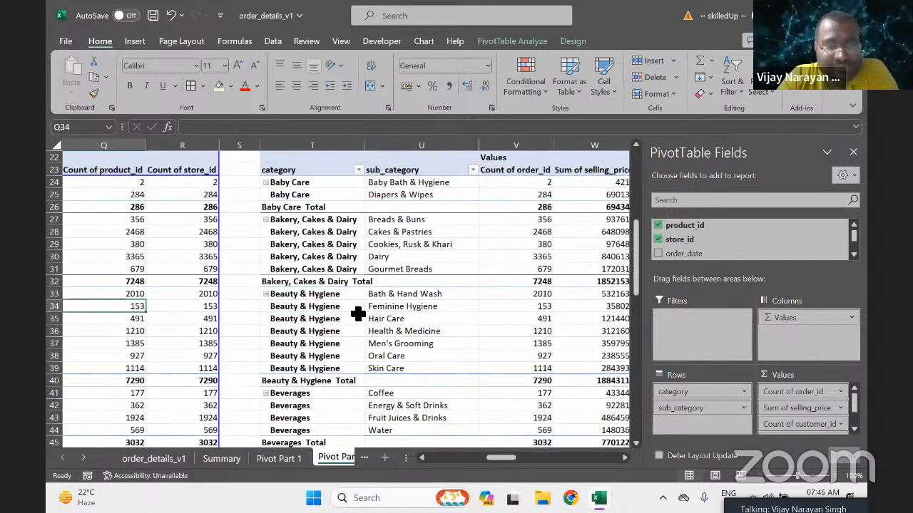
{"action": "key", "text": "Left"}
{"action": "key", "text": "Left"}
{"action": "key", "text": "Left"}
{"action": "key", "text": "Left"}
{"action": "key", "text": "Left"}
{"action": "key", "text": "Left"}
{"action": "key", "text": "Left"}
{"action": "key", "text": "Left"}
{"action": "key", "text": "Left"}
{"action": "key", "text": "Left"}
{"action": "key", "text": "Left"}
{"action": "key", "text": "Left"}
{"action": "key", "text": "Left"}
{"action": "key", "text": "Left"}
{"action": "key", "text": "Left"}
{"action": "key", "text": "Left"}
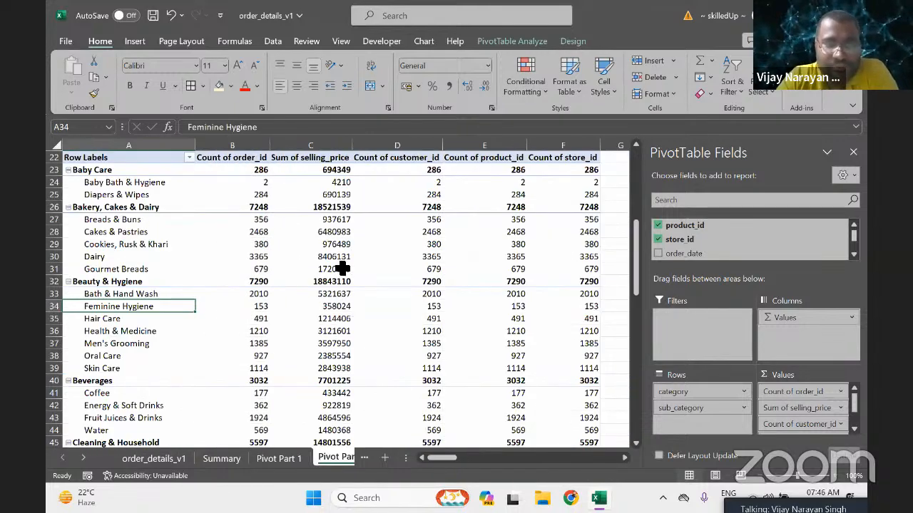
{"action": "left_click", "coordinate": [335, 275]}
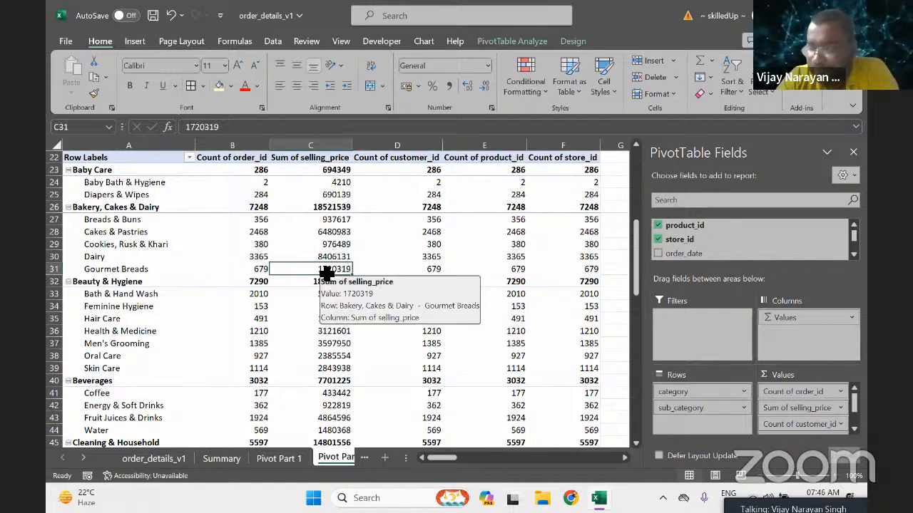
{"action": "right_click", "coordinate": [326, 275]}
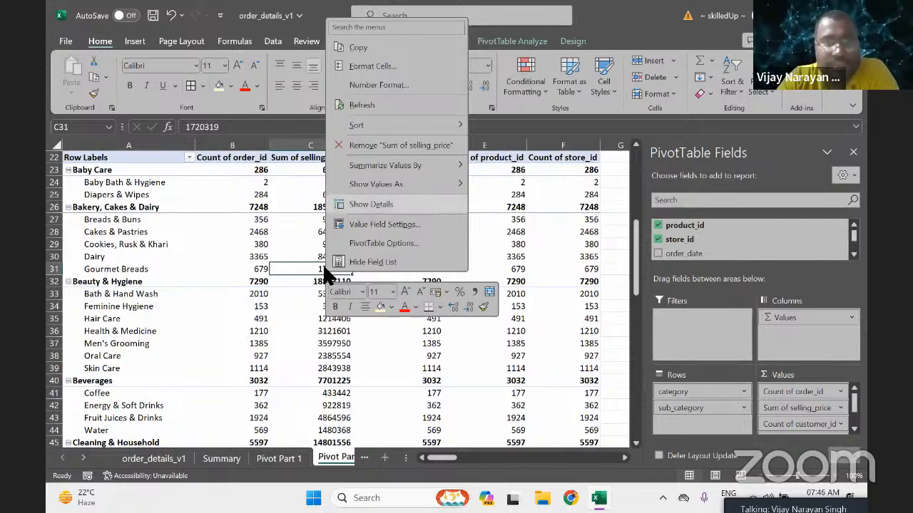
{"action": "left_click", "coordinate": [381, 243]}
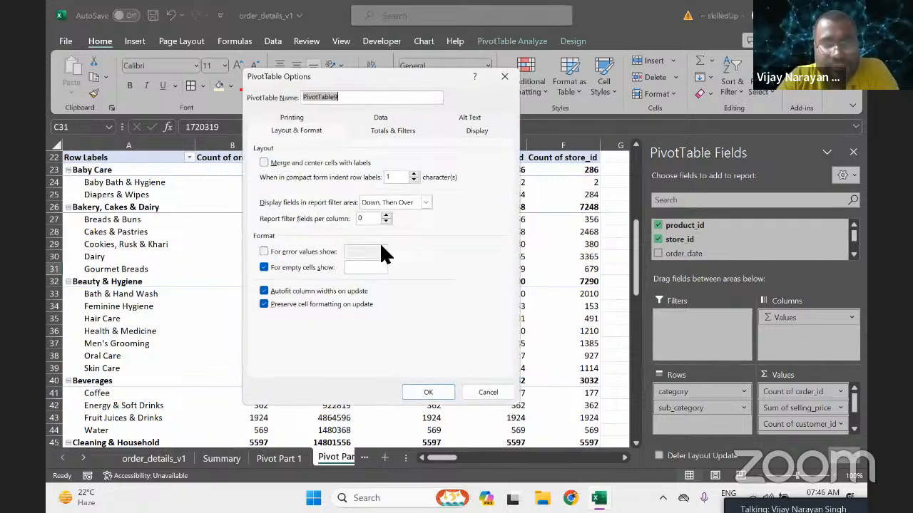
{"action": "left_click", "coordinate": [481, 131]}
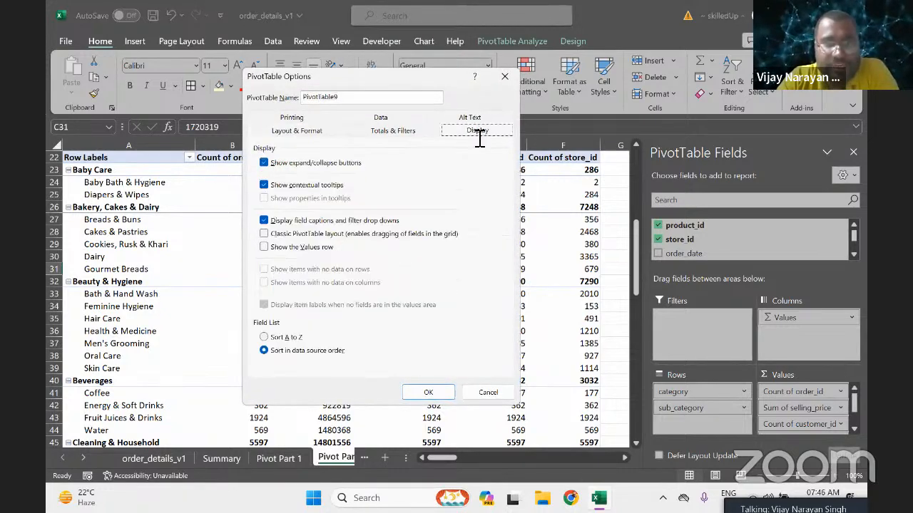
{"action": "left_click", "coordinate": [264, 235]}
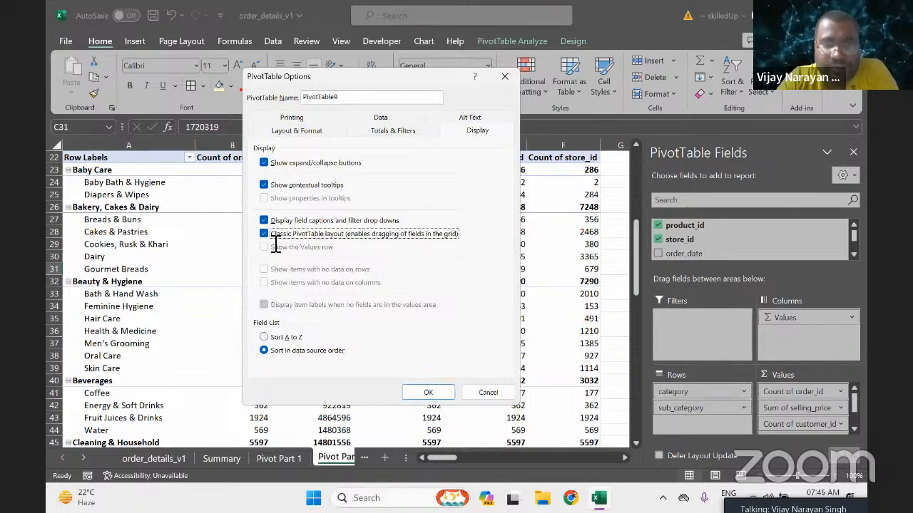
{"action": "left_click", "coordinate": [487, 392]}
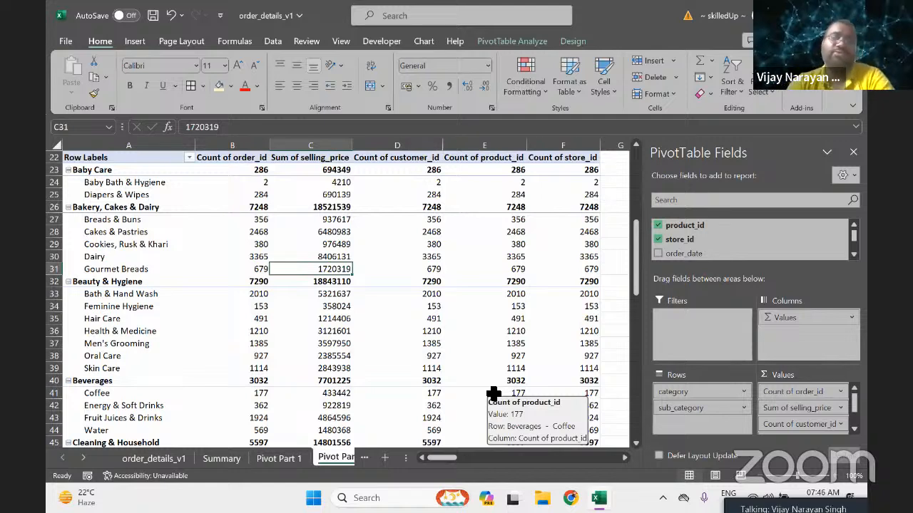
Go to Sheet4 and enter Pri in cell A1.
{"action": "left_click", "coordinate": [410, 331]}
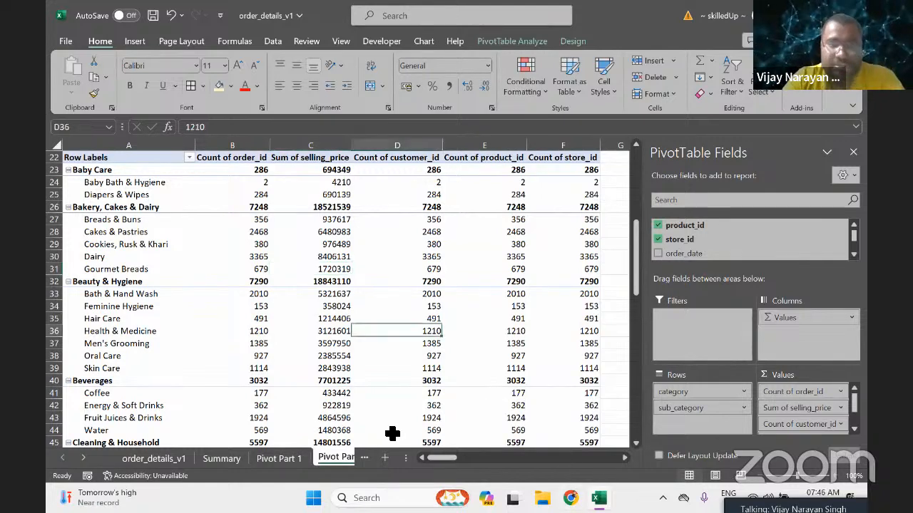
{"action": "left_click", "coordinate": [411, 341]}
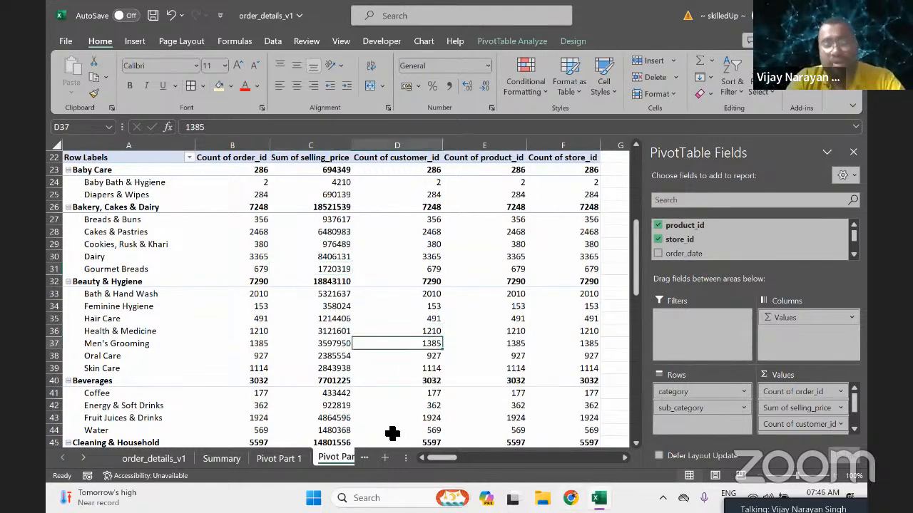
{"action": "left_click", "coordinate": [330, 464]}
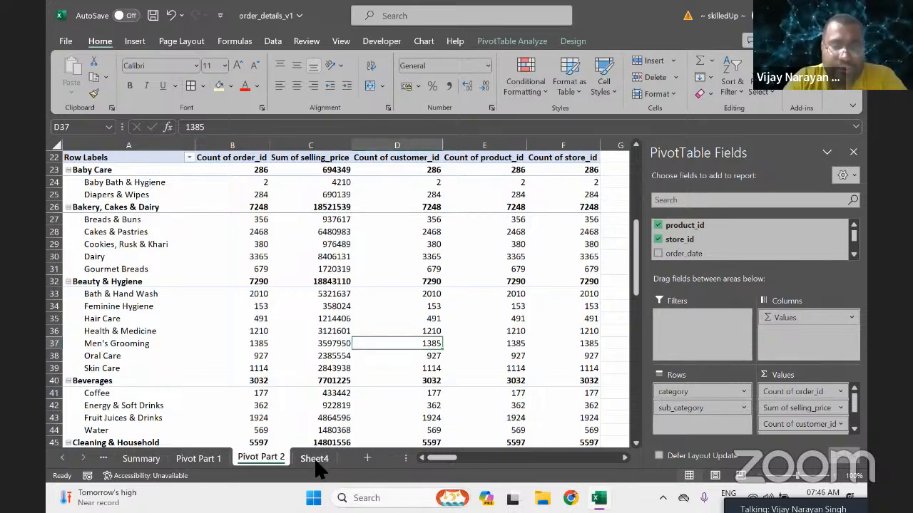
{"action": "left_click", "coordinate": [317, 462]}
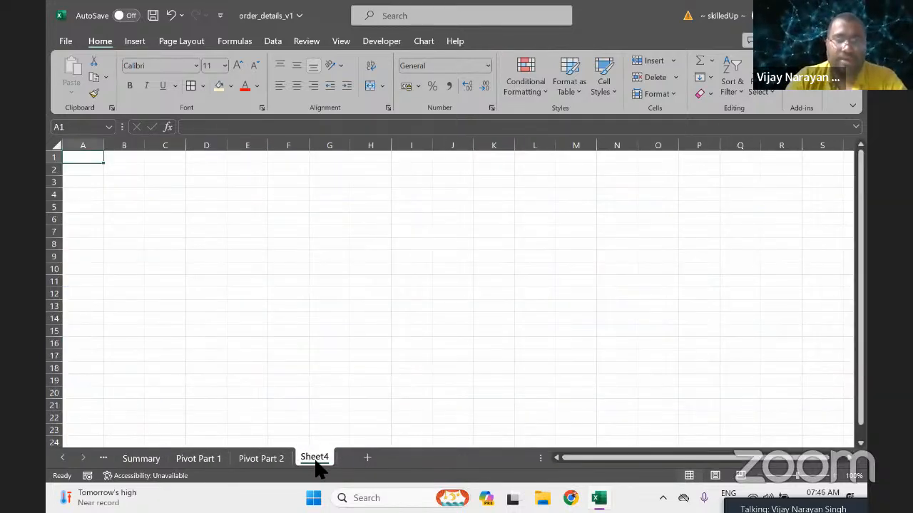
{"action": "type", "text": "Pri"}
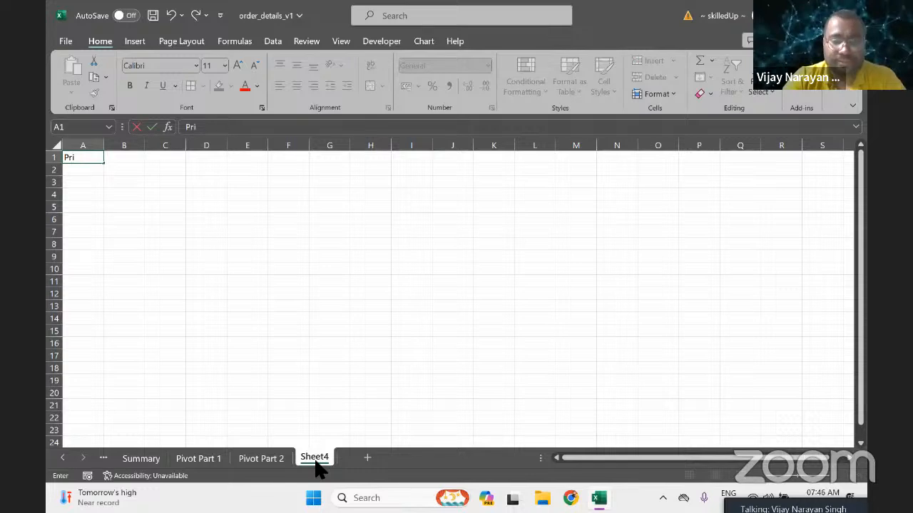
{"action": "left_click", "coordinate": [318, 466]}
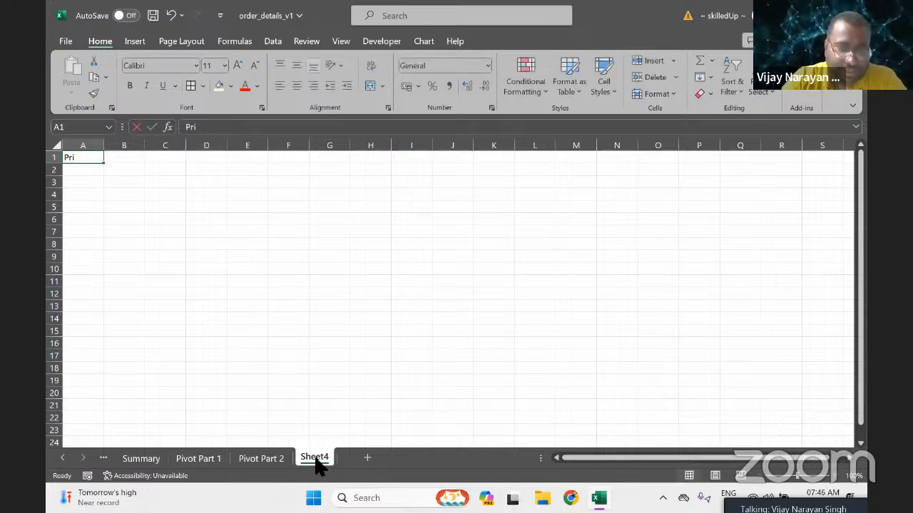
Rename Sheet4 as Pivot table Part 2.
{"action": "double_click", "coordinate": [321, 462]}
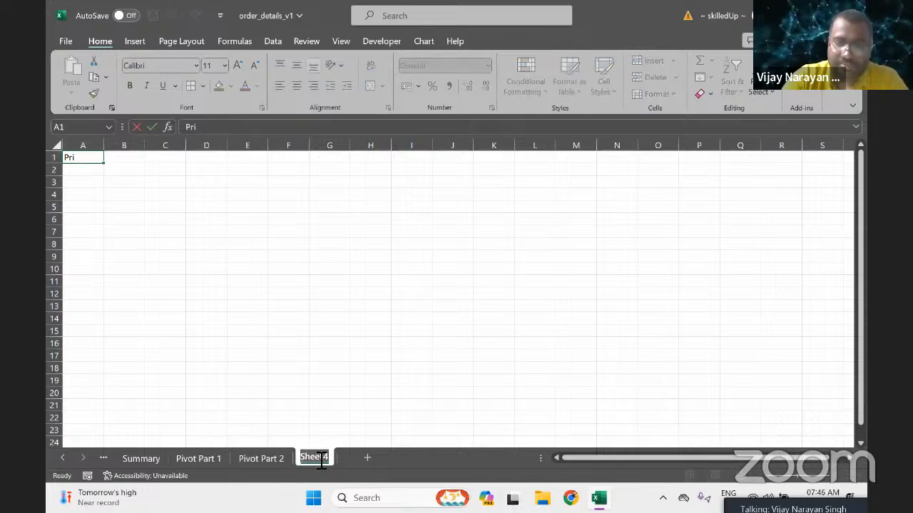
{"action": "type", "text": "Pivot"}
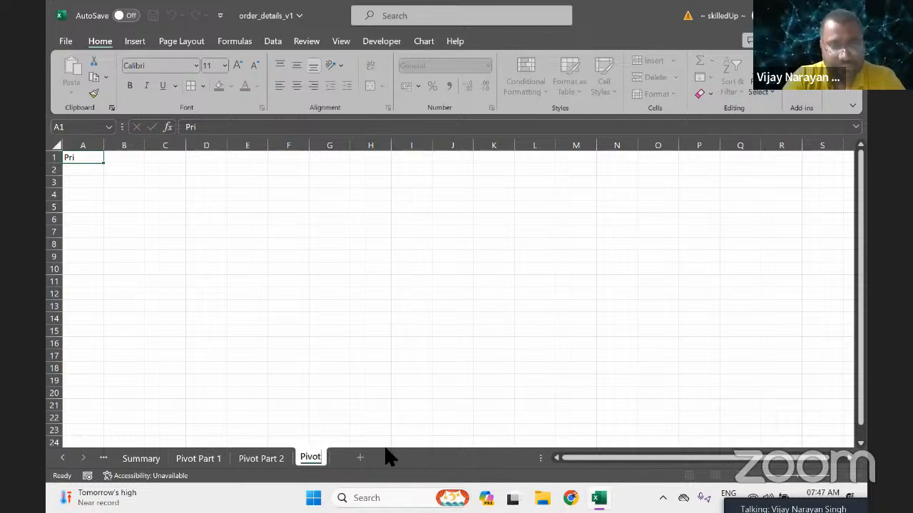
{"action": "key", "text": "Return"}
{"action": "type", "text": "Part"}
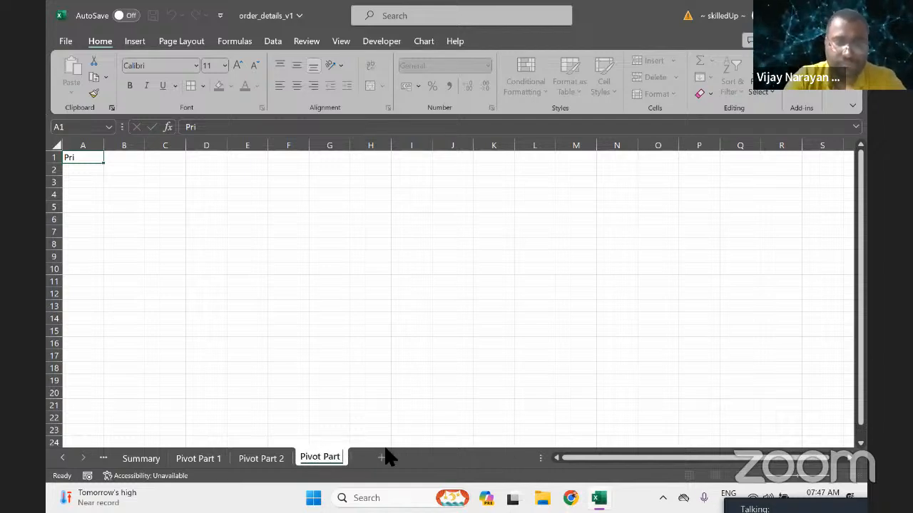
{"action": "key", "text": "BackSpace"}
{"action": "key", "text": "BackSpace"}
{"action": "key", "text": "BackSpace"}
{"action": "key", "text": "BackSpace"}
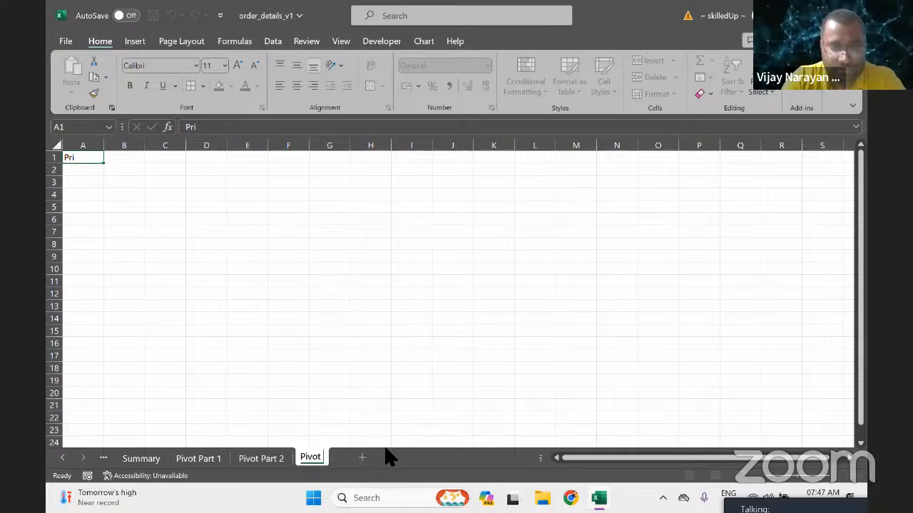
{"action": "type", "text": "table Part 2"}
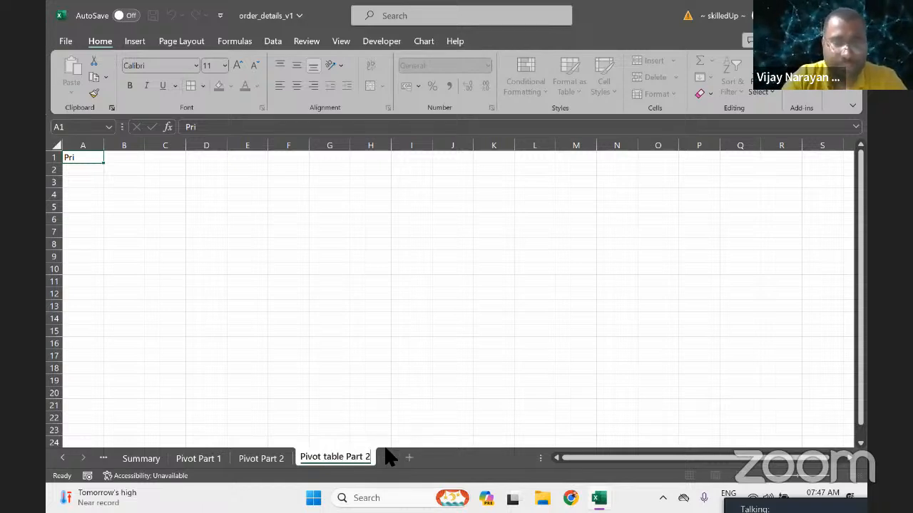
Copy the Pivot table Part 2 sheet name and use it to rename the Pivot Part 2 sheet as Pivot table Part 1.
{"action": "double_click", "coordinate": [329, 459]}
{"action": "key", "text": "ctrl+c"}
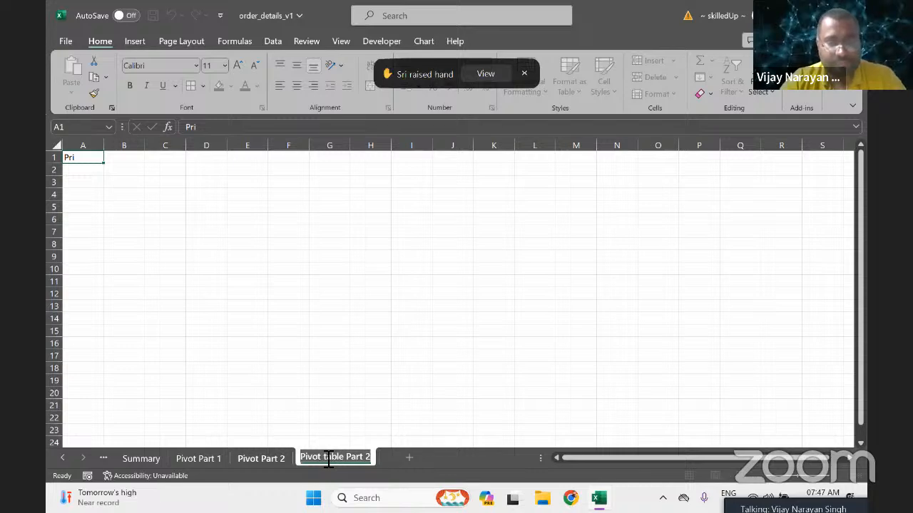
{"action": "left_click", "coordinate": [261, 459]}
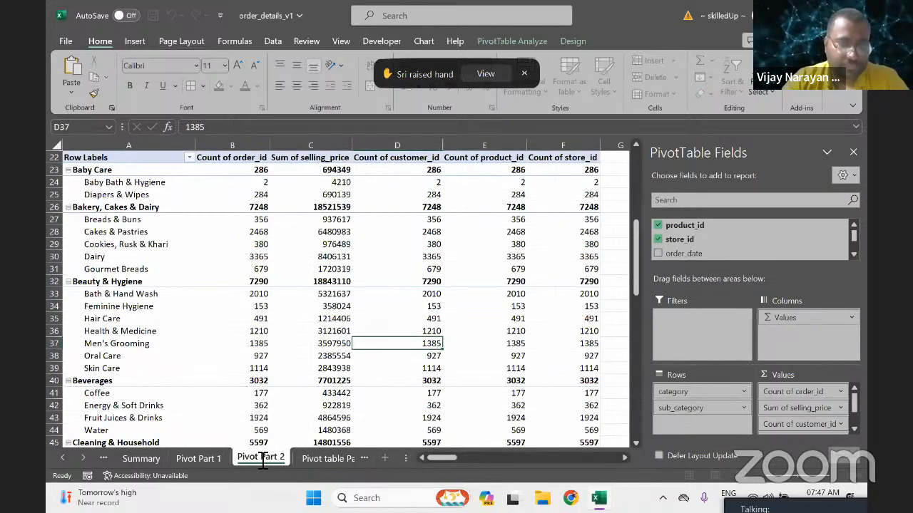
{"action": "double_click", "coordinate": [262, 461]}
{"action": "key", "text": "ctrl+v"}
{"action": "key", "text": "BackSpace"}
{"action": "type", "text": "1"}
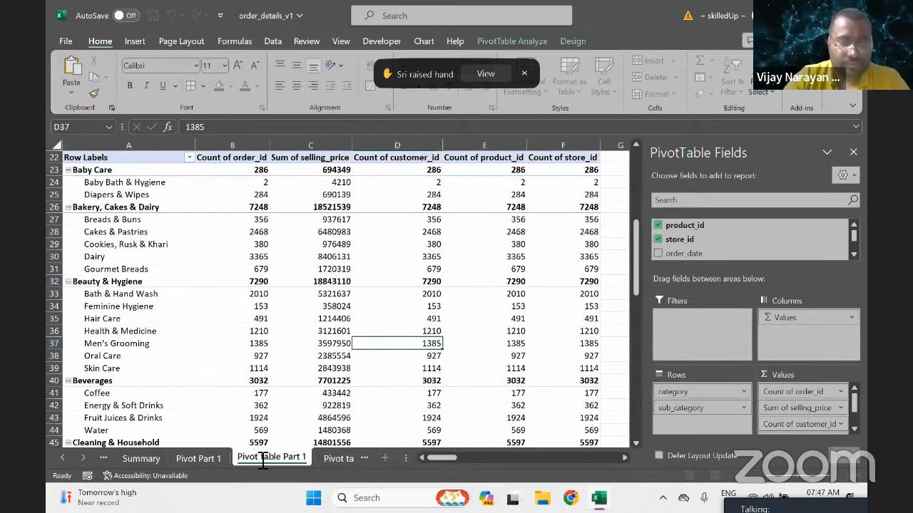
Rename the Pivot Part 1 sheet as Pivot table Part - 1.
{"action": "left_click", "coordinate": [198, 457]}
{"action": "double_click", "coordinate": [198, 458]}
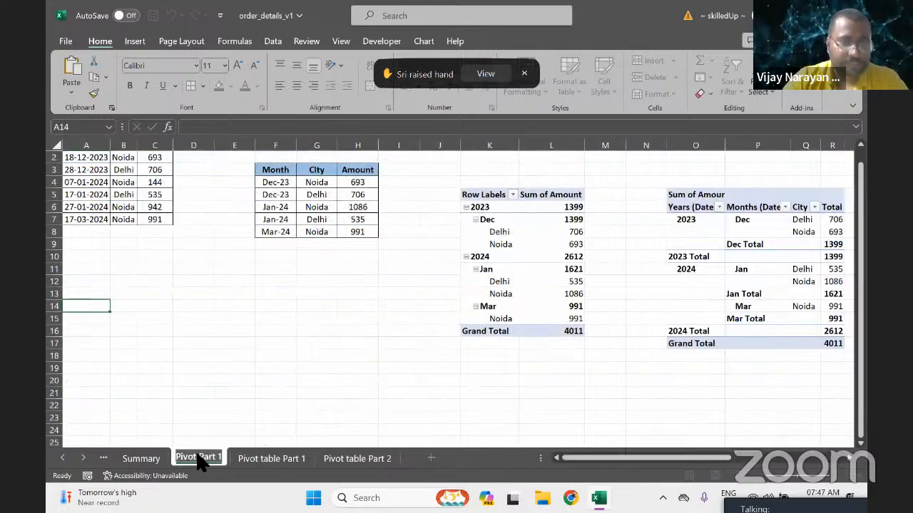
{"action": "key", "text": "ctrl+v"}
{"action": "key", "text": "BackSpace"}
{"action": "type", "text": "1"}
{"action": "key", "text": "Return"}
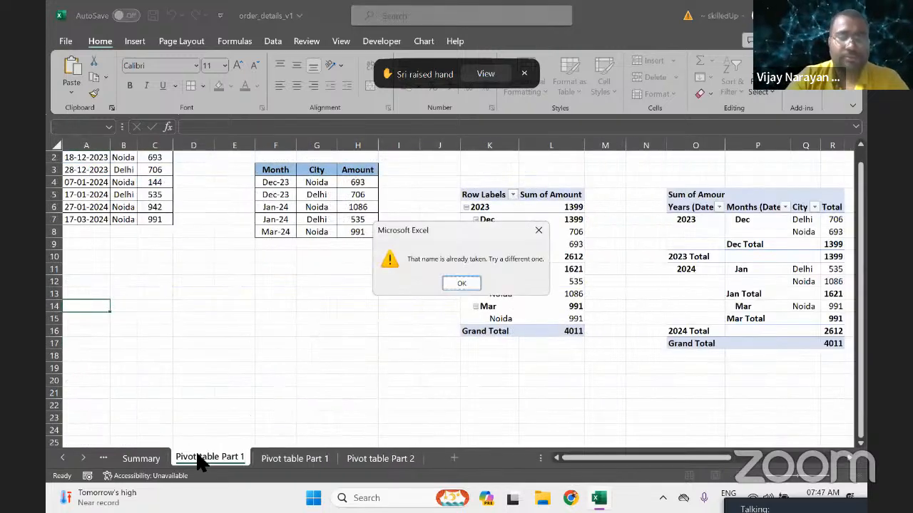
{"action": "left_click", "coordinate": [466, 283]}
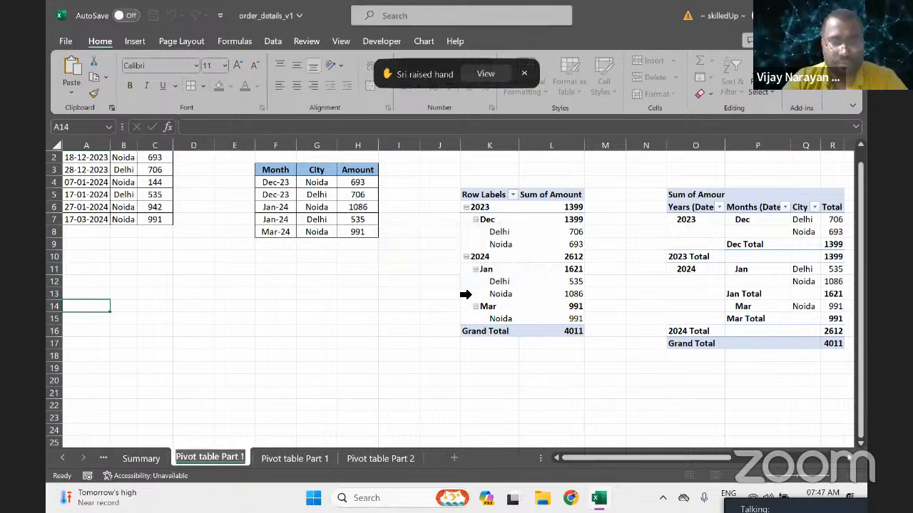
{"action": "left_click", "coordinate": [251, 462]}
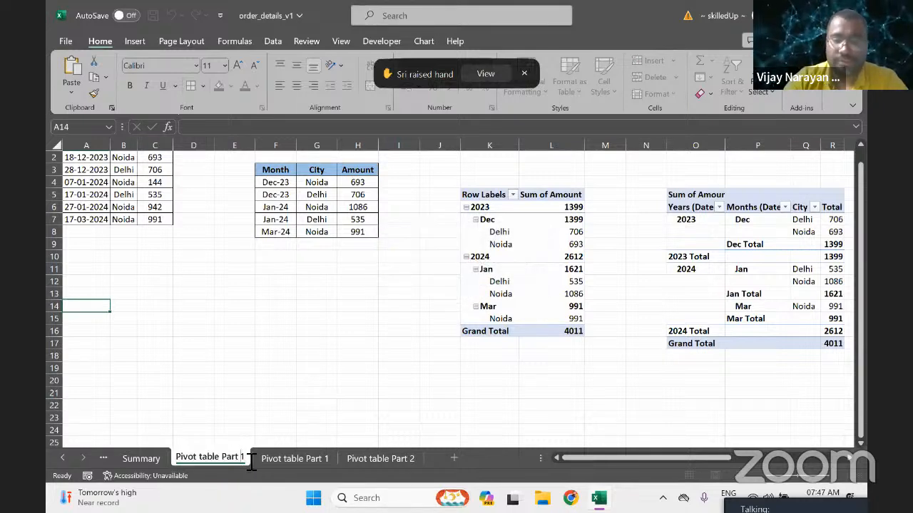
{"action": "key", "text": "BackSpace"}
{"action": "key", "text": "Return"}
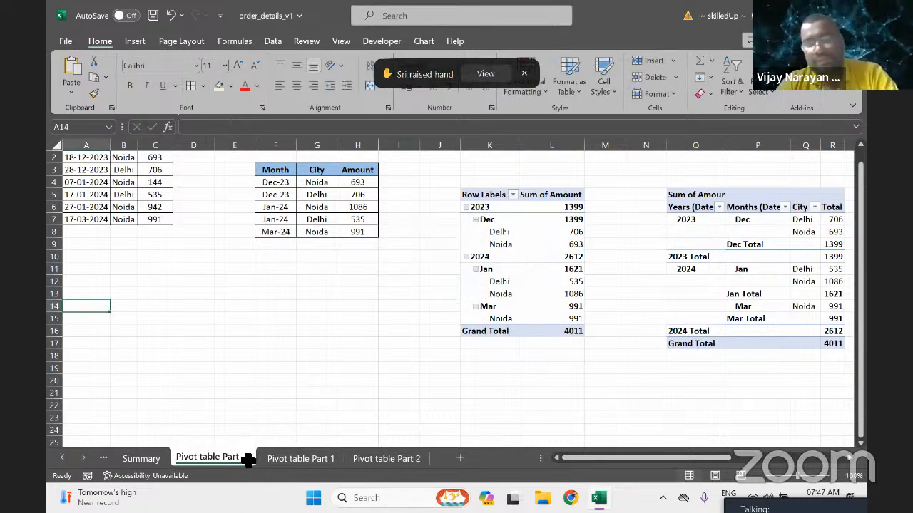
{"action": "left_click", "coordinate": [440, 319]}
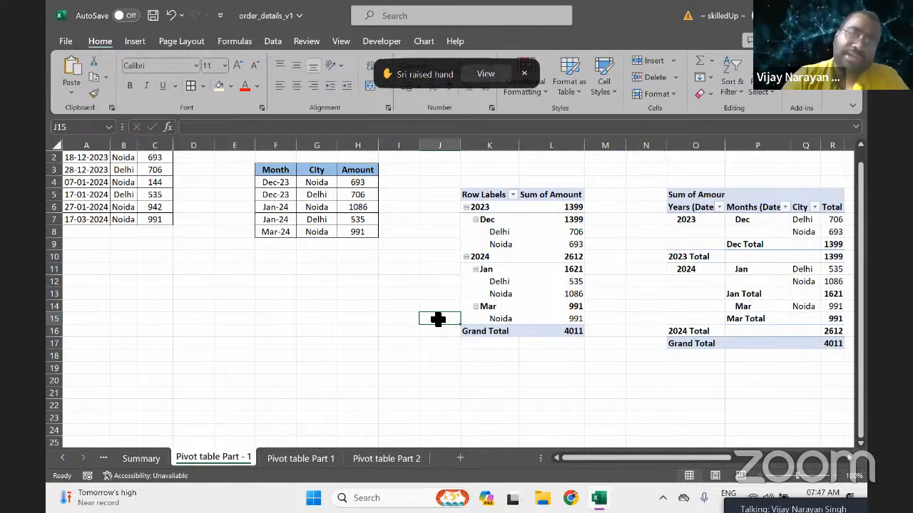
{"action": "left_click", "coordinate": [524, 74]}
{"action": "key", "text": "Left"}
{"action": "key", "text": "Left"}
{"action": "key", "text": "Up"}
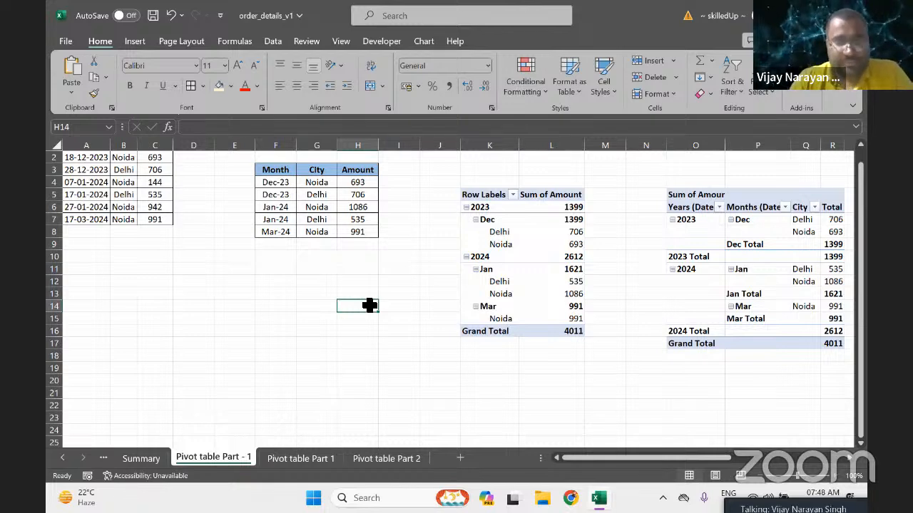
Move the order_details_v1 sheet to directly after the Summary sheet.
{"action": "left_click", "coordinate": [391, 460]}
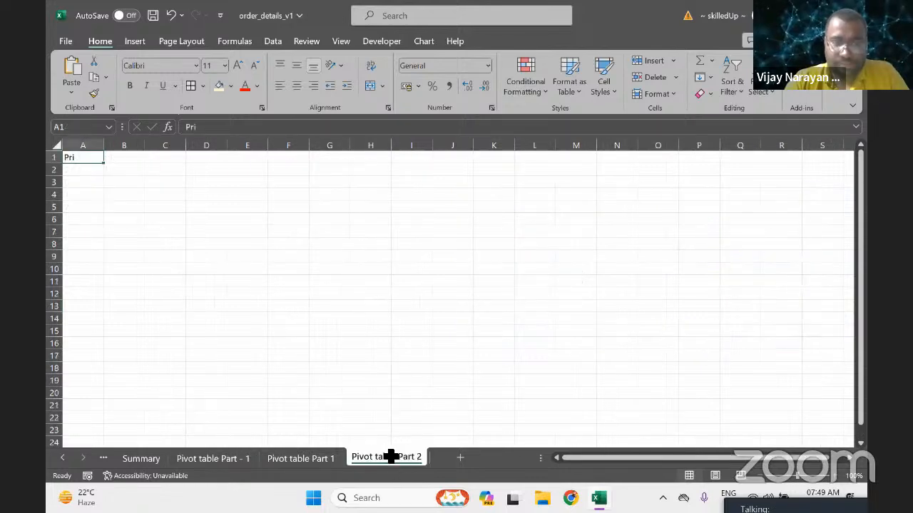
{"action": "left_click", "coordinate": [141, 458]}
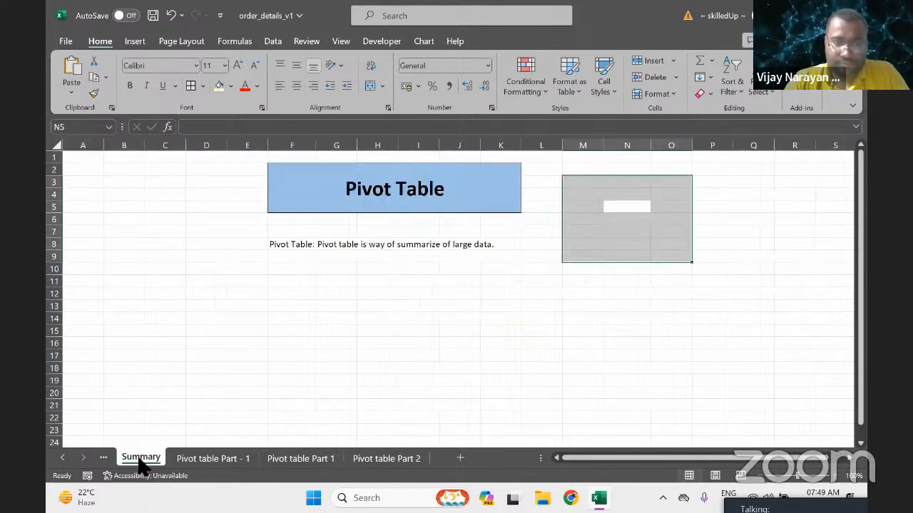
{"action": "left_click", "coordinate": [62, 458]}
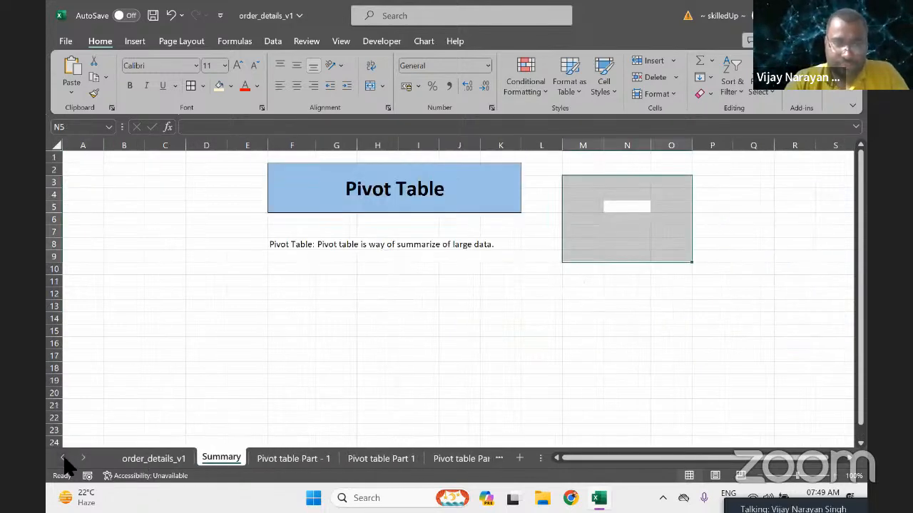
{"action": "left_click", "coordinate": [139, 462]}
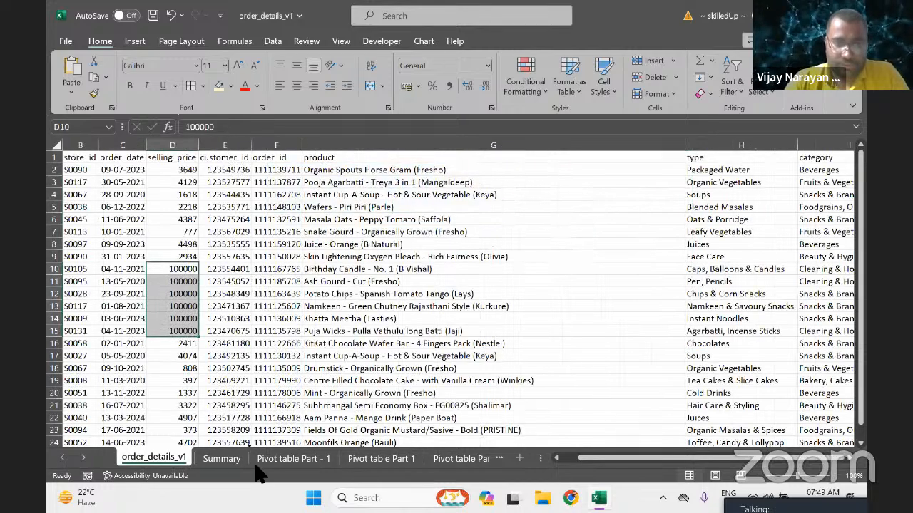
{"action": "left_click_drag", "start_coordinate": [260, 476], "coordinate": [259, 475]}
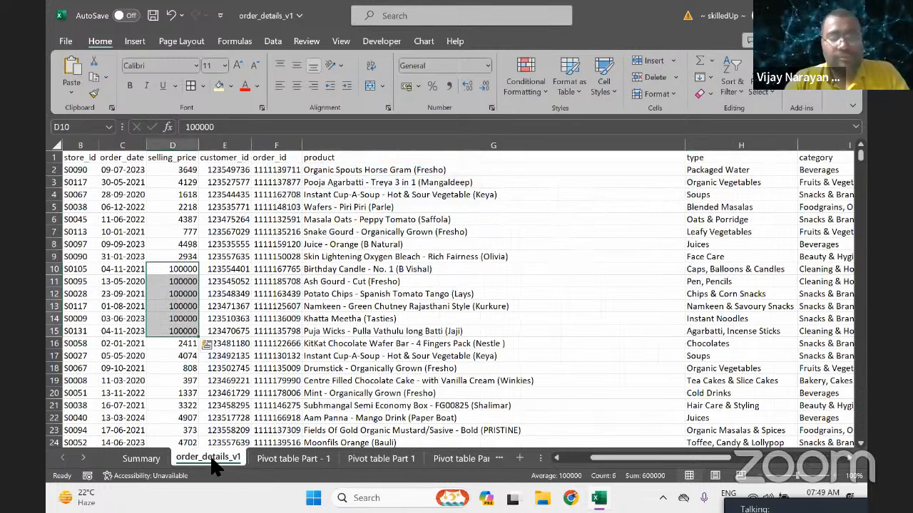
Create a pivot table on a new worksheet from the entire order_details_v1 data range.
{"action": "left_click", "coordinate": [365, 356]}
{"action": "key", "text": "ctrl+a"}
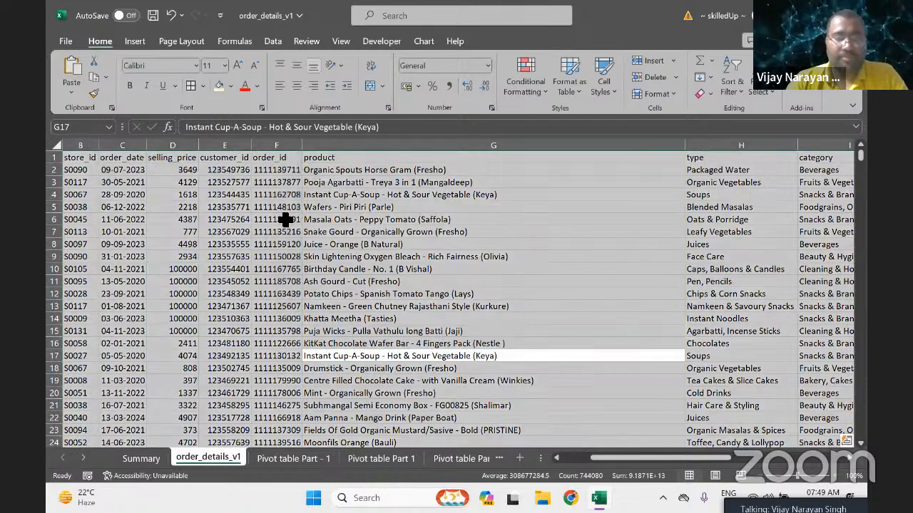
{"action": "left_click", "coordinate": [135, 43]}
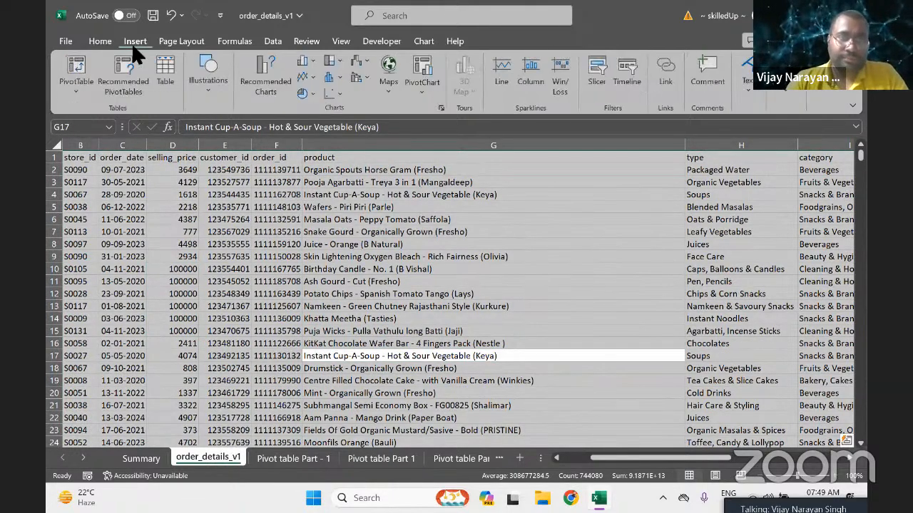
{"action": "left_click", "coordinate": [76, 68]}
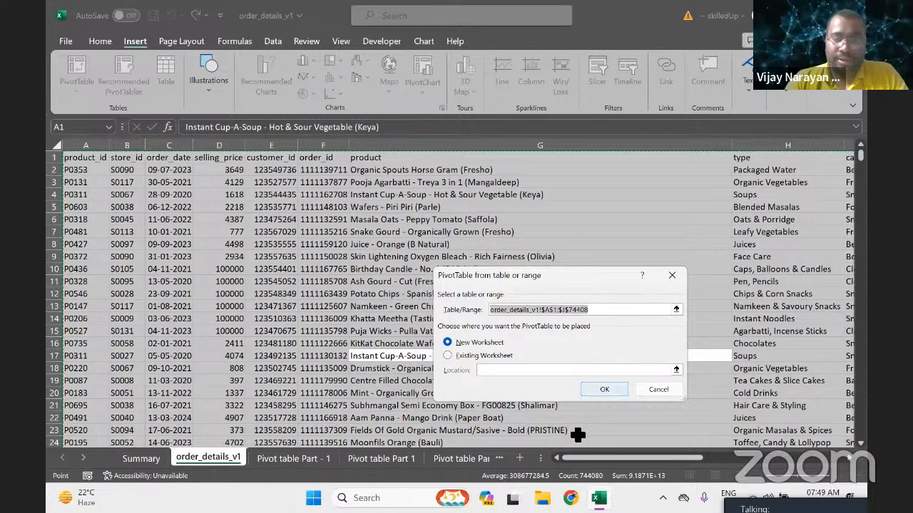
{"action": "left_click", "coordinate": [590, 386]}
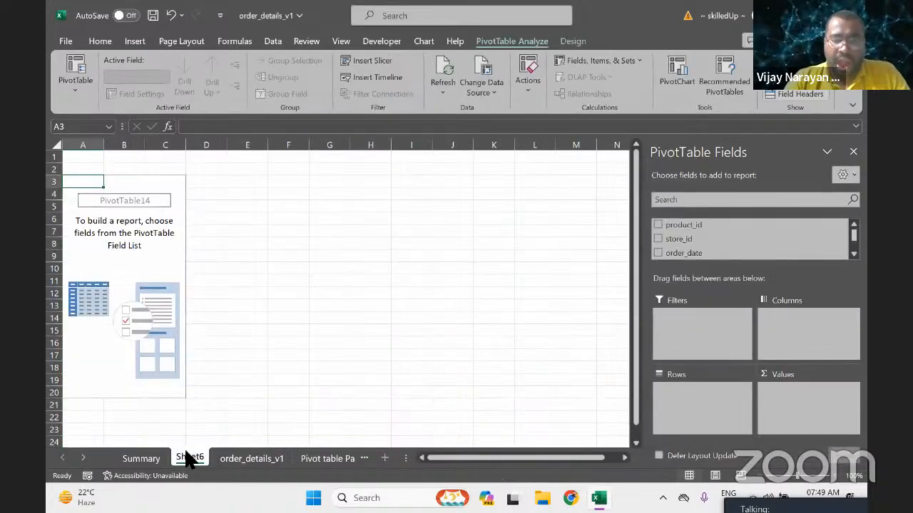
Move Sheet6 with the empty pivot table to the end of the workbook, after Pivot table Part 2.
{"action": "left_click_drag", "start_coordinate": [186, 455], "coordinate": [382, 464]}
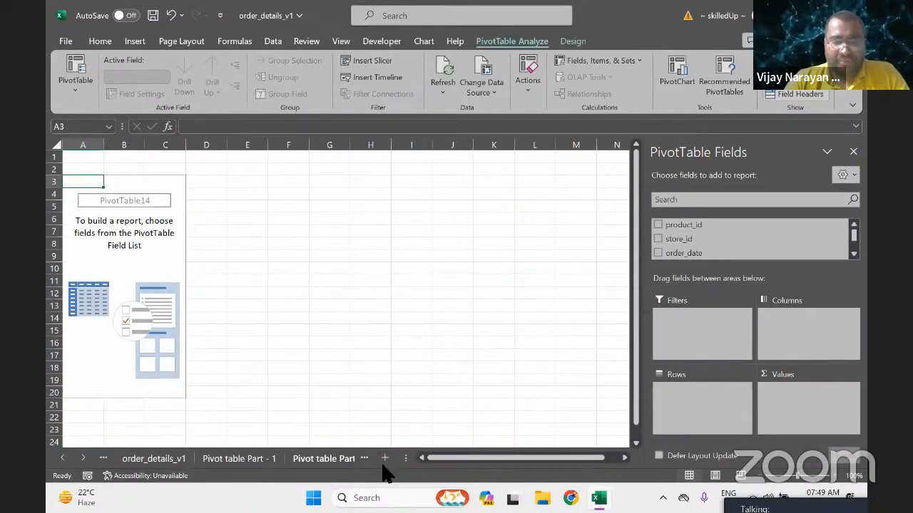
{"action": "left_click", "coordinate": [330, 456]}
{"action": "left_click", "coordinate": [331, 455]}
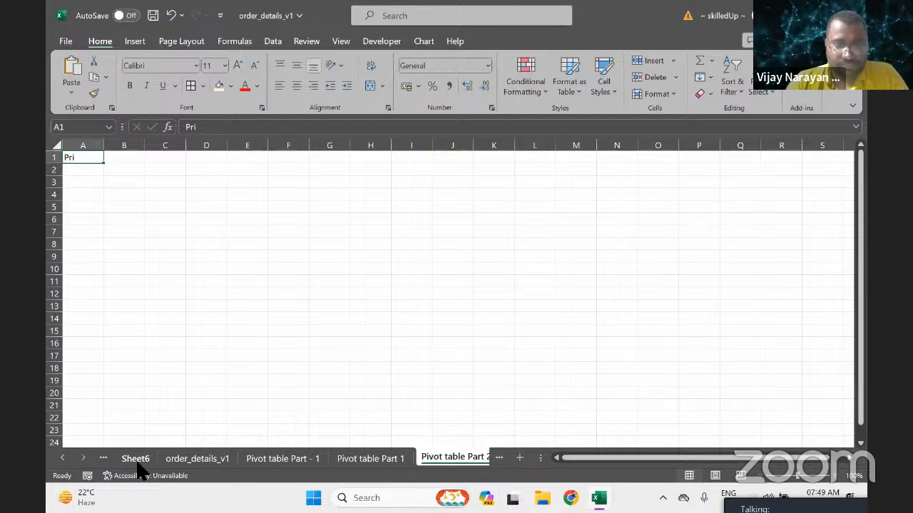
{"action": "left_click", "coordinate": [136, 460]}
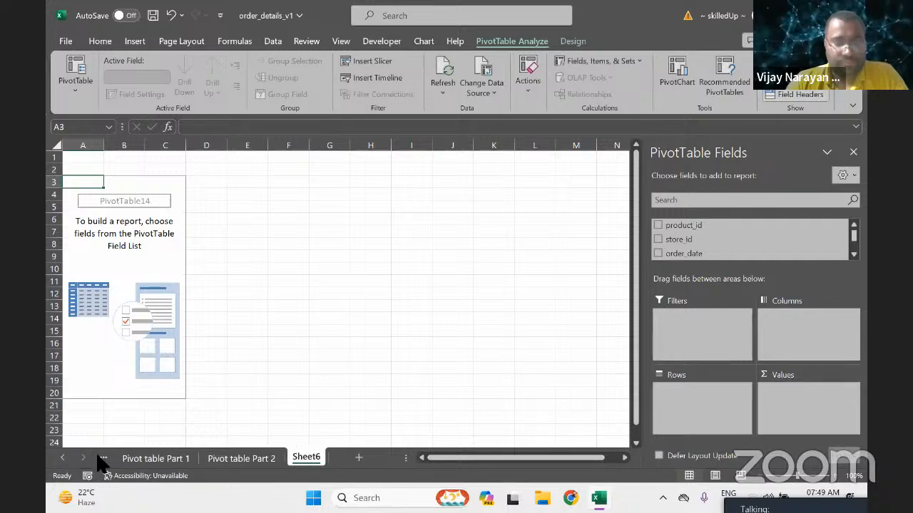
Rename Sheet6 as Pivot Table 4.
{"action": "double_click", "coordinate": [308, 458]}
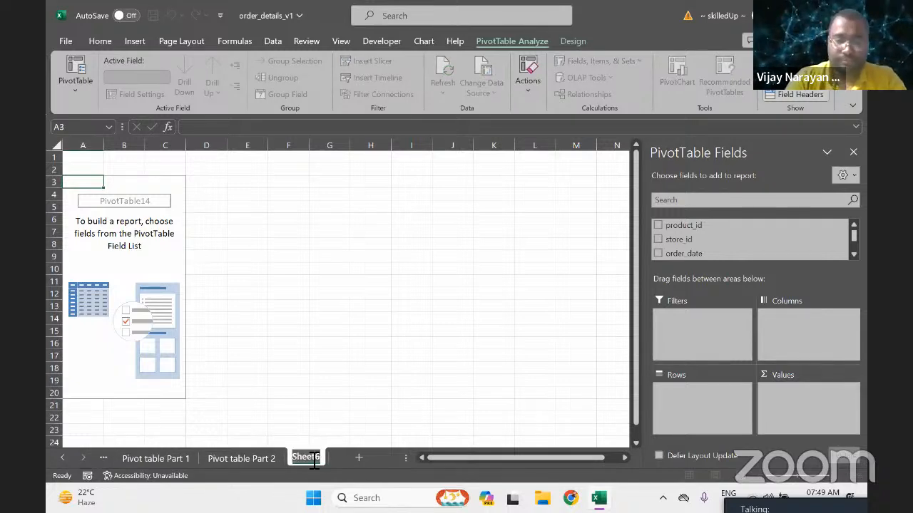
{"action": "type", "text": "Pivot"}
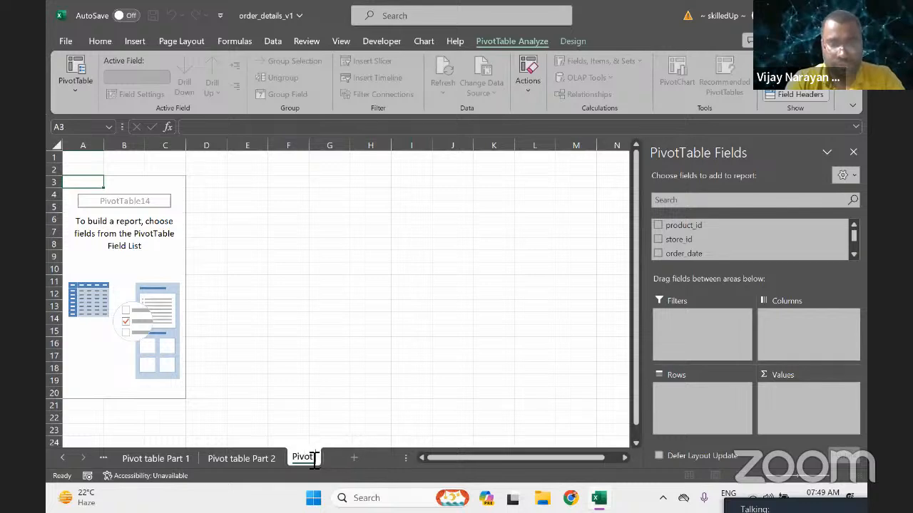
{"action": "type", "text": " Table"}
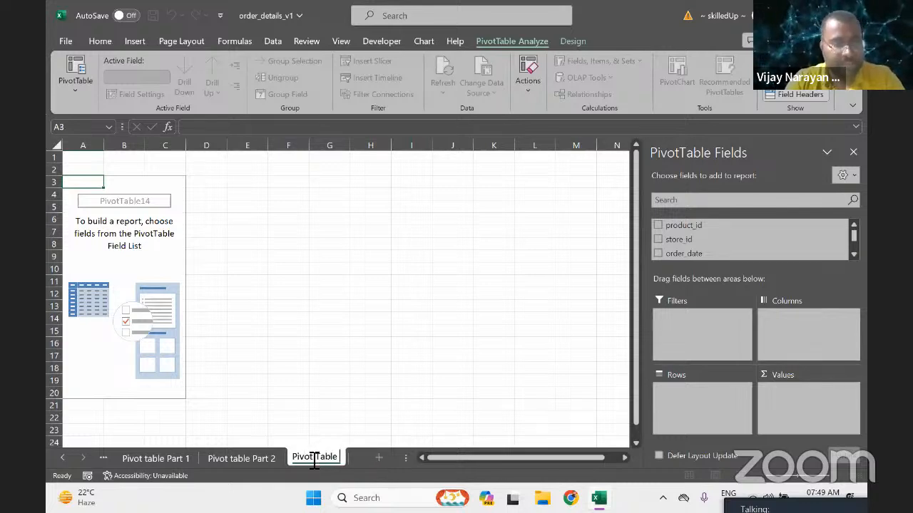
{"action": "type", "text": " 4"}
{"action": "key", "text": "Return"}
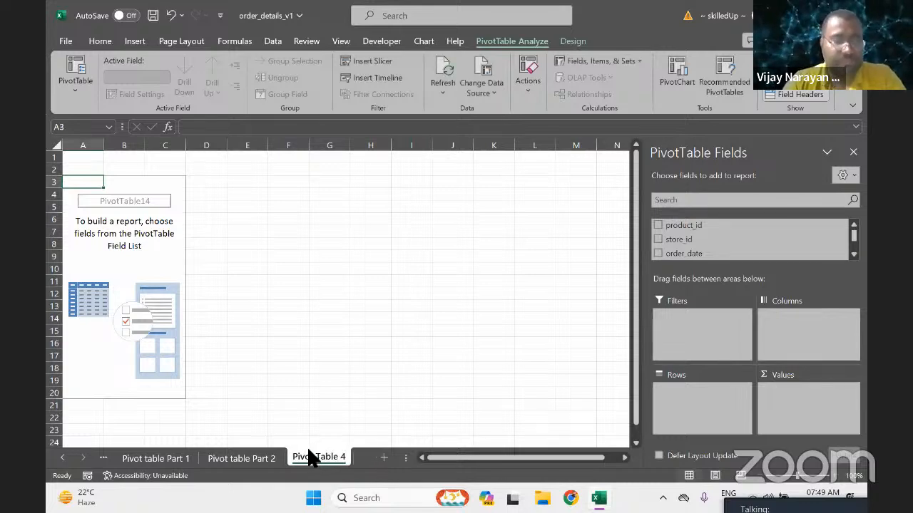
Try order_date as the row field of the empty pivot table on Pivot Table 4 and undo it.
{"action": "left_click", "coordinate": [154, 278]}
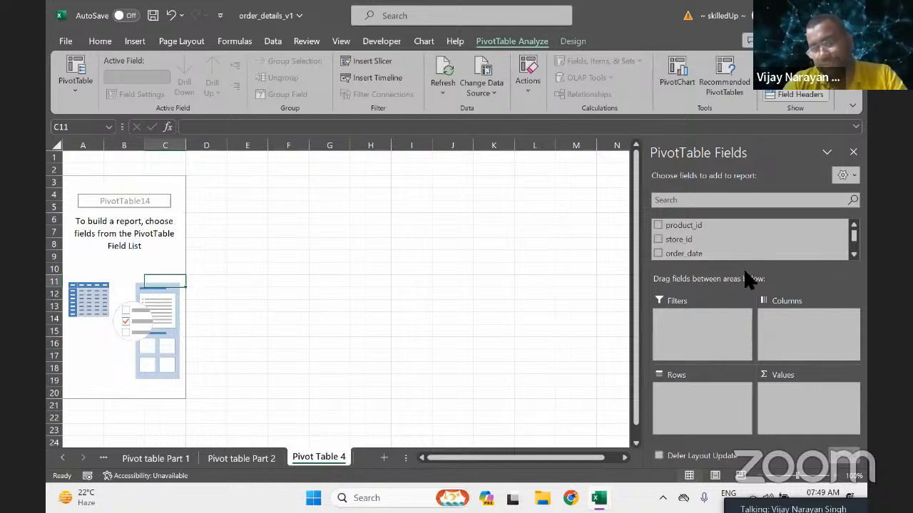
{"action": "left_click_drag", "start_coordinate": [750, 276], "coordinate": [754, 321]}
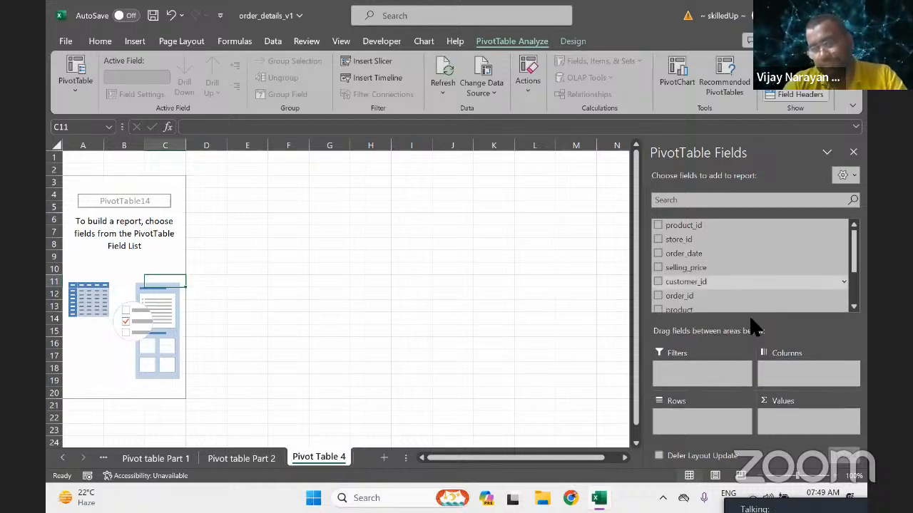
{"action": "left_click_drag", "start_coordinate": [695, 264], "coordinate": [693, 424]}
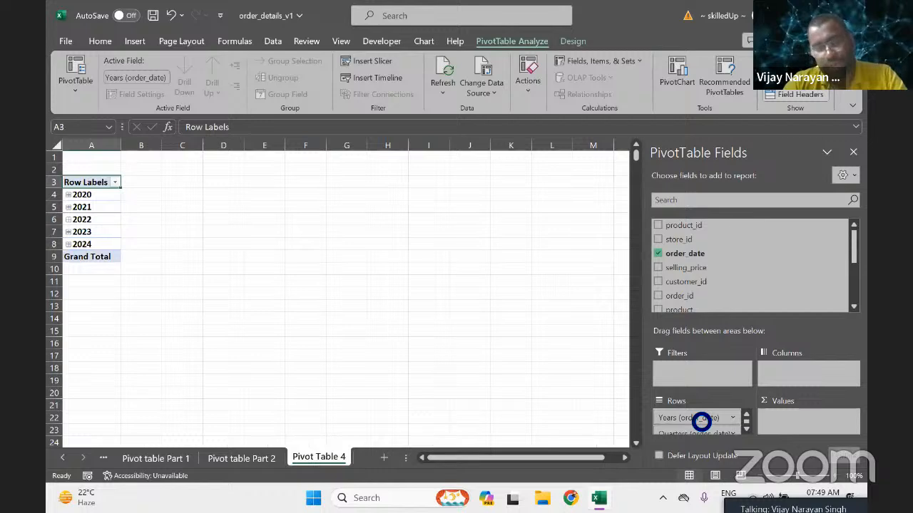
{"action": "key", "text": "ctrl+z"}
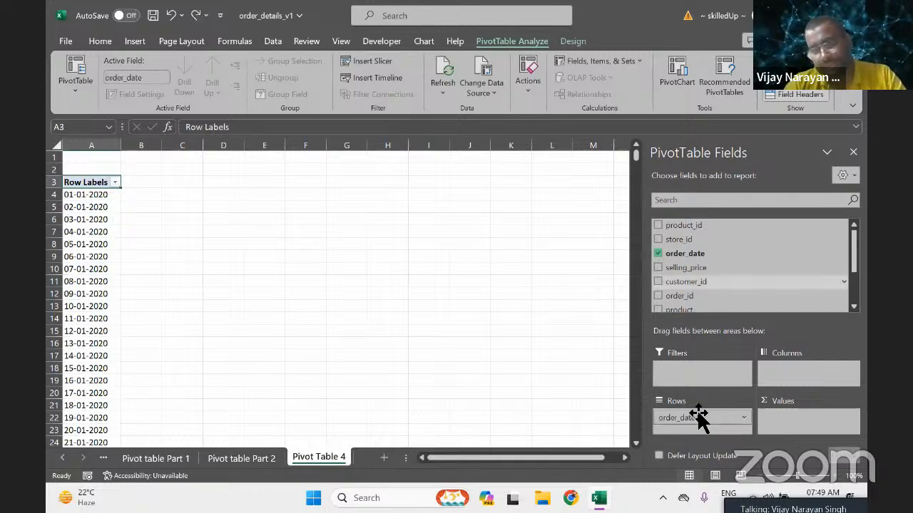
{"action": "key", "text": "ctrl+z"}
Lay out the pivot table with order_date as the column field and category as the row field.
{"action": "left_click_drag", "start_coordinate": [686, 254], "coordinate": [810, 383]}
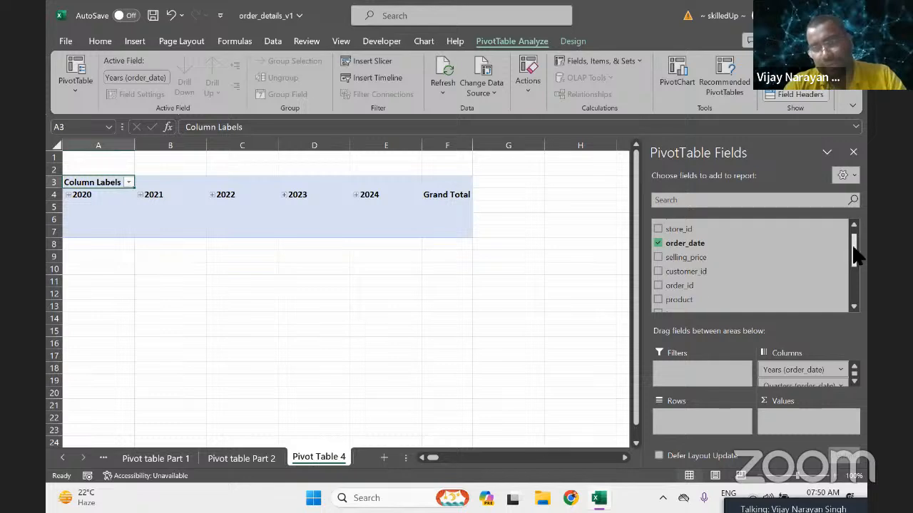
{"action": "left_click_drag", "start_coordinate": [856, 258], "coordinate": [855, 284]}
{"action": "left_click_drag", "start_coordinate": [689, 254], "coordinate": [699, 428]}
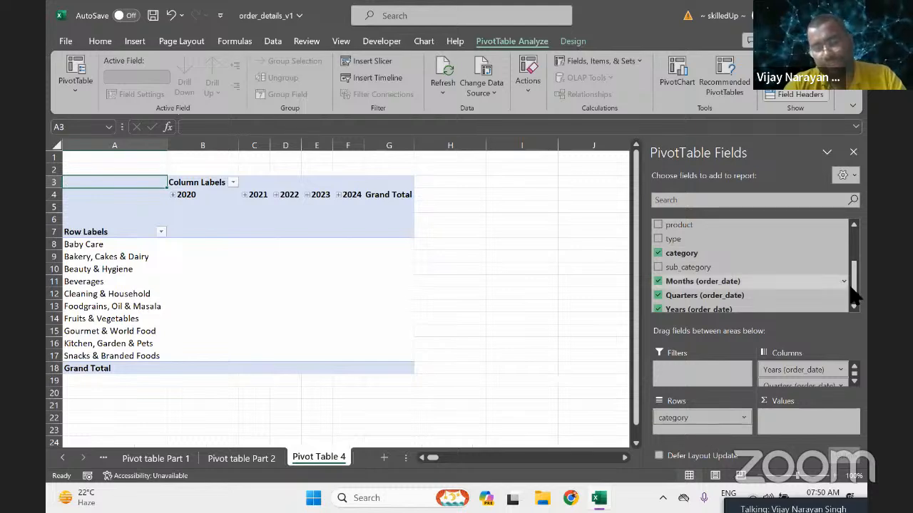
Add order_id summarized by Count and selling_price summarized by Sum as the pivot table's values.
{"action": "left_click_drag", "start_coordinate": [855, 288], "coordinate": [855, 263]}
{"action": "left_click_drag", "start_coordinate": [727, 292], "coordinate": [812, 421]}
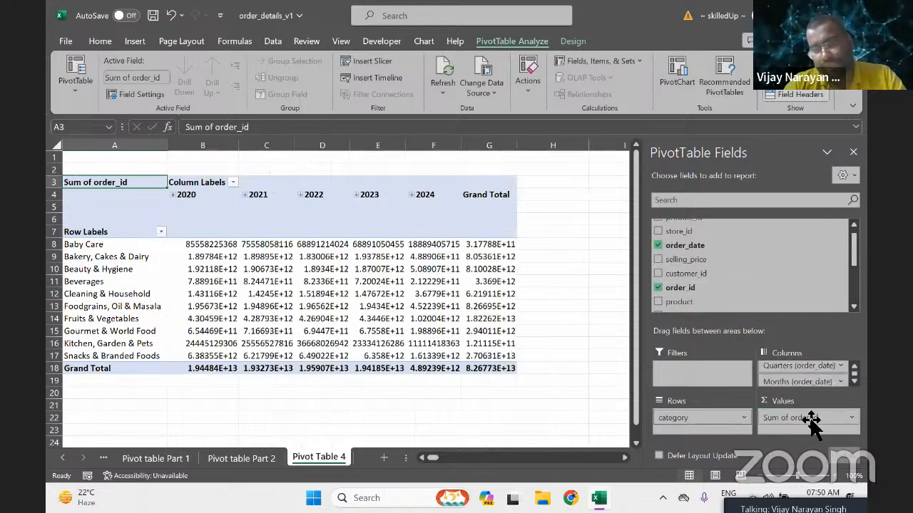
{"action": "left_click", "coordinate": [852, 418]}
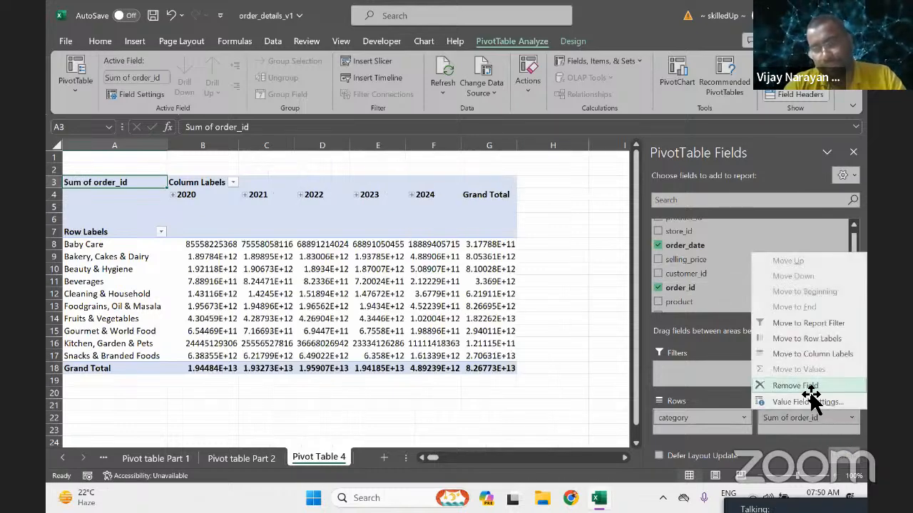
{"action": "left_click", "coordinate": [806, 404]}
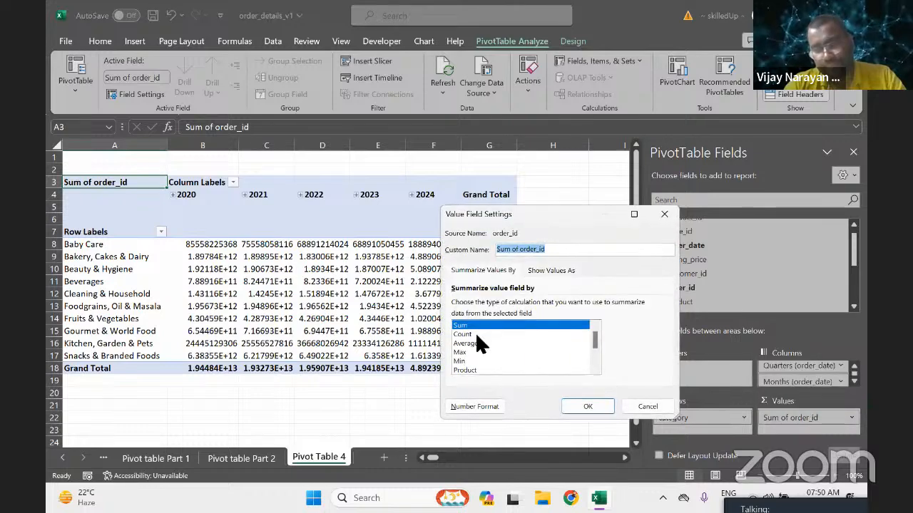
{"action": "left_click", "coordinate": [475, 333]}
{"action": "left_click", "coordinate": [589, 405]}
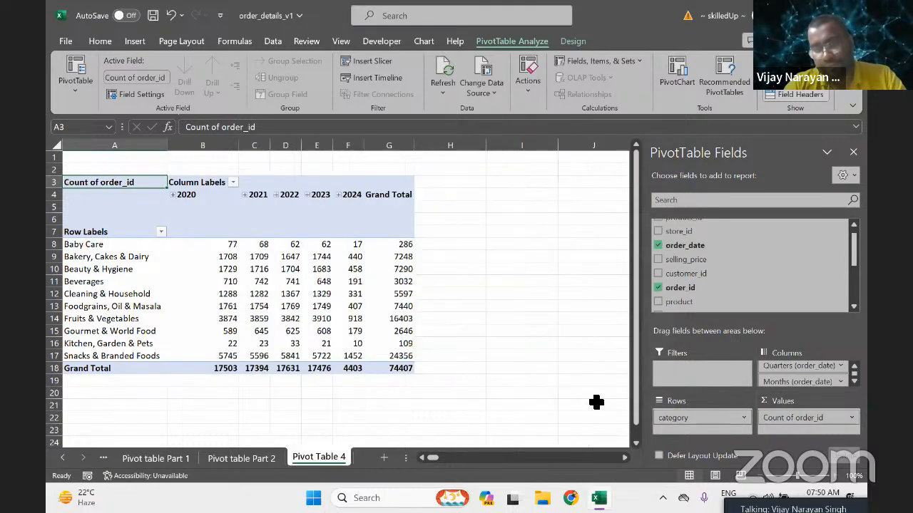
{"action": "left_click_drag", "start_coordinate": [693, 274], "coordinate": [802, 430]}
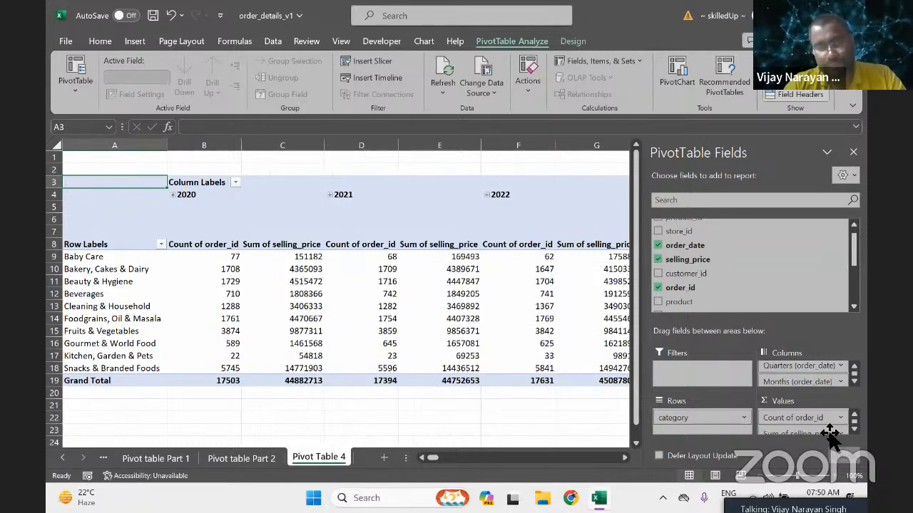
{"action": "left_click", "coordinate": [197, 198]}
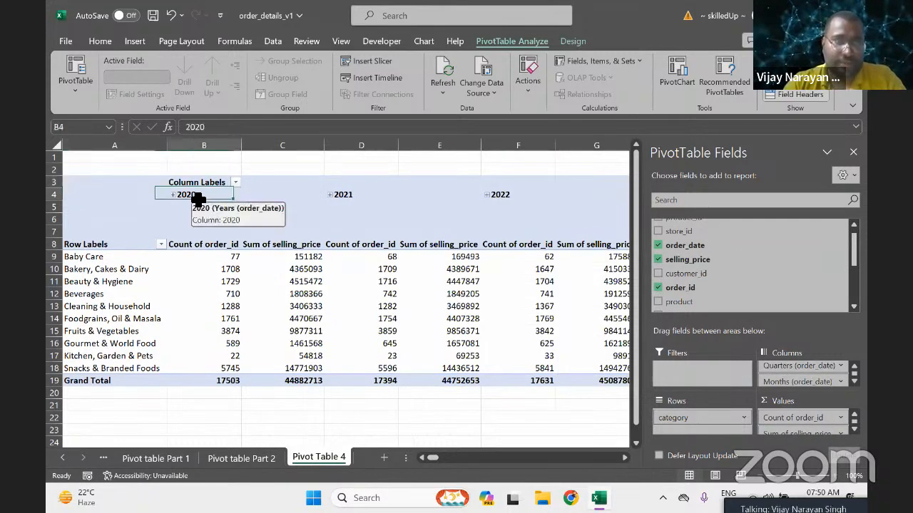
{"action": "left_click_drag", "start_coordinate": [197, 200], "coordinate": [304, 373]}
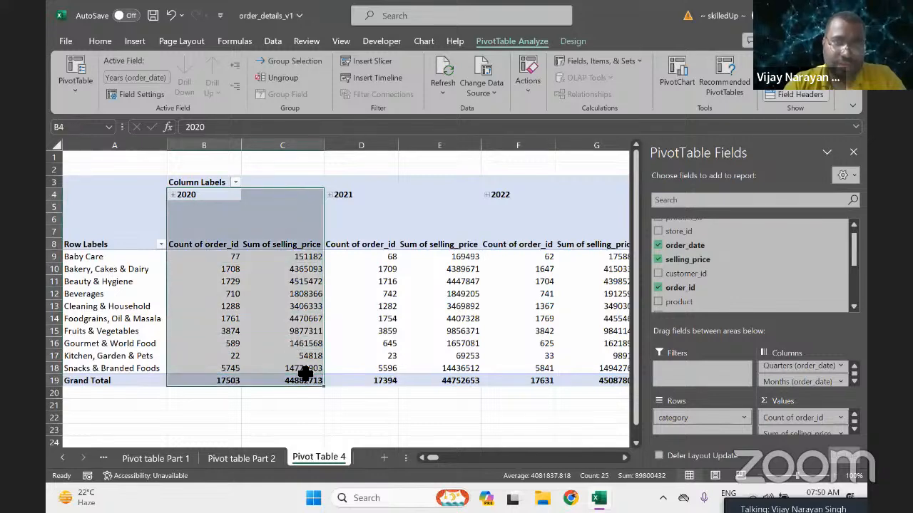
{"action": "left_click_drag", "start_coordinate": [349, 200], "coordinate": [451, 381]}
{"action": "left_click", "coordinate": [319, 321]}
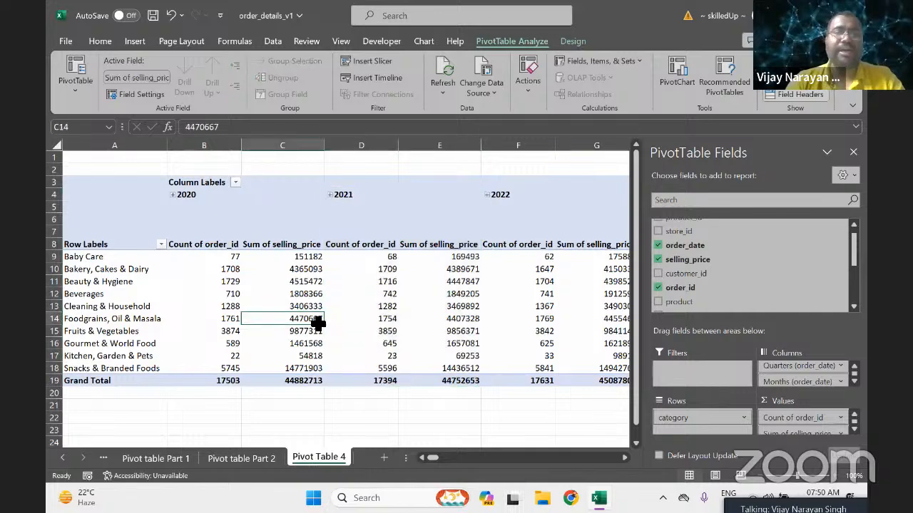
Copy the pivot table range A4:M19, including the yearly blocks, the total columns and the Grand Total row.
{"action": "key", "text": "ctrl+Up"}
{"action": "key", "text": "Up"}
{"action": "key", "text": "Up"}
{"action": "key", "text": "Up"}
{"action": "key", "text": "Up"}
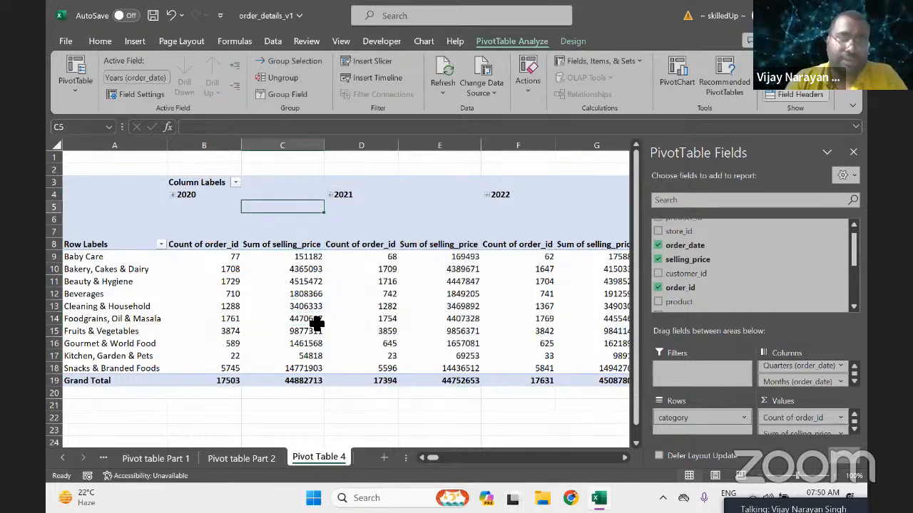
{"action": "key", "text": "Left"}
{"action": "key", "text": "Left"}
{"action": "key", "text": "ctrl+shift+Down"}
{"action": "key", "text": "ctrl+shift+Down"}
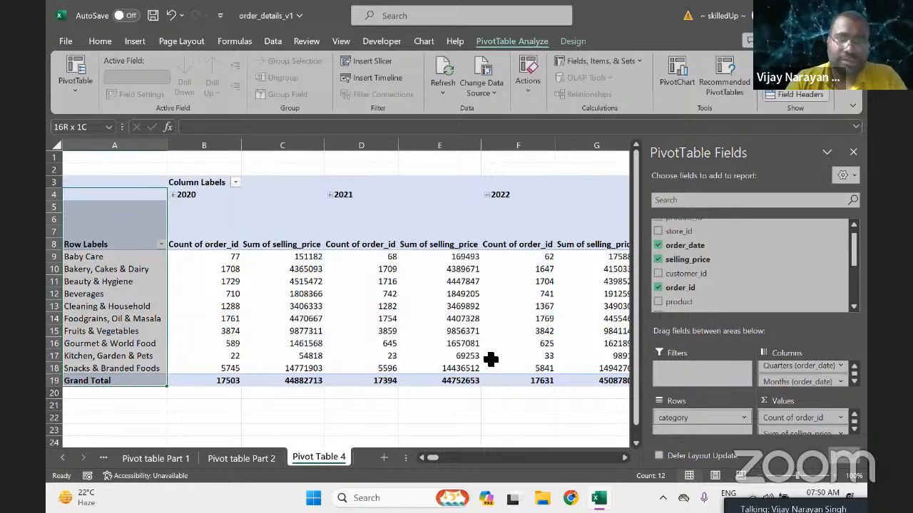
{"action": "key", "text": "ctrl+shift+Right"}
{"action": "key", "text": "ctrl+shift+Right"}
{"action": "key", "text": "ctrl+shift+Right"}
{"action": "key", "text": "ctrl+shift+Right"}
{"action": "key", "text": "ctrl+shift+Right"}
{"action": "key", "text": "ctrl+shift+Right"}
{"action": "key", "text": "ctrl+shift+Right"}
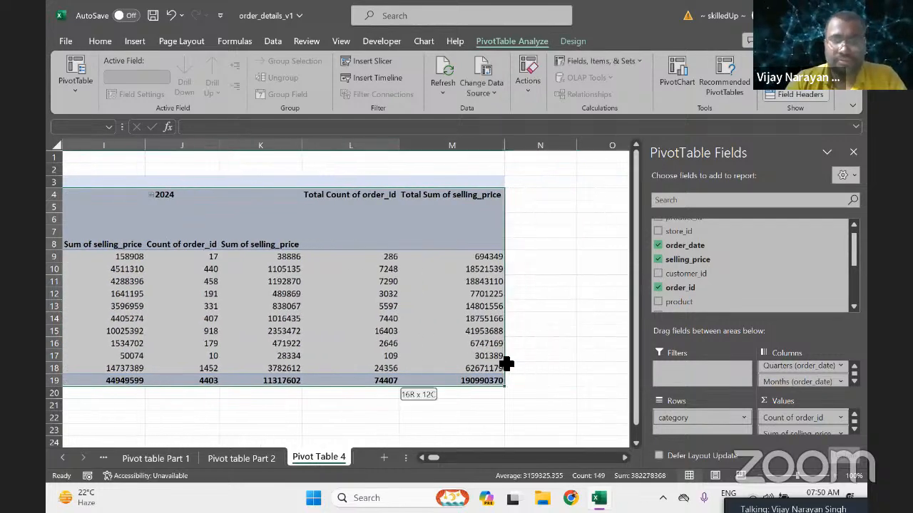
{"action": "key", "text": "shift+Right"}
{"action": "key", "text": "ctrl+c"}
Paste the copied pivot table data beside the original, starting at cell O4.
{"action": "key", "text": "Right"}
{"action": "key", "text": "Right"}
{"action": "key", "text": "Right"}
{"action": "key", "text": "Right"}
{"action": "key", "text": "Right"}
{"action": "key", "text": "Right"}
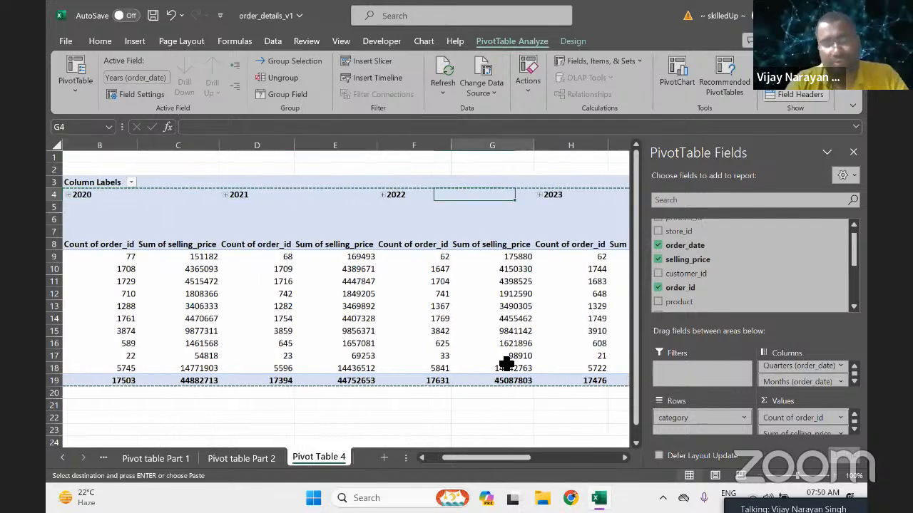
{"action": "key", "text": "Right"}
{"action": "key", "text": "Right"}
{"action": "key", "text": "Right"}
{"action": "key", "text": "Right"}
{"action": "key", "text": "Right"}
{"action": "key", "text": "Right"}
{"action": "key", "text": "Right"}
{"action": "key", "text": "Right"}
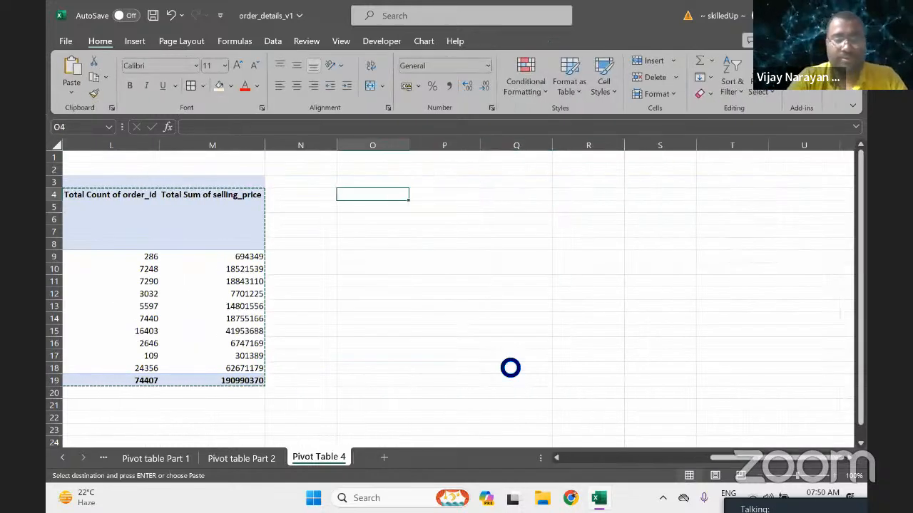
{"action": "key", "text": "ctrl+v"}
Move the year and total headings of the pasted table from P4:AA4 down to row 7.
{"action": "key", "text": "Right"}
{"action": "key", "text": "shift+Right"}
{"action": "key", "text": "shift+Right"}
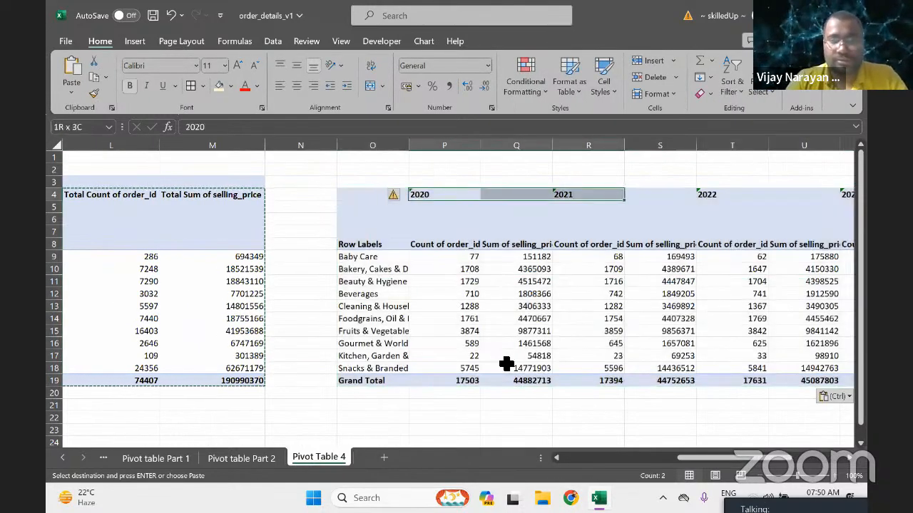
{"action": "key", "text": "shift+Right"}
{"action": "key", "text": "shift+Right"}
{"action": "key", "text": "shift+Right"}
{"action": "key", "text": "shift+Right"}
{"action": "key", "text": "shift+Right"}
{"action": "key", "text": "shift+Right"}
{"action": "key", "text": "shift+Right"}
{"action": "key", "text": "shift+Right"}
{"action": "key", "text": "shift+Right"}
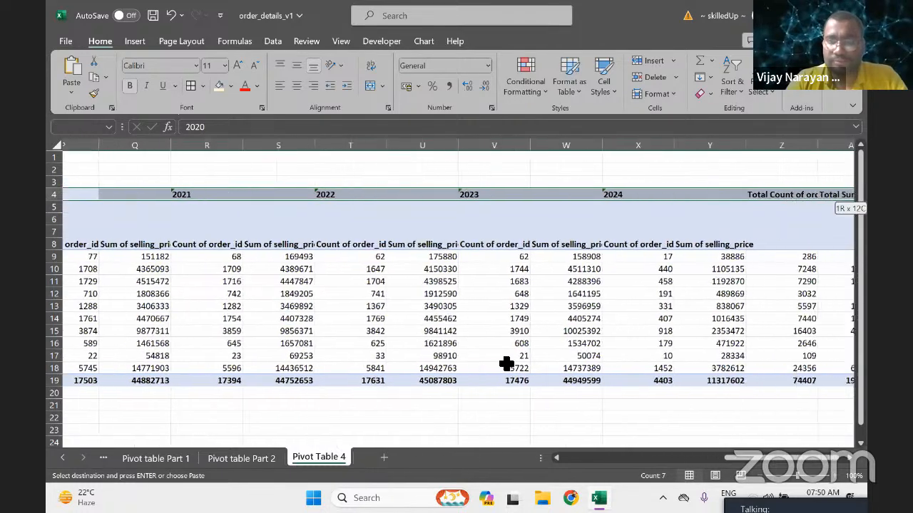
{"action": "key", "text": "ctrl+c"}
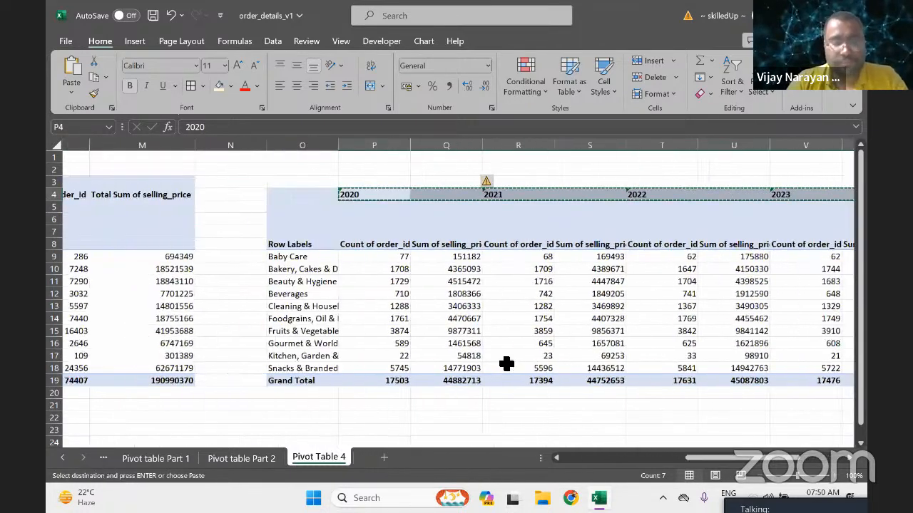
{"action": "key", "text": "Down"}
{"action": "key", "text": "Down"}
{"action": "key", "text": "Down"}
{"action": "key", "text": "Return"}
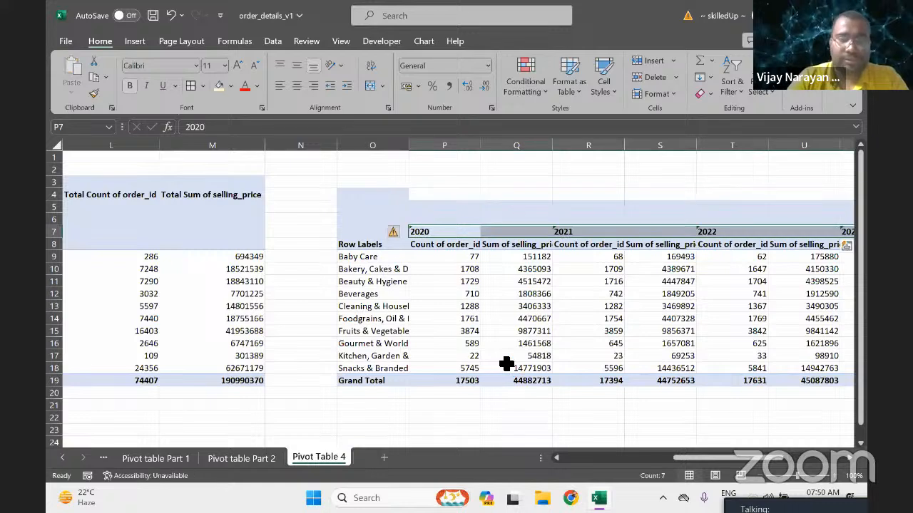
Merge and center each year heading from 2020 to 2024 in row 7 across its two value columns.
{"action": "key", "text": "shift+Right"}
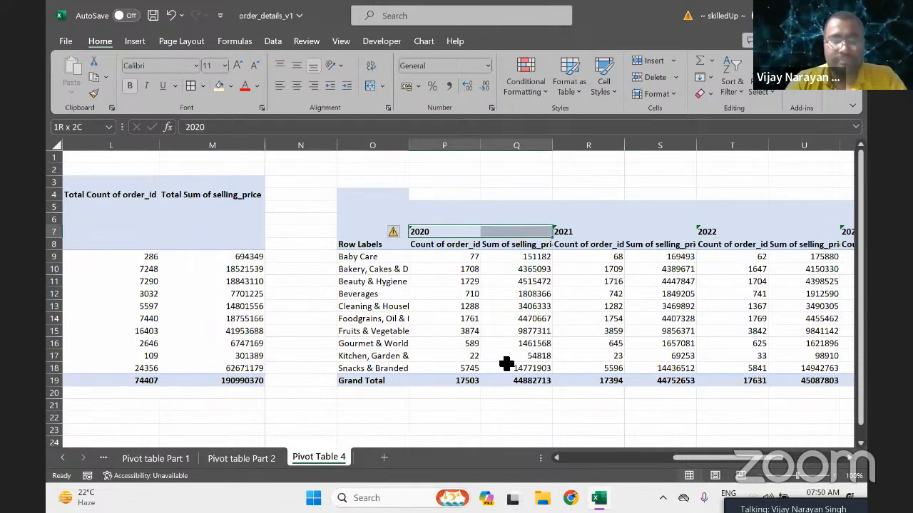
{"action": "left_click", "coordinate": [371, 84]}
{"action": "key", "text": "Right"}
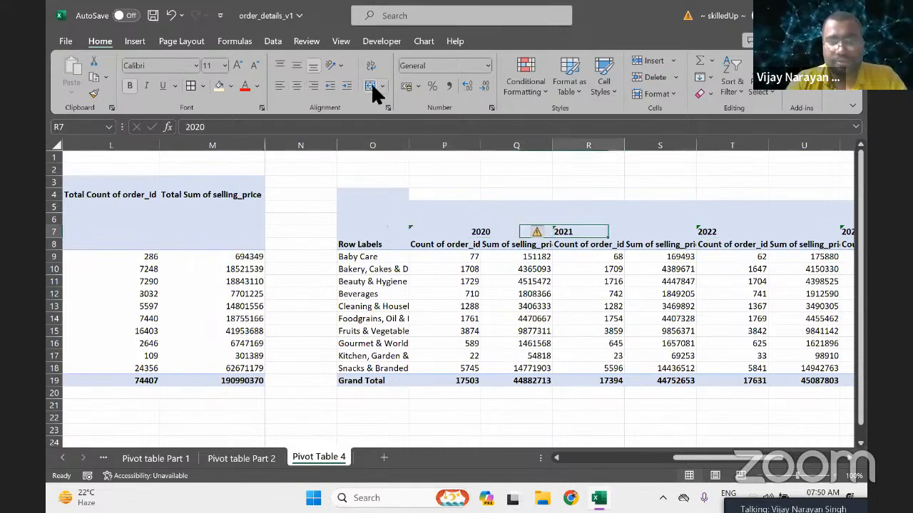
{"action": "key", "text": "shift+Right"}
{"action": "left_click", "coordinate": [371, 84]}
{"action": "key", "text": "Right"}
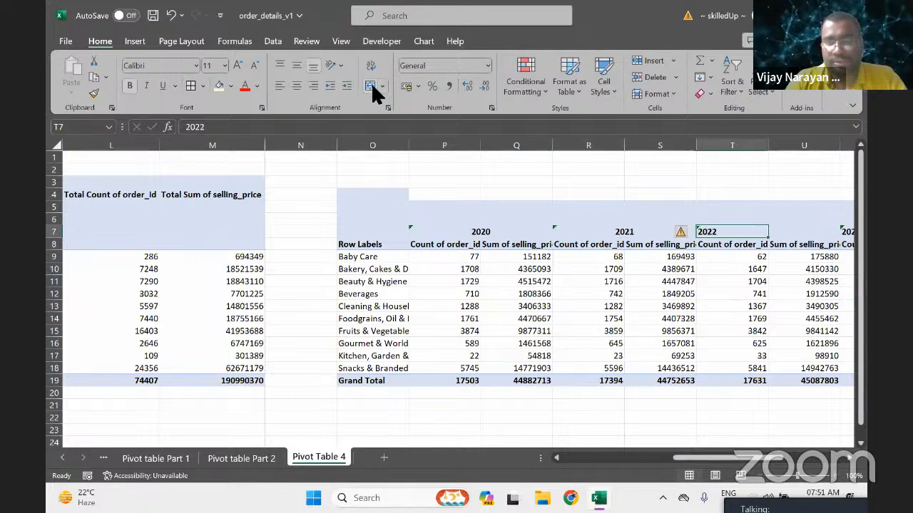
{"action": "key", "text": "shift+Right"}
{"action": "left_click", "coordinate": [370, 84]}
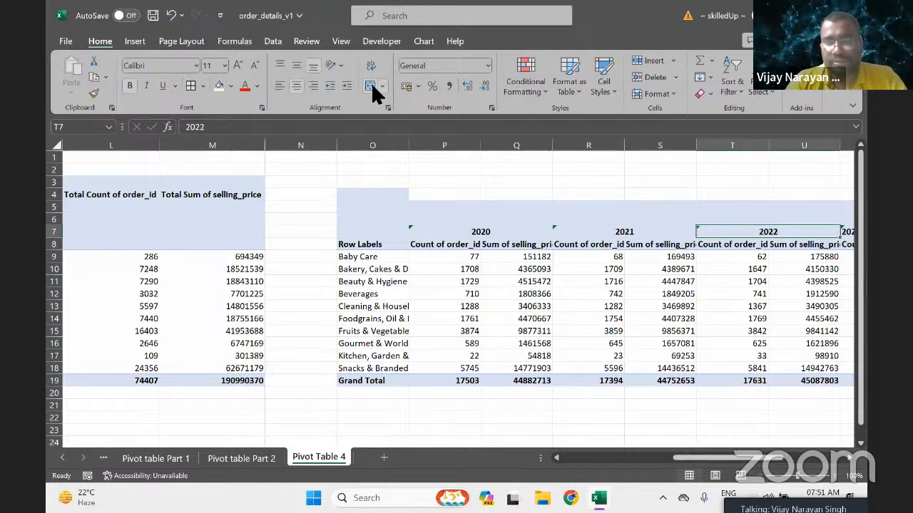
{"action": "key", "text": "Right"}
{"action": "key", "text": "shift+Right"}
{"action": "left_click", "coordinate": [371, 84]}
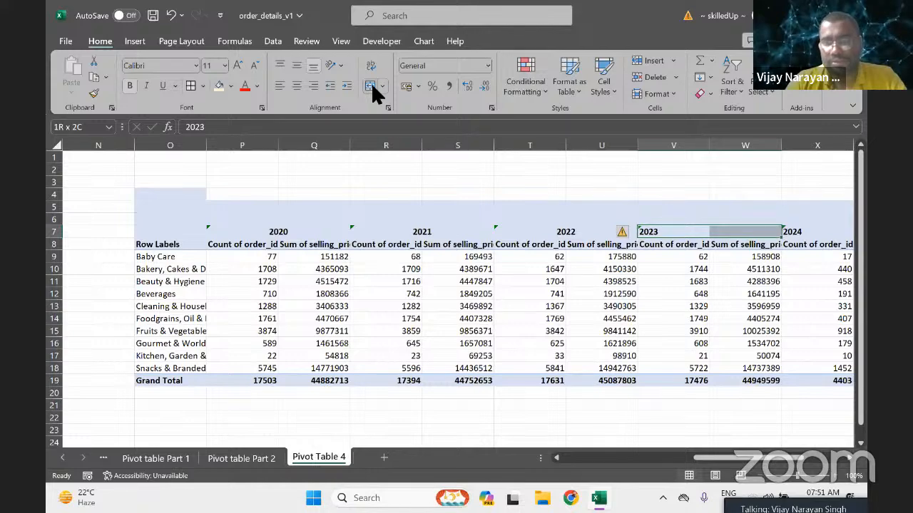
{"action": "key", "text": "Right"}
{"action": "key", "text": "shift+Right"}
{"action": "left_click", "coordinate": [371, 85]}
{"action": "key", "text": "Right"}
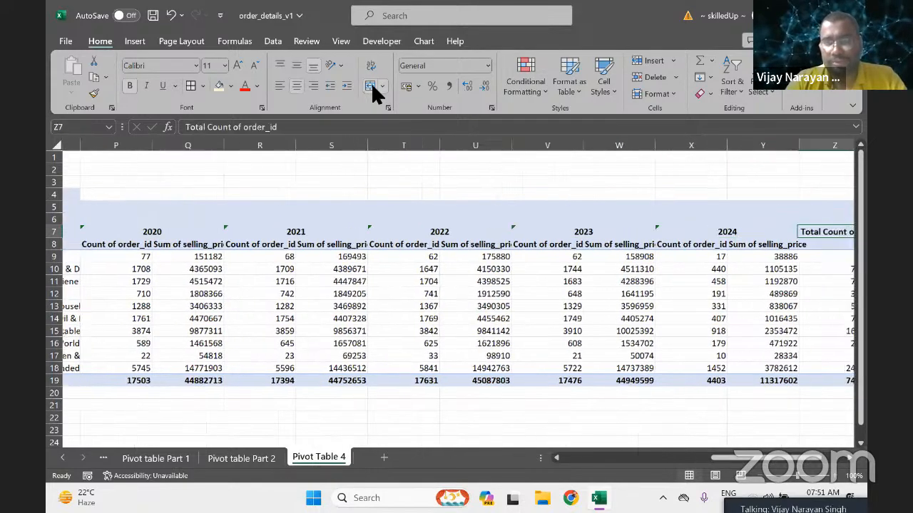
Delete columns Z and AA, which hold the total count and total selling price of the pasted table.
{"action": "key", "text": "Right"}
{"action": "key", "text": "Left"}
{"action": "key", "text": "ctrl+space"}
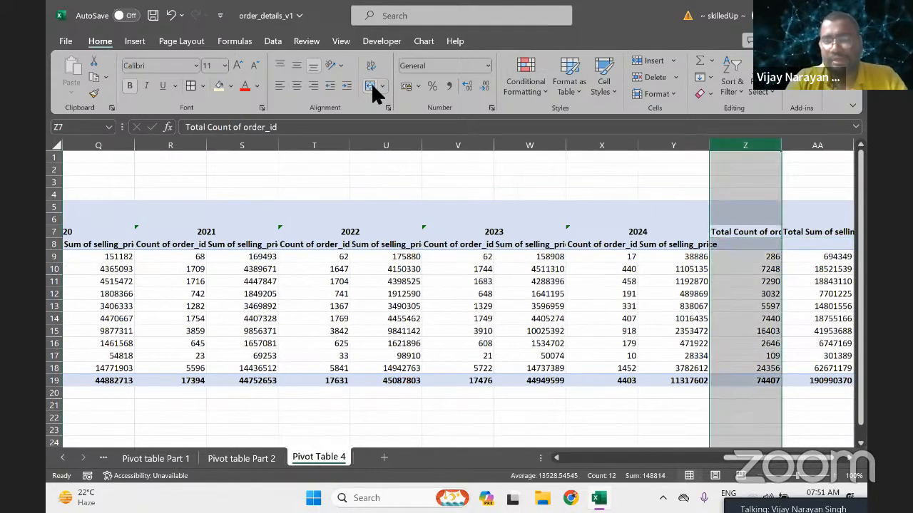
{"action": "key", "text": "shift+Right"}
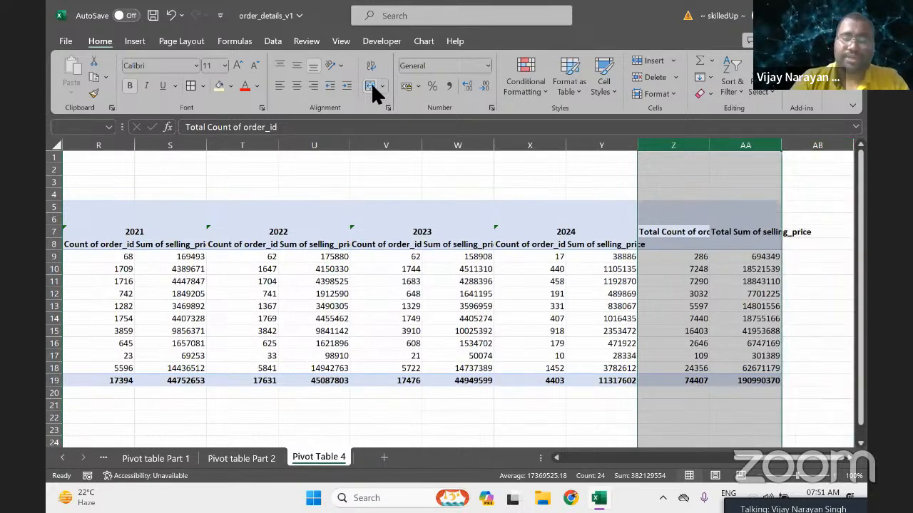
{"action": "key", "text": "ctrl+minus"}
Try a merged and centered "Year" heading in row 6 above the year headings of the pasted table.
{"action": "key", "text": "Left"}
{"action": "key", "text": "Left"}
{"action": "key", "text": "Left"}
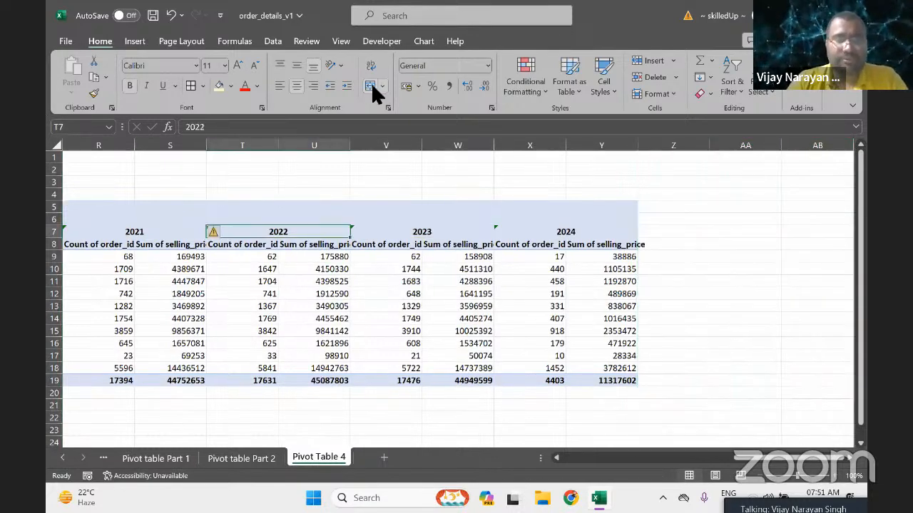
{"action": "key", "text": "Left"}
{"action": "key", "text": "Left"}
{"action": "key", "text": "Left"}
{"action": "key", "text": "Left"}
{"action": "key", "text": "Right"}
{"action": "key", "text": "Up"}
{"action": "key", "text": "Right"}
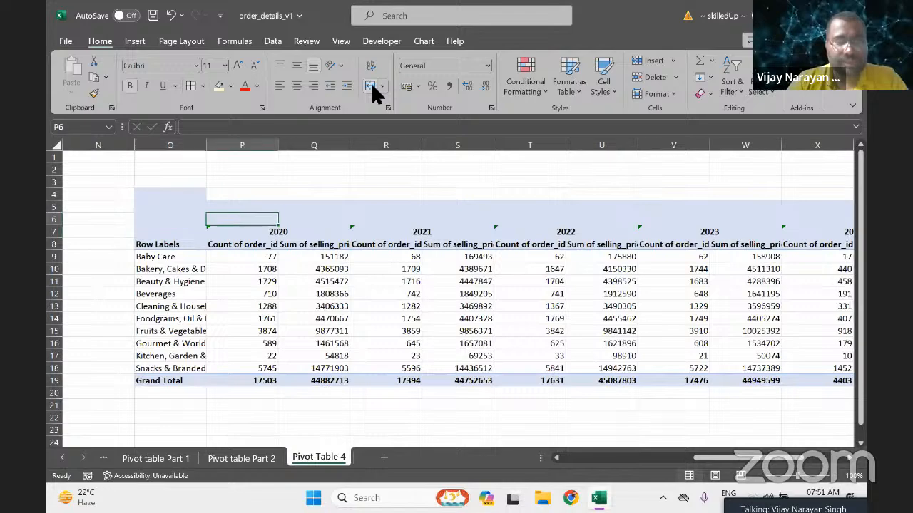
{"action": "key", "text": "shift+Right"}
{"action": "key", "text": "shift+Right"}
{"action": "key", "text": "shift+Right"}
{"action": "key", "text": "shift+Right"}
{"action": "key", "text": "shift+Right"}
{"action": "key", "text": "shift+Right"}
{"action": "key", "text": "shift+Right"}
{"action": "key", "text": "shift+Right"}
{"action": "key", "text": "shift+Right"}
{"action": "key", "text": "shift+Right"}
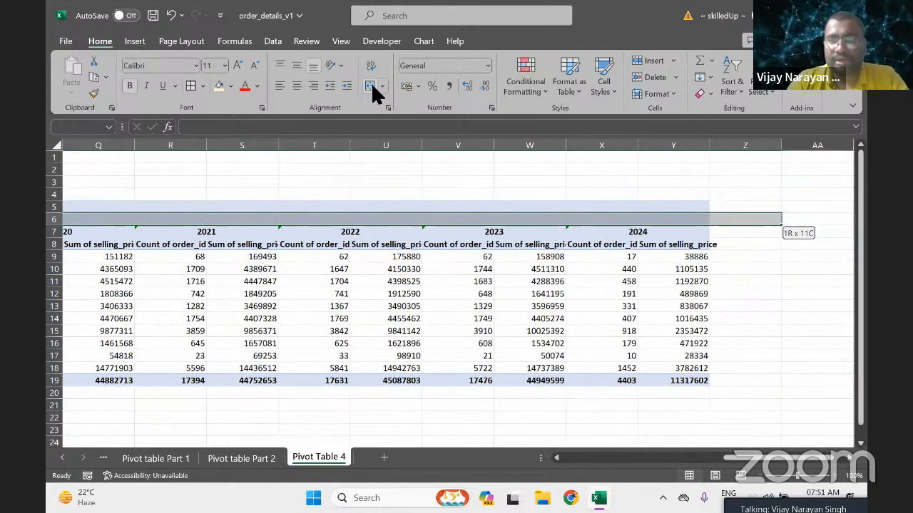
{"action": "left_click", "coordinate": [370, 89]}
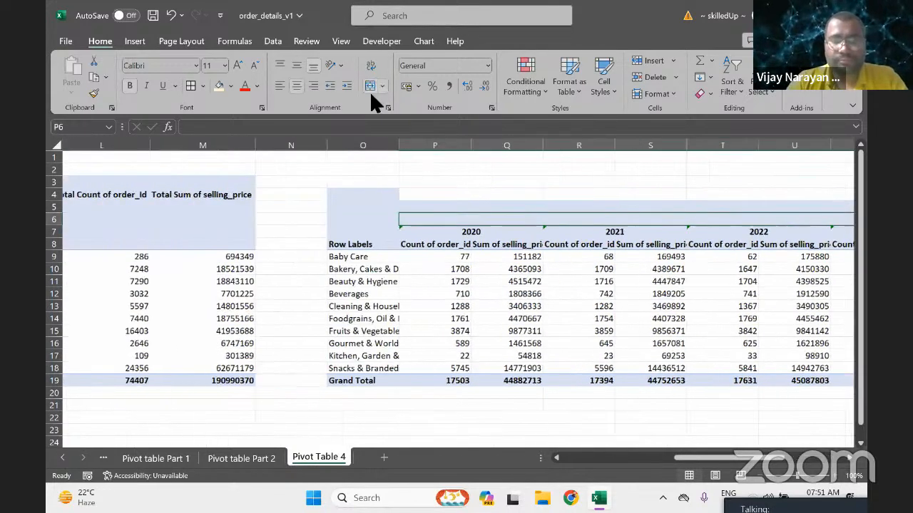
{"action": "type", "text": "Year"}
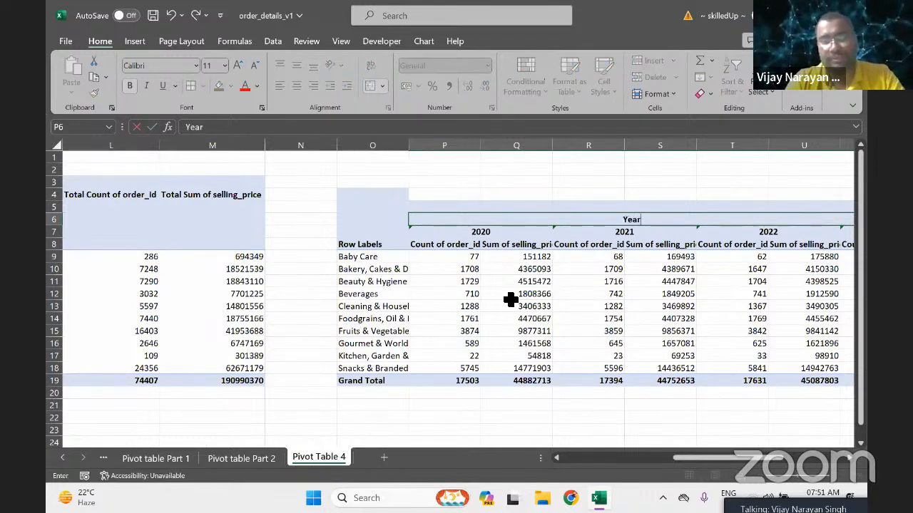
{"action": "key", "text": "Return"}
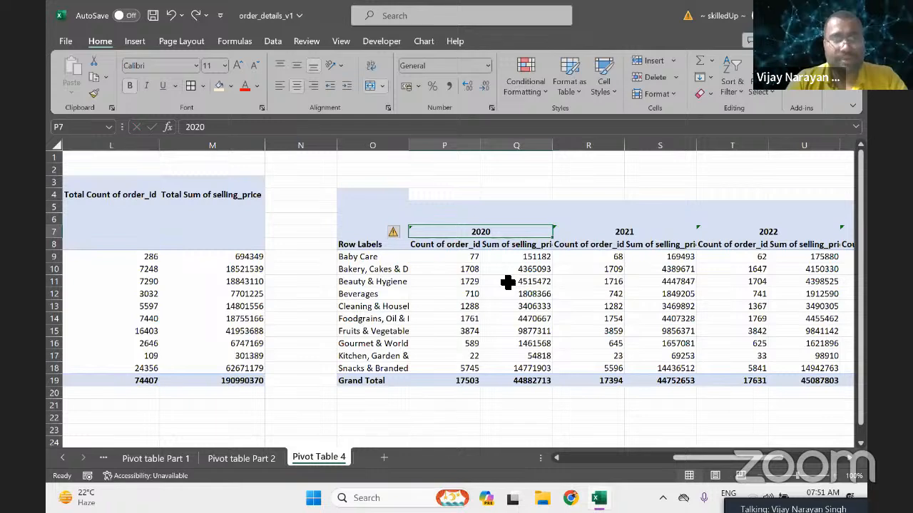
Change the 2020 heading in P7 of the pasted table to Year-2020.
{"action": "key", "text": "F2"}
{"action": "key", "text": "Home"}
{"action": "type", "text": "Yaw"}
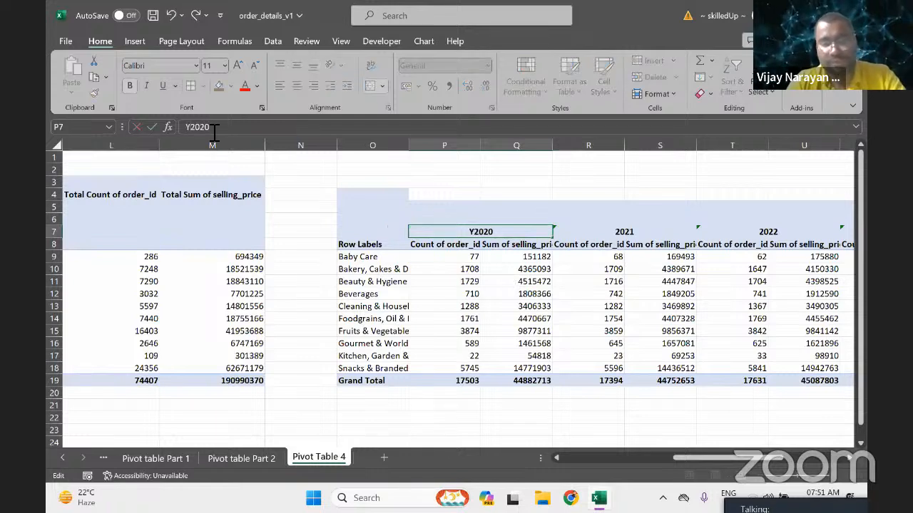
{"action": "key", "text": "BackSpace"}
{"action": "key", "text": "BackSpace"}
{"action": "type", "text": "ear-"}
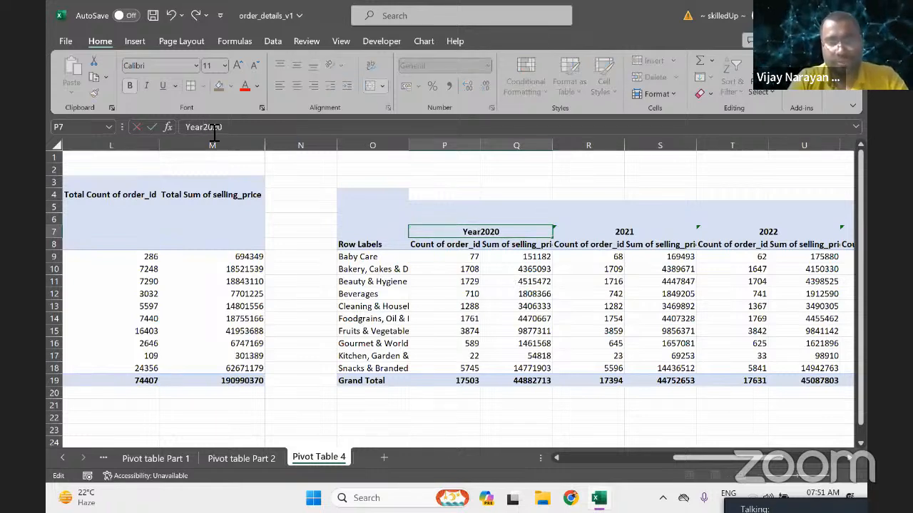
{"action": "key", "text": "Return"}
{"action": "key", "text": "Up"}
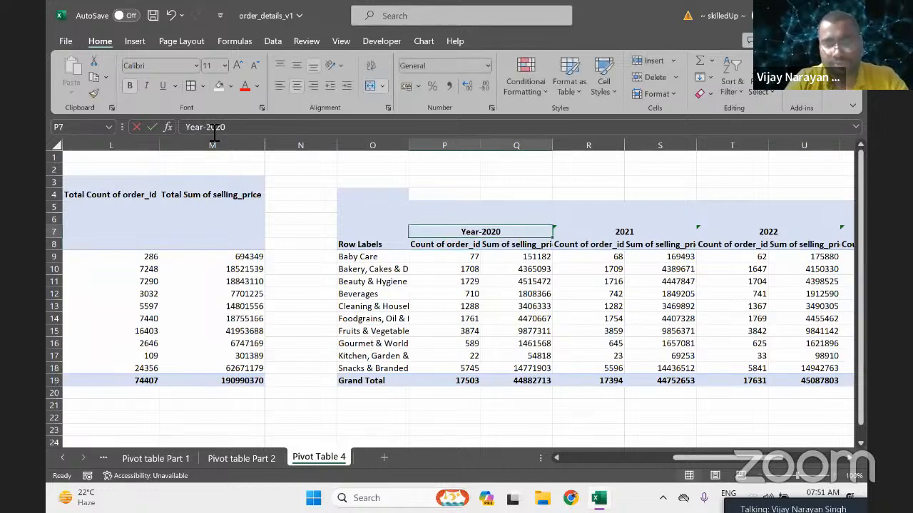
Change the 2021 heading in R7 of the pasted table to Year-2021.
{"action": "key", "text": "Right"}
{"action": "key", "text": "F2"}
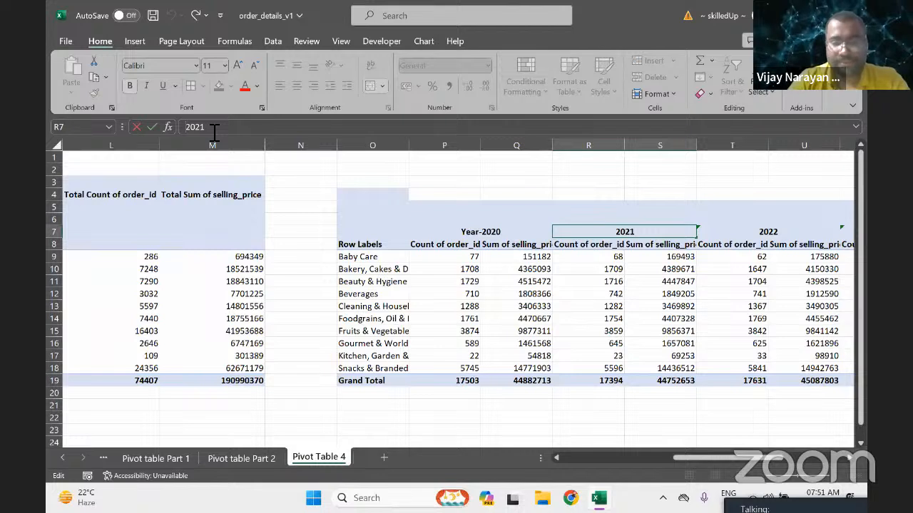
{"action": "type", "text": "Year"}
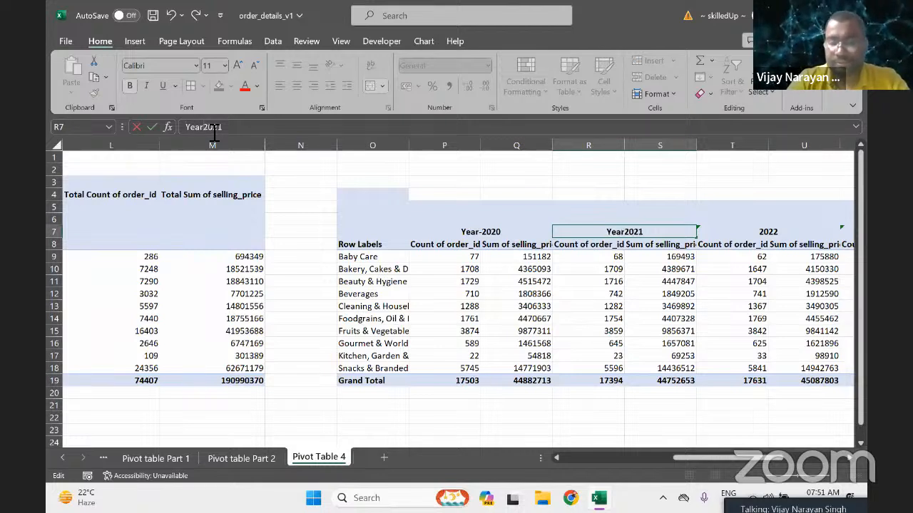
{"action": "type", "text": "-"}
{"action": "key", "text": "Tab"}
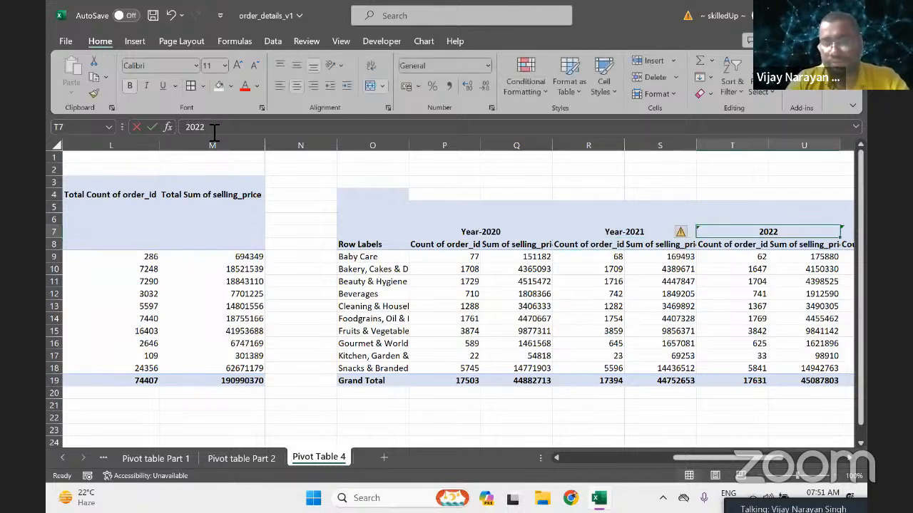
Change the 2022 heading in T7 of the pasted table to Year-2022.
{"action": "key", "text": "F2"}
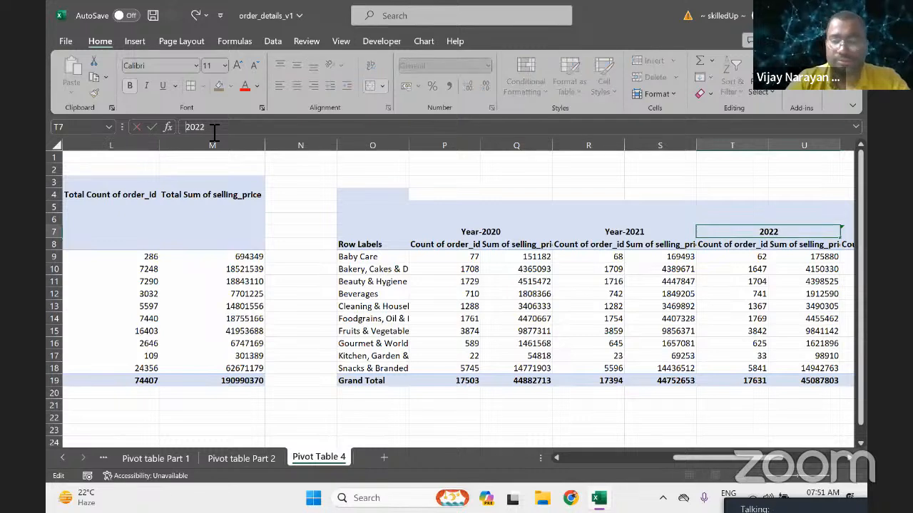
{"action": "key", "text": "Home"}
{"action": "type", "text": "-Year"}
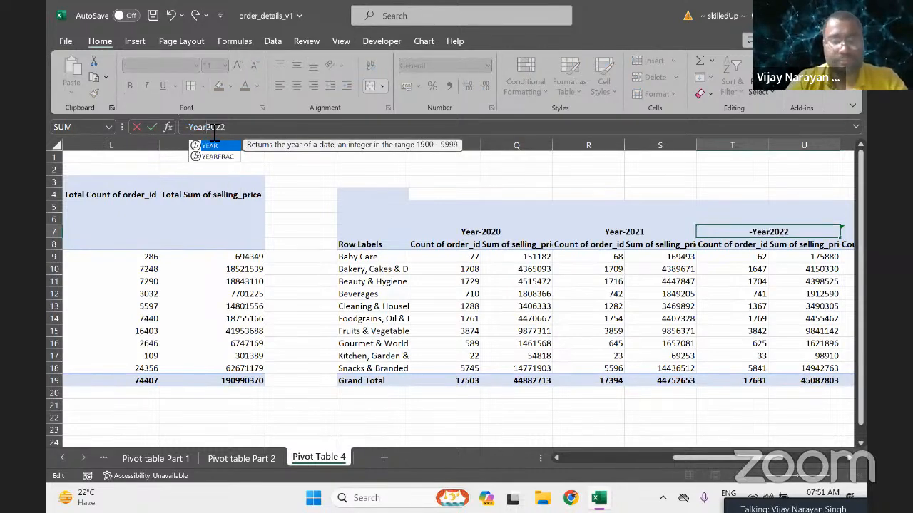
{"action": "type", "text": "-"}
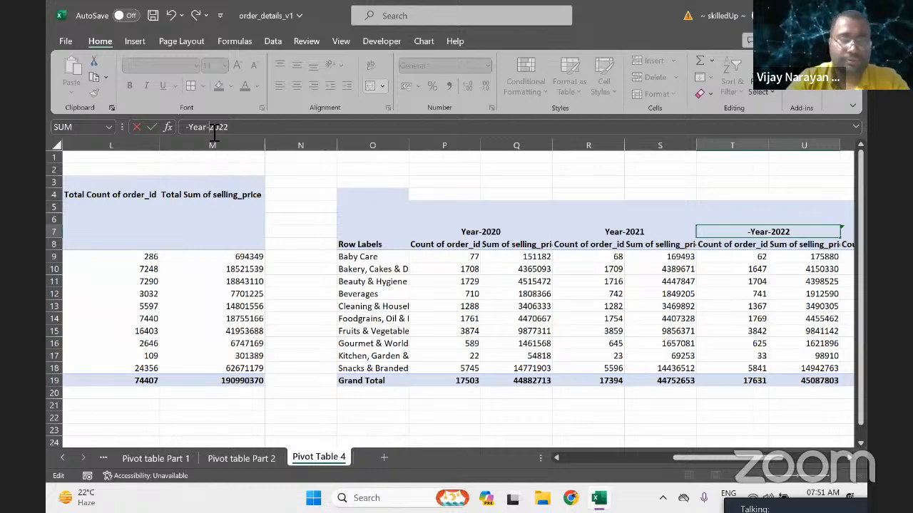
{"action": "key", "text": "Return"}
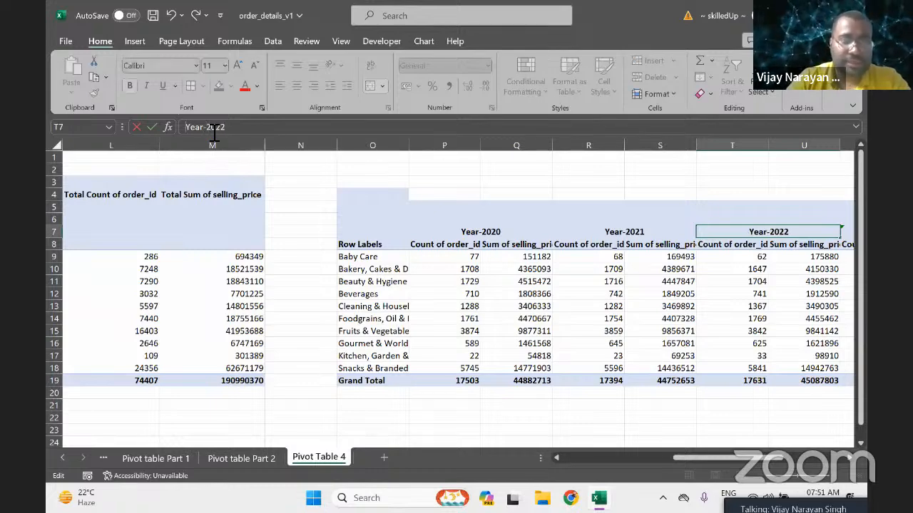
Change the 2023 heading in V7 of the pasted table to Year-2023.
{"action": "key", "text": "Up"}
{"action": "key", "text": "Right"}
{"action": "key", "text": "Right"}
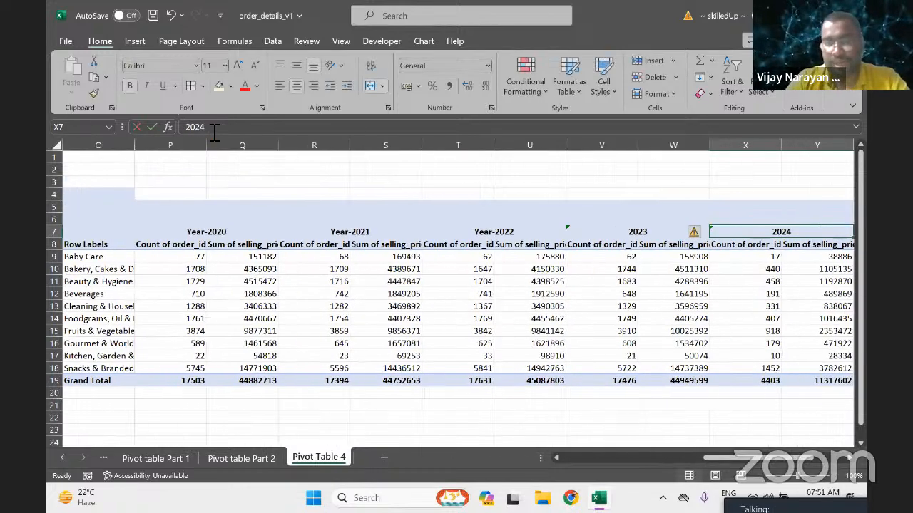
{"action": "key", "text": "Left"}
{"action": "left_click", "coordinate": [214, 133]}
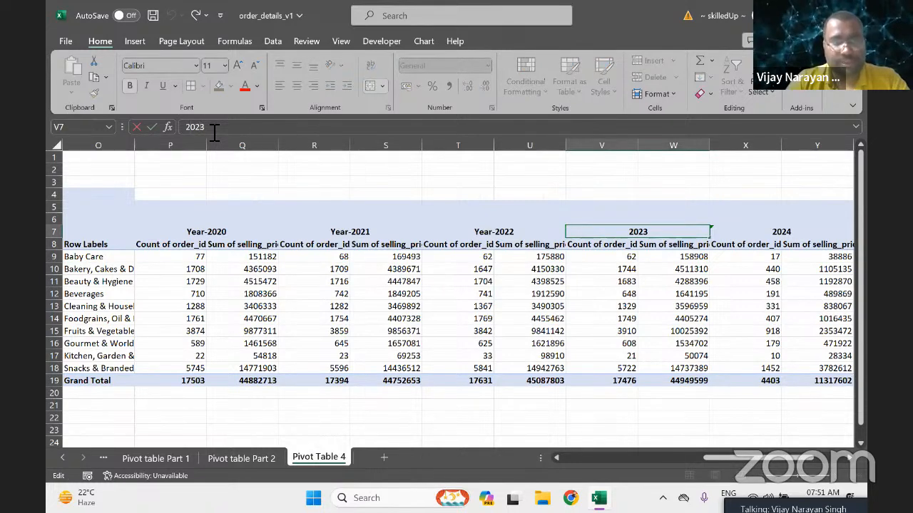
{"action": "type", "text": "-2024"}
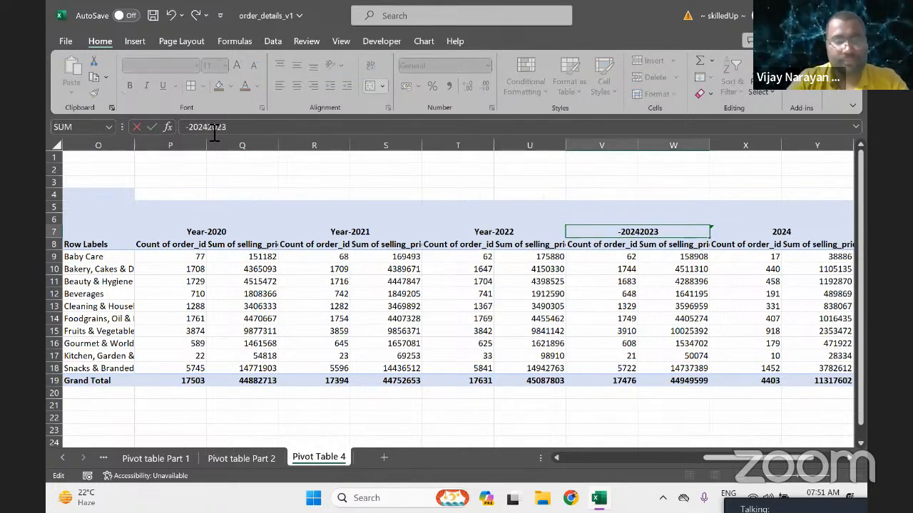
{"action": "key", "text": "Return"}
{"action": "key", "text": "Right"}
{"action": "key", "text": "Up"}
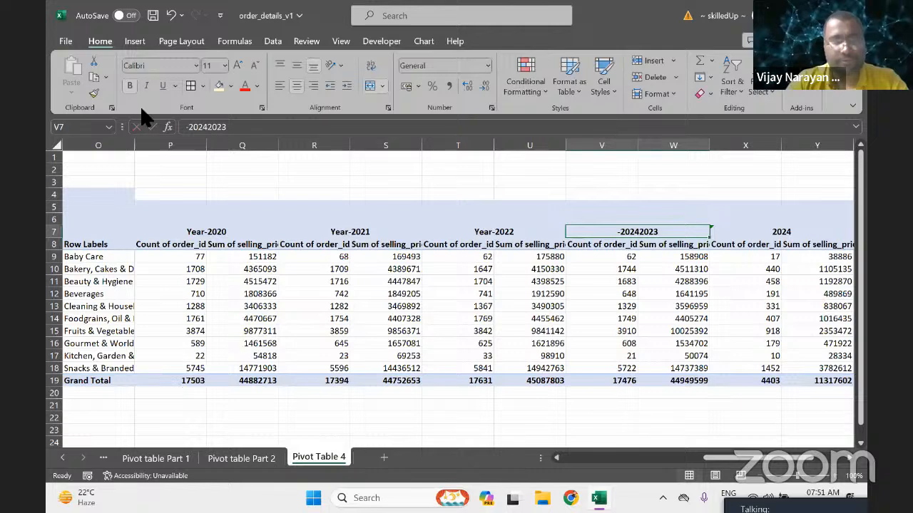
{"action": "left_click", "coordinate": [214, 127]}
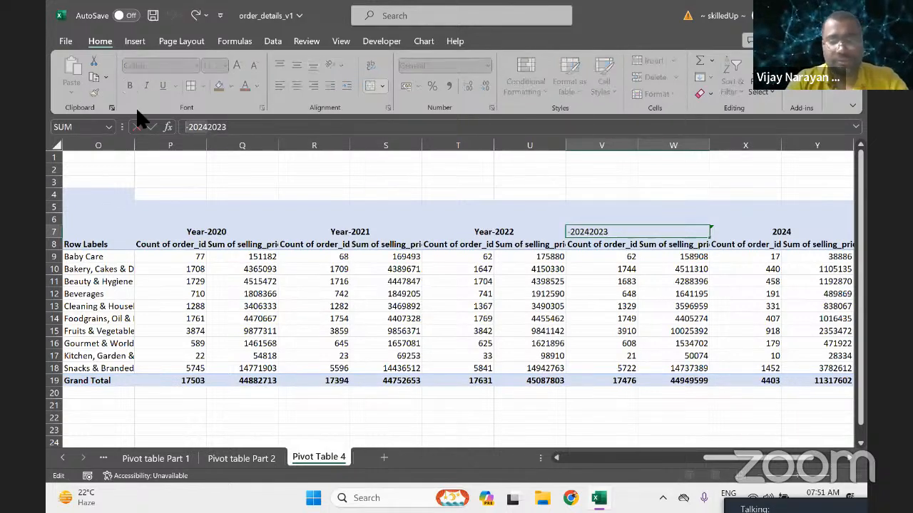
{"action": "key", "text": "BackSpace"}
{"action": "key", "text": "BackSpace"}
{"action": "key", "text": "BackSpace"}
{"action": "key", "text": "BackSpace"}
{"action": "key", "text": "BackSpace"}
{"action": "type", "text": "Y"}
{"action": "type", "text": "ear-"}
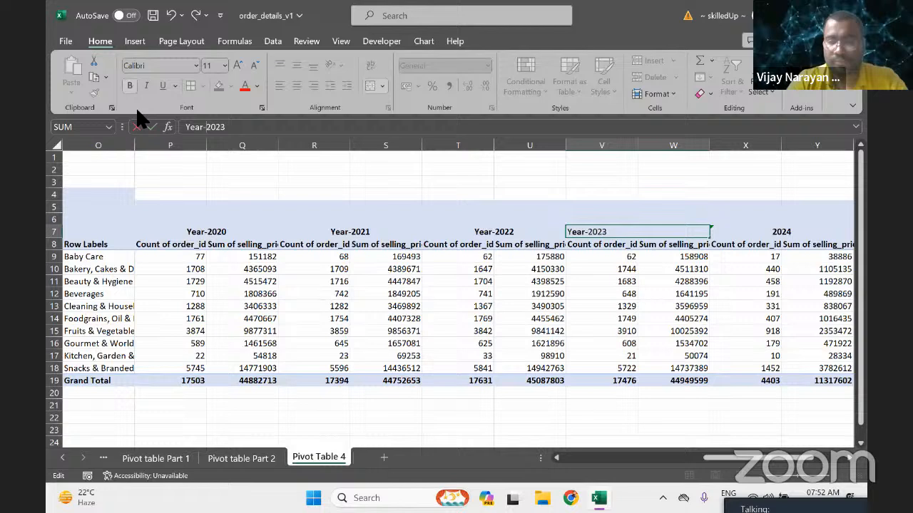
{"action": "key", "text": "Return"}
Change the 2024 heading in X7 of the pasted table to Year-2024.
{"action": "key", "text": "Up"}
{"action": "key", "text": "Right"}
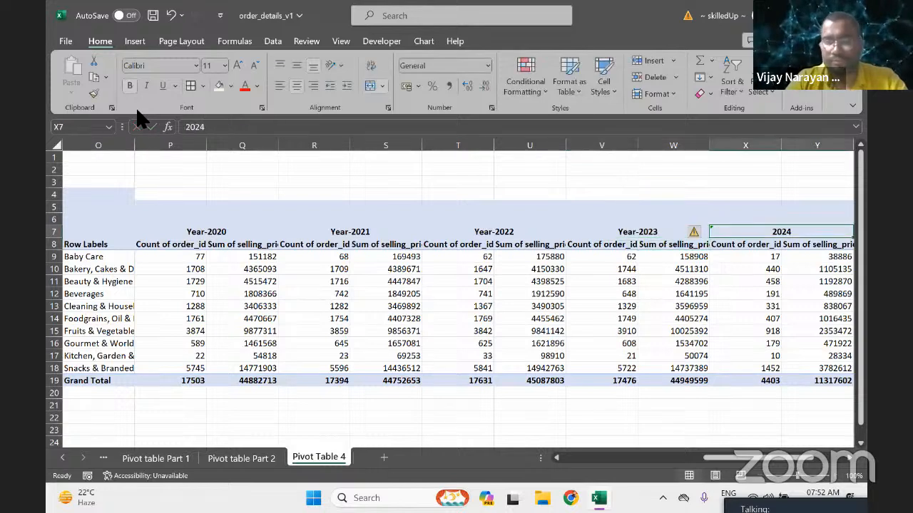
{"action": "key", "text": "F2"}
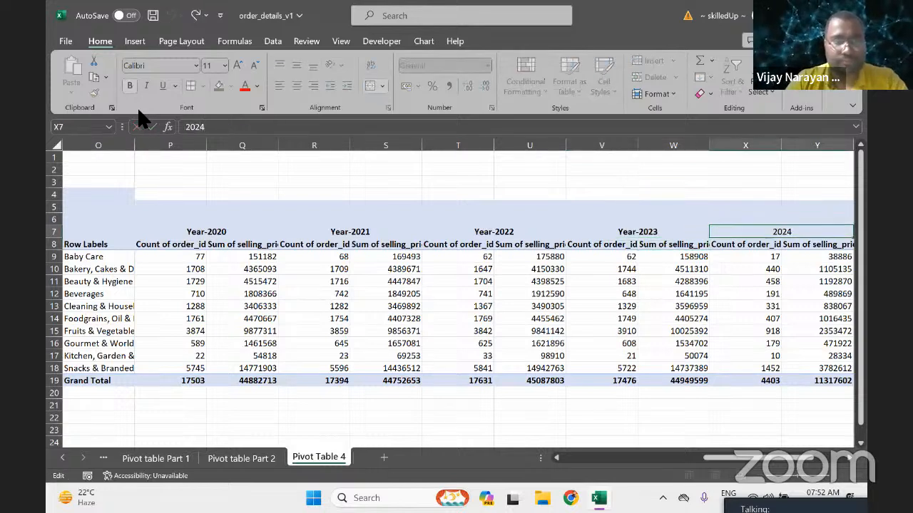
{"action": "type", "text": "Year-"}
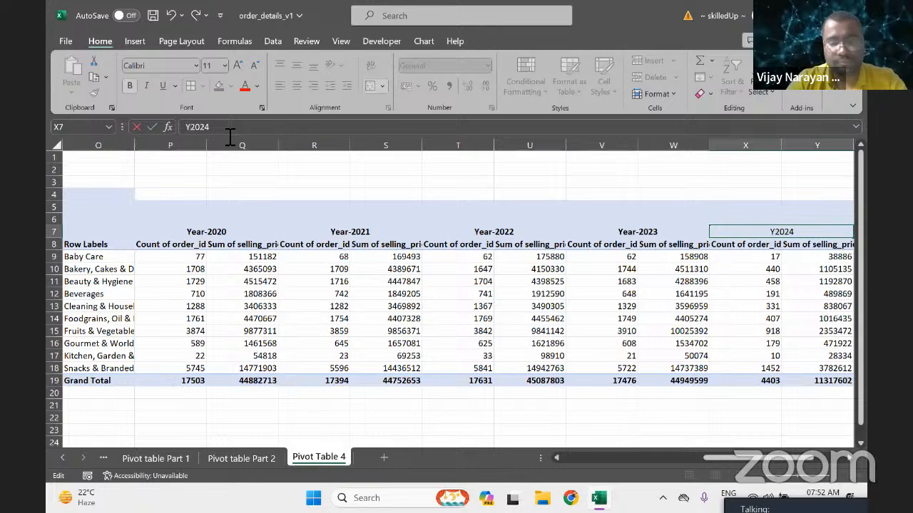
{"action": "key", "text": "Return"}
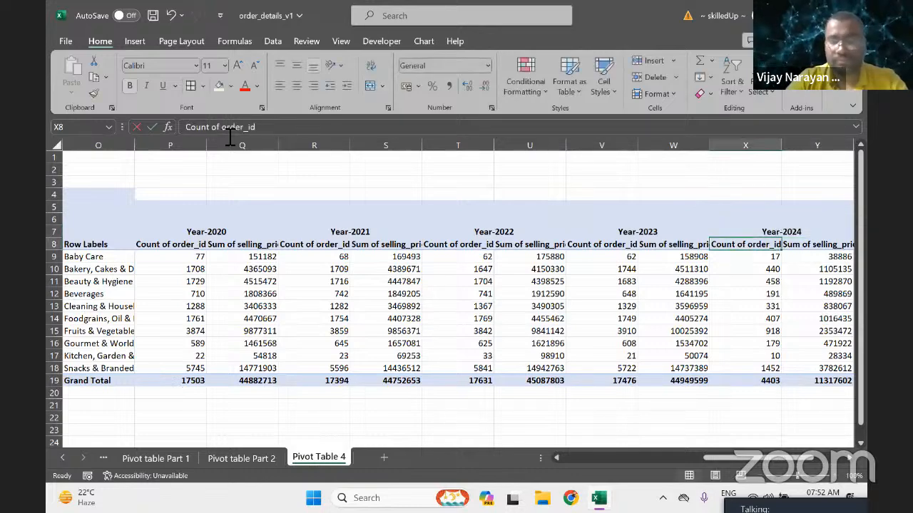
Merge and center the Row Labels heading with the empty cell above it, across O7:O8.
{"action": "key", "text": "Up"}
{"action": "key", "text": "Left"}
{"action": "key", "text": "Left"}
{"action": "key", "text": "Left"}
{"action": "key", "text": "Left"}
{"action": "key", "text": "Left"}
{"action": "key", "text": "Left"}
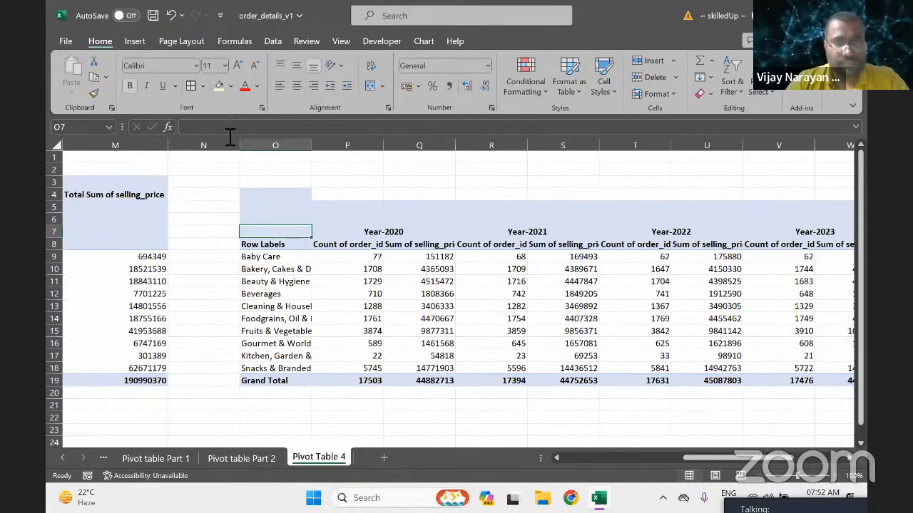
{"action": "key", "text": "Right"}
{"action": "key", "text": "shift+Down"}
{"action": "left_click", "coordinate": [368, 85]}
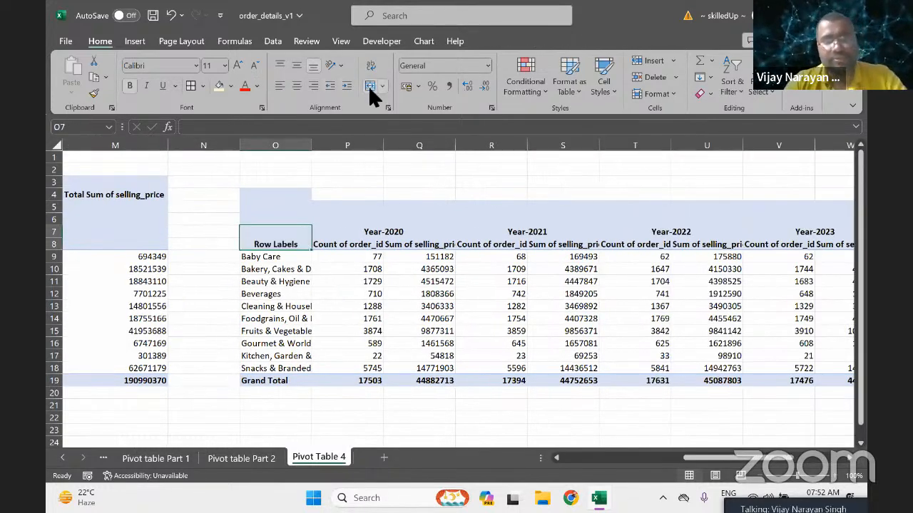
Rename the merged Row Labels heading in O7 as Category.
{"action": "type", "text": "Categ"}
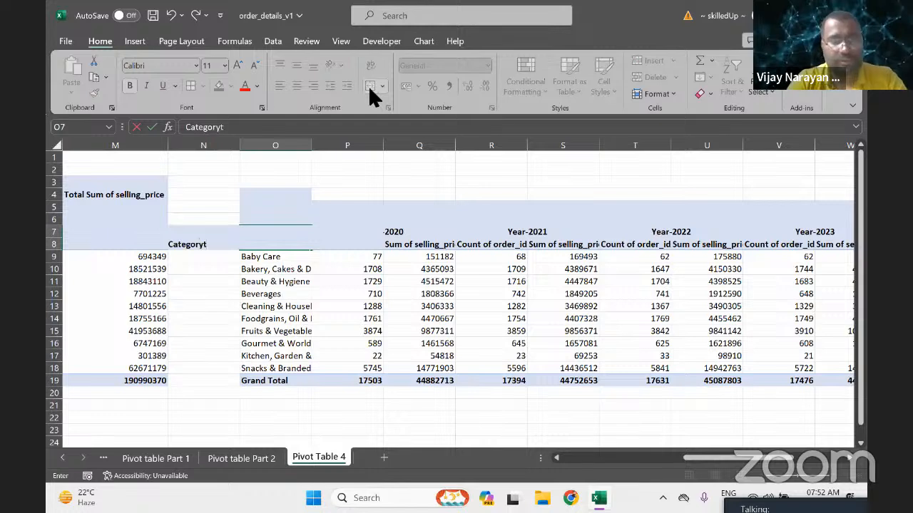
{"action": "type", "text": "ory"}
{"action": "key", "text": "Return"}
Remove the blue shading from the empty range O3:Y6 above the pasted table's year headings.
{"action": "key", "text": "Up"}
{"action": "key", "text": "Up"}
{"action": "key", "text": "Up"}
{"action": "key", "text": "Up"}
{"action": "key", "text": "Up"}
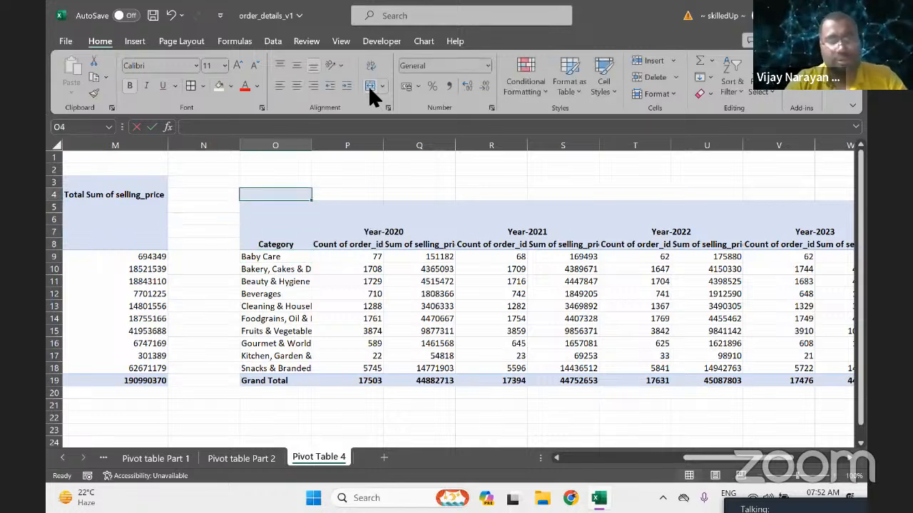
{"action": "key", "text": "shift+Down"}
{"action": "key", "text": "shift+Down"}
{"action": "key", "text": "shift+Down"}
{"action": "key", "text": "shift+Right"}
{"action": "key", "text": "shift+Right"}
{"action": "key", "text": "shift+Right"}
{"action": "key", "text": "shift+Right"}
{"action": "key", "text": "shift+Right"}
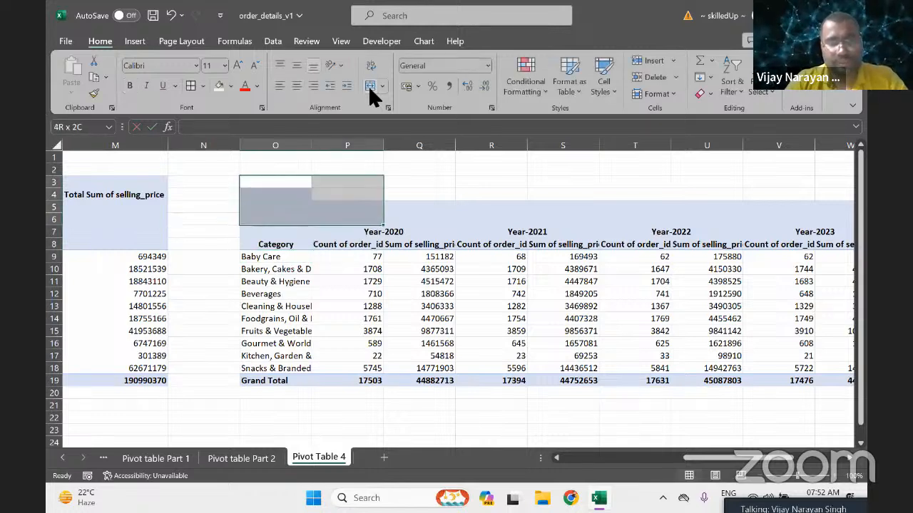
{"action": "key", "text": "shift+Right"}
{"action": "key", "text": "shift+Right"}
{"action": "key", "text": "shift+Right"}
{"action": "key", "text": "shift+Right"}
{"action": "key", "text": "shift+Right"}
{"action": "key", "text": "shift+Right"}
{"action": "key", "text": "shift+Left"}
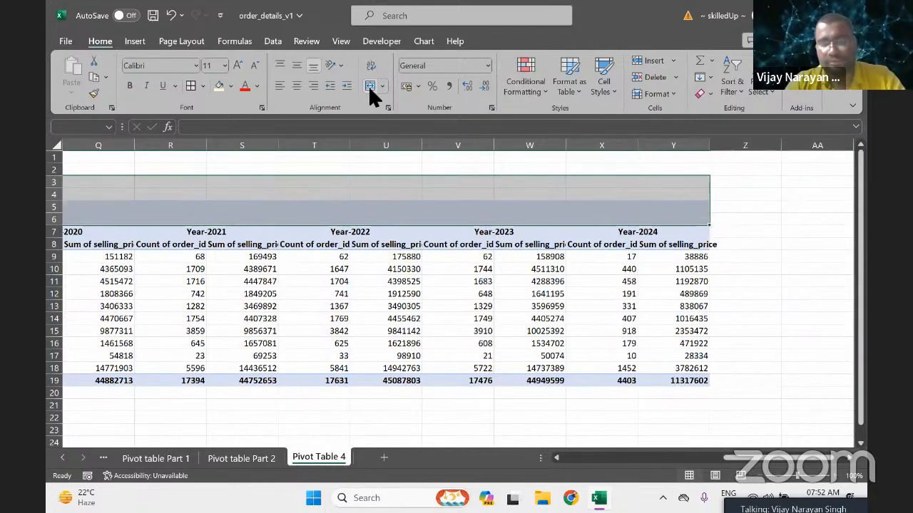
{"action": "left_click", "coordinate": [368, 86]}
Rename the two Year-2020 subheadings, setting P8 to Orders and Q8 to GMV.
{"action": "key", "text": "Down"}
{"action": "key", "text": "Down"}
{"action": "key", "text": "Down"}
{"action": "key", "text": "Right"}
{"action": "key", "text": "Down"}
{"action": "key", "text": "Down"}
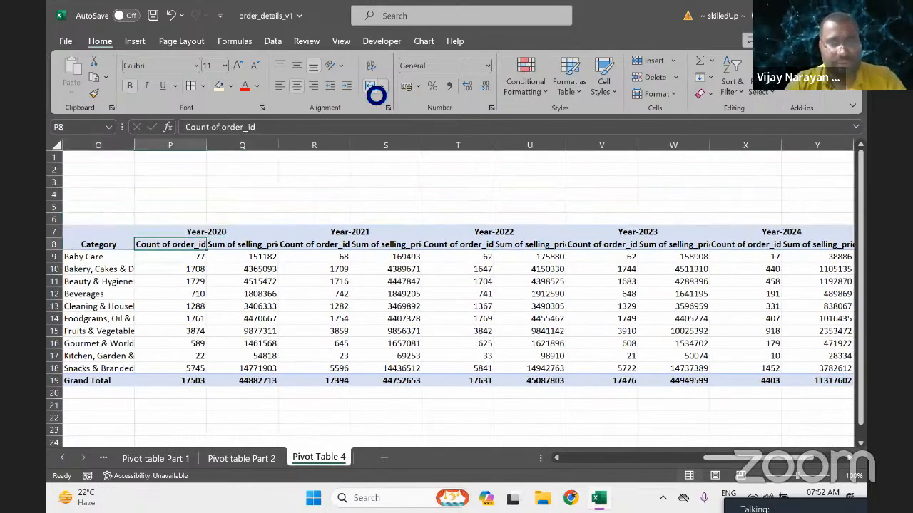
{"action": "type", "text": "Orders"}
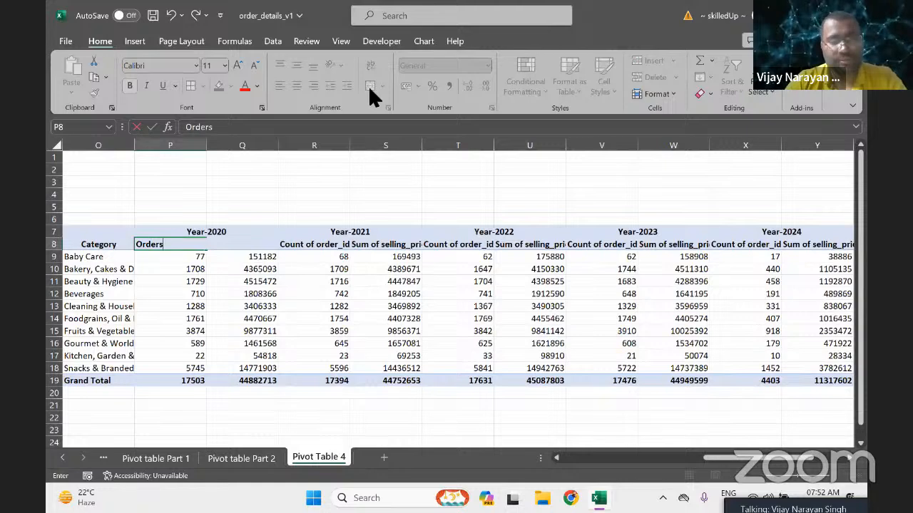
{"action": "key", "text": "Tab"}
{"action": "type", "text": "H"}
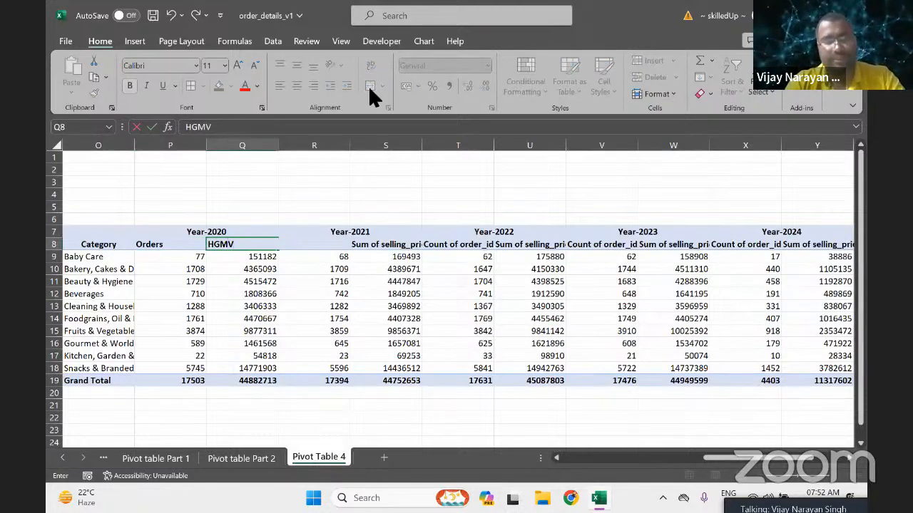
{"action": "type", "text": "GM"}
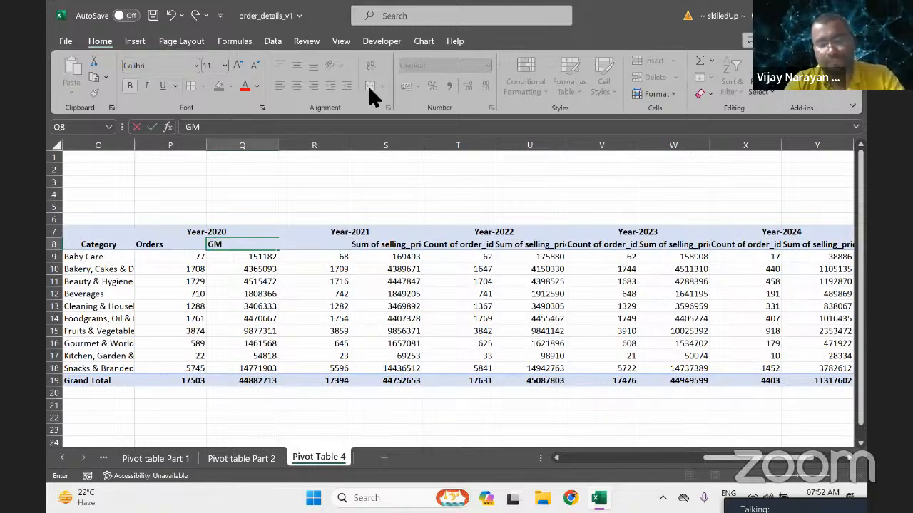
{"action": "type", "text": "V"}
{"action": "key", "text": "Return"}
Copy the Orders and GMV subheadings from P8:Q8 to the Year-2021, Year-2022, Year-2023 and Year-2024 columns in row 8.
{"action": "key", "text": "Up"}
{"action": "key", "text": "Left"}
{"action": "key", "text": "shift+Right"}
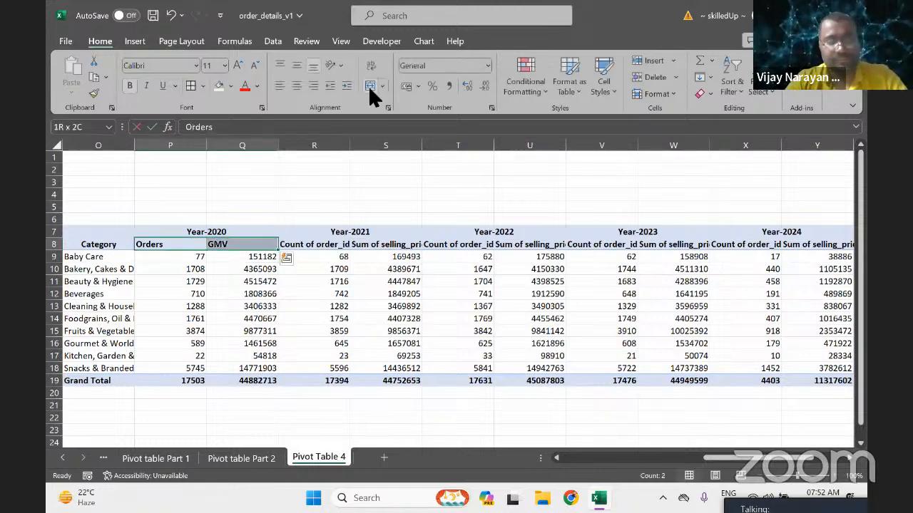
{"action": "key", "text": "ctrl+c"}
{"action": "key", "text": "Right"}
{"action": "key", "text": "Right"}
{"action": "key", "text": "ctrl+v"}
{"action": "key", "text": "Right"}
{"action": "key", "text": "Right"}
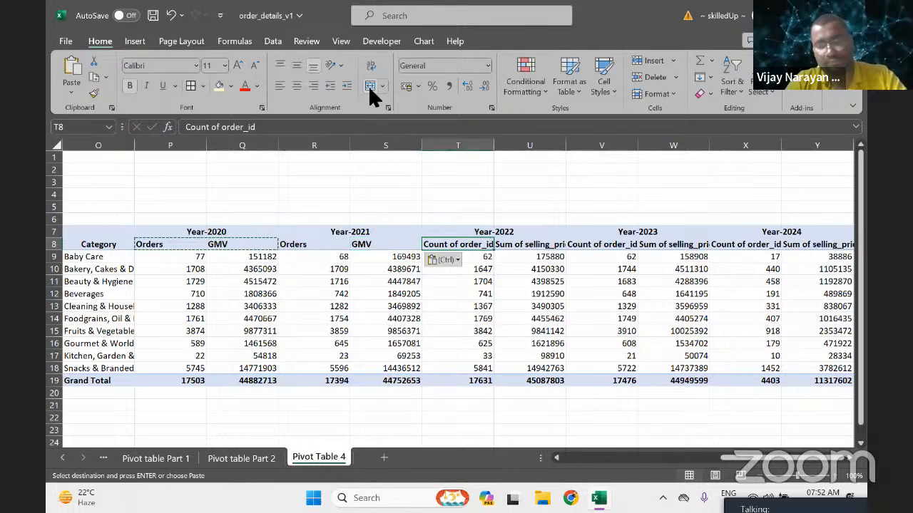
{"action": "key", "text": "ctrl+v"}
{"action": "key", "text": "Right"}
{"action": "key", "text": "Right"}
{"action": "key", "text": "ctrl+v"}
{"action": "key", "text": "Right"}
{"action": "key", "text": "Right"}
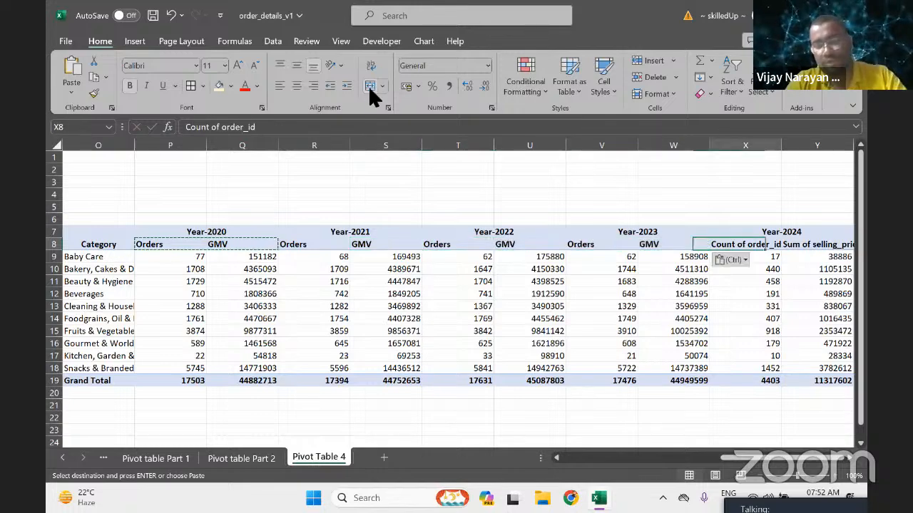
{"action": "key", "text": "ctrl+v"}
AutoFit the column widths of the whole pasted table, O7:Y19.
{"action": "key", "text": "Right"}
{"action": "key", "text": "ctrl+a"}
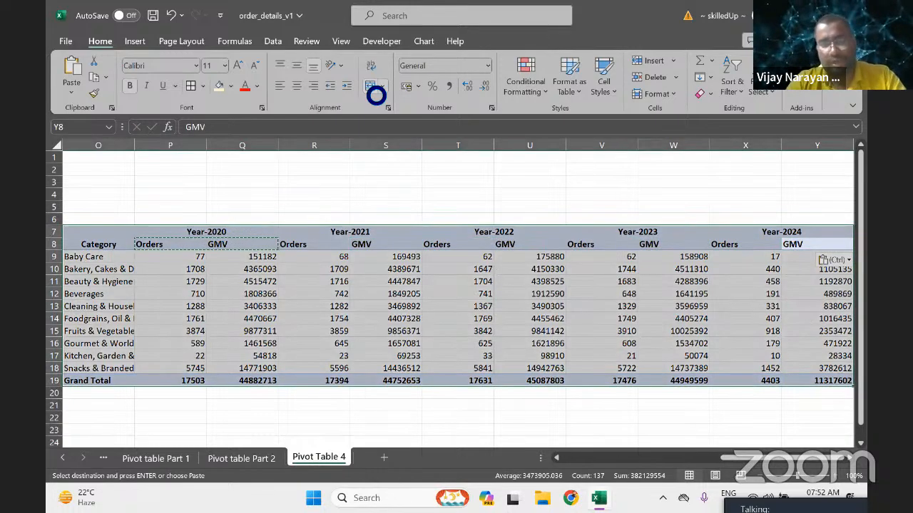
{"action": "key", "text": "alt+o"}
{"action": "key", "text": "c"}
{"action": "key", "text": "a"}
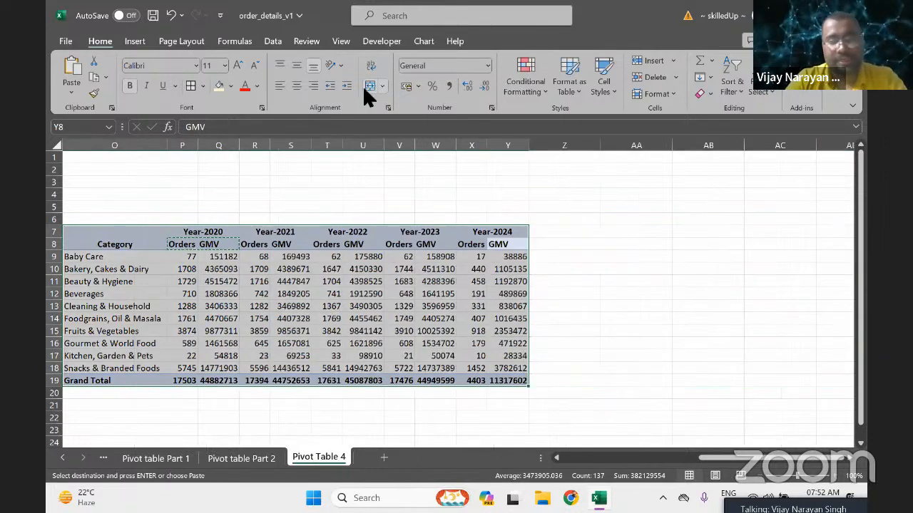
Apply all borders to the pasted table and center its contents horizontally and vertically.
{"action": "left_click", "coordinate": [191, 86]}
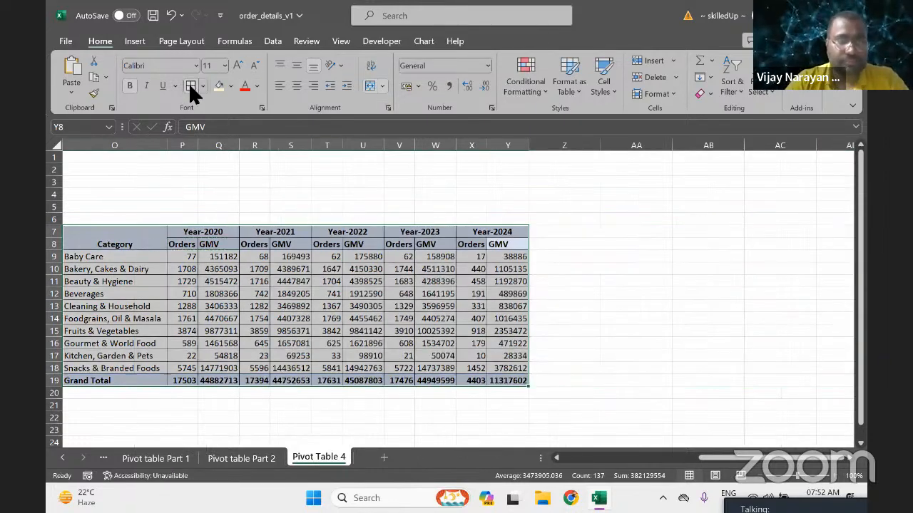
{"action": "left_click", "coordinate": [296, 85]}
{"action": "left_click", "coordinate": [292, 64]}
Format the figures in P9:Y19 in comma style with no decimal places.
{"action": "left_click", "coordinate": [188, 257]}
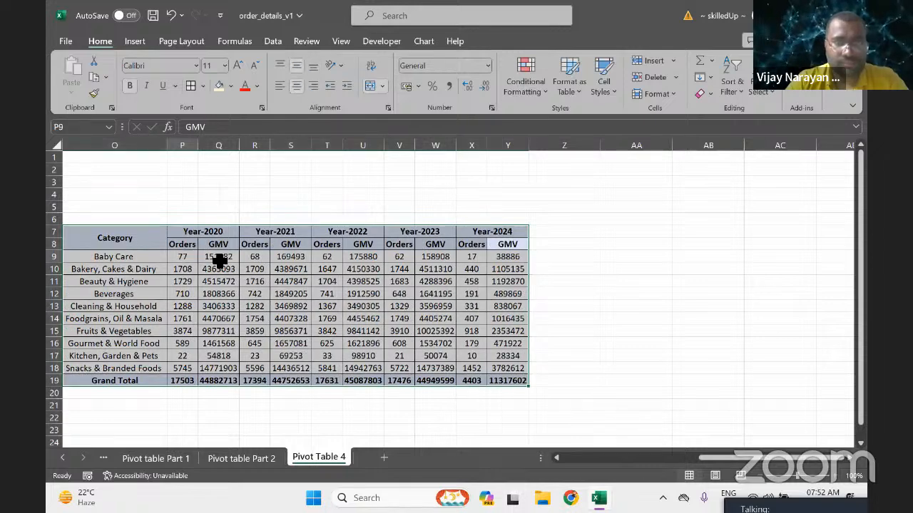
{"action": "mouse_move", "coordinate": [220, 261]}
{"action": "left_mouse_down"}
{"action": "mouse_move", "coordinate": [509, 379]}
{"action": "mouse_move", "coordinate": [519, 393]}
{"action": "mouse_move", "coordinate": [517, 384]}
{"action": "left_mouse_up"}
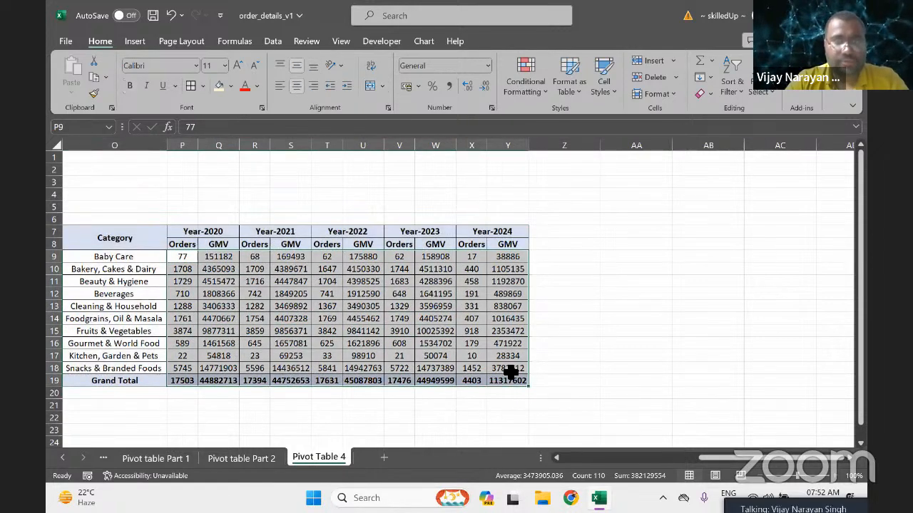
{"action": "left_click", "coordinate": [444, 87]}
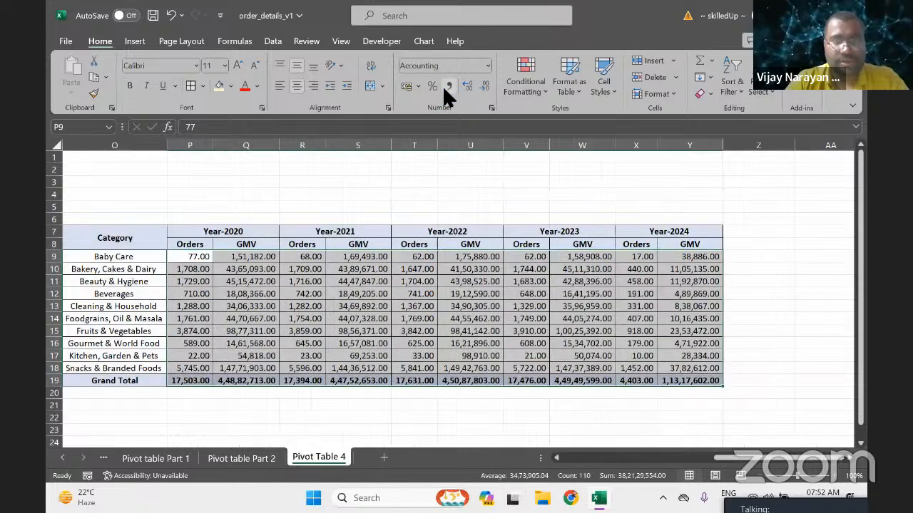
{"action": "left_click", "coordinate": [486, 87]}
{"action": "left_click", "coordinate": [485, 86]}
{"action": "left_click", "coordinate": [415, 331]}
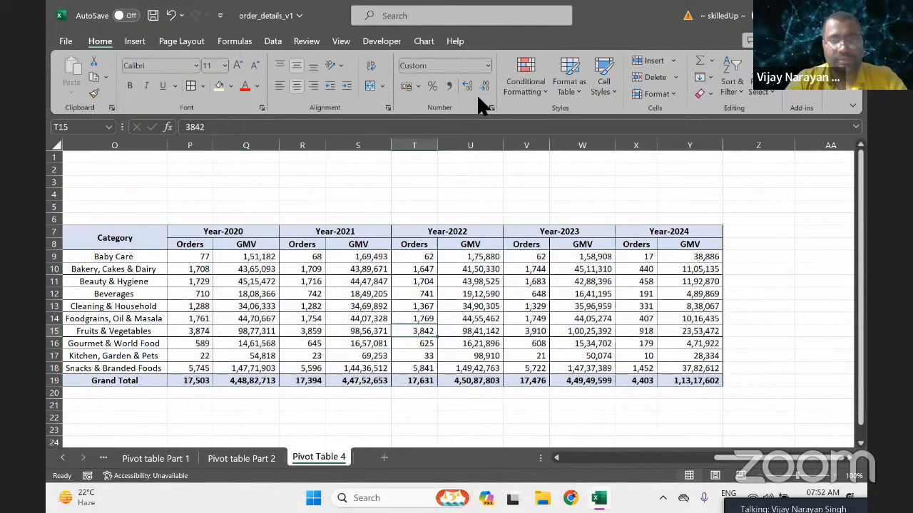
{"action": "key", "text": "ctrl+Left"}
{"action": "key", "text": "Left"}
{"action": "key", "text": "Right"}
{"action": "key", "text": "Right"}
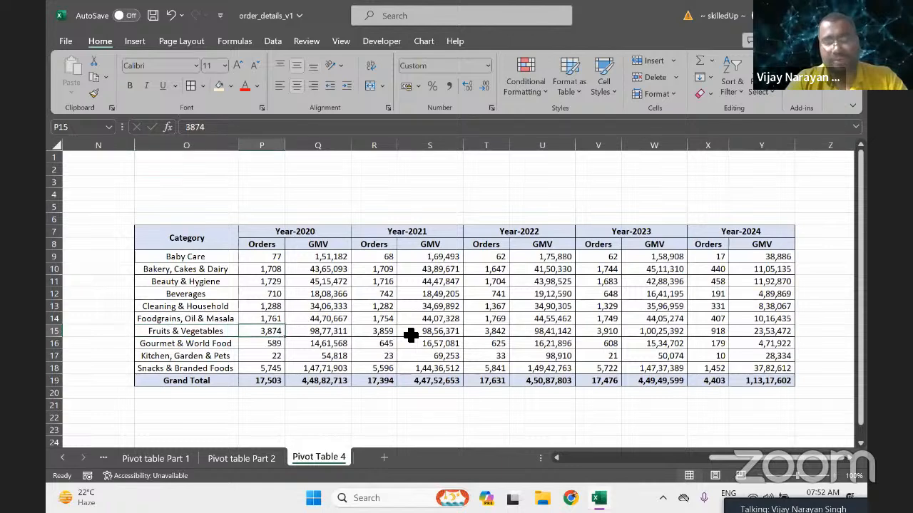
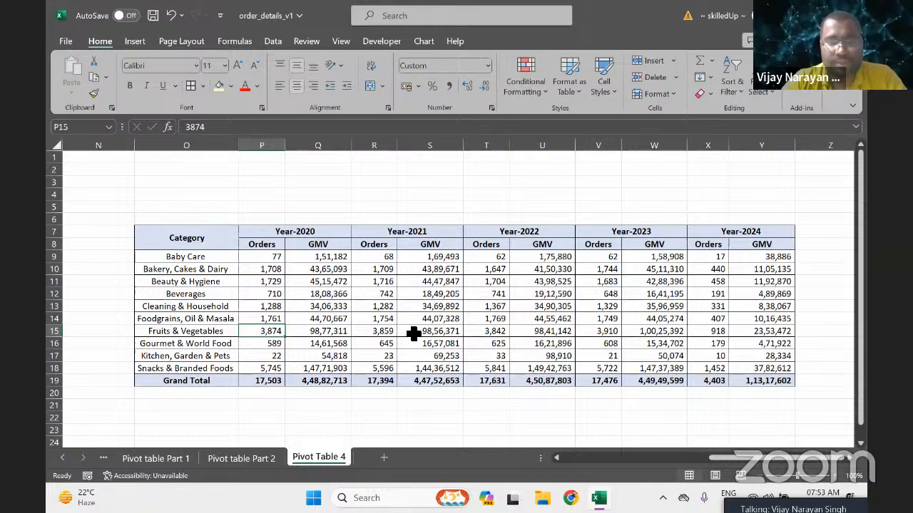
AutoFit the pasted table's column widths again to suit the comma-formatted figures.
{"action": "left_click", "coordinate": [633, 308]}
{"action": "key", "text": "ctrl+a"}
{"action": "key", "text": "alt+o"}
{"action": "key", "text": "c"}
{"action": "key", "text": "a"}
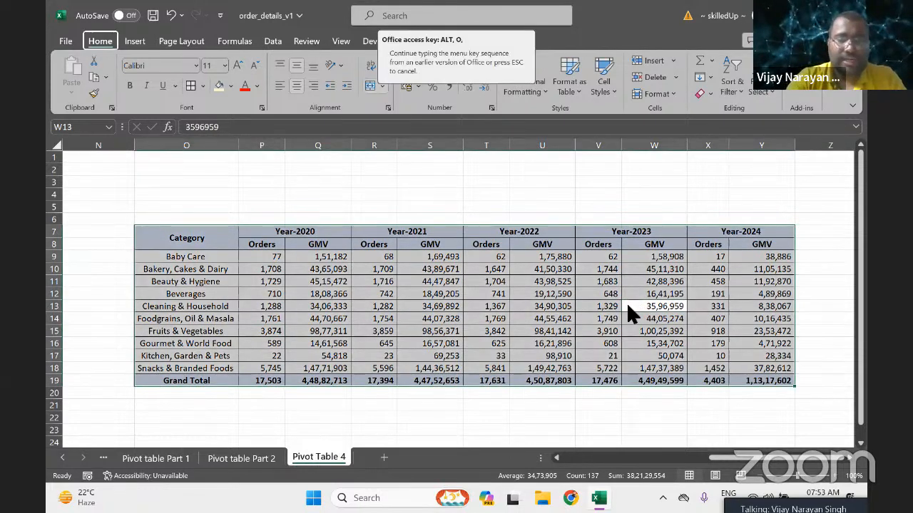
{"action": "left_click", "coordinate": [632, 308]}
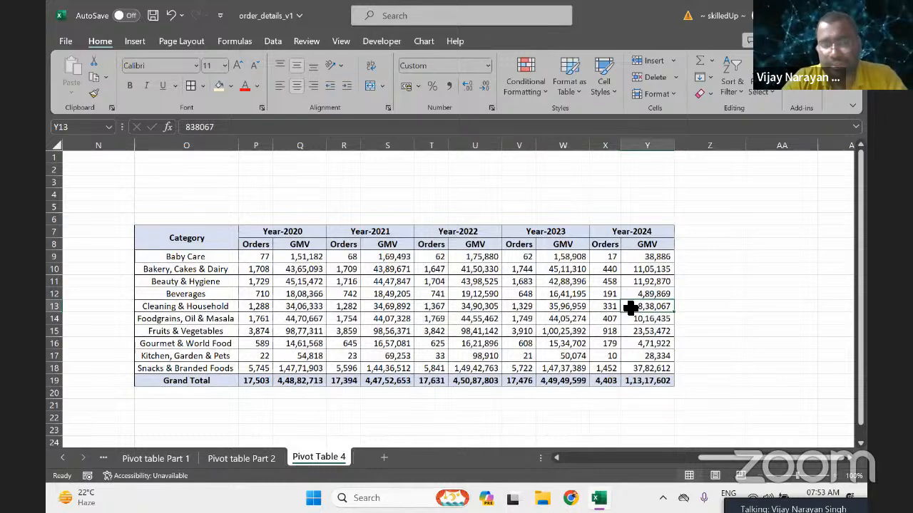
{"action": "key", "text": "Left"}
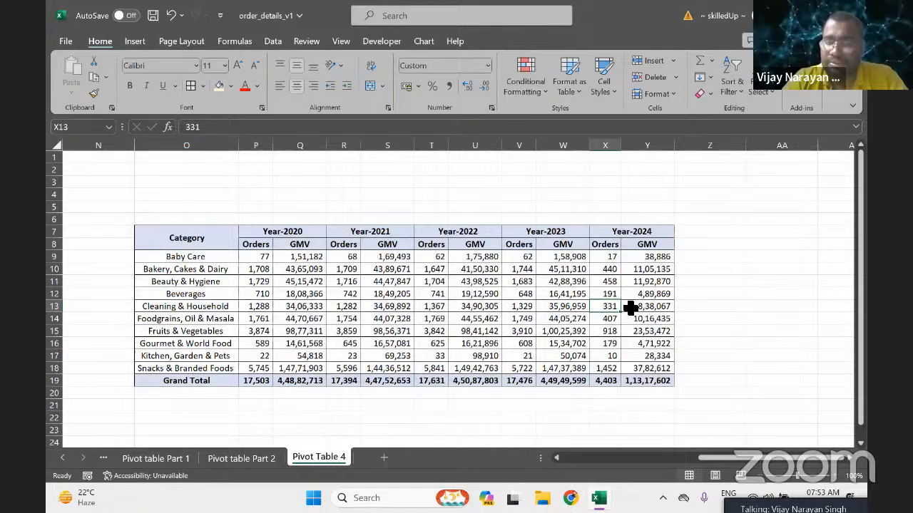
Try to regroup the pivot table's order dates by months and years only, leaving out quarters.
{"action": "key", "text": "Left"}
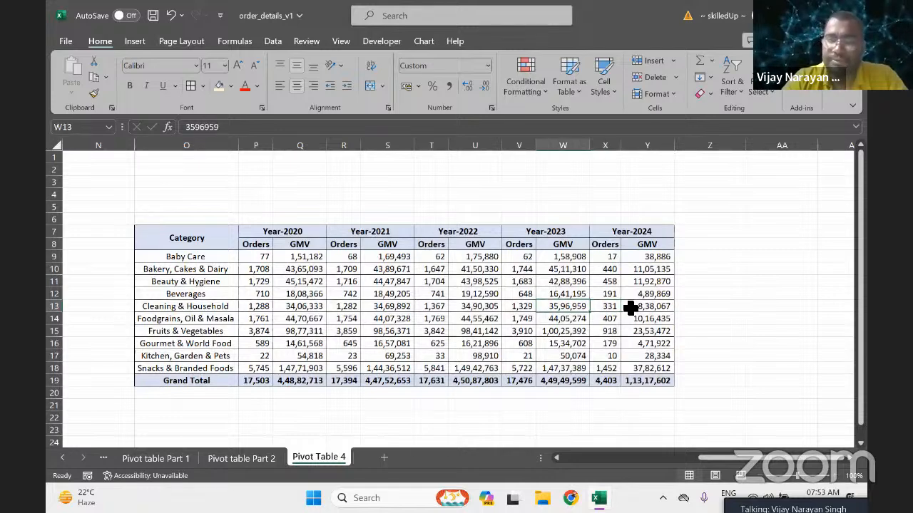
{"action": "key", "text": "ctrl+Left"}
{"action": "key", "text": "ctrl+Left"}
{"action": "key", "text": "ctrl+Left"}
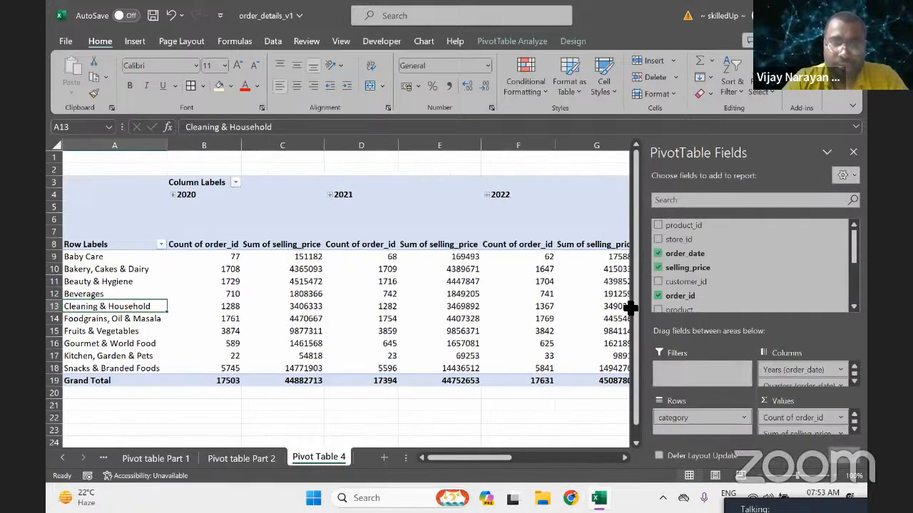
{"action": "key", "text": "ctrl+Up"}
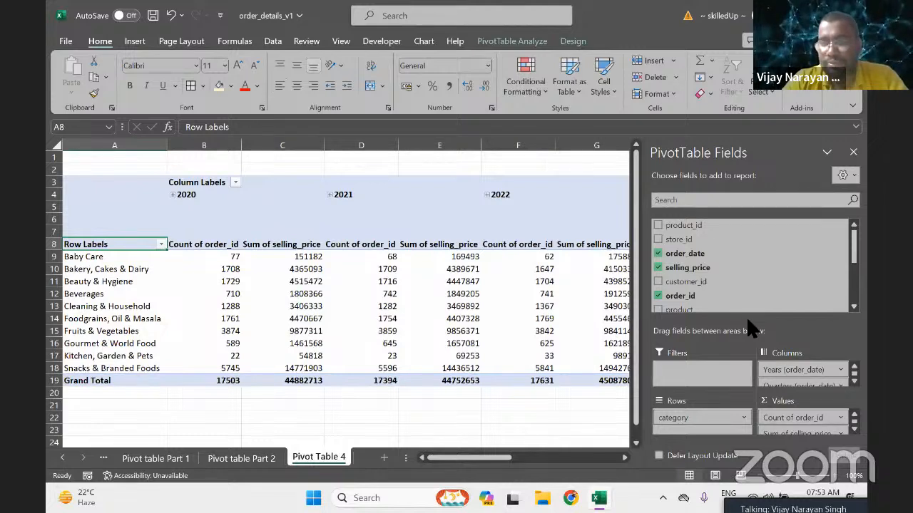
{"action": "left_click", "coordinate": [361, 194]}
{"action": "right_click", "coordinate": [356, 192]}
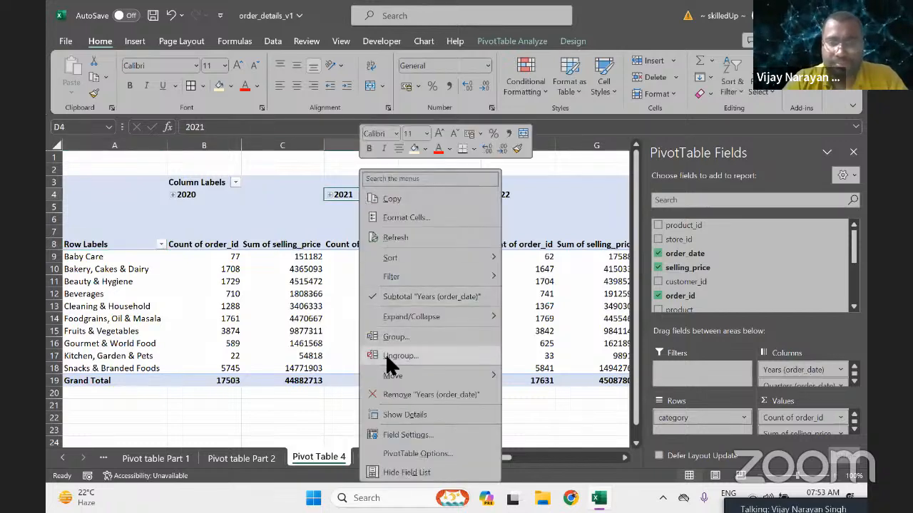
{"action": "left_click", "coordinate": [424, 336]}
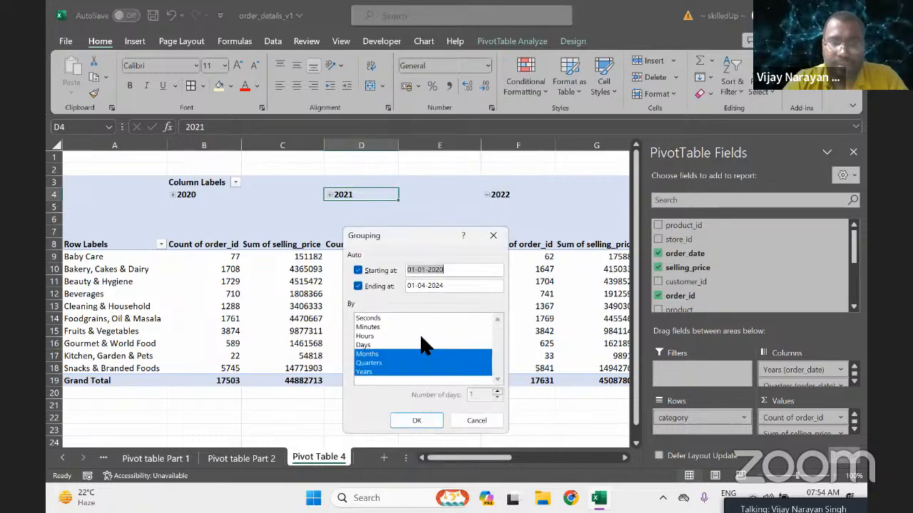
{"action": "left_click", "coordinate": [372, 363]}
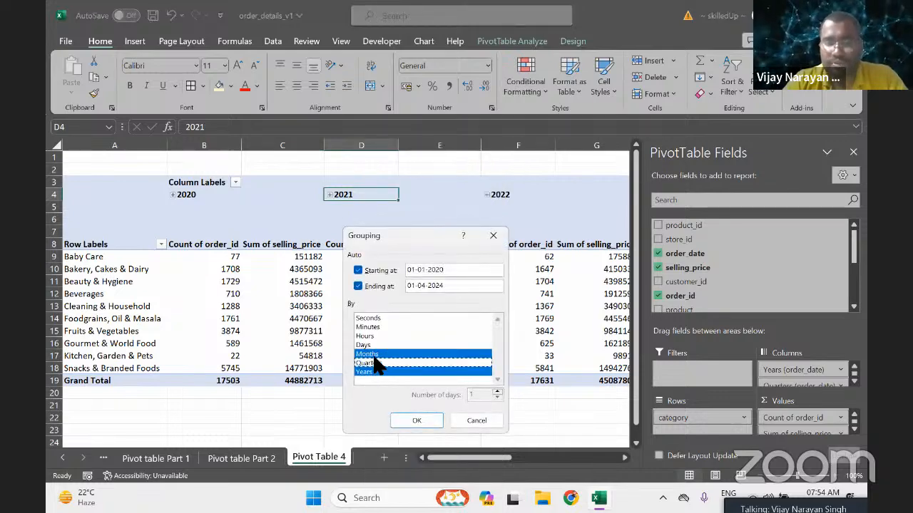
{"action": "left_click", "coordinate": [401, 420]}
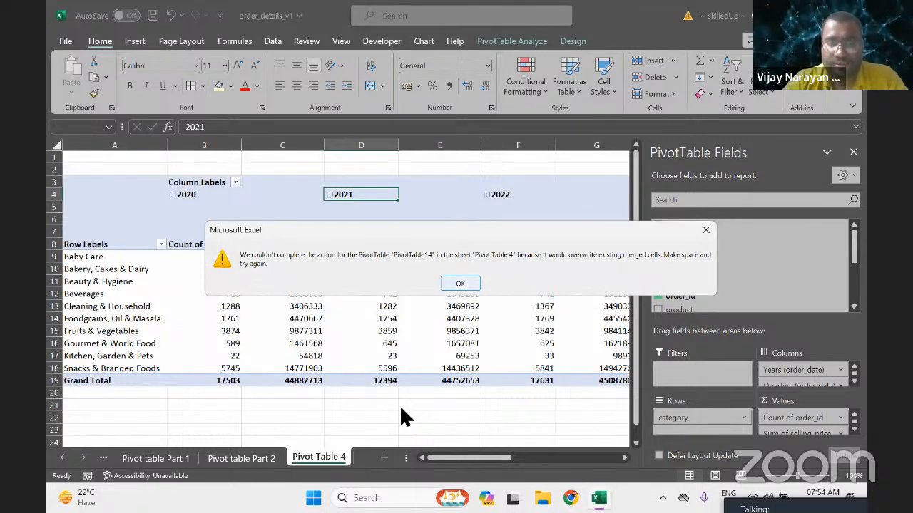
{"action": "left_click", "coordinate": [705, 230]}
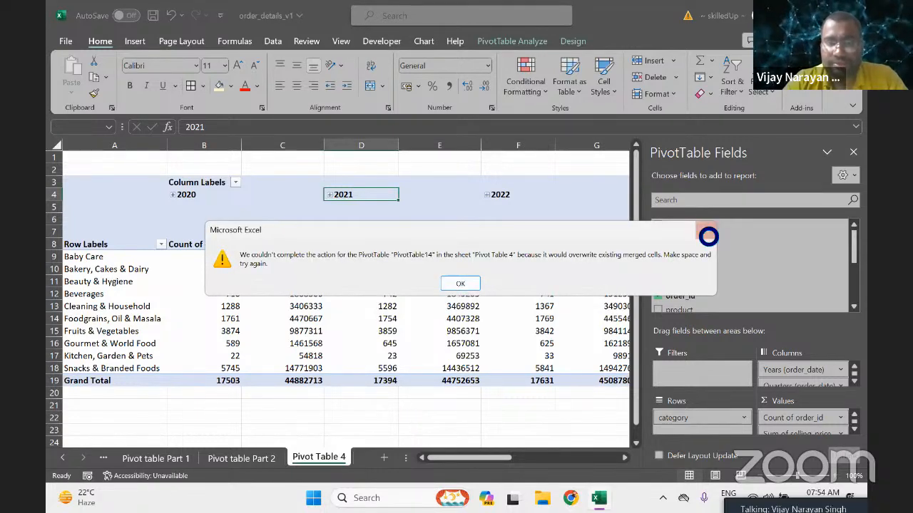
Insert seven blank columns at column N, between the pivot table and the formatted Category summary table.
{"action": "key", "text": "Up"}
{"action": "key", "text": "Up"}
{"action": "key", "text": "Up"}
{"action": "key", "text": "Right"}
{"action": "key", "text": "Right"}
{"action": "key", "text": "Right"}
{"action": "key", "text": "Right"}
{"action": "key", "text": "Right"}
{"action": "key", "text": "Right"}
{"action": "key", "text": "Right"}
{"action": "key", "text": "Right"}
{"action": "key", "text": "Right"}
{"action": "key", "text": "Right"}
{"action": "key", "text": "Right"}
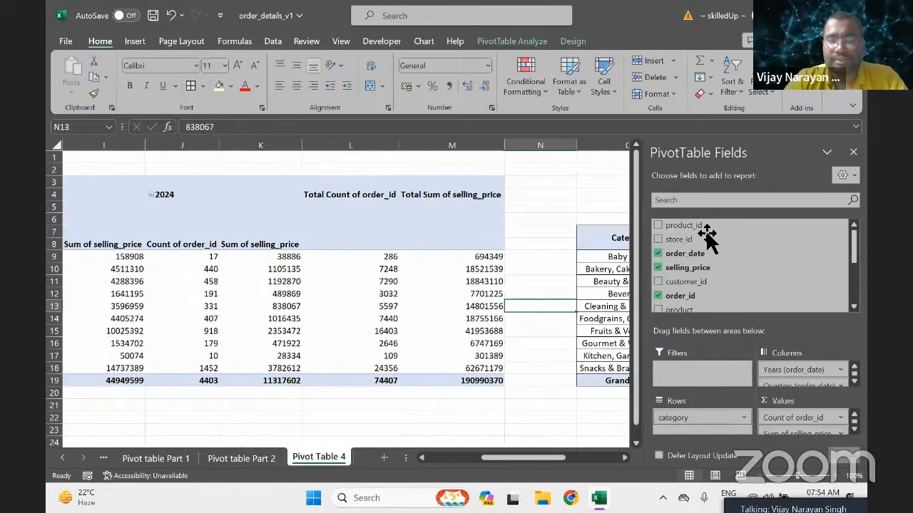
{"action": "key", "text": "Left"}
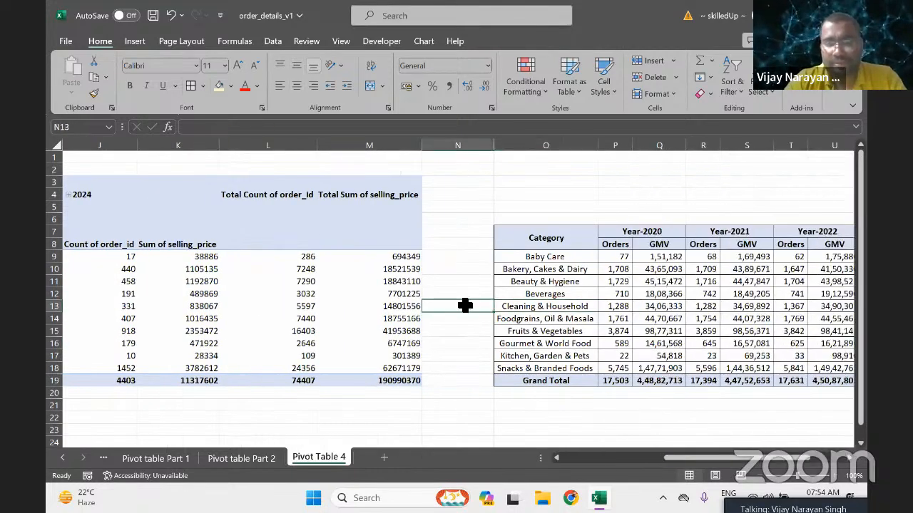
{"action": "left_click", "coordinate": [476, 150]}
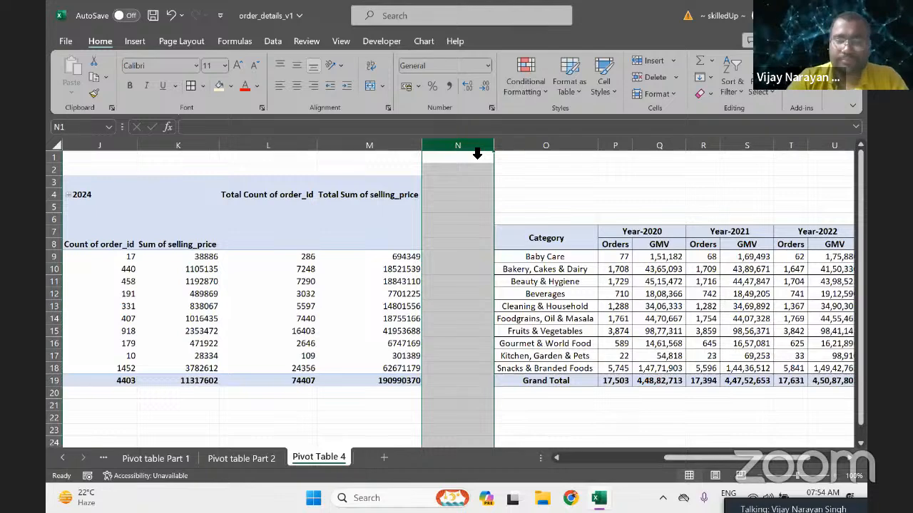
{"action": "key", "text": "ctrl+shift+plus"}
{"action": "key", "text": "ctrl+shift+plus"}
{"action": "key", "text": "ctrl+shift+plus"}
{"action": "key", "text": "ctrl+shift+plus"}
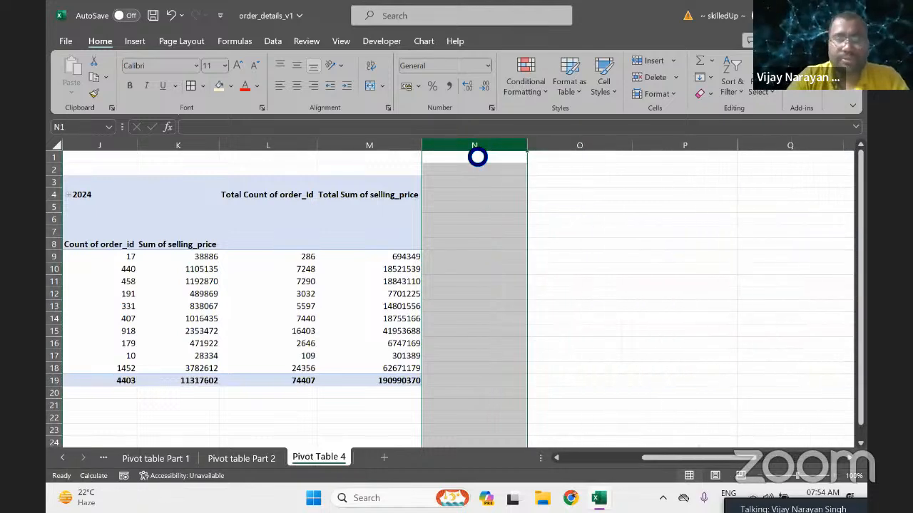
{"action": "key", "text": "Left"}
{"action": "key", "text": "Left"}
{"action": "key", "text": "Down"}
{"action": "key", "text": "Down"}
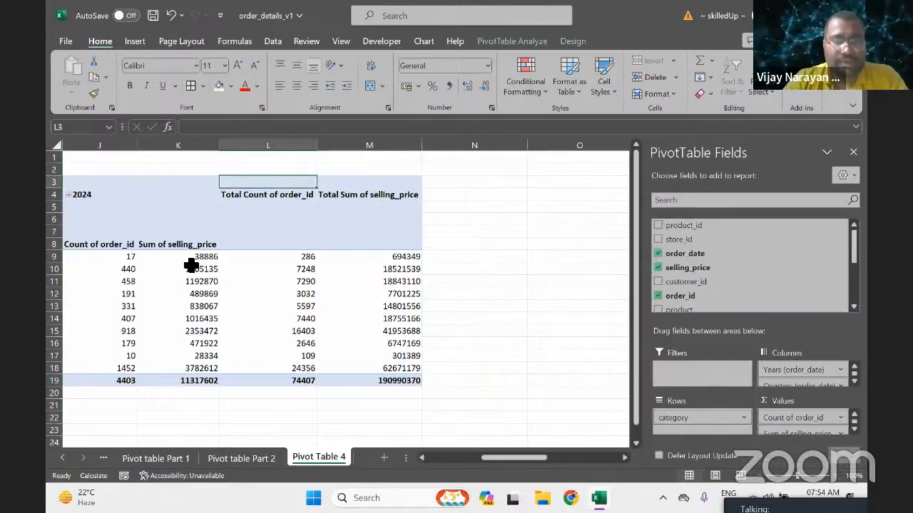
{"action": "right_click", "coordinate": [191, 266]}
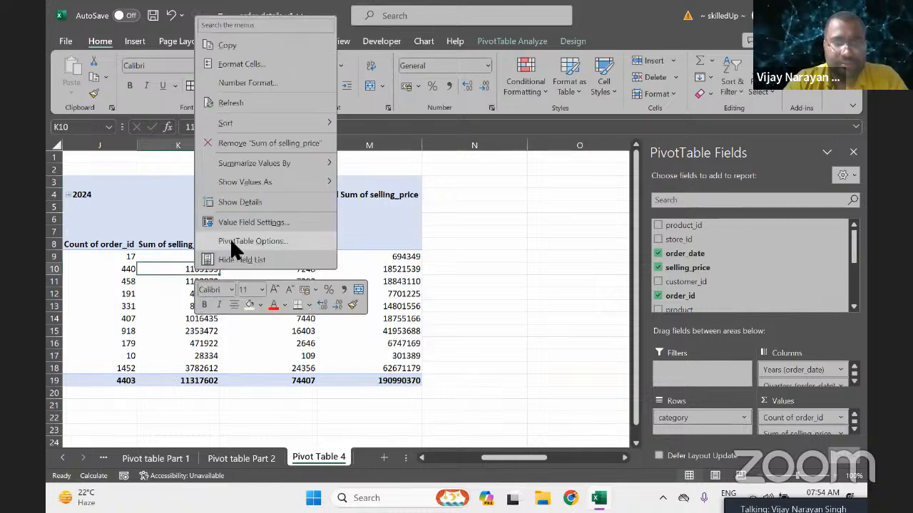
{"action": "left_click", "coordinate": [232, 241]}
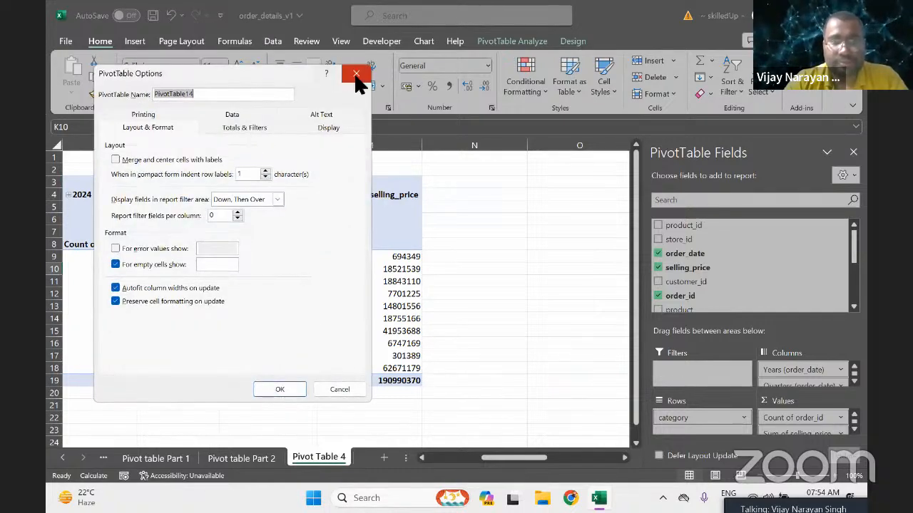
{"action": "left_click", "coordinate": [356, 74]}
{"action": "key", "text": "Up"}
{"action": "key", "text": "Up"}
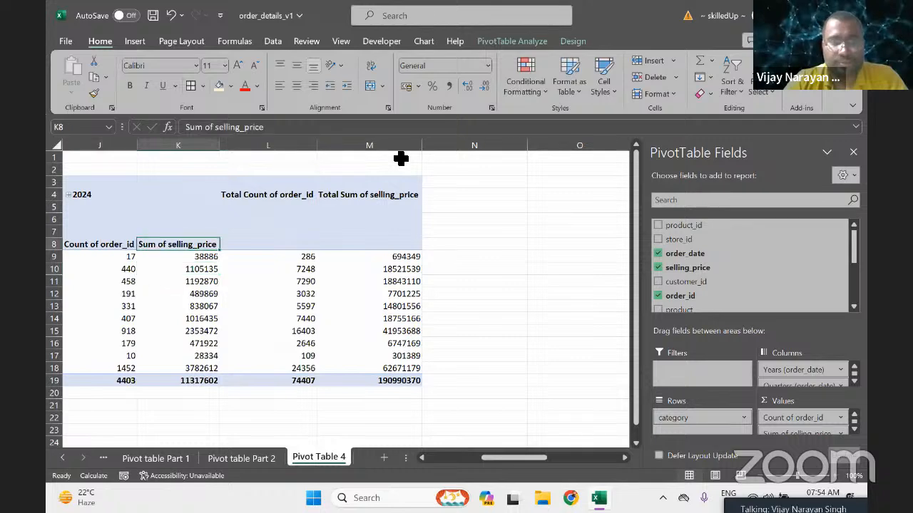
{"action": "right_click", "coordinate": [189, 246]}
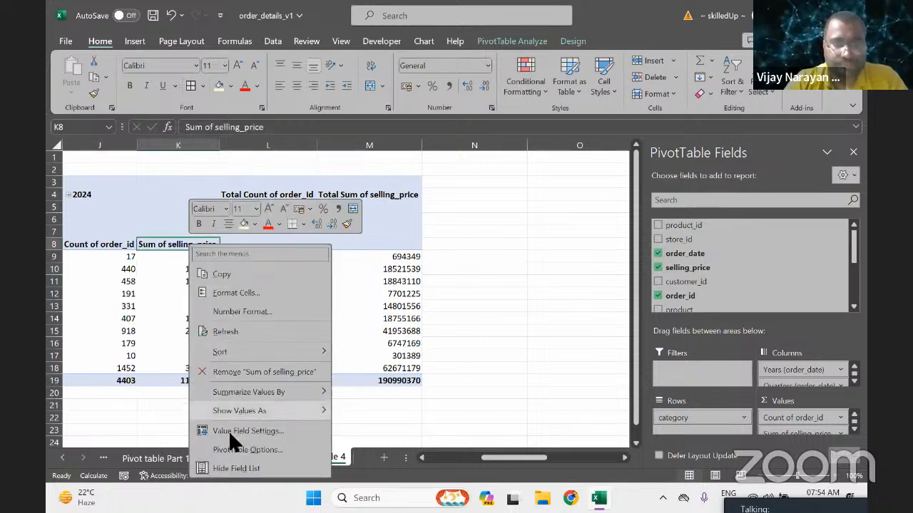
{"action": "left_click", "coordinate": [149, 295]}
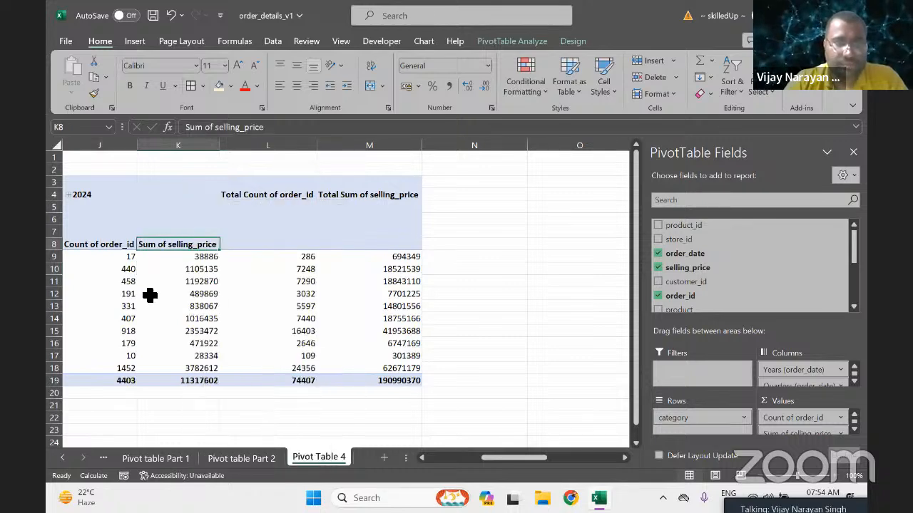
Try to group the pivot table's order dates by Months and Years, leaving out Quarters.
{"action": "left_click", "coordinate": [93, 194]}
{"action": "right_click", "coordinate": [90, 191]}
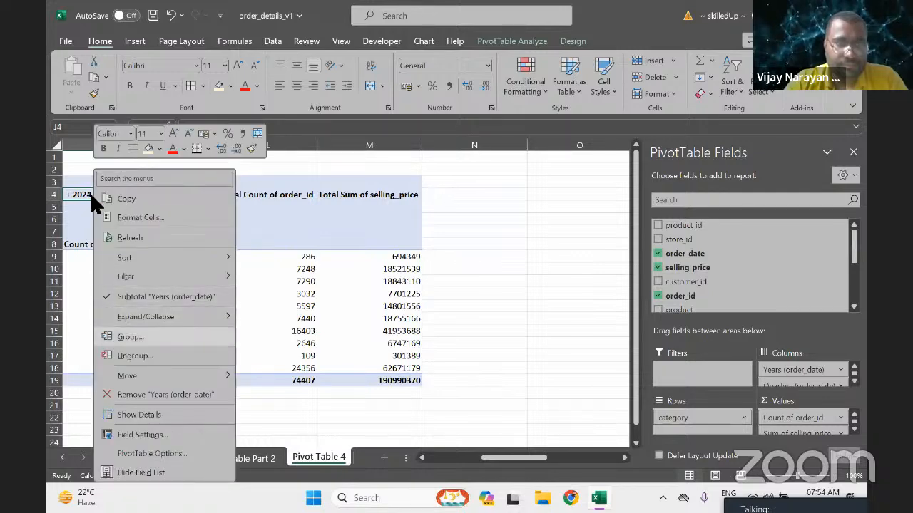
{"action": "left_click", "coordinate": [130, 337]}
{"action": "left_click", "coordinate": [89, 354]}
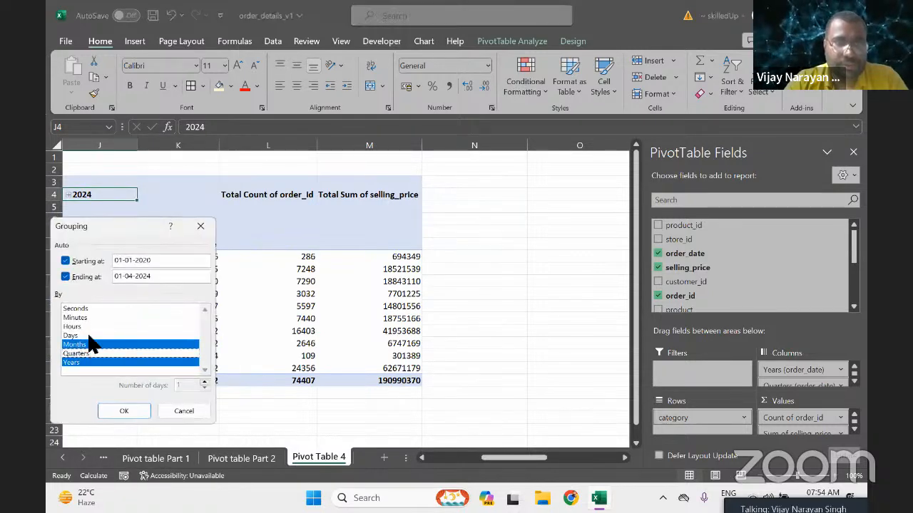
{"action": "left_click", "coordinate": [128, 411]}
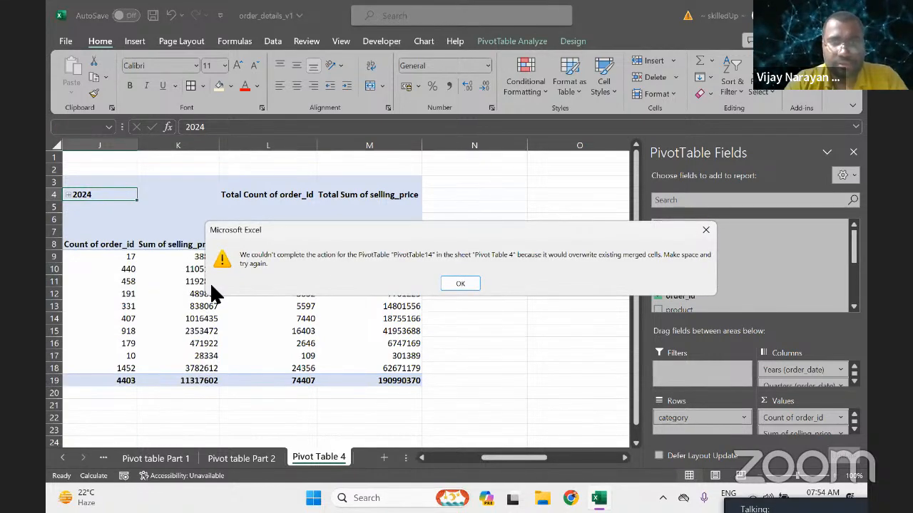
{"action": "left_click", "coordinate": [460, 283]}
Move the whole formatted Category summary table with yearly Orders and GMV below the pivot table, starting at A28.
{"action": "left_click", "coordinate": [566, 267]}
{"action": "key", "text": "ctrl+Right"}
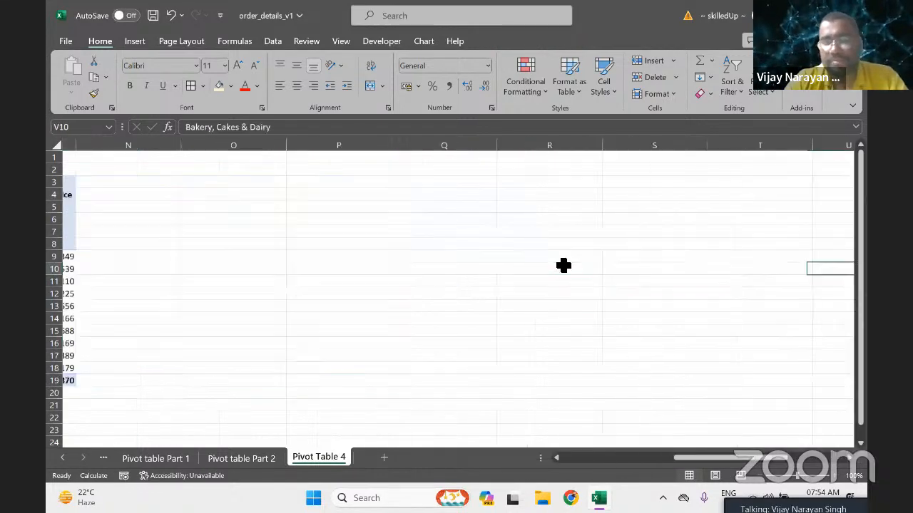
{"action": "key", "text": "ctrl+a"}
{"action": "key", "text": "ctrl+c"}
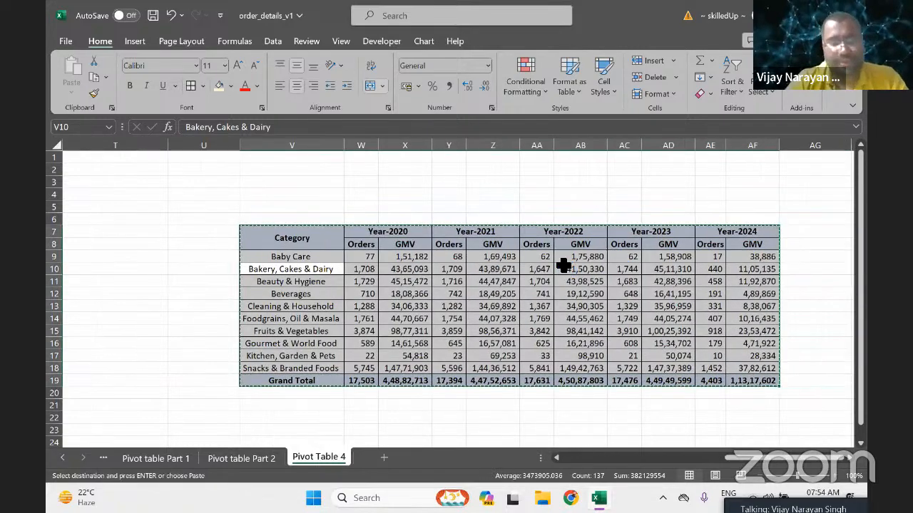
{"action": "key", "text": "Home"}
{"action": "key", "text": "ctrl+Down"}
{"action": "key", "text": "Down"}
{"action": "key", "text": "Down"}
{"action": "key", "text": "Down"}
{"action": "key", "text": "Down"}
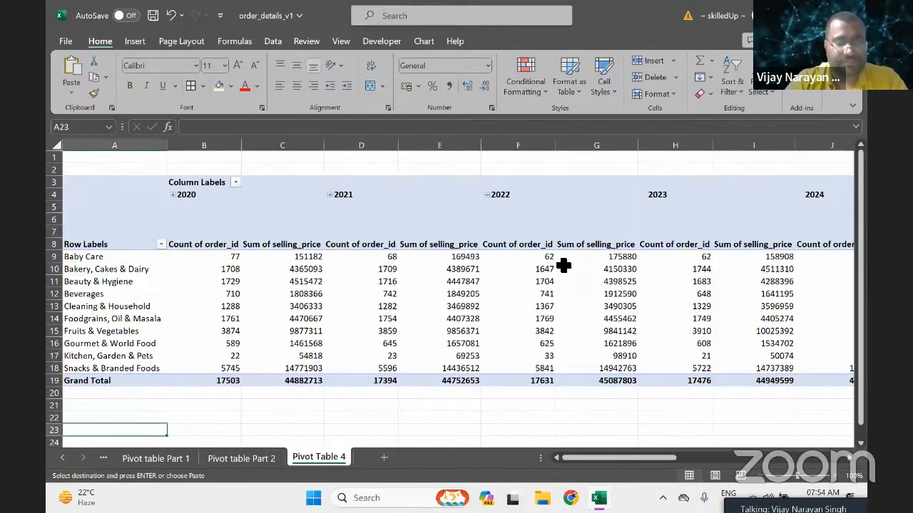
{"action": "key", "text": "Down"}
{"action": "key", "text": "Down"}
{"action": "key", "text": "Down"}
{"action": "key", "text": "Down"}
{"action": "key", "text": "Down"}
{"action": "key", "text": "Return"}
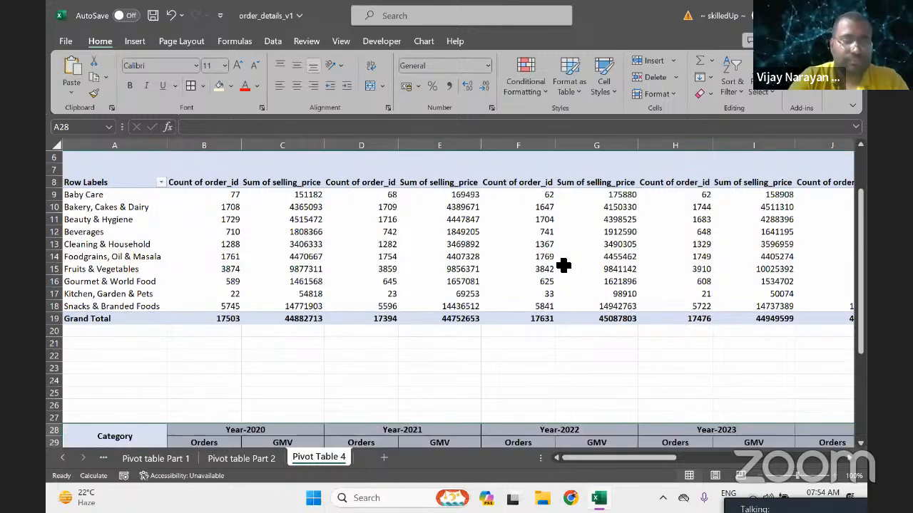
Group the pivot table's order dates by Months and Years, leaving out Quarters.
{"action": "key", "text": "ctrl+Up"}
{"action": "key", "text": "ctrl+Up"}
{"action": "key", "text": "ctrl+shift+Down"}
{"action": "key", "text": "ctrl+shift+Right"}
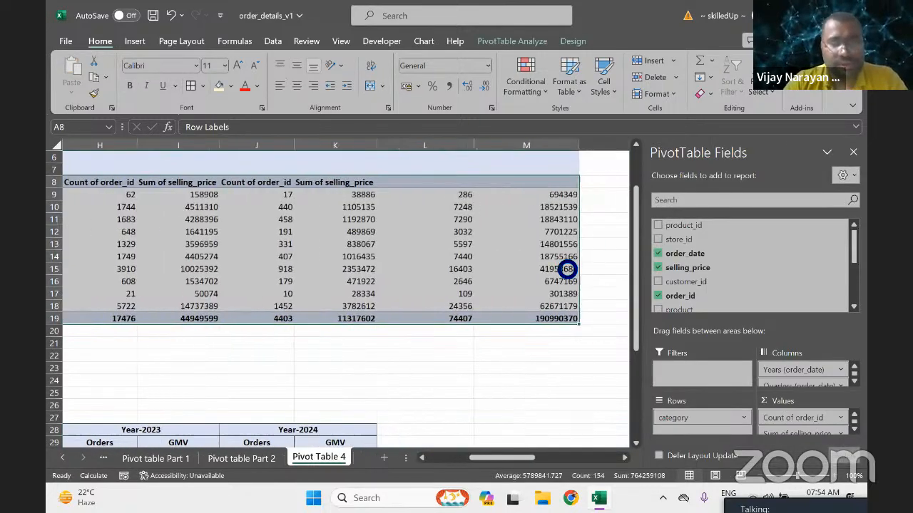
{"action": "left_click", "coordinate": [563, 266]}
{"action": "key", "text": "Left"}
{"action": "key", "text": "Up"}
{"action": "key", "text": "Up"}
{"action": "key", "text": "Up"}
{"action": "key", "text": "Up"}
{"action": "key", "text": "Up"}
{"action": "key", "text": "Up"}
{"action": "key", "text": "Up"}
{"action": "key", "text": "Up"}
{"action": "key", "text": "Up"}
{"action": "key", "text": "Up"}
{"action": "key", "text": "Up"}
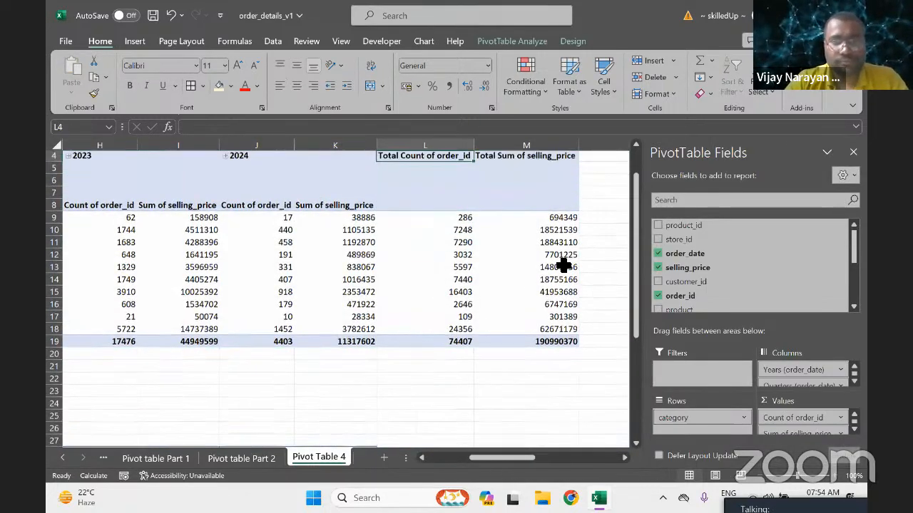
{"action": "key", "text": "Up"}
{"action": "key", "text": "Up"}
{"action": "left_click", "coordinate": [247, 184]}
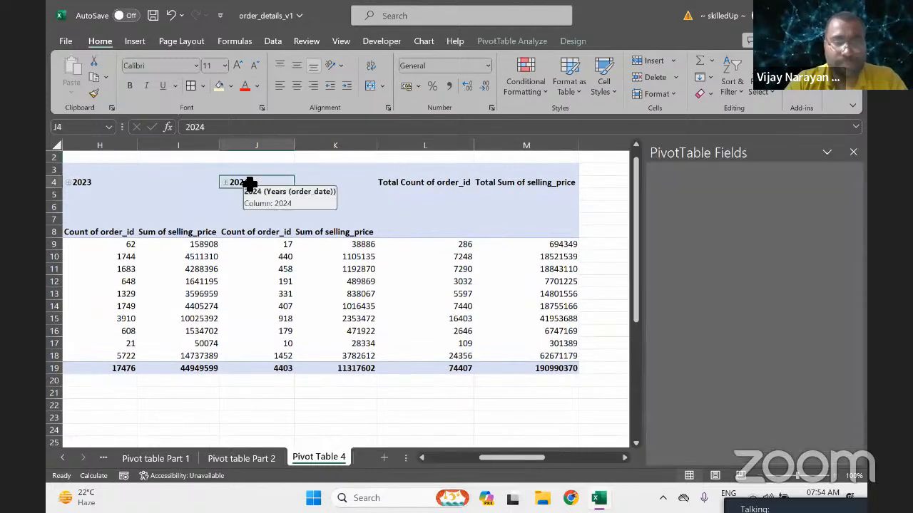
{"action": "right_click", "coordinate": [247, 183]}
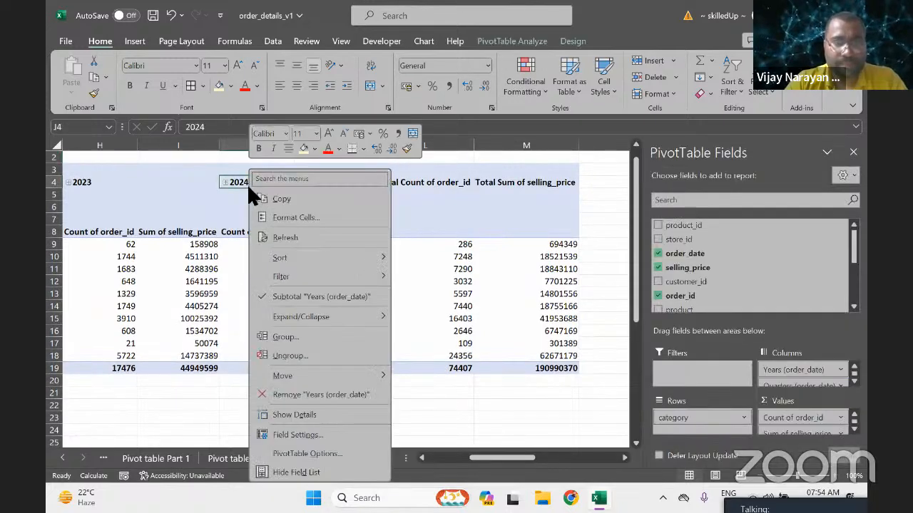
{"action": "left_click", "coordinate": [285, 336]}
{"action": "left_click", "coordinate": [244, 365]}
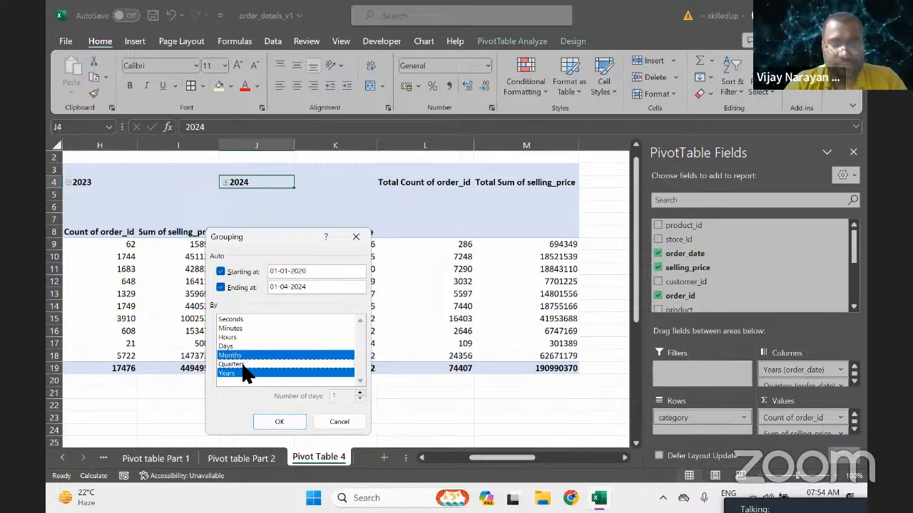
{"action": "left_click", "coordinate": [279, 422]}
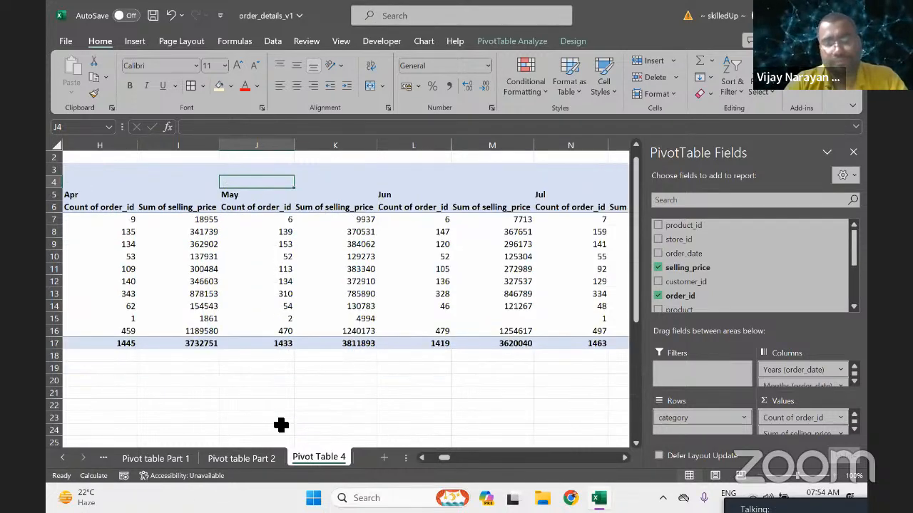
Examine the monthly order counts and selling-price sums per category in the first months of 2020.
{"action": "key", "text": "Down"}
{"action": "key", "text": "Down"}
{"action": "key", "text": "Down"}
{"action": "key", "text": "Down"}
{"action": "key", "text": "Down"}
{"action": "key", "text": "Down"}
{"action": "key", "text": "Down"}
{"action": "key", "text": "Down"}
{"action": "key", "text": "Down"}
{"action": "key", "text": "Home"}
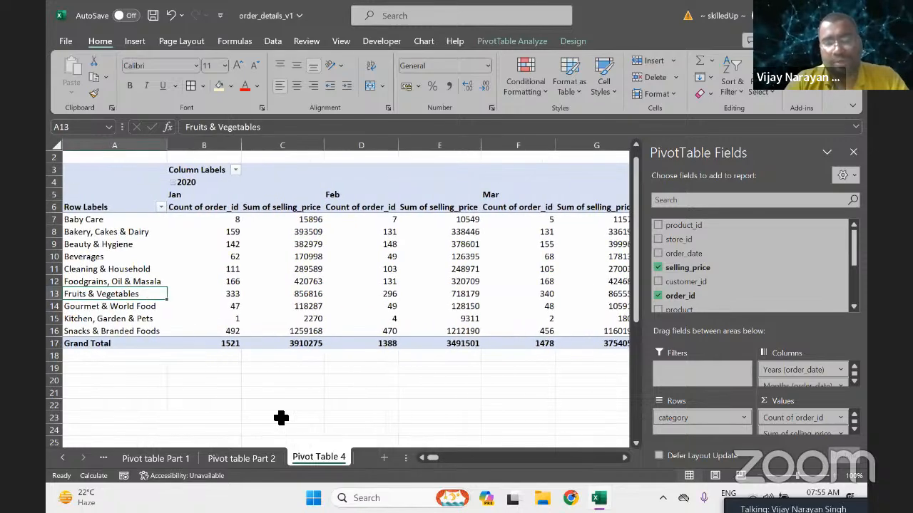
{"action": "key", "text": "Right"}
{"action": "key", "text": "Right"}
{"action": "key", "text": "Up"}
{"action": "key", "text": "Up"}
{"action": "key", "text": "Up"}
{"action": "key", "text": "Up"}
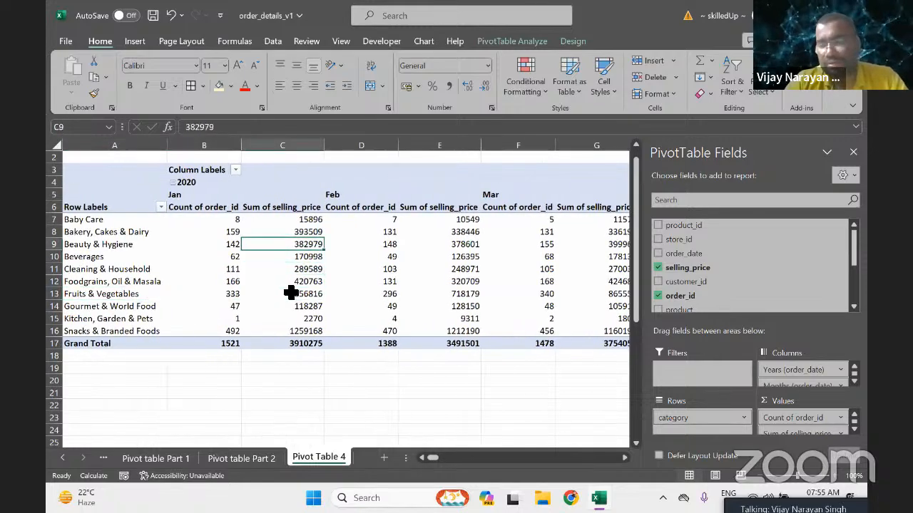
{"action": "key", "text": "Up"}
{"action": "key", "text": "Up"}
{"action": "key", "text": "Up"}
{"action": "key", "text": "Up"}
{"action": "key", "text": "Up"}
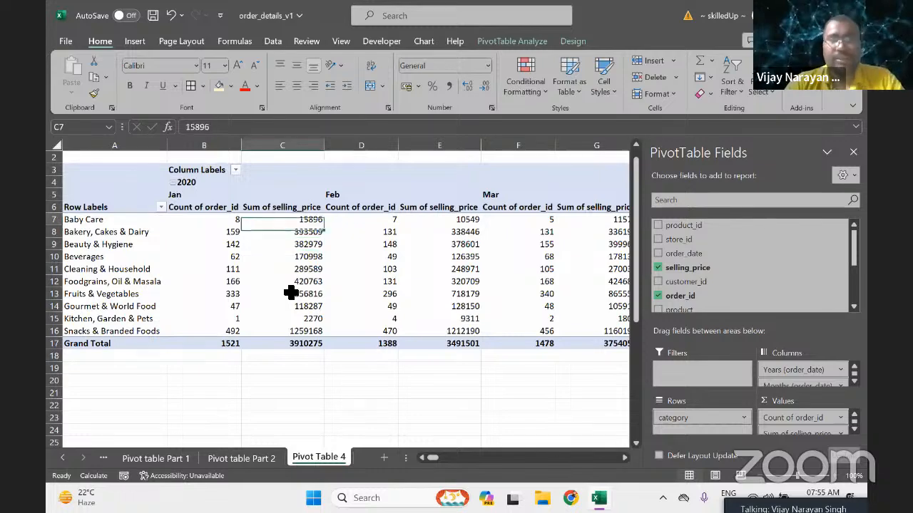
Select the year and month headers from January to September 2020 to review the monthly columns.
{"action": "key", "text": "Left"}
{"action": "key", "text": "shift+Down"}
{"action": "key", "text": "shift+Right"}
{"action": "key", "text": "shift+Right"}
{"action": "key", "text": "shift+Right"}
{"action": "key", "text": "shift+Right"}
{"action": "key", "text": "shift+Right"}
{"action": "key", "text": "shift+Right"}
{"action": "key", "text": "shift+Right"}
{"action": "key", "text": "shift+Right"}
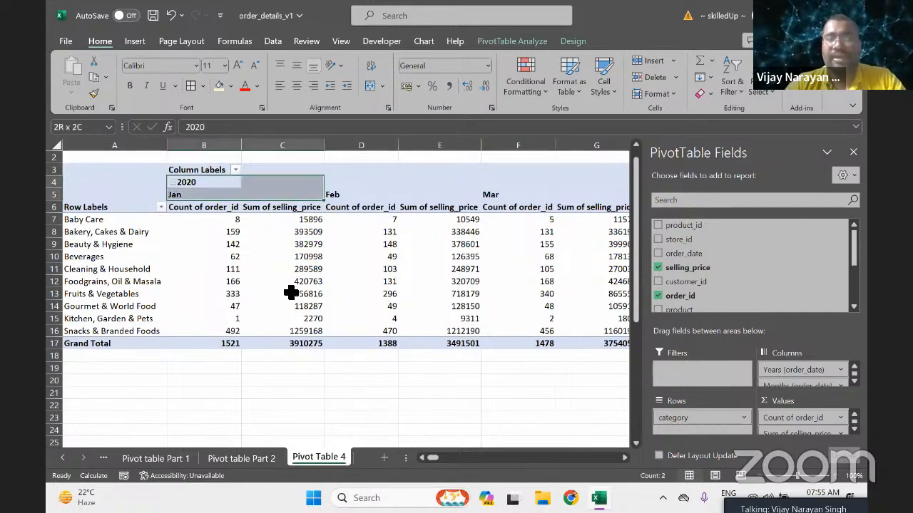
{"action": "key", "text": "shift+Right"}
{"action": "key", "text": "shift+Right"}
{"action": "key", "text": "shift+Right"}
{"action": "key", "text": "shift+Right"}
{"action": "key", "text": "shift+Right"}
{"action": "key", "text": "shift+Right"}
{"action": "key", "text": "shift+Right"}
{"action": "key", "text": "shift+Right"}
{"action": "key", "text": "shift+Right"}
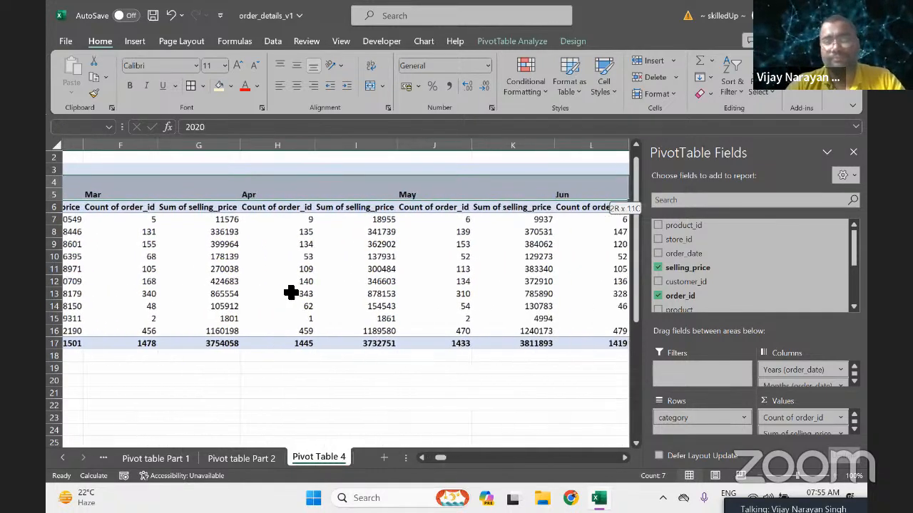
{"action": "key", "text": "shift+Right"}
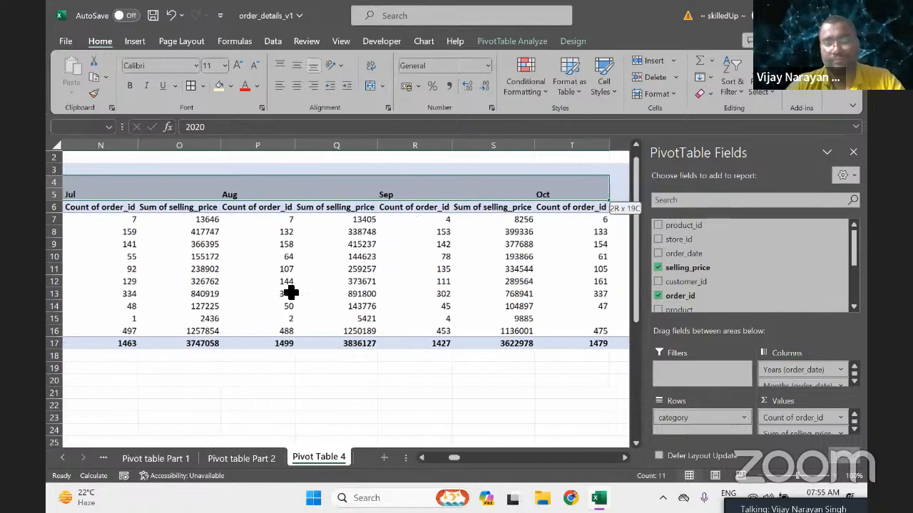
{"action": "key", "text": "shift+Left"}
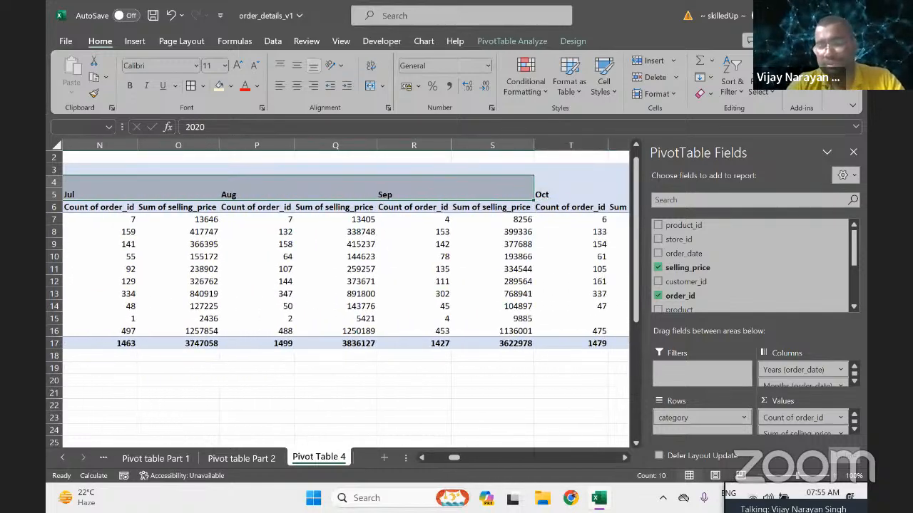
Remove Count of order_id from the pivot table's values, keeping only Sum of selling_price.
{"action": "left_click", "coordinate": [797, 432]}
{"action": "left_click", "coordinate": [803, 431]}
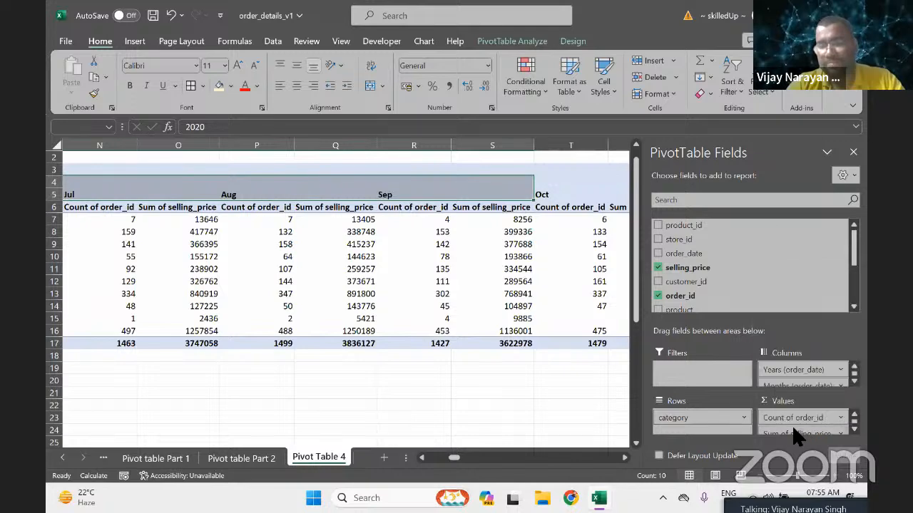
{"action": "scroll", "coordinate": [788, 289], "scroll_direction": "down", "scroll_amount": 1}
{"action": "left_click", "coordinate": [788, 287]}
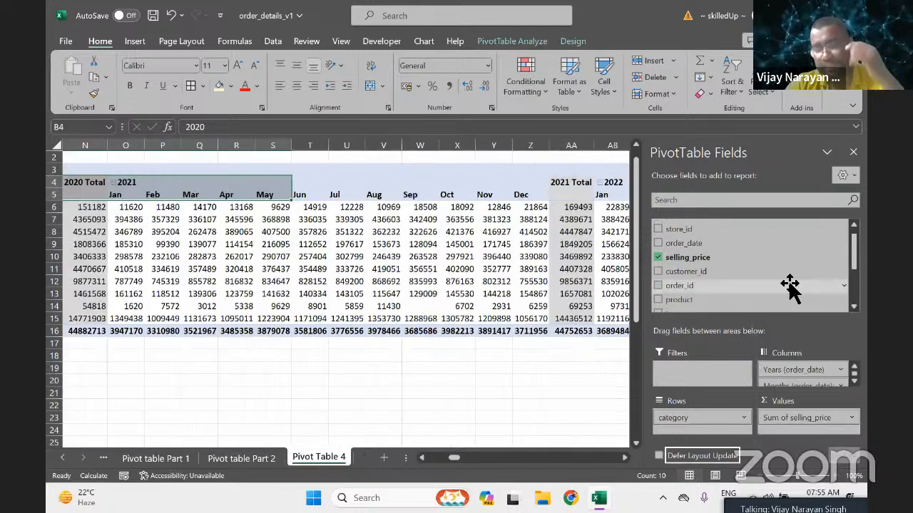
Select the pivot table from its year header row to the grand total, across the 2020 and 2021 months into 2022.
{"action": "left_click", "coordinate": [426, 283]}
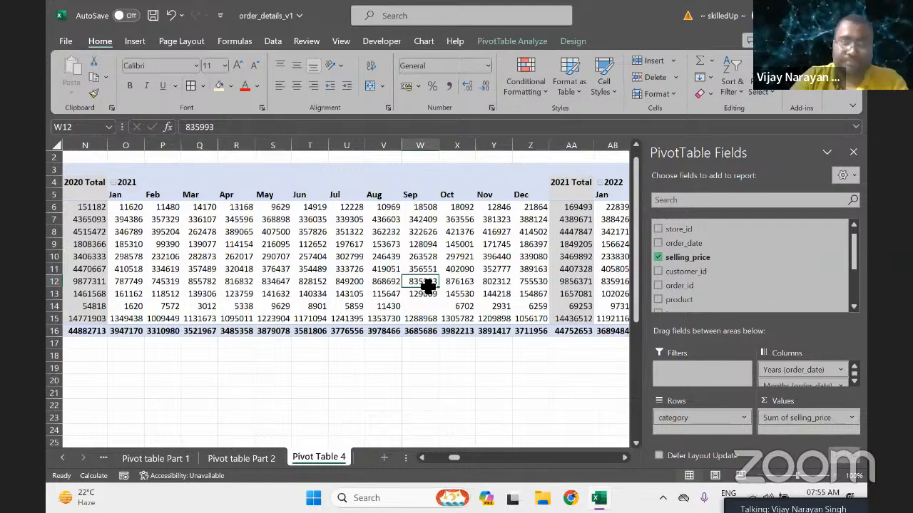
{"action": "key", "text": "ctrl+Left"}
{"action": "key", "text": "ctrl+Up"}
{"action": "key", "text": "Up"}
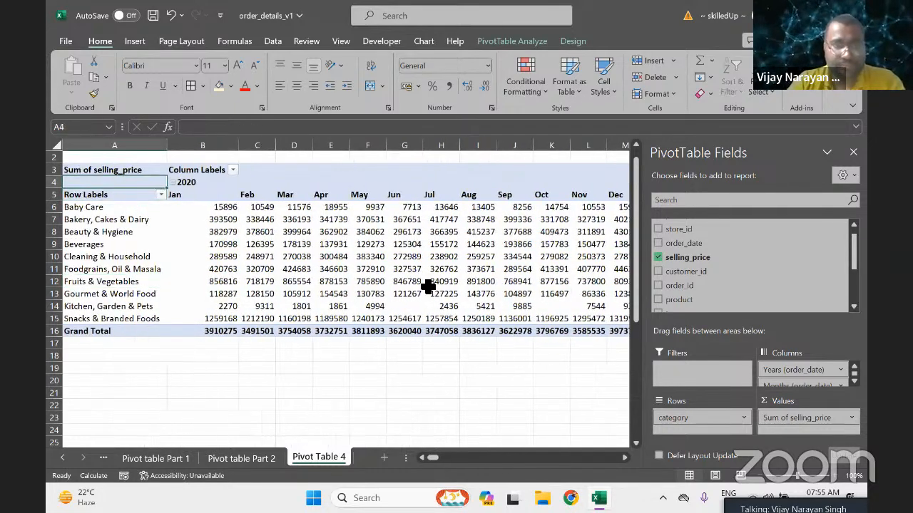
{"action": "key", "text": "ctrl+shift+Down"}
{"action": "key", "text": "ctrl+shift+Down"}
{"action": "key", "text": "shift+Right"}
{"action": "key", "text": "shift+Right"}
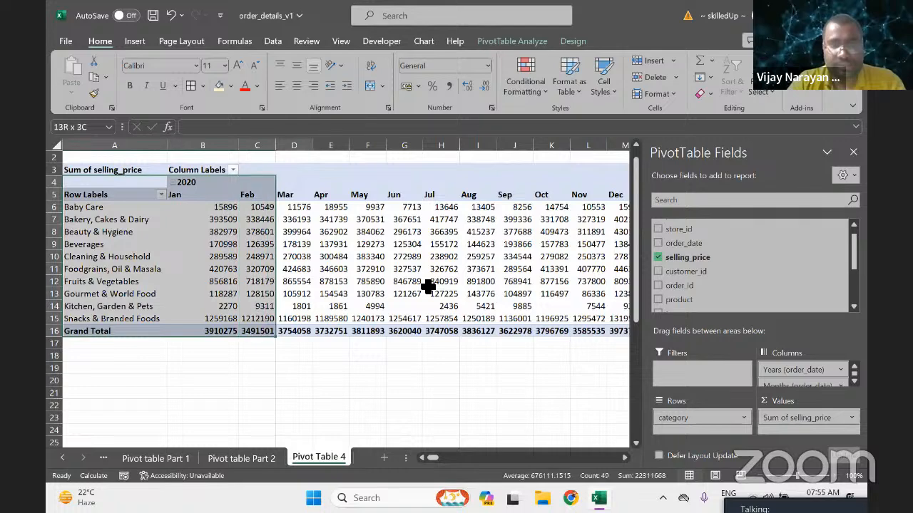
{"action": "key", "text": "shift+Right"}
{"action": "key", "text": "shift+Right"}
{"action": "key", "text": "shift+Right"}
{"action": "key", "text": "shift+Right"}
{"action": "key", "text": "shift+Right"}
{"action": "key", "text": "shift+Right"}
{"action": "key", "text": "shift+Right"}
{"action": "key", "text": "shift+Right"}
{"action": "key", "text": "shift+Right"}
{"action": "key", "text": "shift+Right"}
{"action": "key", "text": "shift+Right"}
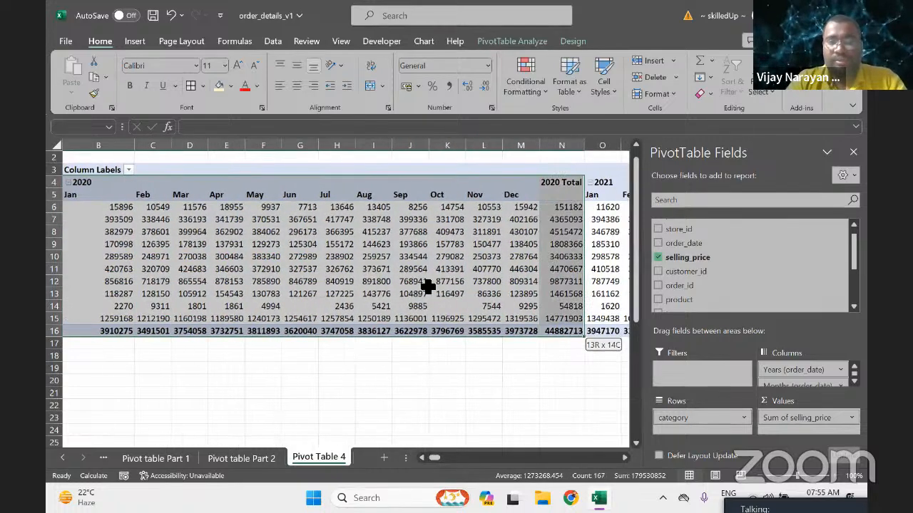
{"action": "key", "text": "shift+Right"}
{"action": "key", "text": "shift+Right"}
{"action": "key", "text": "shift+Right"}
{"action": "key", "text": "shift+Right"}
{"action": "key", "text": "shift+Right"}
{"action": "key", "text": "shift+Right"}
{"action": "key", "text": "shift+Right"}
{"action": "key", "text": "shift+Right"}
{"action": "key", "text": "shift+Right"}
{"action": "key", "text": "shift+Right"}
{"action": "key", "text": "shift+Right"}
{"action": "key", "text": "shift+Right"}
{"action": "key", "text": "shift+Right"}
{"action": "key", "text": "shift+Right"}
{"action": "key", "text": "shift+Right"}
{"action": "key", "text": "shift+Right"}
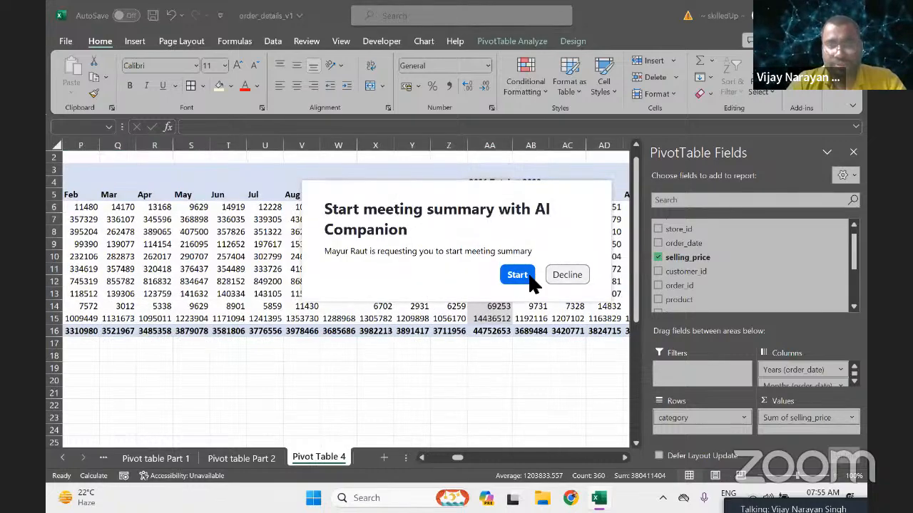
Decline the request to start a meeting summary with AI Companion.
{"action": "left_click", "coordinate": [529, 278]}
{"action": "left_click", "coordinate": [564, 271]}
{"action": "key", "text": "ctrl+Right"}
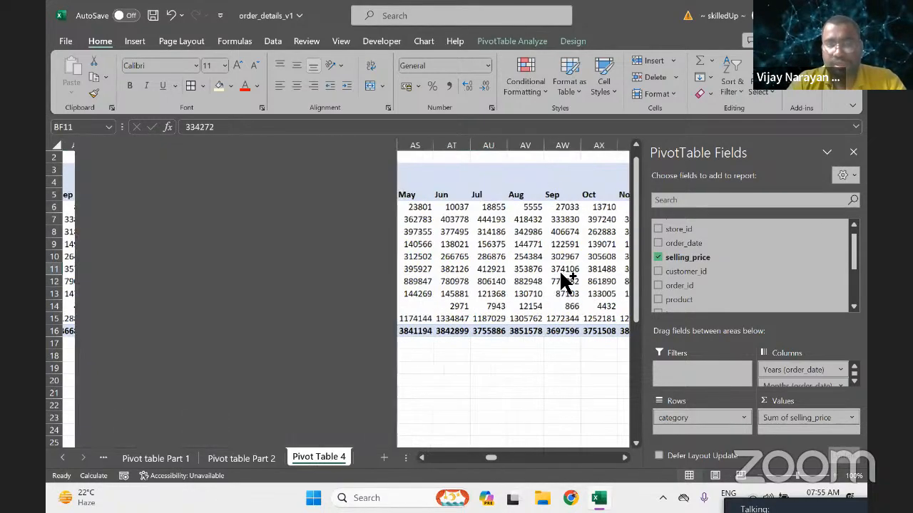
Insert several blank rows between the pivot table and the Category summary table below it.
{"action": "key", "text": "ctrl+Left"}
{"action": "key", "text": "Down"}
{"action": "key", "text": "Down"}
{"action": "key", "text": "Down"}
{"action": "key", "text": "Down"}
{"action": "key", "text": "Down"}
{"action": "key", "text": "Down"}
{"action": "key", "text": "Down"}
{"action": "key", "text": "Down"}
{"action": "key", "text": "Down"}
{"action": "key", "text": "Down"}
{"action": "key", "text": "Down"}
{"action": "key", "text": "Down"}
{"action": "key", "text": "Down"}
{"action": "key", "text": "Down"}
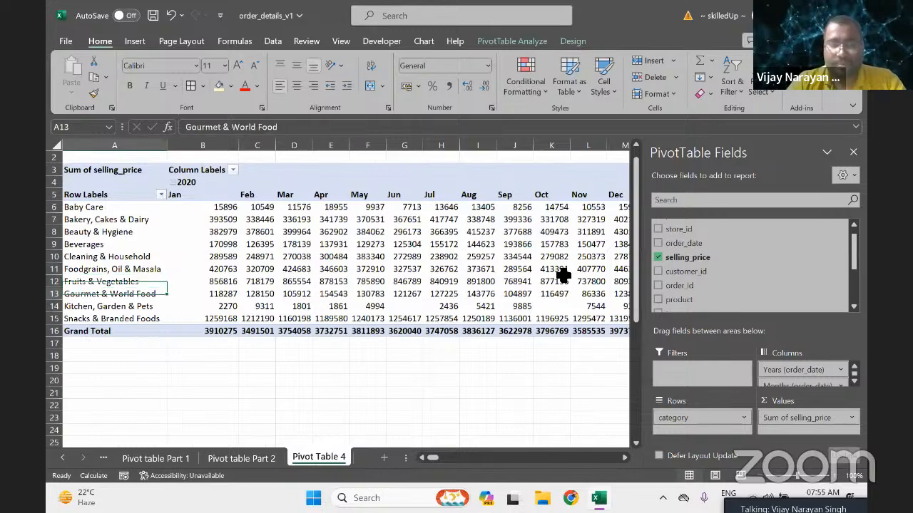
{"action": "key", "text": "Down"}
{"action": "key", "text": "Down"}
{"action": "key", "text": "Down"}
{"action": "key", "text": "Down"}
{"action": "key", "text": "Down"}
{"action": "key", "text": "Down"}
{"action": "key", "text": "Down"}
{"action": "key", "text": "Down"}
{"action": "key", "text": "Up"}
{"action": "key", "text": "Up"}
{"action": "key", "text": "Up"}
{"action": "key", "text": "Up"}
{"action": "key", "text": "Up"}
{"action": "key", "text": "Up"}
{"action": "key", "text": "Up"}
{"action": "key", "text": "Up"}
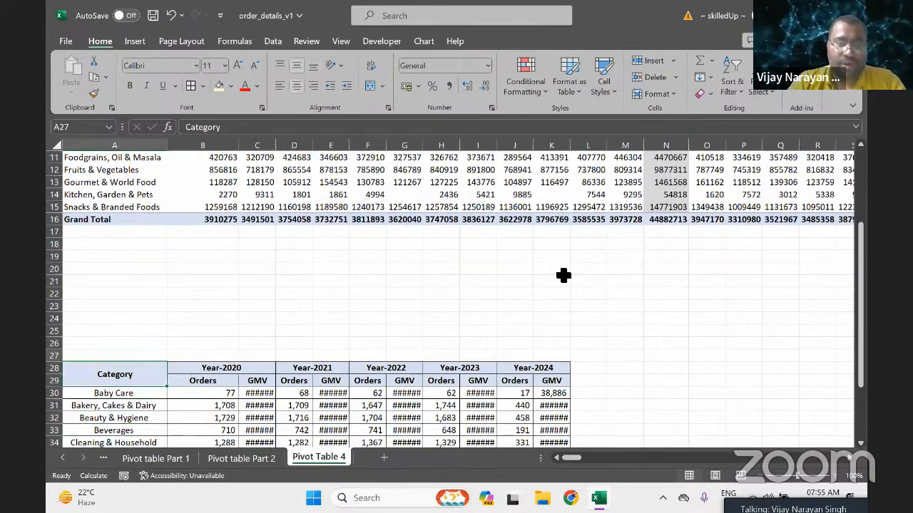
{"action": "key", "text": "shift+space"}
{"action": "key", "text": "ctrl+plus"}
{"action": "key", "text": "ctrl+plus"}
{"action": "key", "text": "ctrl+plus"}
{"action": "key", "text": "ctrl+plus"}
{"action": "key", "text": "ctrl+plus"}
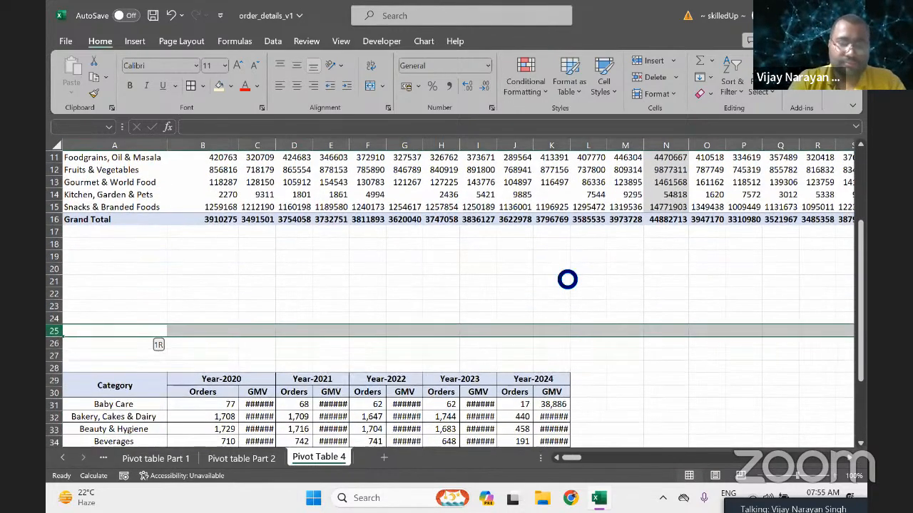
Decline the meeting summary request, and move Years (order_date) above category in the pivot table's rows, allowing overlapped sheet data to be replaced.
{"action": "key", "text": "ctrl+Up"}
{"action": "key", "text": "ctrl+Up"}
{"action": "key", "text": "ctrl+Up"}
{"action": "key", "text": "ctrl+Up"}
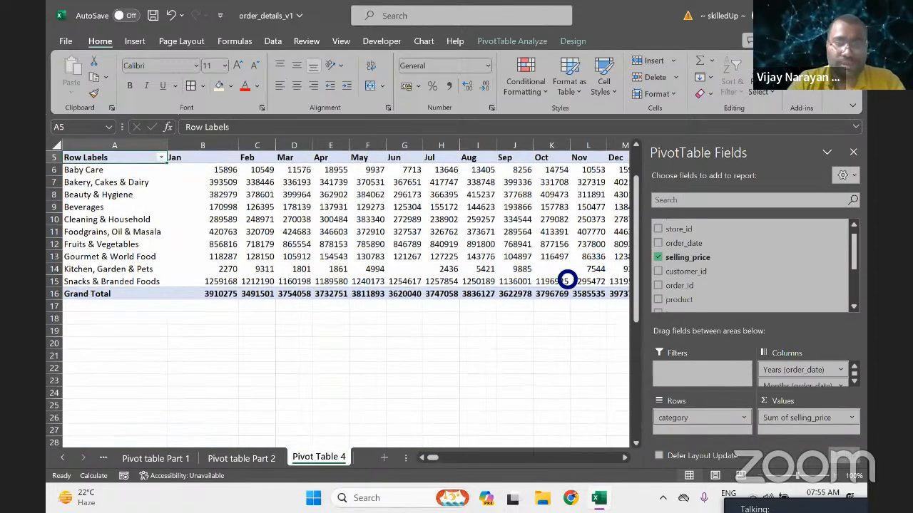
{"action": "key", "text": "Down"}
{"action": "key", "text": "Down"}
{"action": "key", "text": "Down"}
{"action": "key", "text": "Down"}
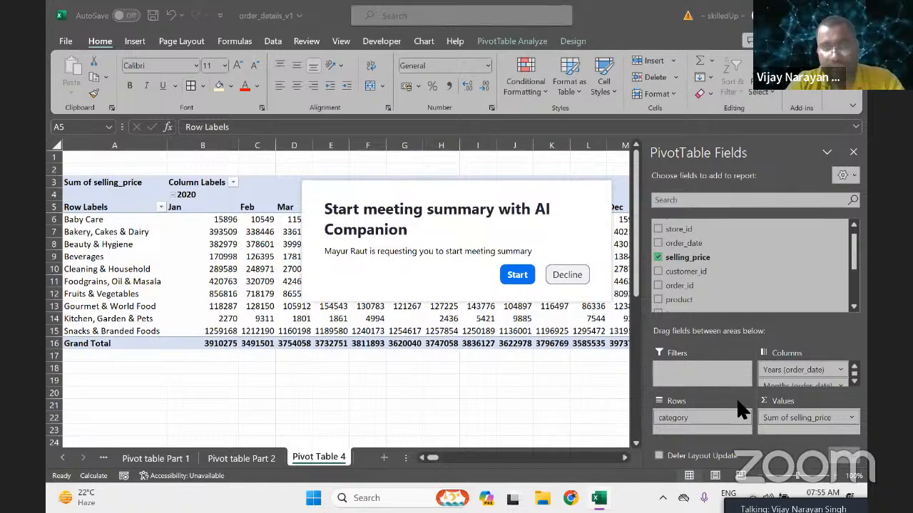
{"action": "left_click", "coordinate": [565, 274]}
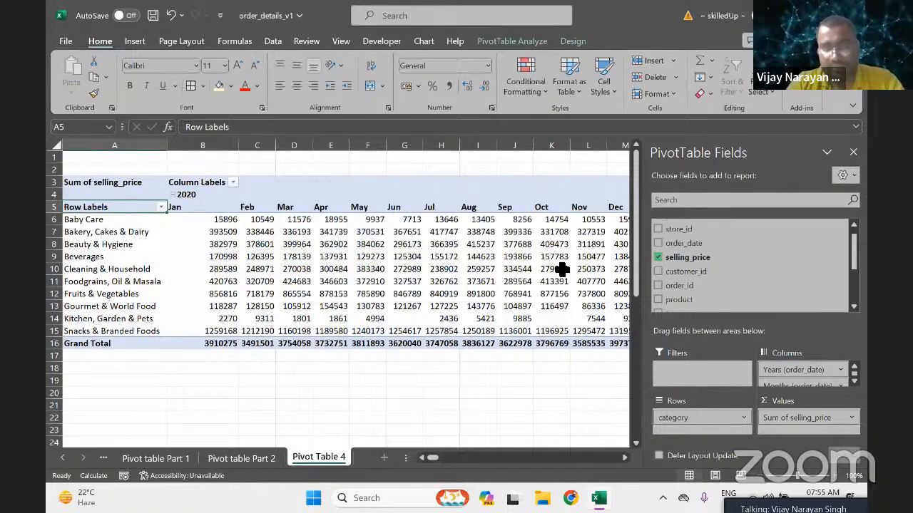
{"action": "left_click_drag", "start_coordinate": [774, 368], "coordinate": [697, 405]}
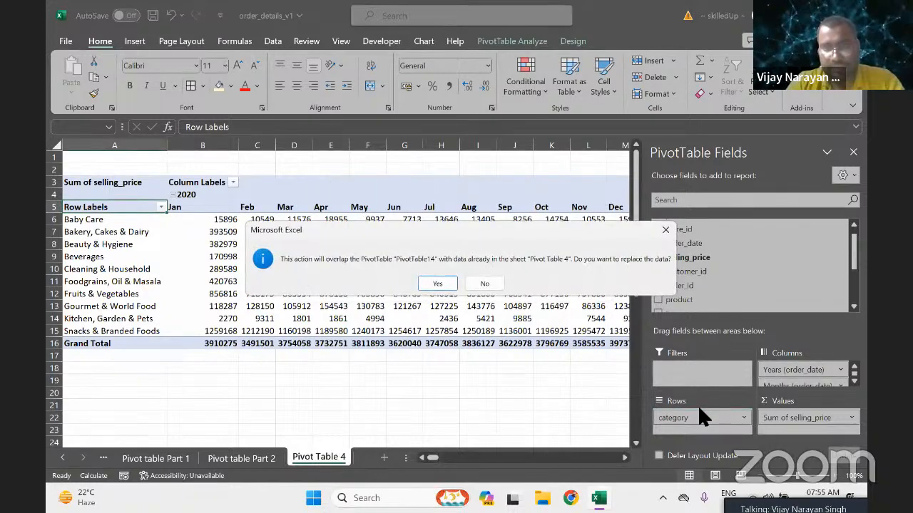
{"action": "left_click", "coordinate": [436, 284]}
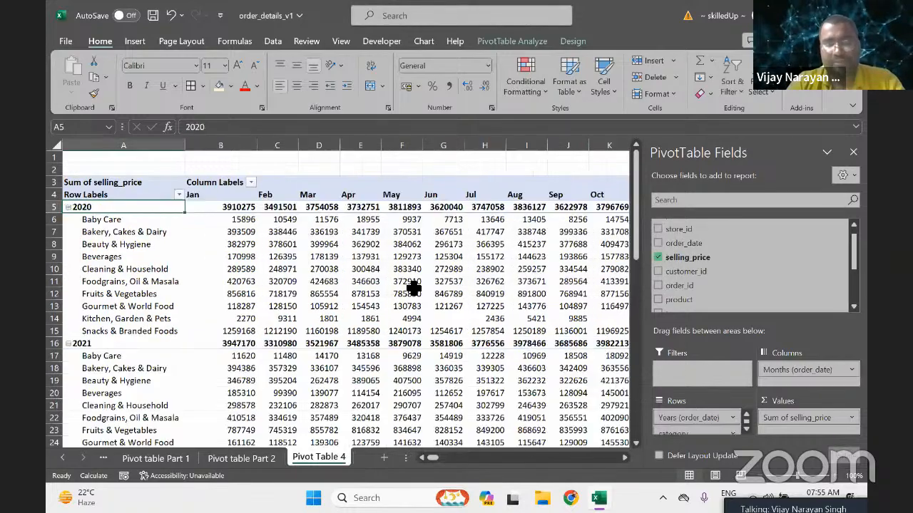
Examine the year-by-year category blocks of monthly selling prices down to 2024.
{"action": "left_click", "coordinate": [368, 308]}
{"action": "key", "text": "ctrl+Down"}
{"action": "key", "text": "Down"}
{"action": "key", "text": "Down"}
{"action": "key", "text": "Down"}
{"action": "key", "text": "Down"}
{"action": "key", "text": "Down"}
{"action": "key", "text": "Down"}
{"action": "key", "text": "Down"}
{"action": "key", "text": "Down"}
{"action": "key", "text": "Down"}
{"action": "key", "text": "Down"}
{"action": "key", "text": "Down"}
{"action": "key", "text": "Down"}
{"action": "key", "text": "Down"}
{"action": "key", "text": "Down"}
{"action": "key", "text": "Down"}
{"action": "key", "text": "Down"}
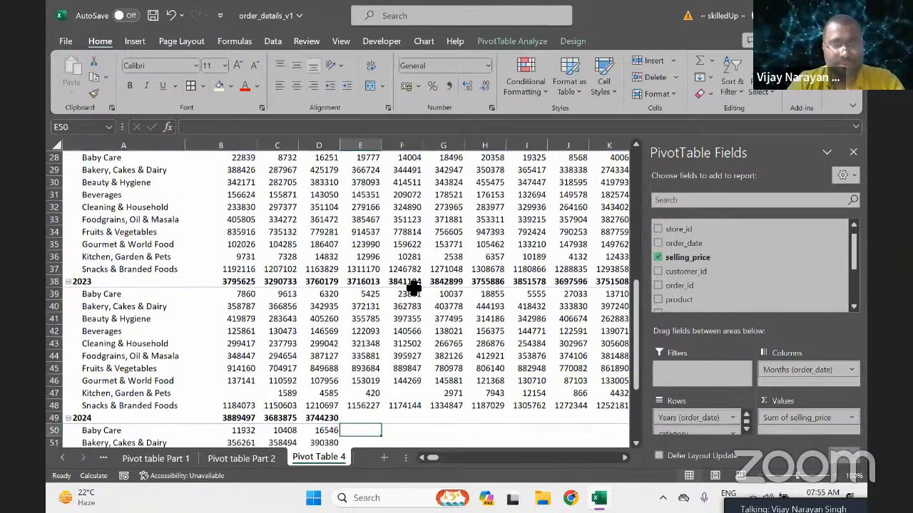
Undo moving the Years field to the pivot table's rows, and decline the meeting summary request.
{"action": "key", "text": "ctrl+z"}
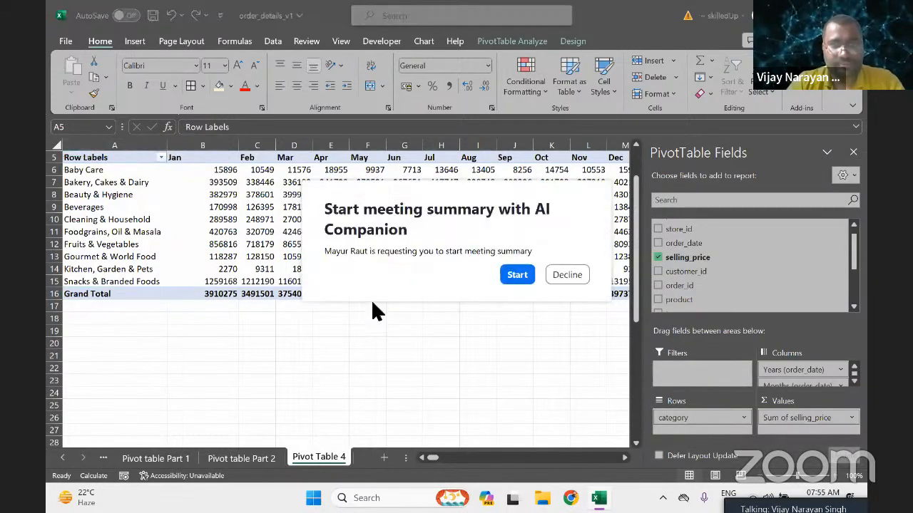
{"action": "left_click", "coordinate": [563, 274]}
{"action": "key", "text": "ctrl+Up"}
{"action": "key", "text": "ctrl+Up"}
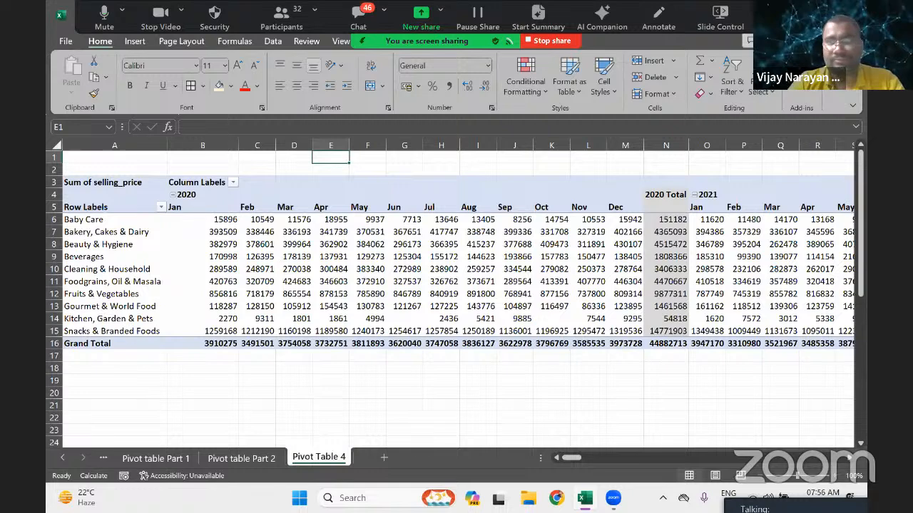
Hide the floating meeting controls covering the top of the worksheet.
{"action": "left_click", "coordinate": [773, 17]}
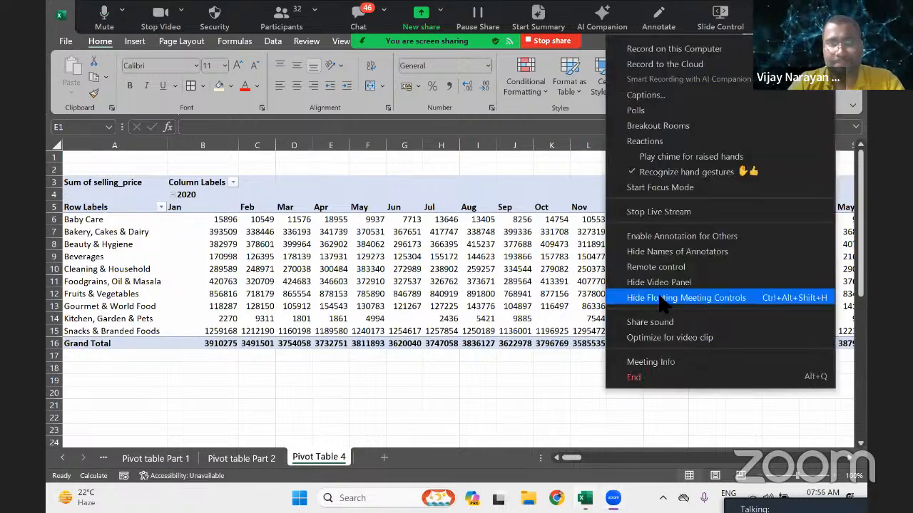
{"action": "left_click", "coordinate": [657, 297]}
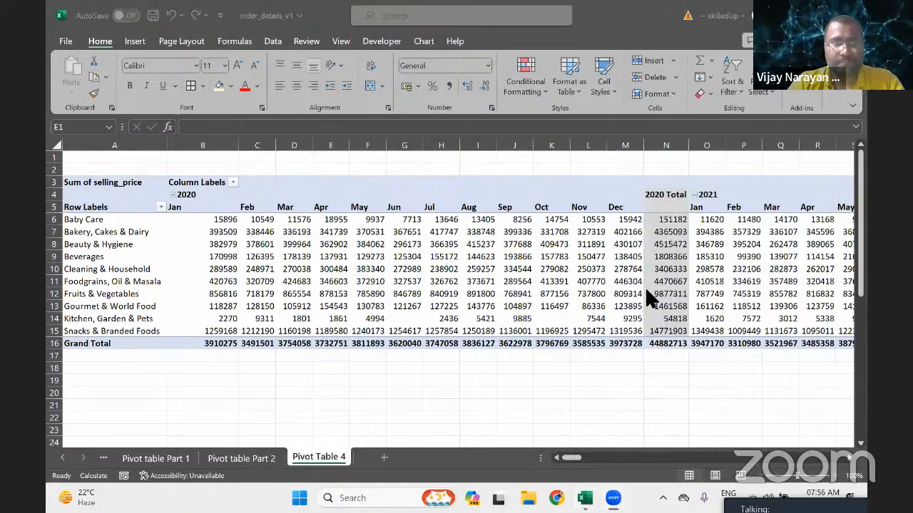
Insert a large block of blank rows at row 2, above the selling-price pivot table.
{"action": "left_click", "coordinate": [60, 171]}
{"action": "key", "text": "ctrl+shift+plus"}
{"action": "key", "text": "ctrl+shift+plus"}
{"action": "key", "text": "ctrl+shift+plus"}
{"action": "key", "text": "ctrl+shift+plus"}
{"action": "key", "text": "ctrl+shift+plus"}
{"action": "key", "text": "ctrl+shift+plus"}
{"action": "key", "text": "ctrl+shift+plus"}
{"action": "key", "text": "ctrl+shift+plus"}
{"action": "key", "text": "ctrl+shift+plus"}
{"action": "key", "text": "ctrl+shift+plus"}
{"action": "key", "text": "ctrl+shift+plus"}
{"action": "key", "text": "ctrl+shift+plus"}
{"action": "key", "text": "ctrl+shift+plus"}
{"action": "key", "text": "ctrl+shift+plus"}
{"action": "key", "text": "ctrl+shift+plus"}
{"action": "key", "text": "ctrl+shift+plus"}
{"action": "key", "text": "ctrl+shift+plus"}
{"action": "key", "text": "ctrl+shift+plus"}
{"action": "key", "text": "ctrl+shift+plus"}
{"action": "key", "text": "ctrl+shift+plus"}
{"action": "key", "text": "ctrl+shift+plus"}
{"action": "key", "text": "ctrl+shift+plus"}
{"action": "key", "text": "ctrl+shift+plus"}
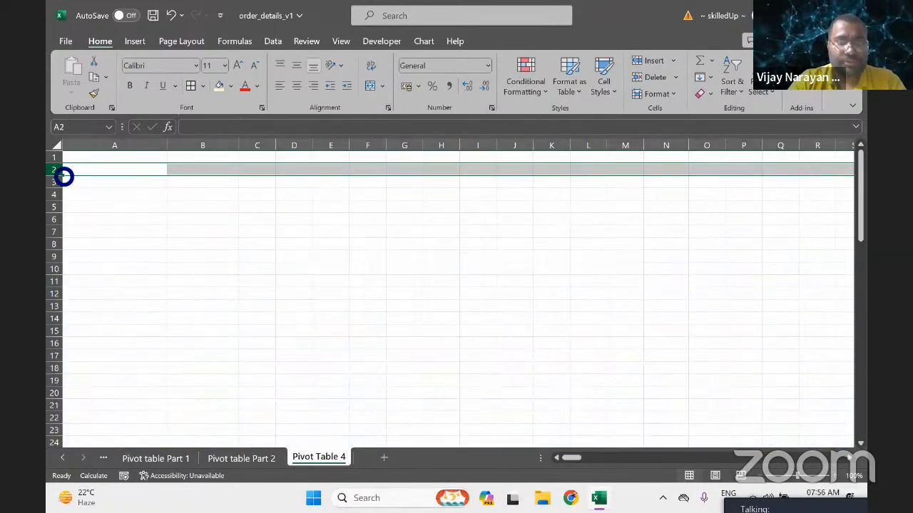
Check how far down the pivot table has shifted, and undo the last row insertion.
{"action": "key", "text": "ctrl+Home"}
{"action": "key", "text": "ctrl+Down"}
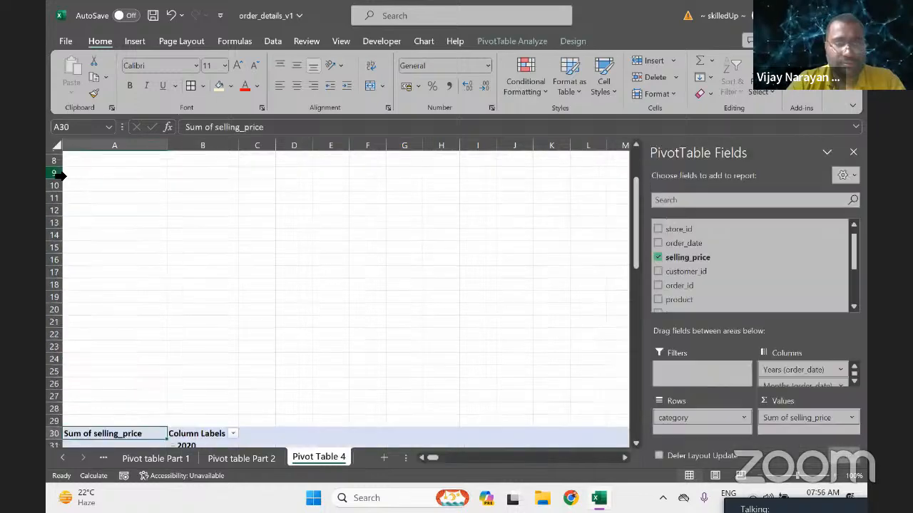
{"action": "key", "text": "ctrl+Down"}
{"action": "key", "text": "ctrl+Up"}
{"action": "key", "text": "ctrl+z"}
{"action": "key", "text": "ctrl+Up"}
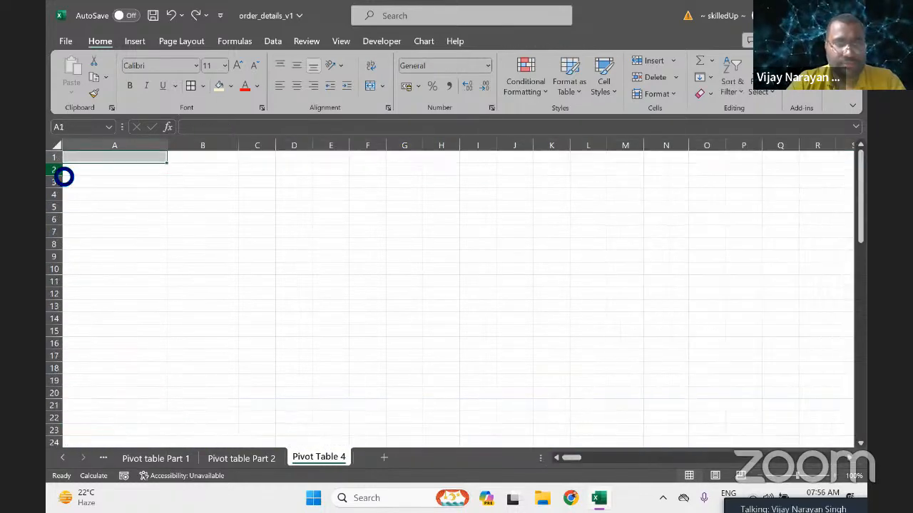
{"action": "key", "text": "ctrl+Down"}
{"action": "key", "text": "ctrl+Up"}
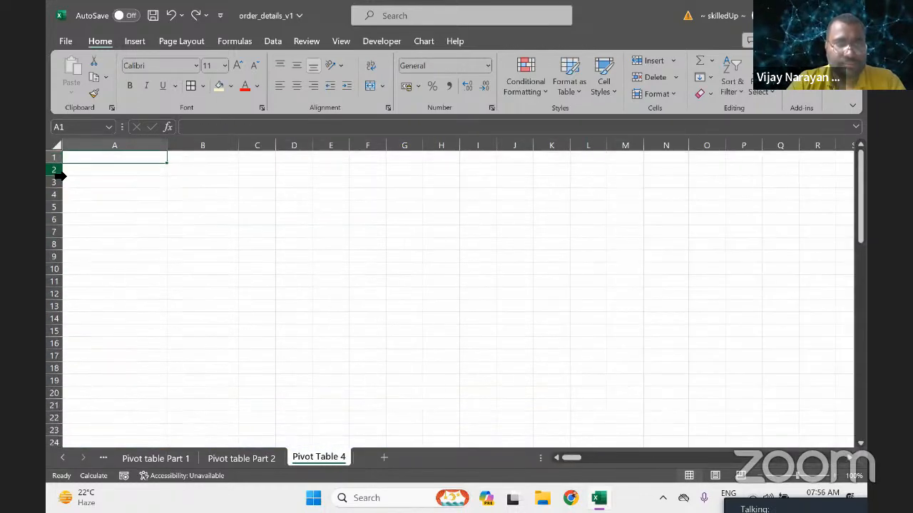
Delete the surplus blank rows 2 to 24 so that the pivot table starts in row 6.
{"action": "key", "text": "Down"}
{"action": "key", "text": "shift+space"}
{"action": "key", "text": "shift+Down"}
{"action": "key", "text": "ctrl+shift+Down"}
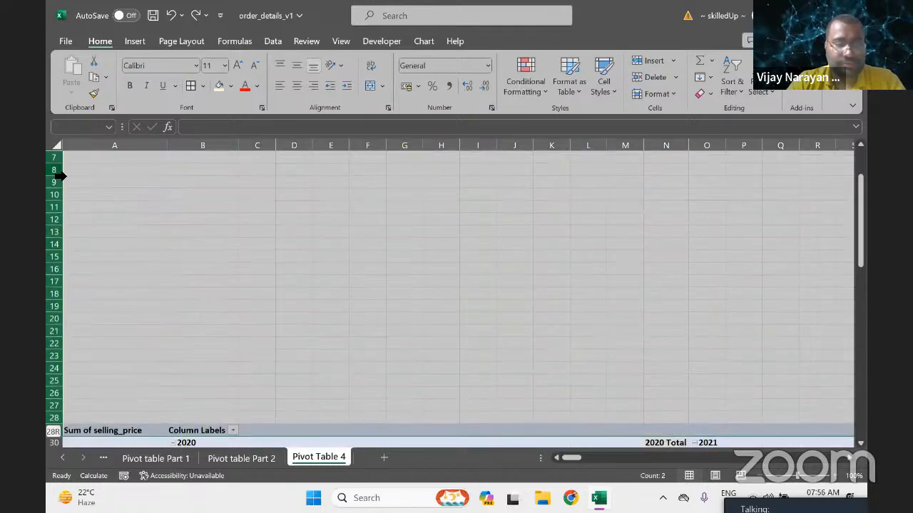
{"action": "key", "text": "shift+Up"}
{"action": "key", "text": "shift+Up"}
{"action": "key", "text": "shift+Up"}
{"action": "key", "text": "shift+Up"}
{"action": "key", "text": "shift+Up"}
{"action": "key", "text": "ctrl+minus"}
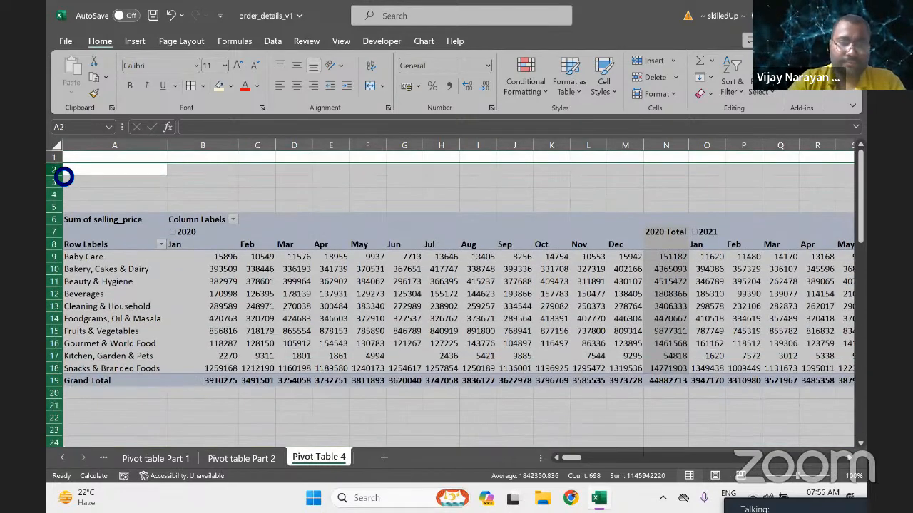
Decline the meeting summary request, and select cell D20 just below the pivot table's grand total row.
{"action": "key", "text": "ctrl+Down"}
{"action": "key", "text": "ctrl+Down"}
{"action": "key", "text": "ctrl+Down"}
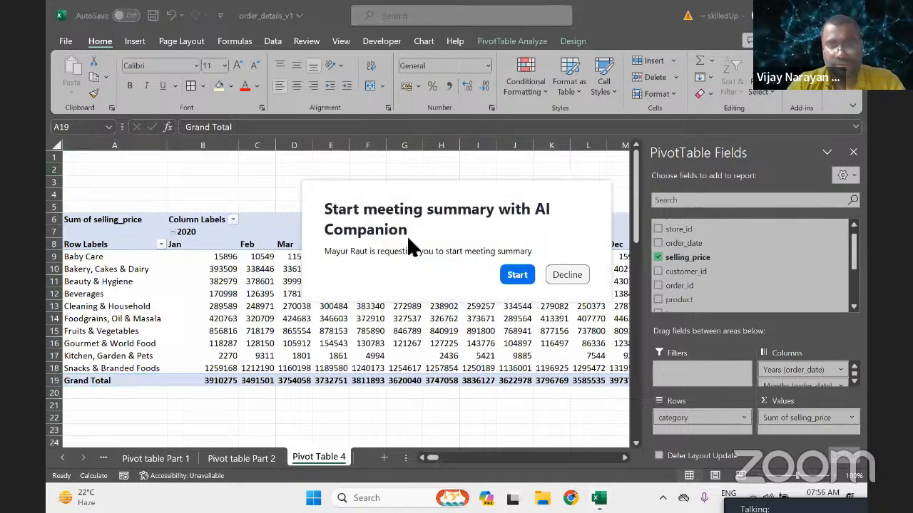
{"action": "left_click", "coordinate": [572, 275]}
{"action": "key", "text": "Down"}
{"action": "key", "text": "Right"}
{"action": "key", "text": "Right"}
{"action": "key", "text": "Right"}
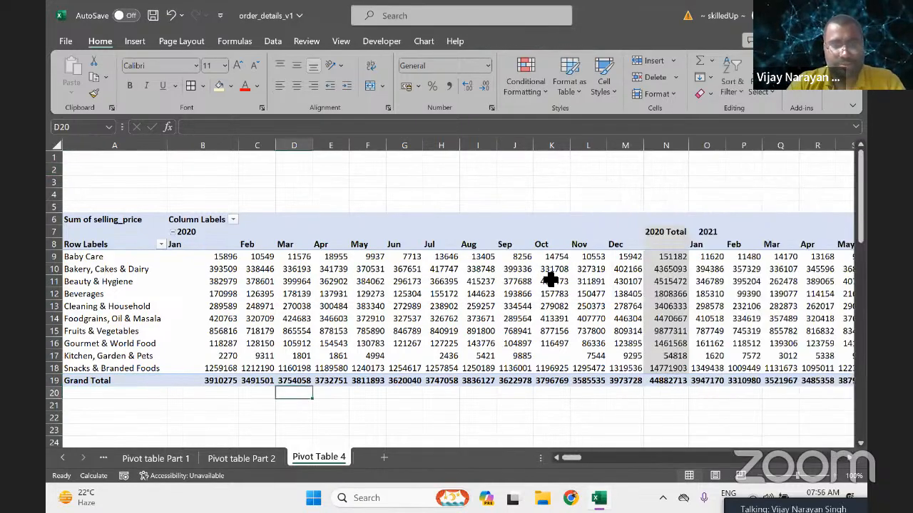
Insert extra blank rows at row 31, between the selling-price pivot table and the Category table below it.
{"action": "key", "text": "ctrl+Down"}
{"action": "key", "text": "Up"}
{"action": "key", "text": "Up"}
{"action": "key", "text": "Up"}
{"action": "key", "text": "Up"}
{"action": "key", "text": "Up"}
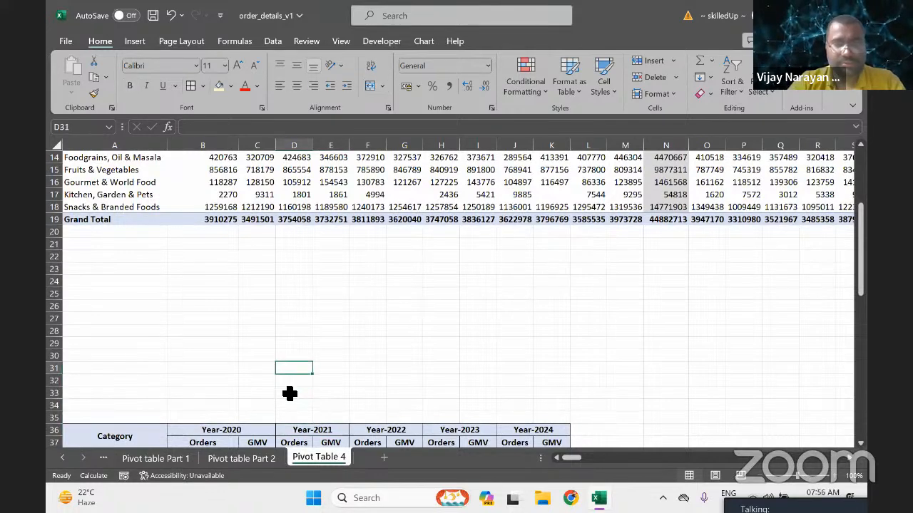
{"action": "key", "text": "shift+space"}
{"action": "key", "text": "ctrl+shift+plus"}
{"action": "key", "text": "ctrl+shift+plus"}
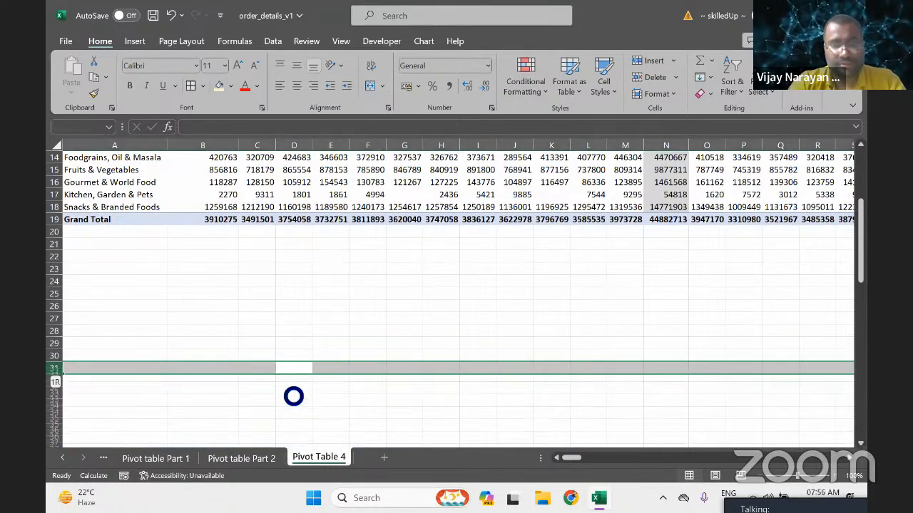
Try to move the Years (order_date) field from the columns to the rows above category, replacing the overlapped sheet data.
{"action": "key", "text": "ctrl+Up"}
{"action": "key", "text": "ctrl+Up"}
{"action": "key", "text": "ctrl+Up"}
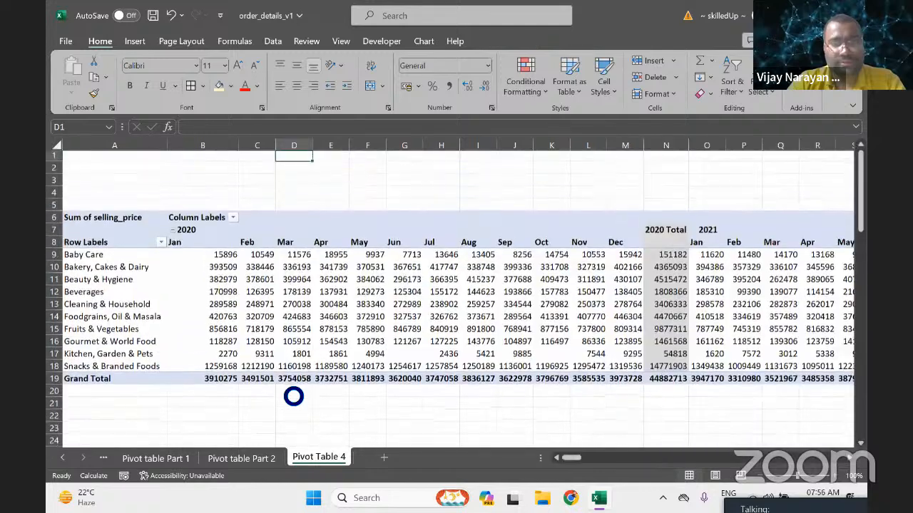
{"action": "key", "text": "ctrl+Down"}
{"action": "key", "text": "ctrl+Down"}
{"action": "key", "text": "ctrl+Up"}
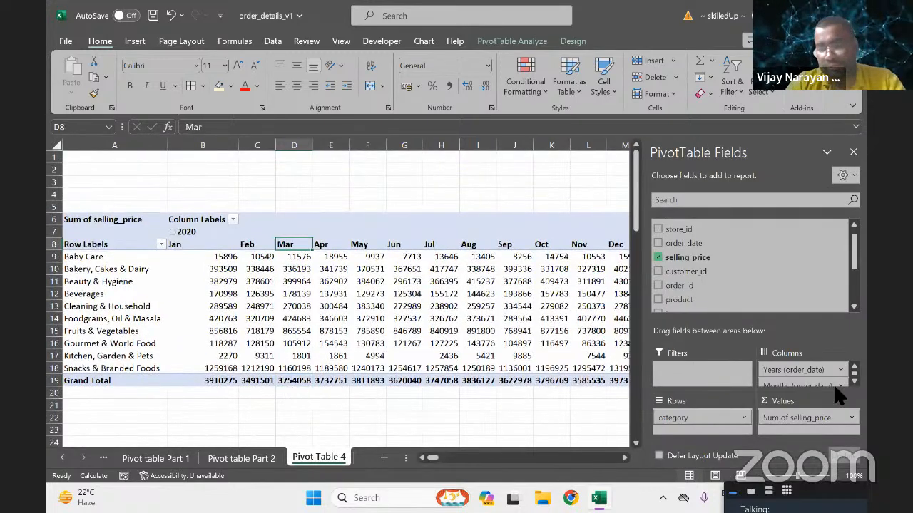
{"action": "left_click_drag", "start_coordinate": [804, 369], "coordinate": [703, 417]}
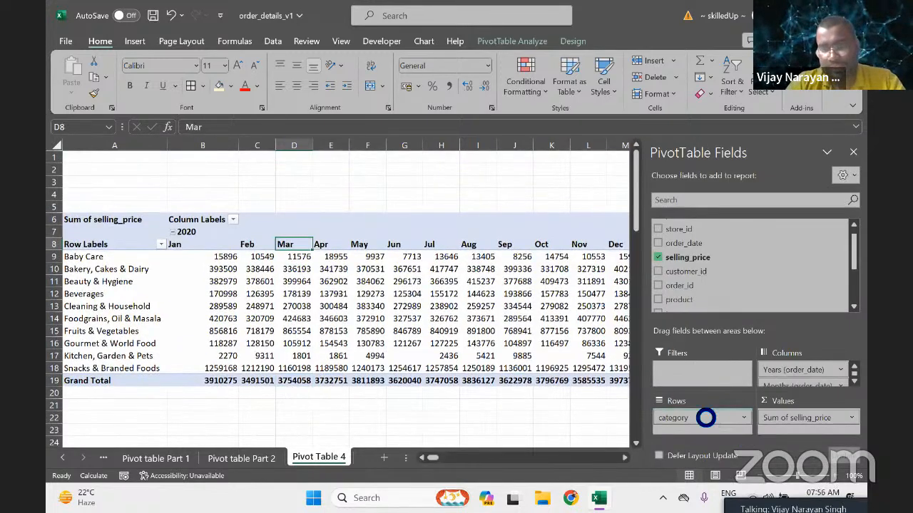
{"action": "left_click", "coordinate": [439, 284]}
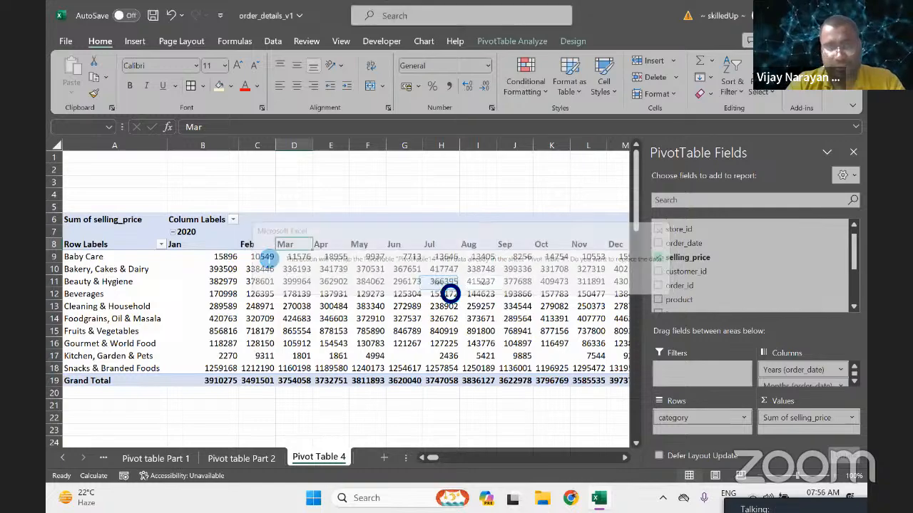
Examine how far down the rearranged pivot table reaches and what lies below its grand total row.
{"action": "key", "text": "ctrl+Down"}
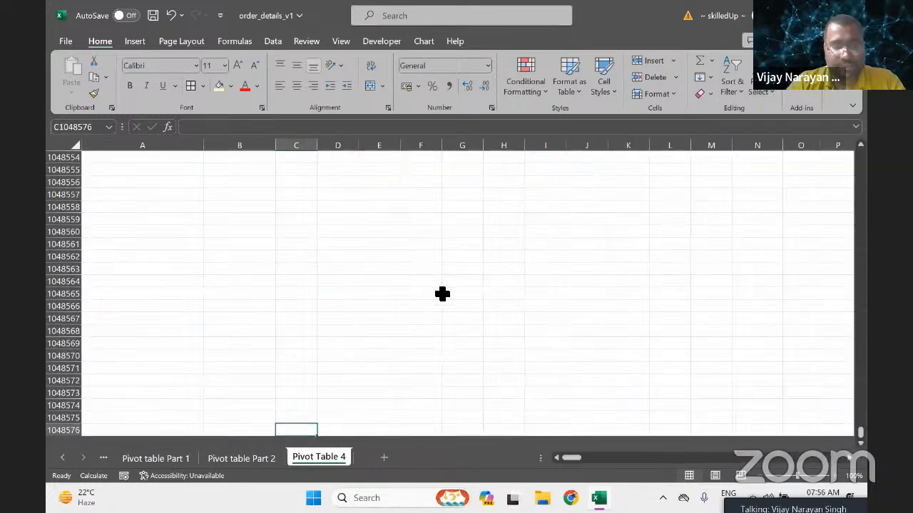
{"action": "key", "text": "ctrl+Up"}
{"action": "key", "text": "Up"}
{"action": "key", "text": "Up"}
{"action": "key", "text": "Up"}
{"action": "key", "text": "Page_Up"}
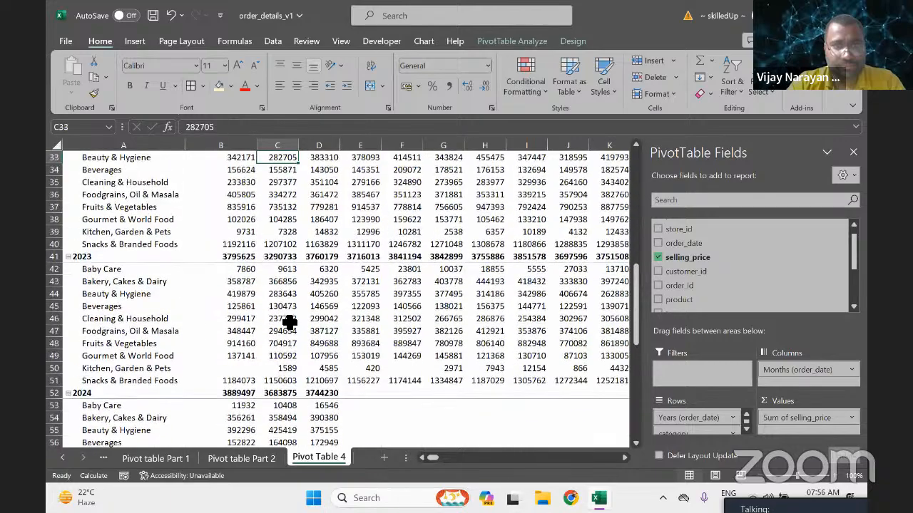
{"action": "key", "text": "Down"}
{"action": "key", "text": "Down"}
{"action": "key", "text": "Down"}
{"action": "key", "text": "Down"}
{"action": "key", "text": "Down"}
{"action": "key", "text": "Down"}
{"action": "key", "text": "Down"}
{"action": "key", "text": "Down"}
{"action": "key", "text": "Down"}
{"action": "key", "text": "Down"}
{"action": "key", "text": "Down"}
{"action": "key", "text": "Down"}
{"action": "key", "text": "Down"}
{"action": "key", "text": "Down"}
{"action": "key", "text": "Down"}
{"action": "key", "text": "Down"}
{"action": "key", "text": "Down"}
{"action": "key", "text": "Down"}
{"action": "key", "text": "Down"}
{"action": "key", "text": "Down"}
{"action": "key", "text": "Down"}
{"action": "key", "text": "Down"}
{"action": "key", "text": "Down"}
{"action": "key", "text": "Down"}
{"action": "key", "text": "Down"}
{"action": "key", "text": "Down"}
{"action": "key", "text": "Down"}
{"action": "key", "text": "Down"}
{"action": "key", "text": "Down"}
{"action": "key", "text": "Down"}
{"action": "key", "text": "Down"}
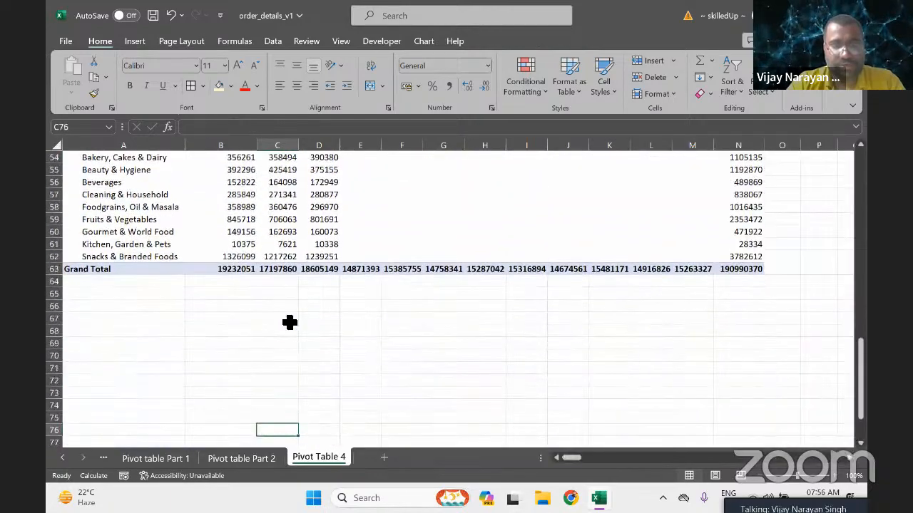
Undo the move of the Years field, and check the empty space below the pivot table's grand total row.
{"action": "key", "text": "ctrl+z"}
{"action": "key", "text": "ctrl+Up"}
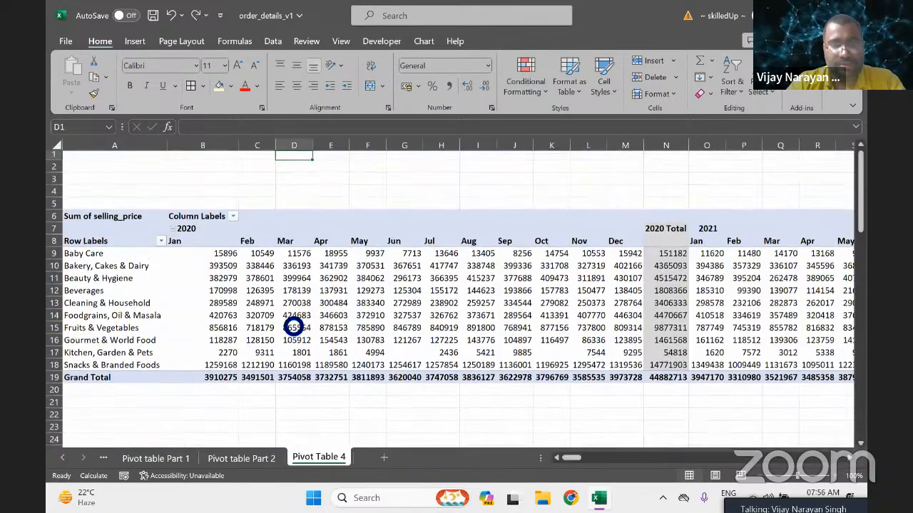
{"action": "key", "text": "ctrl+Down"}
{"action": "key", "text": "ctrl+Down"}
{"action": "key", "text": "ctrl+Down"}
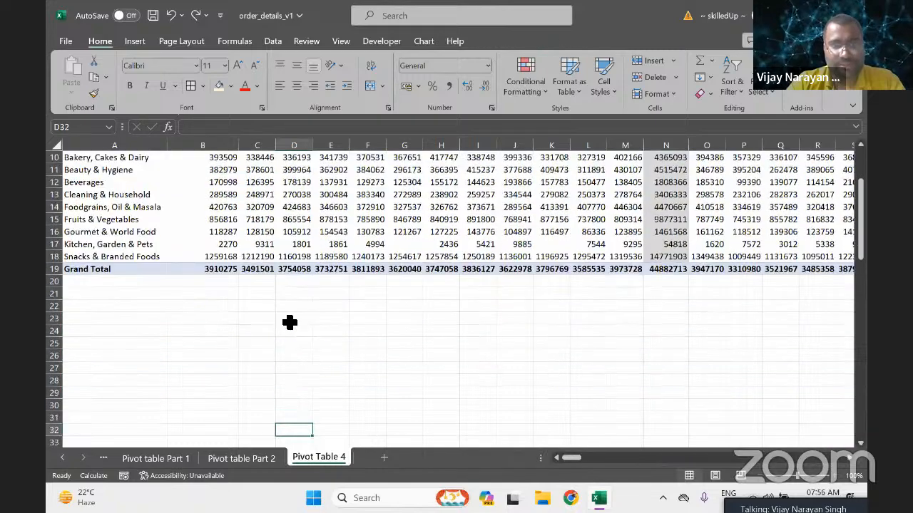
{"action": "key", "text": "Down"}
{"action": "key", "text": "Down"}
{"action": "key", "text": "Down"}
{"action": "key", "text": "Down"}
{"action": "key", "text": "Down"}
{"action": "key", "text": "ctrl+Up"}
{"action": "key", "text": "ctrl+Up"}
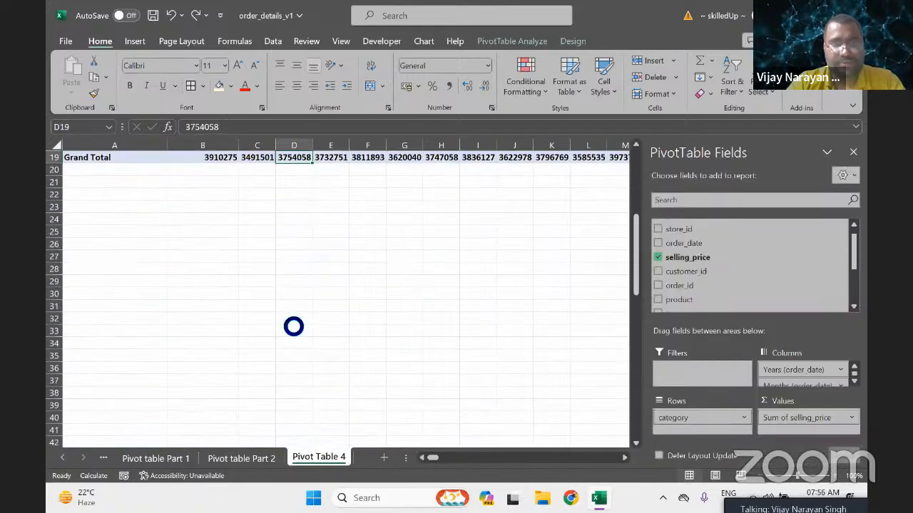
Copy the entire selling-price pivot table and paste it at cell A5 of a new sheet.
{"action": "key", "text": "ctrl+a"}
{"action": "key", "text": "ctrl+c"}
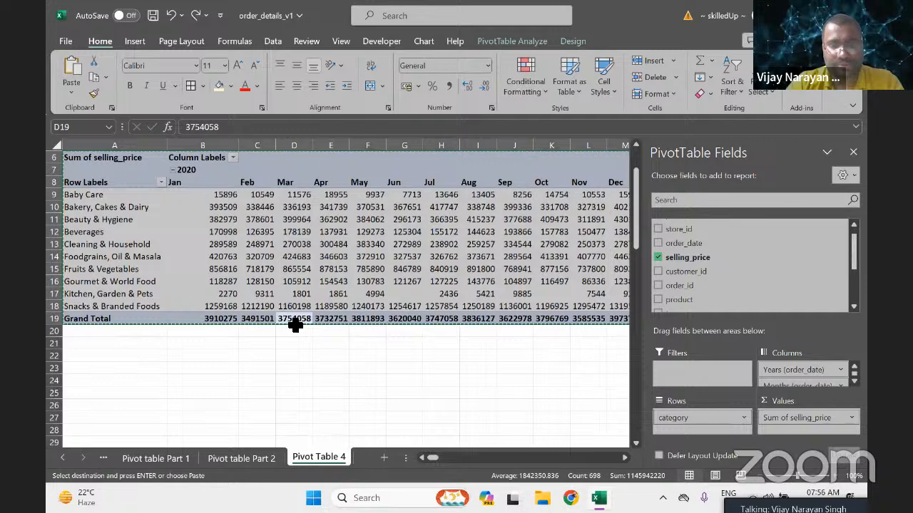
{"action": "left_click", "coordinate": [385, 459]}
{"action": "key", "text": "Down"}
{"action": "key", "text": "Down"}
{"action": "key", "text": "Down"}
{"action": "key", "text": "Down"}
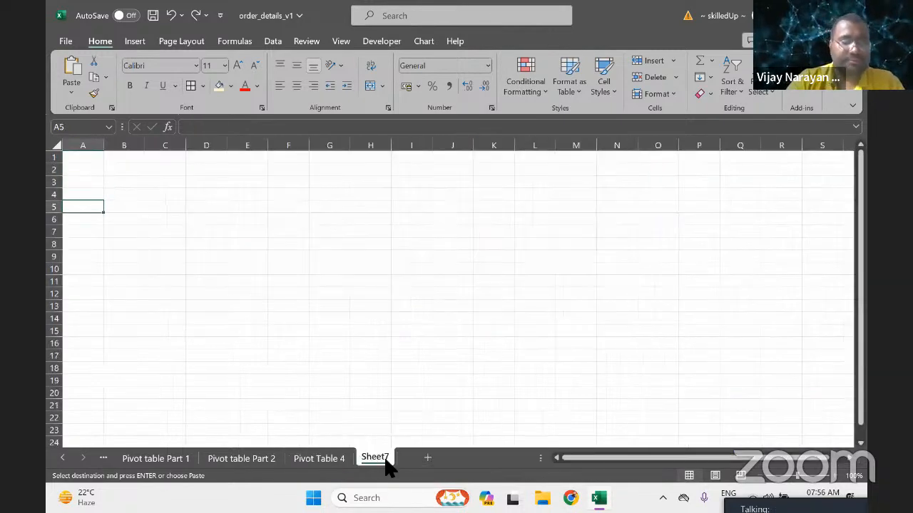
{"action": "key", "text": "ctrl+v"}
Move the Years (order_date) field from the columns to the rows, above category, in the copied pivot table.
{"action": "key", "text": "Down"}
{"action": "key", "text": "Down"}
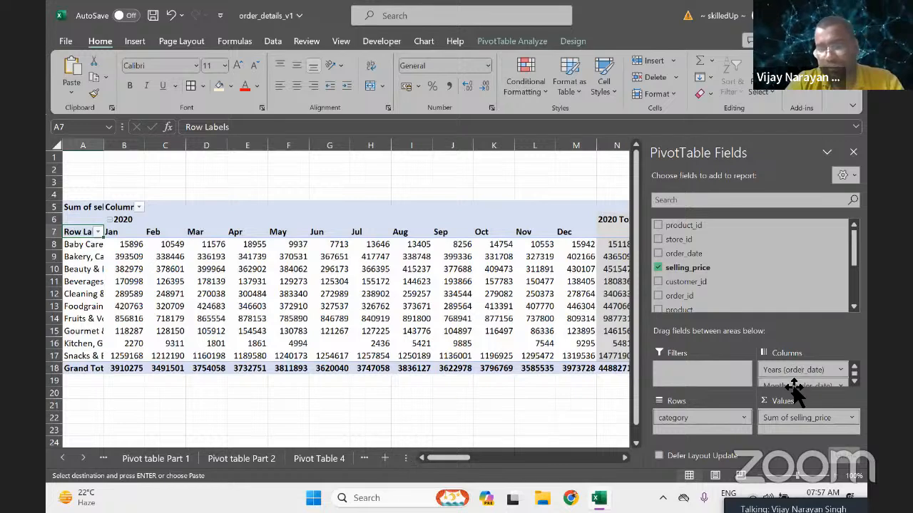
{"action": "left_click_drag", "start_coordinate": [799, 375], "coordinate": [707, 412]}
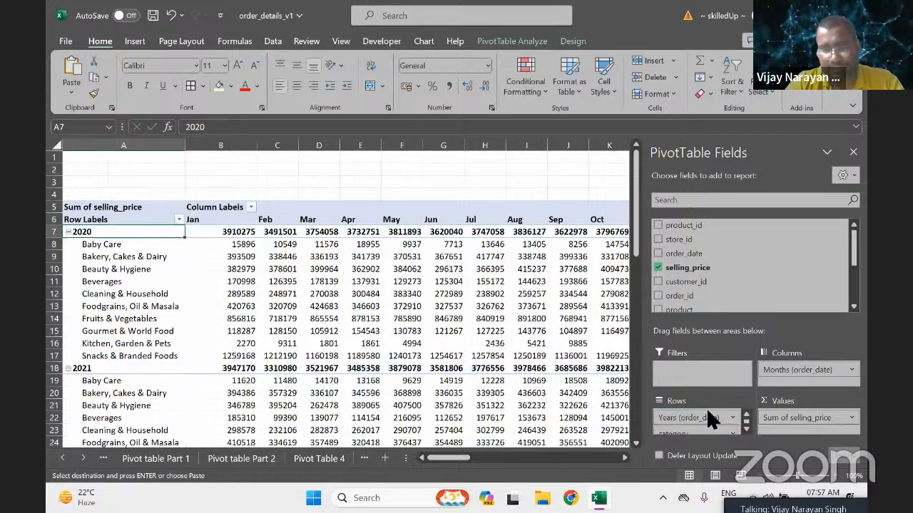
{"action": "key", "text": "ctrl+Up"}
{"action": "key", "text": "Left"}
{"action": "key", "text": "Left"}
{"action": "key", "text": "Left"}
{"action": "key", "text": "Left"}
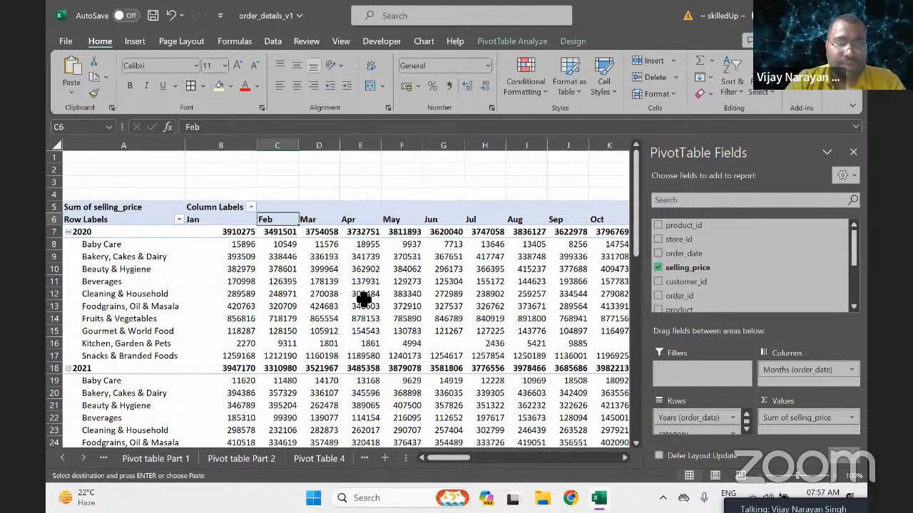
Turn on the Classic PivotTable layout in the copied pivot table's display options.
{"action": "left_click", "coordinate": [237, 253]}
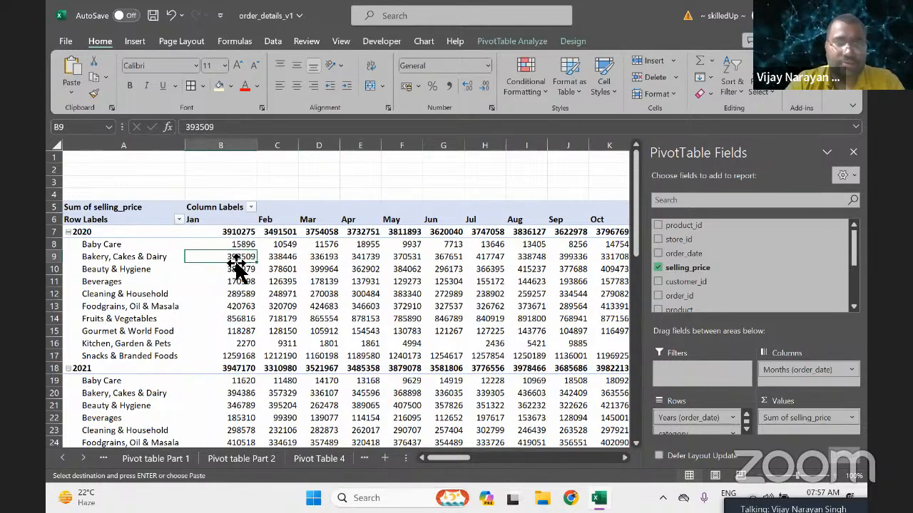
{"action": "right_click", "coordinate": [231, 265]}
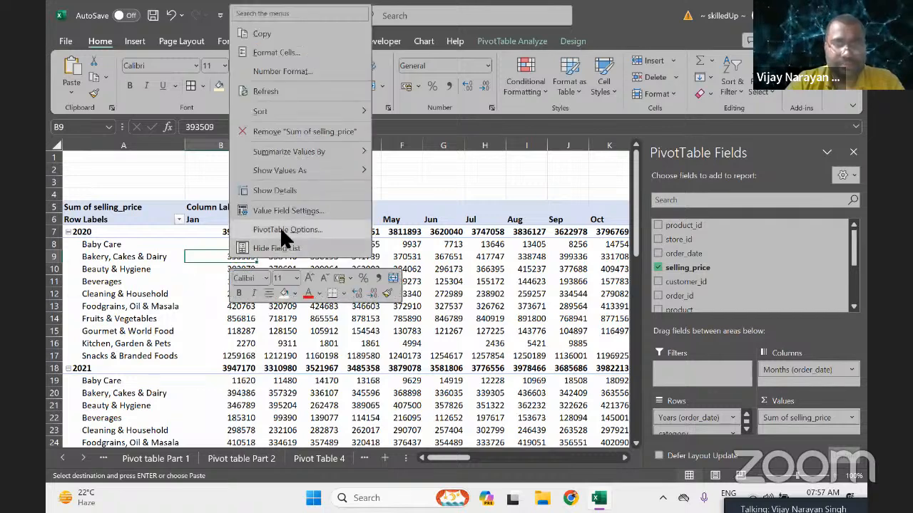
{"action": "left_click", "coordinate": [287, 230]}
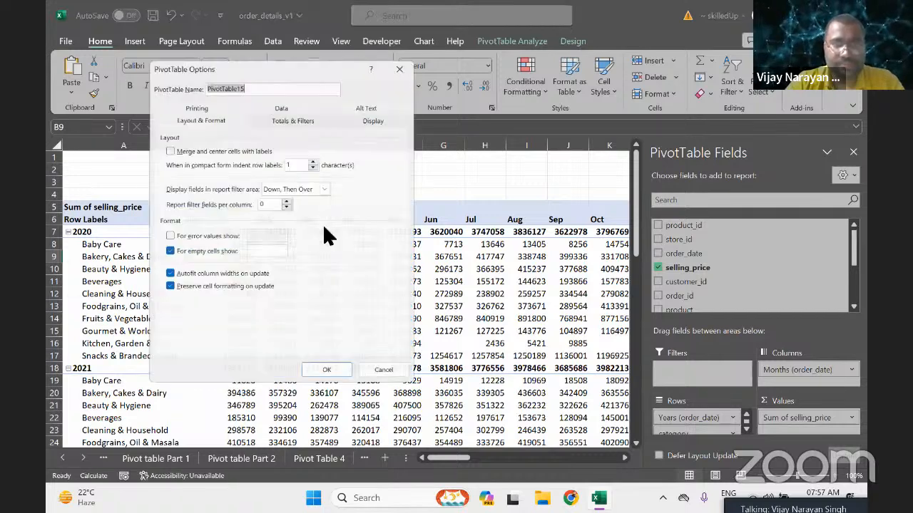
{"action": "left_click", "coordinate": [368, 118]}
{"action": "left_click", "coordinate": [165, 219]}
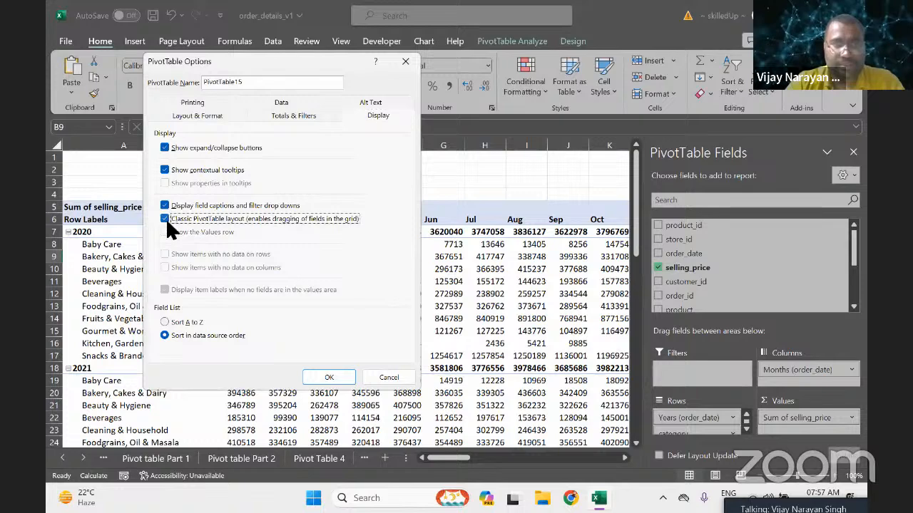
{"action": "left_click", "coordinate": [324, 375]}
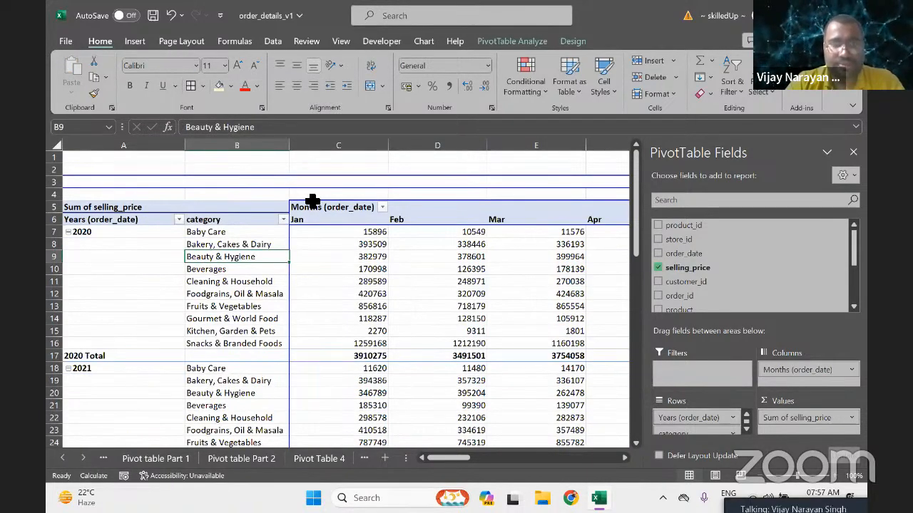
Select the whole rearranged pivot table from its A5 header through the grand totals in O62, and copy it.
{"action": "key", "text": "Down"}
{"action": "key", "text": "Up"}
{"action": "key", "text": "Up"}
{"action": "key", "text": "Up"}
{"action": "key", "text": "Up"}
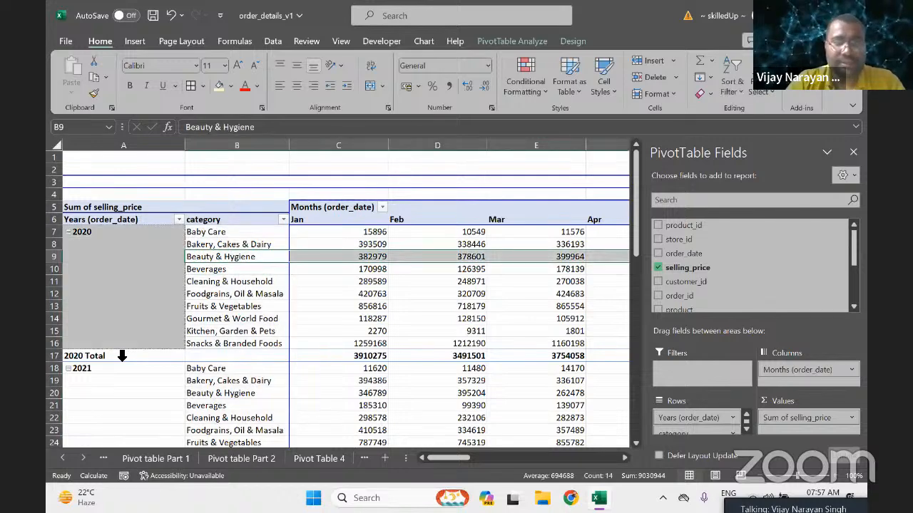
{"action": "left_click", "coordinate": [116, 210]}
{"action": "key", "text": "shift+Down"}
{"action": "key", "text": "shift+Down"}
{"action": "key", "text": "shift+Down"}
{"action": "key", "text": "shift+Down"}
{"action": "key", "text": "shift+Down"}
{"action": "key", "text": "shift+Down"}
{"action": "key", "text": "shift+Down"}
{"action": "key", "text": "shift+Down"}
{"action": "key", "text": "shift+Down"}
{"action": "key", "text": "shift+Down"}
{"action": "key", "text": "shift+Down"}
{"action": "key", "text": "shift+Down"}
{"action": "key", "text": "shift+Down"}
{"action": "key", "text": "shift+Down"}
{"action": "key", "text": "shift+Down"}
{"action": "key", "text": "shift+Down"}
{"action": "key", "text": "shift+Down"}
{"action": "key", "text": "shift+Down"}
{"action": "key", "text": "shift+Down"}
{"action": "key", "text": "shift+Down"}
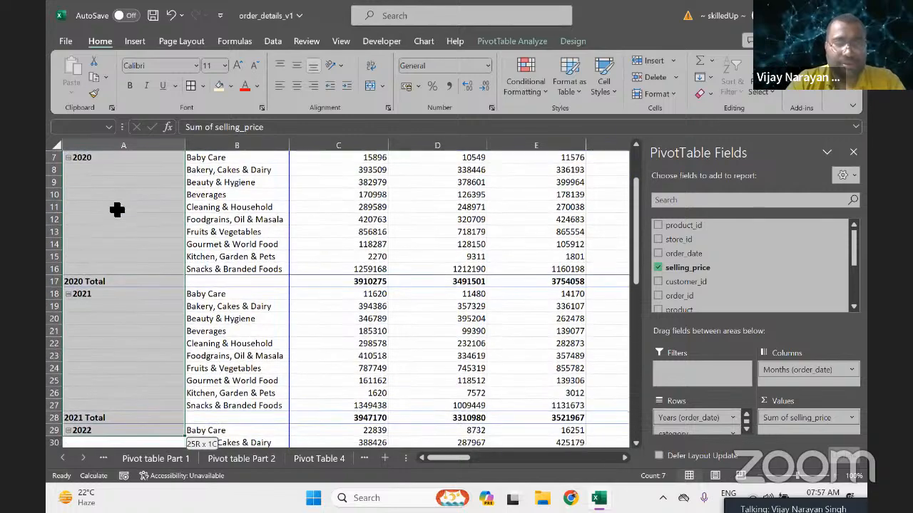
{"action": "key", "text": "shift+Down"}
{"action": "key", "text": "shift+Down"}
{"action": "key", "text": "shift+Down"}
{"action": "key", "text": "shift+Down"}
{"action": "key", "text": "shift+Down"}
{"action": "key", "text": "shift+Down"}
{"action": "key", "text": "shift+Down"}
{"action": "key", "text": "shift+Down"}
{"action": "key", "text": "shift+Down"}
{"action": "key", "text": "shift+Down"}
{"action": "key", "text": "shift+Down"}
{"action": "key", "text": "shift+Down"}
{"action": "key", "text": "shift+Down"}
{"action": "key", "text": "shift+Down"}
{"action": "key", "text": "shift+Down"}
{"action": "key", "text": "shift+Down"}
{"action": "key", "text": "shift+Down"}
{"action": "key", "text": "shift+Down"}
{"action": "key", "text": "shift+Down"}
{"action": "key", "text": "shift+Down"}
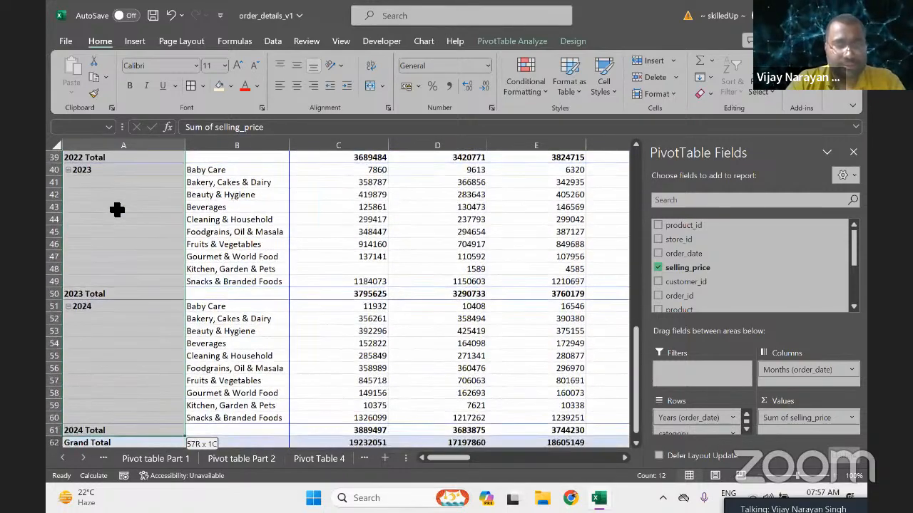
{"action": "key", "text": "shift+Down"}
{"action": "key", "text": "shift+Right"}
{"action": "key", "text": "shift+Right"}
{"action": "key", "text": "shift+Right"}
{"action": "key", "text": "shift+Right"}
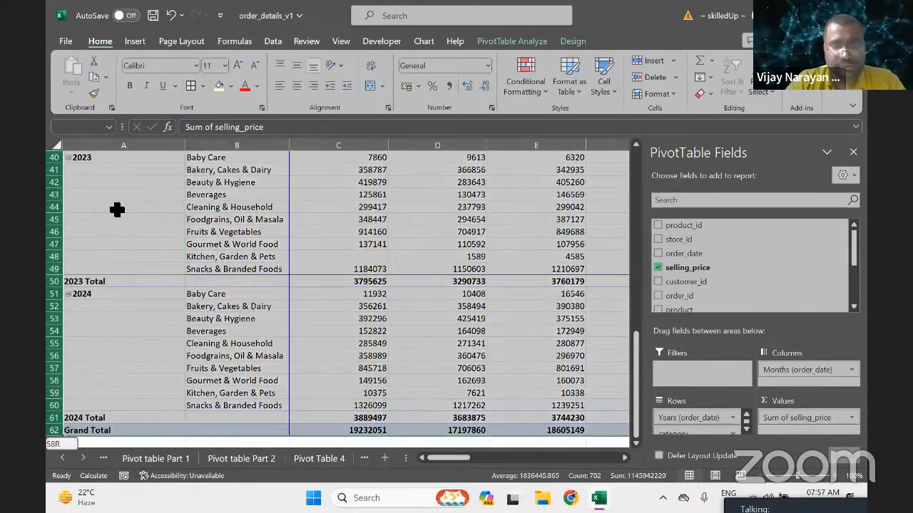
{"action": "key", "text": "shift+Right"}
{"action": "key", "text": "shift+Right"}
{"action": "key", "text": "shift+Right"}
{"action": "key", "text": "shift+Right"}
{"action": "key", "text": "shift+Right"}
{"action": "key", "text": "shift+Right"}
{"action": "key", "text": "shift+Right"}
{"action": "key", "text": "shift+Right"}
{"action": "key", "text": "shift+Right"}
{"action": "key", "text": "shift+Right"}
{"action": "key", "text": "shift+Right"}
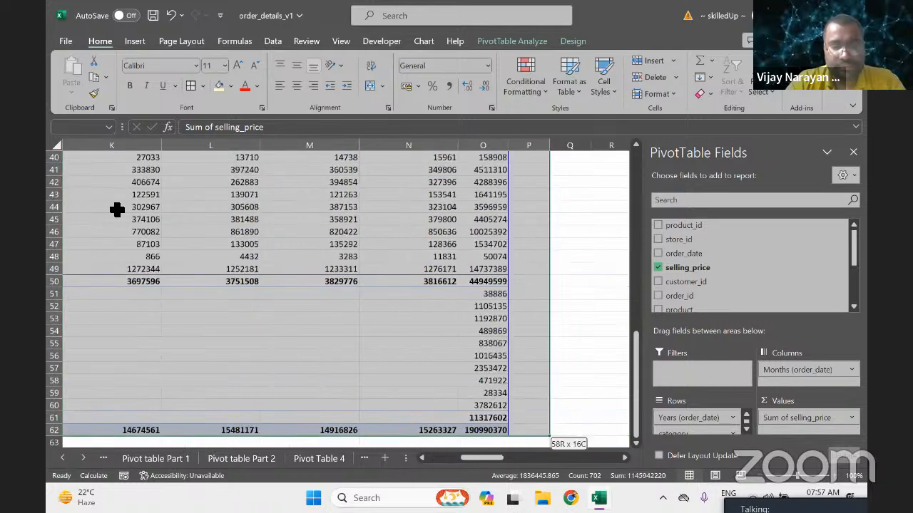
{"action": "key", "text": "shift+Left"}
{"action": "key", "text": "ctrl+c"}
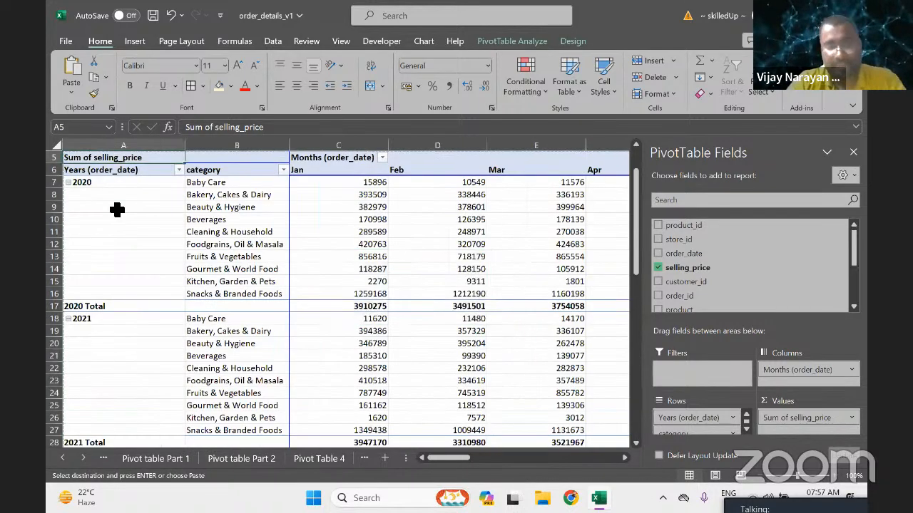
Paste the copied pivot table at cell A71, below the original on the same sheet.
{"action": "key", "text": "Down"}
{"action": "key", "text": "ctrl+Down"}
{"action": "key", "text": "ctrl+Down"}
{"action": "key", "text": "Down"}
{"action": "key", "text": "Down"}
{"action": "key", "text": "Down"}
{"action": "key", "text": "Down"}
{"action": "key", "text": "Down"}
{"action": "key", "text": "Down"}
{"action": "key", "text": "Down"}
{"action": "key", "text": "Down"}
{"action": "key", "text": "Down"}
{"action": "key", "text": "Down"}
{"action": "key", "text": "Down"}
{"action": "key", "text": "Down"}
{"action": "key", "text": "Down"}
{"action": "key", "text": "Down"}
{"action": "key", "text": "Down"}
{"action": "key", "text": "Down"}
{"action": "key", "text": "Down"}
{"action": "key", "text": "Down"}
{"action": "key", "text": "Down"}
{"action": "key", "text": "Down"}
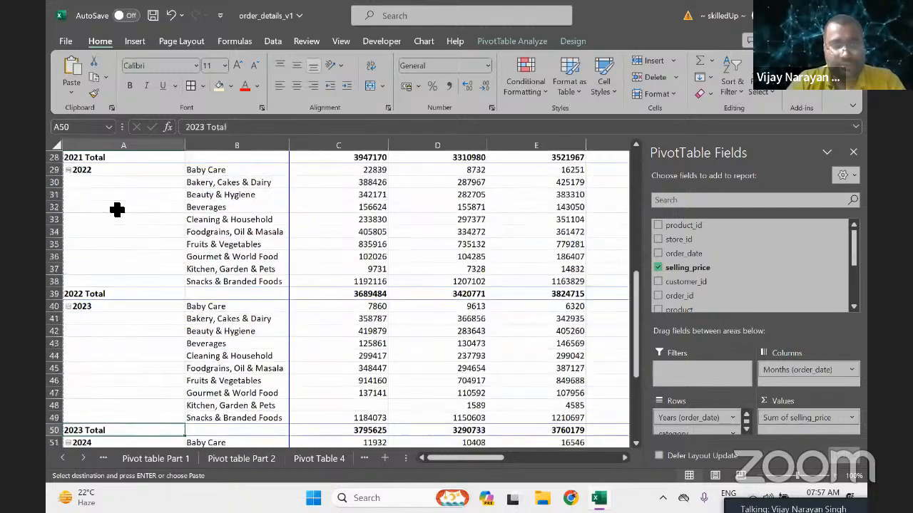
{"action": "key", "text": "Down"}
{"action": "key", "text": "Up"}
{"action": "key", "text": "Up"}
{"action": "key", "text": "Up"}
{"action": "key", "text": "Up"}
{"action": "key", "text": "Up"}
{"action": "key", "text": "Up"}
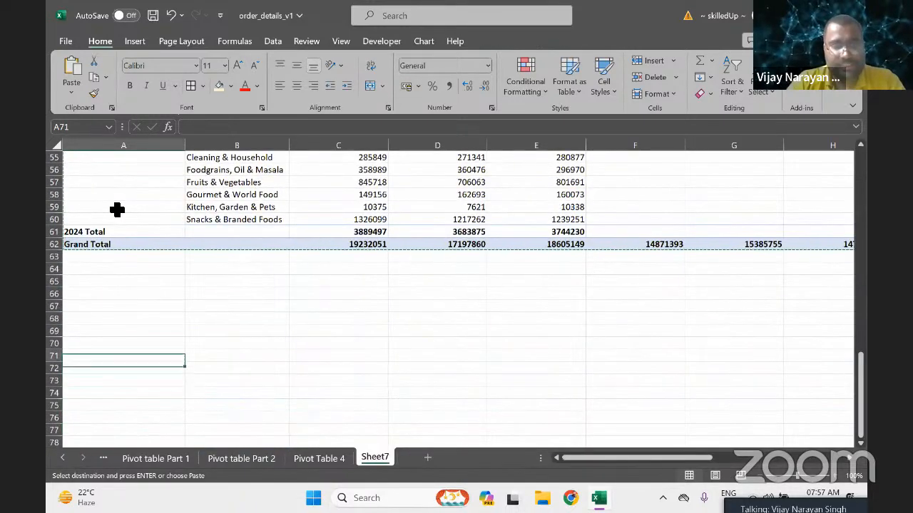
{"action": "key", "text": "ctrl+v"}
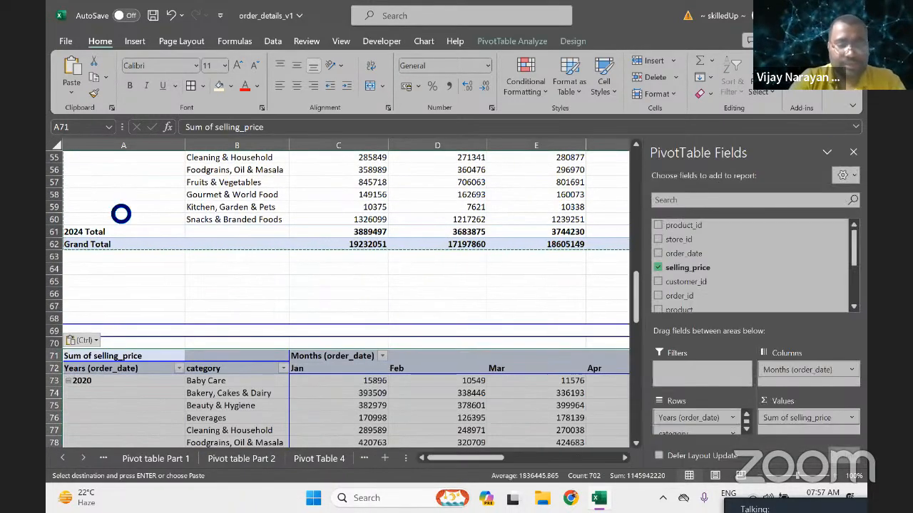
Try to paste the lower pivot table over itself at A71 as values only, and undo both pastes.
{"action": "key", "text": "ctrl+c"}
{"action": "key", "text": "alt"}
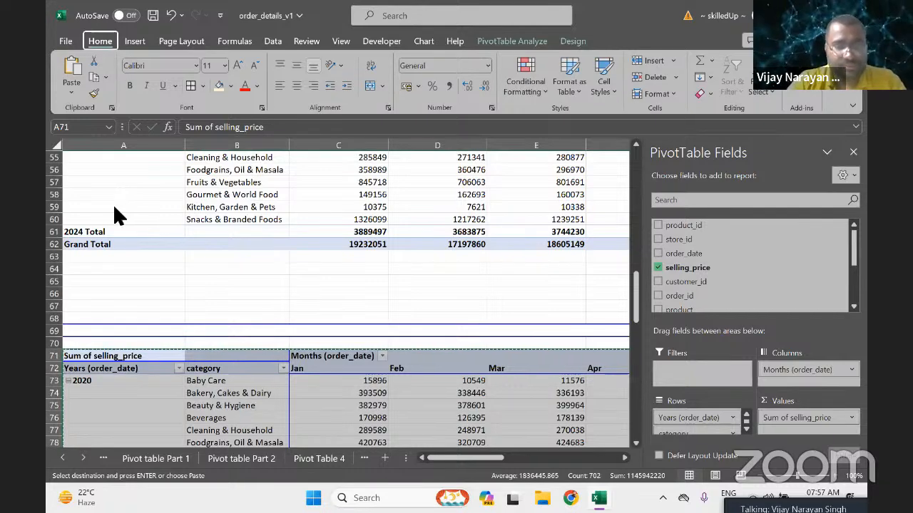
{"action": "key", "text": "h"}
{"action": "key", "text": "v"}
{"action": "key", "text": "v"}
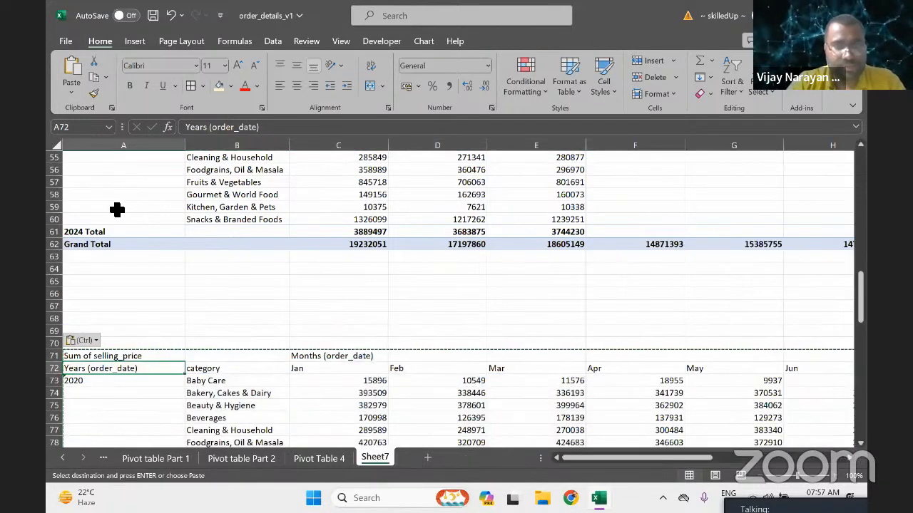
{"action": "key", "text": "ctrl+z"}
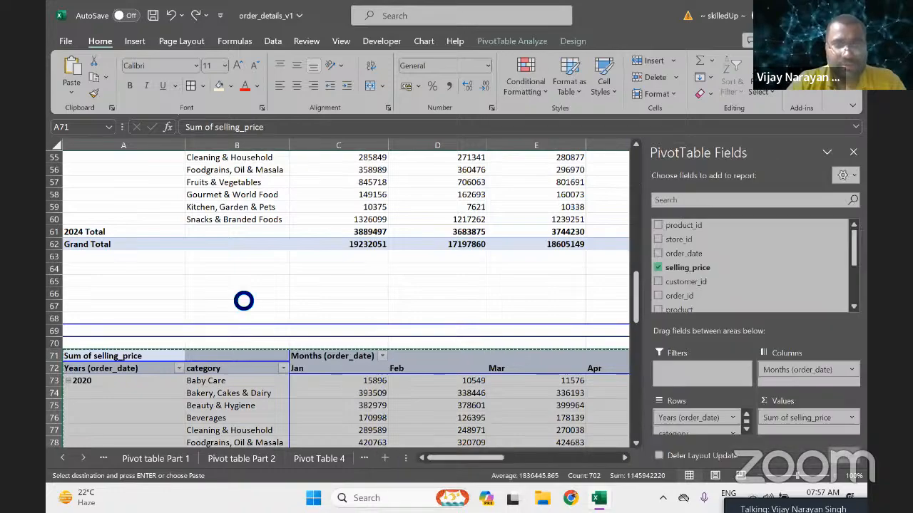
{"action": "key", "text": "ctrl+z"}
Select the upper pivot table without its top header row, from the Years header in A6 through the grand totals in O62.
{"action": "key", "text": "Up"}
{"action": "key", "text": "Up"}
{"action": "key", "text": "Up"}
{"action": "key", "text": "Up"}
{"action": "key", "text": "Up"}
{"action": "key", "text": "Up"}
{"action": "key", "text": "Up"}
{"action": "key", "text": "Up"}
{"action": "key", "text": "Up"}
{"action": "key", "text": "Up"}
{"action": "key", "text": "Up"}
{"action": "key", "text": "Up"}
{"action": "key", "text": "Up"}
{"action": "key", "text": "Up"}
{"action": "key", "text": "Up"}
{"action": "key", "text": "Up"}
{"action": "key", "text": "Up"}
{"action": "key", "text": "Up"}
{"action": "key", "text": "Up"}
{"action": "key", "text": "Up"}
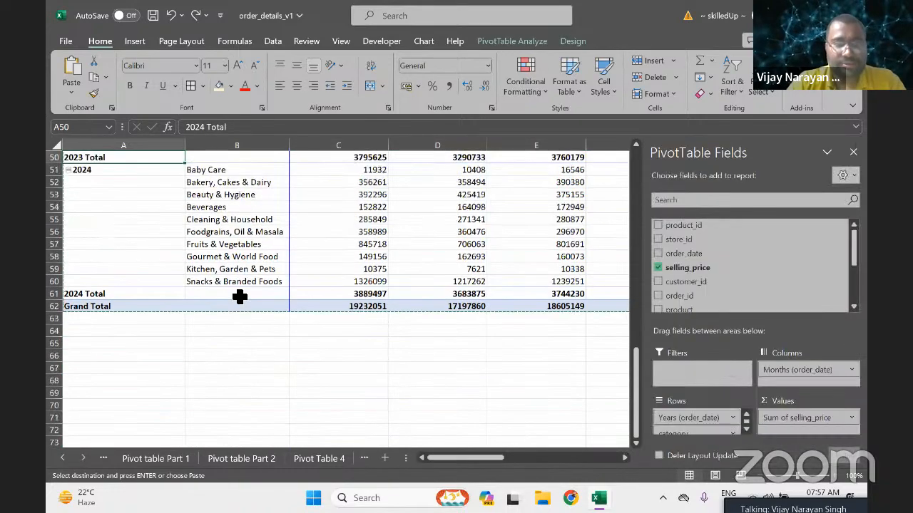
{"action": "key", "text": "Up"}
{"action": "key", "text": "Up"}
{"action": "key", "text": "Up"}
{"action": "key", "text": "Up"}
{"action": "key", "text": "Up"}
{"action": "key", "text": "Up"}
{"action": "key", "text": "Up"}
{"action": "key", "text": "Up"}
{"action": "key", "text": "Up"}
{"action": "key", "text": "Up"}
{"action": "key", "text": "Up"}
{"action": "key", "text": "Up"}
{"action": "key", "text": "Up"}
{"action": "key", "text": "Up"}
{"action": "key", "text": "Up"}
{"action": "key", "text": "Up"}
{"action": "key", "text": "Up"}
{"action": "key", "text": "Up"}
{"action": "key", "text": "Up"}
{"action": "key", "text": "Up"}
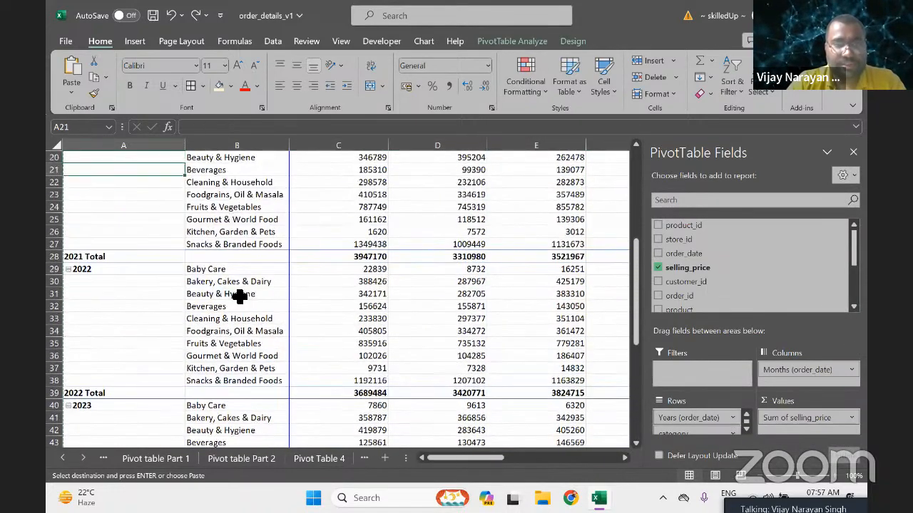
{"action": "key", "text": "Up"}
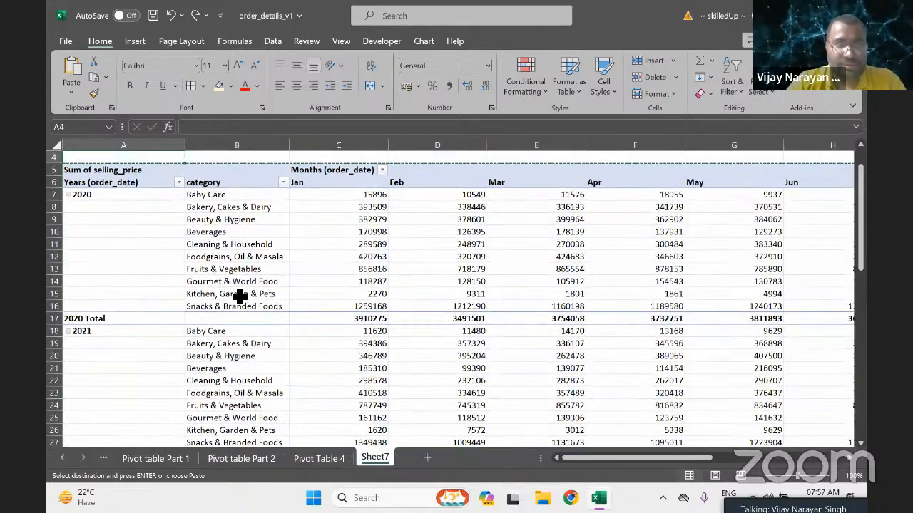
{"action": "key", "text": "Down"}
{"action": "key", "text": "Down"}
{"action": "key", "text": "shift+Down"}
{"action": "key", "text": "shift+Down"}
{"action": "key", "text": "shift+Down"}
{"action": "key", "text": "shift+Down"}
{"action": "key", "text": "shift+Down"}
{"action": "key", "text": "shift+Down"}
{"action": "key", "text": "shift+Down"}
{"action": "key", "text": "shift+Down"}
{"action": "key", "text": "shift+Down"}
{"action": "key", "text": "shift+Down"}
{"action": "key", "text": "shift+Down"}
{"action": "key", "text": "shift+Down"}
{"action": "key", "text": "shift+Down"}
{"action": "key", "text": "shift+Down"}
{"action": "key", "text": "shift+Down"}
{"action": "key", "text": "shift+Down"}
{"action": "key", "text": "shift+Down"}
{"action": "key", "text": "shift+Down"}
{"action": "key", "text": "shift+Down"}
{"action": "key", "text": "shift+Down"}
{"action": "key", "text": "shift+Down"}
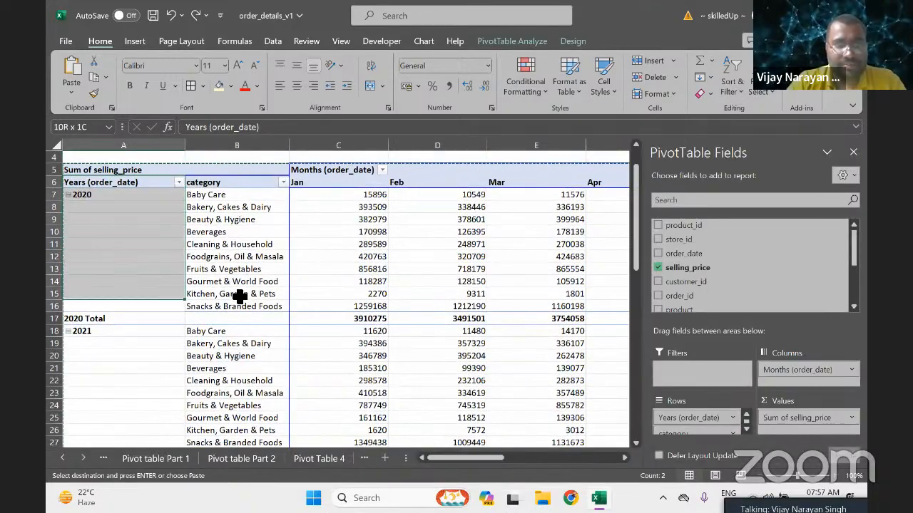
{"action": "key", "text": "shift+Down"}
{"action": "key", "text": "shift+Down"}
{"action": "key", "text": "shift+Down"}
{"action": "key", "text": "shift+Down"}
{"action": "key", "text": "shift+Down"}
{"action": "key", "text": "shift+Down"}
{"action": "key", "text": "shift+Down"}
{"action": "key", "text": "shift+Down"}
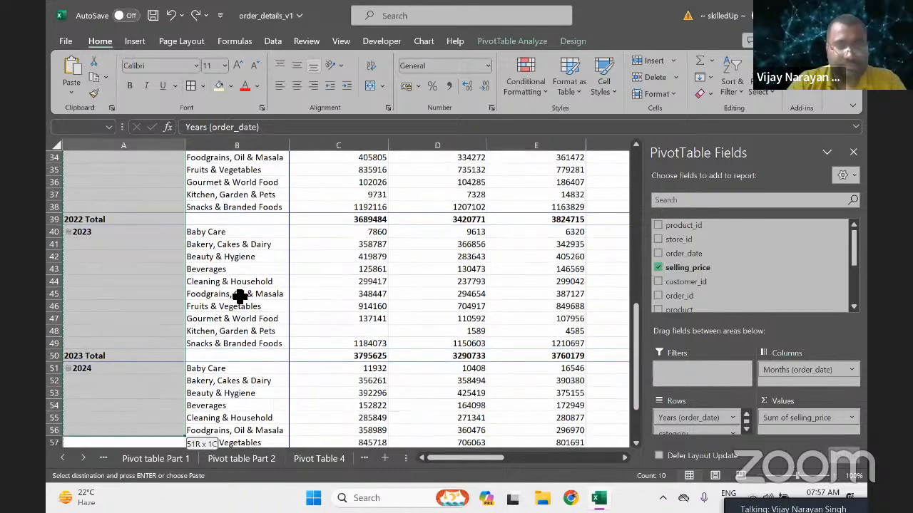
{"action": "key", "text": "shift+Right"}
{"action": "key", "text": "shift+Right"}
{"action": "key", "text": "shift+Right"}
{"action": "key", "text": "shift+Right"}
{"action": "key", "text": "shift+Right"}
{"action": "key", "text": "shift+Right"}
{"action": "key", "text": "shift+Right"}
{"action": "key", "text": "shift+Right"}
{"action": "key", "text": "shift+Right"}
{"action": "key", "text": "shift+Right"}
{"action": "key", "text": "shift+Right"}
{"action": "key", "text": "shift+Right"}
{"action": "key", "text": "shift+Right"}
{"action": "key", "text": "shift+Right"}
{"action": "key", "text": "shift+Right"}
{"action": "key", "text": "shift+Right"}
{"action": "key", "text": "shift+Right"}
{"action": "key", "text": "shift+Right"}
{"action": "key", "text": "shift+Right"}
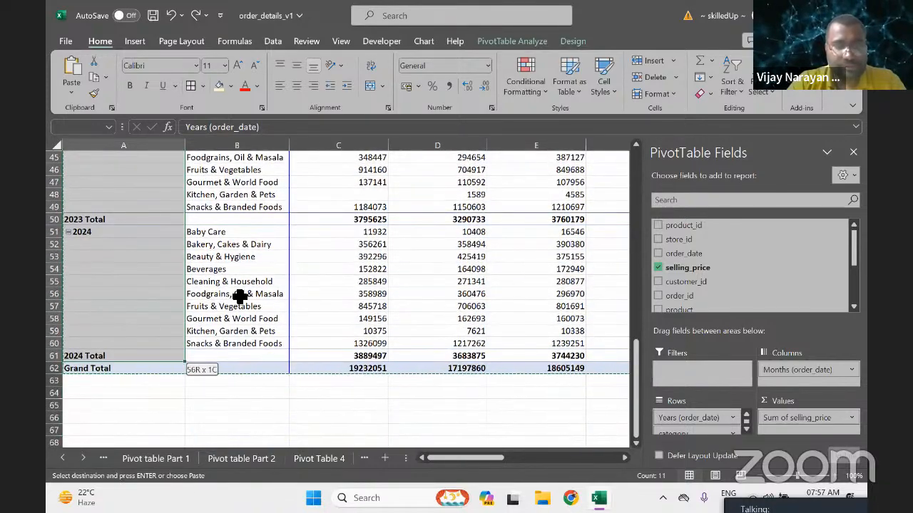
{"action": "key", "text": "shift+Right"}
{"action": "key", "text": "shift+Right"}
{"action": "key", "text": "shift+Right"}
{"action": "key", "text": "shift+Right"}
{"action": "key", "text": "shift+Right"}
{"action": "key", "text": "shift+Right"}
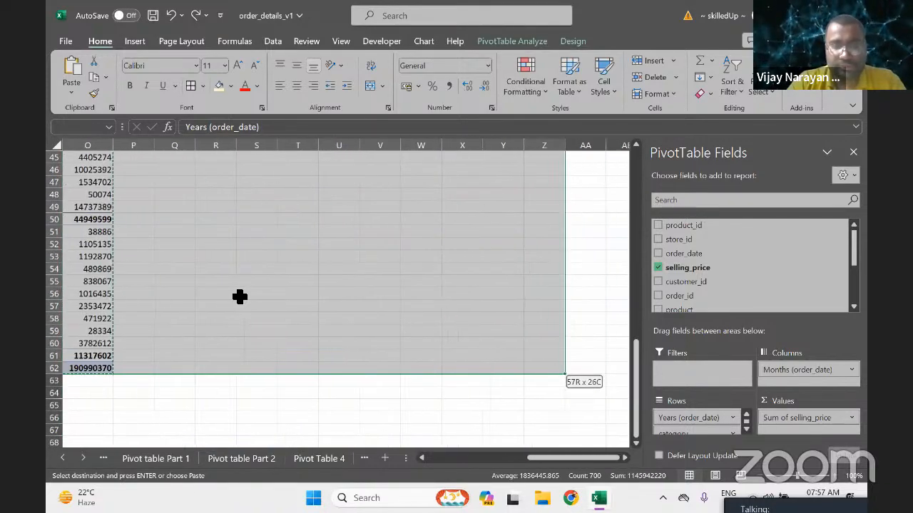
{"action": "key", "text": "shift+Left"}
{"action": "key", "text": "shift+Left"}
{"action": "key", "text": "shift+Left"}
{"action": "key", "text": "shift+Left"}
{"action": "key", "text": "shift+Left"}
{"action": "key", "text": "shift+Left"}
{"action": "key", "text": "shift+Left"}
{"action": "key", "text": "shift+Left"}
{"action": "key", "text": "shift+Left"}
{"action": "key", "text": "shift+Left"}
{"action": "key", "text": "shift+Left"}
{"action": "key", "text": "shift+Left"}
{"action": "key", "text": "shift+Left"}
{"action": "key", "text": "shift+Left"}
{"action": "key", "text": "shift+Left"}
{"action": "key", "text": "shift+Left"}
{"action": "key", "text": "shift+Left"}
{"action": "key", "text": "shift+Left"}
{"action": "key", "text": "shift+Left"}
{"action": "key", "text": "shift+Left"}
Paste the copied pivot table without its top header row at cell A67, below the original on the same sheet.
{"action": "key", "text": "Down"}
{"action": "key", "text": "Down"}
{"action": "key", "text": "Down"}
{"action": "key", "text": "Down"}
{"action": "key", "text": "Down"}
{"action": "key", "text": "Down"}
{"action": "key", "text": "Down"}
{"action": "key", "text": "Down"}
{"action": "key", "text": "Down"}
{"action": "key", "text": "Down"}
{"action": "key", "text": "Down"}
{"action": "key", "text": "Down"}
{"action": "key", "text": "Down"}
{"action": "key", "text": "Down"}
{"action": "key", "text": "Down"}
{"action": "key", "text": "Down"}
{"action": "key", "text": "Down"}
{"action": "key", "text": "Down"}
{"action": "key", "text": "Down"}
{"action": "key", "text": "Down"}
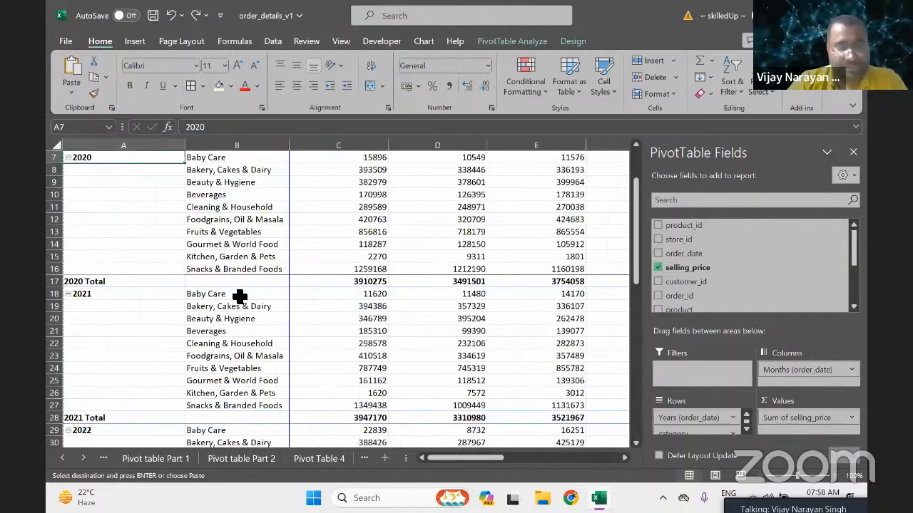
{"action": "key", "text": "Down"}
{"action": "key", "text": "Down"}
{"action": "key", "text": "Down"}
{"action": "key", "text": "Down"}
{"action": "key", "text": "Down"}
{"action": "key", "text": "Down"}
{"action": "key", "text": "Down"}
{"action": "key", "text": "Down"}
{"action": "key", "text": "Down"}
{"action": "key", "text": "Down"}
{"action": "key", "text": "Down"}
{"action": "key", "text": "Down"}
{"action": "key", "text": "Down"}
{"action": "key", "text": "Down"}
{"action": "key", "text": "Down"}
{"action": "key", "text": "Down"}
{"action": "key", "text": "Down"}
{"action": "key", "text": "Down"}
{"action": "key", "text": "Down"}
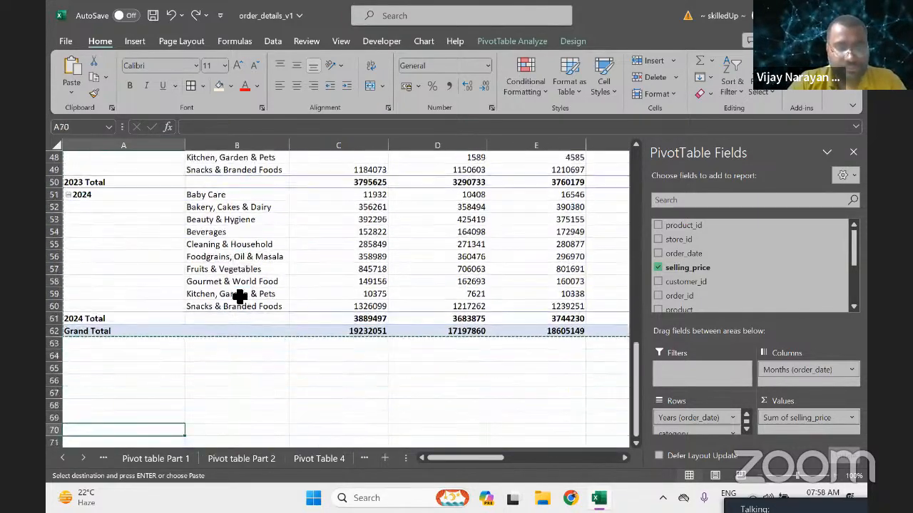
{"action": "key", "text": "Up"}
{"action": "key", "text": "Up"}
{"action": "key", "text": "Up"}
{"action": "key", "text": "Up"}
{"action": "key", "text": "Up"}
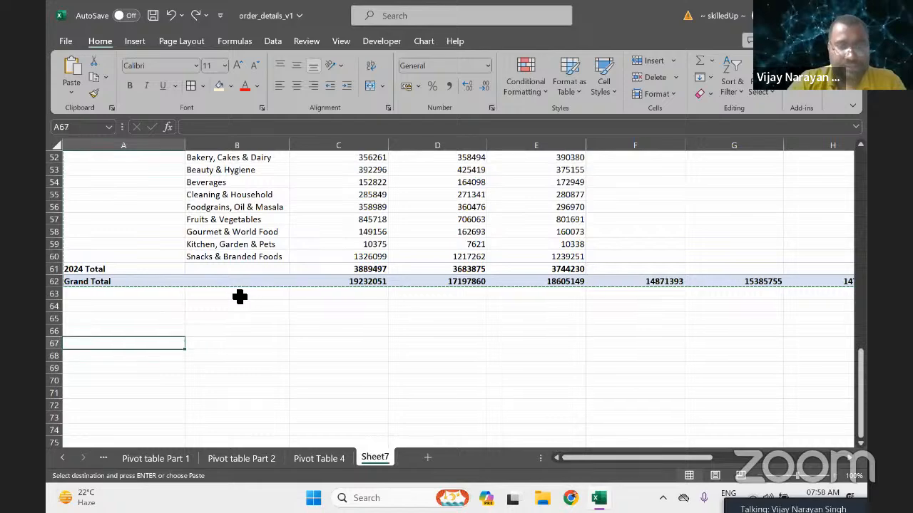
{"action": "key", "text": "ctrl+v"}
Merge and center the years header cell A67 with the empty cell A66 above it, and label it "Year".
{"action": "key", "text": "Up"}
{"action": "key", "text": "Up"}
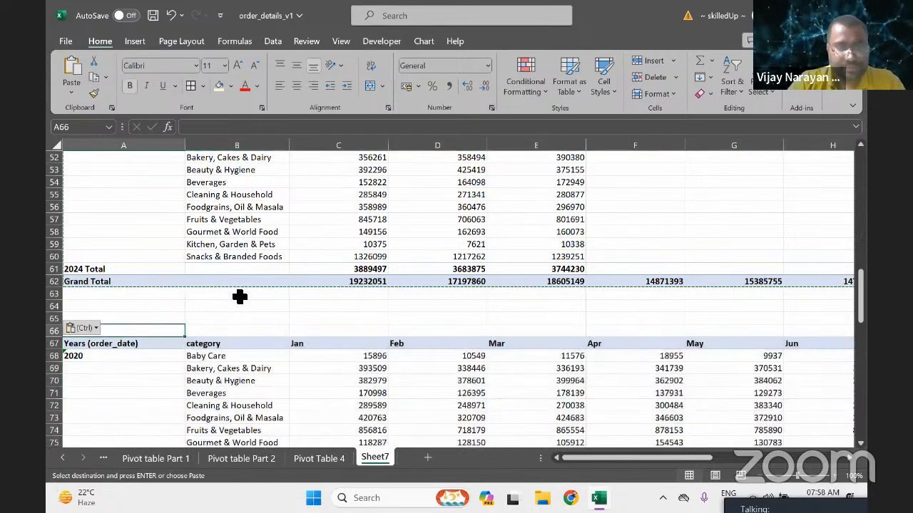
{"action": "key", "text": "shift+Down"}
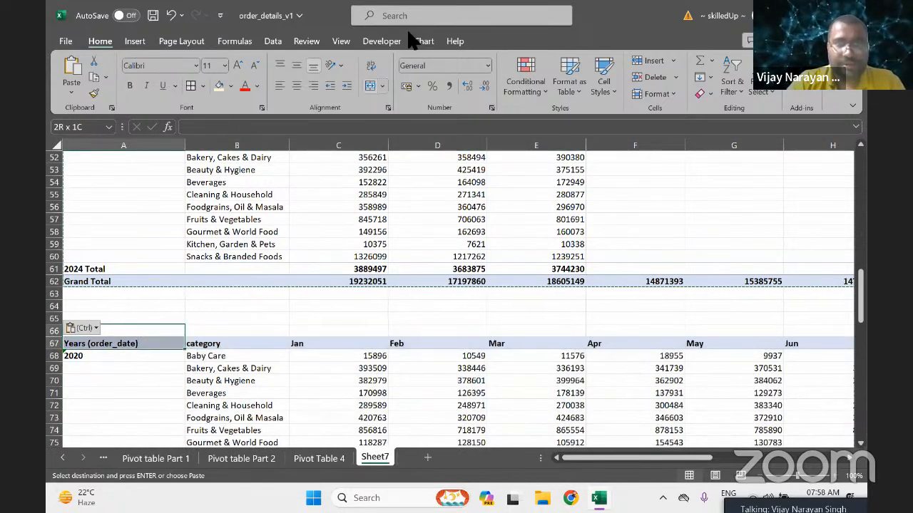
{"action": "left_click", "coordinate": [362, 84]}
{"action": "type", "text": "Year"}
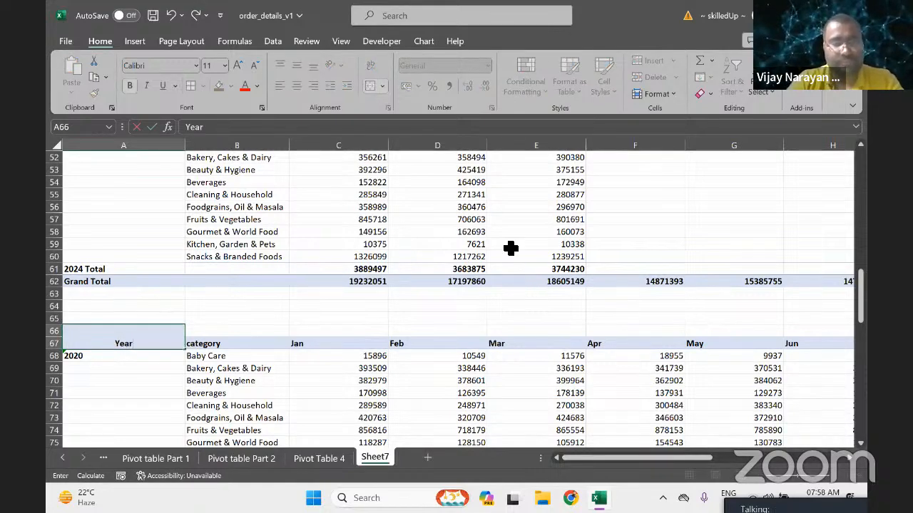
{"action": "key", "text": "Return"}
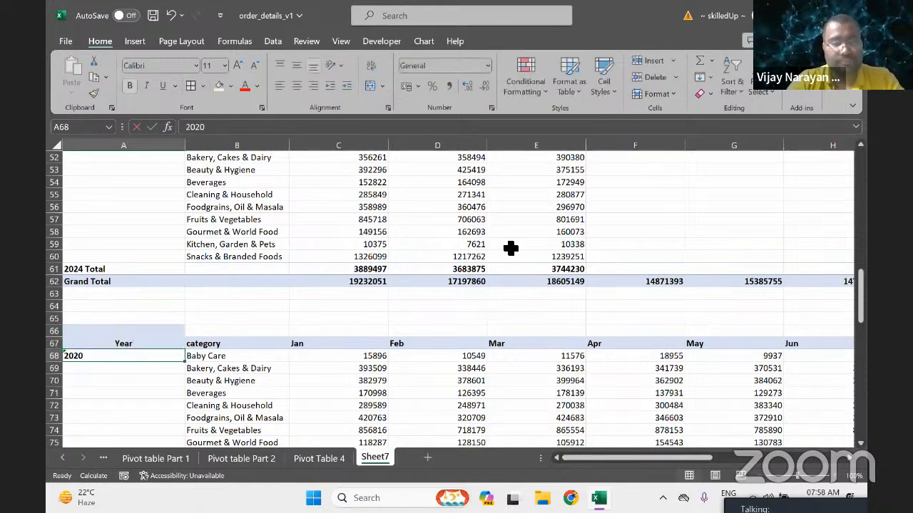
Merge and center the 2020 label across its category rows, A68 to A77.
{"action": "key", "text": "shift+Down"}
{"action": "key", "text": "shift+Down"}
{"action": "key", "text": "shift+Down"}
{"action": "key", "text": "shift+Down"}
{"action": "key", "text": "shift+Down"}
{"action": "key", "text": "shift+Down"}
{"action": "key", "text": "shift+Down"}
{"action": "key", "text": "shift+Down"}
{"action": "key", "text": "shift+Down"}
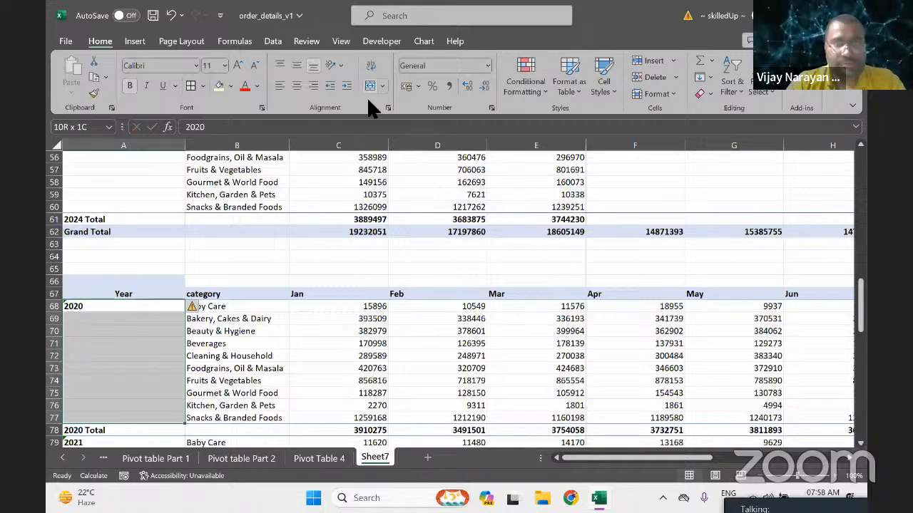
{"action": "left_click", "coordinate": [369, 84]}
Merge and center the 2021 label across its category rows, A79 to A88.
{"action": "key", "text": "Down"}
{"action": "key", "text": "Down"}
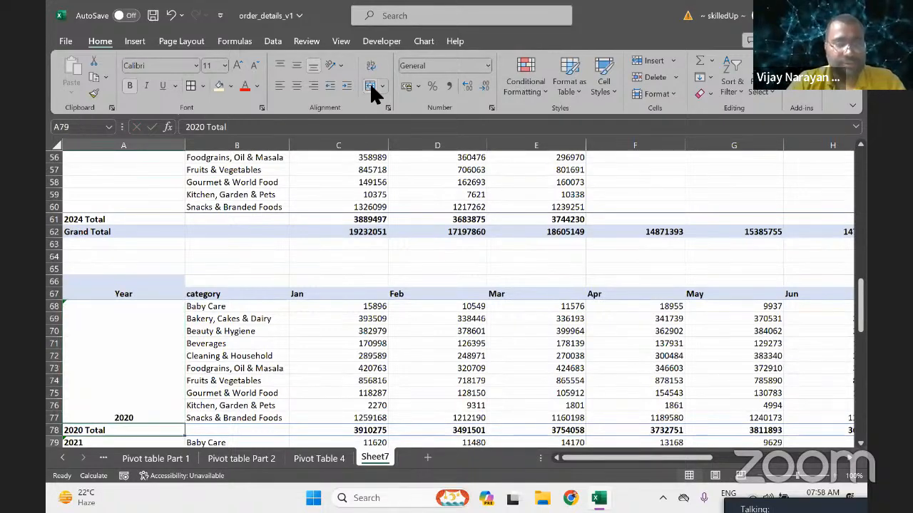
{"action": "key", "text": "shift+Down"}
{"action": "key", "text": "shift+Down"}
{"action": "key", "text": "shift+Down"}
{"action": "key", "text": "shift+Down"}
{"action": "key", "text": "shift+Down"}
{"action": "key", "text": "shift+Down"}
{"action": "key", "text": "shift+Down"}
{"action": "key", "text": "shift+Down"}
{"action": "key", "text": "shift+Down"}
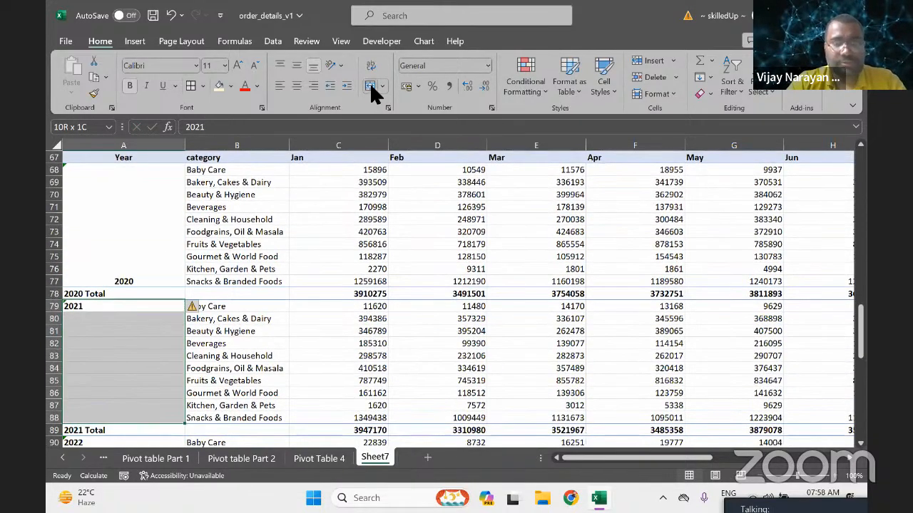
{"action": "left_click", "coordinate": [369, 84]}
Merge and center the 2022 label across its category rows, A90 to A99.
{"action": "key", "text": "Down"}
{"action": "key", "text": "Down"}
{"action": "key", "text": "shift+Down"}
{"action": "key", "text": "shift+Down"}
{"action": "key", "text": "shift+Down"}
{"action": "key", "text": "shift+Down"}
{"action": "key", "text": "shift+Down"}
{"action": "key", "text": "shift+Down"}
{"action": "key", "text": "shift+Down"}
{"action": "key", "text": "shift+Down"}
{"action": "key", "text": "shift+Down"}
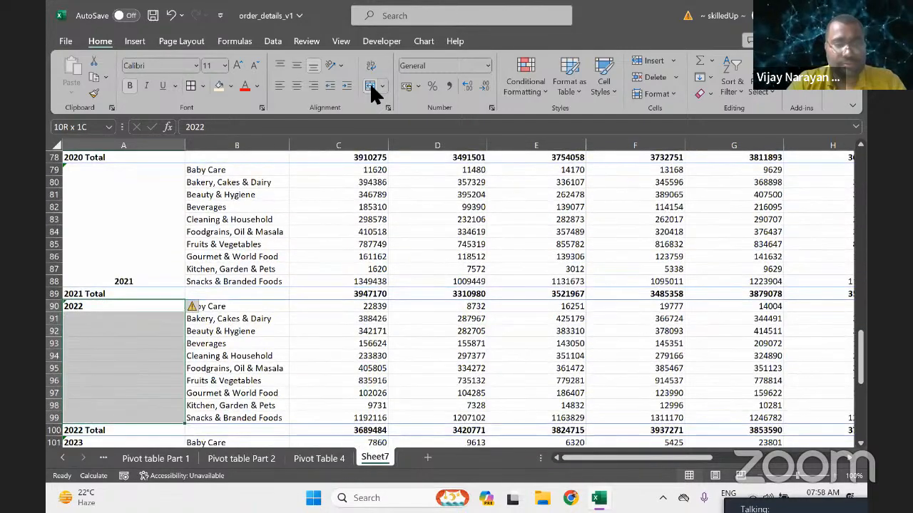
{"action": "left_click", "coordinate": [369, 83]}
Merge and center the 2023 label across its category rows, A101 to A110.
{"action": "key", "text": "Down"}
{"action": "key", "text": "Down"}
{"action": "key", "text": "shift+Down"}
{"action": "key", "text": "shift+Down"}
{"action": "key", "text": "shift+Down"}
{"action": "key", "text": "shift+Down"}
{"action": "key", "text": "shift+Down"}
{"action": "key", "text": "shift+Down"}
{"action": "key", "text": "shift+Down"}
{"action": "key", "text": "shift+Down"}
{"action": "key", "text": "shift+Down"}
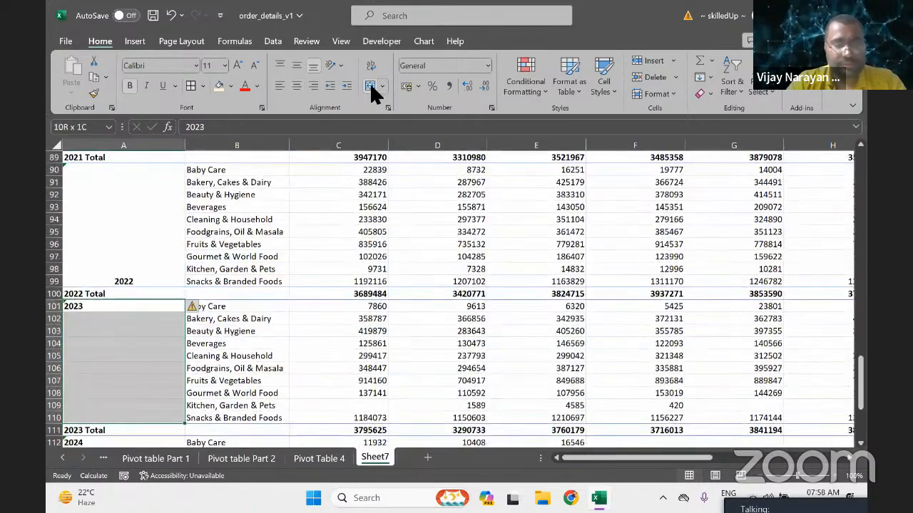
{"action": "left_click", "coordinate": [369, 84]}
Merge and center the 2024 label across its category rows, A112 to A121.
{"action": "key", "text": "Down"}
{"action": "key", "text": "Down"}
{"action": "key", "text": "shift+Down"}
{"action": "key", "text": "shift+Down"}
{"action": "key", "text": "shift+Down"}
{"action": "key", "text": "shift+Down"}
{"action": "key", "text": "shift+Down"}
{"action": "key", "text": "shift+Down"}
{"action": "key", "text": "shift+Down"}
{"action": "key", "text": "shift+Down"}
{"action": "key", "text": "shift+Down"}
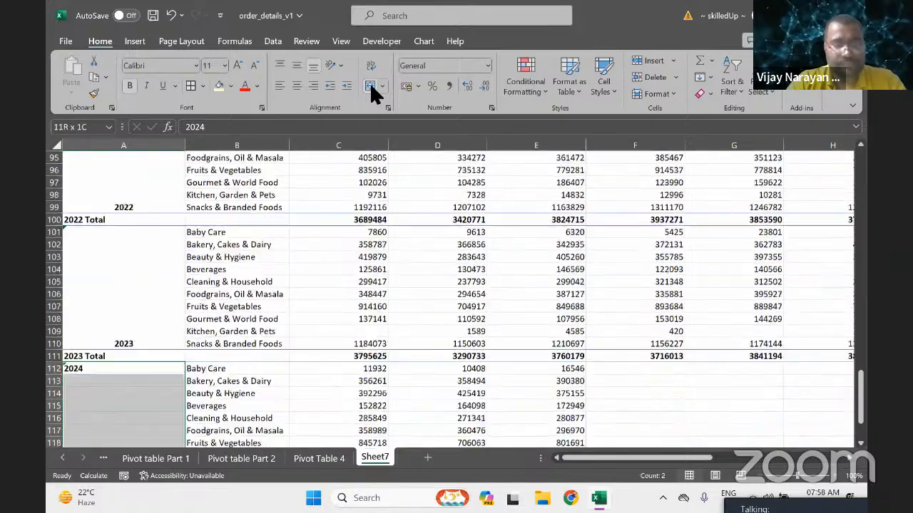
{"action": "left_click", "coordinate": [369, 84]}
Merge and center the category header across B66 and B67.
{"action": "key", "text": "Right"}
{"action": "key", "text": "Up"}
{"action": "key", "text": "Up"}
{"action": "key", "text": "Up"}
{"action": "key", "text": "Up"}
{"action": "key", "text": "Up"}
{"action": "key", "text": "Up"}
{"action": "key", "text": "Up"}
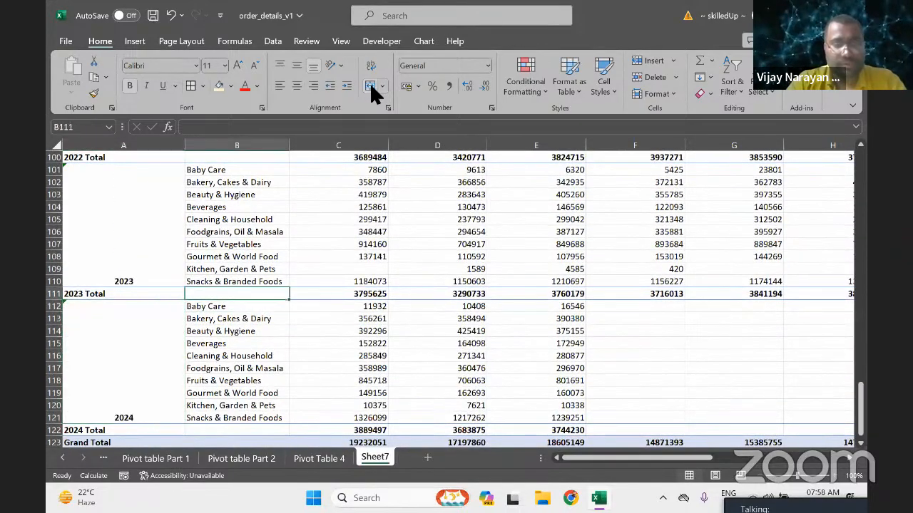
{"action": "key", "text": "Up"}
{"action": "key", "text": "Up"}
{"action": "key", "text": "Up"}
{"action": "key", "text": "Up"}
{"action": "key", "text": "Up"}
{"action": "key", "text": "Up"}
{"action": "key", "text": "Up"}
{"action": "key", "text": "Up"}
{"action": "key", "text": "Up"}
{"action": "key", "text": "Up"}
{"action": "key", "text": "Up"}
{"action": "key", "text": "Up"}
{"action": "key", "text": "Up"}
{"action": "key", "text": "Up"}
{"action": "key", "text": "Up"}
{"action": "key", "text": "Up"}
{"action": "key", "text": "Up"}
{"action": "key", "text": "Up"}
{"action": "key", "text": "Up"}
{"action": "key", "text": "Up"}
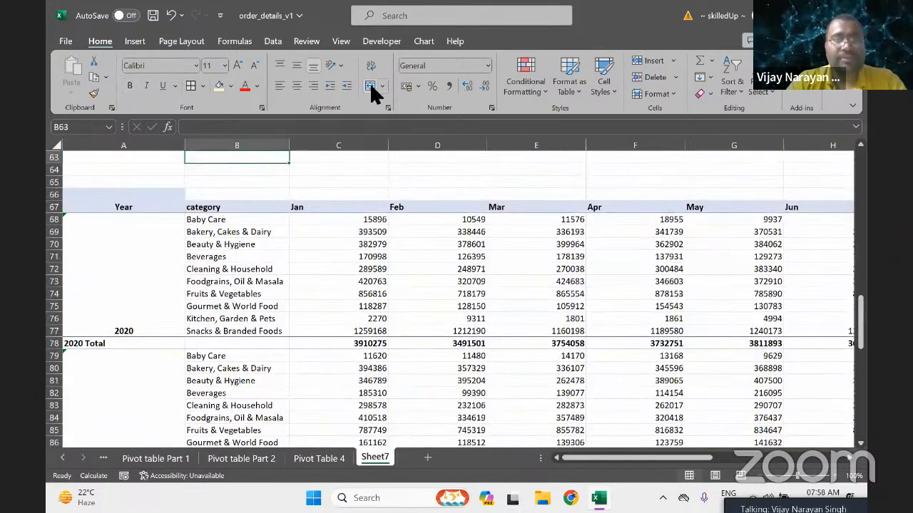
{"action": "key", "text": "Down"}
{"action": "key", "text": "shift+Down"}
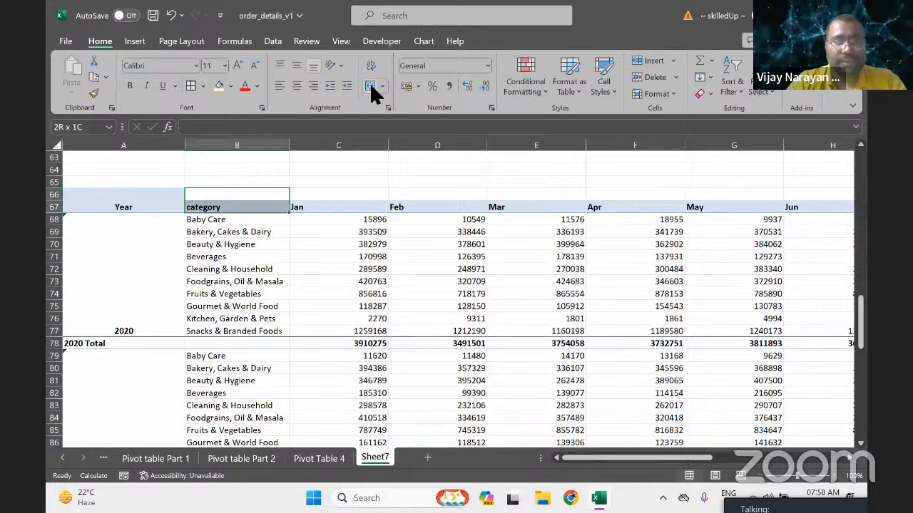
{"action": "key", "text": "shift+Up"}
Merge and center the blank header cells above the Jan to Dec columns, C66 to N66.
{"action": "key", "text": "Right"}
{"action": "key", "text": "shift+Right"}
{"action": "key", "text": "shift+Right"}
{"action": "key", "text": "shift+Right"}
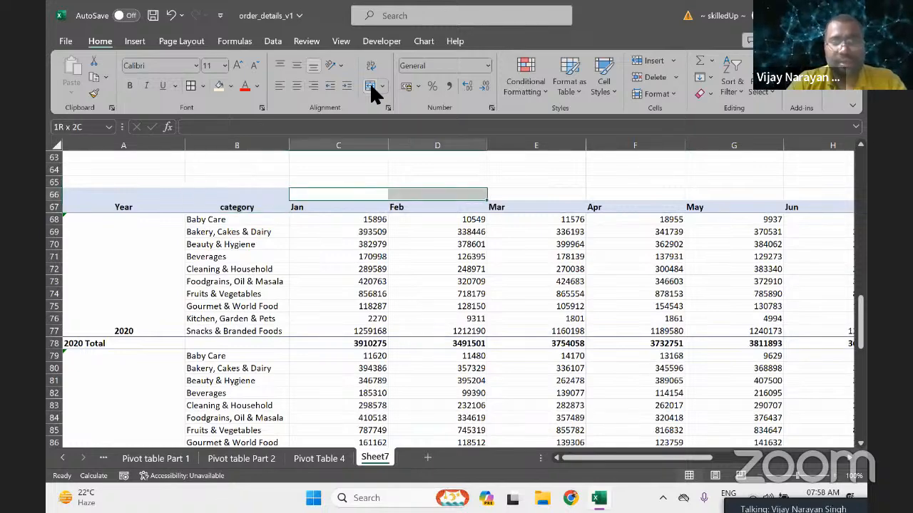
{"action": "key", "text": "shift+Right"}
{"action": "key", "text": "shift+Right"}
{"action": "key", "text": "shift+Right"}
{"action": "key", "text": "shift+Right"}
{"action": "key", "text": "shift+Right"}
{"action": "key", "text": "shift+Right"}
{"action": "key", "text": "shift+Right"}
{"action": "key", "text": "shift+Right"}
{"action": "key", "text": "shift+Right"}
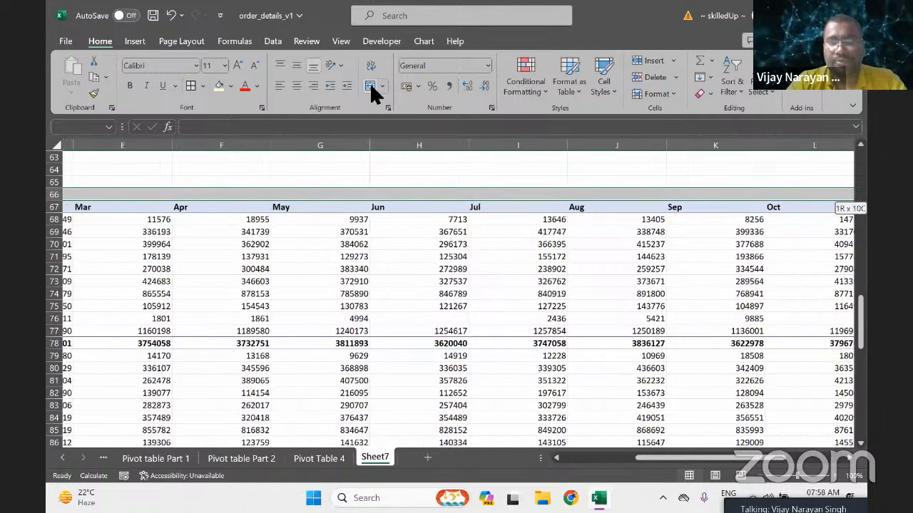
{"action": "key", "text": "shift+Left"}
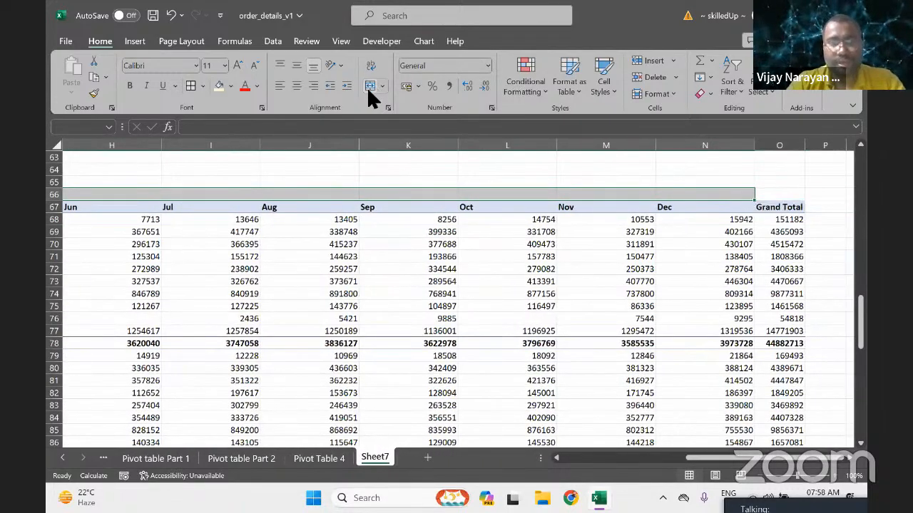
{"action": "left_click", "coordinate": [369, 86]}
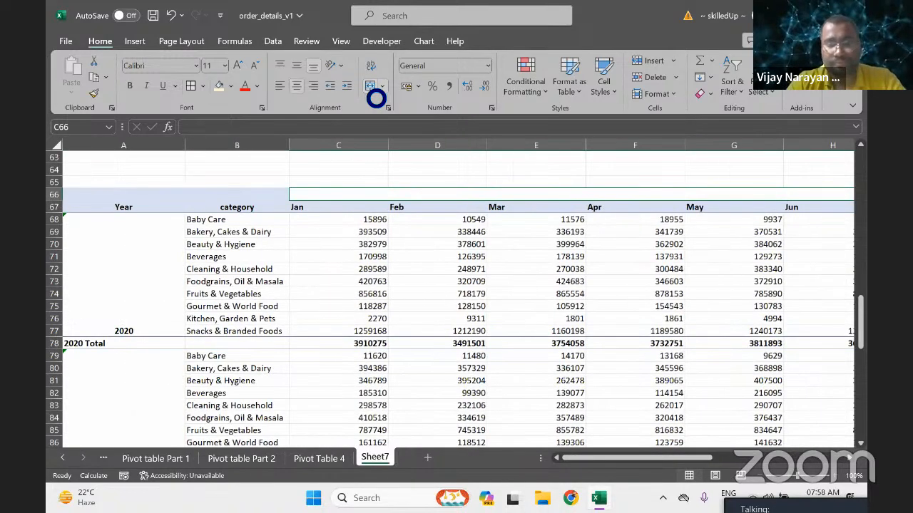
Enter the heading Month on Month GMV in the merged cell above the month columns.
{"action": "type", "text": "Month"}
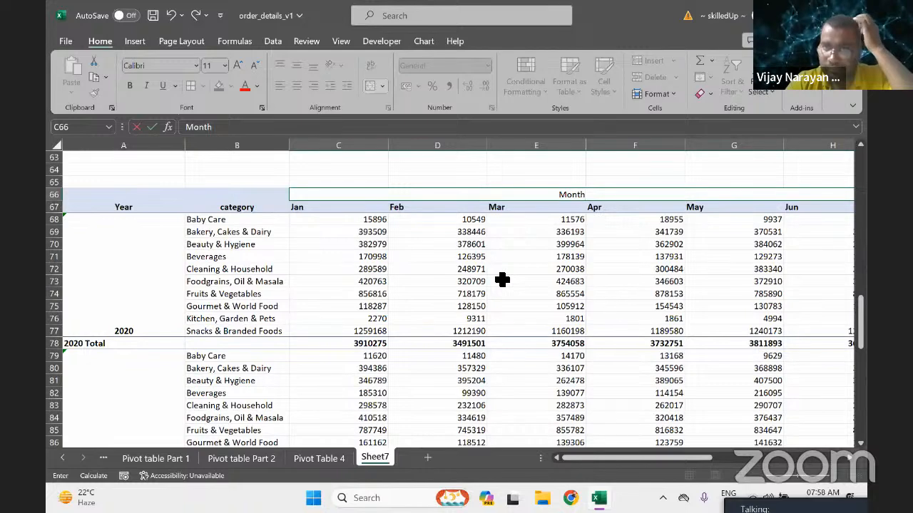
{"action": "type", "text": " on Month"}
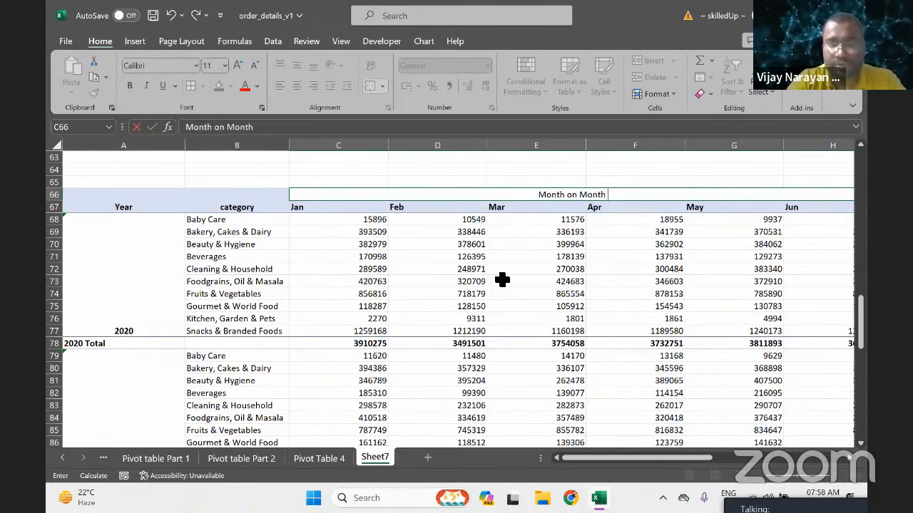
{"action": "type", "text": " Revenye"}
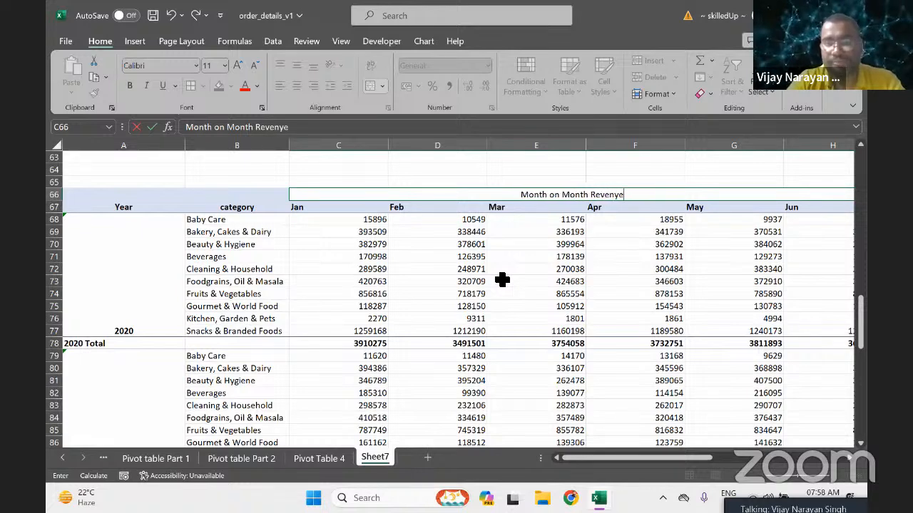
{"action": "key", "text": "BackSpace"}
{"action": "key", "text": "BackSpace"}
{"action": "key", "text": "BackSpace"}
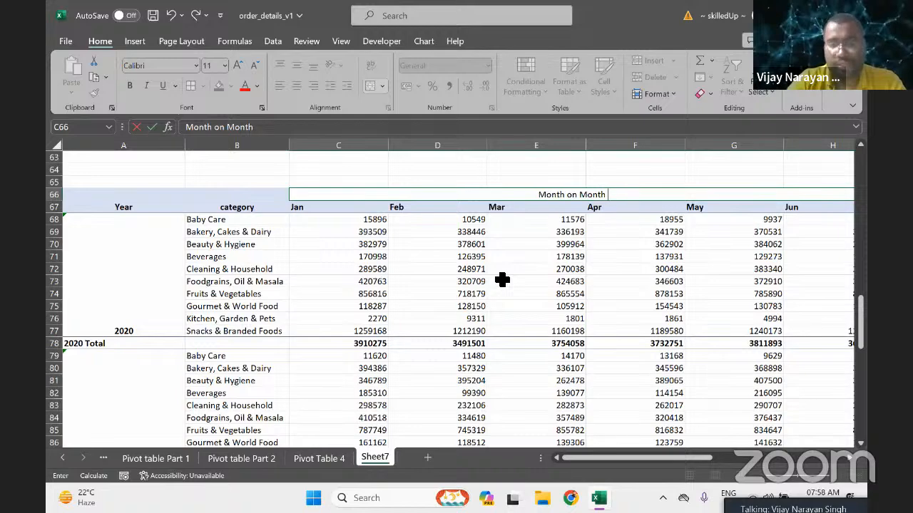
{"action": "type", "text": "GMB"}
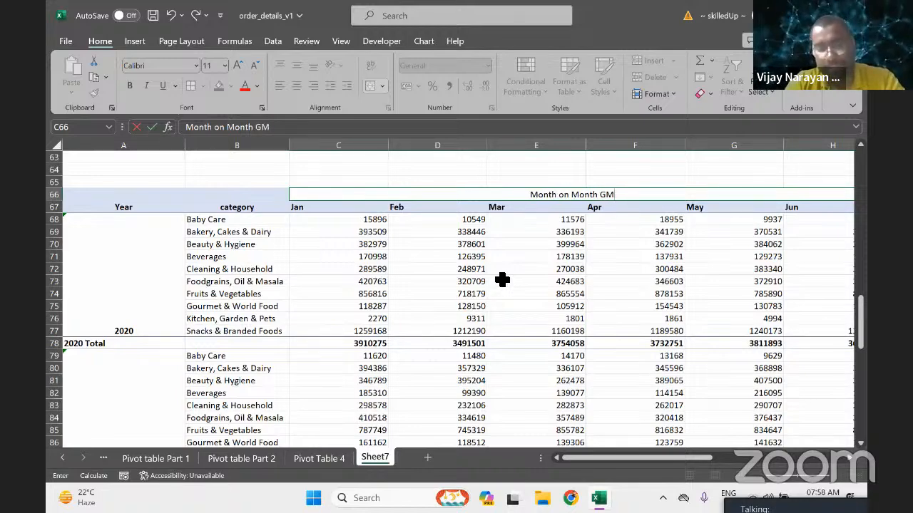
{"action": "key", "text": "Return"}
{"action": "key", "text": "Up"}
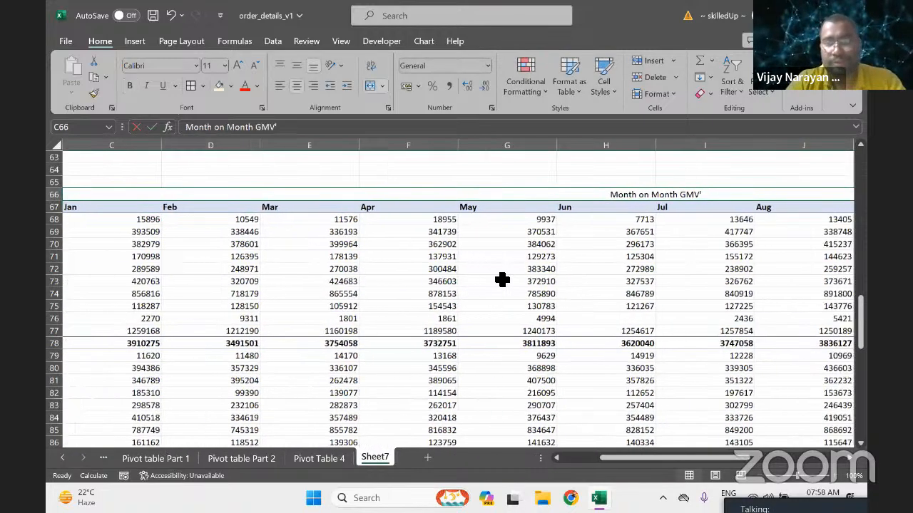
{"action": "left_click", "coordinate": [327, 127]}
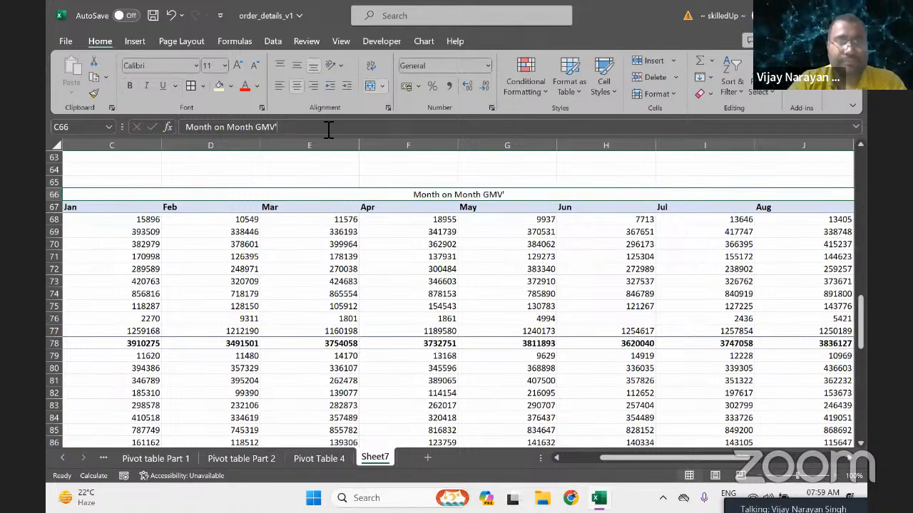
{"action": "key", "text": "BackSpace"}
{"action": "key", "text": "Return"}
AutoFit the column widths of the whole report table and bold the Month on Month GMV heading.
{"action": "key", "text": "Right"}
{"action": "key", "text": "Right"}
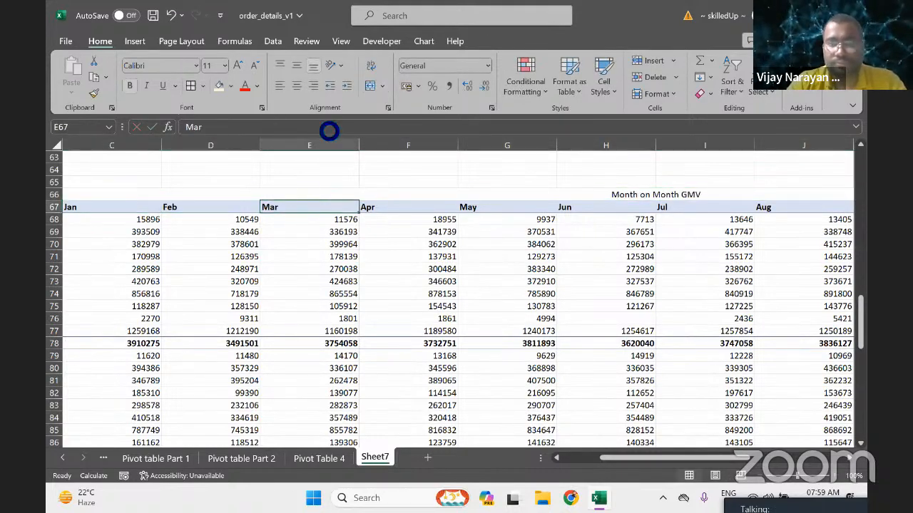
{"action": "key", "text": "ctrl+a"}
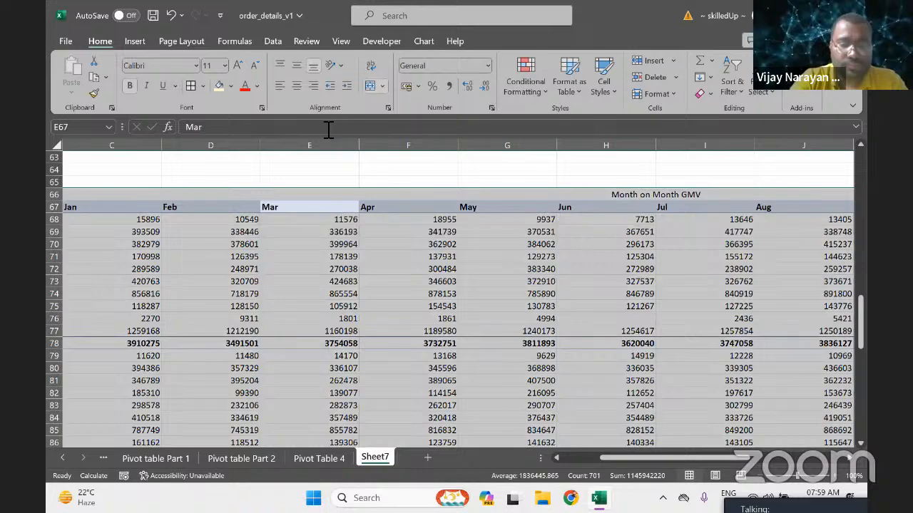
{"action": "key", "text": "alt+h"}
{"action": "key", "text": "o"}
{"action": "key", "text": "i"}
{"action": "key", "text": "Left"}
{"action": "key", "text": "Left"}
{"action": "key", "text": "Left"}
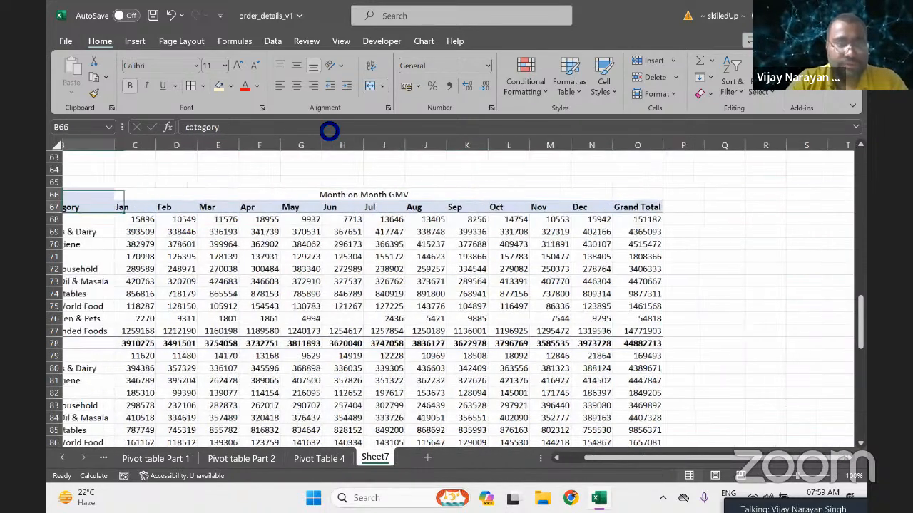
{"action": "key", "text": "Right"}
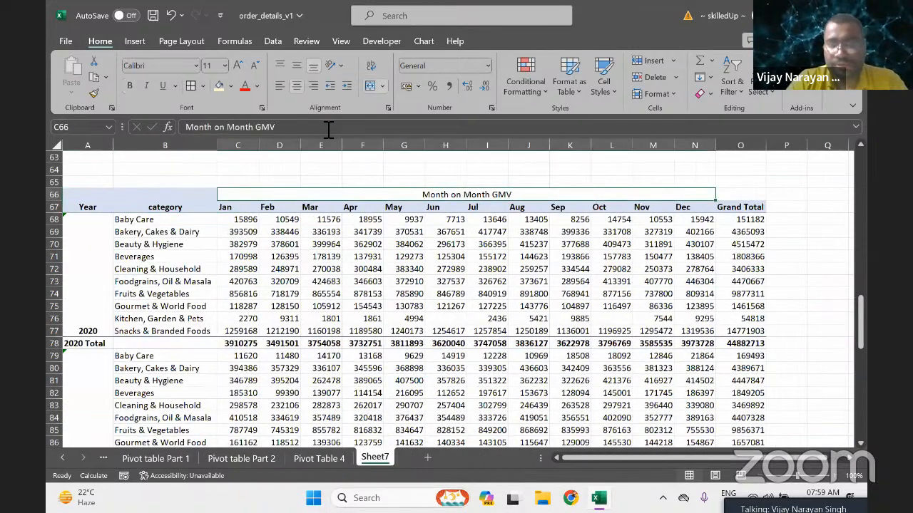
Merge and center the Grand Total column header across O66 and O67 and rename it Total GMV.
{"action": "key", "text": "Right"}
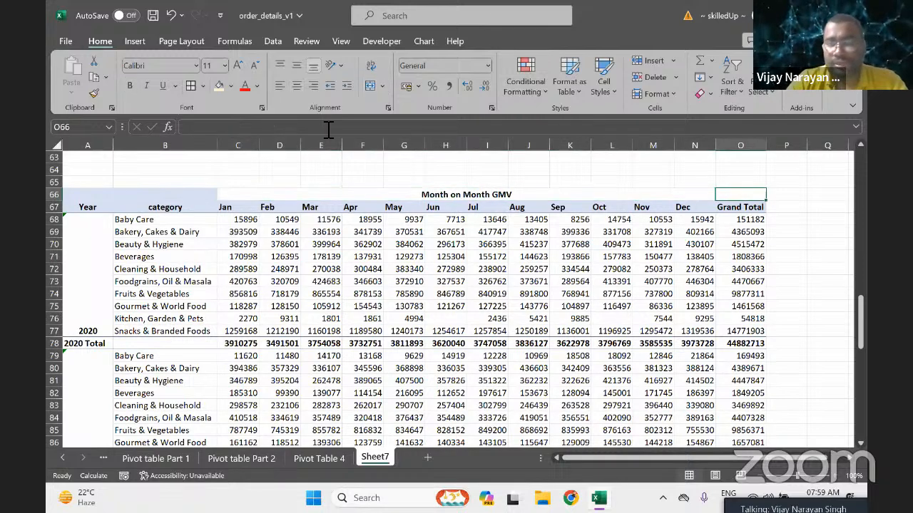
{"action": "key", "text": "shift+Down"}
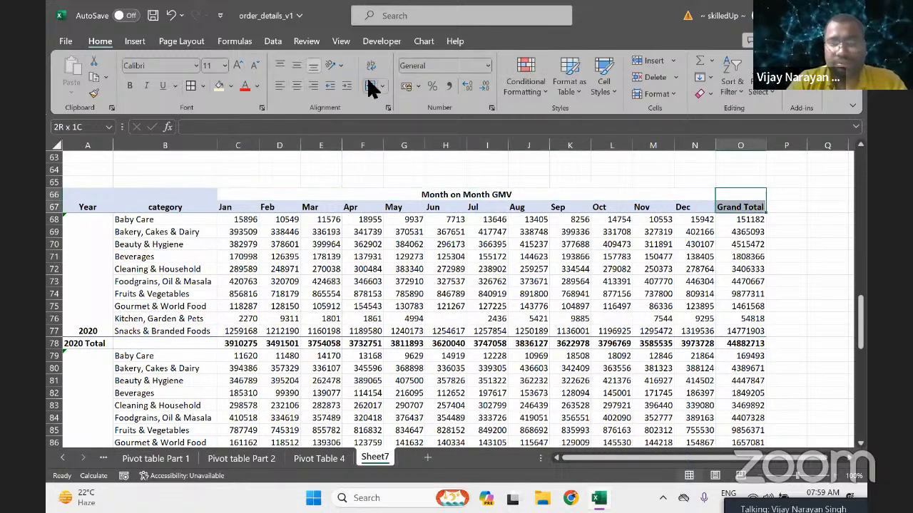
{"action": "type", "text": "Total GMV"}
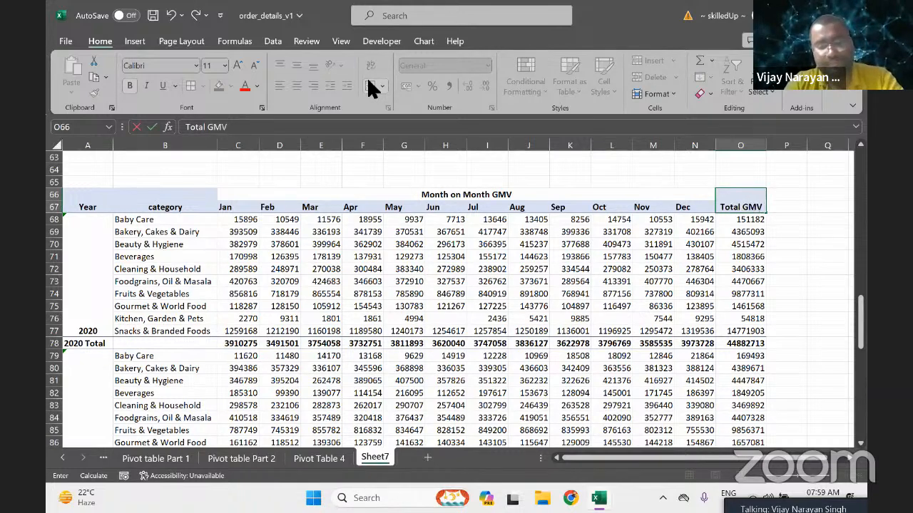
{"action": "key", "text": "Return"}
Capitalize the header in B66 so it reads Category.
{"action": "key", "text": "Up"}
{"action": "key", "text": "ctrl+shift+Left"}
{"action": "key", "text": "ctrl+shift+Left"}
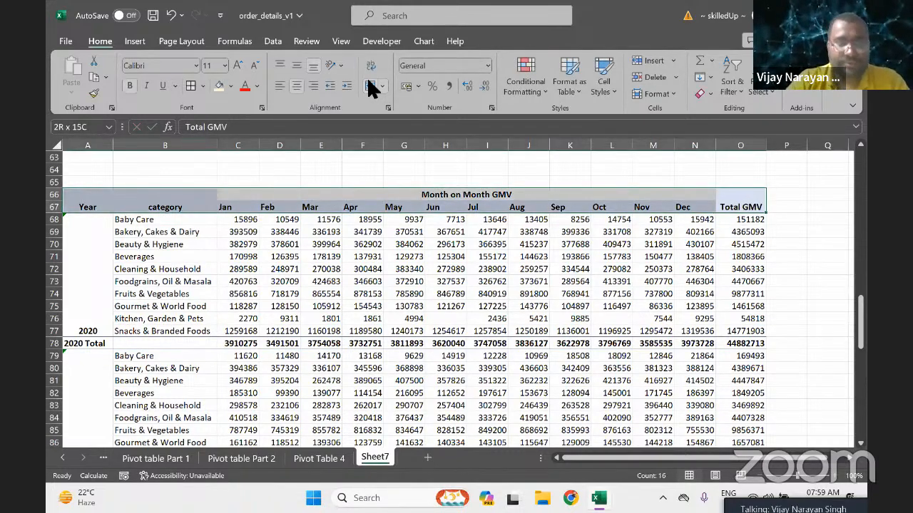
{"action": "left_click", "coordinate": [134, 204]}
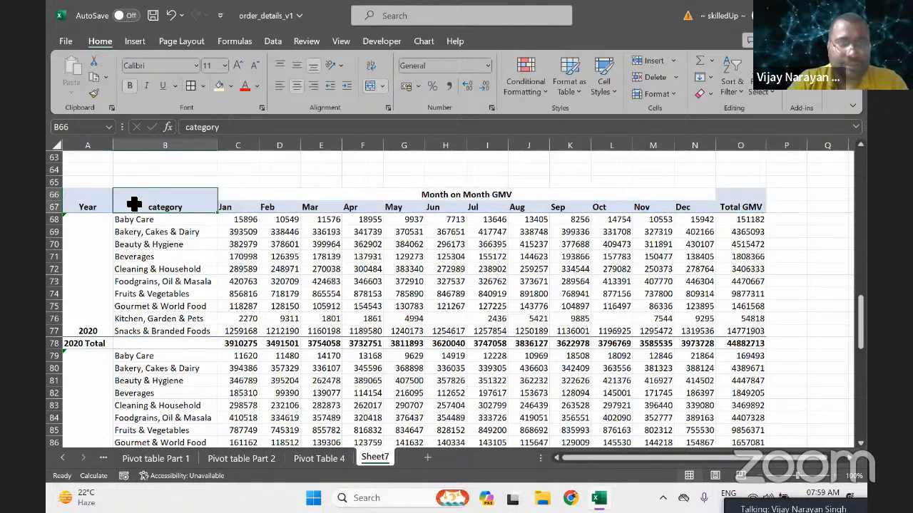
{"action": "left_click", "coordinate": [199, 136]}
{"action": "type", "text": "C"}
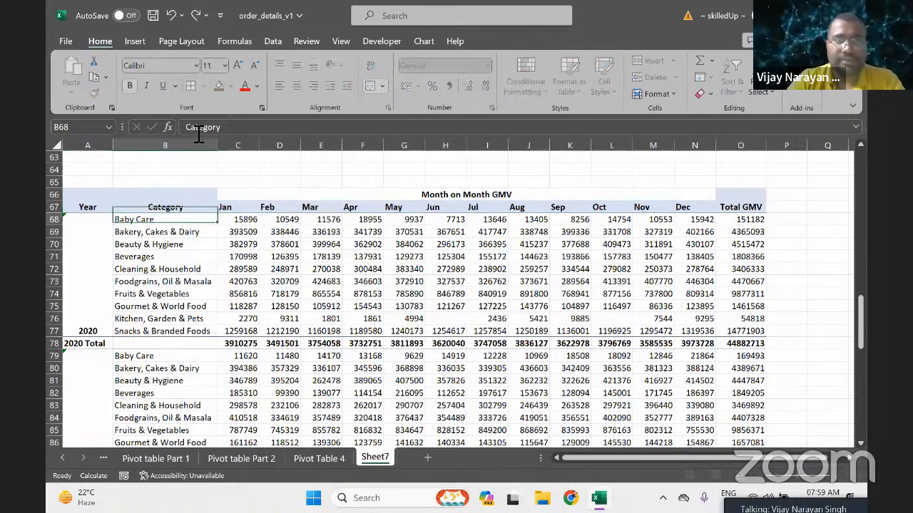
{"action": "key", "text": "Return"}
Fill the whole two-row header, A66 to O67, with the light blue theme color.
{"action": "key", "text": "Up"}
{"action": "key", "text": "Left"}
{"action": "key", "text": "ctrl+shift+Right"}
{"action": "key", "text": "ctrl+shift+Right"}
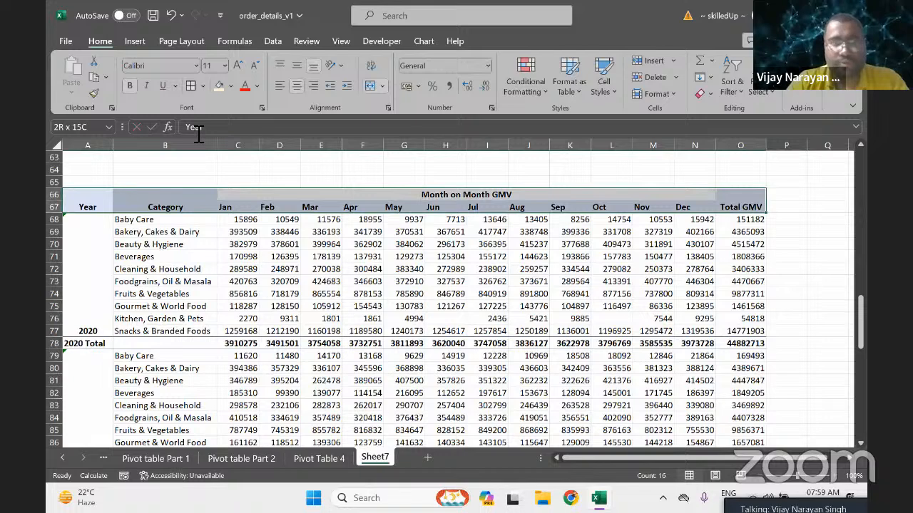
{"action": "left_click", "coordinate": [229, 85]}
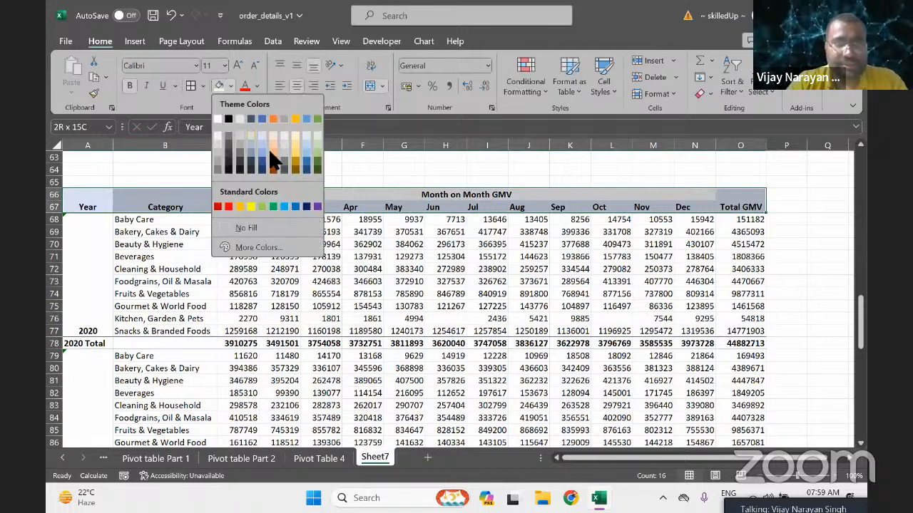
{"action": "left_click", "coordinate": [261, 135]}
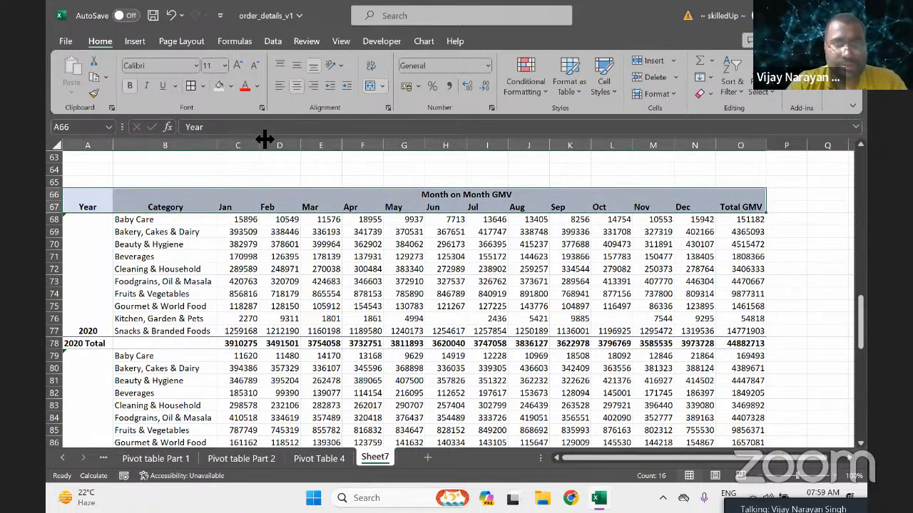
Fill the 2020 Total row, A78 to O78, with the same light blue.
{"action": "left_click", "coordinate": [280, 307]}
{"action": "key", "text": "Down"}
{"action": "key", "text": "Down"}
{"action": "key", "text": "Down"}
{"action": "key", "text": "Left"}
{"action": "key", "text": "Left"}
{"action": "key", "text": "Left"}
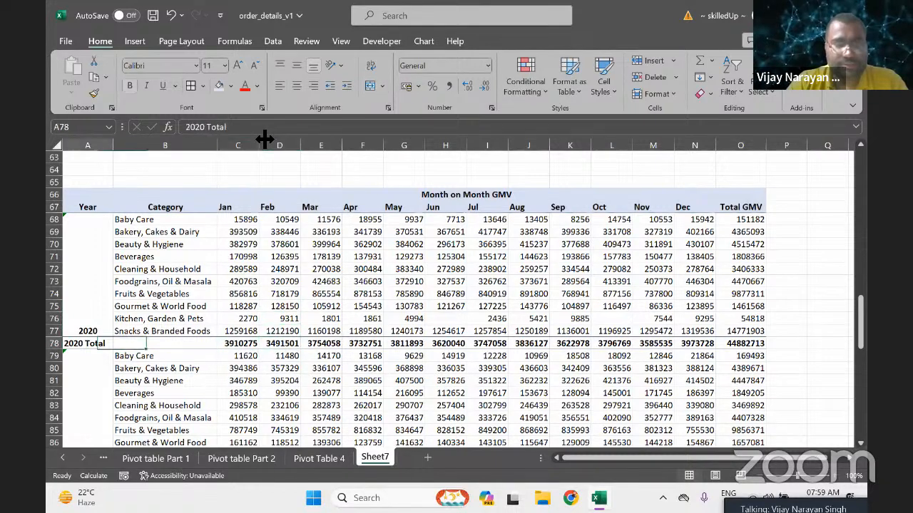
{"action": "key", "text": "ctrl+shift+Right"}
{"action": "key", "text": "ctrl+shift+Right"}
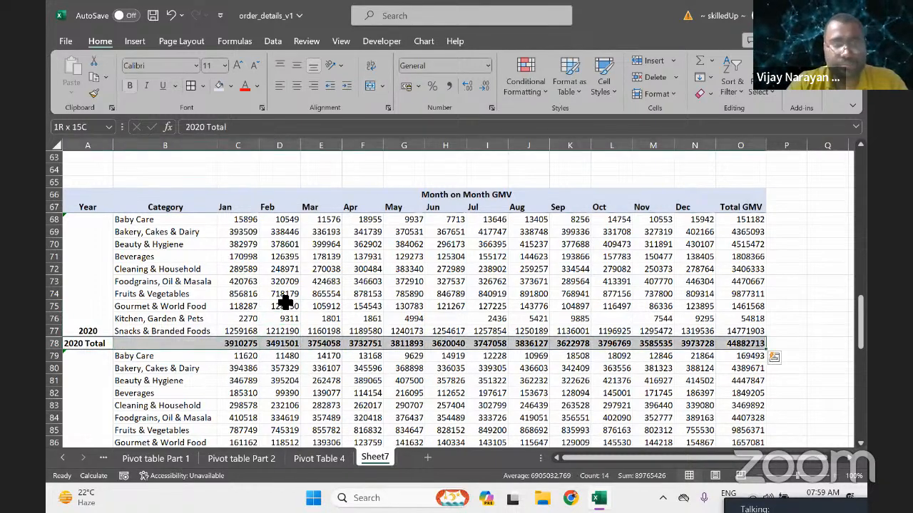
{"action": "left_click", "coordinate": [217, 86]}
Fill the 2021 Total row, A89 to O89, with the same light blue.
{"action": "key", "text": "Down"}
{"action": "key", "text": "Down"}
{"action": "key", "text": "Down"}
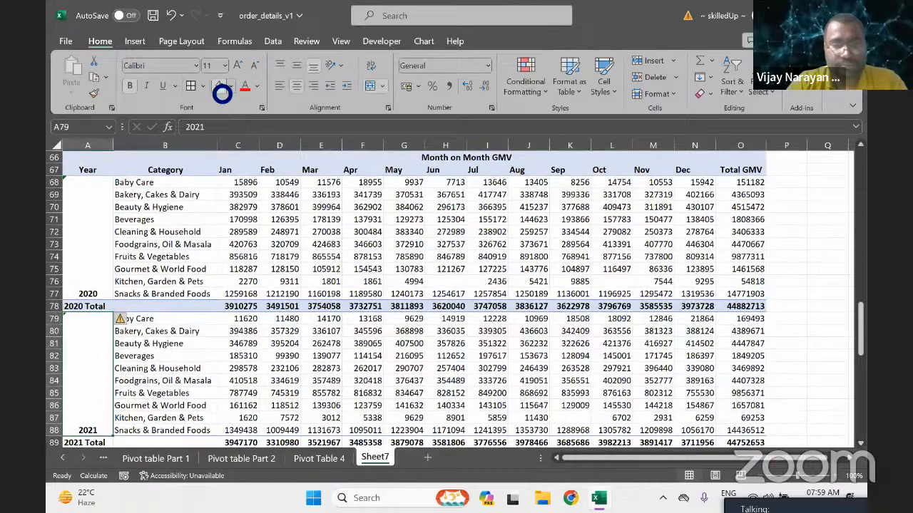
{"action": "key", "text": "Up"}
{"action": "key", "text": "ctrl+shift+Right"}
{"action": "key", "text": "ctrl+shift+Right"}
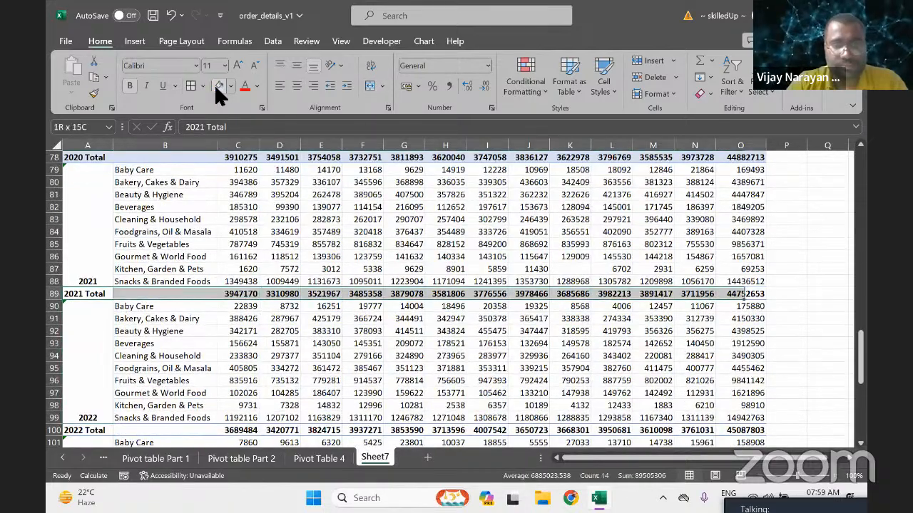
{"action": "left_click", "coordinate": [218, 86]}
Fill the 2022 Total row, A100 to O100, with the same light blue.
{"action": "key", "text": "Down"}
{"action": "key", "text": "Down"}
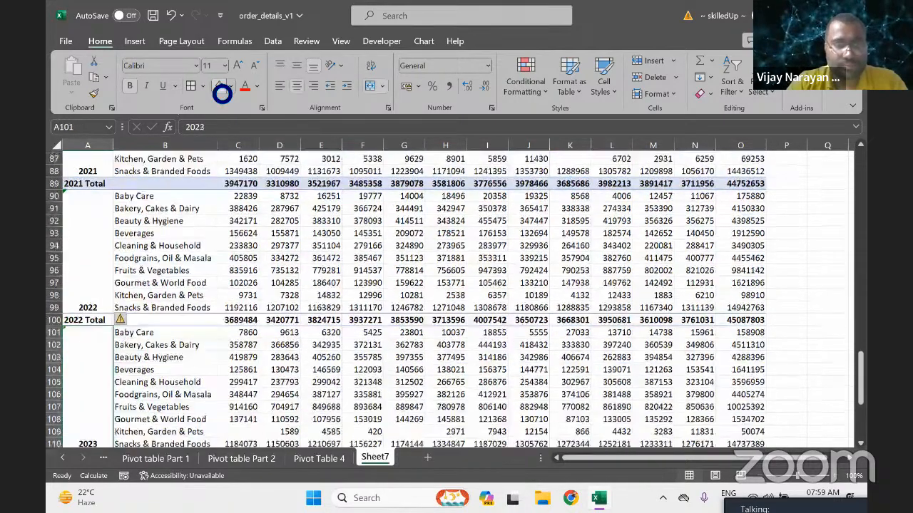
{"action": "key", "text": "ctrl+shift+Right"}
{"action": "key", "text": "ctrl+shift+Right"}
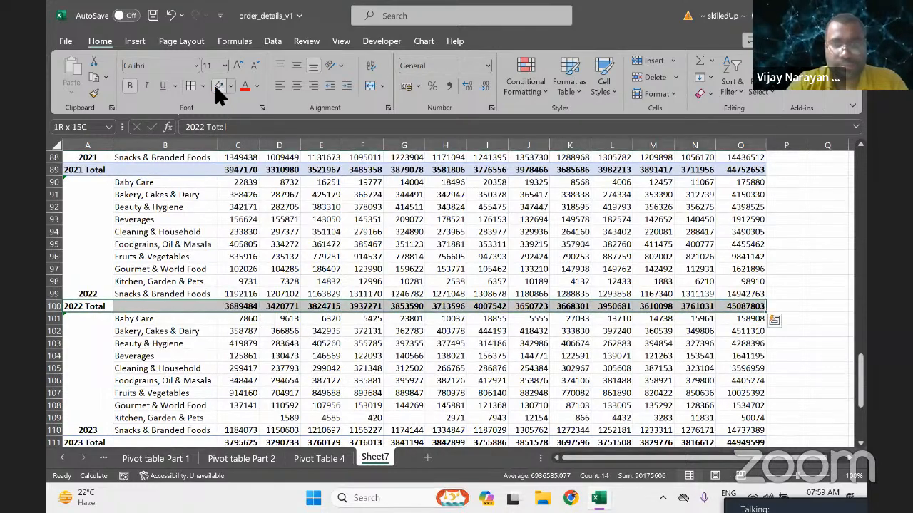
{"action": "left_click", "coordinate": [215, 85]}
Fill the 2023 Total row, A111 to O111, with the same light blue.
{"action": "key", "text": "Down"}
{"action": "key", "text": "ctrl+Down"}
{"action": "key", "text": "Down"}
{"action": "key", "text": "ctrl+shift+Right"}
{"action": "key", "text": "ctrl+shift+Right"}
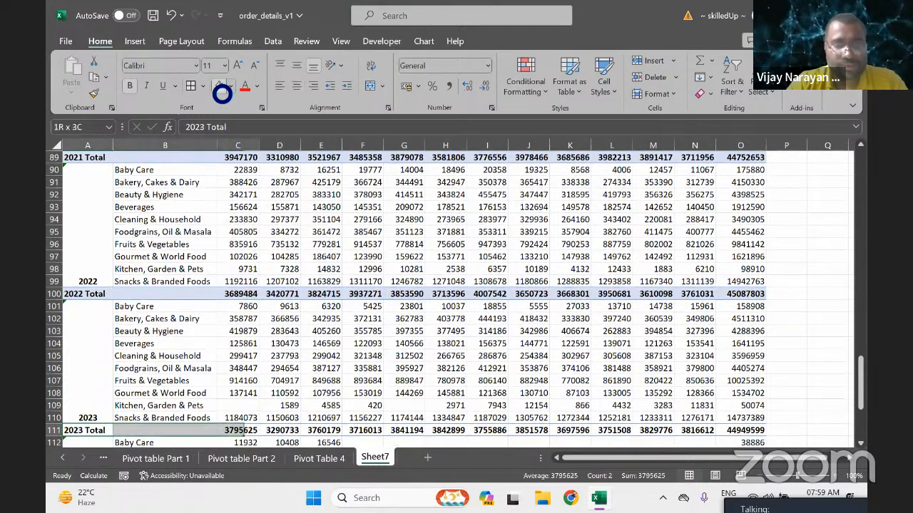
{"action": "left_click", "coordinate": [216, 86]}
Fill the 2024 Total row, A122 to O122, with the same light blue.
{"action": "key", "text": "Down"}
{"action": "key", "text": "ctrl+Down"}
{"action": "key", "text": "Down"}
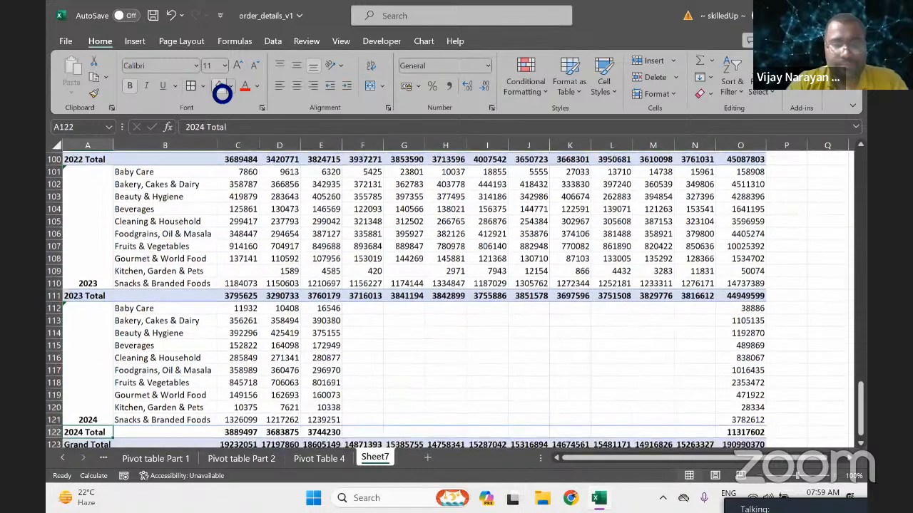
{"action": "key", "text": "ctrl+shift+Right"}
{"action": "key", "text": "ctrl+shift+Right"}
{"action": "key", "text": "ctrl+shift+Right"}
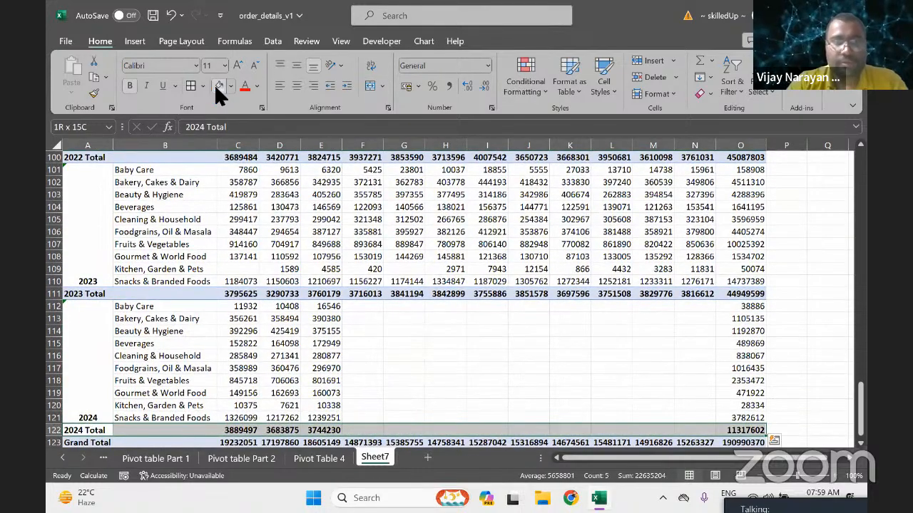
{"action": "left_click", "coordinate": [215, 85]}
Format the report's figures from C68 to O111 with comma separators and no decimal places.
{"action": "left_click", "coordinate": [325, 216]}
{"action": "key", "text": "ctrl+Up"}
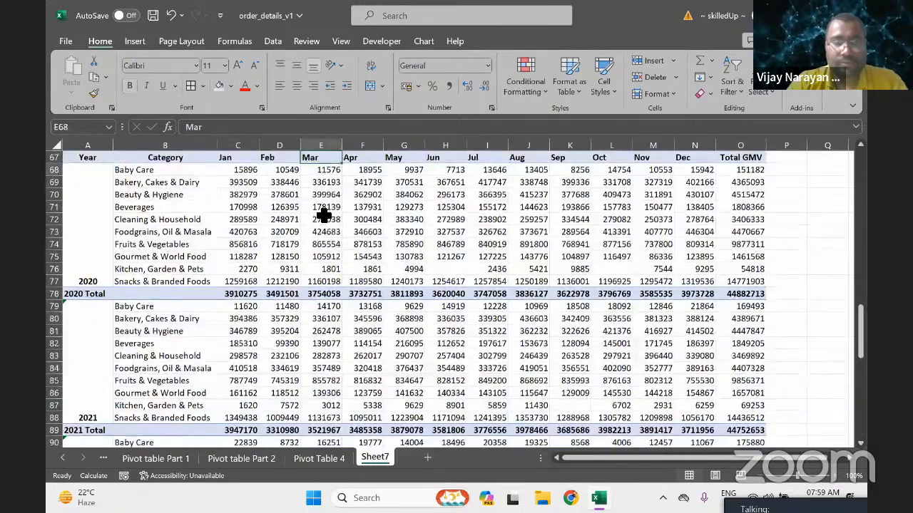
{"action": "key", "text": "Down"}
{"action": "key", "text": "Left"}
{"action": "key", "text": "Left"}
{"action": "key", "text": "ctrl+shift+Right"}
{"action": "key", "text": "shift+Down"}
{"action": "key", "text": "shift+Down"}
{"action": "key", "text": "shift+Down"}
{"action": "key", "text": "shift+Down"}
{"action": "key", "text": "shift+Down"}
{"action": "key", "text": "shift+Down"}
{"action": "key", "text": "shift+Down"}
{"action": "key", "text": "shift+Down"}
{"action": "key", "text": "shift+Down"}
{"action": "key", "text": "shift+Down"}
{"action": "key", "text": "shift+Down"}
{"action": "key", "text": "shift+Down"}
{"action": "key", "text": "shift+Down"}
{"action": "key", "text": "shift+Down"}
{"action": "key", "text": "shift+Down"}
{"action": "key", "text": "shift+Down"}
{"action": "key", "text": "shift+Down"}
{"action": "key", "text": "shift+Down"}
{"action": "key", "text": "shift+Down"}
{"action": "key", "text": "shift+Down"}
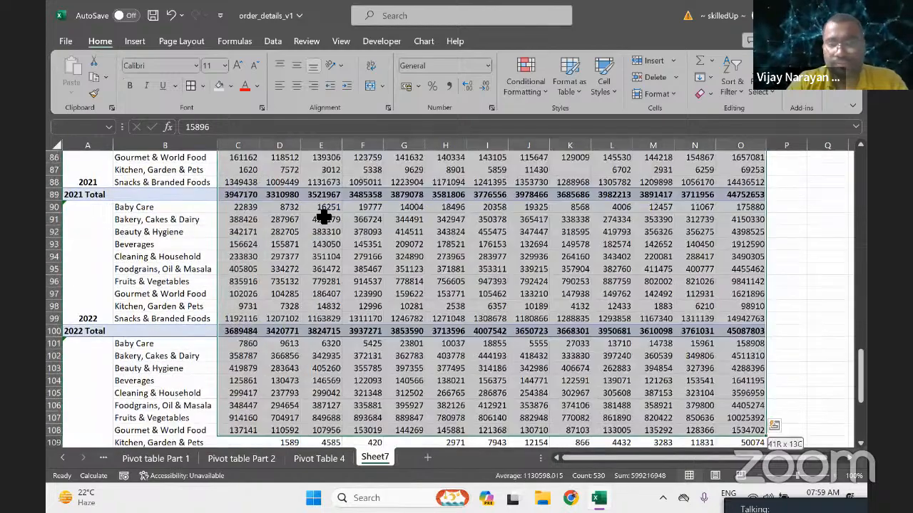
{"action": "key", "text": "shift+Down"}
{"action": "key", "text": "shift+Down"}
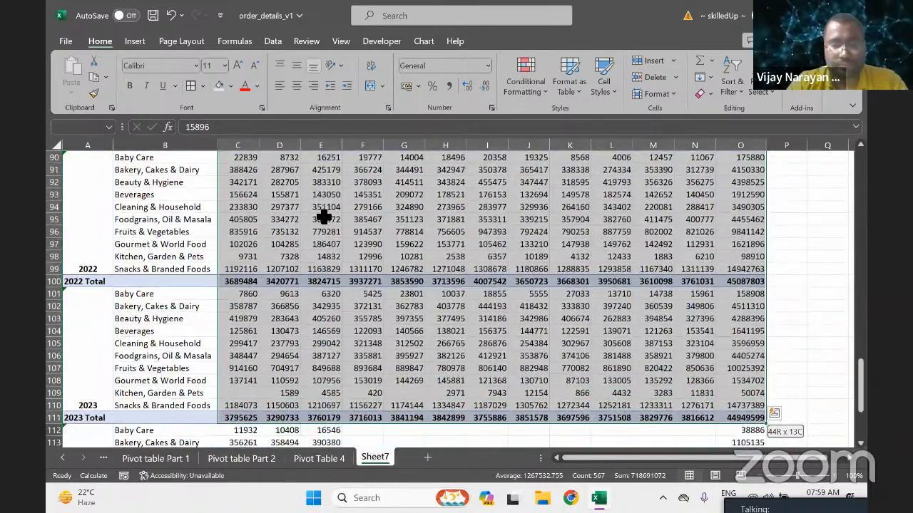
{"action": "left_click", "coordinate": [448, 85]}
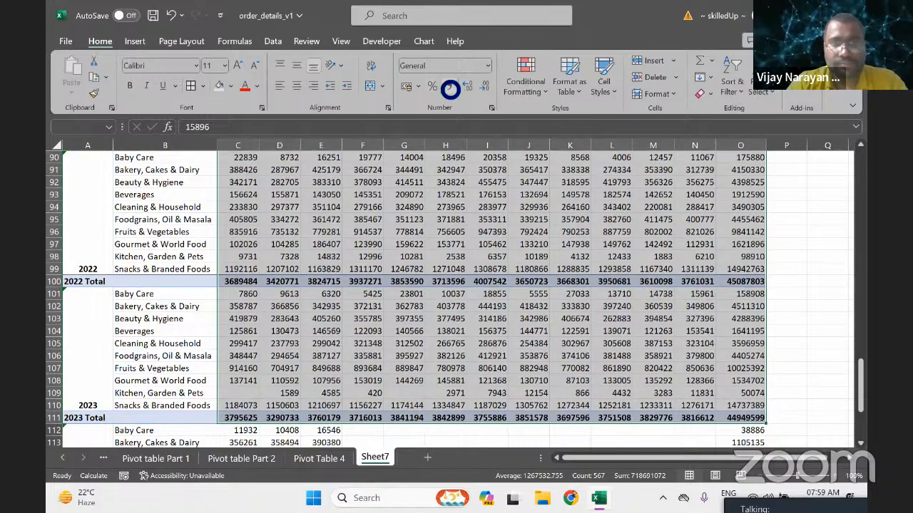
{"action": "left_click", "coordinate": [484, 86]}
{"action": "left_click", "coordinate": [487, 87]}
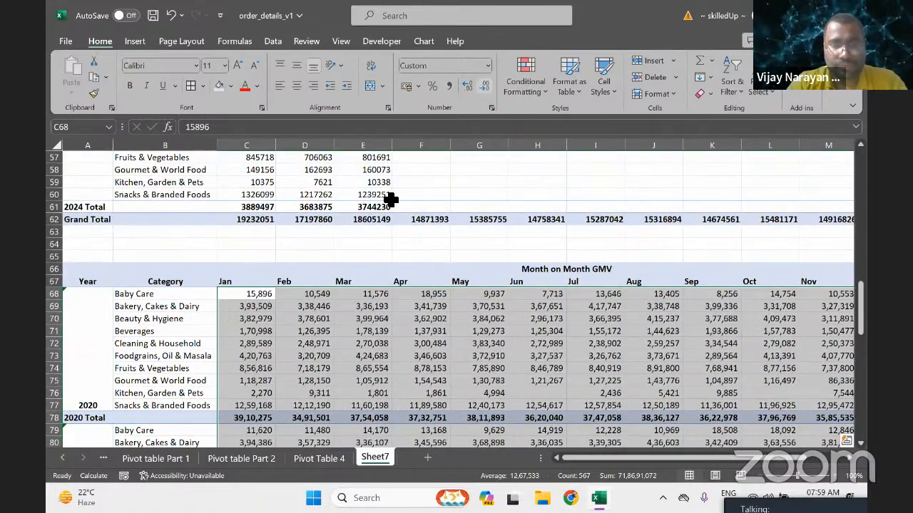
Format the 2024 and Grand Total figures, C112 to O123, with comma separators and no decimal places.
{"action": "key", "text": "Down"}
{"action": "key", "text": "Down"}
{"action": "key", "text": "Down"}
{"action": "key", "text": "Down"}
{"action": "key", "text": "Down"}
{"action": "key", "text": "ctrl+Down"}
{"action": "key", "text": "ctrl+Down"}
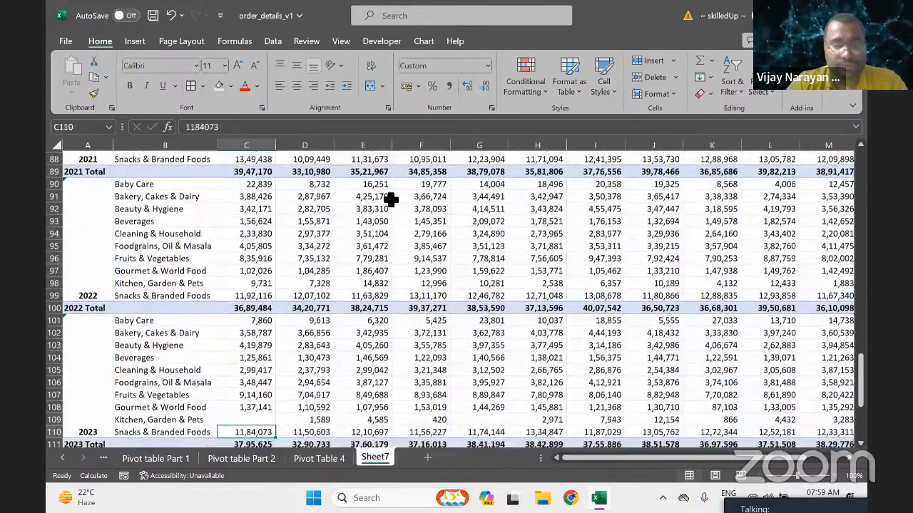
{"action": "key", "text": "Down"}
{"action": "key", "text": "Down"}
{"action": "key", "text": "Down"}
{"action": "key", "text": "Down"}
{"action": "key", "text": "Down"}
{"action": "key", "text": "Down"}
{"action": "key", "text": "Down"}
{"action": "key", "text": "Down"}
{"action": "key", "text": "Down"}
{"action": "key", "text": "Down"}
{"action": "key", "text": "Down"}
{"action": "key", "text": "Down"}
{"action": "key", "text": "Down"}
{"action": "key", "text": "Down"}
{"action": "key", "text": "Down"}
{"action": "key", "text": "Down"}
{"action": "key", "text": "Down"}
{"action": "key", "text": "Down"}
{"action": "key", "text": "Down"}
{"action": "key", "text": "Down"}
{"action": "key", "text": "Down"}
{"action": "key", "text": "Down"}
{"action": "key", "text": "Down"}
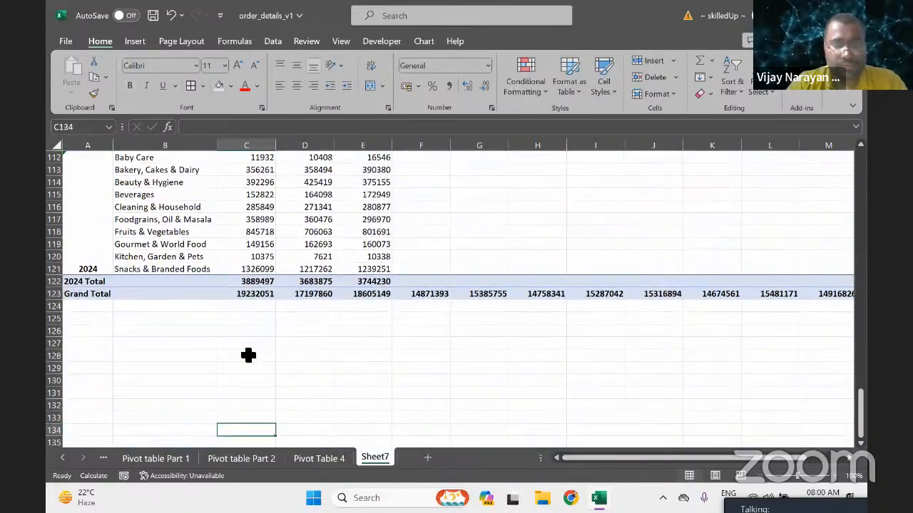
{"action": "key", "text": "ctrl+Up"}
{"action": "key", "text": "ctrl+Up"}
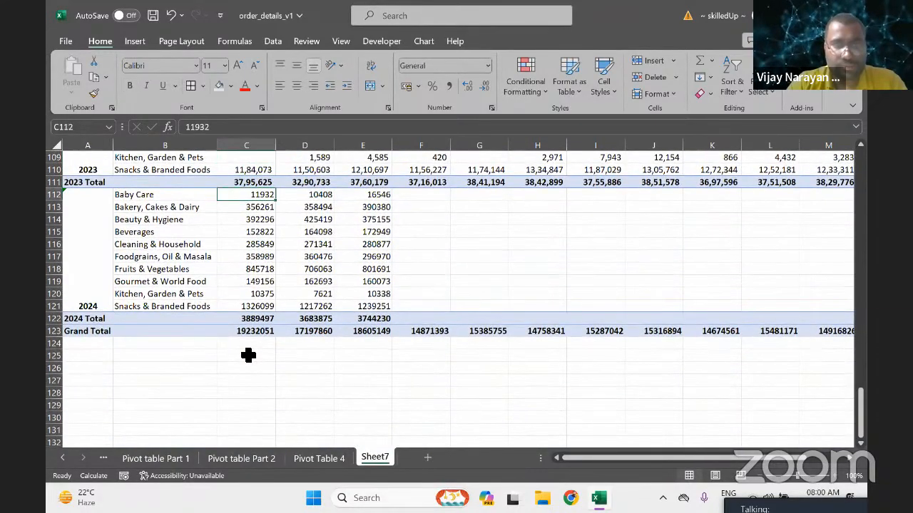
{"action": "key", "text": "ctrl+shift+Down"}
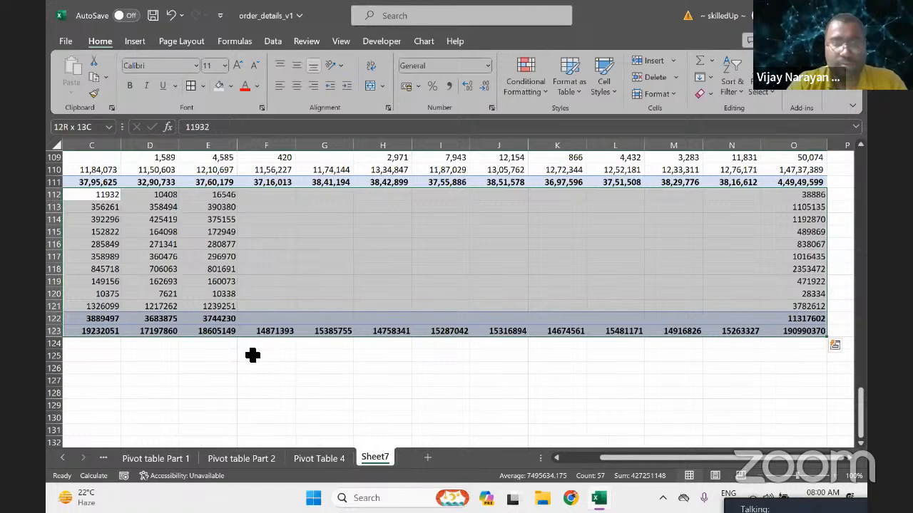
{"action": "left_click", "coordinate": [449, 86]}
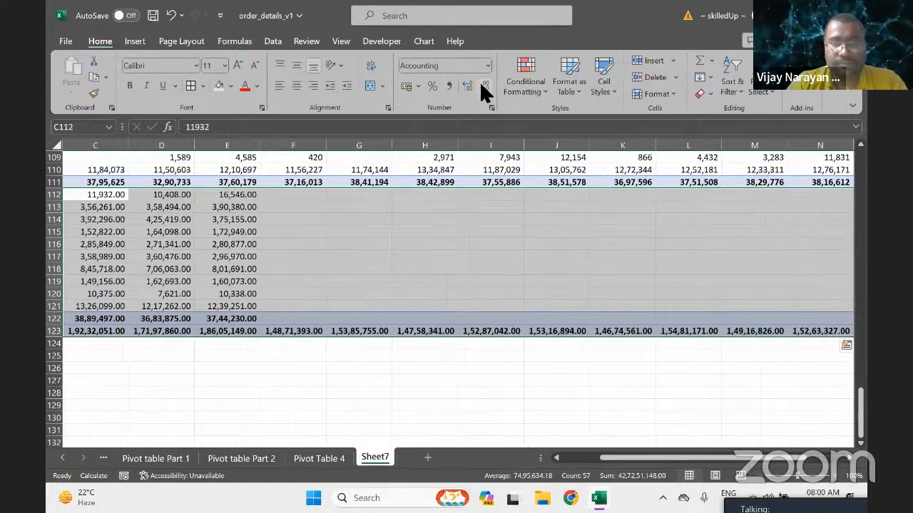
{"action": "left_click", "coordinate": [482, 84]}
{"action": "left_click", "coordinate": [483, 85]}
Enter 0 for the first 2024 category in April, F112, and copy it down to F121.
{"action": "key", "text": "Right"}
{"action": "key", "text": "Right"}
{"action": "key", "text": "Right"}
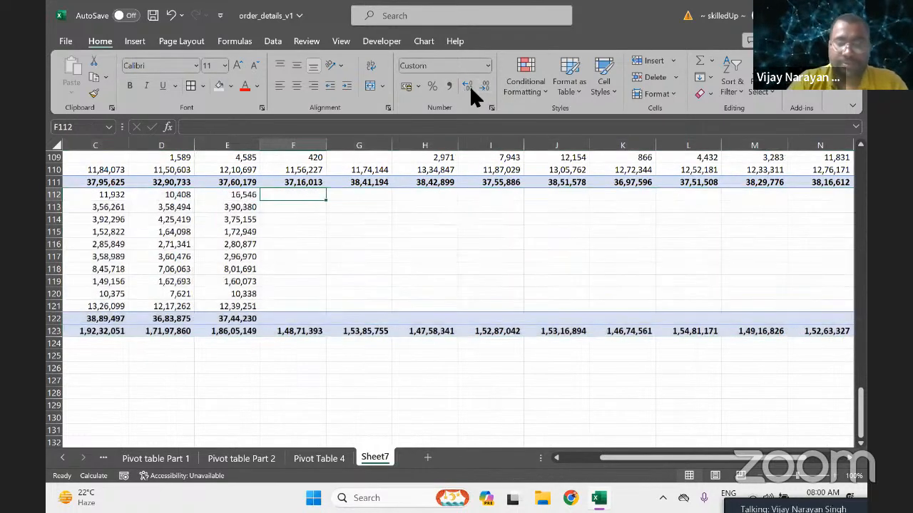
{"action": "type", "text": "0"}
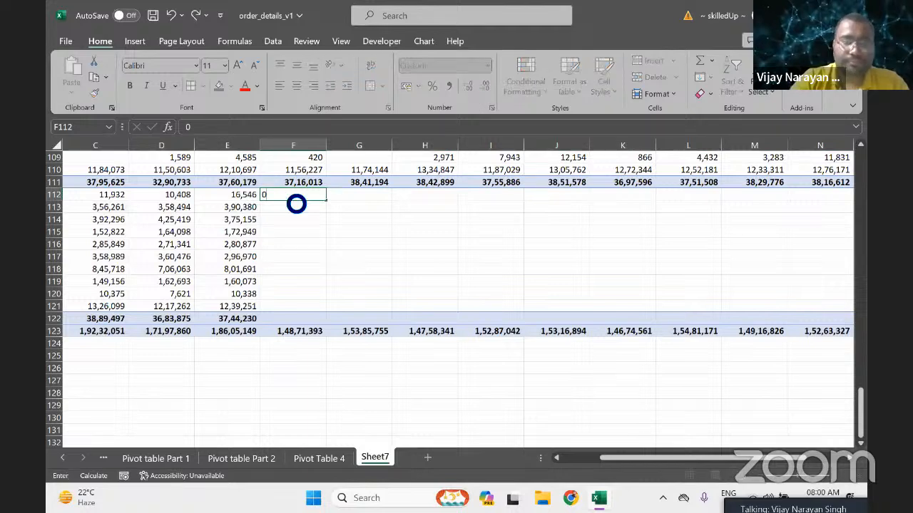
{"action": "key", "text": "Return"}
{"action": "key", "text": "Up"}
{"action": "key", "text": "ctrl+shift+Down"}
{"action": "key", "text": "shift+Up"}
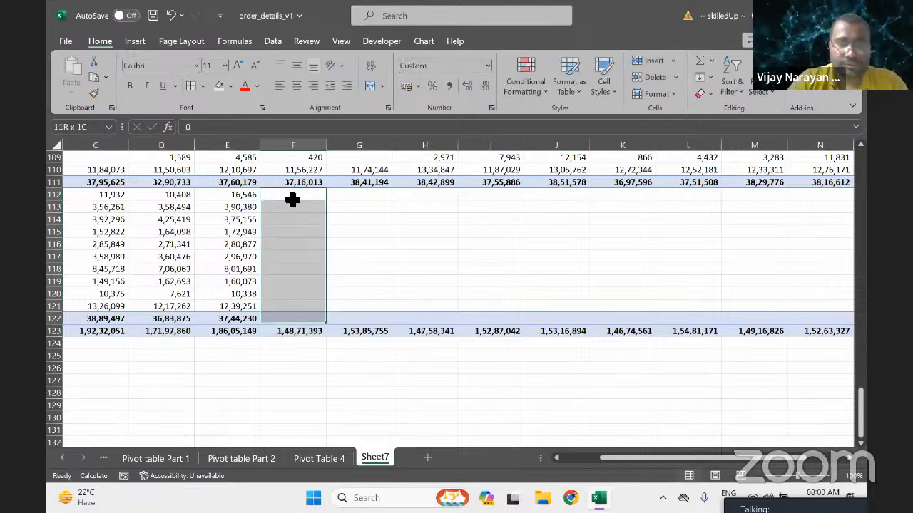
{"action": "key", "text": "shift+Up"}
{"action": "key", "text": "ctrl+d"}
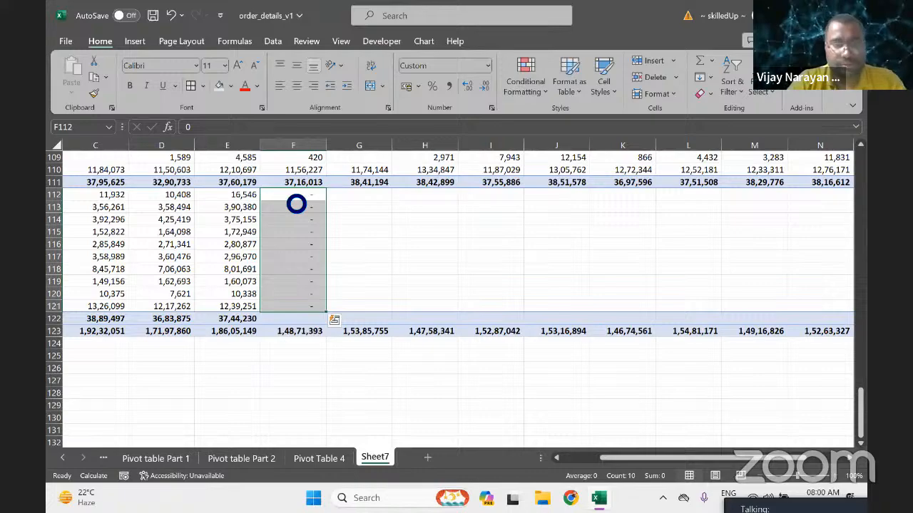
Enter 0 for April in the 2024 Total row, F122.
{"action": "key", "text": "ctrl+Down"}
{"action": "key", "text": "Down"}
{"action": "type", "text": "0"}
{"action": "key", "text": "Return"}
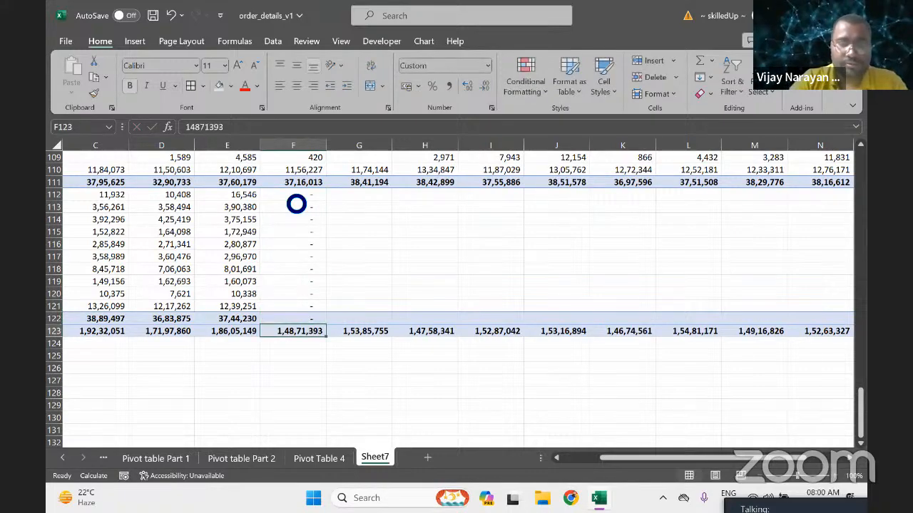
Fill the 2024 months April to December, F112 to N122, with 0, leaving the Total GMV column out.
{"action": "key", "text": "ctrl+Up"}
{"action": "key", "text": "ctrl+Down"}
{"action": "key", "text": "Up"}
{"action": "key", "text": "Up"}
{"action": "key", "text": "Up"}
{"action": "key", "text": "Up"}
{"action": "key", "text": "Up"}
{"action": "key", "text": "Up"}
{"action": "key", "text": "Up"}
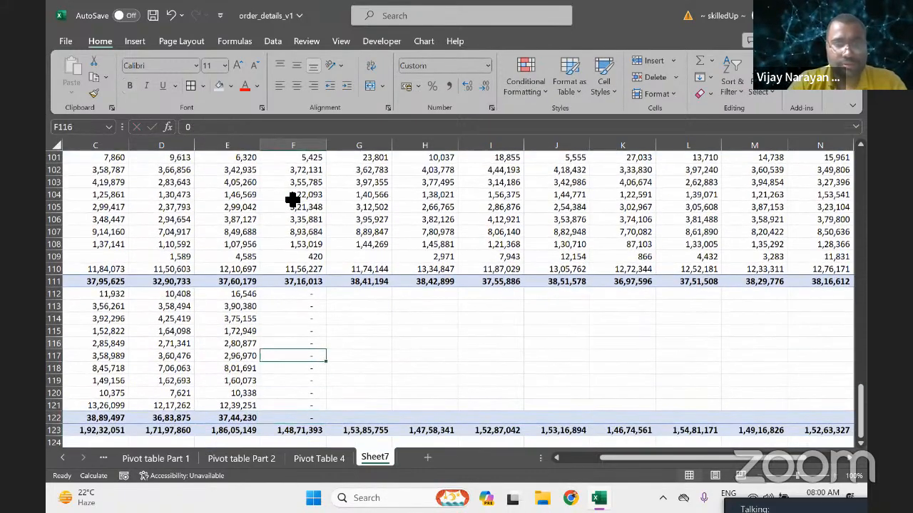
{"action": "key", "text": "Up"}
{"action": "key", "text": "Up"}
{"action": "key", "text": "Up"}
{"action": "key", "text": "Up"}
{"action": "key", "text": "Up"}
{"action": "key", "text": "ctrl+shift+Down"}
{"action": "key", "text": "shift+Up"}
{"action": "key", "text": "ctrl+shift+Right"}
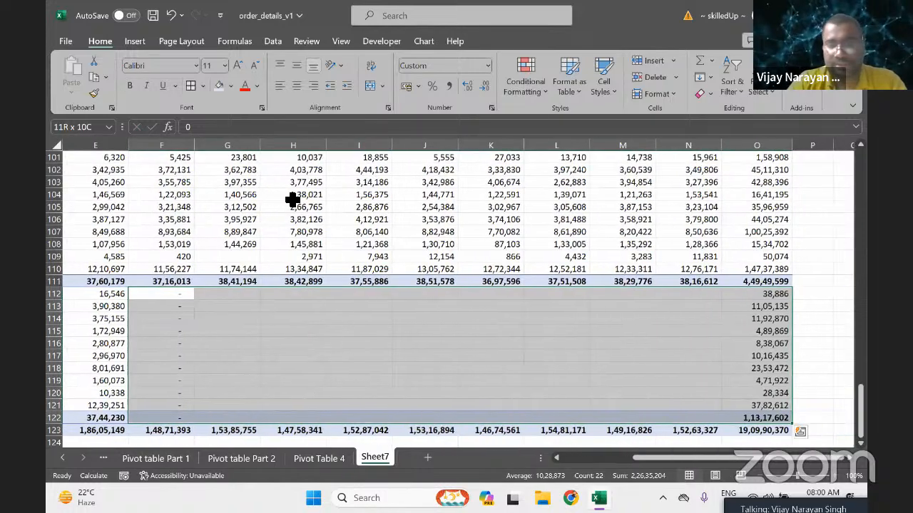
{"action": "type", "text": "0"}
{"action": "key", "text": "ctrl+Return"}
Apply all borders to the whole month-on-month GMV report.
{"action": "key", "text": "Up"}
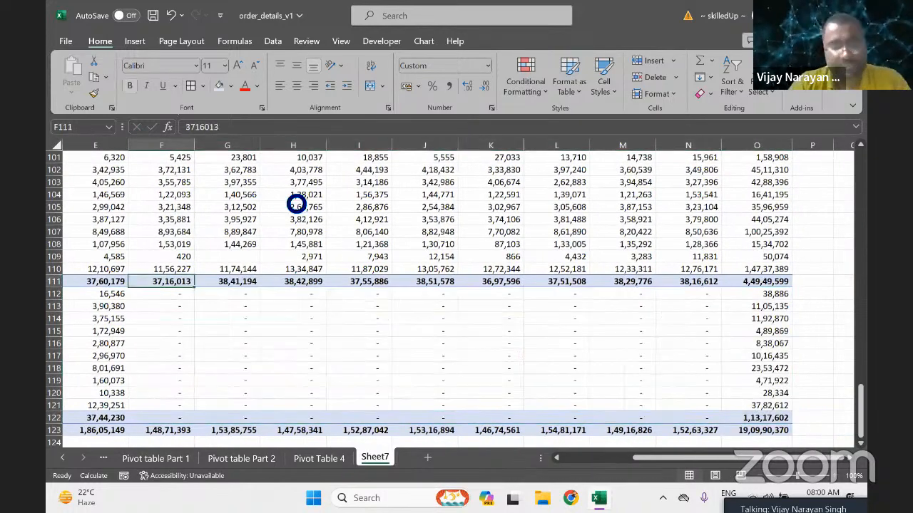
{"action": "key", "text": "ctrl+a"}
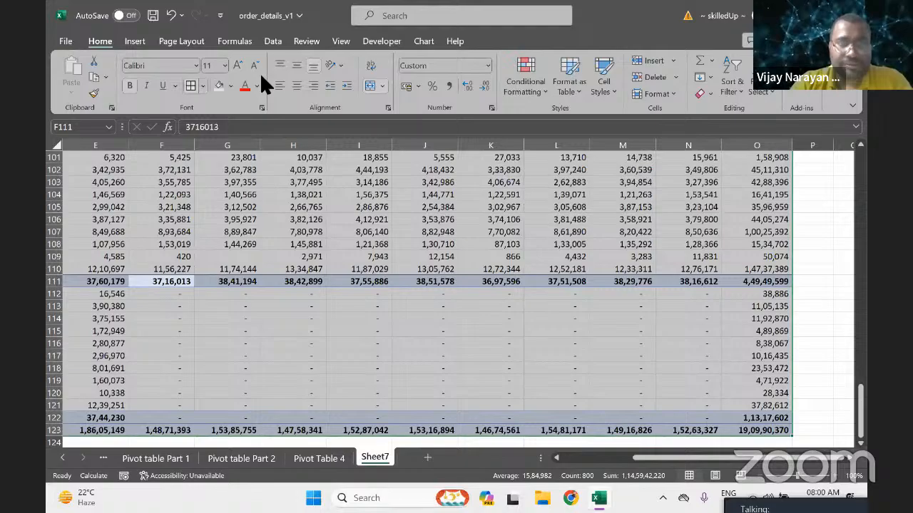
{"action": "left_click", "coordinate": [192, 211]}
{"action": "key", "text": "Left"}
{"action": "key", "text": "Left"}
{"action": "key", "text": "Right"}
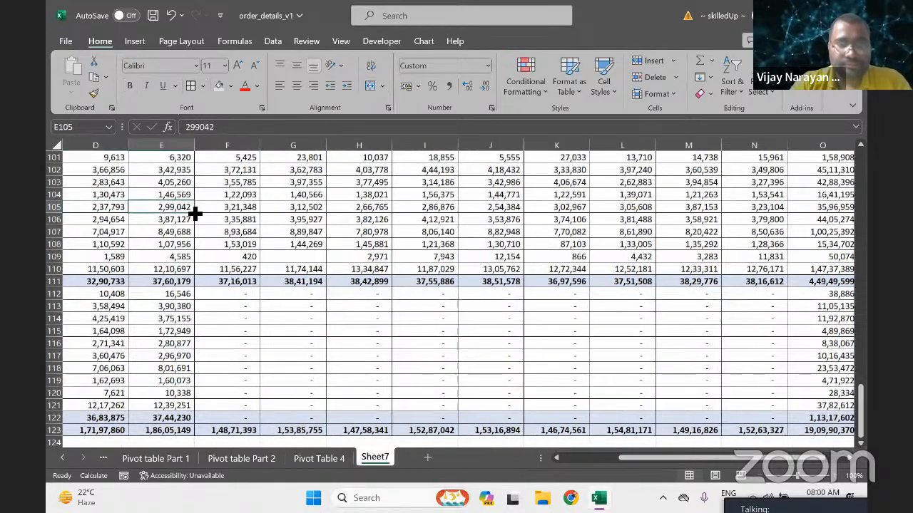
Auto-fit the column widths of the whole report and align its cells vertically to the middle.
{"action": "key", "text": "ctrl+Up"}
{"action": "key", "text": "Down"}
{"action": "key", "text": "Left"}
{"action": "key", "text": "Left"}
{"action": "key", "text": "Left"}
{"action": "key", "text": "Left"}
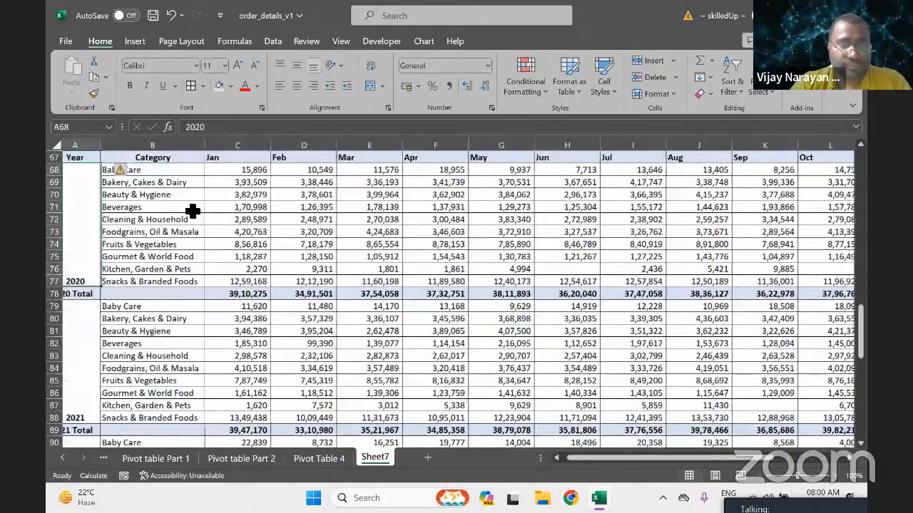
{"action": "key", "text": "Right"}
{"action": "key", "text": "ctrl+a"}
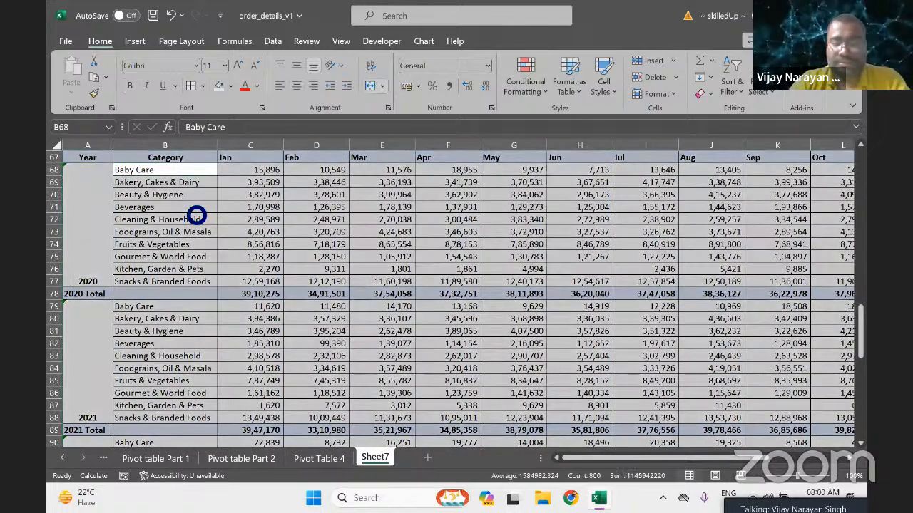
{"action": "key", "text": "alt+o"}
{"action": "key", "text": "c"}
{"action": "key", "text": "a"}
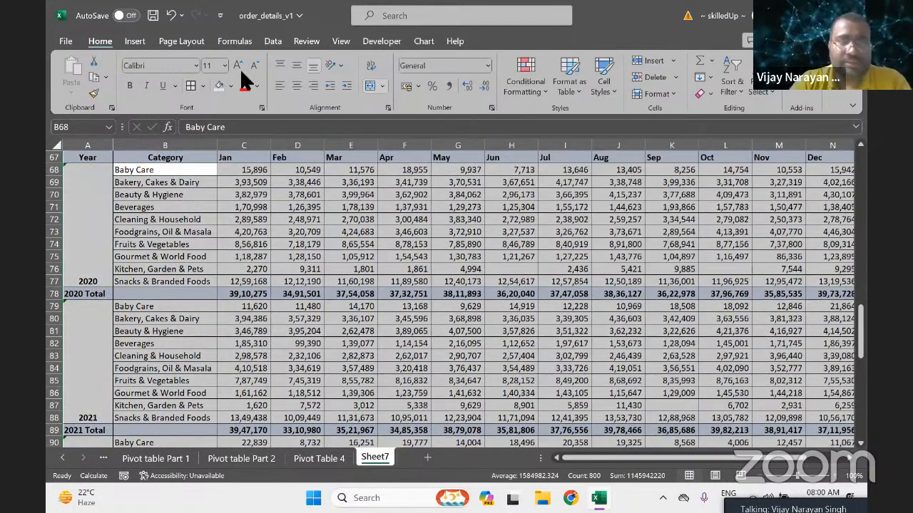
{"action": "left_click", "coordinate": [296, 65]}
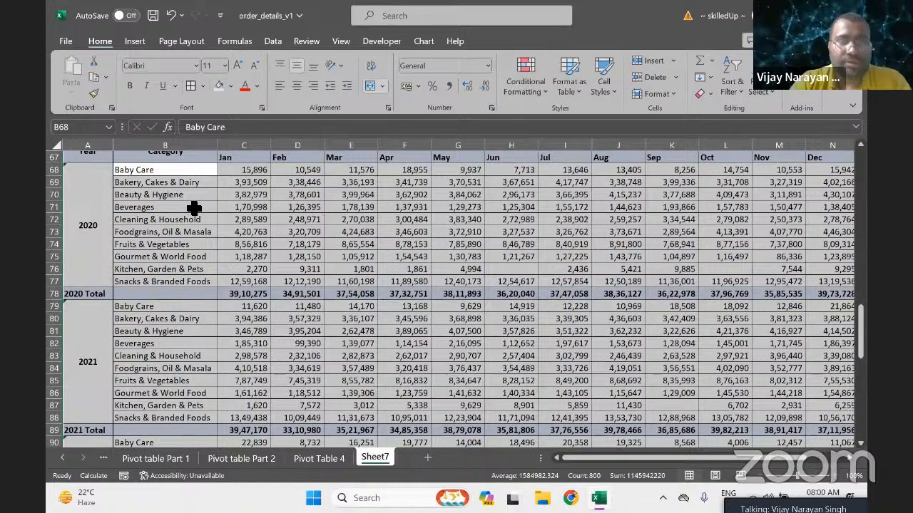
Review the formatted header and the 2020 block of the report.
{"action": "left_click", "coordinate": [182, 236]}
{"action": "key", "text": "Up"}
{"action": "key", "text": "Up"}
{"action": "key", "text": "Up"}
{"action": "key", "text": "Up"}
{"action": "key", "text": "Up"}
{"action": "key", "text": "Up"}
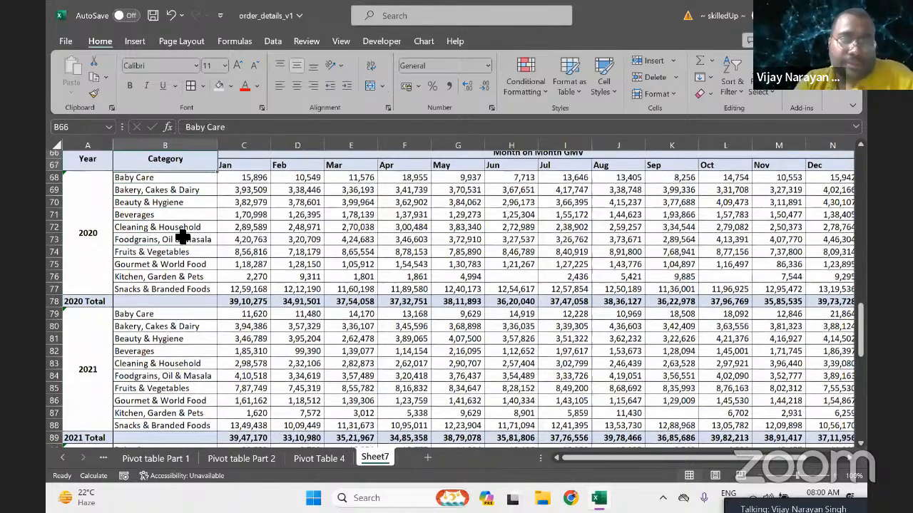
{"action": "key", "text": "Up"}
{"action": "key", "text": "Up"}
{"action": "key", "text": "Up"}
{"action": "key", "text": "Up"}
{"action": "key", "text": "Up"}
{"action": "key", "text": "Down"}
{"action": "key", "text": "Down"}
{"action": "key", "text": "Down"}
{"action": "key", "text": "Down"}
{"action": "key", "text": "Down"}
{"action": "key", "text": "Down"}
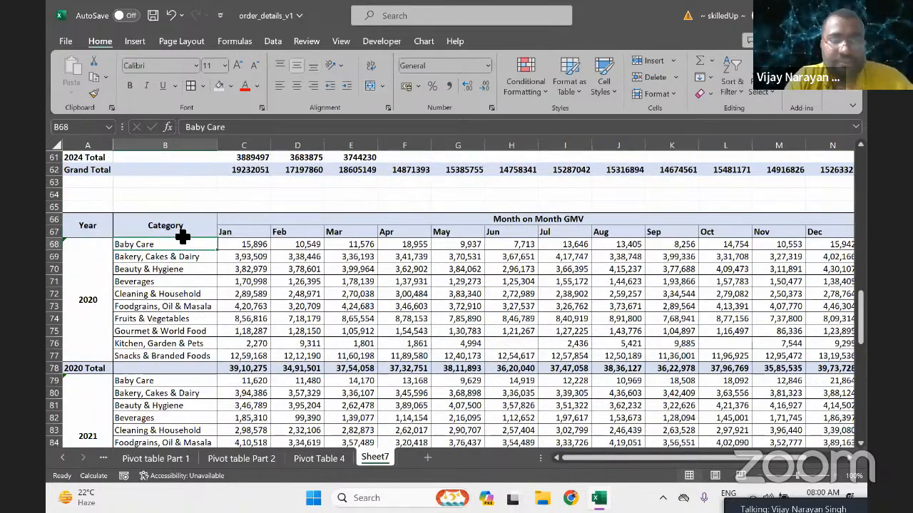
{"action": "key", "text": "Right"}
{"action": "key", "text": "Down"}
{"action": "key", "text": "Down"}
{"action": "key", "text": "Down"}
{"action": "key", "text": "Down"}
{"action": "key", "text": "Down"}
{"action": "key", "text": "Down"}
{"action": "key", "text": "Down"}
{"action": "key", "text": "Down"}
{"action": "key", "text": "Down"}
{"action": "key", "text": "Down"}
{"action": "key", "text": "Down"}
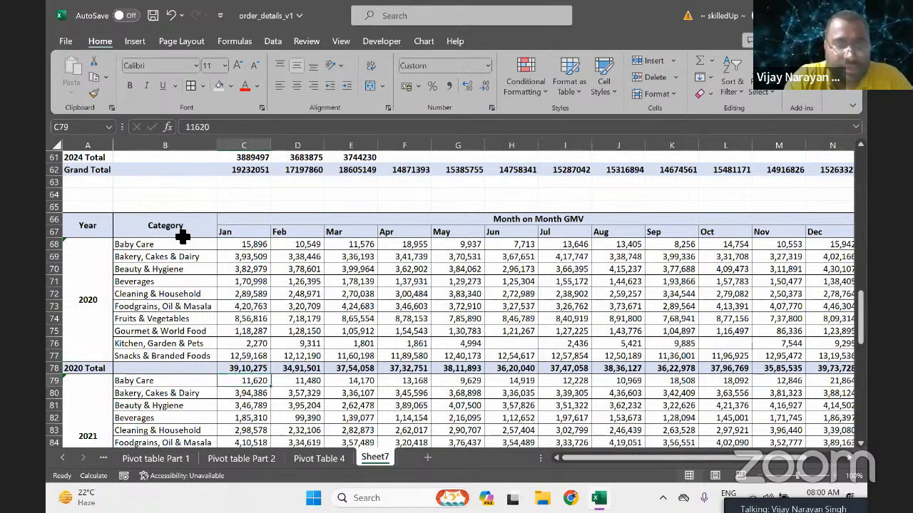
{"action": "key", "text": "Up"}
{"action": "key", "text": "Right"}
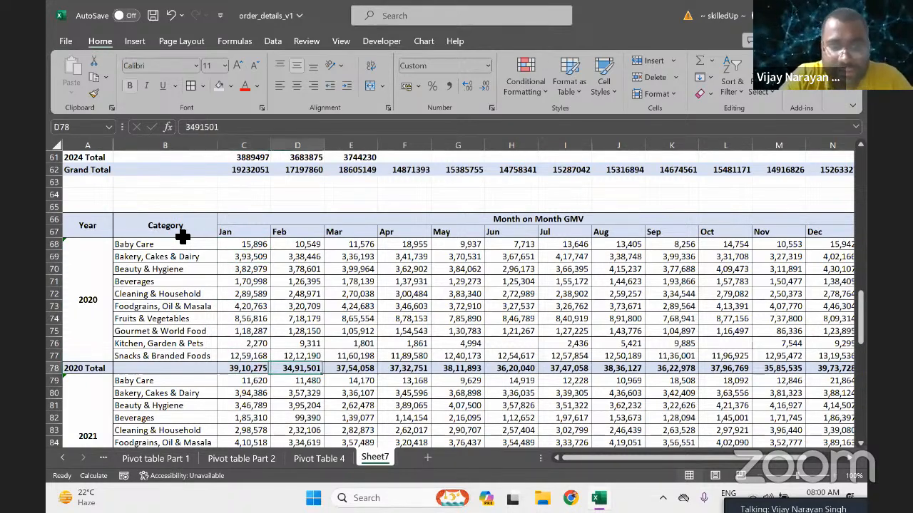
Examine the 2020 Total row across the months from January to December and its Total GMV figure.
{"action": "key", "text": "Left"}
{"action": "key", "text": "Right"}
{"action": "key", "text": "Right"}
{"action": "key", "text": "Right"}
{"action": "key", "text": "Right"}
{"action": "key", "text": "Right"}
{"action": "key", "text": "Right"}
{"action": "key", "text": "Right"}
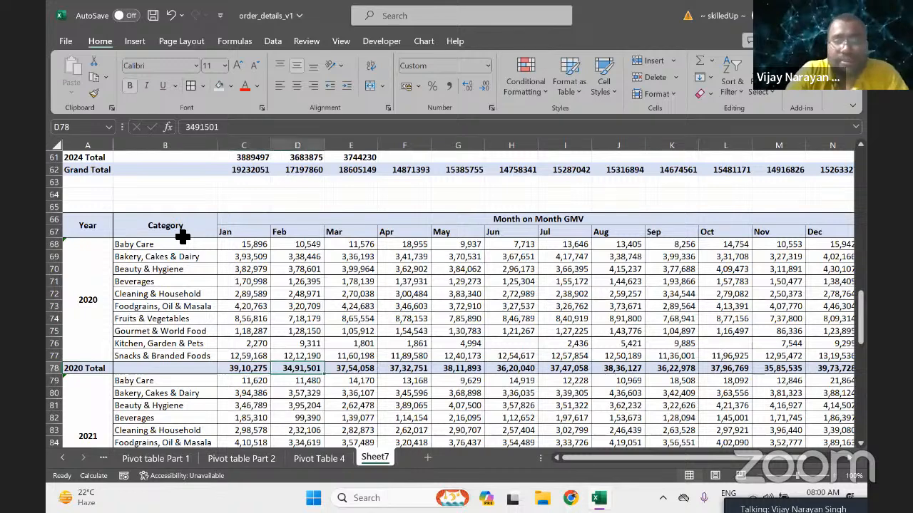
{"action": "key", "text": "Right"}
{"action": "key", "text": "Right"}
{"action": "key", "text": "Right"}
{"action": "key", "text": "Right"}
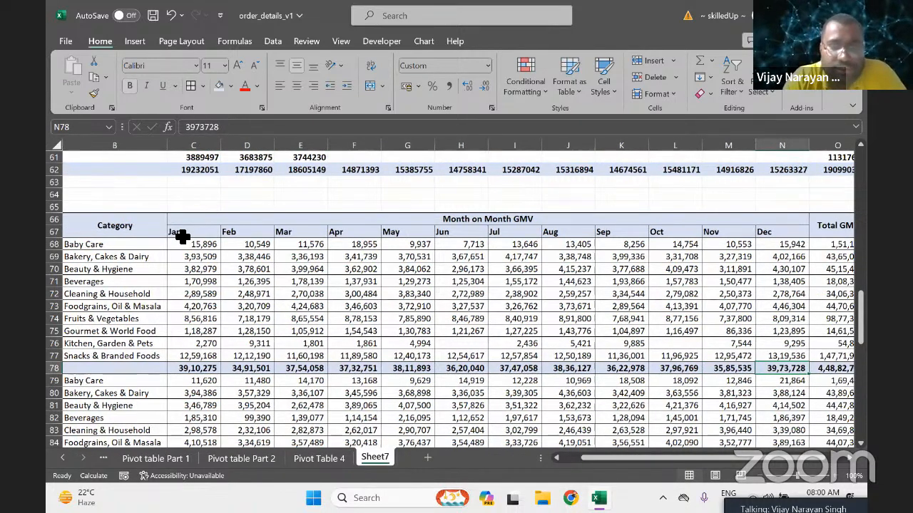
{"action": "key", "text": "Right"}
{"action": "key", "text": "shift+Up"}
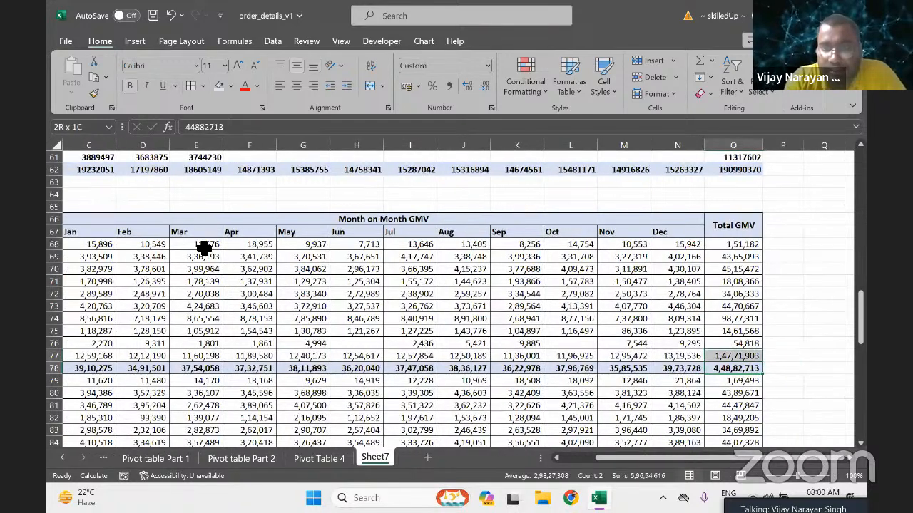
Examine the Total GMV values of the 2020 categories from Snacks & Branded Foods up to Baby Care.
{"action": "key", "text": "Up"}
{"action": "key", "text": "Up"}
{"action": "key", "text": "Up"}
{"action": "key", "text": "Up"}
{"action": "key", "text": "Up"}
{"action": "key", "text": "Up"}
{"action": "key", "text": "Up"}
{"action": "key", "text": "Up"}
{"action": "key", "text": "Up"}
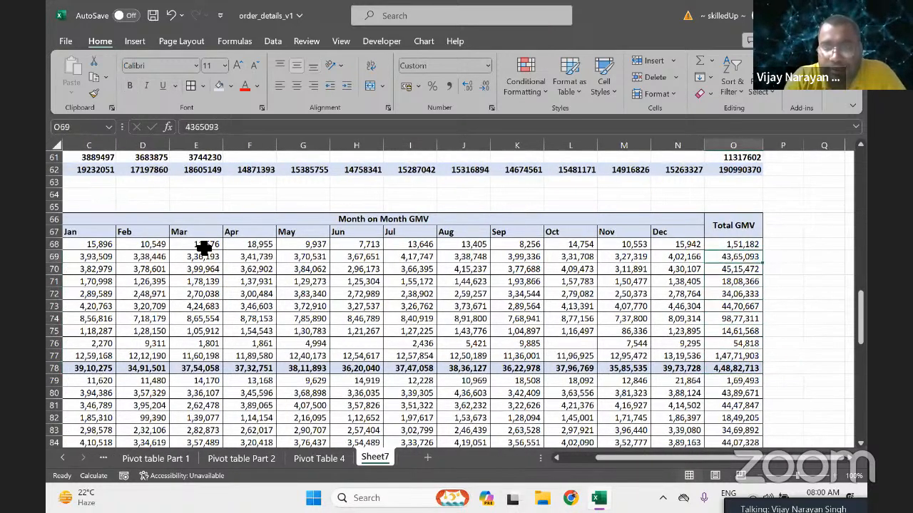
{"action": "key", "text": "Up"}
Select the 2020 monthly figures of all categories and narrow the selection to the Baby Care months January to December.
{"action": "key", "text": "Left"}
{"action": "key", "text": "ctrl+shift+Left"}
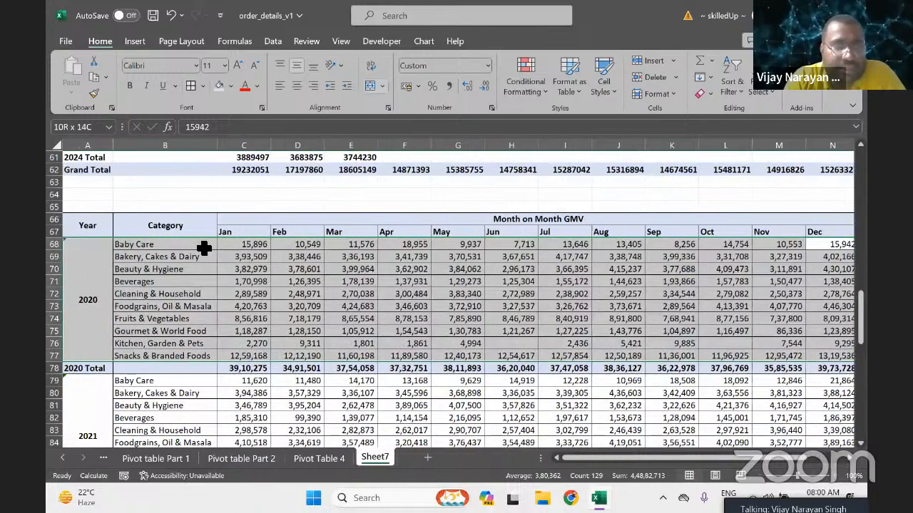
{"action": "key", "text": "shift+Right"}
{"action": "key", "text": "shift+Right"}
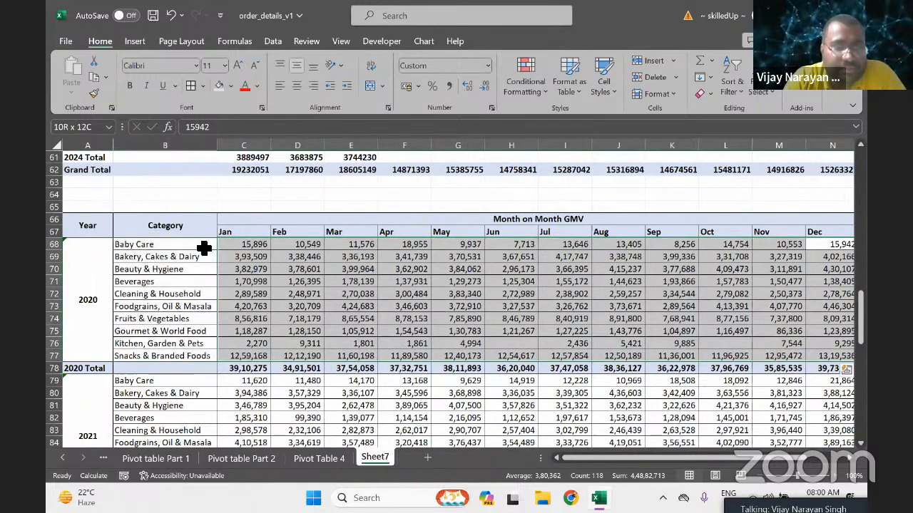
{"action": "key", "text": "shift+Up"}
{"action": "key", "text": "shift+Up"}
{"action": "key", "text": "shift+Up"}
{"action": "key", "text": "shift+Up"}
{"action": "key", "text": "shift+Up"}
{"action": "key", "text": "shift+Up"}
{"action": "key", "text": "shift+Up"}
{"action": "key", "text": "shift+Up"}
{"action": "key", "text": "shift+Up"}
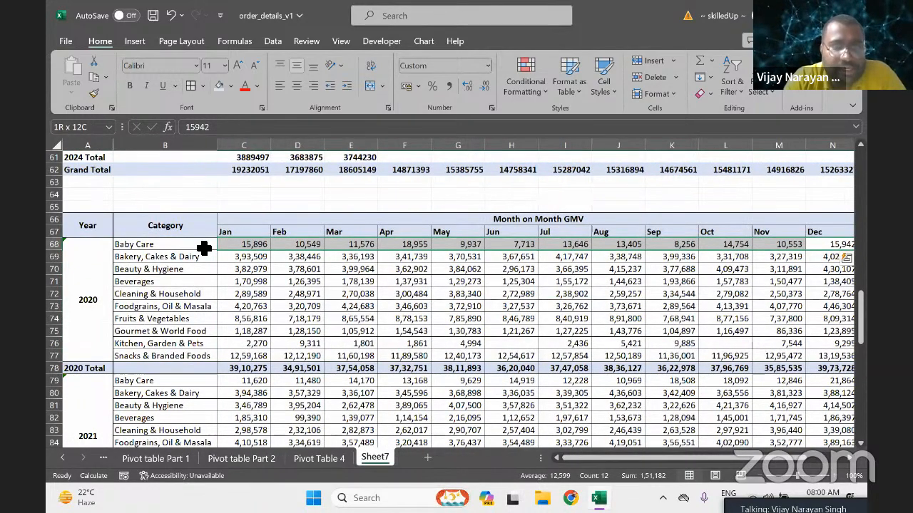
Examine the 2020 category totals and the month gaps in the Kitchen, Garden & Pets row.
{"action": "key", "text": "Right"}
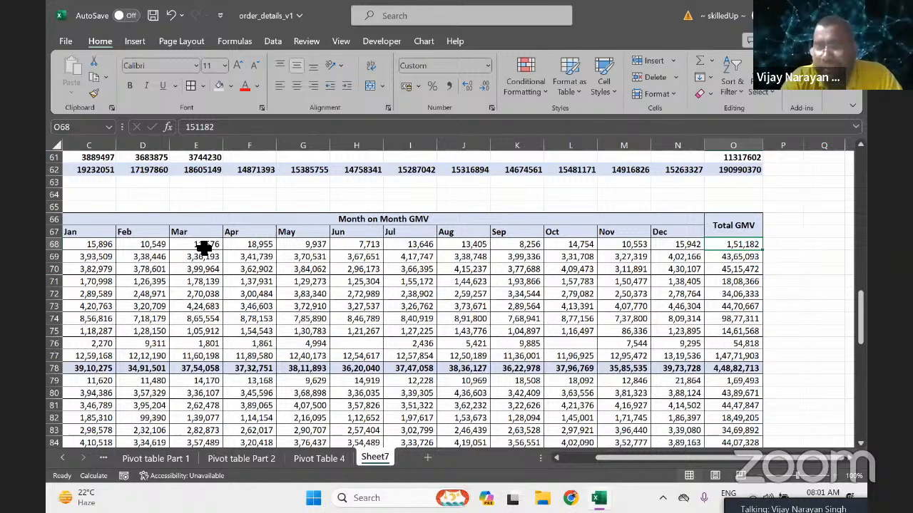
{"action": "key", "text": "Down"}
{"action": "key", "text": "Down"}
{"action": "key", "text": "Down"}
{"action": "key", "text": "Down"}
{"action": "key", "text": "Down"}
{"action": "key", "text": "Down"}
{"action": "key", "text": "Down"}
{"action": "key", "text": "Down"}
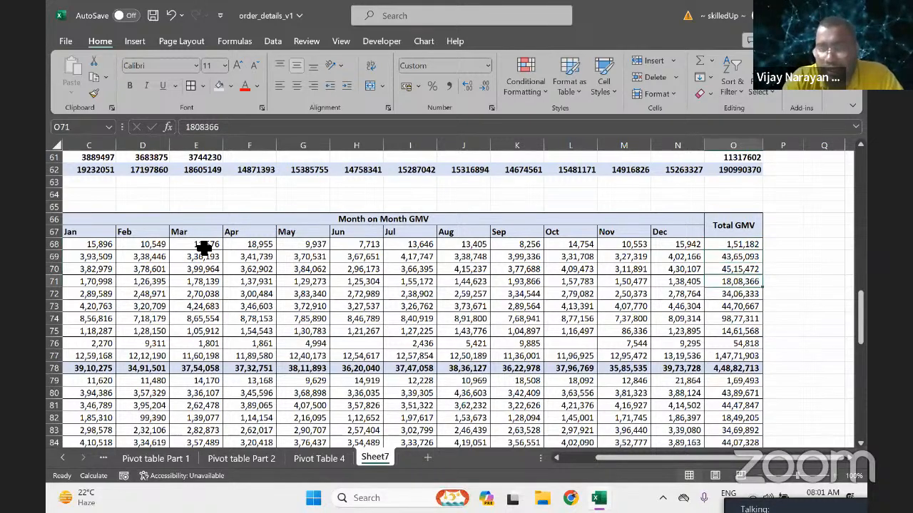
{"action": "key", "text": "Left"}
{"action": "key", "text": "Left"}
{"action": "key", "text": "Left"}
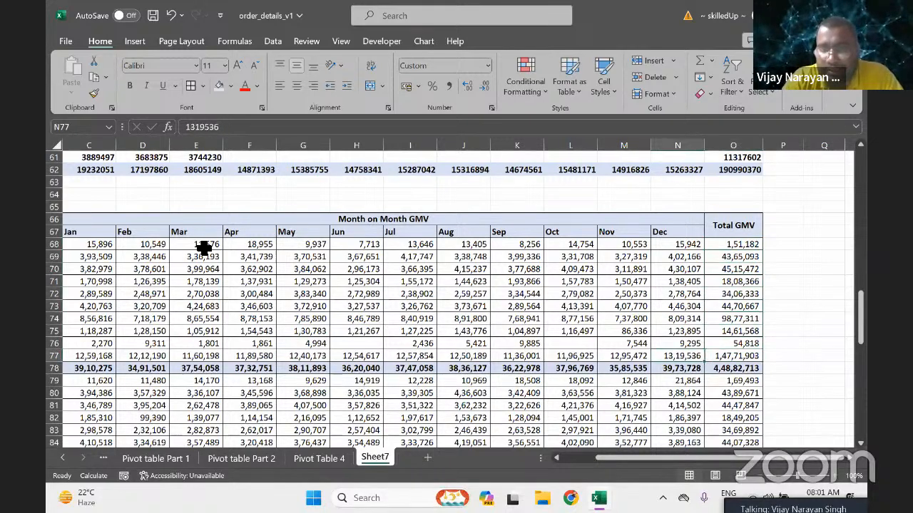
{"action": "key", "text": "Left"}
{"action": "key", "text": "Left"}
{"action": "key", "text": "Left"}
{"action": "key", "text": "Left"}
{"action": "key", "text": "Left"}
{"action": "key", "text": "Left"}
{"action": "key", "text": "Left"}
{"action": "key", "text": "Left"}
{"action": "key", "text": "Left"}
{"action": "key", "text": "Left"}
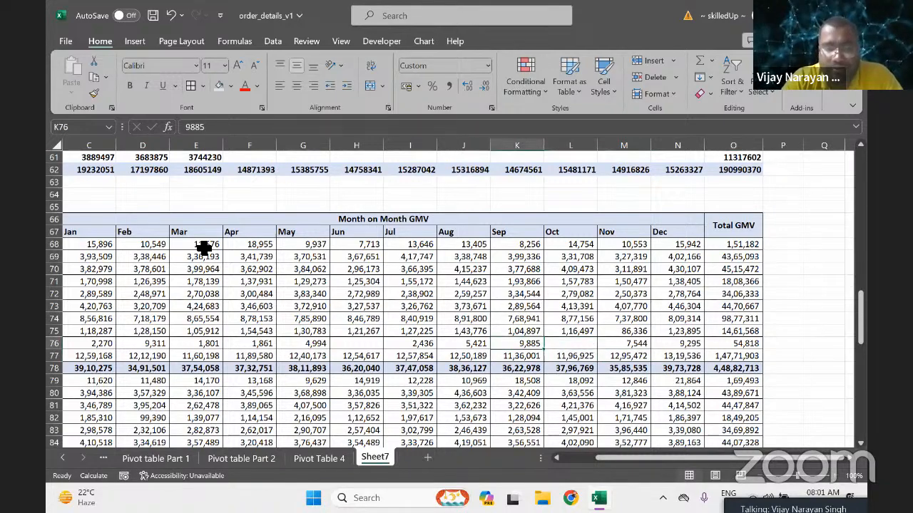
{"action": "key", "text": "Left"}
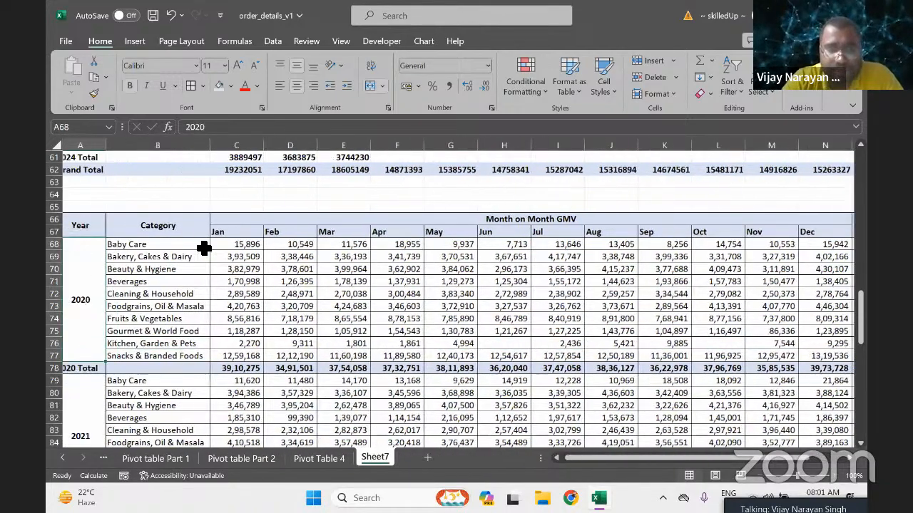
Fill all remaining blank cells in the report figures C68 to O123 with 0 at once, picking them with Go To Special Blanks.
{"action": "key", "text": "Right"}
{"action": "key", "text": "Right"}
{"action": "key", "text": "Down"}
{"action": "key", "text": "Up"}
{"action": "key", "text": "ctrl+shift+Down"}
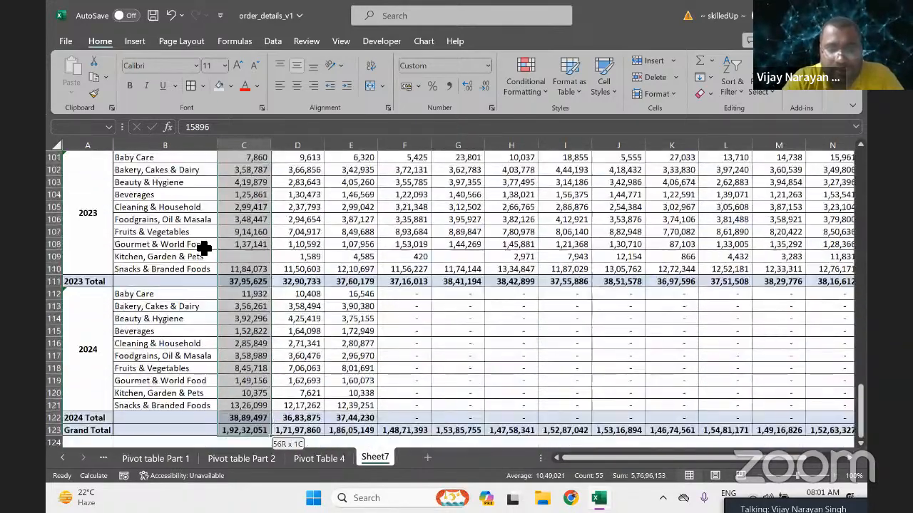
{"action": "key", "text": "ctrl+shift+Right"}
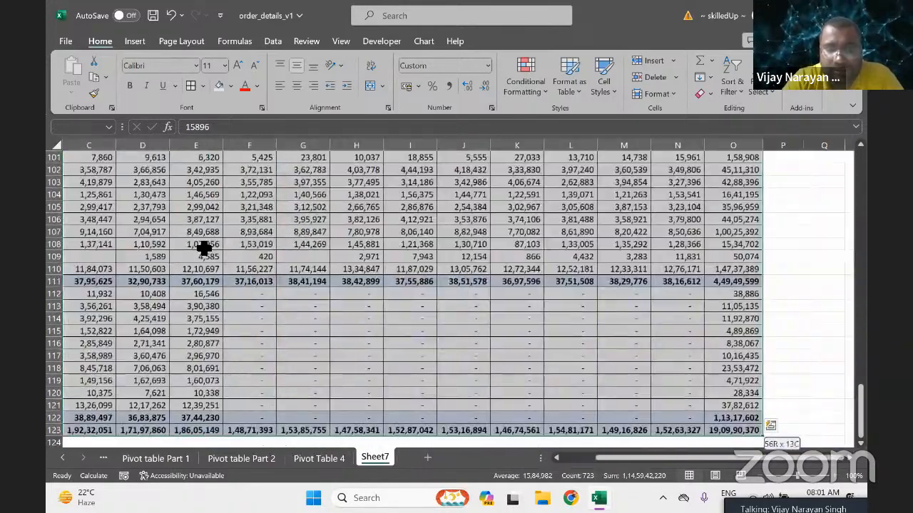
{"action": "left_click", "coordinate": [749, 86]}
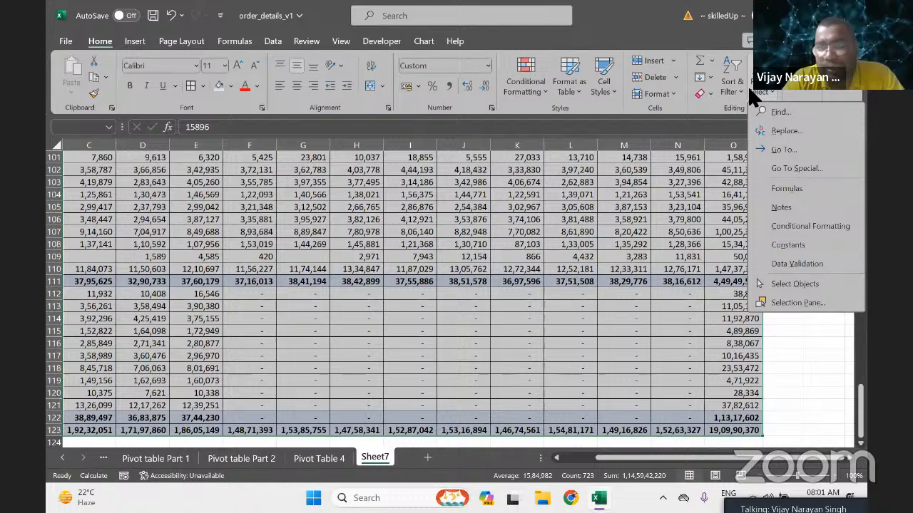
{"action": "left_click", "coordinate": [791, 168]}
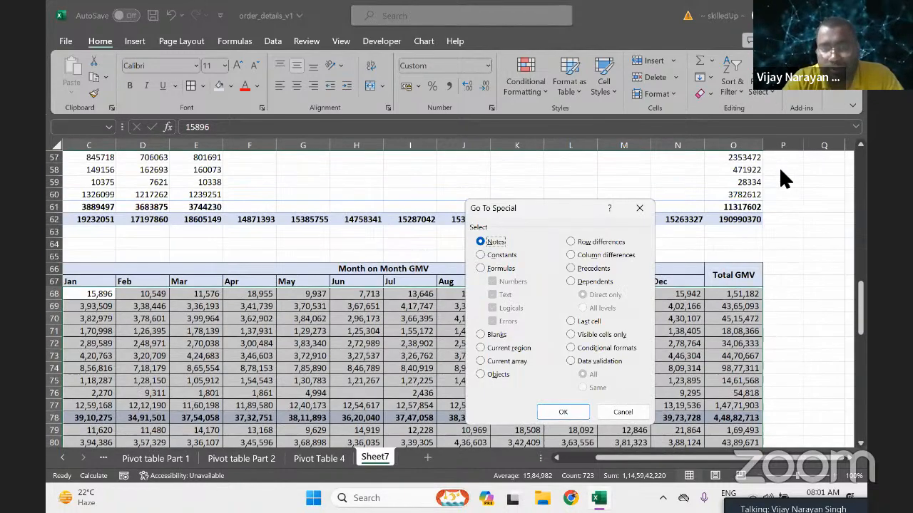
{"action": "left_click", "coordinate": [553, 412]}
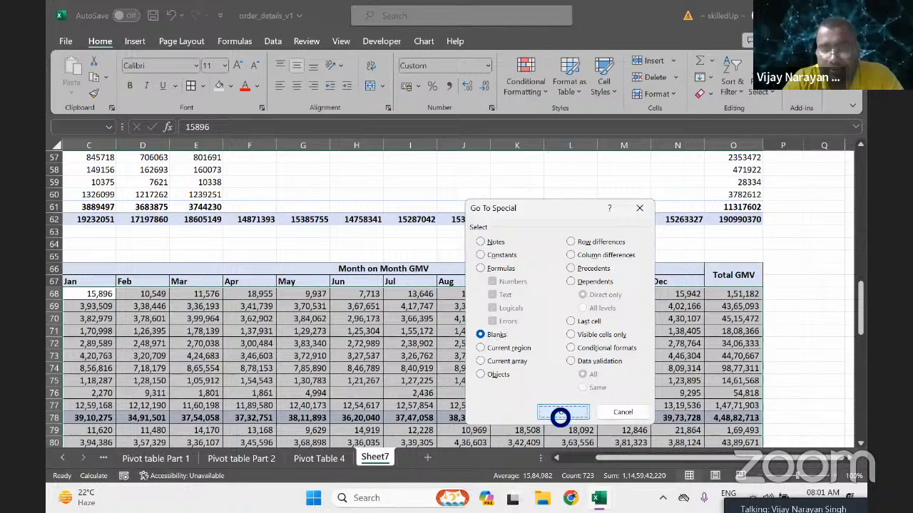
{"action": "type", "text": "0"}
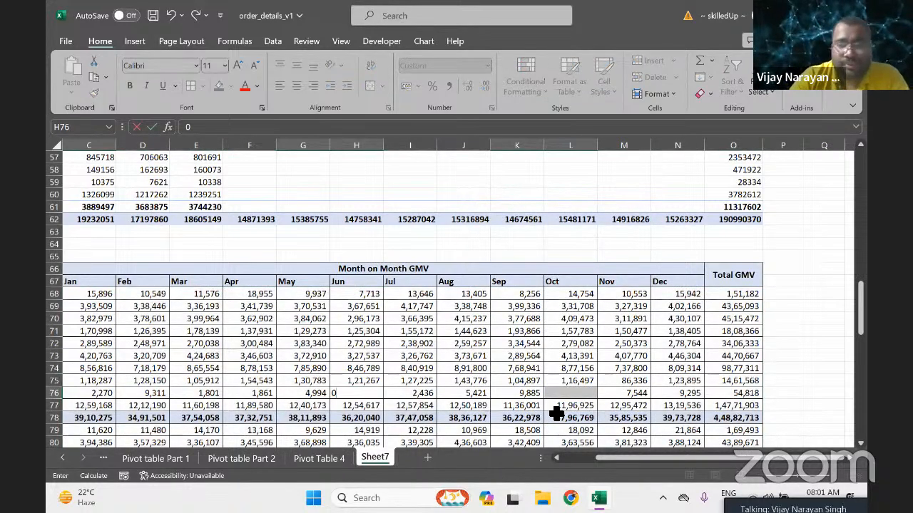
{"action": "key", "text": "ctrl+Return"}
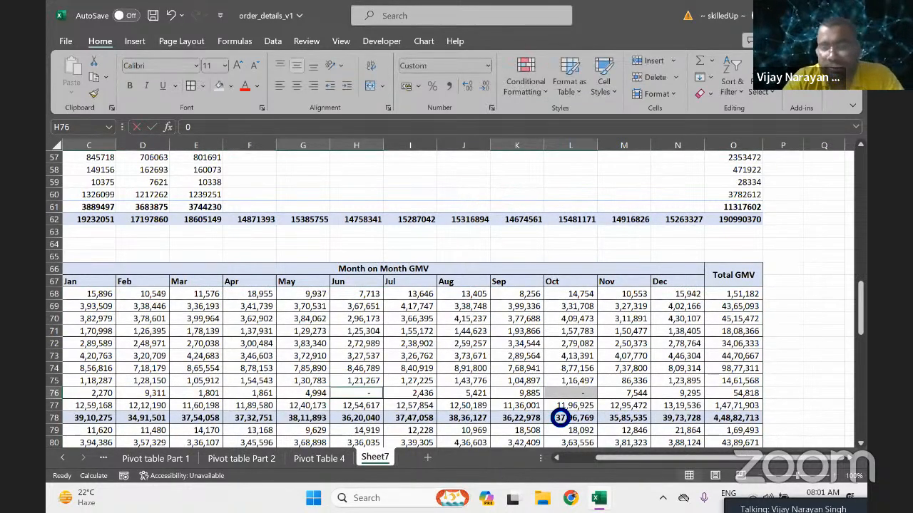
Check the former gaps in the 2020 block, especially the Kitchen, Garden & Pets row.
{"action": "left_click", "coordinate": [529, 357]}
{"action": "key", "text": "ctrl+Down"}
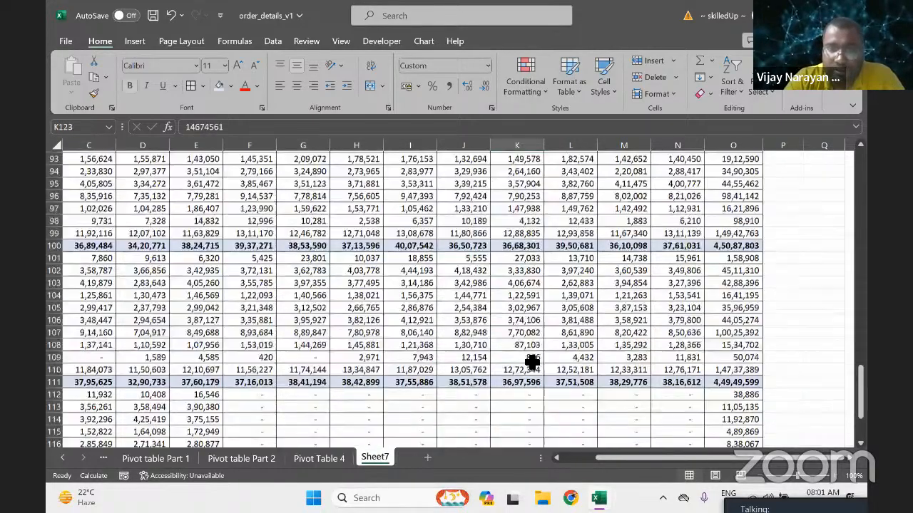
{"action": "key", "text": "ctrl+Up"}
{"action": "key", "text": "Down"}
{"action": "key", "text": "Left"}
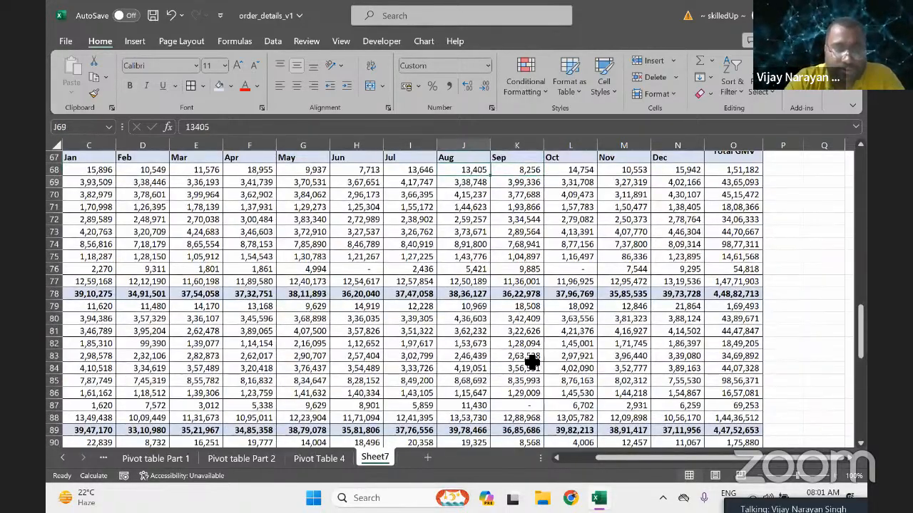
{"action": "key", "text": "Down"}
{"action": "key", "text": "Down"}
{"action": "key", "text": "Down"}
{"action": "key", "text": "Down"}
{"action": "key", "text": "Down"}
{"action": "key", "text": "Down"}
{"action": "key", "text": "Down"}
{"action": "key", "text": "Down"}
{"action": "key", "text": "Down"}
{"action": "key", "text": "Left"}
{"action": "key", "text": "Left"}
{"action": "key", "text": "Up"}
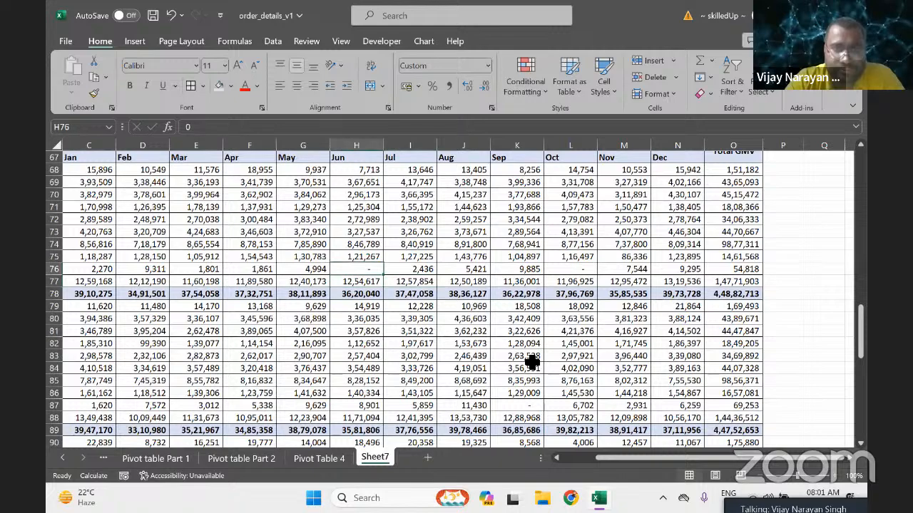
{"action": "key", "text": "Left"}
{"action": "key", "text": "Left"}
{"action": "key", "text": "Left"}
{"action": "key", "text": "Left"}
{"action": "key", "text": "Left"}
{"action": "key", "text": "Left"}
{"action": "key", "text": "Left"}
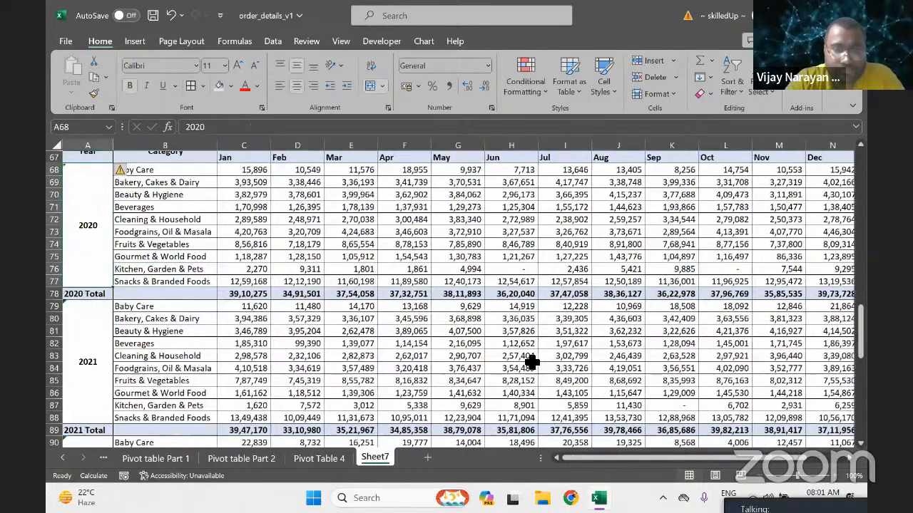
Examine the first 2021 category rows, from Baby Care to Beverages, including their Total GMV values.
{"action": "key", "text": "Right"}
{"action": "key", "text": "Down"}
{"action": "key", "text": "Right"}
{"action": "key", "text": "Down"}
{"action": "key", "text": "Down"}
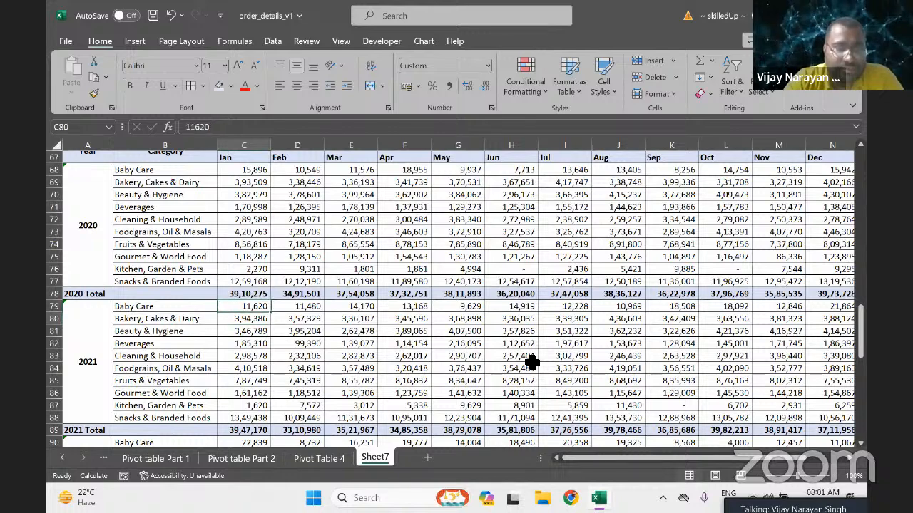
{"action": "key", "text": "Down"}
{"action": "key", "text": "Down"}
{"action": "key", "text": "Down"}
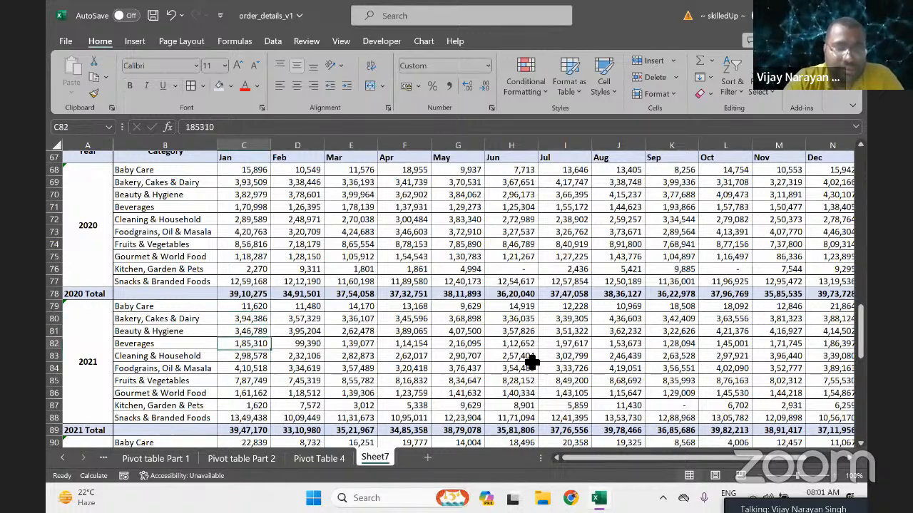
{"action": "key", "text": "Up"}
{"action": "key", "text": "Up"}
{"action": "key", "text": "Up"}
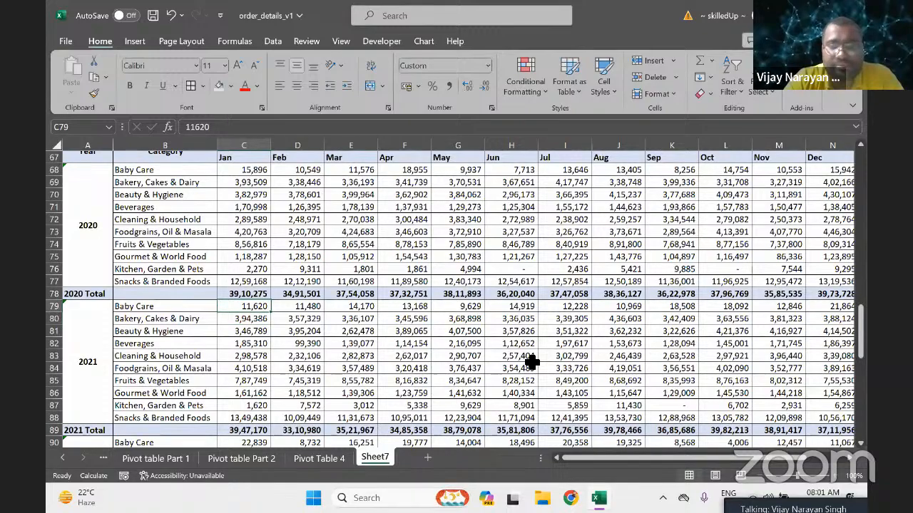
{"action": "key", "text": "ctrl+Right"}
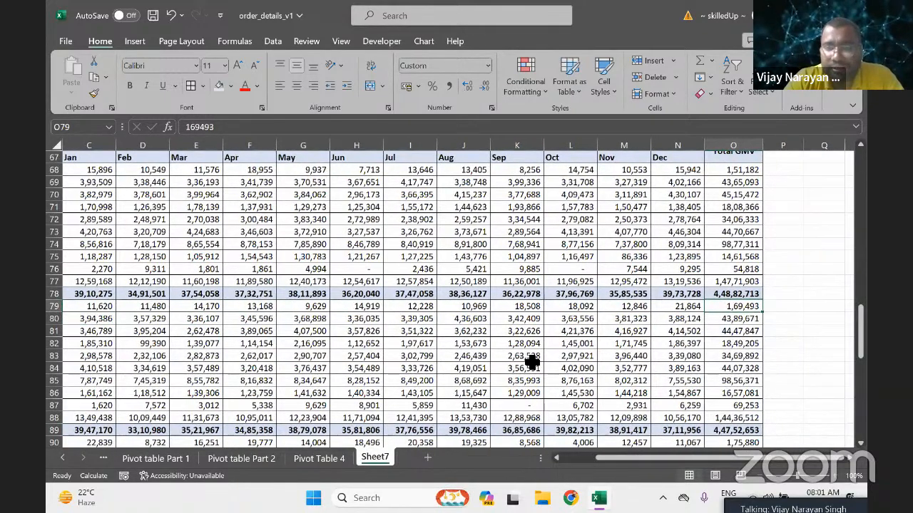
{"action": "key", "text": "Down"}
{"action": "key", "text": "Down"}
{"action": "key", "text": "Down"}
{"action": "key", "text": "ctrl+Left"}
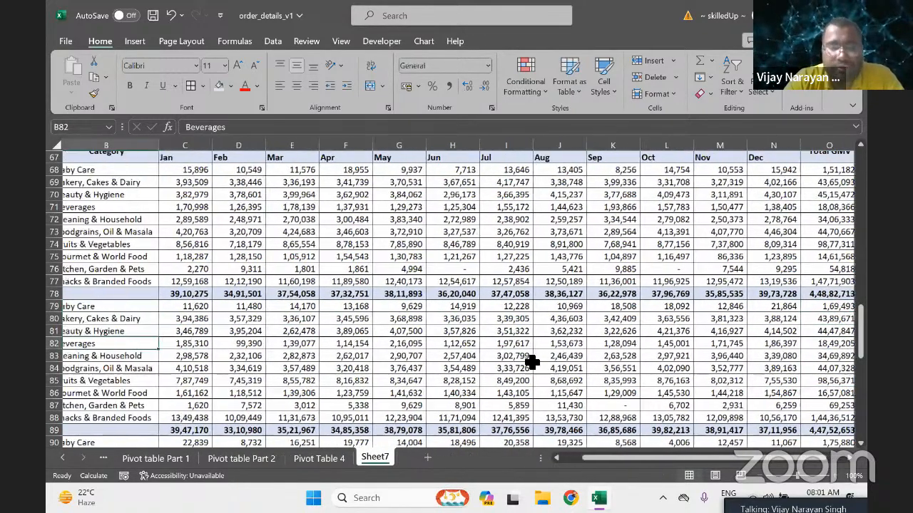
Examine the 2021 Total row across all months and the Total GMV column.
{"action": "key", "text": "Right"}
{"action": "key", "text": "Down"}
{"action": "key", "text": "Down"}
{"action": "key", "text": "Down"}
{"action": "key", "text": "Down"}
{"action": "key", "text": "Down"}
{"action": "key", "text": "Down"}
{"action": "key", "text": "Down"}
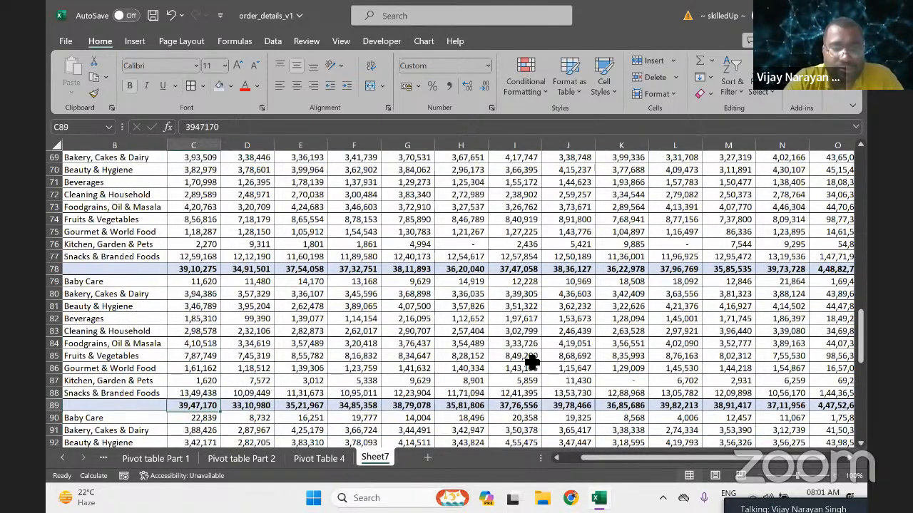
{"action": "key", "text": "Right"}
{"action": "key", "text": "Right"}
{"action": "key", "text": "Right"}
{"action": "key", "text": "Right"}
{"action": "key", "text": "Right"}
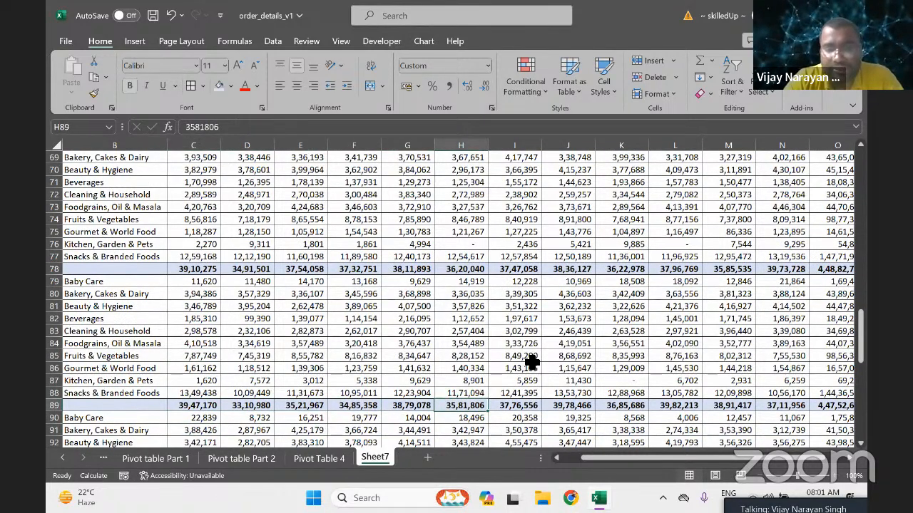
{"action": "key", "text": "Right"}
{"action": "key", "text": "Right"}
{"action": "key", "text": "Right"}
{"action": "key", "text": "Right"}
{"action": "key", "text": "Right"}
{"action": "key", "text": "Right"}
{"action": "key", "text": "Right"}
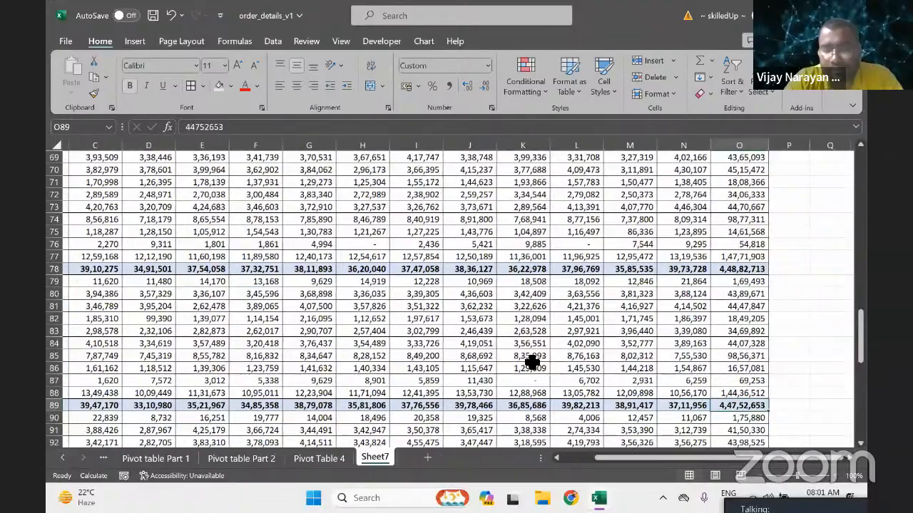
{"action": "key", "text": "ctrl+Right"}
{"action": "key", "text": "ctrl+Left"}
{"action": "key", "text": "ctrl+Left"}
{"action": "key", "text": "ctrl+Left"}
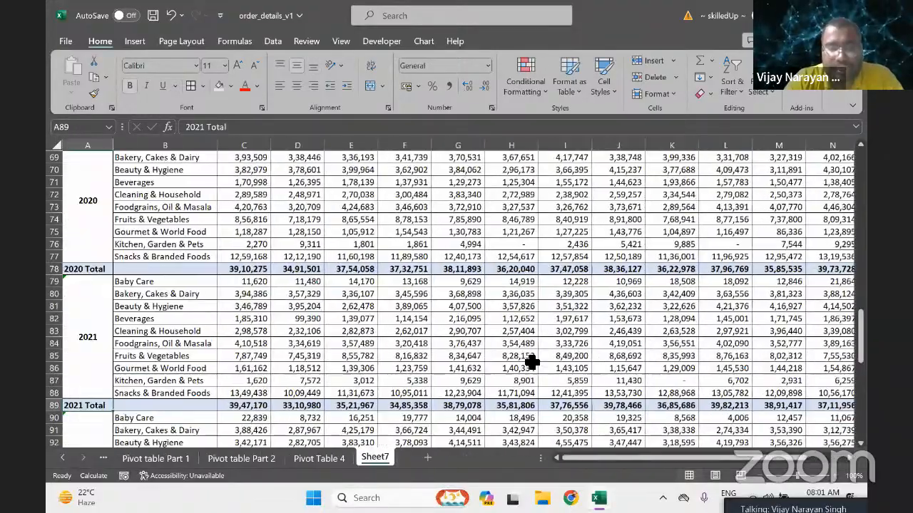
Examine the 2022, 2023 and 2024 blocks down to the 2024 Total row and its Total GMV value.
{"action": "key", "text": "Right"}
{"action": "key", "text": "Down"}
{"action": "key", "text": "Down"}
{"action": "key", "text": "Down"}
{"action": "key", "text": "Down"}
{"action": "key", "text": "Down"}
{"action": "key", "text": "Down"}
{"action": "key", "text": "Down"}
{"action": "key", "text": "Down"}
{"action": "key", "text": "Down"}
{"action": "key", "text": "Down"}
{"action": "key", "text": "Down"}
{"action": "key", "text": "Down"}
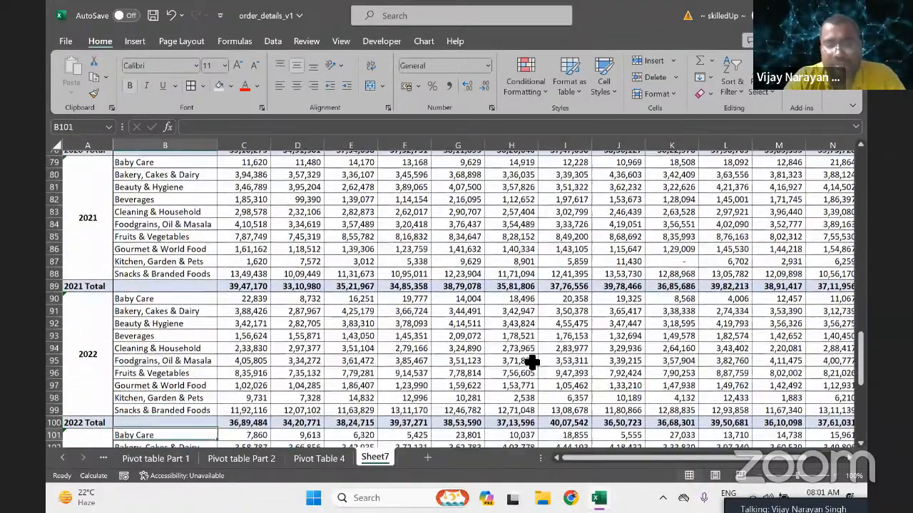
{"action": "key", "text": "Down"}
{"action": "key", "text": "Right"}
{"action": "key", "text": "ctrl+Down"}
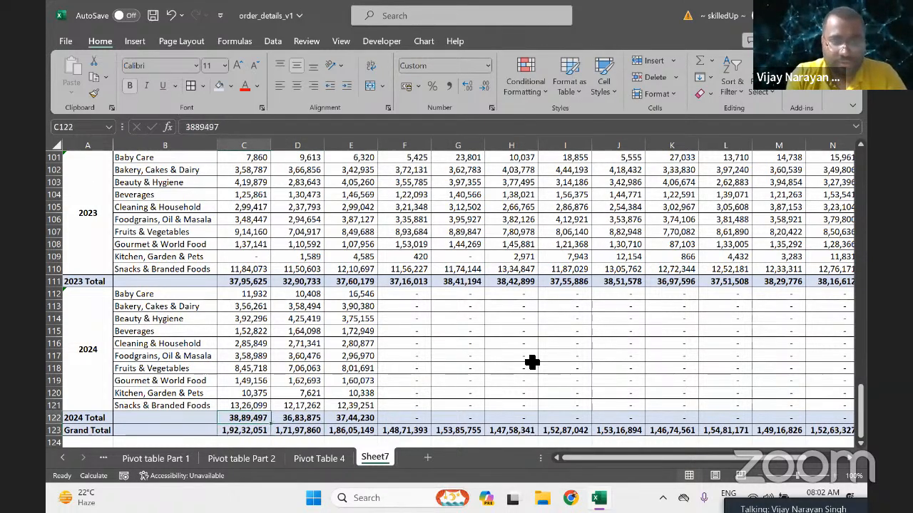
{"action": "key", "text": "ctrl+Right"}
{"action": "key", "text": "Up"}
{"action": "key", "text": "Up"}
{"action": "key", "text": "Up"}
{"action": "key", "text": "Up"}
{"action": "key", "text": "Up"}
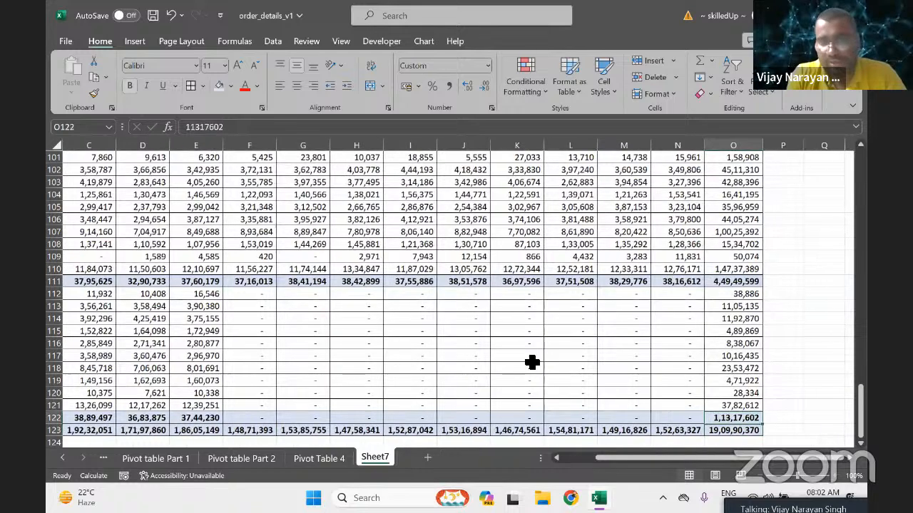
Examine the 2024 category figures in the Total GMV column and the Grand Total row back to its label.
{"action": "key", "text": "Up"}
{"action": "key", "text": "Up"}
{"action": "key", "text": "Down"}
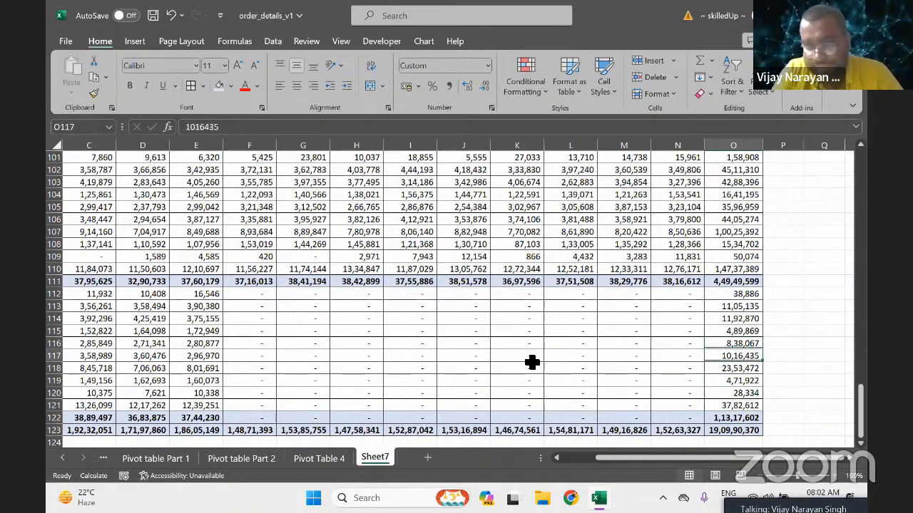
{"action": "key", "text": "ctrl+Down"}
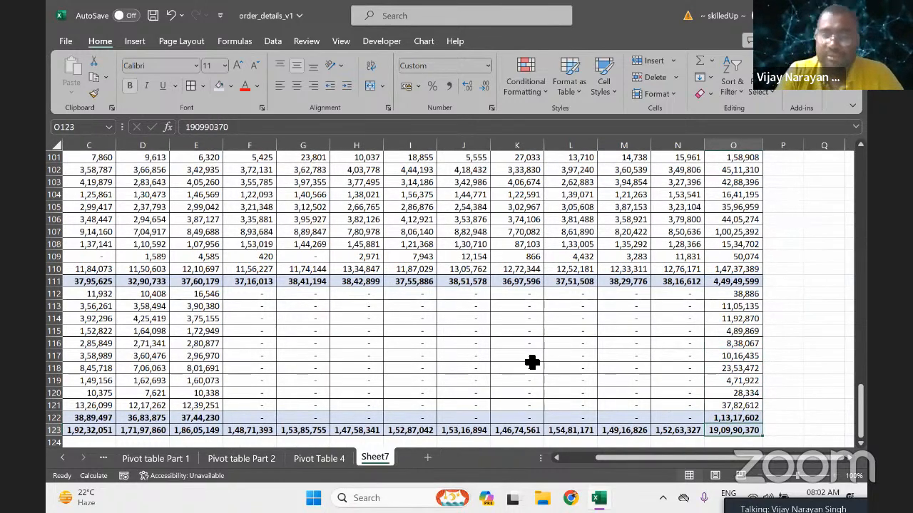
{"action": "key", "text": "Home"}
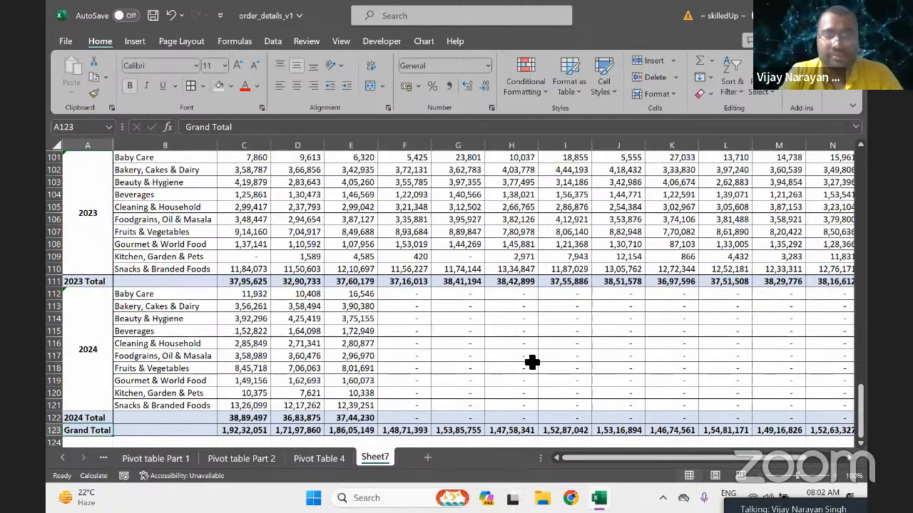
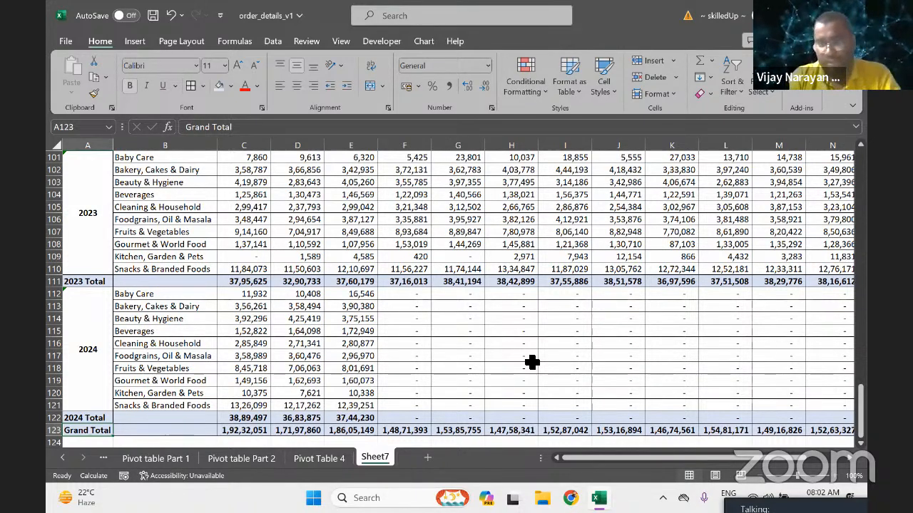
Rename the Sheet7 worksheet as Pivot Table 5.
{"action": "double_click", "coordinate": [374, 458]}
{"action": "type", "text": "Pi"}
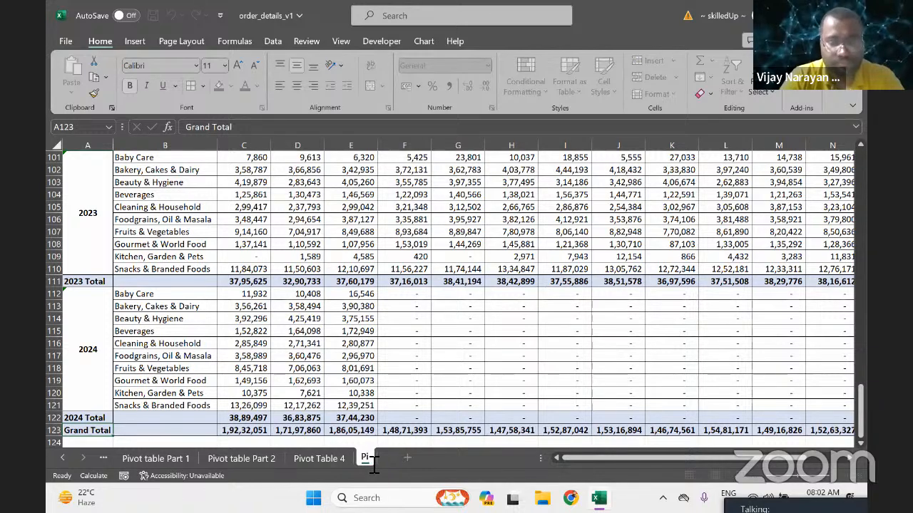
{"action": "type", "text": "vot Tabl"}
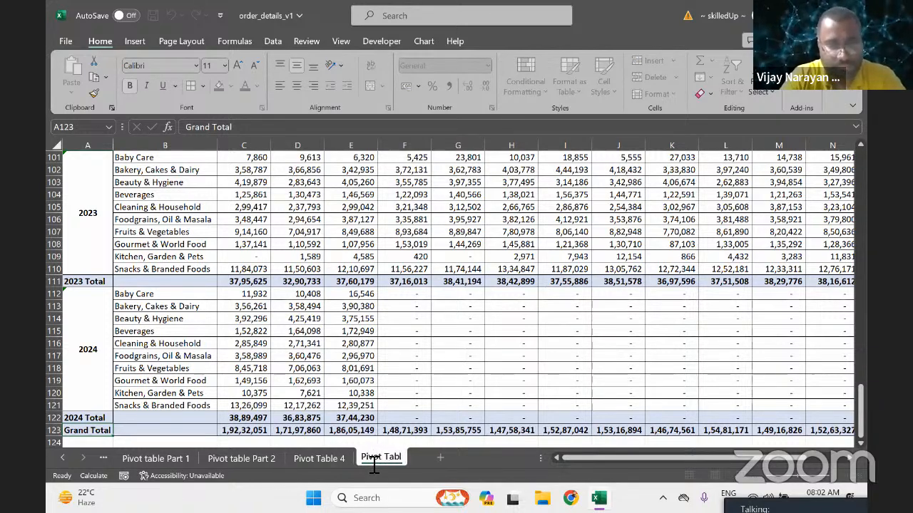
{"action": "type", "text": "e 5"}
{"action": "key", "text": "Return"}
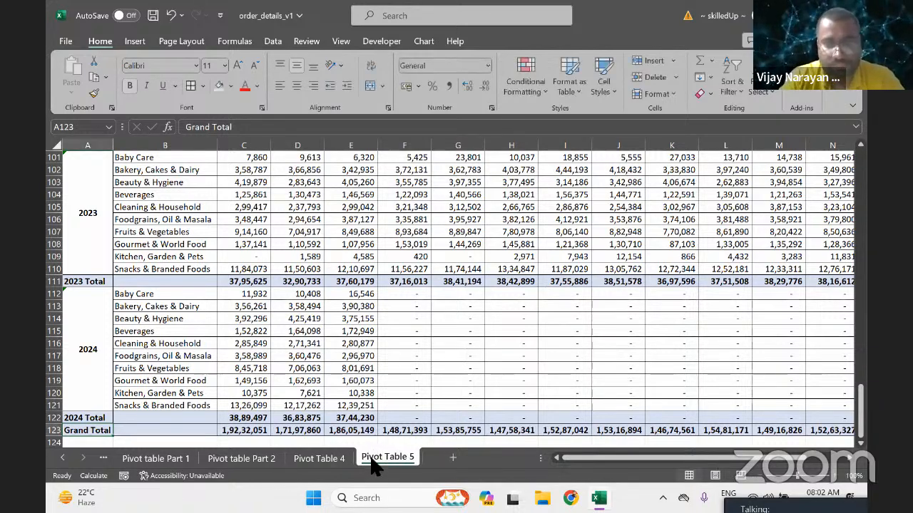
Add a new worksheet after Pivot Table 5 and name it Pivot Table 6.
{"action": "left_click", "coordinate": [450, 458]}
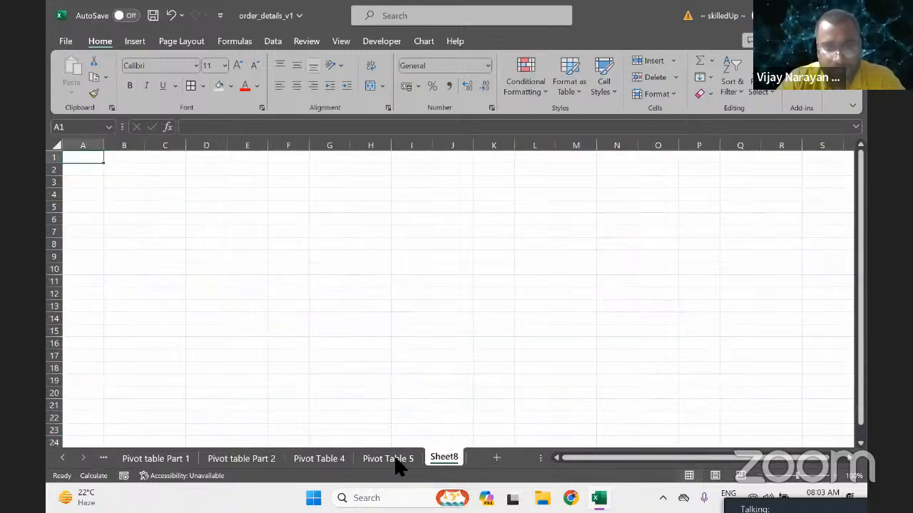
{"action": "double_click", "coordinate": [443, 458]}
{"action": "type", "text": "P"}
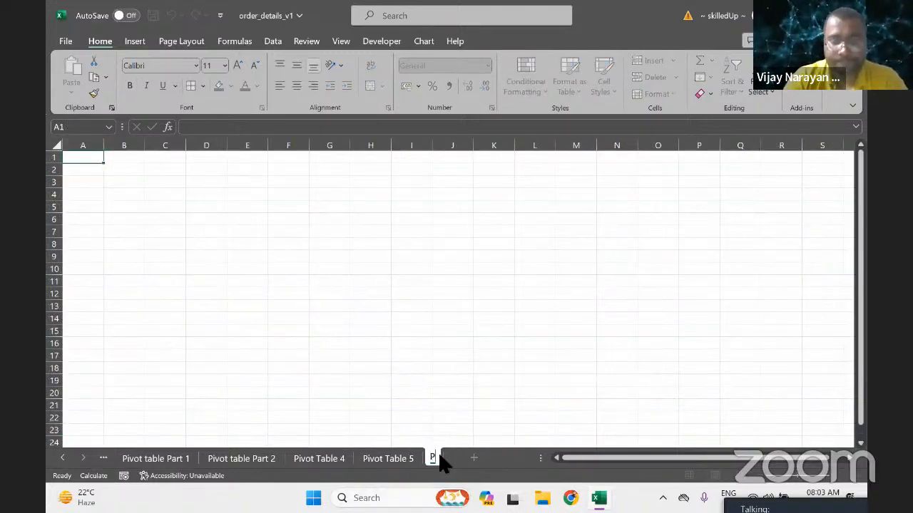
{"action": "type", "text": "ivot Tab"}
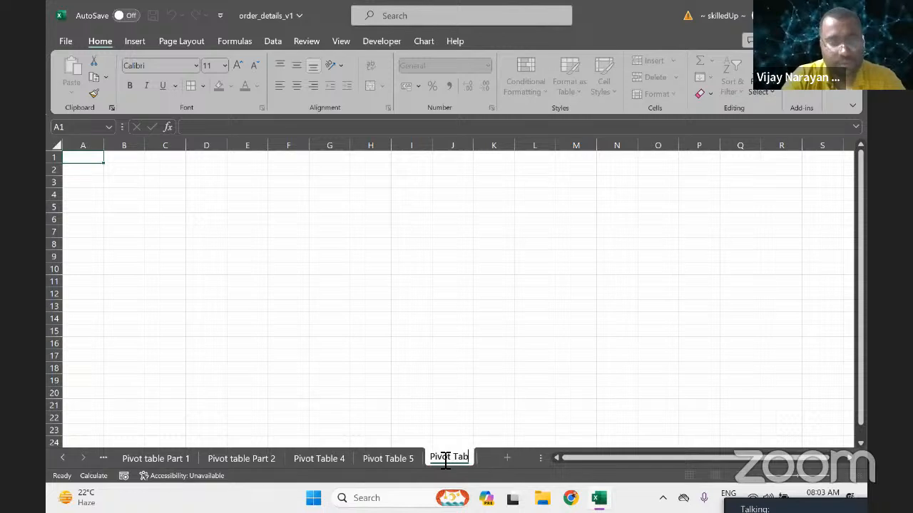
{"action": "type", "text": "le 6"}
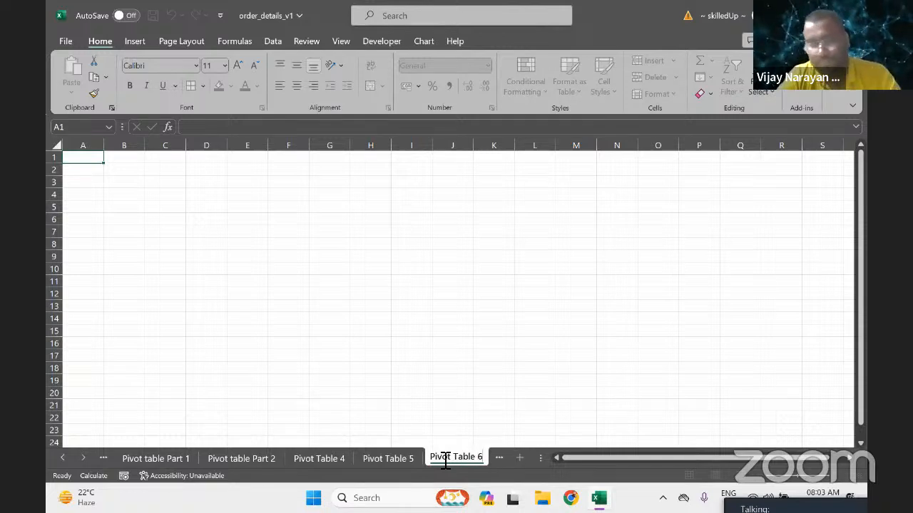
{"action": "left_click", "coordinate": [447, 371]}
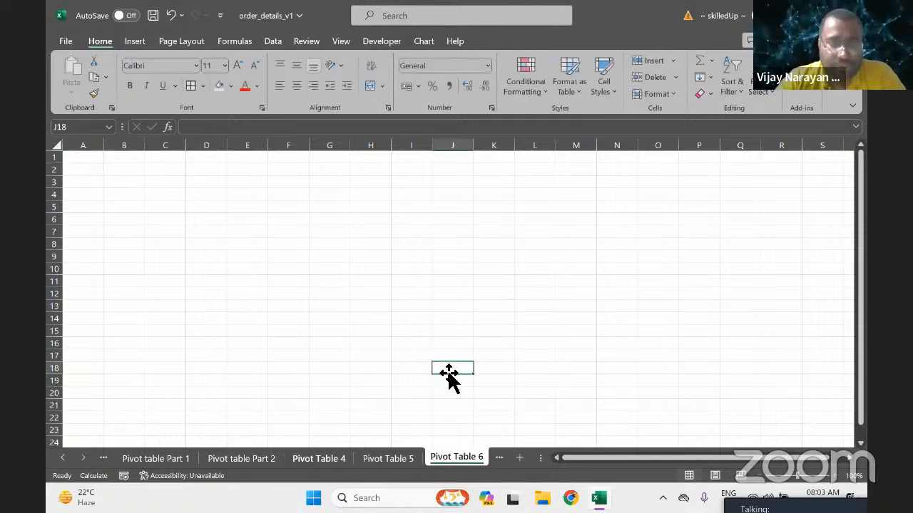
Copy the entire source pivot table at the start of the Pivot Table 5 sheet.
{"action": "left_click", "coordinate": [374, 460]}
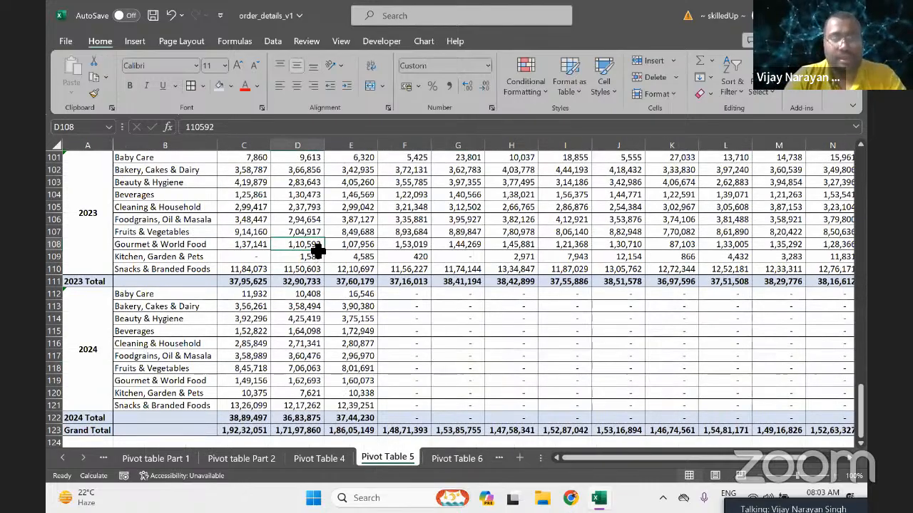
{"action": "key", "text": "ctrl+Up"}
{"action": "key", "text": "ctrl+Up"}
{"action": "key", "text": "ctrl+Up"}
{"action": "key", "text": "ctrl+a"}
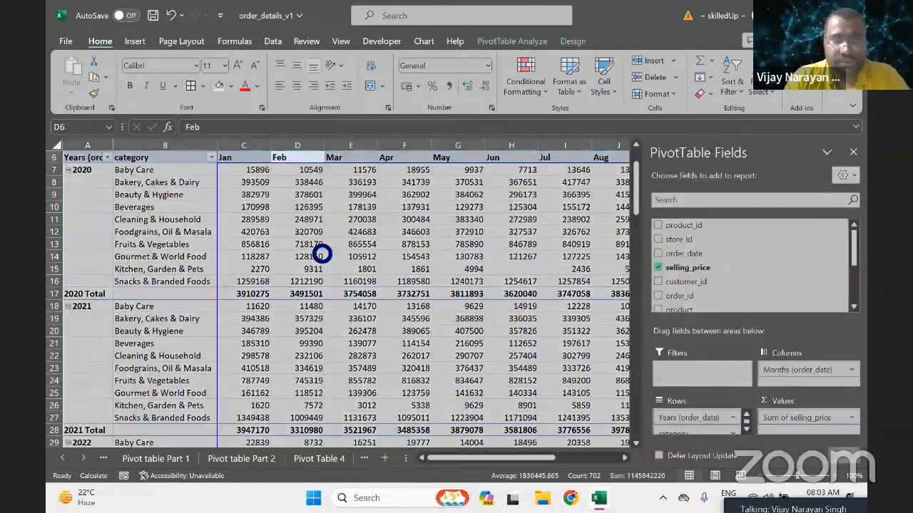
{"action": "key", "text": "ctrl+c"}
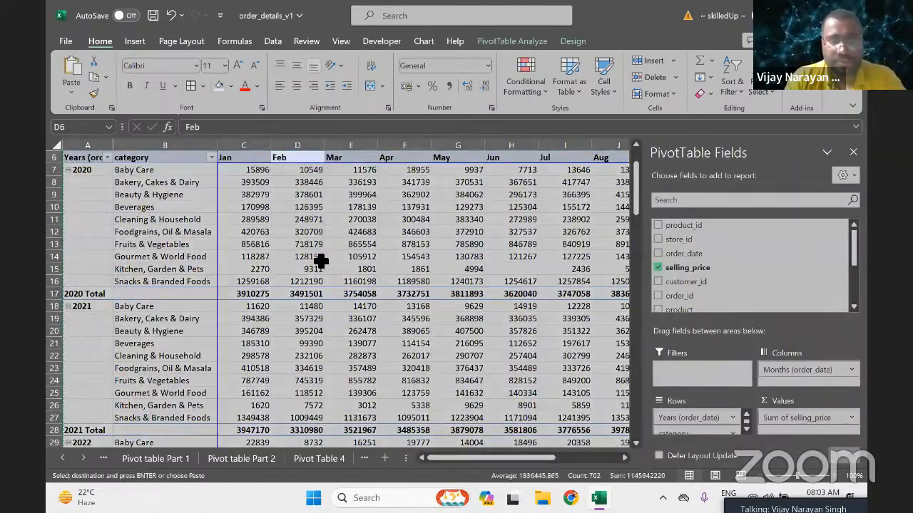
Paste the copied pivot table into the Pivot Table 6 sheet starting at cell A4.
{"action": "left_click", "coordinate": [364, 458]}
{"action": "left_click", "coordinate": [364, 459]}
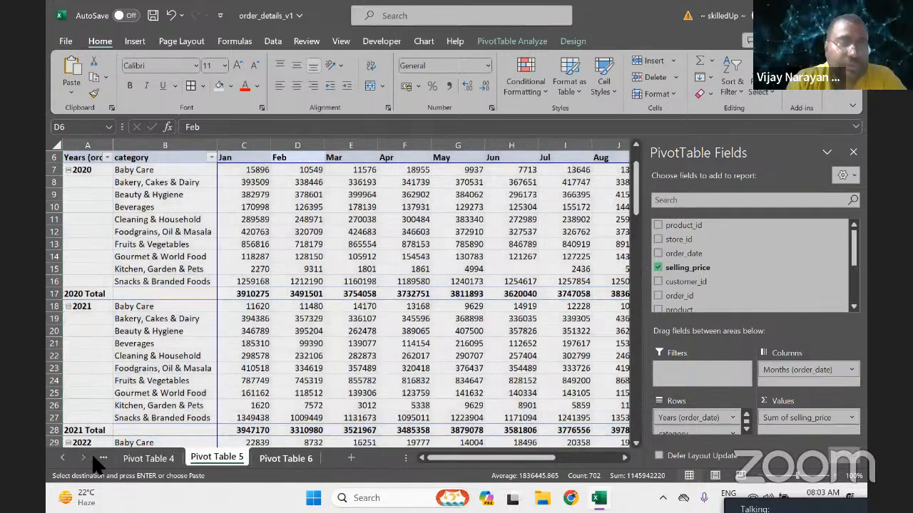
{"action": "key", "text": "ctrl+Page_Down"}
{"action": "left_click", "coordinate": [82, 184]}
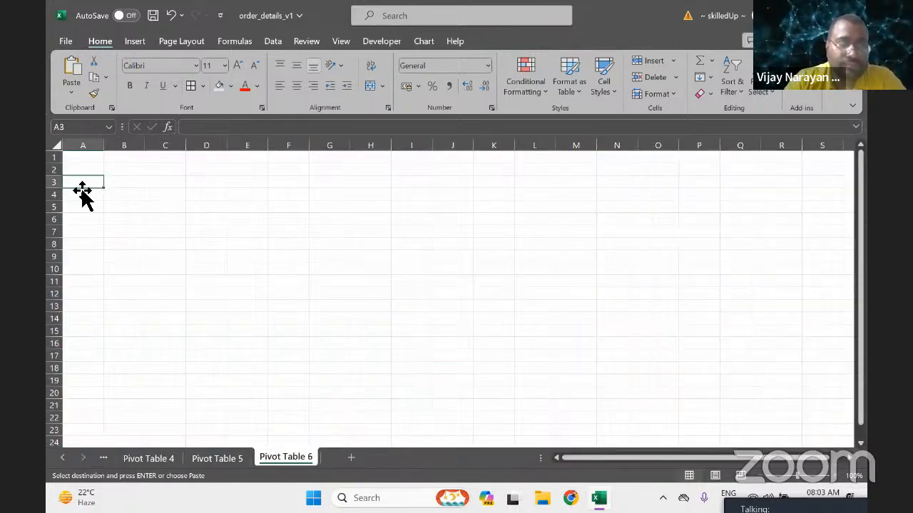
{"action": "left_click", "coordinate": [83, 194]}
{"action": "key", "text": "ctrl+v"}
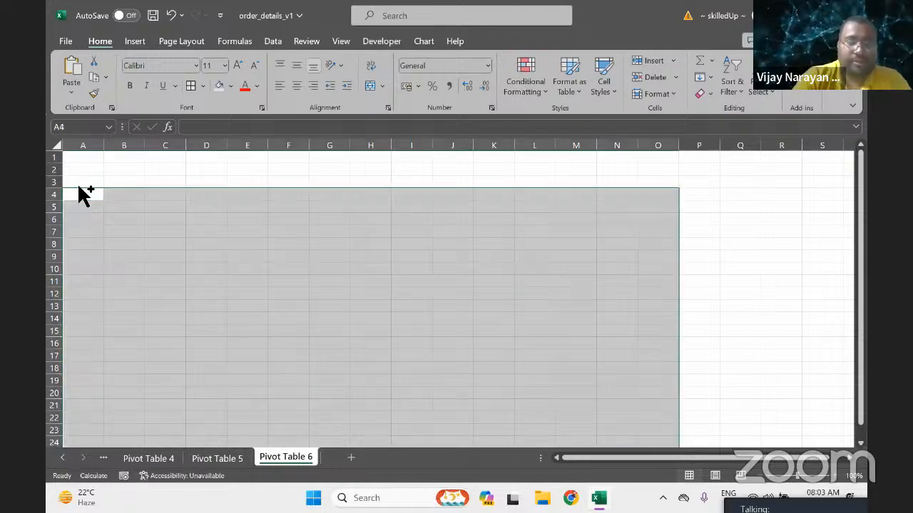
Rearrange the pasted pivot by removing Months (order_date) and moving Years (order_date) from rows to columns.
{"action": "key", "text": "Down"}
{"action": "key", "text": "Down"}
{"action": "key", "text": "Right"}
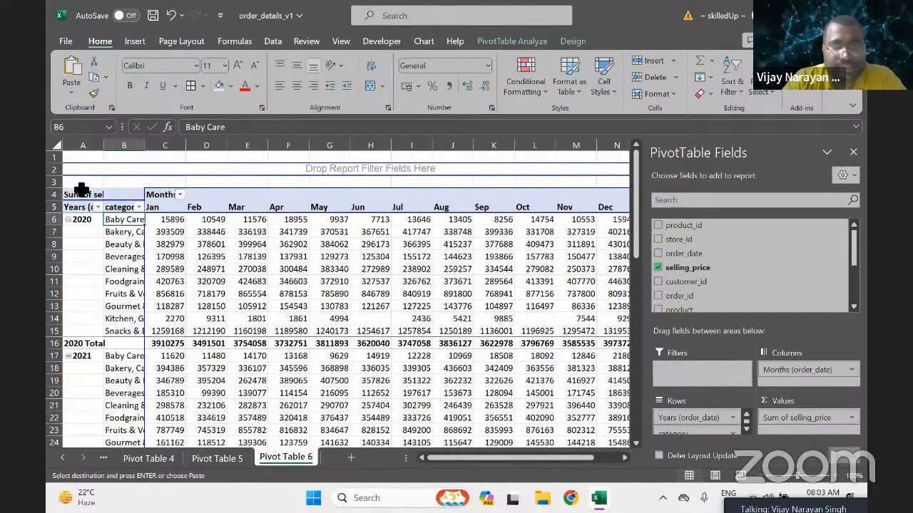
{"action": "key", "text": "Left"}
{"action": "key", "text": "Right"}
{"action": "key", "text": "Right"}
{"action": "key", "text": "Right"}
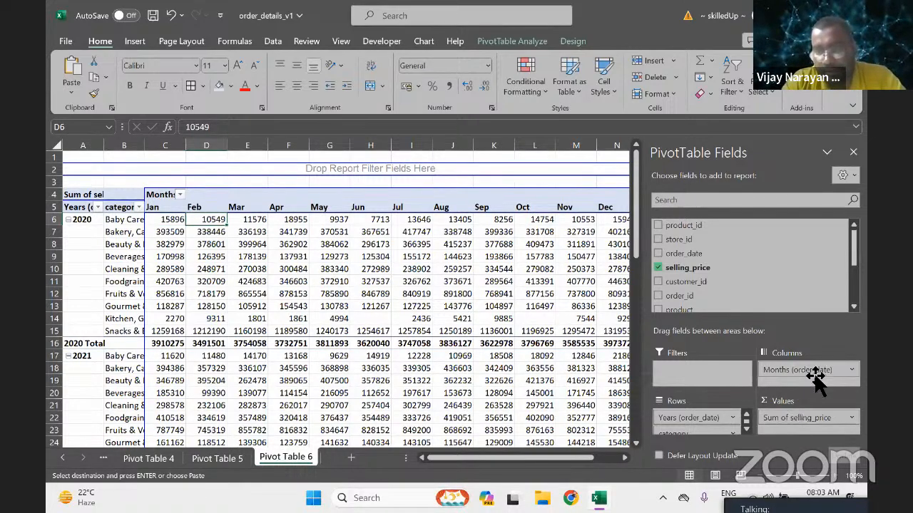
{"action": "left_click_drag", "start_coordinate": [816, 382], "coordinate": [794, 301]}
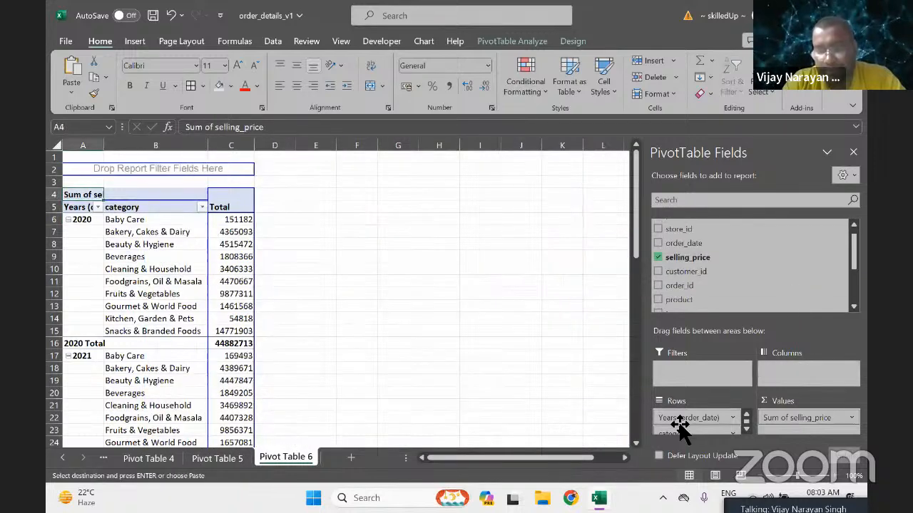
{"action": "left_click_drag", "start_coordinate": [698, 417], "coordinate": [777, 381]}
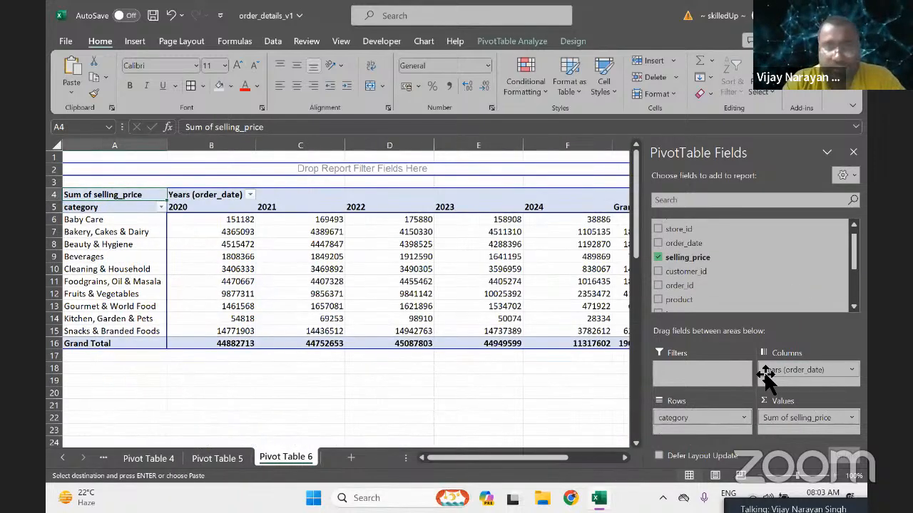
Autofit the column widths of the whole category-by-year pivot table.
{"action": "key", "text": "ctrl+a"}
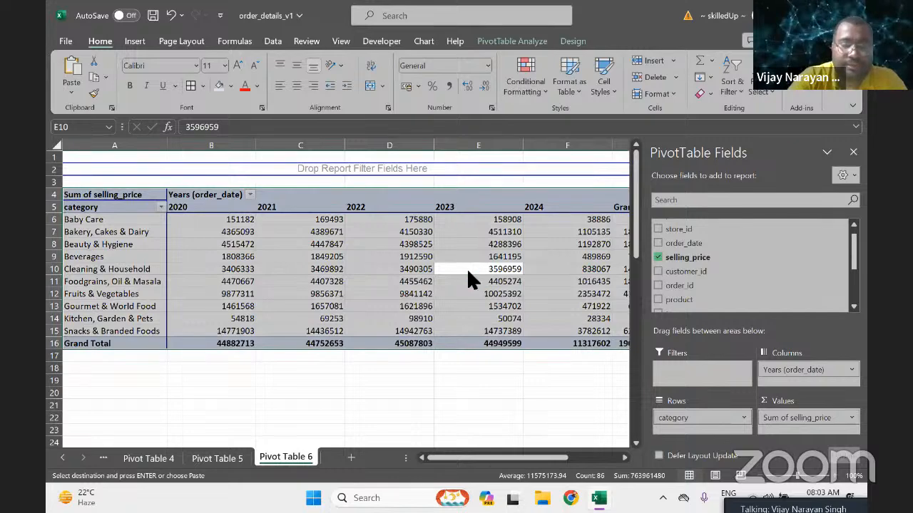
{"action": "key", "text": "alt+o"}
{"action": "key", "text": "c"}
{"action": "key", "text": "a"}
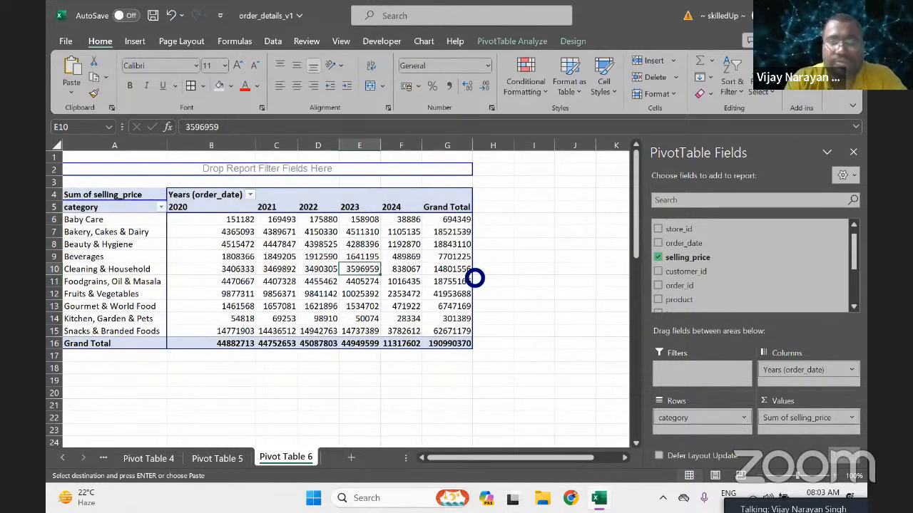
Sort the pivot categories by Grand Total from largest to smallest.
{"action": "key", "text": "Up"}
{"action": "key", "text": "Up"}
{"action": "key", "text": "Up"}
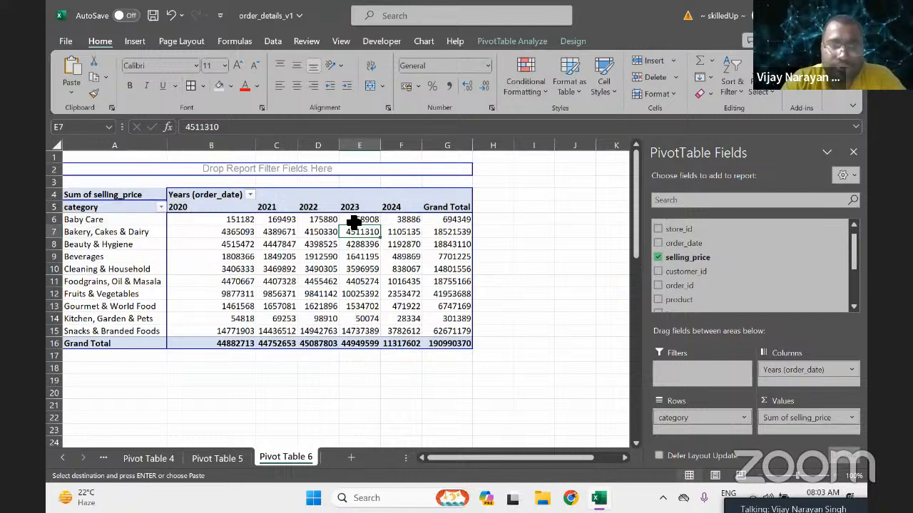
{"action": "left_click", "coordinate": [220, 219]}
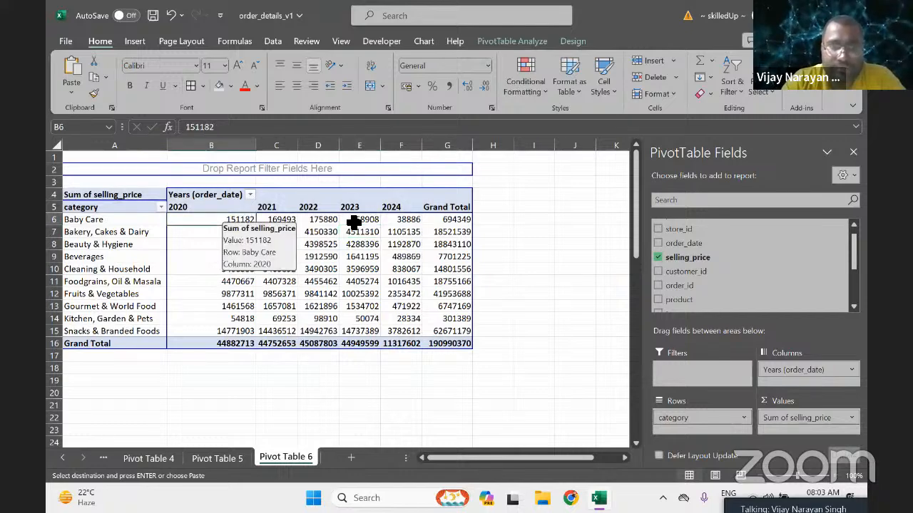
{"action": "right_click", "coordinate": [242, 214]}
{"action": "key", "text": "Escape"}
{"action": "left_click", "coordinate": [449, 222]}
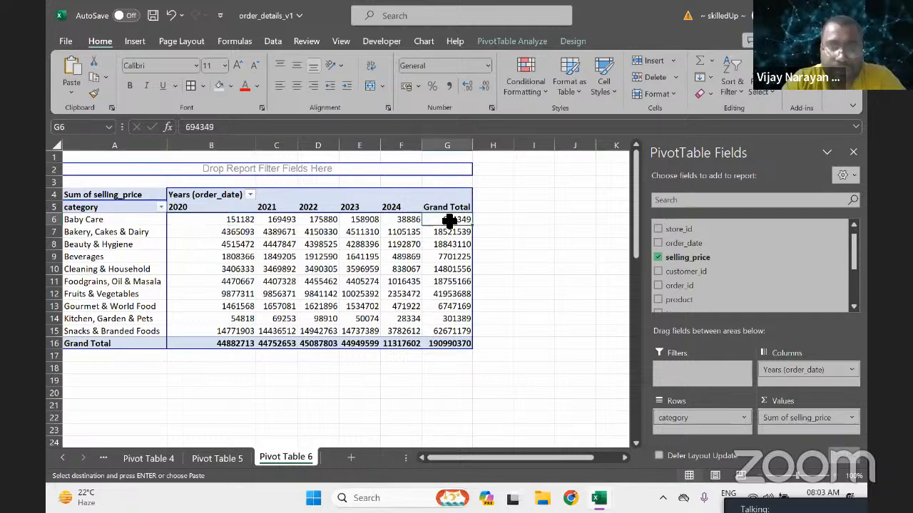
{"action": "right_click", "coordinate": [449, 221]}
{"action": "mouse_move", "coordinate": [499, 329]}
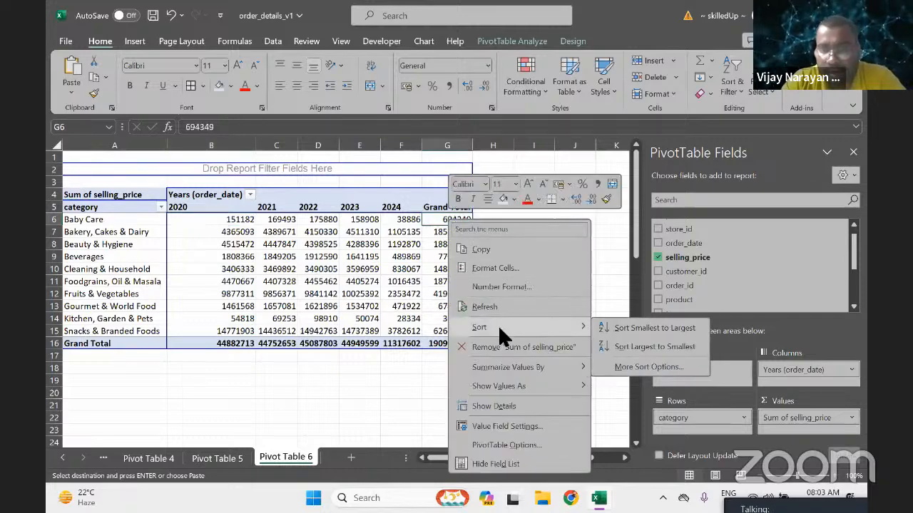
{"action": "left_click", "coordinate": [643, 348]}
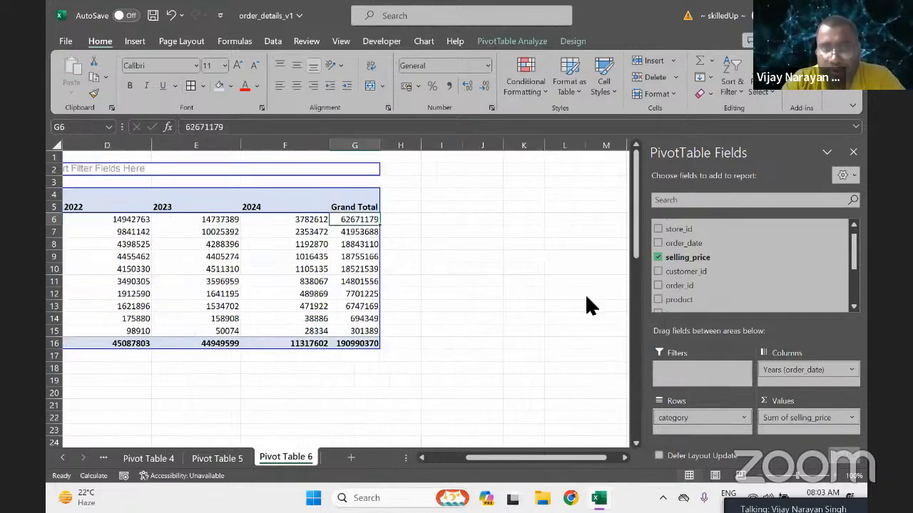
Review the sorted categories and re-sort them by Grand Total from smallest to largest.
{"action": "key", "text": "ctrl+Left"}
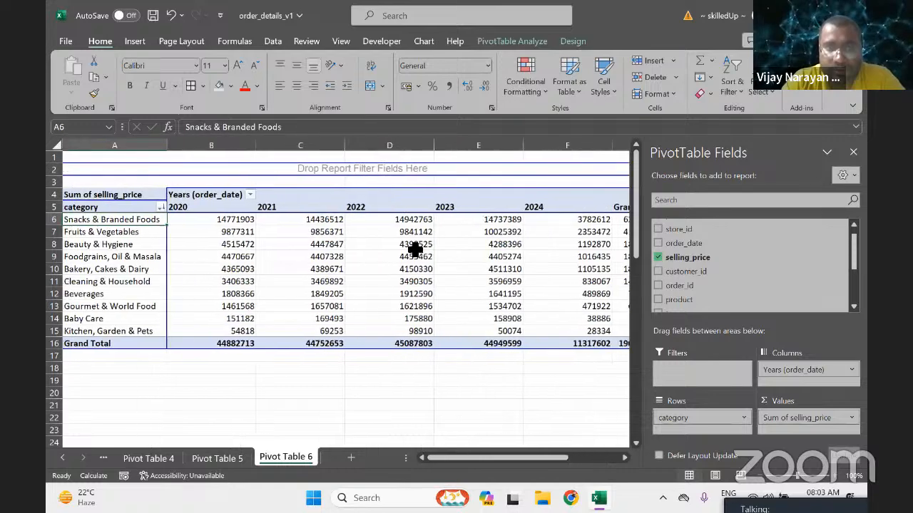
{"action": "left_click", "coordinate": [586, 232]}
{"action": "key", "text": "Right"}
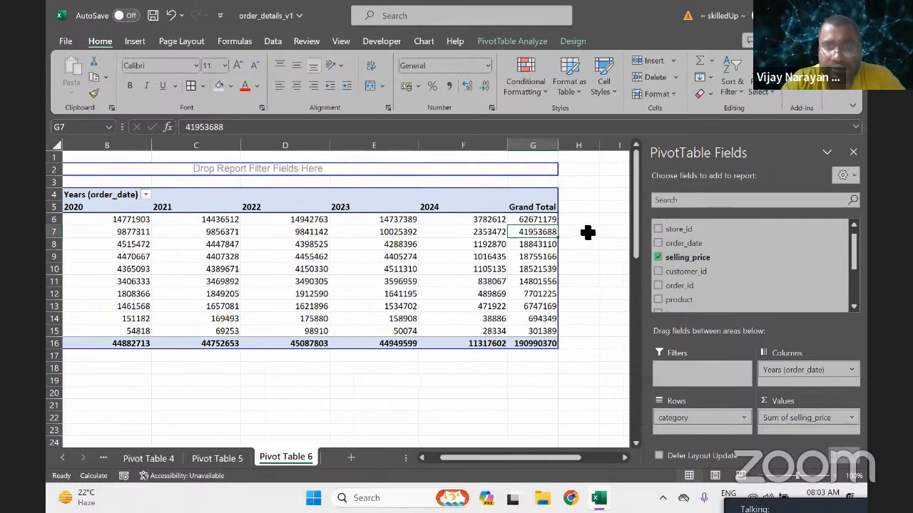
{"action": "left_click", "coordinate": [536, 223]}
{"action": "right_click", "coordinate": [536, 224]}
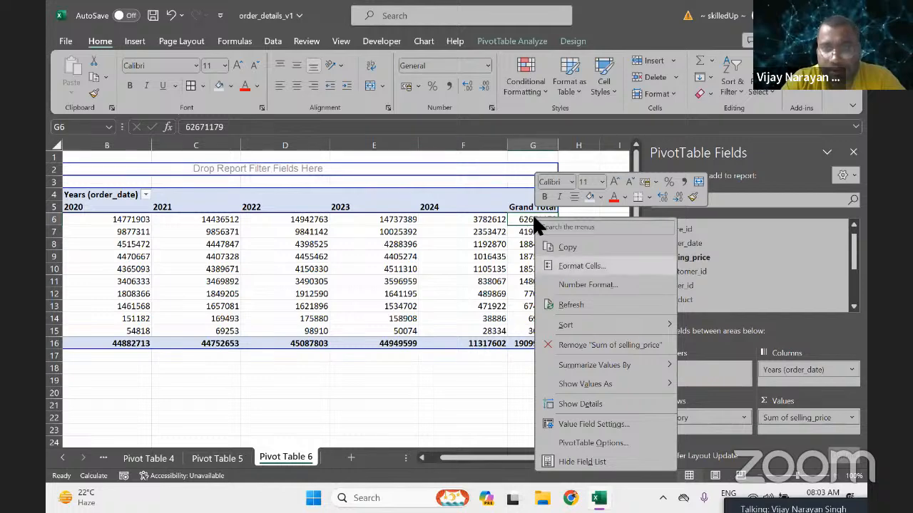
{"action": "mouse_move", "coordinate": [572, 322]}
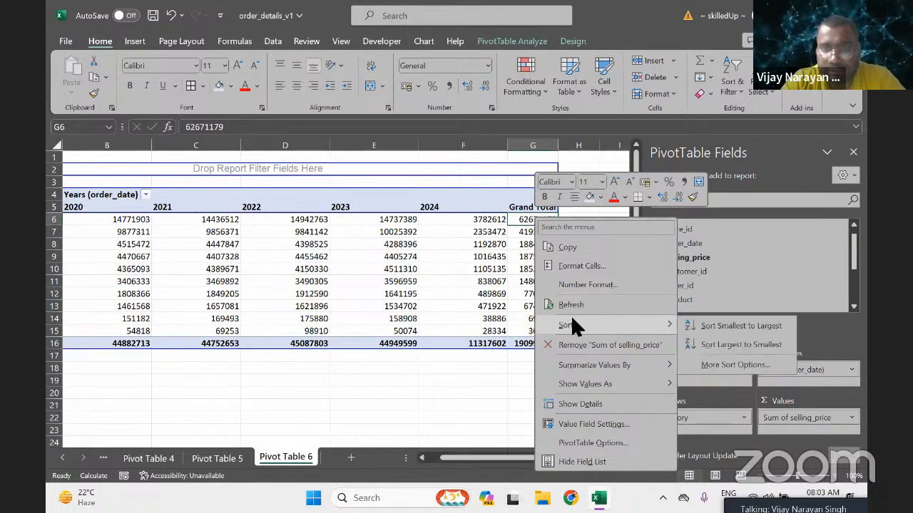
{"action": "left_click", "coordinate": [734, 325]}
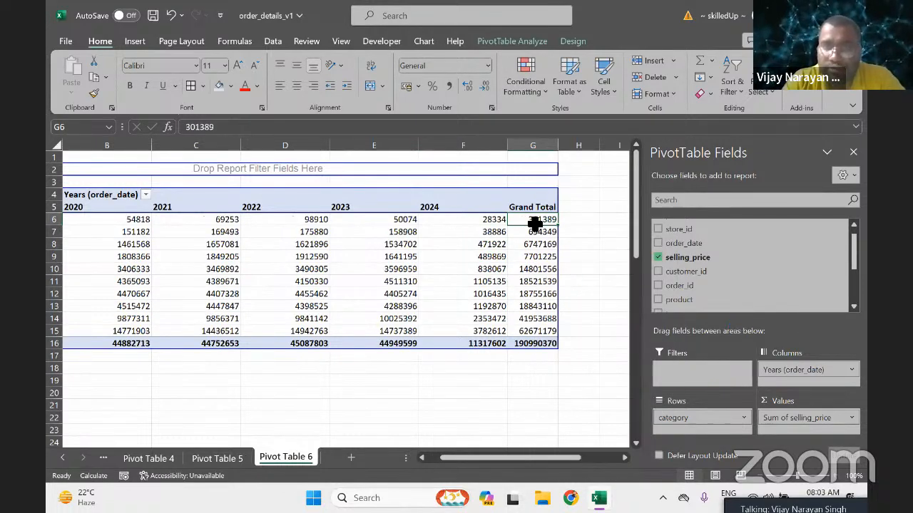
Summarize the pivot's selling_price values by Count, and set the summary back to Sum.
{"action": "right_click", "coordinate": [535, 226]}
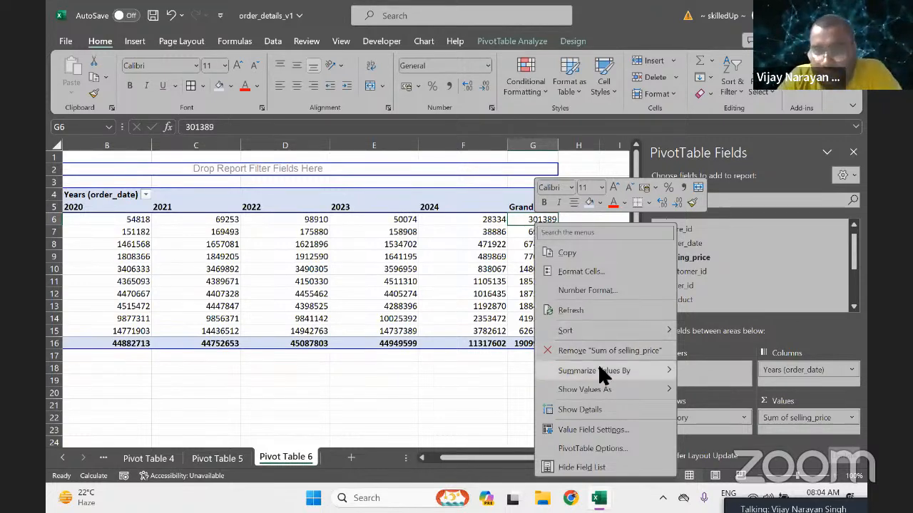
{"action": "mouse_move", "coordinate": [599, 370]}
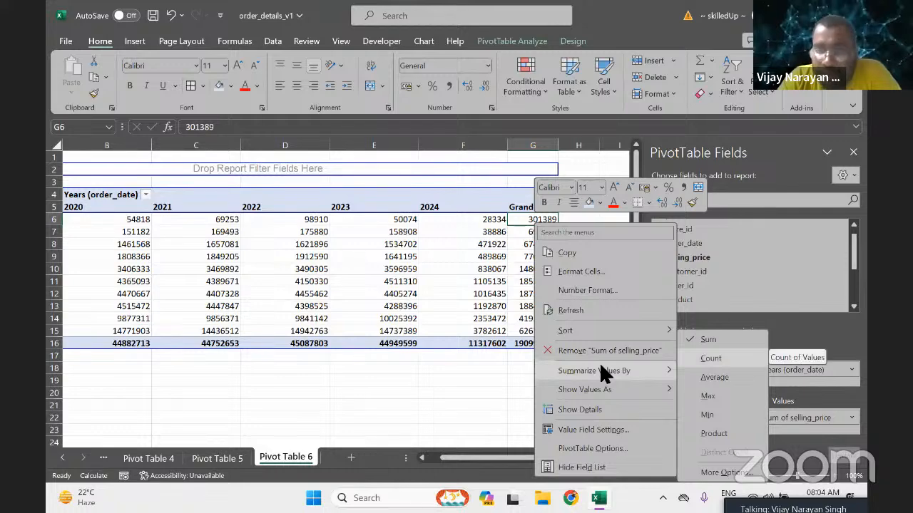
{"action": "left_click", "coordinate": [710, 358]}
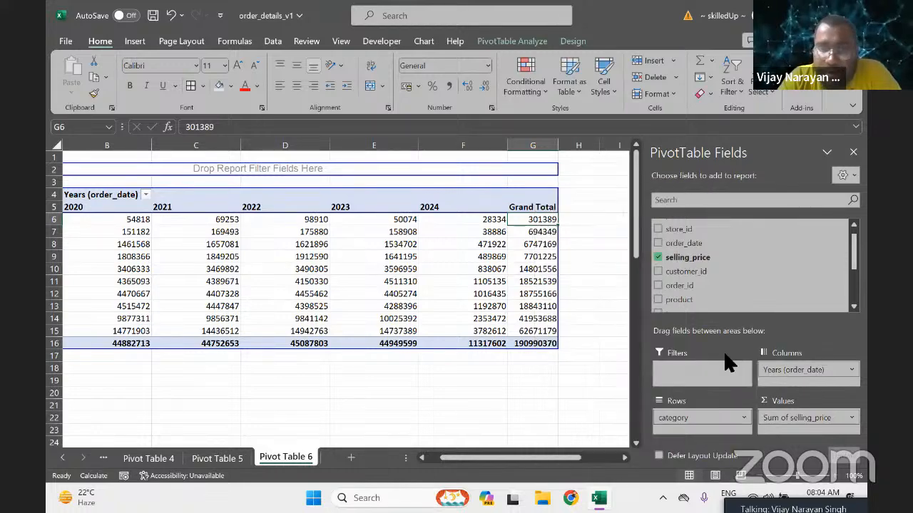
{"action": "right_click", "coordinate": [532, 217]}
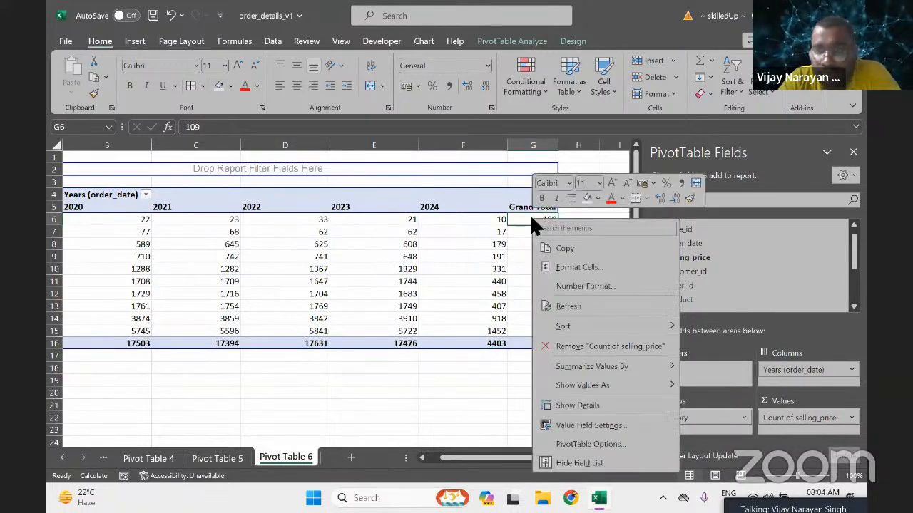
{"action": "mouse_move", "coordinate": [610, 366]}
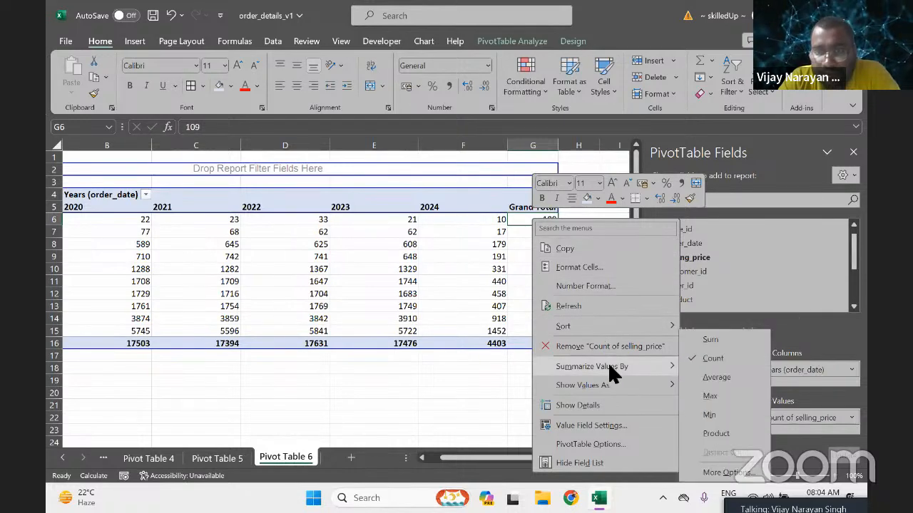
{"action": "left_click", "coordinate": [731, 344]}
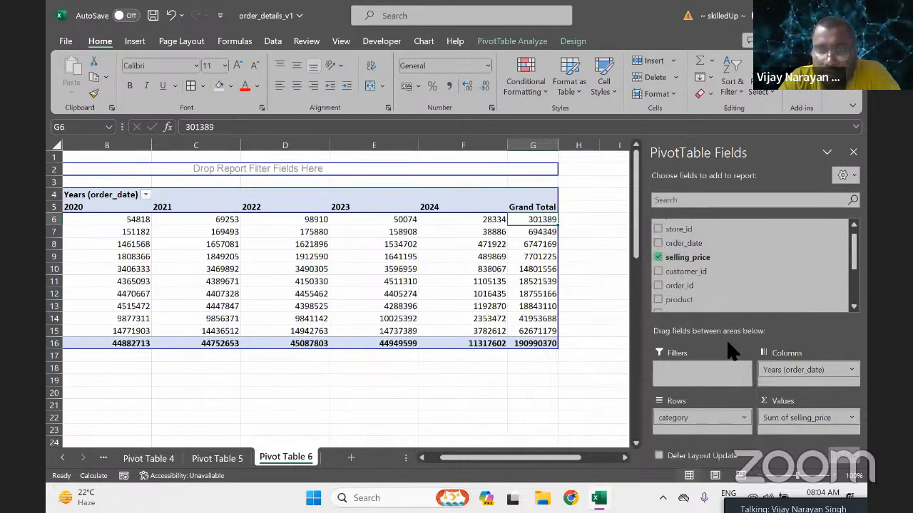
Show the selling_price values as % of Grand Total and select the categories' percentages in the Grand Total column.
{"action": "right_click", "coordinate": [529, 221]}
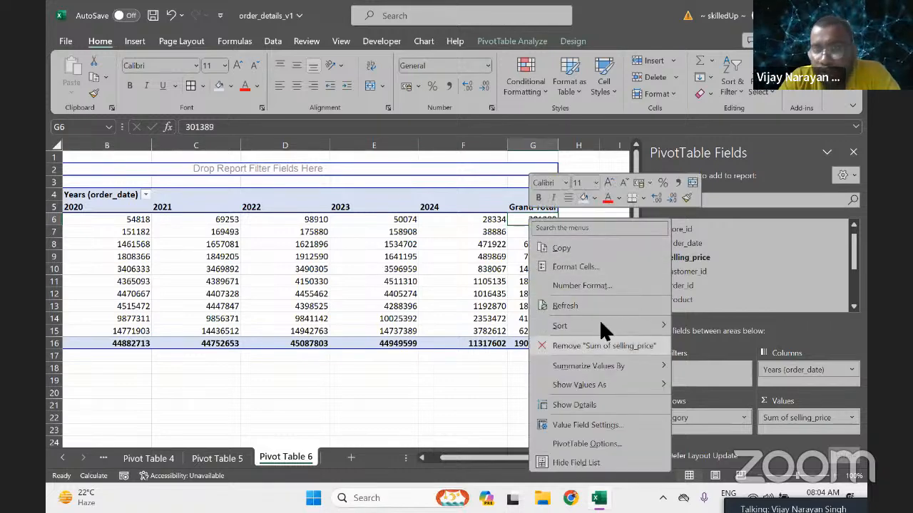
{"action": "mouse_move", "coordinate": [602, 324]}
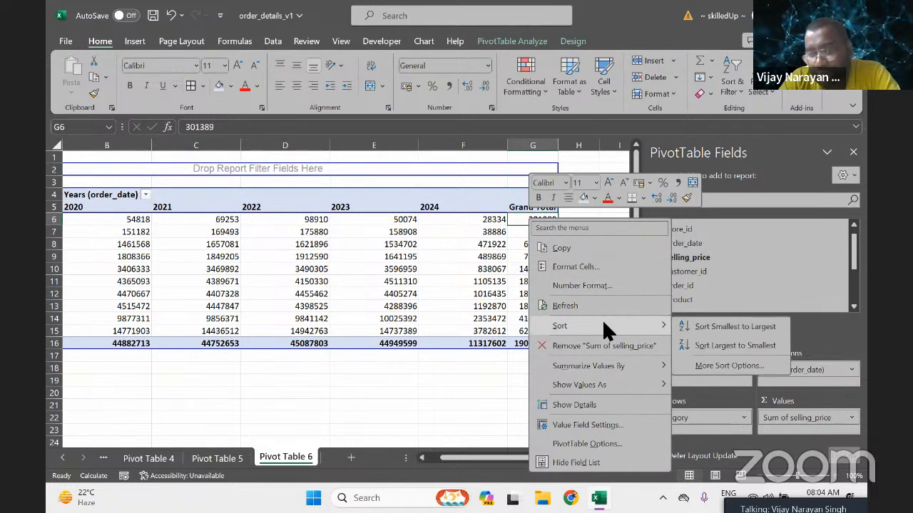
{"action": "mouse_move", "coordinate": [604, 357]}
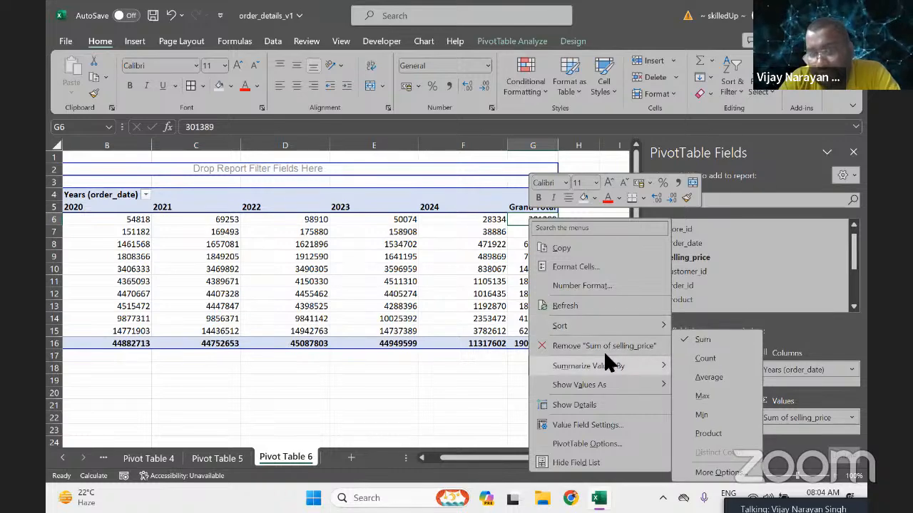
{"action": "mouse_move", "coordinate": [599, 385]}
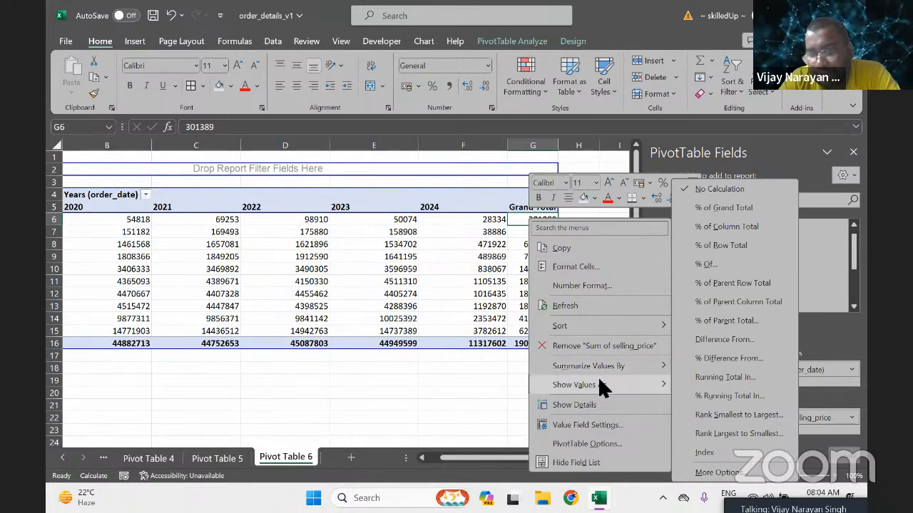
{"action": "left_click", "coordinate": [727, 207]}
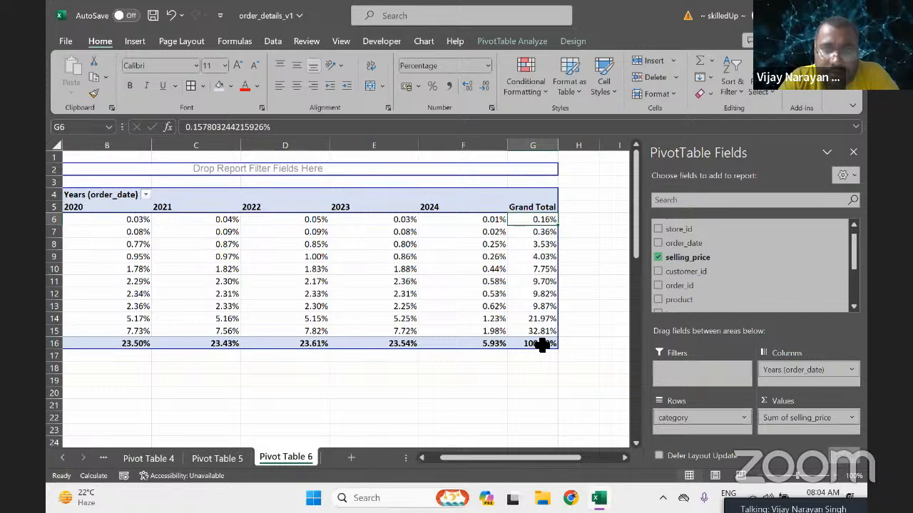
{"action": "left_click_drag", "start_coordinate": [548, 223], "coordinate": [535, 329]}
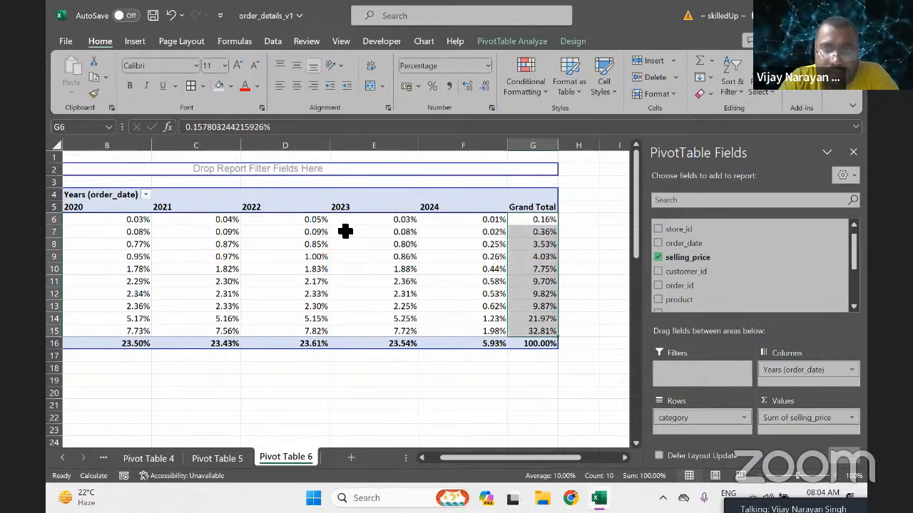
Show the selling_price values as % of Column Total.
{"action": "right_click", "coordinate": [537, 224]}
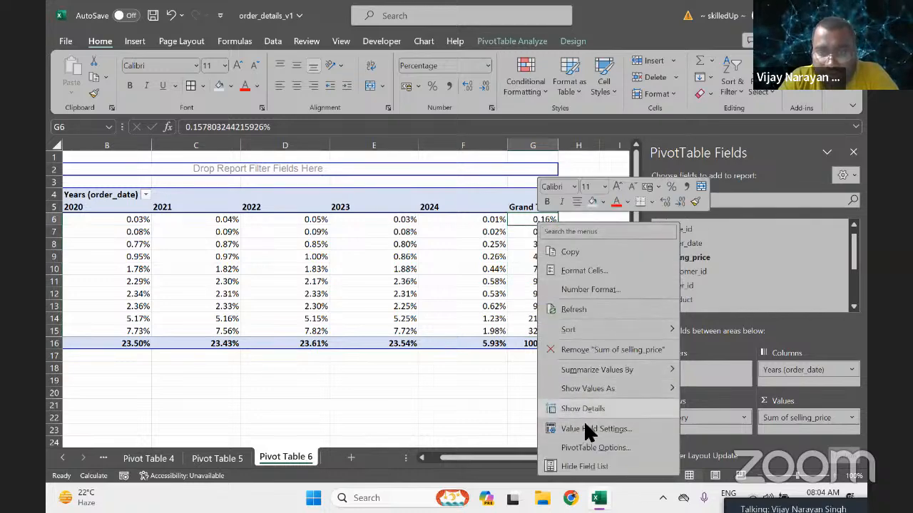
{"action": "mouse_move", "coordinate": [618, 385]}
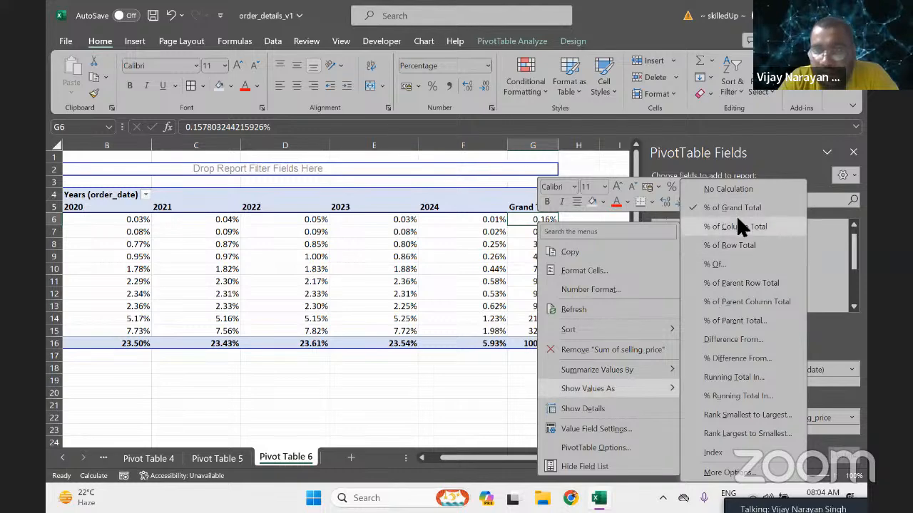
{"action": "left_click", "coordinate": [751, 227]}
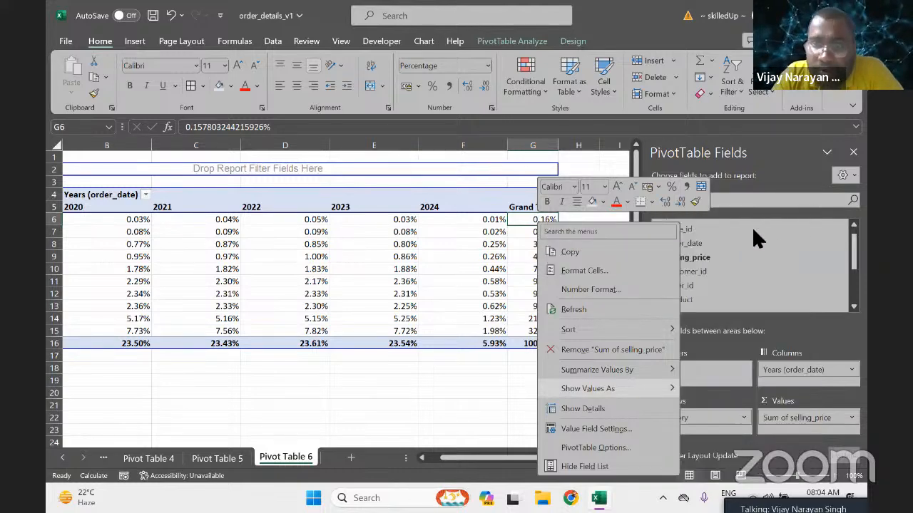
Show the selling_price values as % Of with base field category and base item Baby Care, and check the Baby Care row.
{"action": "right_click", "coordinate": [531, 224]}
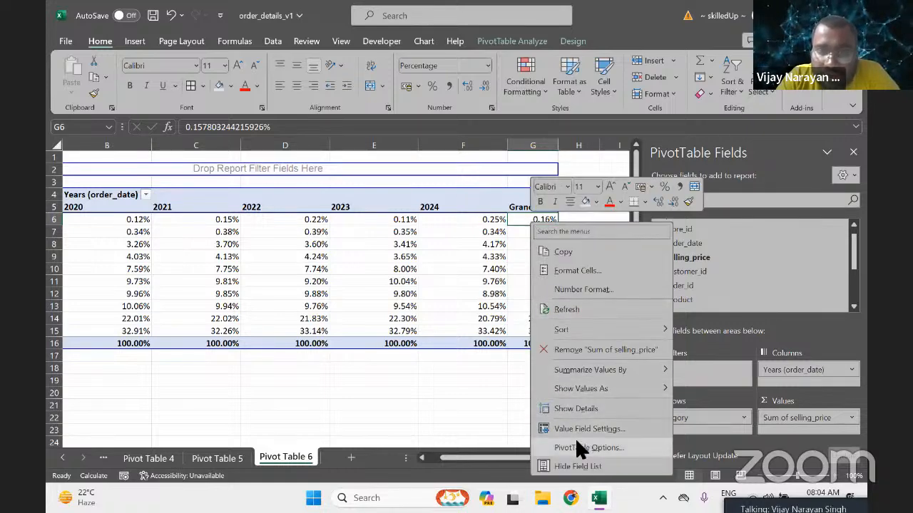
{"action": "mouse_move", "coordinate": [631, 389]}
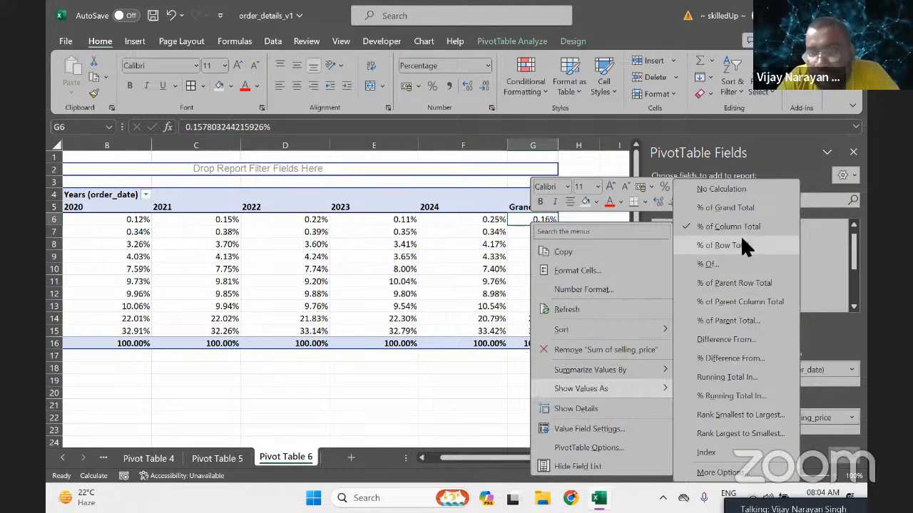
{"action": "left_click", "coordinate": [745, 263]}
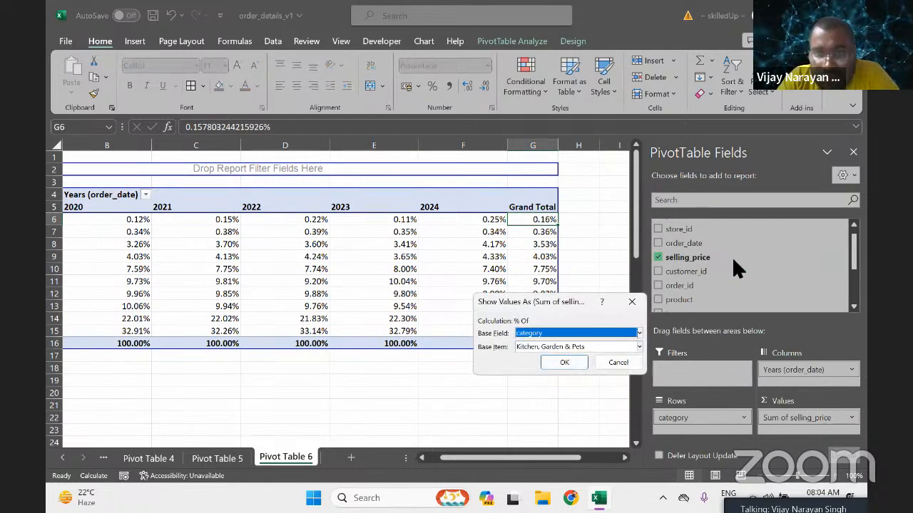
{"action": "left_click", "coordinate": [577, 333]}
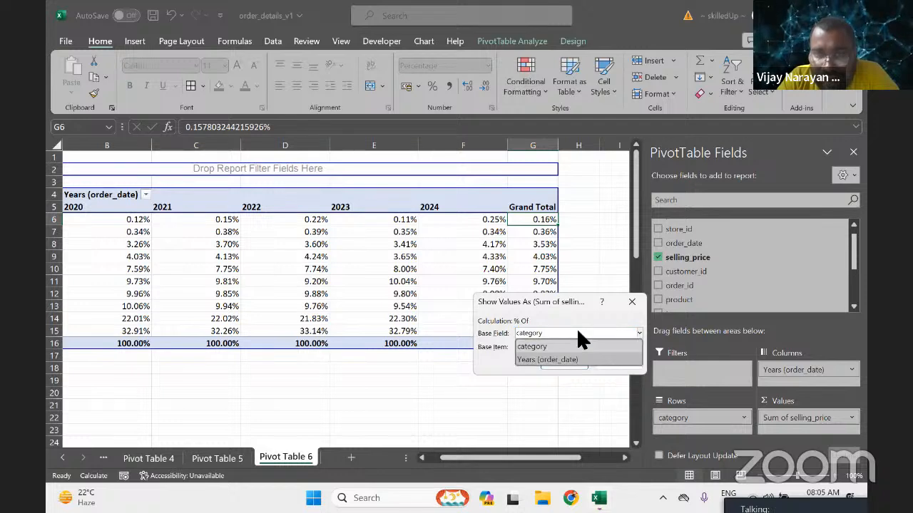
{"action": "left_click", "coordinate": [578, 332]}
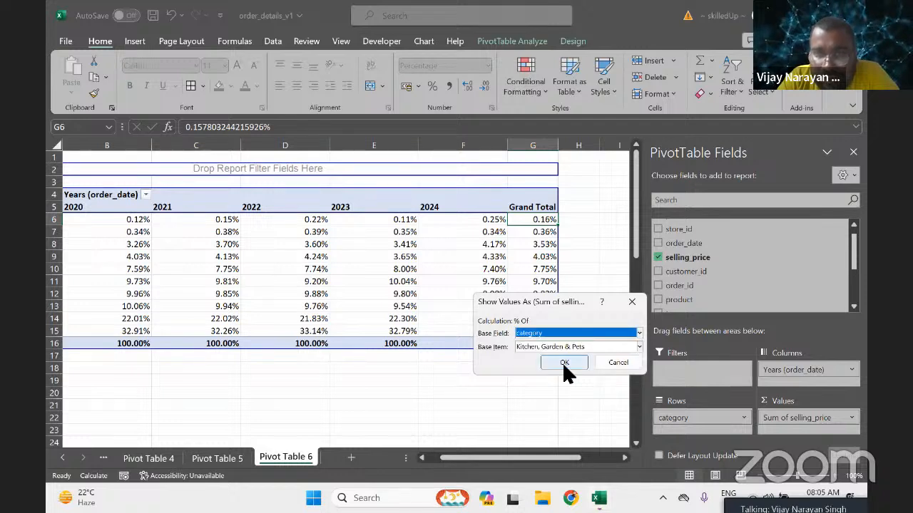
{"action": "left_click", "coordinate": [565, 348]}
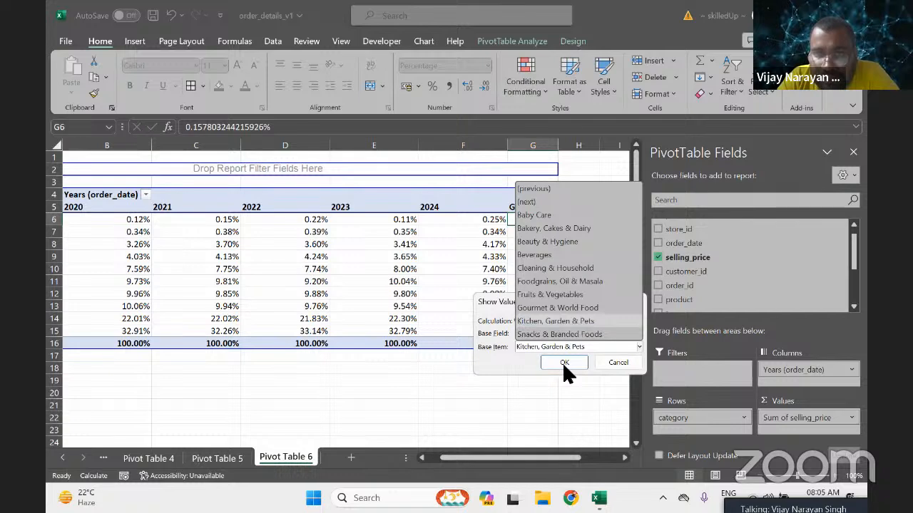
{"action": "left_click", "coordinate": [549, 216]}
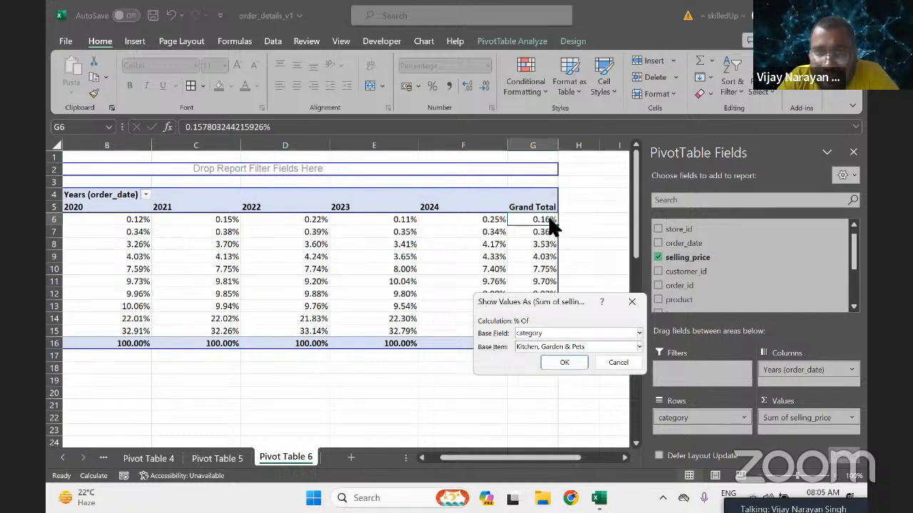
{"action": "left_click", "coordinate": [570, 362]}
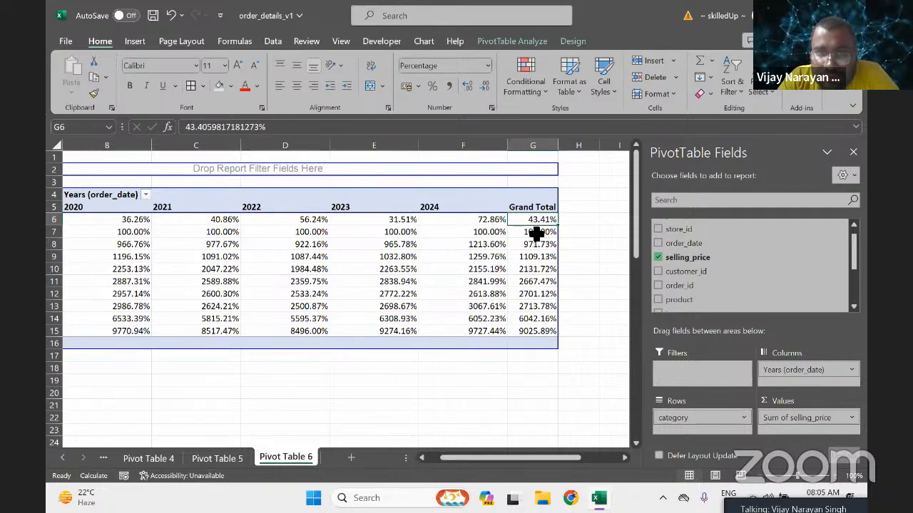
{"action": "left_click_drag", "start_coordinate": [536, 236], "coordinate": [50, 234]}
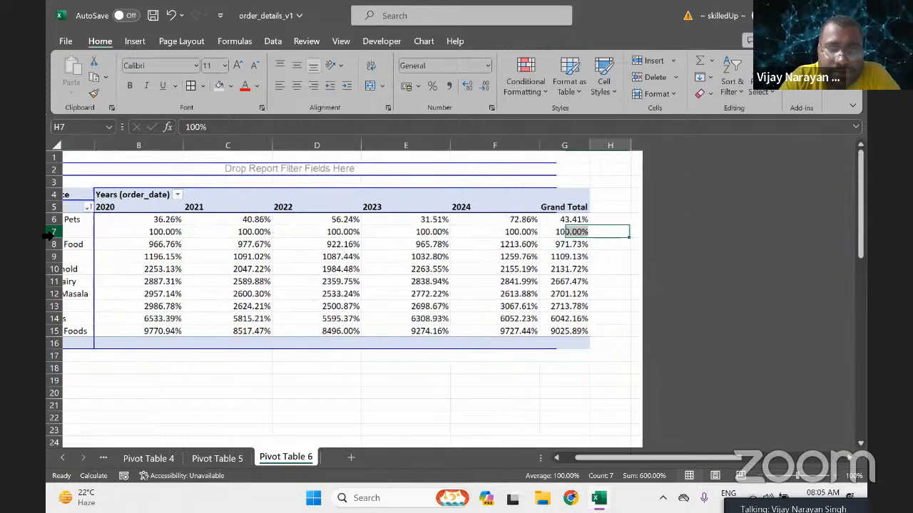
Try showing the selling_price values as Difference From with base field category and base item (previous), and undo the change.
{"action": "right_click", "coordinate": [529, 234]}
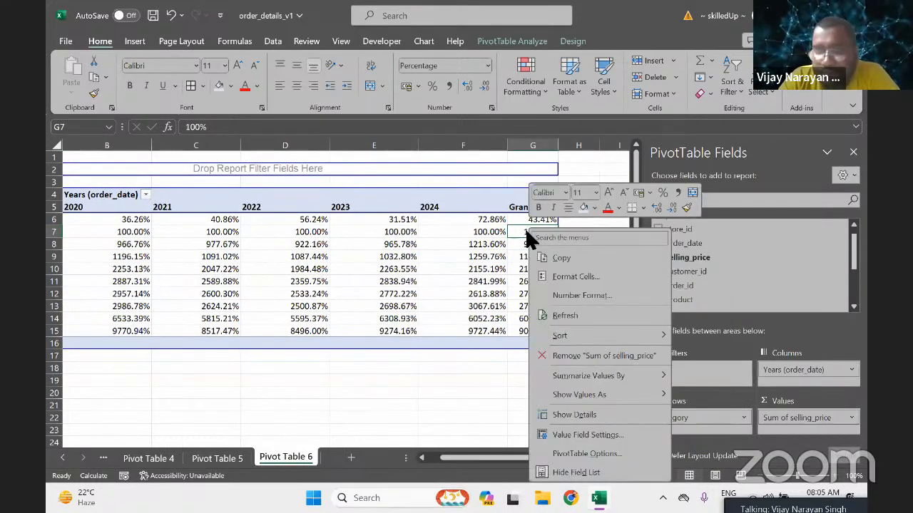
{"action": "mouse_move", "coordinate": [596, 390]}
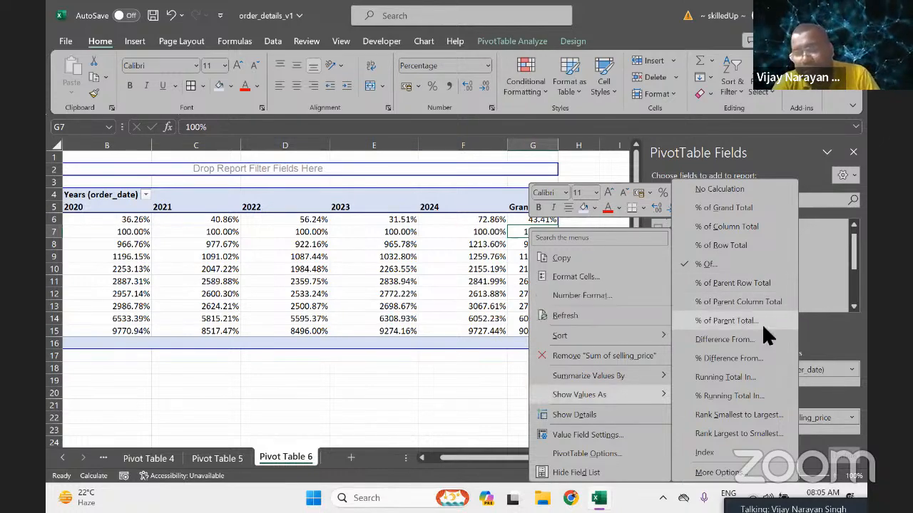
{"action": "left_click", "coordinate": [740, 340]}
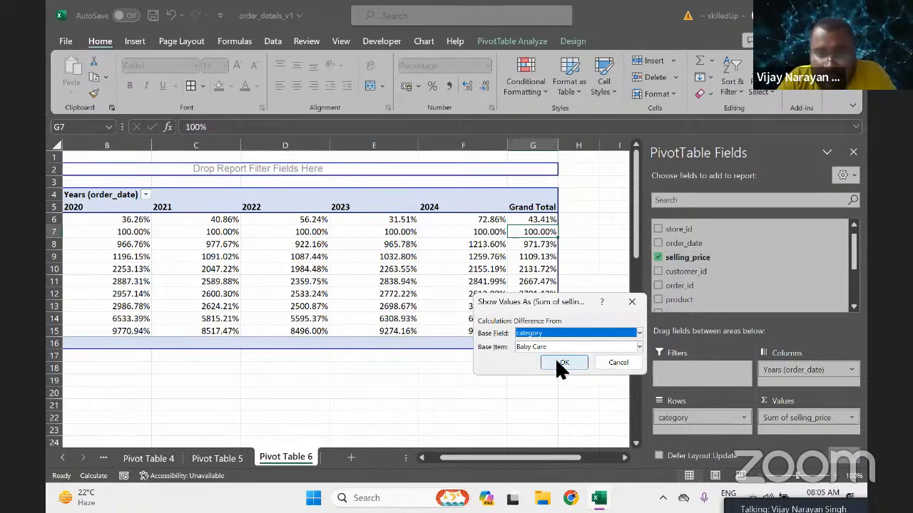
{"action": "left_click", "coordinate": [583, 341]}
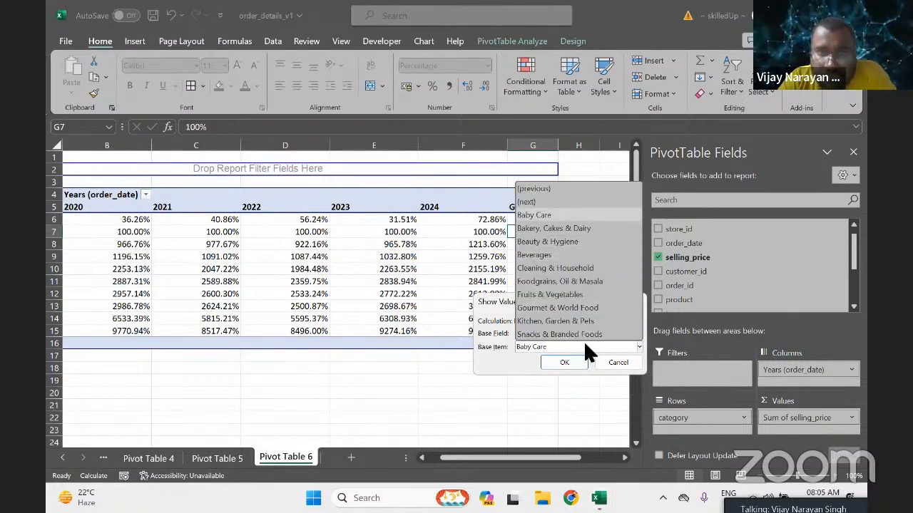
{"action": "left_click", "coordinate": [558, 189]}
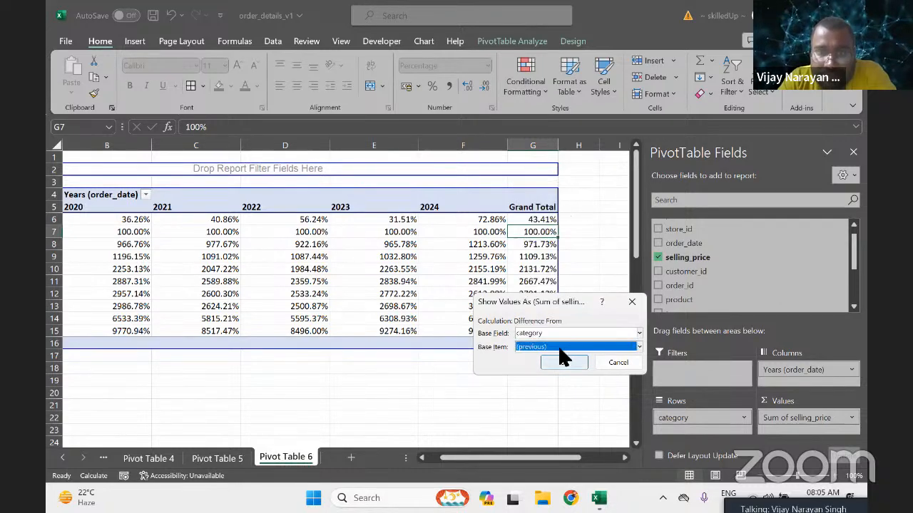
{"action": "left_click", "coordinate": [564, 362]}
{"action": "left_click", "coordinate": [438, 283]}
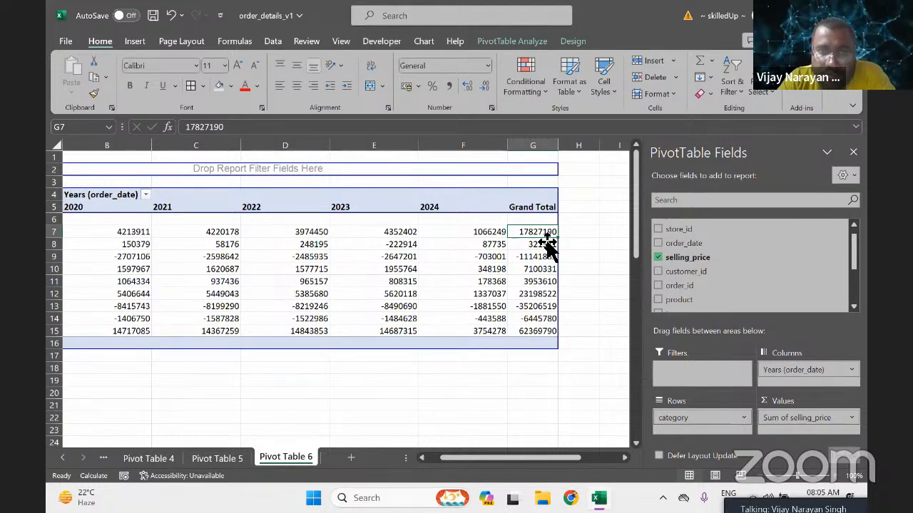
{"action": "key", "text": "ctrl+z"}
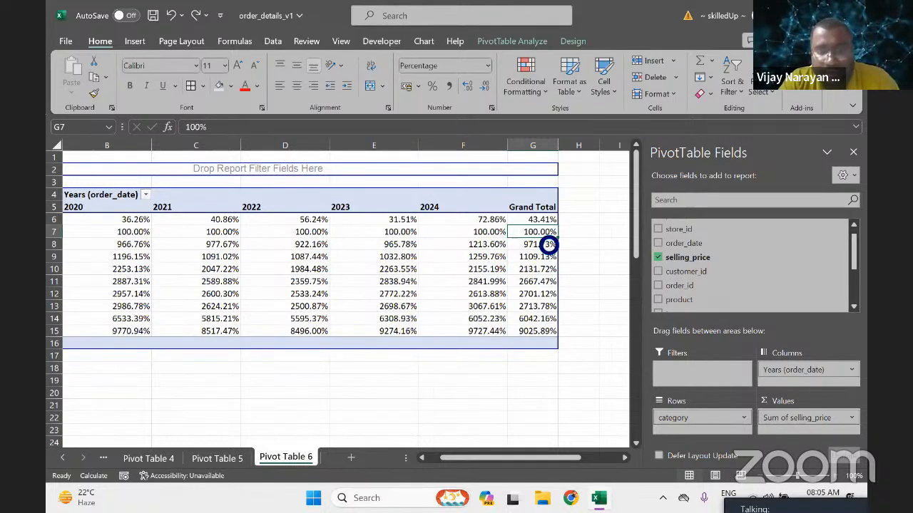
Try showing the selling_price values as Index, and undo the change.
{"action": "right_click", "coordinate": [540, 233]}
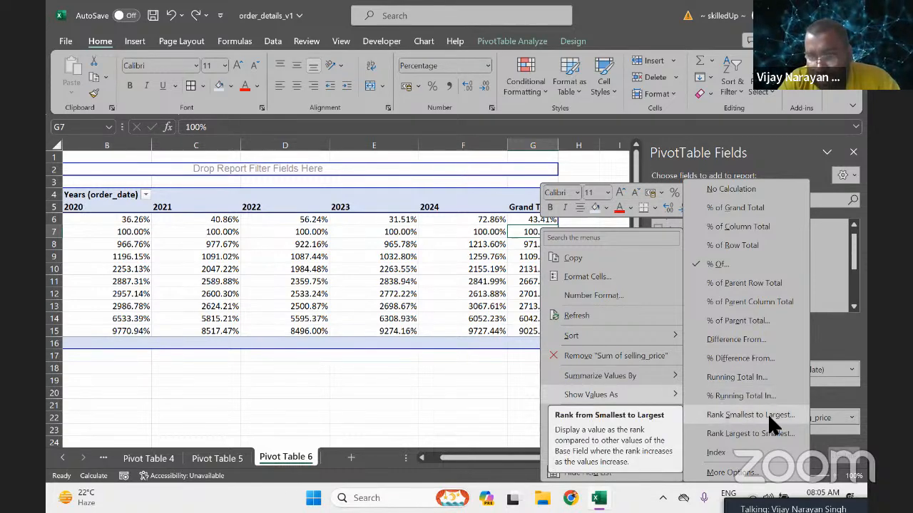
{"action": "left_click", "coordinate": [742, 454]}
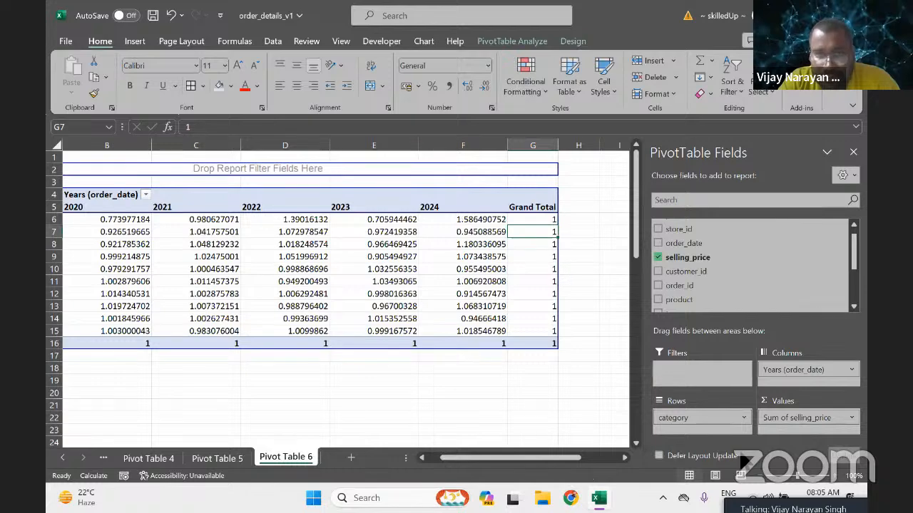
{"action": "left_click", "coordinate": [541, 235]}
{"action": "key", "text": "ctrl+z"}
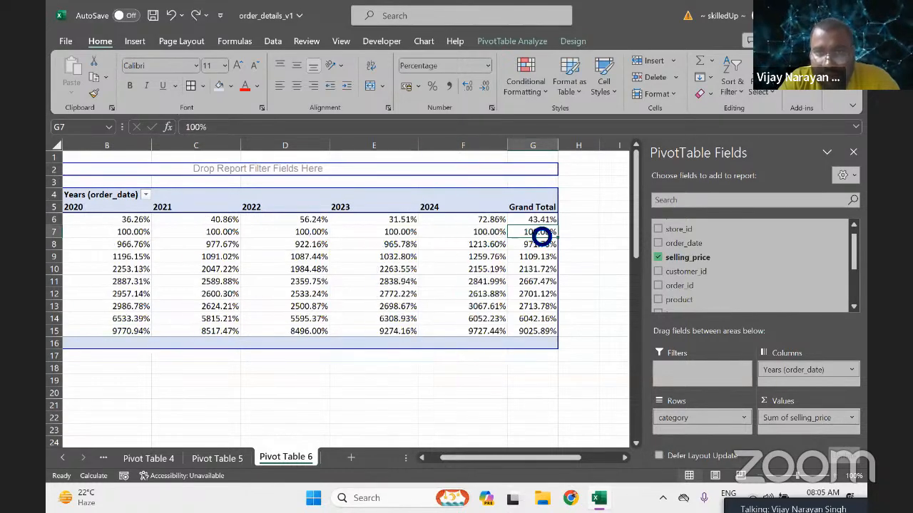
Review the Summarize Values By and Show Values As calculation options in the selling_price value field settings, and close them without changes.
{"action": "right_click", "coordinate": [536, 233]}
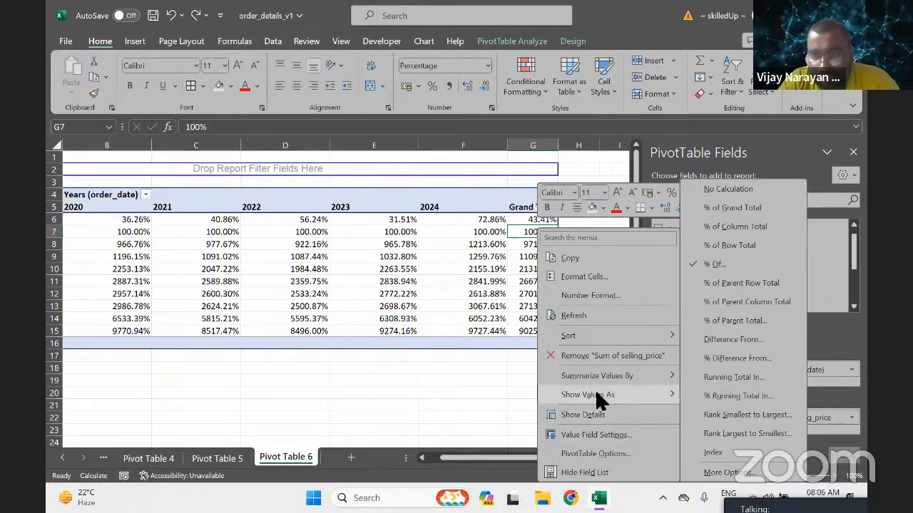
{"action": "left_click", "coordinate": [735, 476]}
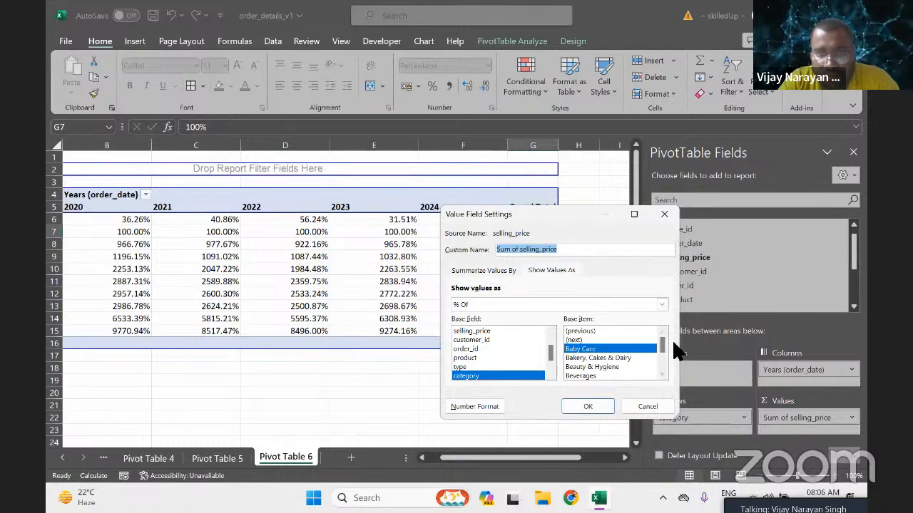
{"action": "left_click", "coordinate": [493, 269]}
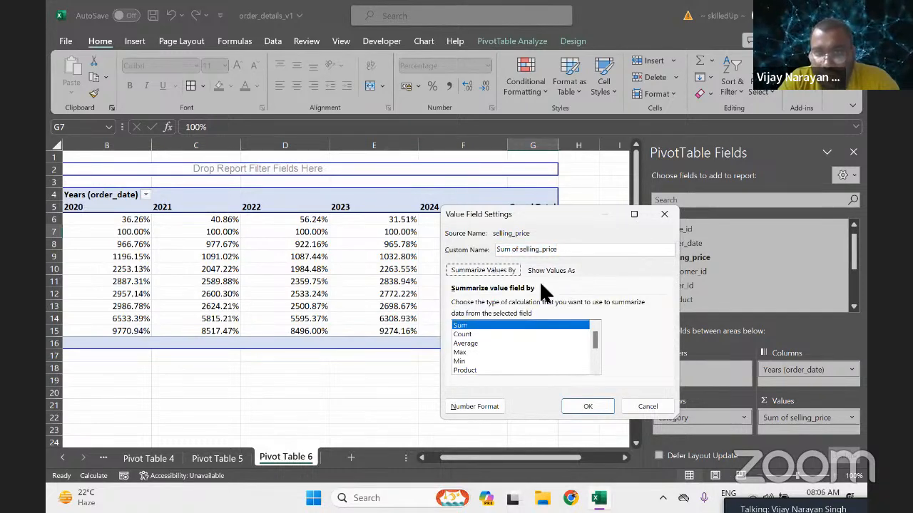
{"action": "left_click", "coordinate": [562, 268]}
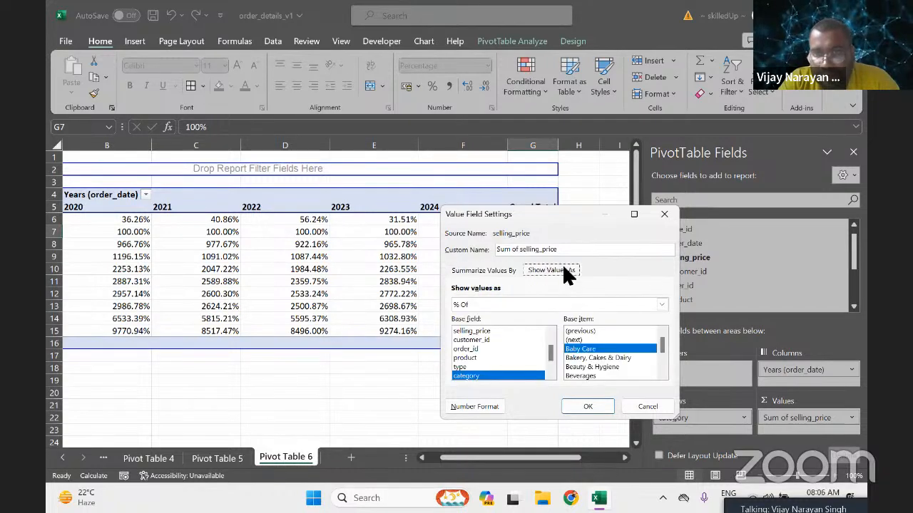
{"action": "left_click", "coordinate": [662, 305]}
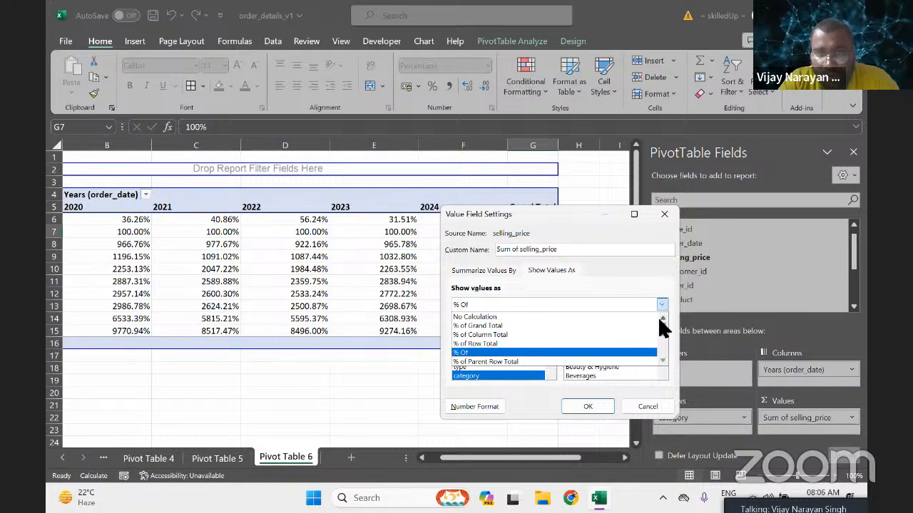
{"action": "left_click_drag", "start_coordinate": [661, 335], "coordinate": [656, 363]}
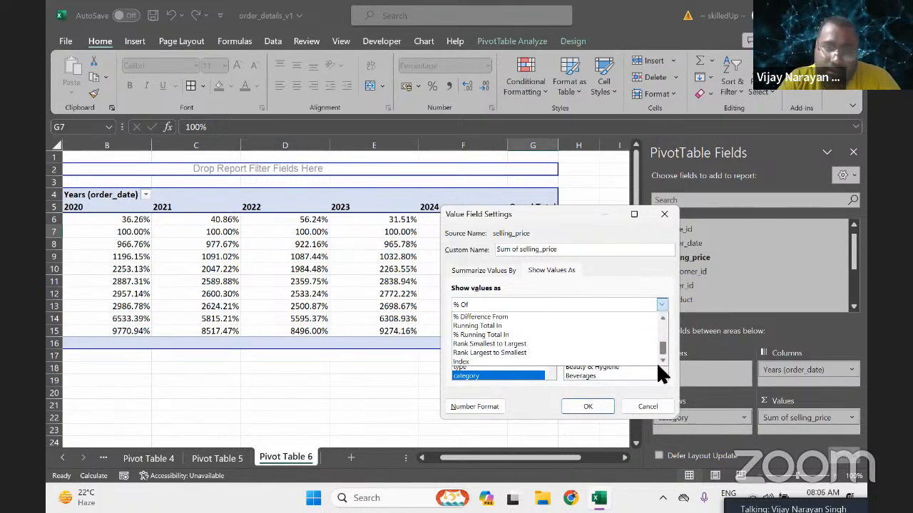
{"action": "left_click", "coordinate": [672, 218]}
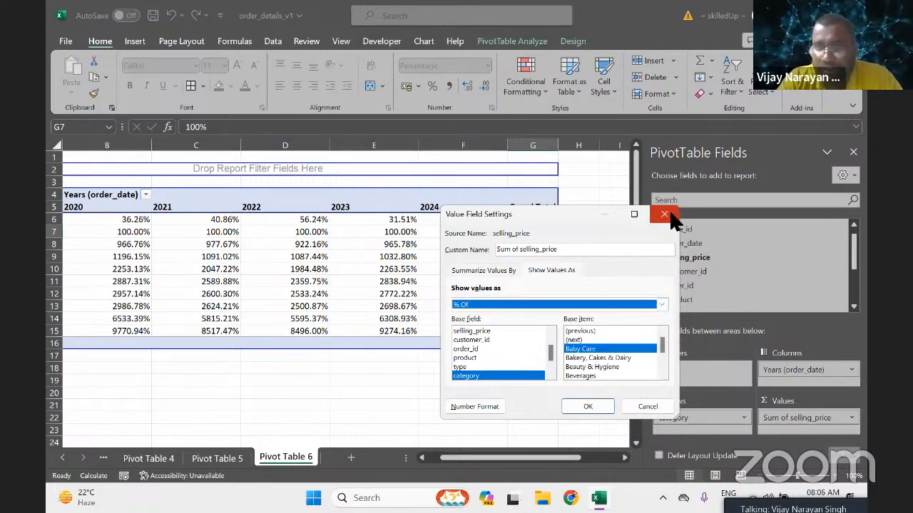
{"action": "left_click", "coordinate": [664, 214]}
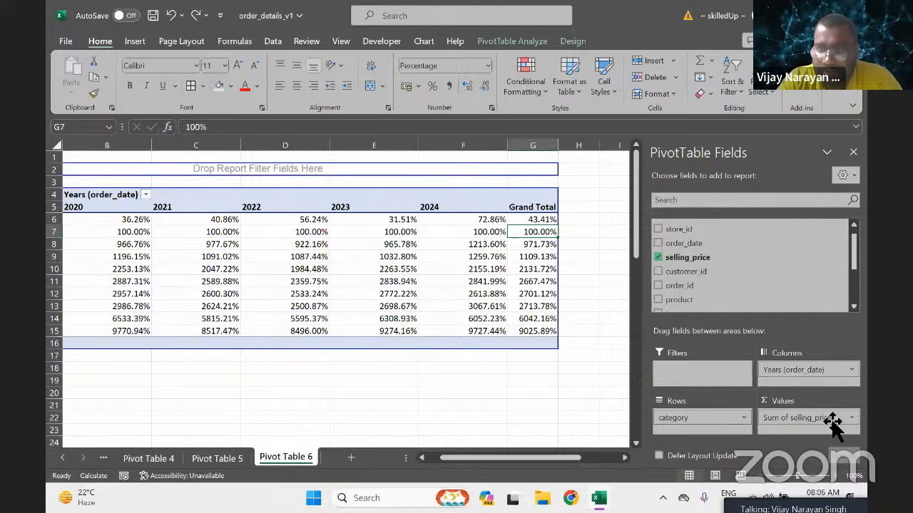
Reopen the value field settings from the Sum of selling_price field, examine the available Show Values As calculations, and cancel.
{"action": "left_click", "coordinate": [832, 421]}
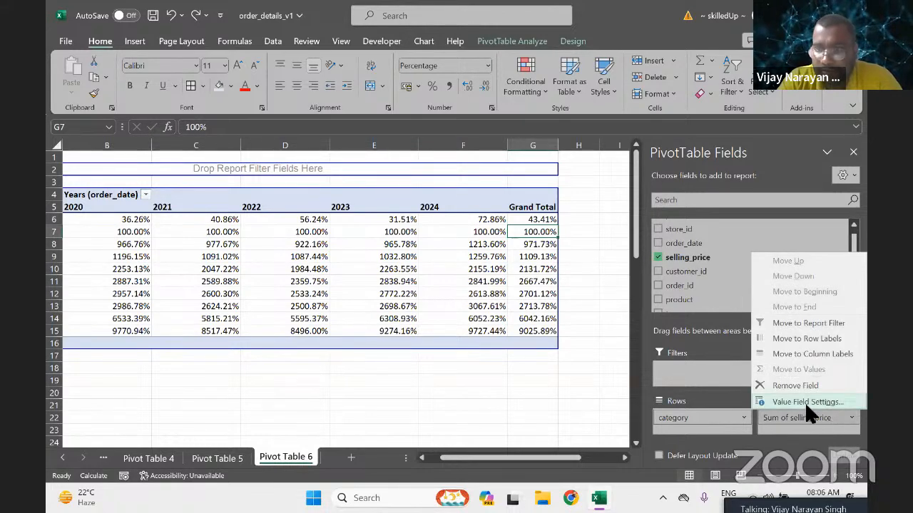
{"action": "left_click", "coordinate": [806, 402]}
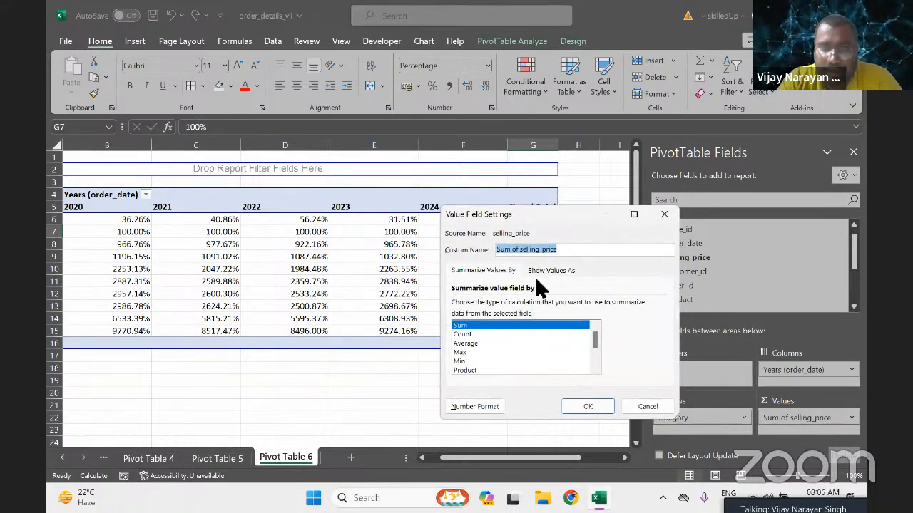
{"action": "left_click", "coordinate": [537, 276]}
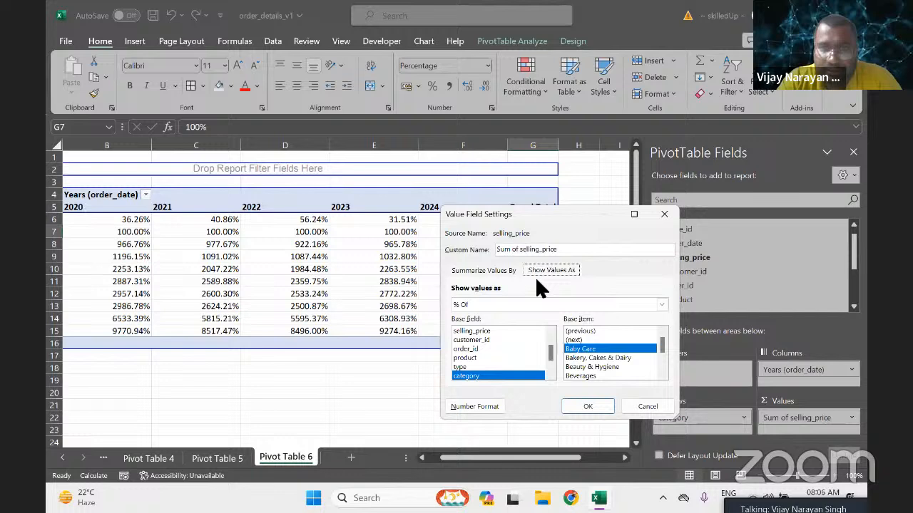
{"action": "left_click", "coordinate": [660, 306]}
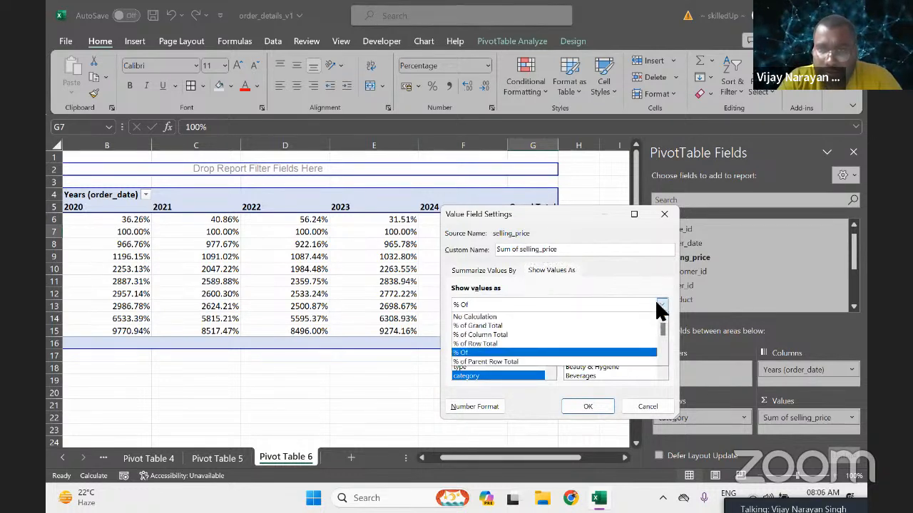
{"action": "left_click", "coordinate": [661, 305]}
{"action": "left_click", "coordinate": [660, 305]}
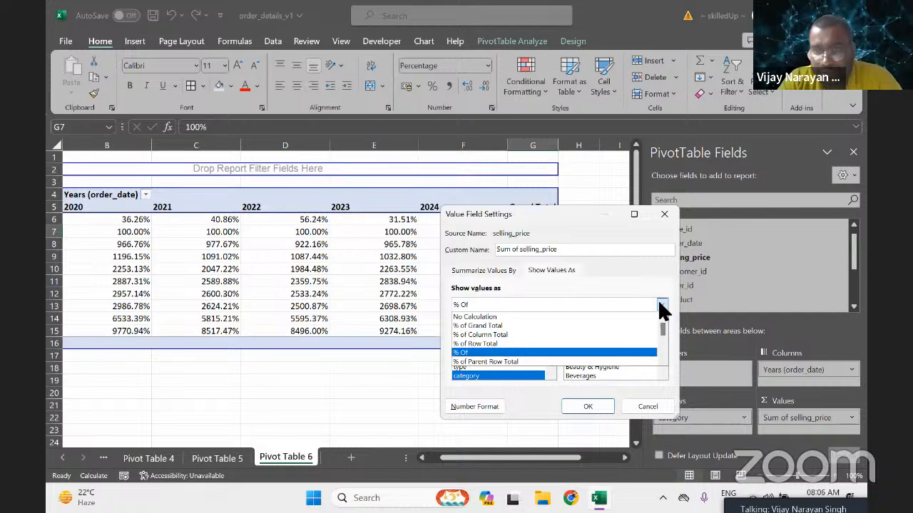
{"action": "scroll", "coordinate": [650, 344], "scroll_direction": "down", "scroll_amount": 3}
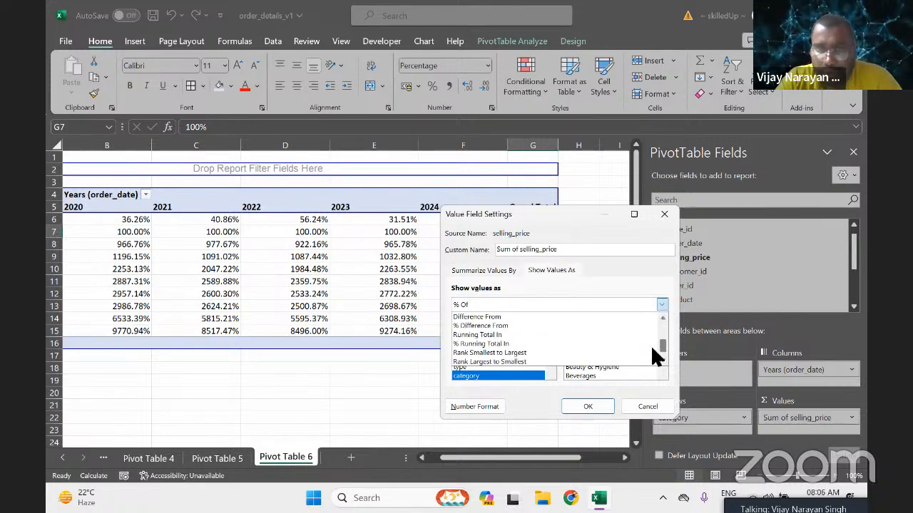
{"action": "scroll", "coordinate": [650, 346], "scroll_direction": "down", "scroll_amount": 1}
{"action": "scroll", "coordinate": [650, 341], "scroll_direction": "up", "scroll_amount": 4}
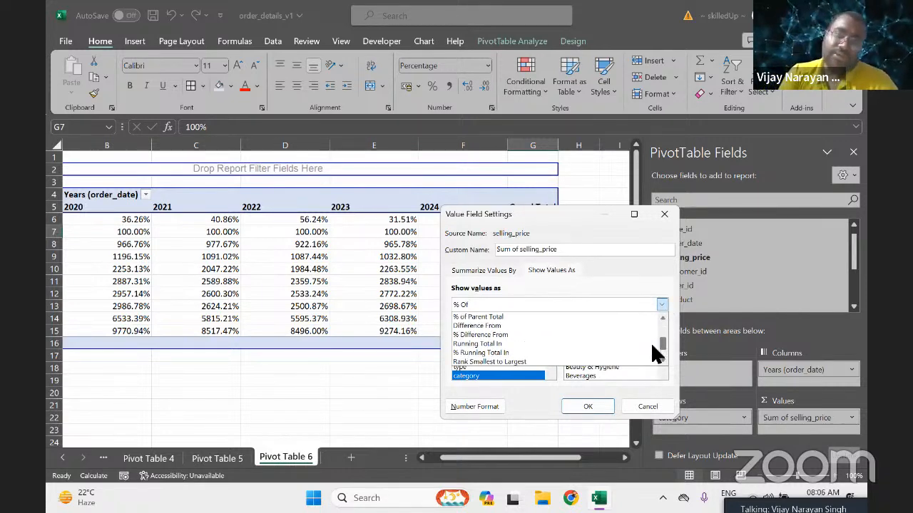
{"action": "left_click", "coordinate": [649, 407]}
{"action": "left_click", "coordinate": [649, 407]}
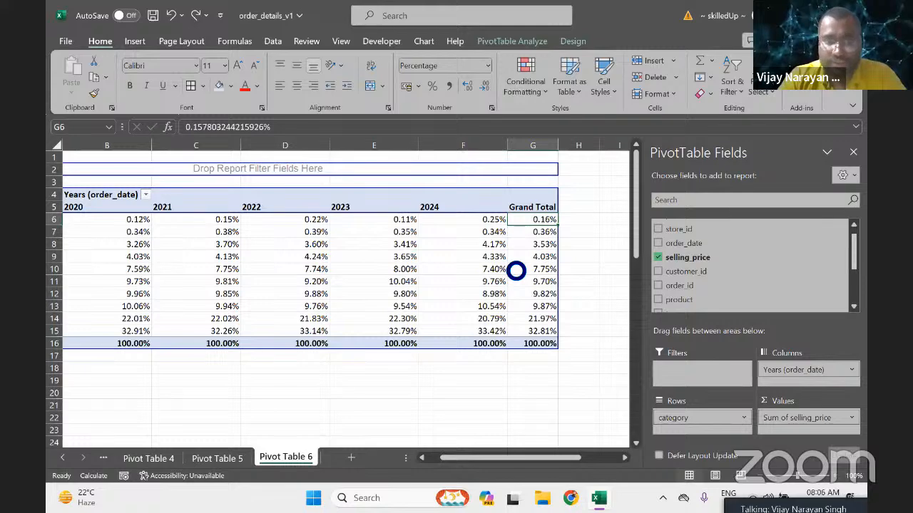
Undo the percentage calculations on the selling_price values, and format the values in comma style without decimals.
{"action": "key", "text": "ctrl+z"}
{"action": "key", "text": "ctrl+z"}
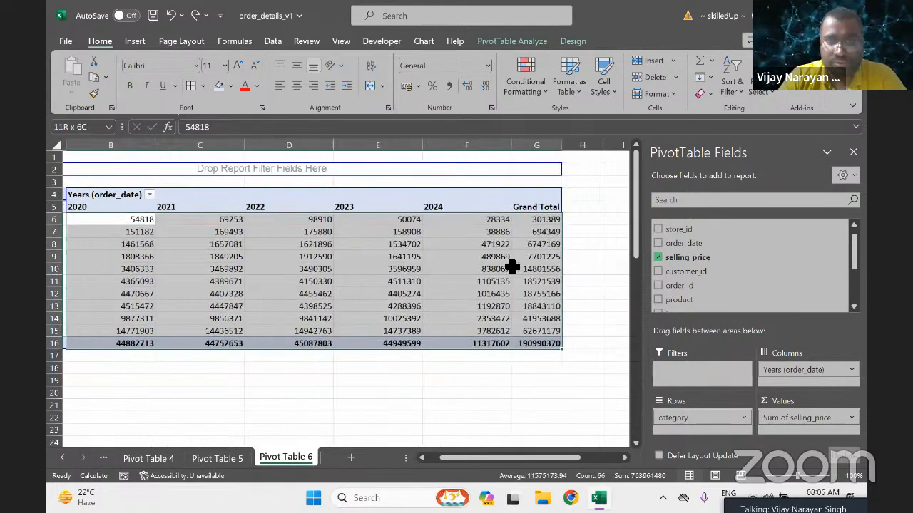
{"action": "left_click", "coordinate": [452, 87]}
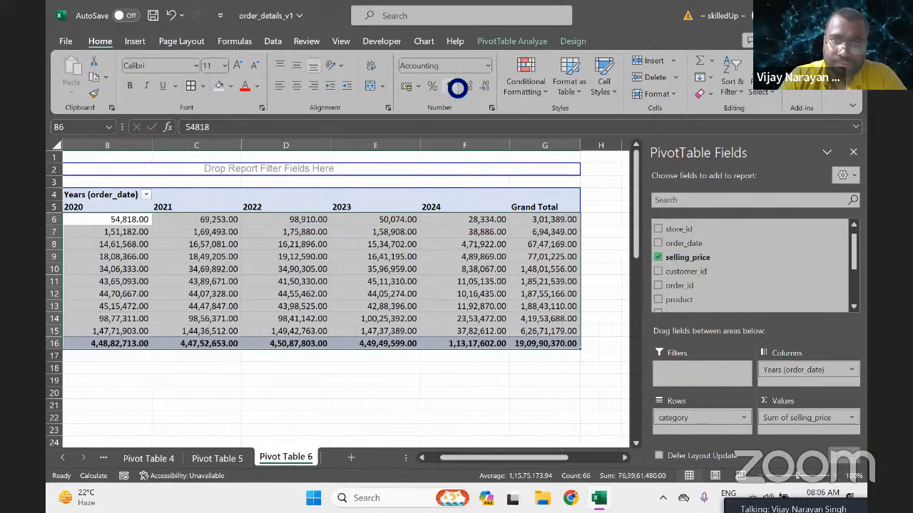
{"action": "left_click", "coordinate": [486, 88]}
{"action": "left_click", "coordinate": [486, 87]}
Apply centre and middle alignment to the whole pivot table.
{"action": "left_click", "coordinate": [426, 267]}
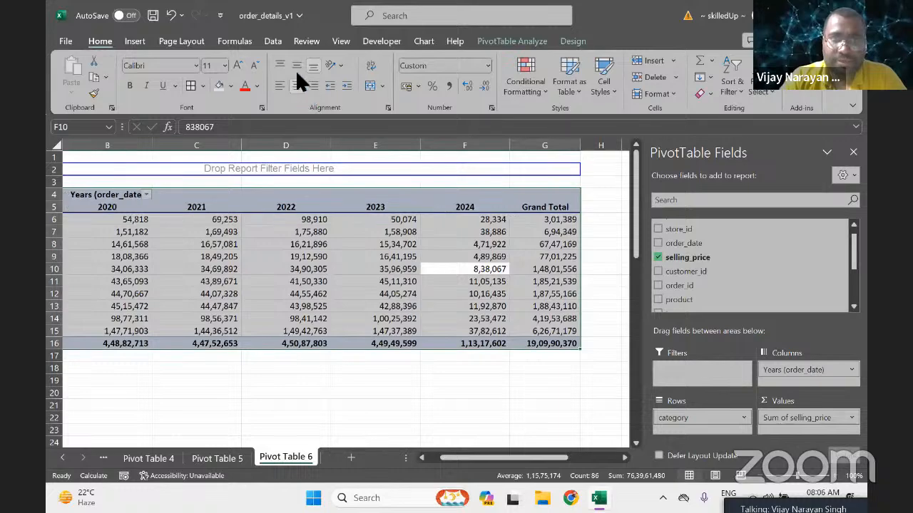
{"action": "left_click", "coordinate": [298, 86]}
{"action": "left_click", "coordinate": [299, 67]}
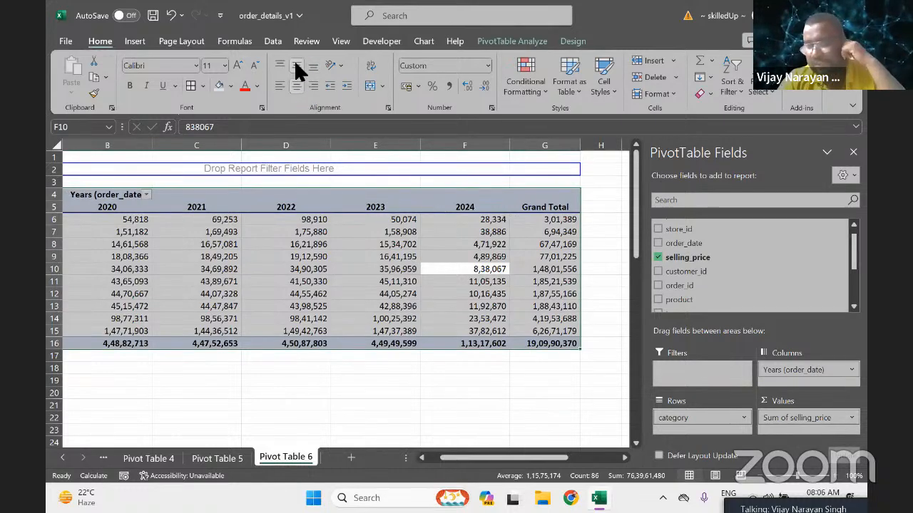
{"action": "left_click", "coordinate": [482, 273]}
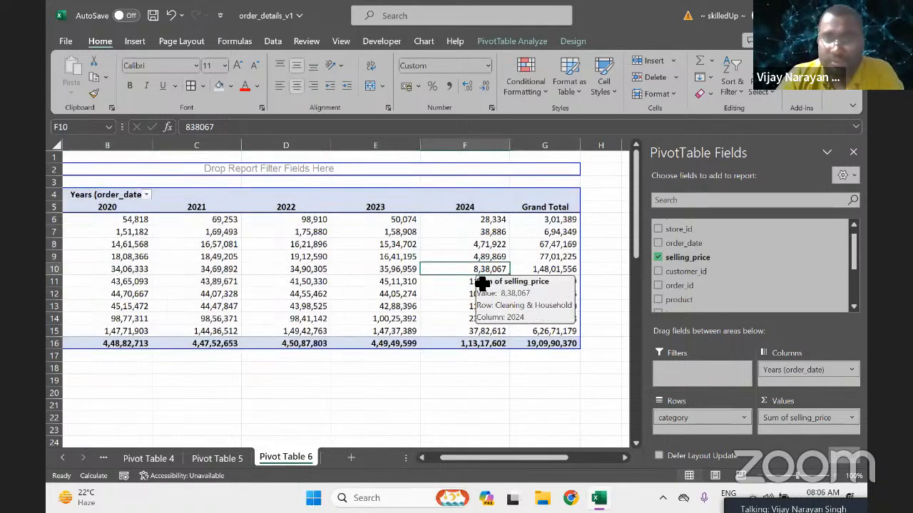
{"action": "right_click", "coordinate": [482, 273]}
{"action": "key", "text": "Escape"}
Add Months (order_date) to the pivot's columns below Years (order_date).
{"action": "key", "text": "Left"}
{"action": "key", "text": "Left"}
{"action": "key", "text": "Left"}
{"action": "key", "text": "Left"}
{"action": "key", "text": "Left"}
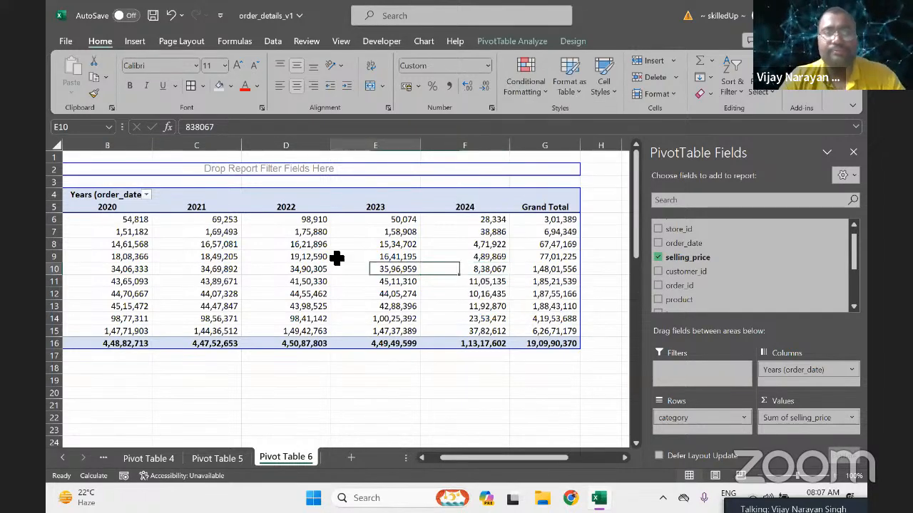
{"action": "key", "text": "Right"}
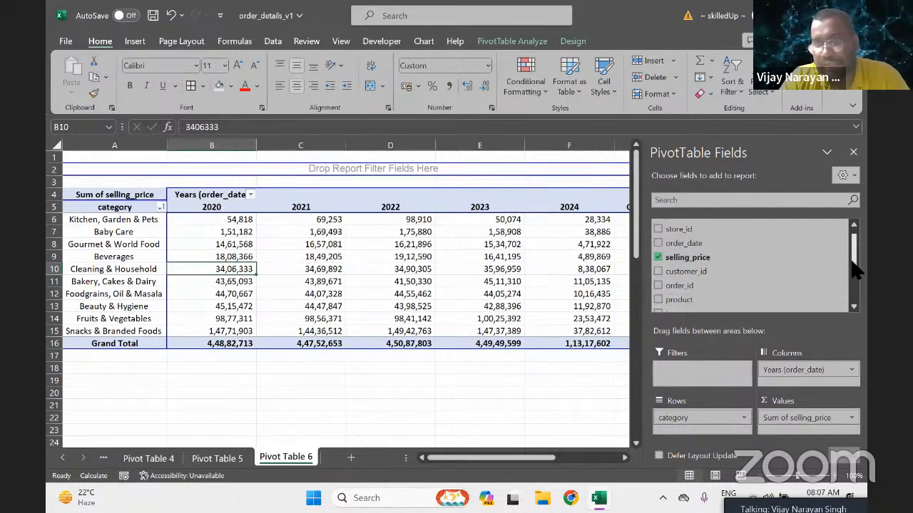
{"action": "left_click_drag", "start_coordinate": [856, 270], "coordinate": [810, 381]}
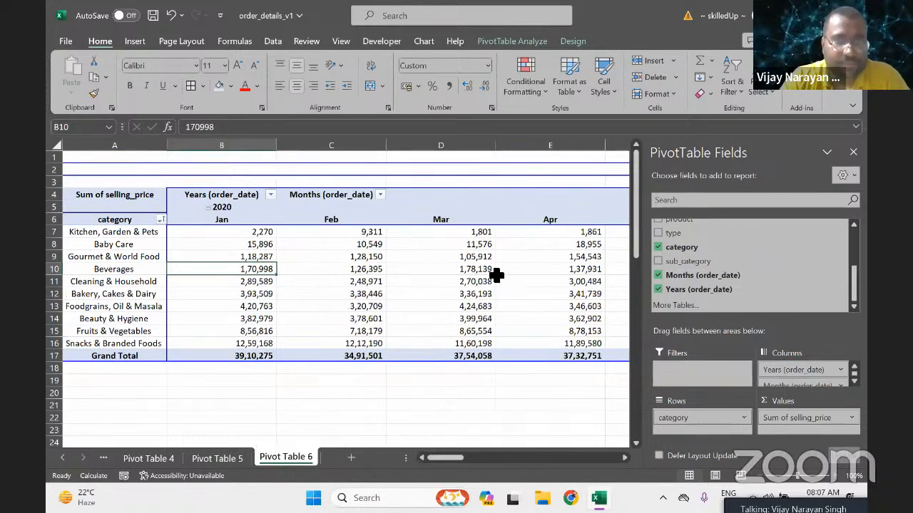
Try to group the Jan, Feb and Mar column labels by Months and Years, from 01-01-2020 to 01-04-2024.
{"action": "left_click_drag", "start_coordinate": [221, 219], "coordinate": [421, 223]}
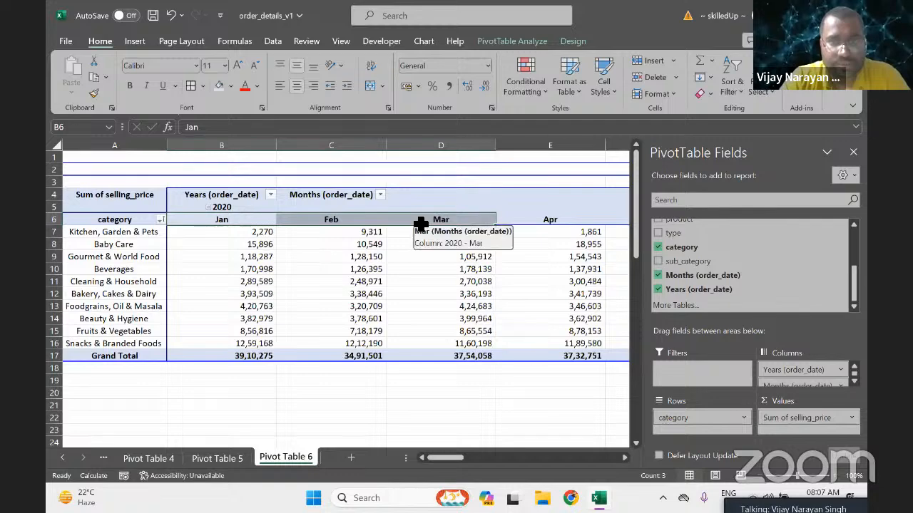
{"action": "right_click", "coordinate": [420, 223]}
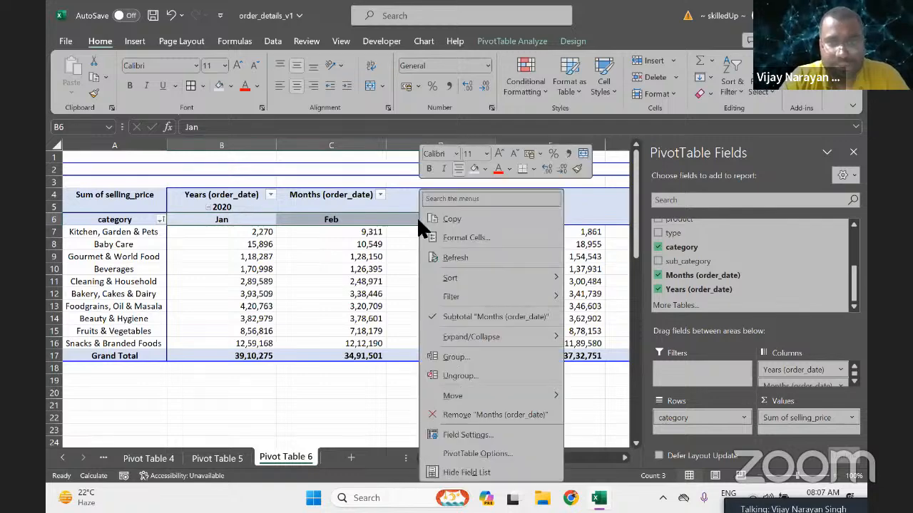
{"action": "left_click", "coordinate": [470, 361]}
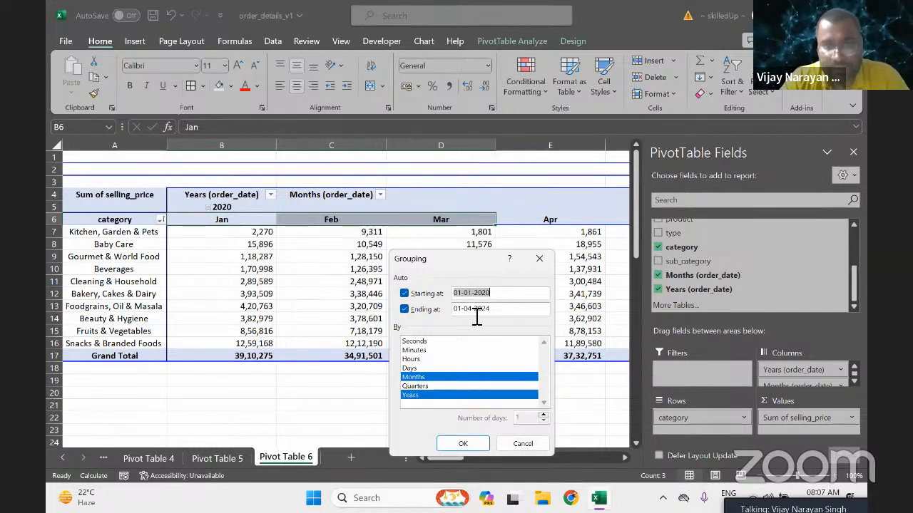
{"action": "left_click", "coordinate": [476, 314]}
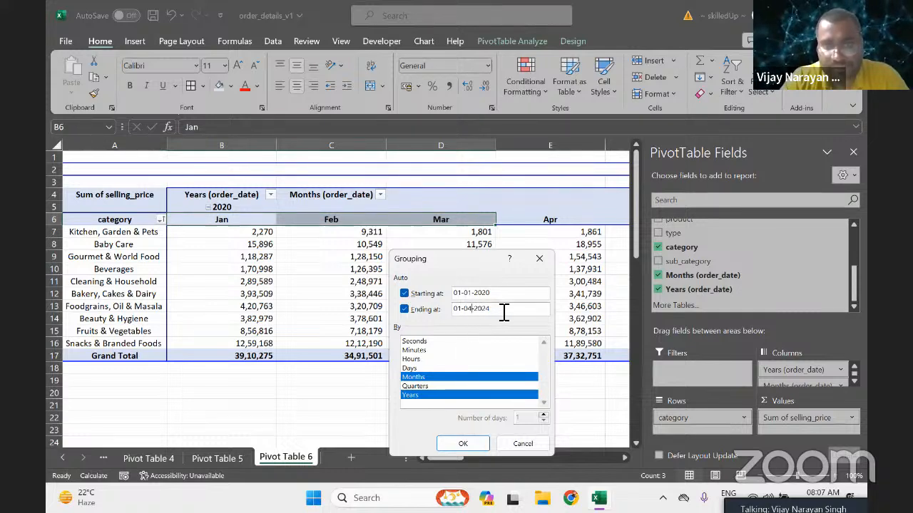
{"action": "left_click", "coordinate": [464, 443]}
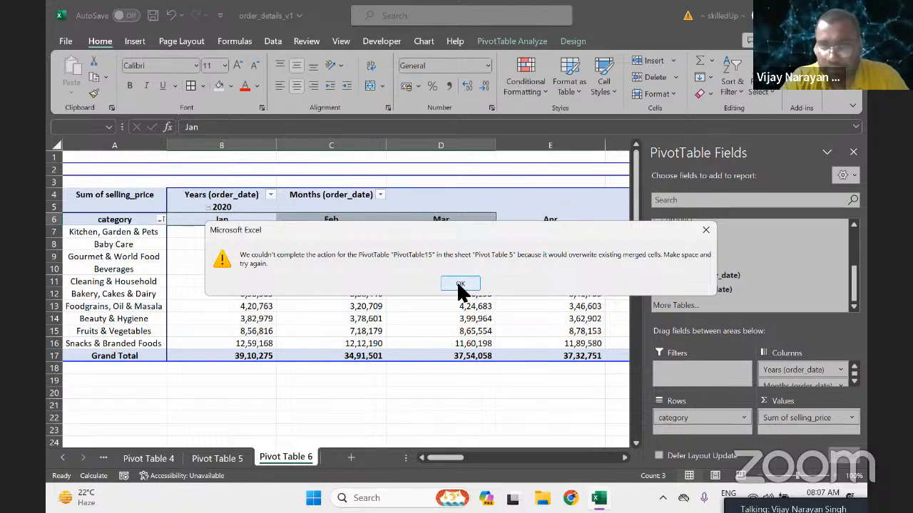
{"action": "left_click", "coordinate": [460, 284]}
Examine the monthly selling_price columns and yearly totals across the 2020 to 2022 headings of the pivot.
{"action": "left_click", "coordinate": [408, 285]}
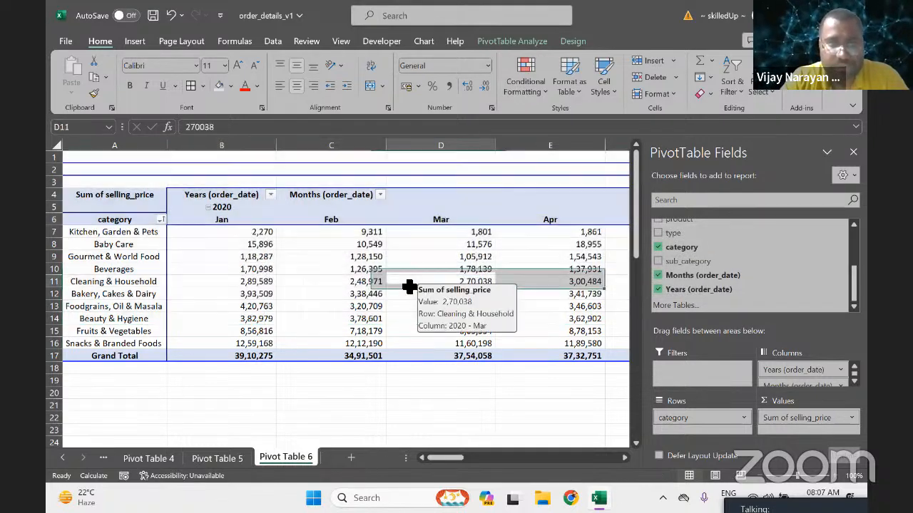
{"action": "key", "text": "Up"}
{"action": "key", "text": "Up"}
{"action": "key", "text": "Up"}
{"action": "key", "text": "Up"}
{"action": "key", "text": "Up"}
{"action": "key", "text": "Up"}
{"action": "key", "text": "Right"}
{"action": "key", "text": "Right"}
{"action": "key", "text": "Right"}
{"action": "key", "text": "Right"}
{"action": "key", "text": "Right"}
{"action": "key", "text": "Right"}
{"action": "key", "text": "Right"}
{"action": "key", "text": "Right"}
{"action": "key", "text": "Right"}
{"action": "key", "text": "Right"}
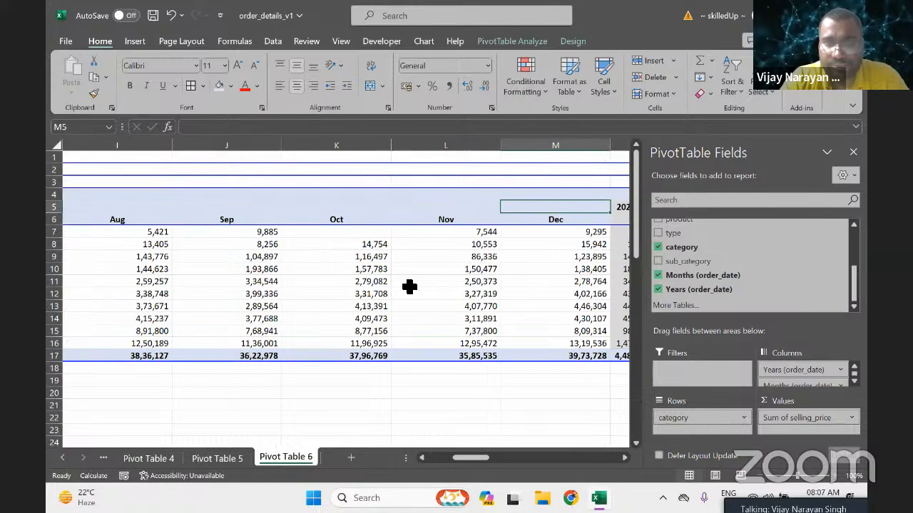
{"action": "key", "text": "Right"}
{"action": "key", "text": "Right"}
{"action": "key", "text": "Right"}
{"action": "key", "text": "Right"}
{"action": "key", "text": "Right"}
{"action": "key", "text": "Right"}
{"action": "key", "text": "Right"}
{"action": "key", "text": "Right"}
{"action": "key", "text": "Right"}
{"action": "key", "text": "Right"}
{"action": "key", "text": "Right"}
{"action": "key", "text": "Right"}
{"action": "key", "text": "Right"}
{"action": "key", "text": "Right"}
{"action": "key", "text": "Right"}
{"action": "key", "text": "Right"}
{"action": "key", "text": "Right"}
{"action": "key", "text": "Right"}
{"action": "key", "text": "Right"}
{"action": "key", "text": "Right"}
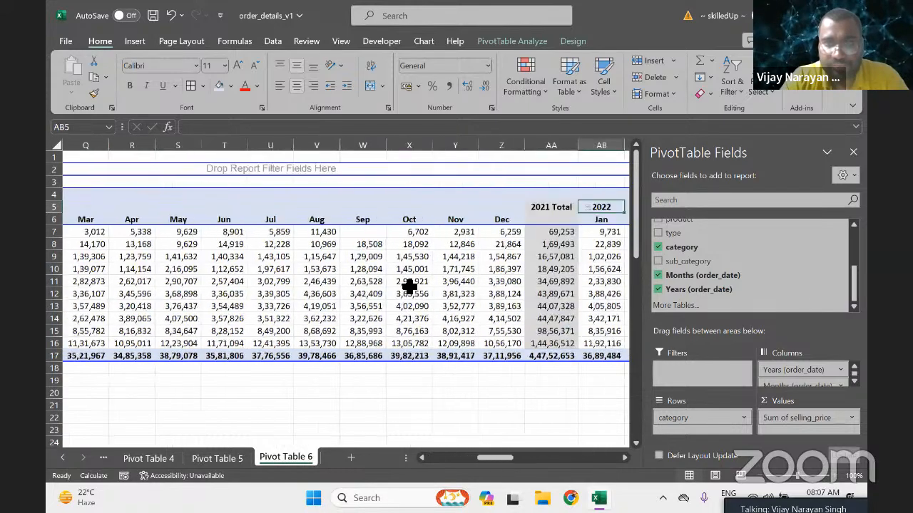
{"action": "key", "text": "Left"}
{"action": "key", "text": "Left"}
{"action": "key", "text": "Left"}
{"action": "key", "text": "Left"}
{"action": "key", "text": "Left"}
{"action": "key", "text": "Left"}
{"action": "key", "text": "Left"}
{"action": "key", "text": "Left"}
{"action": "key", "text": "Left"}
{"action": "key", "text": "Left"}
{"action": "key", "text": "Left"}
{"action": "key", "text": "Left"}
{"action": "key", "text": "Left"}
{"action": "key", "text": "Left"}
{"action": "key", "text": "Left"}
{"action": "key", "text": "Left"}
{"action": "key", "text": "Left"}
{"action": "key", "text": "Left"}
{"action": "key", "text": "Left"}
{"action": "key", "text": "Left"}
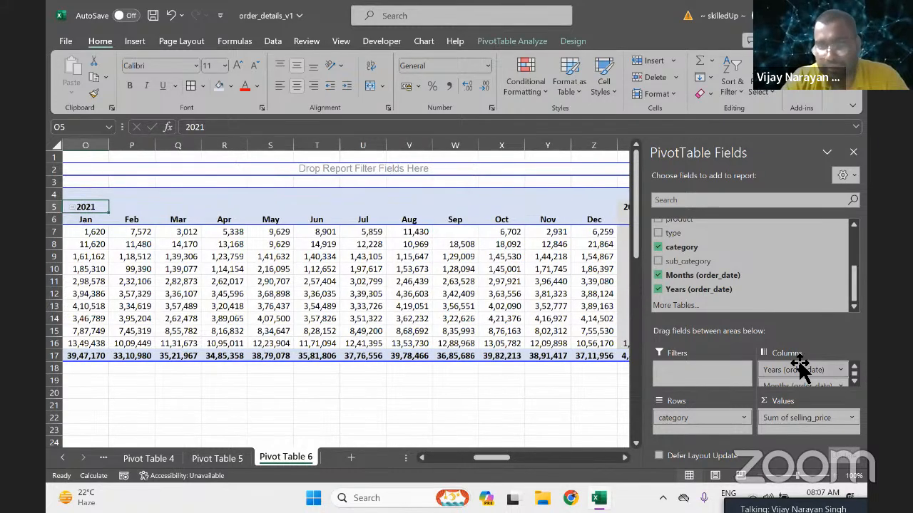
Remove Years (order_date) from the pivot's columns, leaving only Months (order_date).
{"action": "left_click_drag", "start_coordinate": [797, 369], "coordinate": [757, 295]}
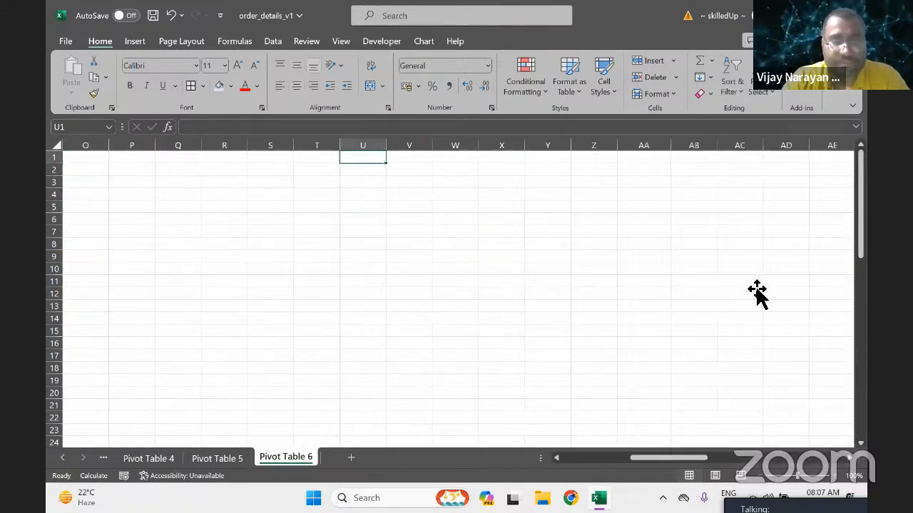
{"action": "key", "text": "Down"}
{"action": "key", "text": "Down"}
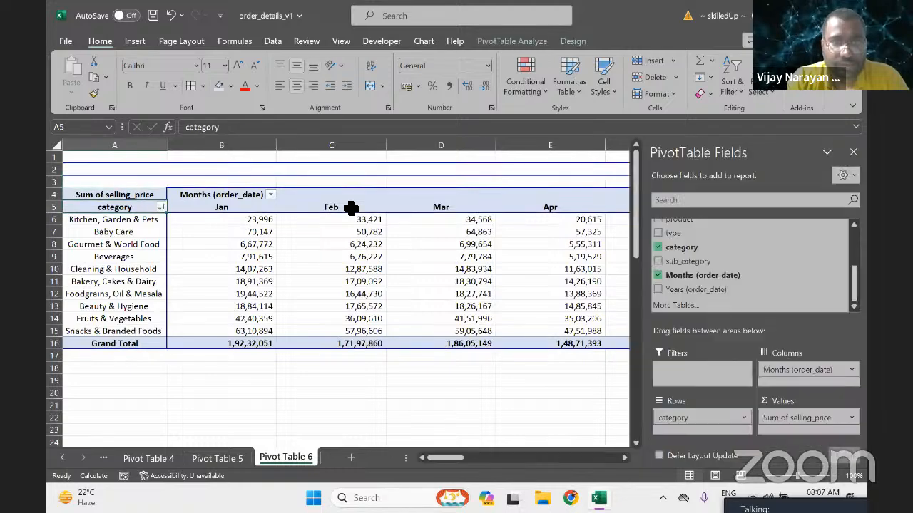
Try again to group the Jan, Feb and Mar column labels by Months and Years, ending at 01-04-2024.
{"action": "key", "text": "Right"}
{"action": "key", "text": "shift+Right"}
{"action": "key", "text": "shift+Right"}
{"action": "right_click", "coordinate": [350, 207]}
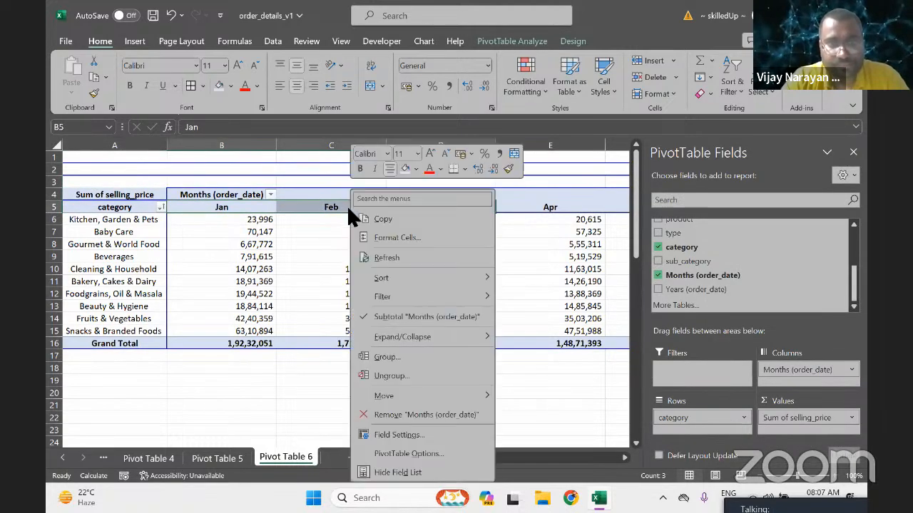
{"action": "left_click", "coordinate": [386, 351]}
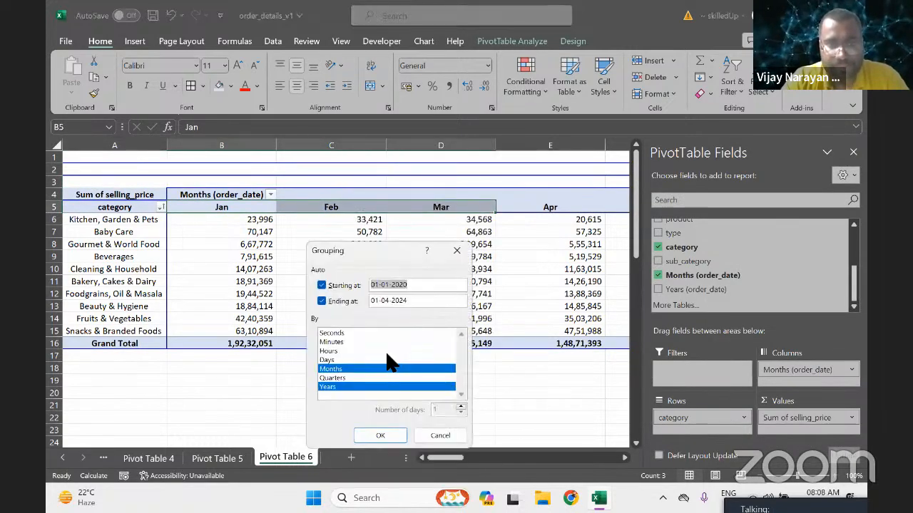
{"action": "left_click", "coordinate": [390, 432]}
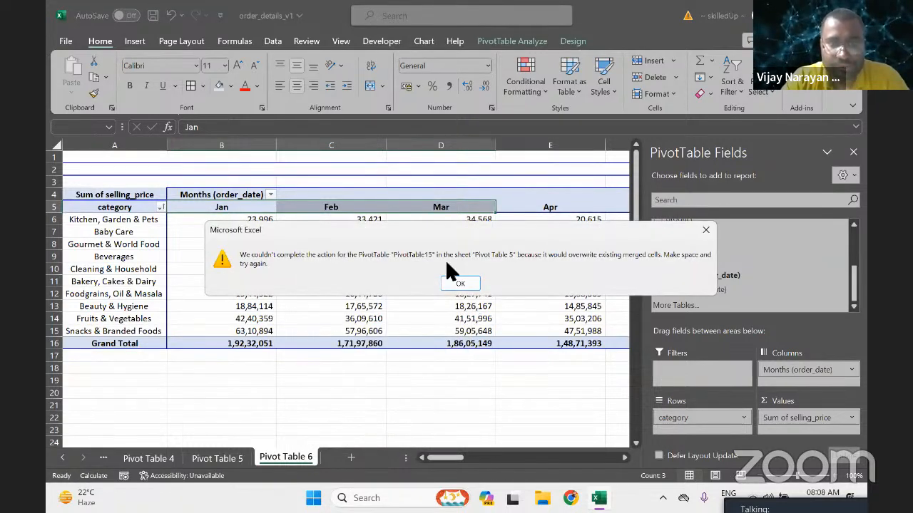
{"action": "left_click", "coordinate": [465, 283]}
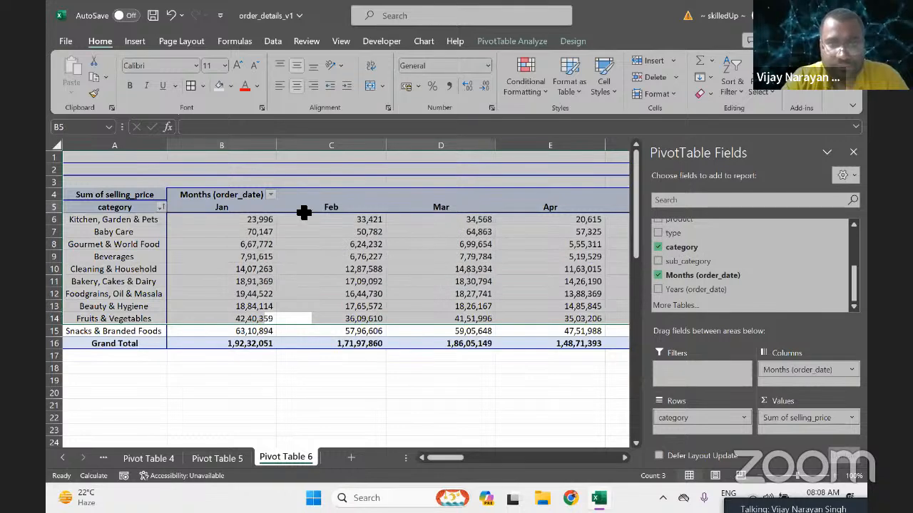
Try to group the Jan to Mar column labels by Months and Years with the ending date set to 31-03-2024.
{"action": "left_click_drag", "start_coordinate": [247, 209], "coordinate": [441, 207]}
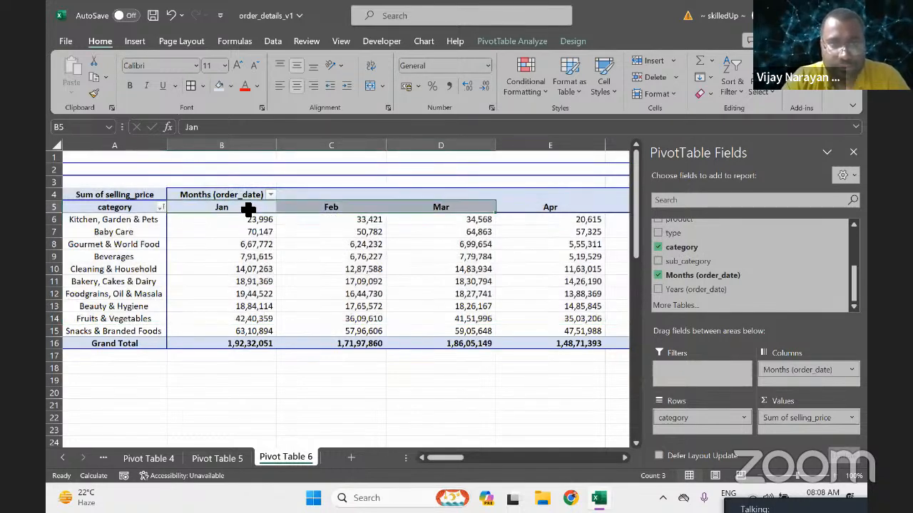
{"action": "right_click", "coordinate": [248, 209]}
{"action": "left_click", "coordinate": [293, 357]}
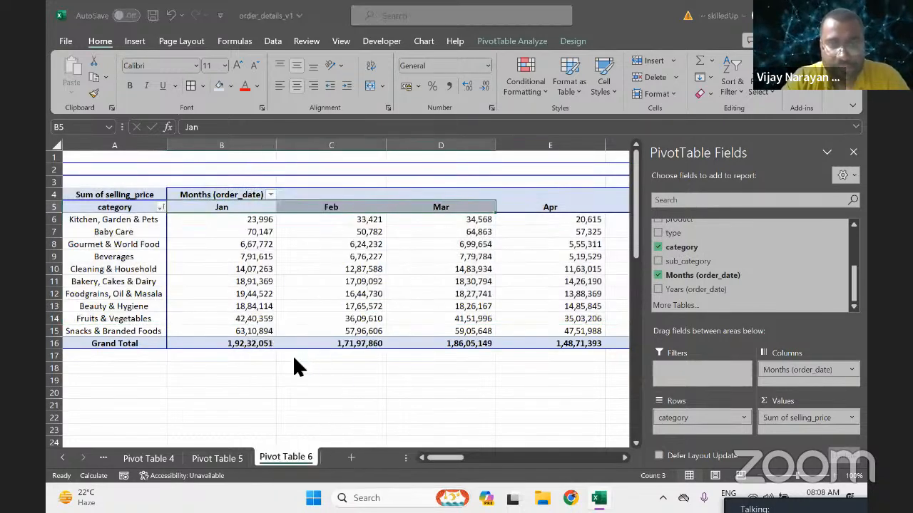
{"action": "left_click", "coordinate": [301, 312]}
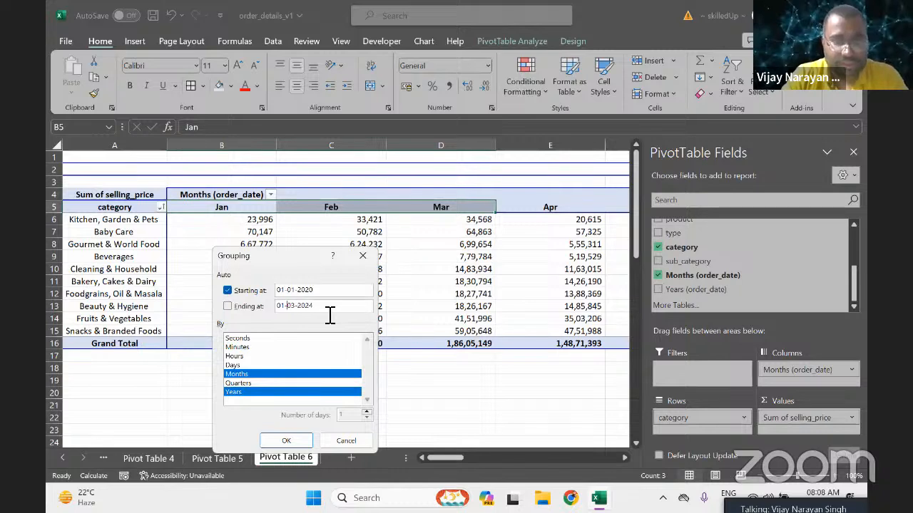
{"action": "type", "text": "3"}
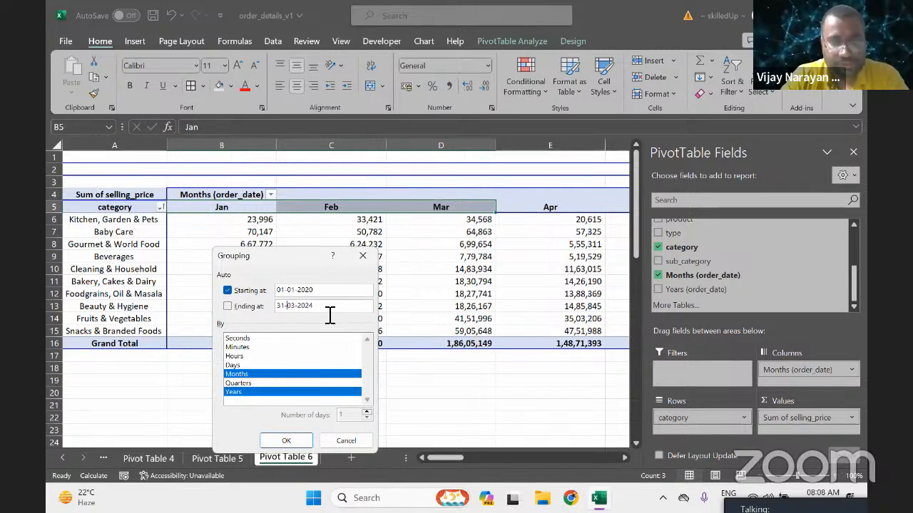
{"action": "type", "text": "1"}
{"action": "left_click", "coordinate": [286, 441]}
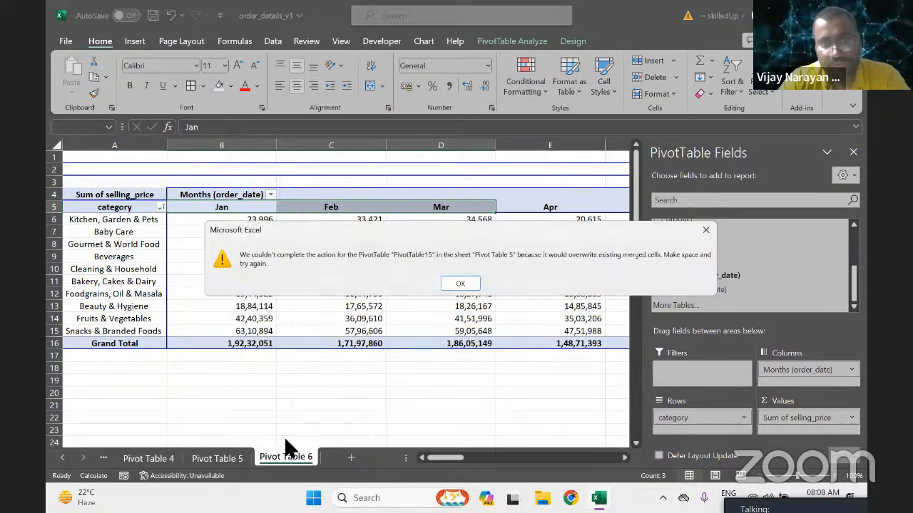
{"action": "key", "text": "Return"}
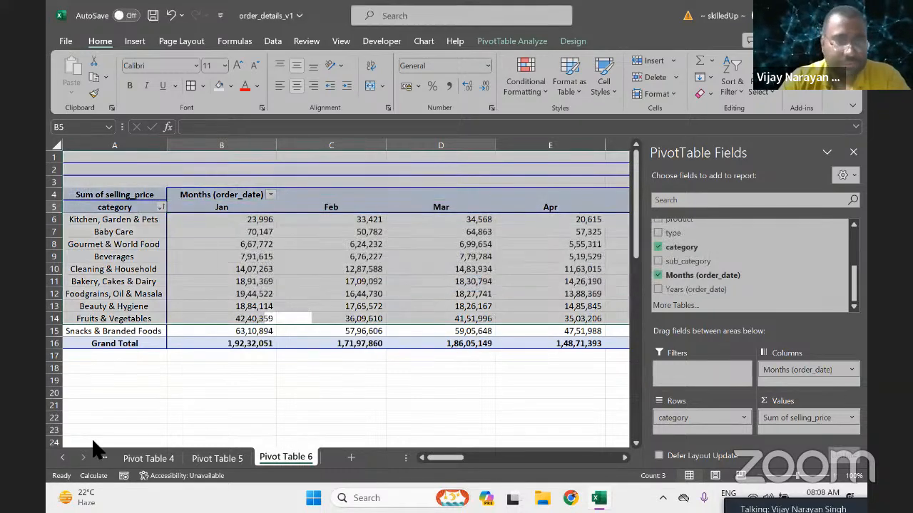
Insert a new pivot table on a new worksheet from the full data range of the order_details_v1 sheet.
{"action": "left_click", "coordinate": [63, 458]}
{"action": "left_click", "coordinate": [63, 459]}
{"action": "left_click", "coordinate": [63, 459]}
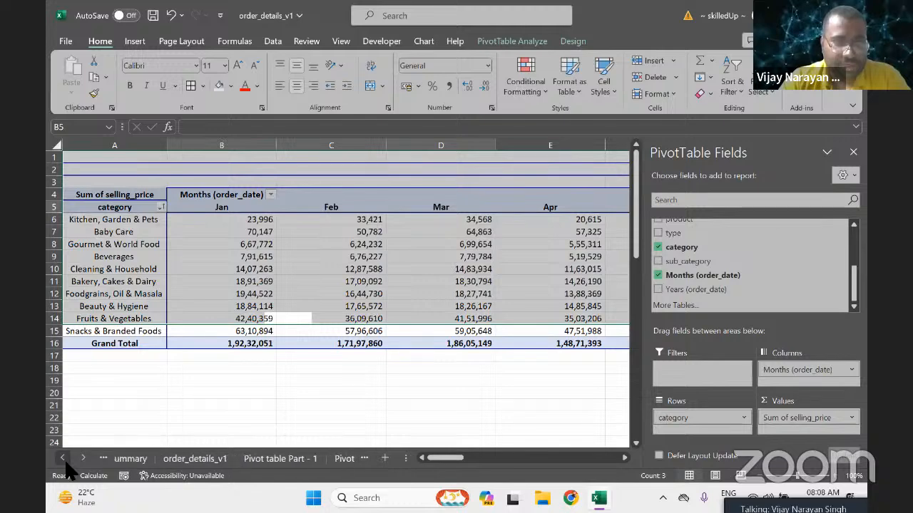
{"action": "left_click", "coordinate": [62, 459]}
{"action": "left_click", "coordinate": [207, 459]}
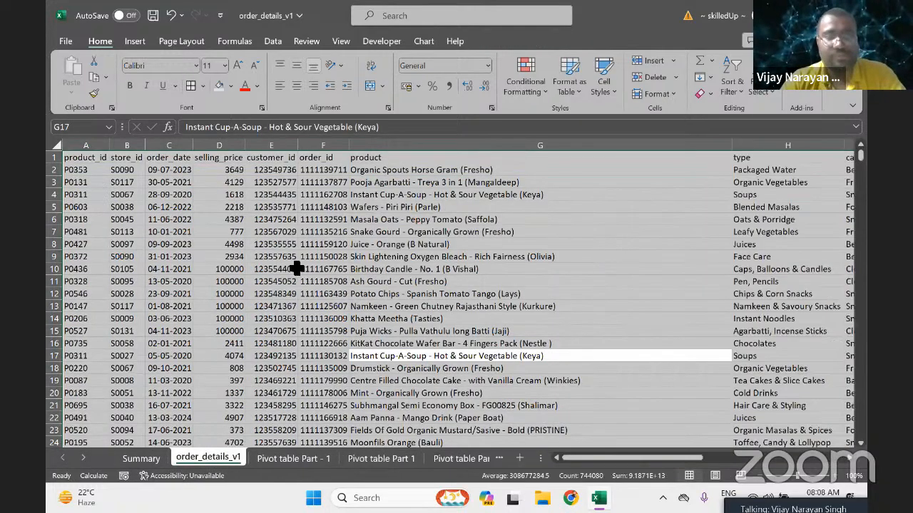
{"action": "left_click", "coordinate": [281, 269]}
{"action": "key", "text": "ctrl+a"}
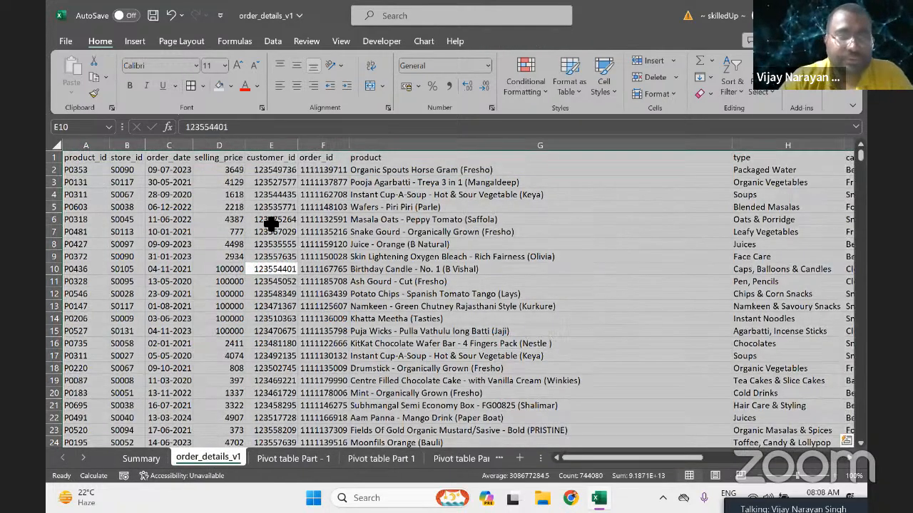
{"action": "left_click", "coordinate": [132, 40]}
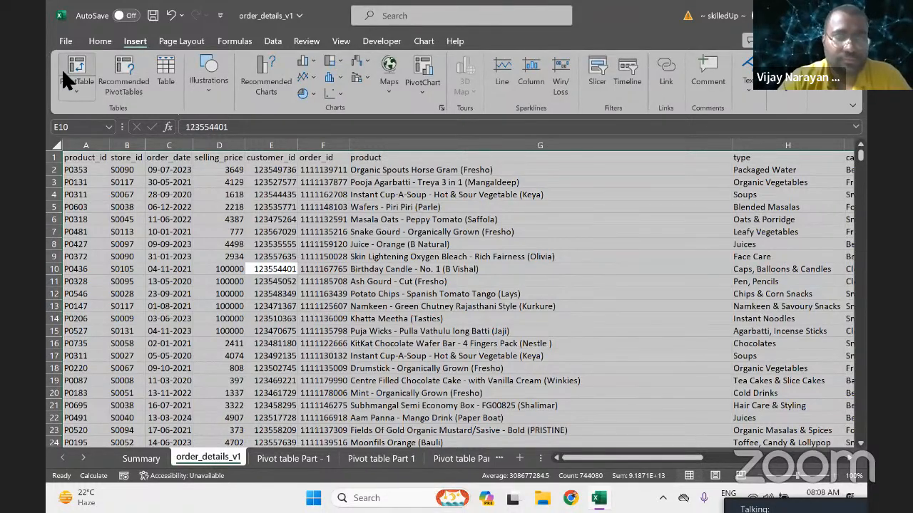
{"action": "left_click", "coordinate": [61, 68]}
{"action": "left_click", "coordinate": [615, 385]}
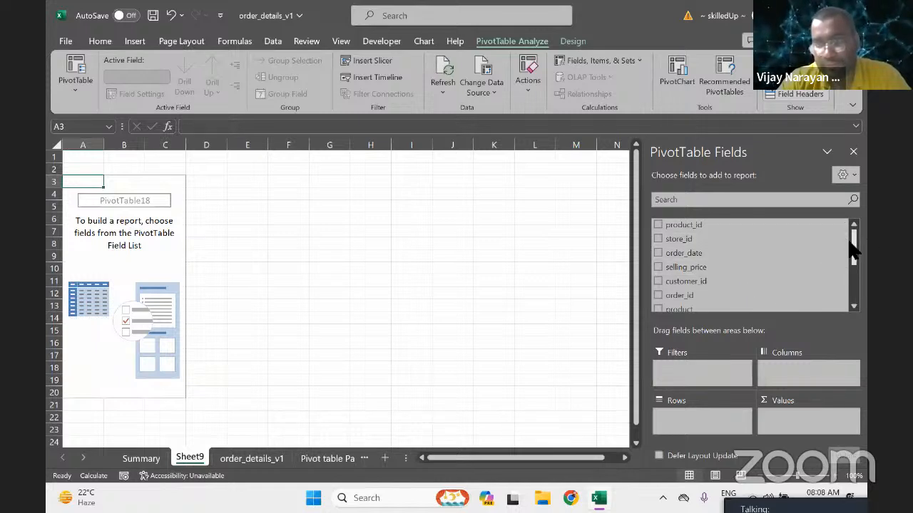
Add Years (order_date) to the new pivot's rows with Months (order_date) nested below it.
{"action": "left_click_drag", "start_coordinate": [853, 249], "coordinate": [855, 297]}
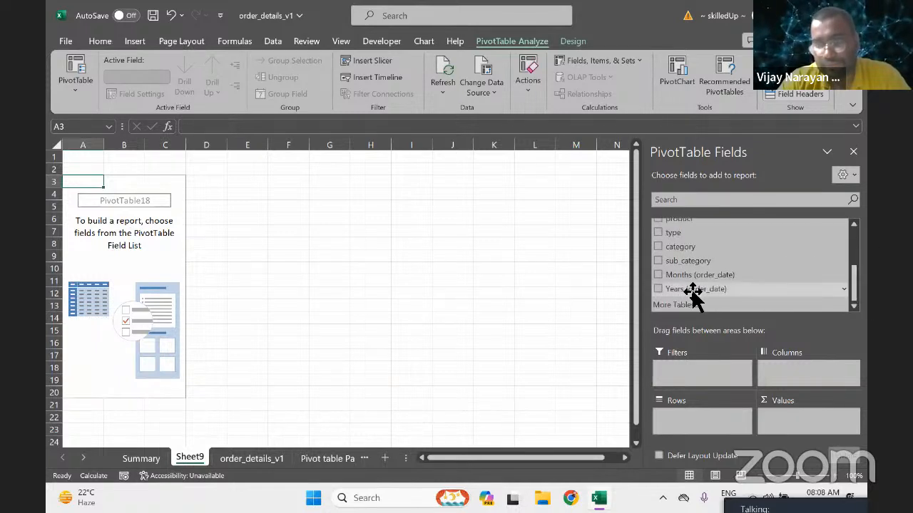
{"action": "left_click_drag", "start_coordinate": [693, 293], "coordinate": [704, 423]}
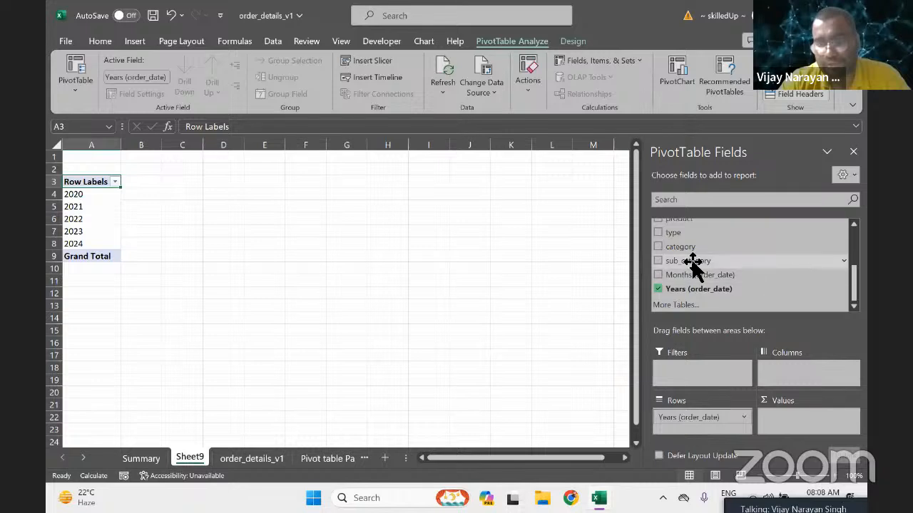
{"action": "left_click_drag", "start_coordinate": [692, 277], "coordinate": [699, 430]}
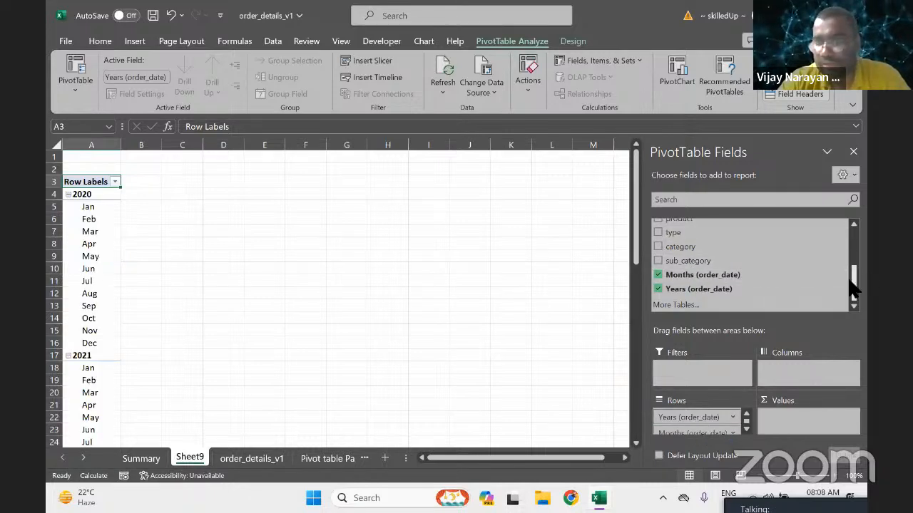
Add order_id to the pivot's values and summarize it by Count.
{"action": "left_click_drag", "start_coordinate": [853, 289], "coordinate": [854, 253]}
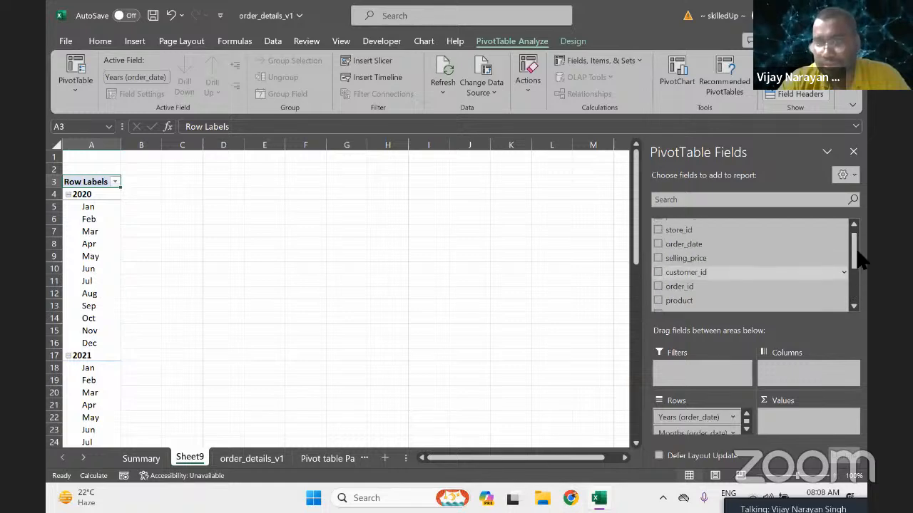
{"action": "left_click_drag", "start_coordinate": [696, 285], "coordinate": [814, 425]}
{"action": "left_click", "coordinate": [814, 419]}
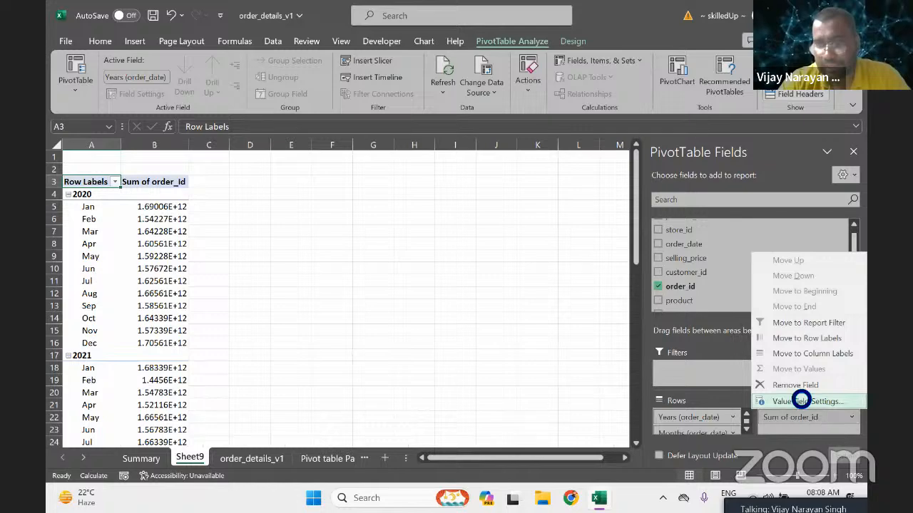
{"action": "left_click", "coordinate": [801, 400]}
{"action": "left_click", "coordinate": [479, 334]}
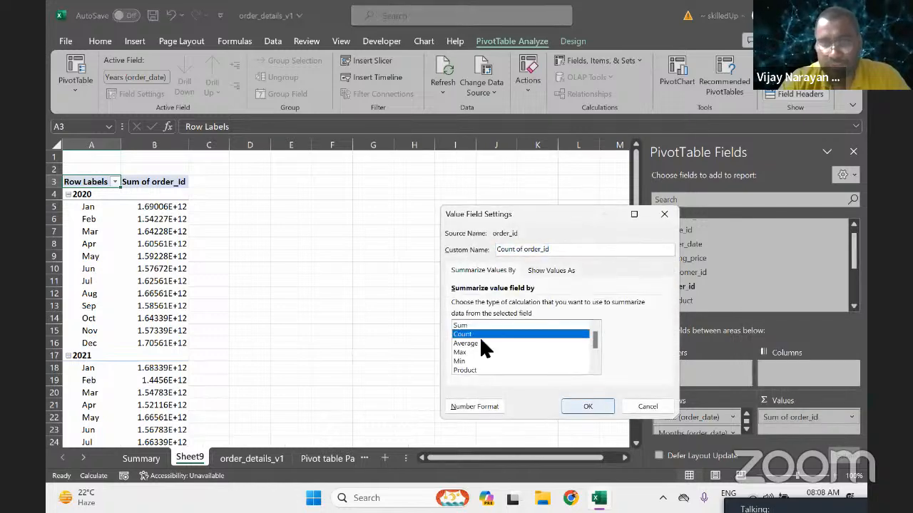
{"action": "left_click", "coordinate": [587, 406]}
Try to group the Jan, Feb and Mar row labels under 2020 by Months and Years, from 01-01-2020 to 01-04-2024.
{"action": "left_click_drag", "start_coordinate": [88, 207], "coordinate": [93, 235]}
{"action": "right_click", "coordinate": [93, 227]}
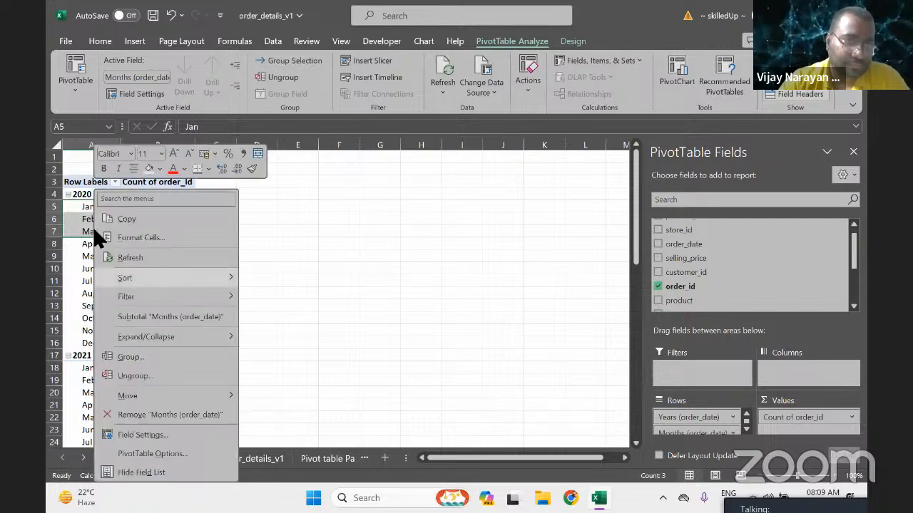
{"action": "left_click", "coordinate": [125, 354]}
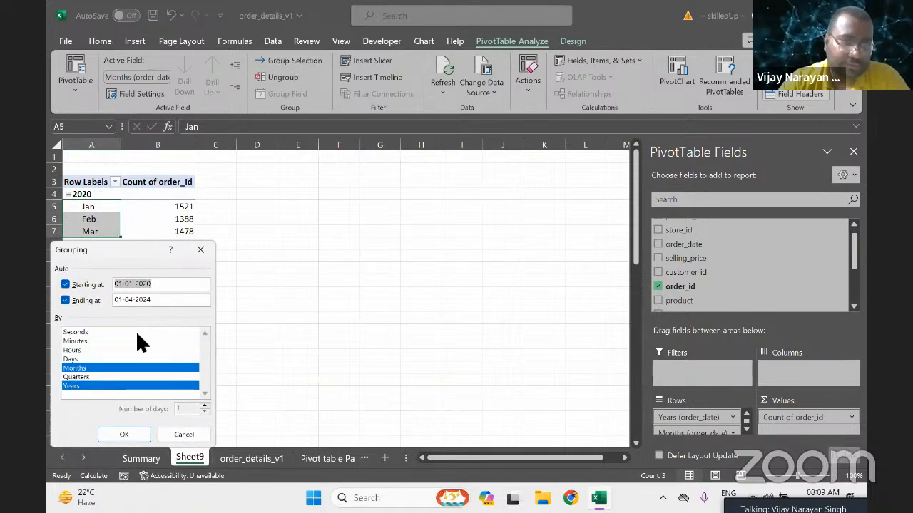
{"action": "left_click", "coordinate": [123, 436]}
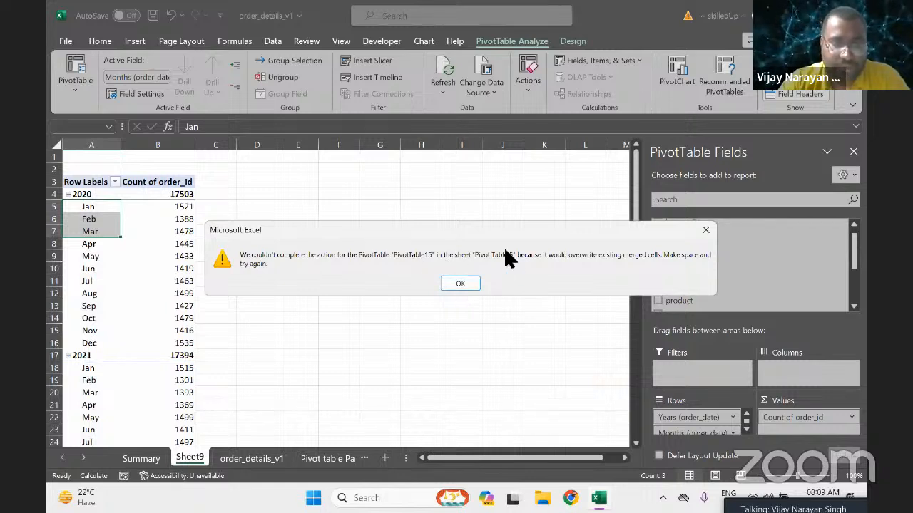
{"action": "left_click", "coordinate": [454, 283]}
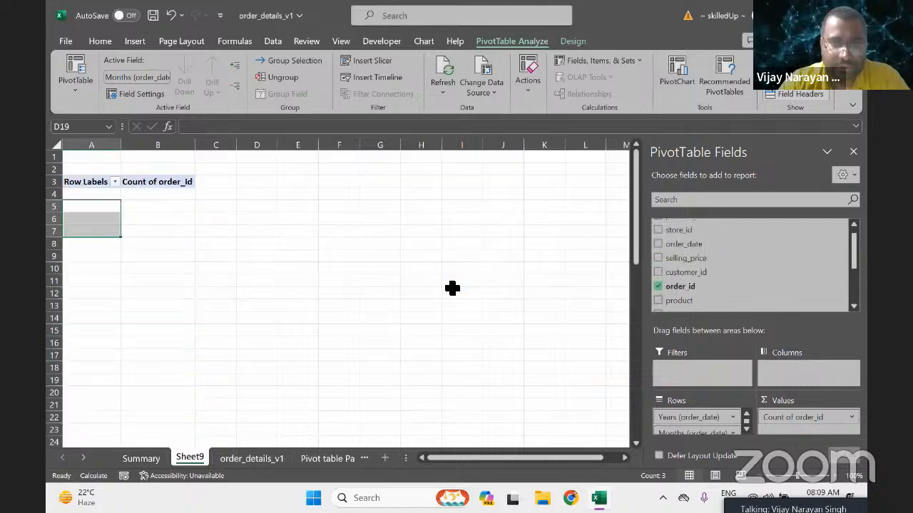
Copy the entire order_details_v1 data set and paste it at A1 of a new blank workbook.
{"action": "left_click", "coordinate": [139, 460]}
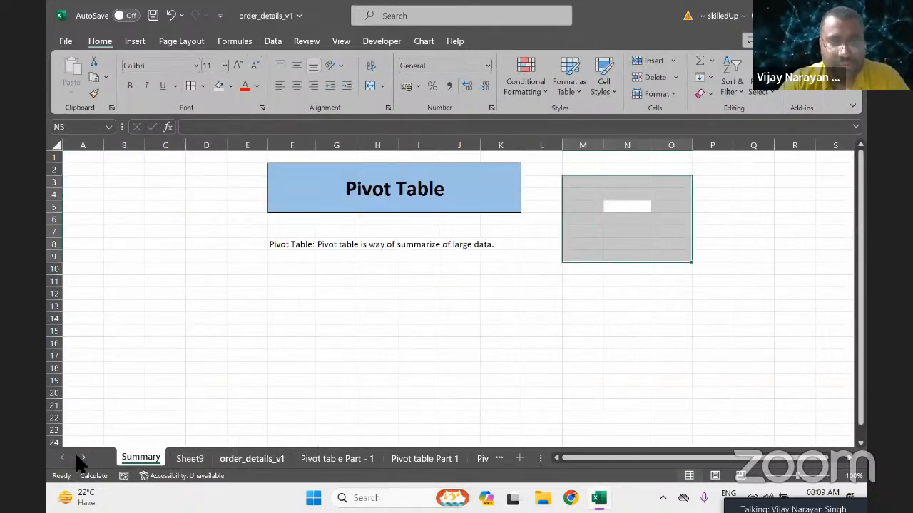
{"action": "left_click", "coordinate": [252, 459]}
{"action": "left_click", "coordinate": [415, 283]}
{"action": "key", "text": "ctrl+a"}
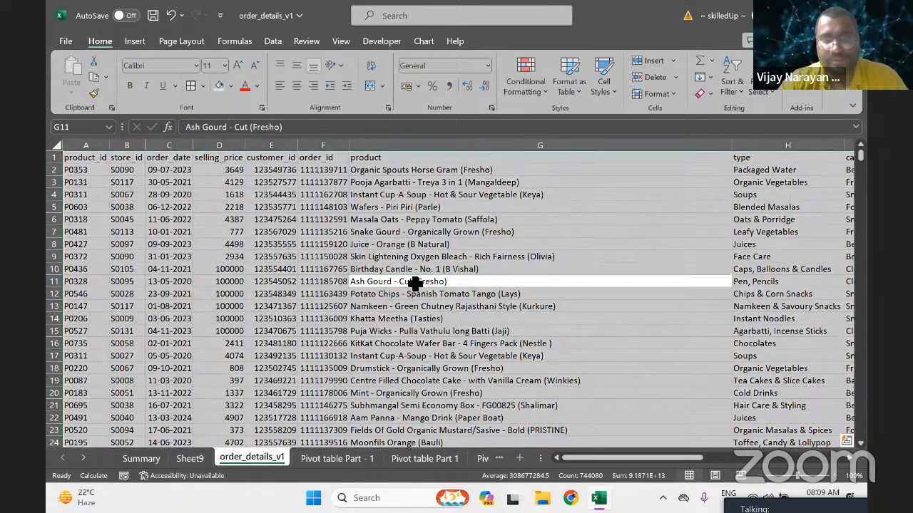
{"action": "left_click", "coordinate": [371, 247]}
{"action": "key", "text": "ctrl+a"}
{"action": "key", "text": "ctrl+c"}
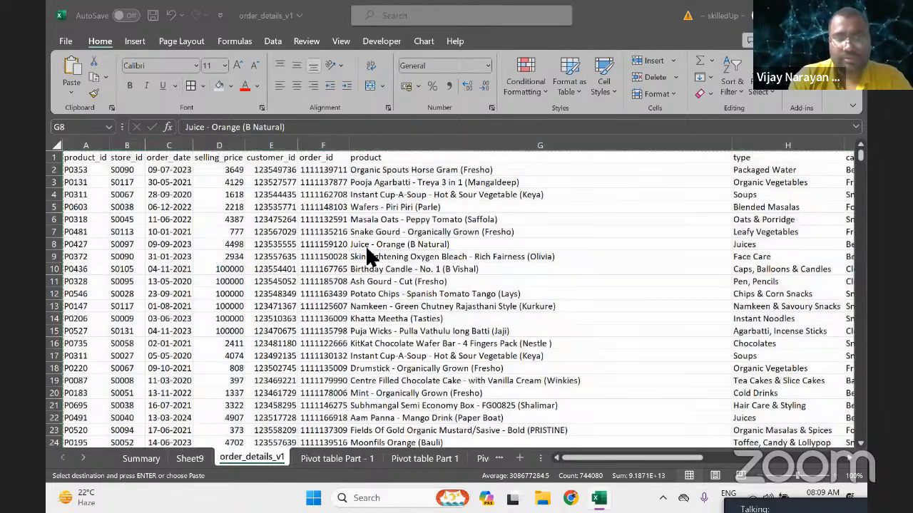
{"action": "key", "text": "ctrl+v"}
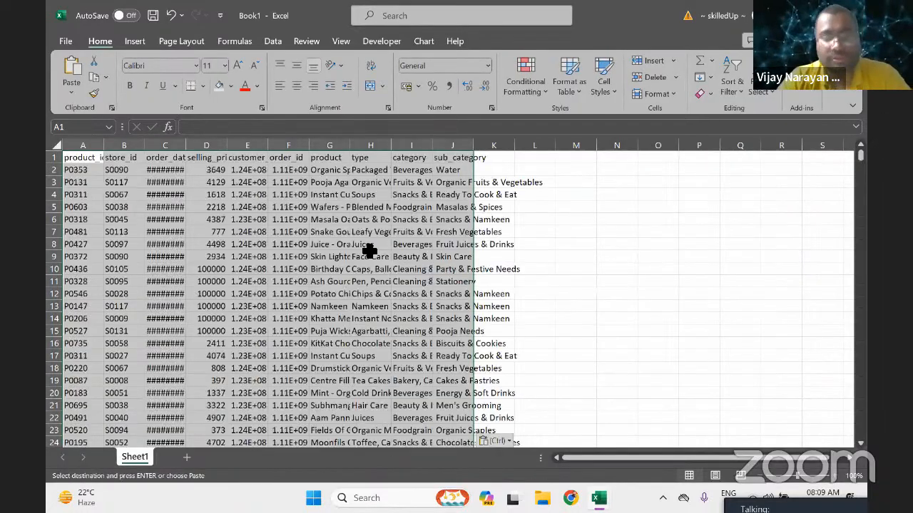
Insert a pivot table from Sheet1's range A1:J74408 on a new worksheet.
{"action": "left_click", "coordinate": [137, 44]}
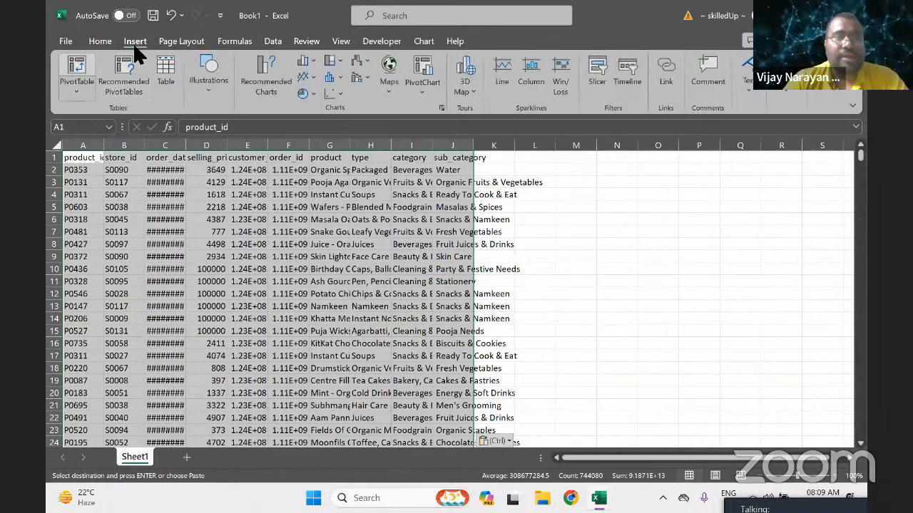
{"action": "left_click", "coordinate": [76, 71]}
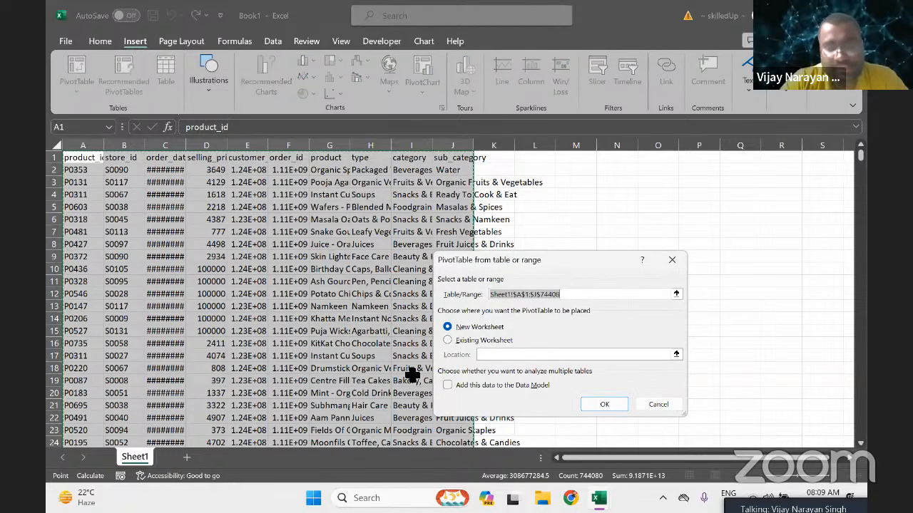
{"action": "left_click", "coordinate": [604, 403]}
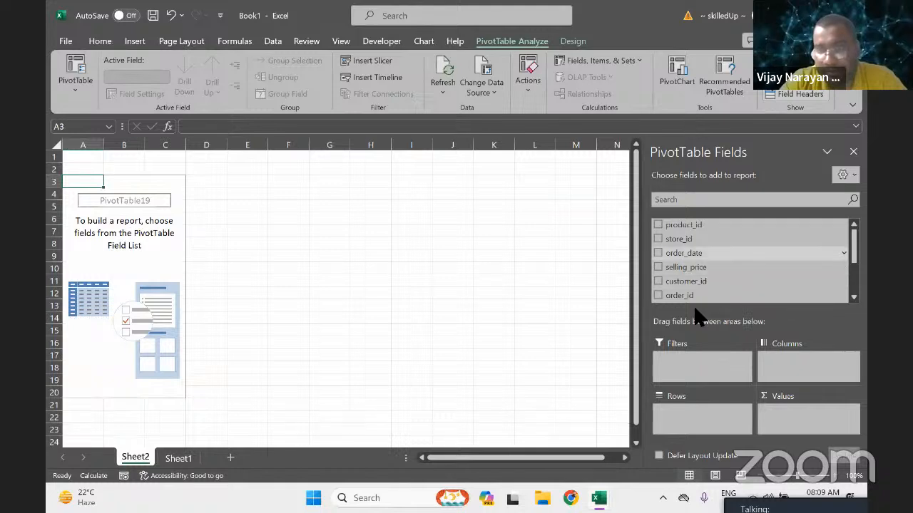
Add order_date to the pivot's rows and selling_price to its values, and select the 2020 row label.
{"action": "left_click_drag", "start_coordinate": [688, 253], "coordinate": [701, 419]}
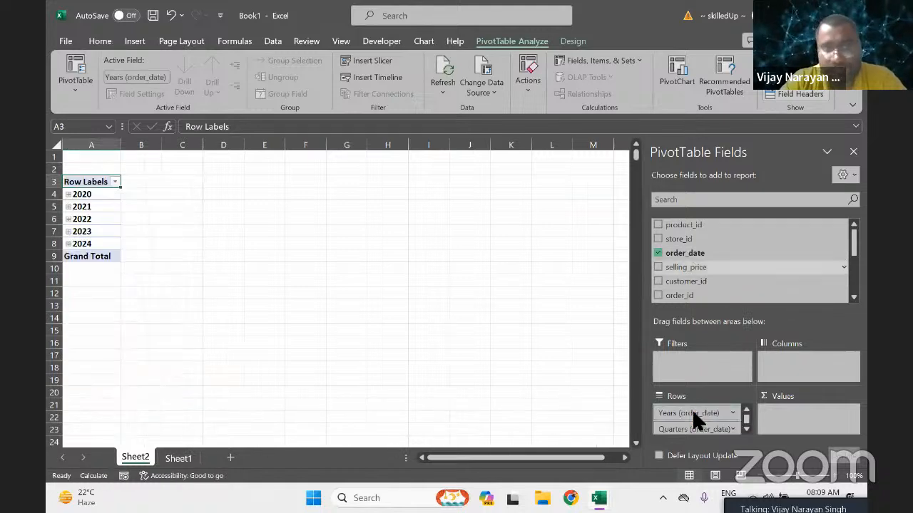
{"action": "mouse_move", "coordinate": [856, 246]}
{"action": "left_mouse_down"}
{"action": "mouse_move", "coordinate": [856, 275]}
{"action": "mouse_move", "coordinate": [858, 258]}
{"action": "left_mouse_up"}
{"action": "left_click_drag", "start_coordinate": [713, 265], "coordinate": [798, 420]}
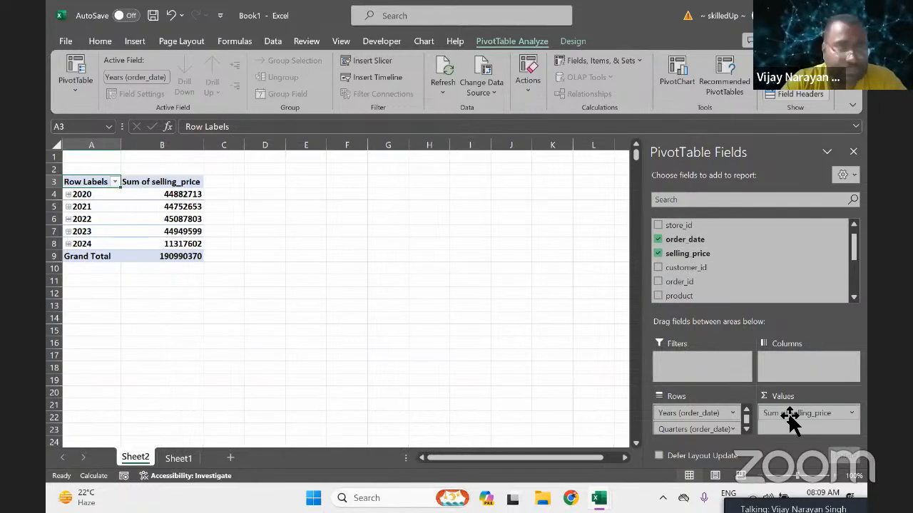
{"action": "left_click", "coordinate": [85, 197]}
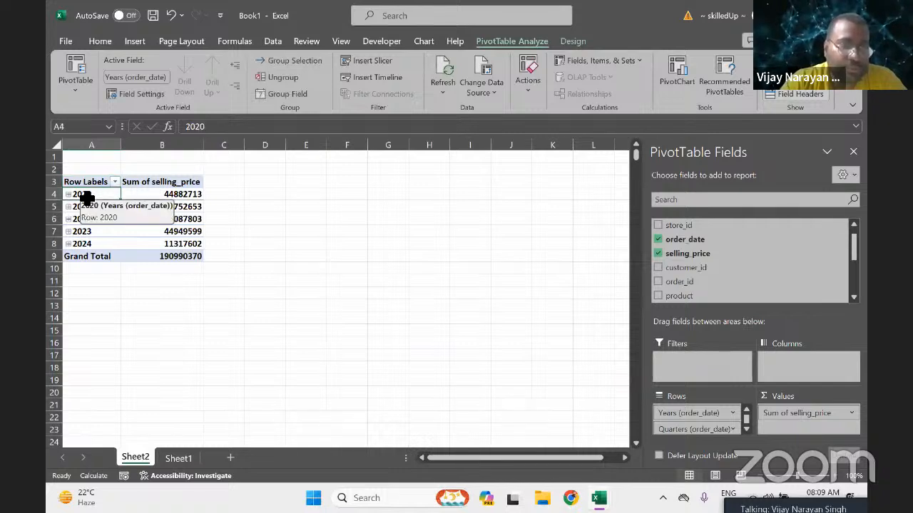
Group the pivot's order_date row labels by Months and Years only, leaving out Quarters.
{"action": "right_click", "coordinate": [84, 195]}
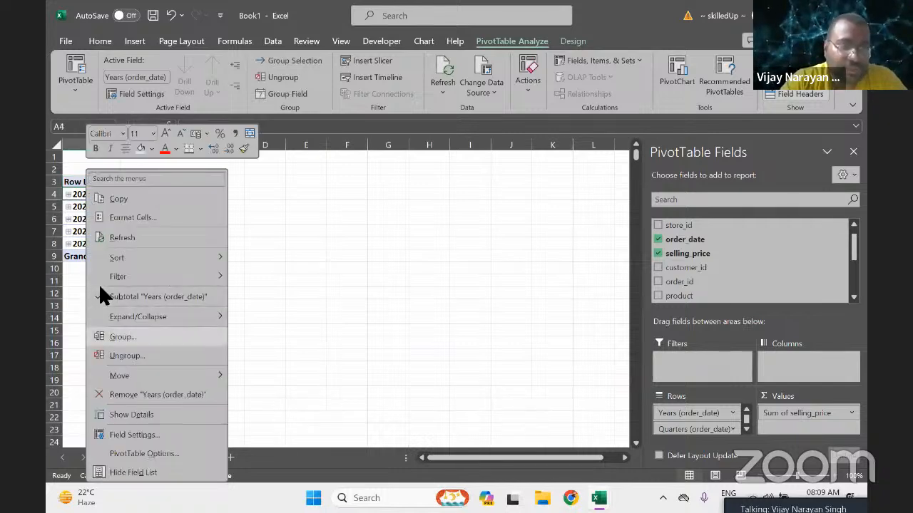
{"action": "left_click", "coordinate": [121, 337]}
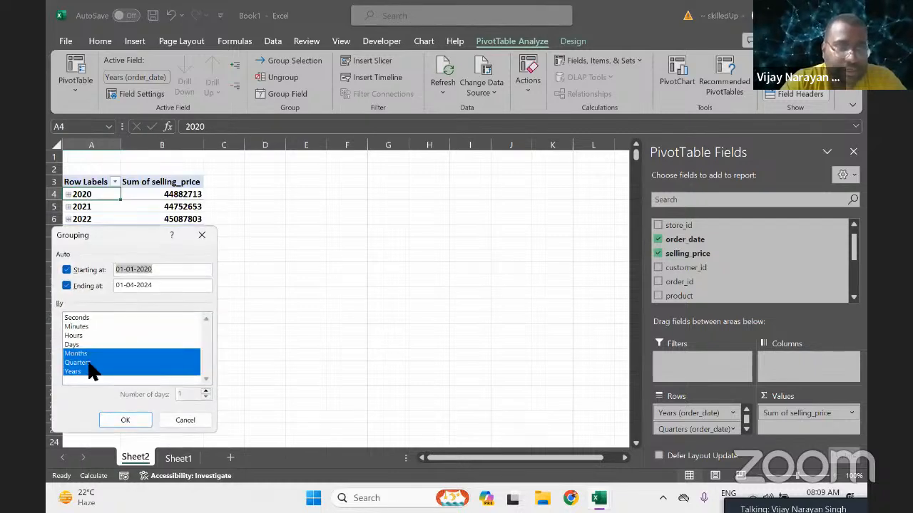
{"action": "left_click", "coordinate": [80, 363]}
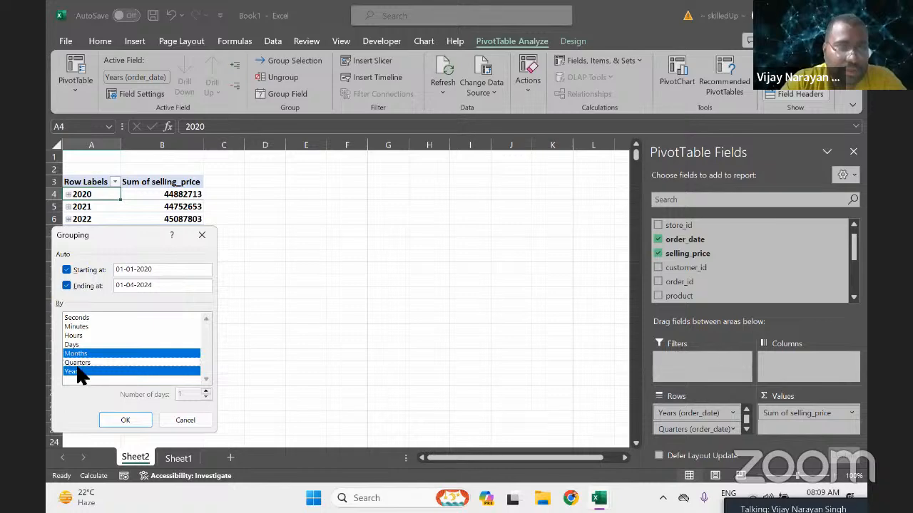
{"action": "left_click", "coordinate": [124, 420]}
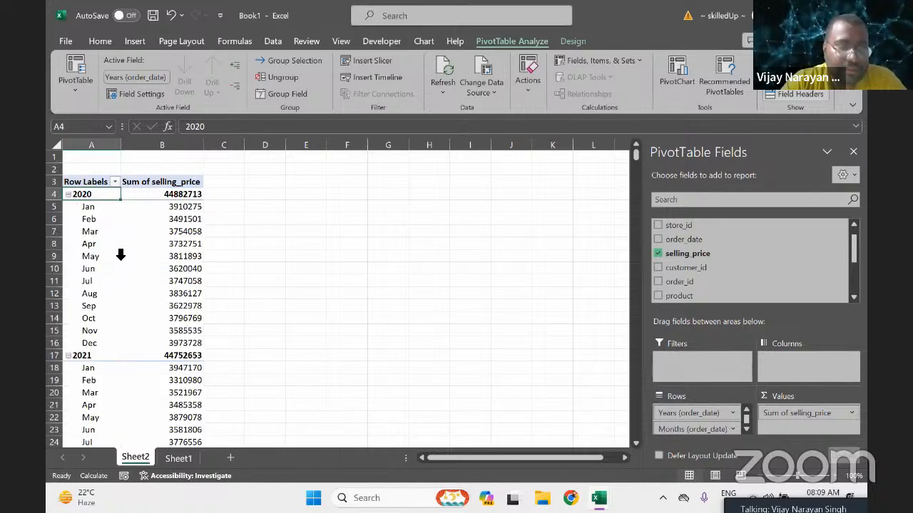
Try to group the Jan, Feb and Mar row labels under 2020 with Months and Years as the grouping units.
{"action": "left_click_drag", "start_coordinate": [90, 207], "coordinate": [96, 236]}
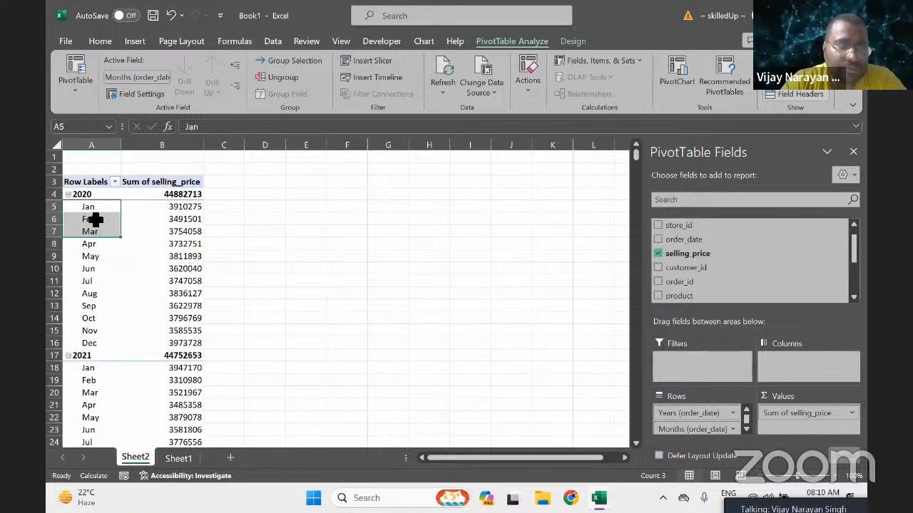
{"action": "left_click", "coordinate": [99, 222]}
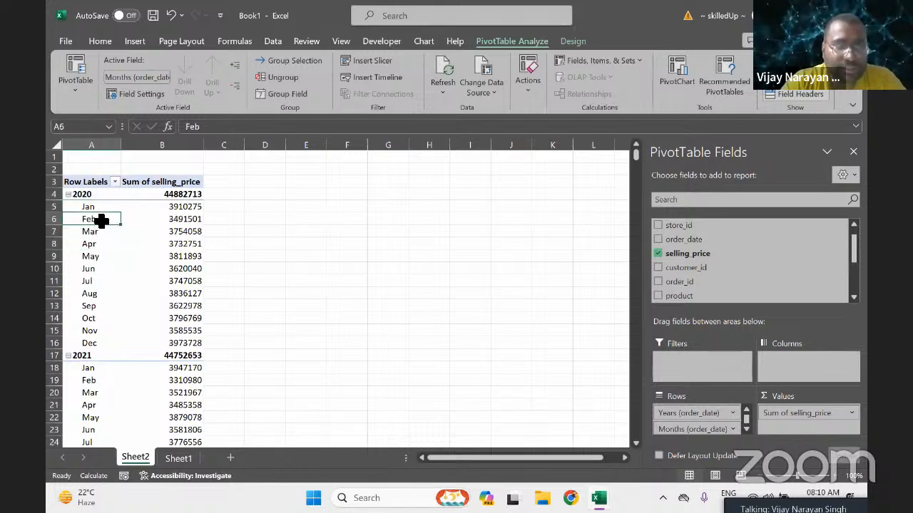
{"action": "left_click_drag", "start_coordinate": [91, 207], "coordinate": [102, 231]}
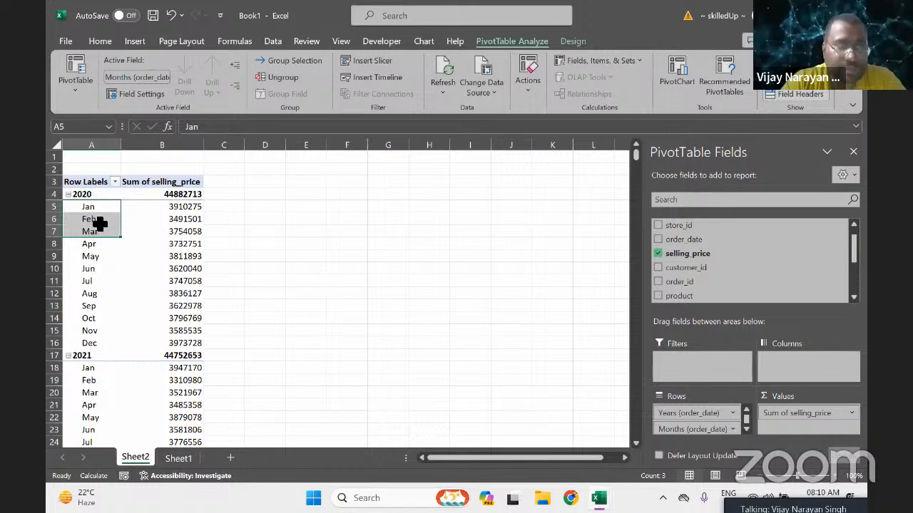
{"action": "left_click", "coordinate": [97, 220]}
{"action": "left_click_drag", "start_coordinate": [97, 210], "coordinate": [100, 230]}
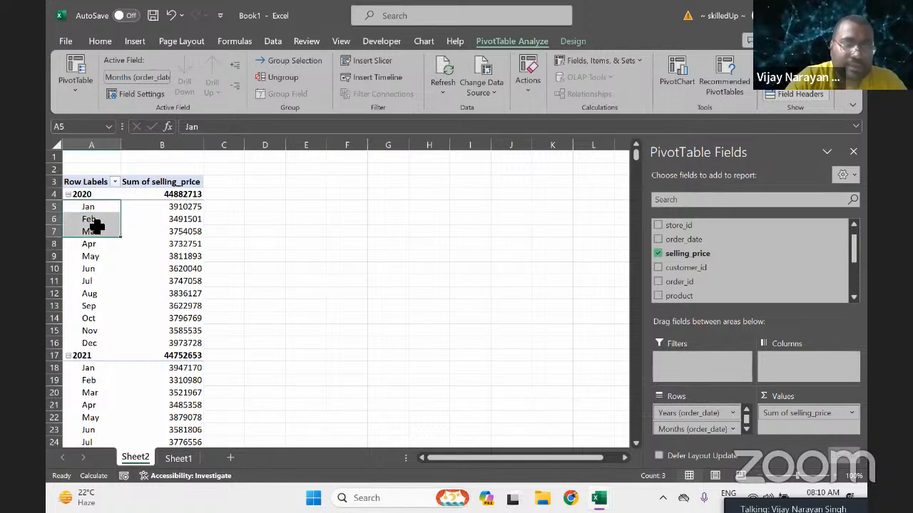
{"action": "right_click", "coordinate": [95, 226]}
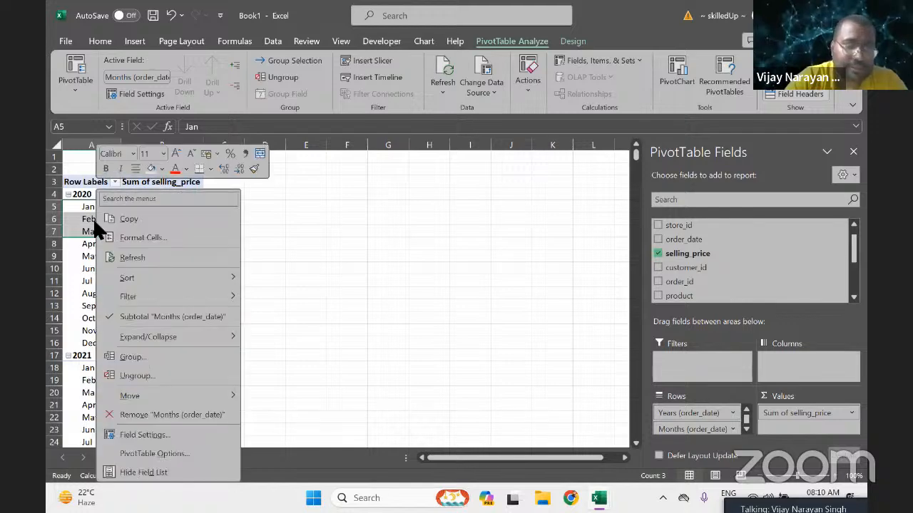
{"action": "left_click", "coordinate": [128, 360]}
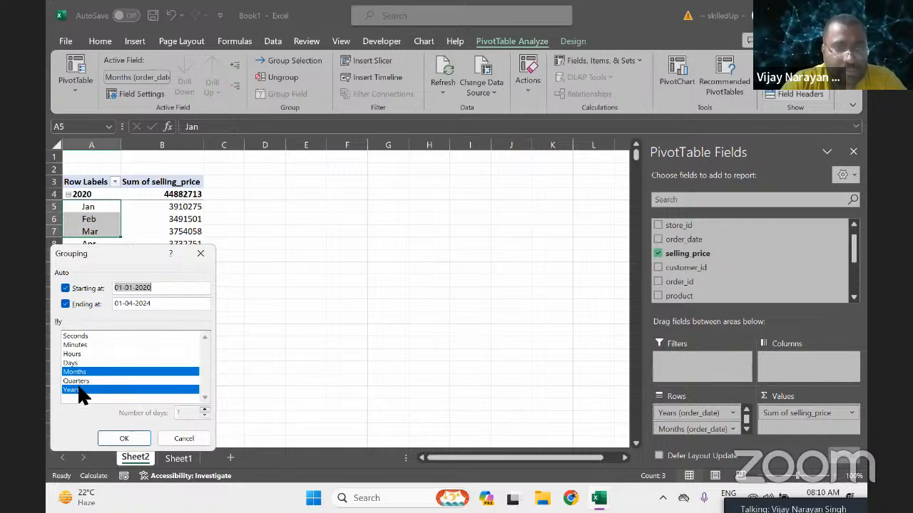
{"action": "left_click", "coordinate": [124, 437]}
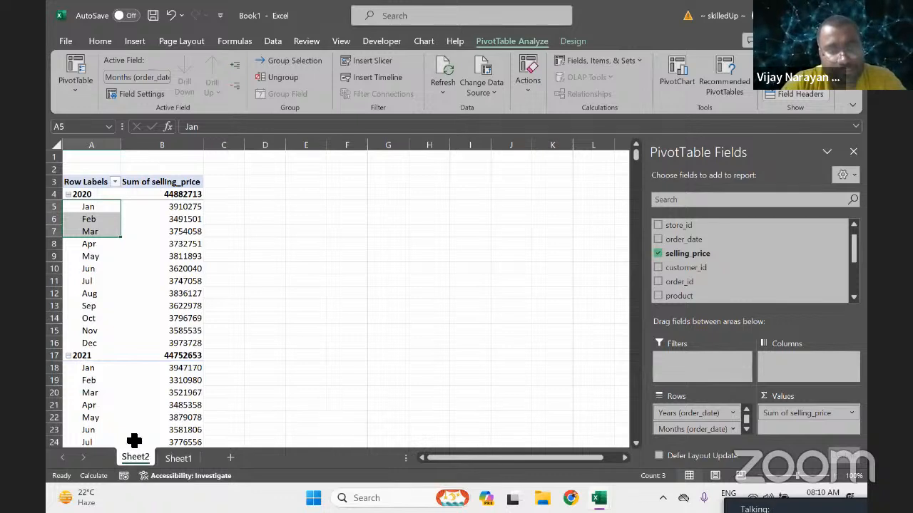
Reselect the Jan to Mar labels under 2020 and retry grouping them by Months and Years, from 01-01-2020 to 01-04-2024.
{"action": "left_click", "coordinate": [406, 242]}
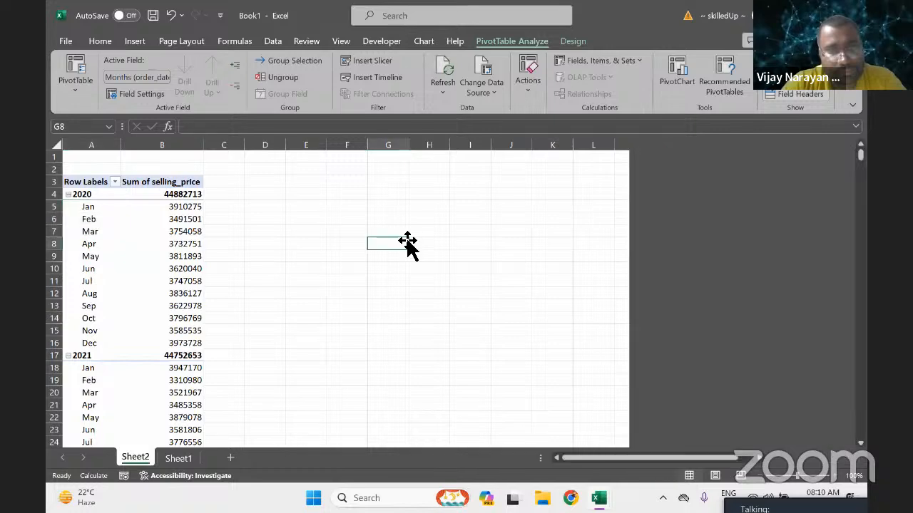
{"action": "left_click_drag", "start_coordinate": [95, 211], "coordinate": [91, 231]}
{"action": "left_click", "coordinate": [94, 221]}
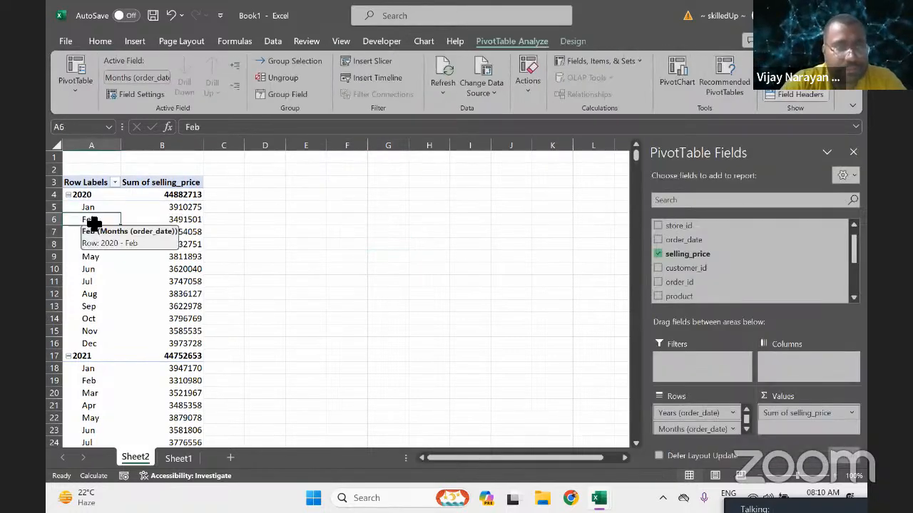
{"action": "left_click_drag", "start_coordinate": [93, 208], "coordinate": [94, 232]}
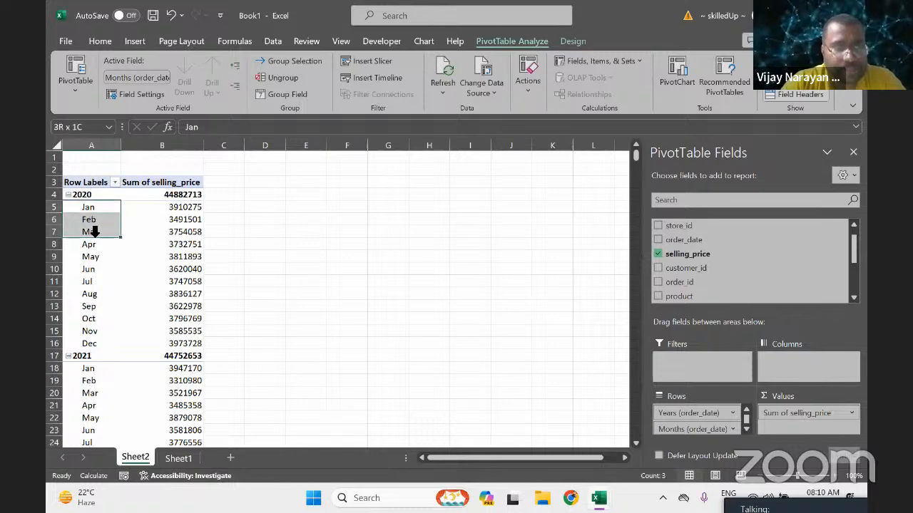
{"action": "right_click", "coordinate": [97, 226]}
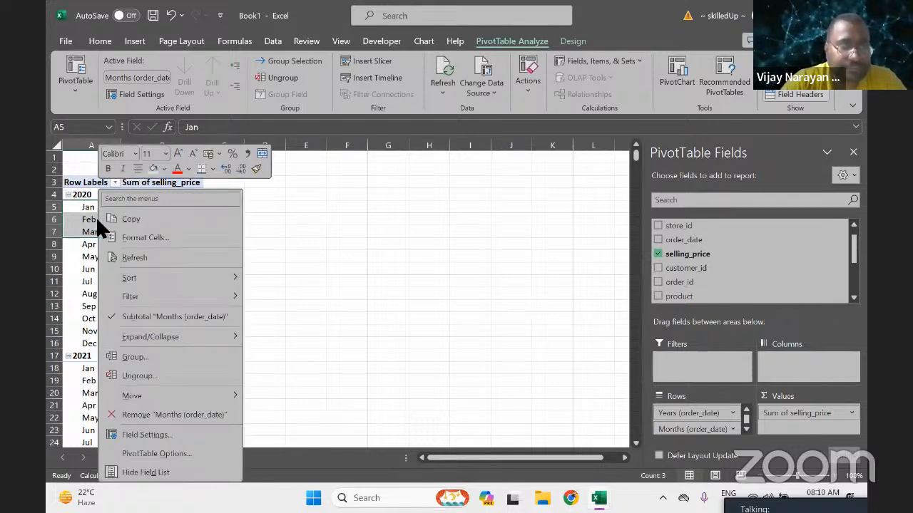
{"action": "left_click", "coordinate": [132, 357]}
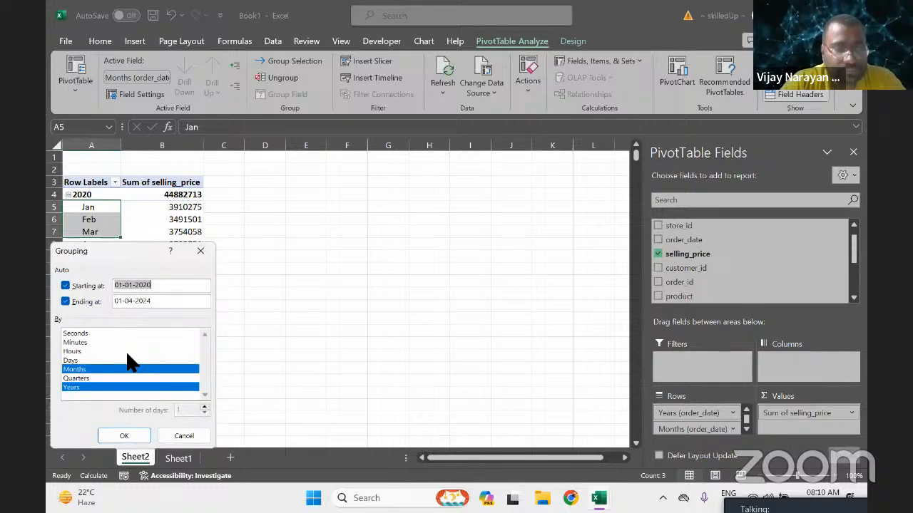
{"action": "left_click", "coordinate": [135, 432]}
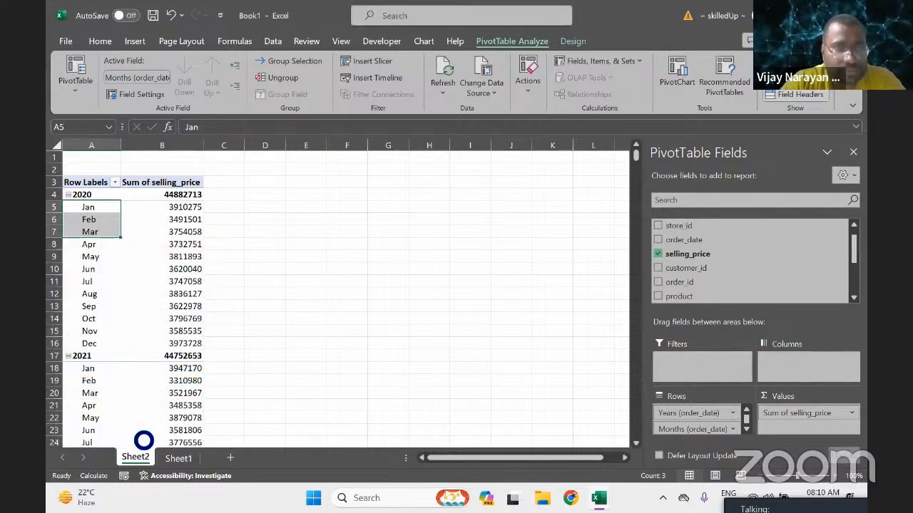
Try grouping the pivot's order_date labels by Quarters alone, and undo that grouping.
{"action": "right_click", "coordinate": [100, 209]}
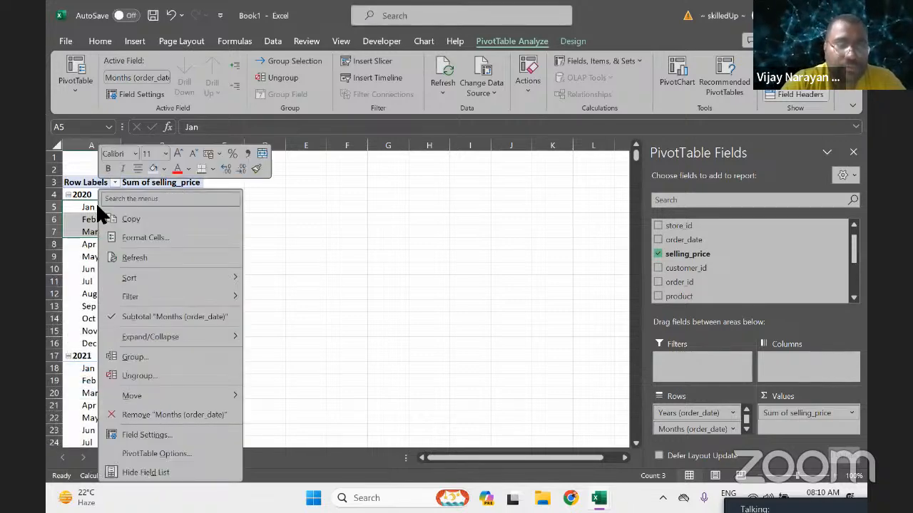
{"action": "left_click", "coordinate": [127, 357]}
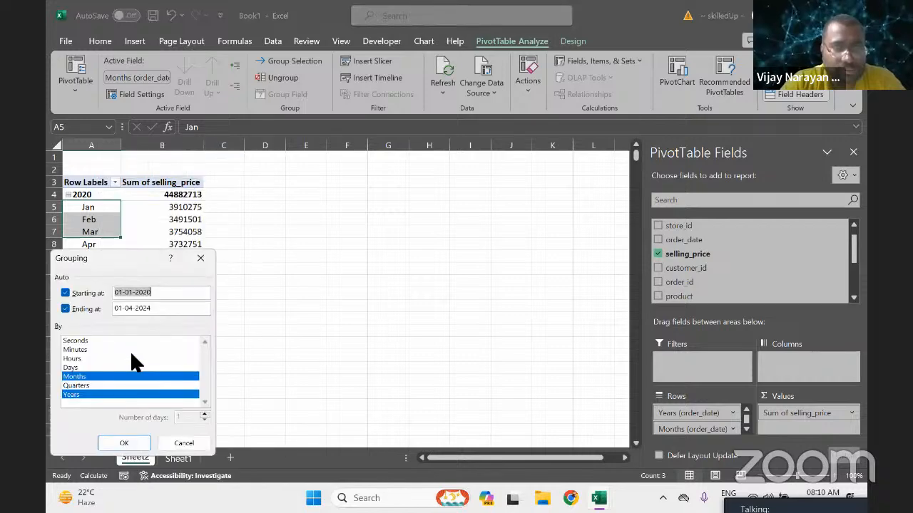
{"action": "left_click", "coordinate": [80, 385]}
{"action": "left_click", "coordinate": [77, 376]}
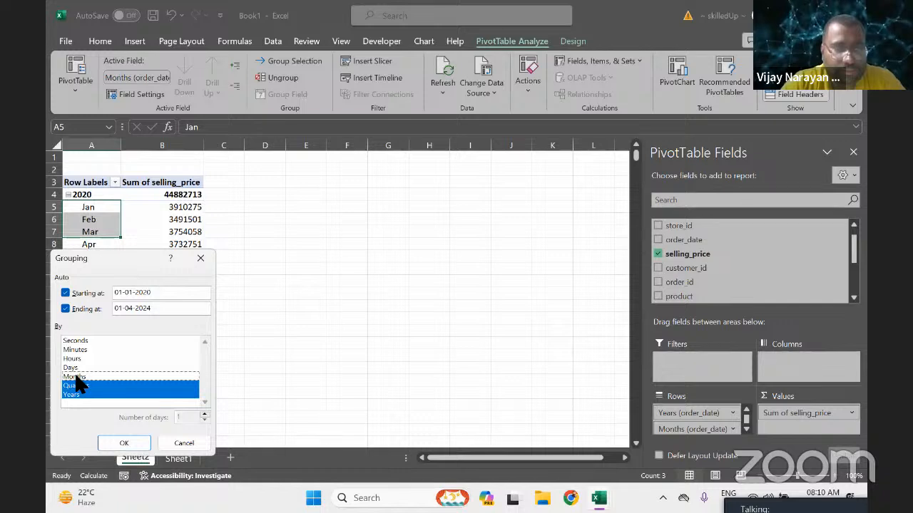
{"action": "left_click", "coordinate": [72, 394]}
{"action": "left_click", "coordinate": [123, 439]}
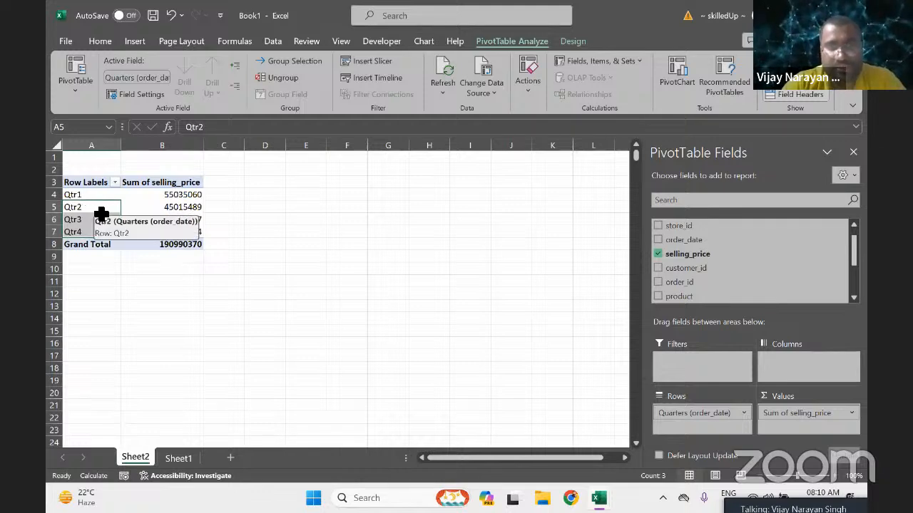
{"action": "key", "text": "ctrl+z"}
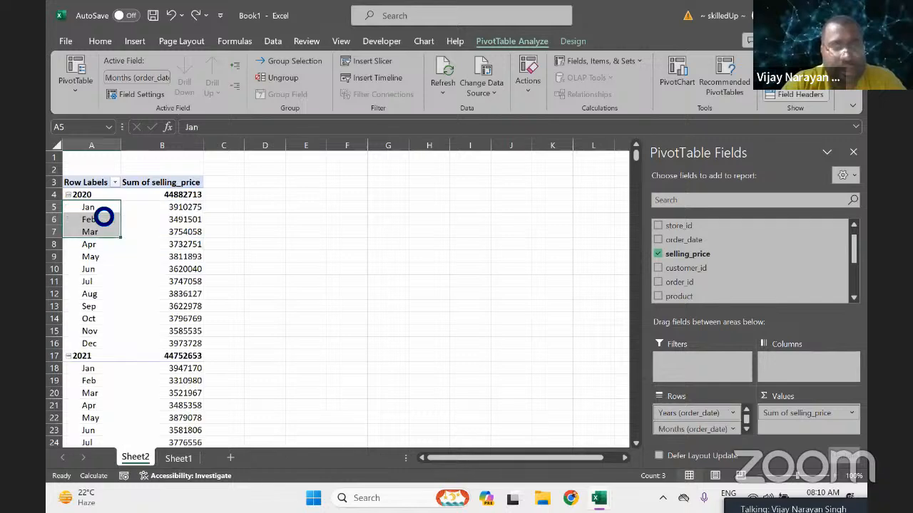
Group the pivot's order_date row labels by Quarters and Years, without Months, from 01-01-2020 to 01-04-2024.
{"action": "left_click", "coordinate": [93, 210]}
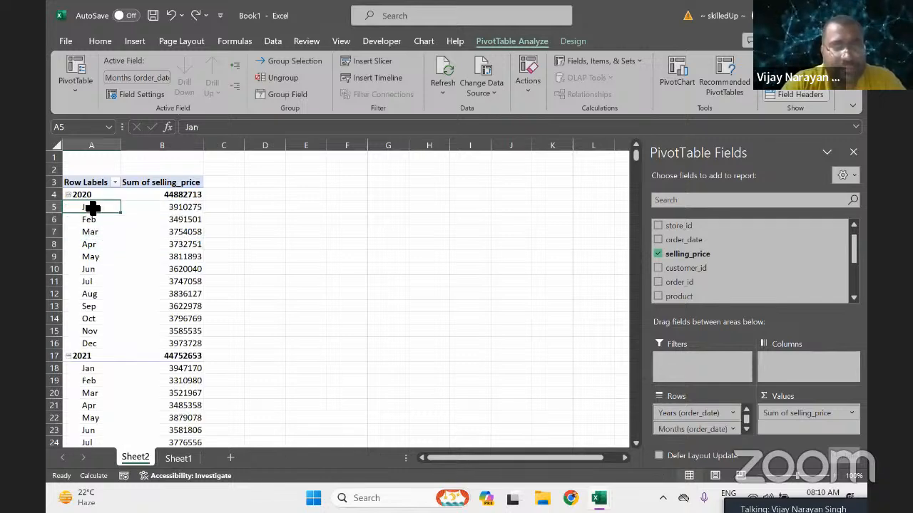
{"action": "left_click_drag", "start_coordinate": [93, 206], "coordinate": [90, 232]}
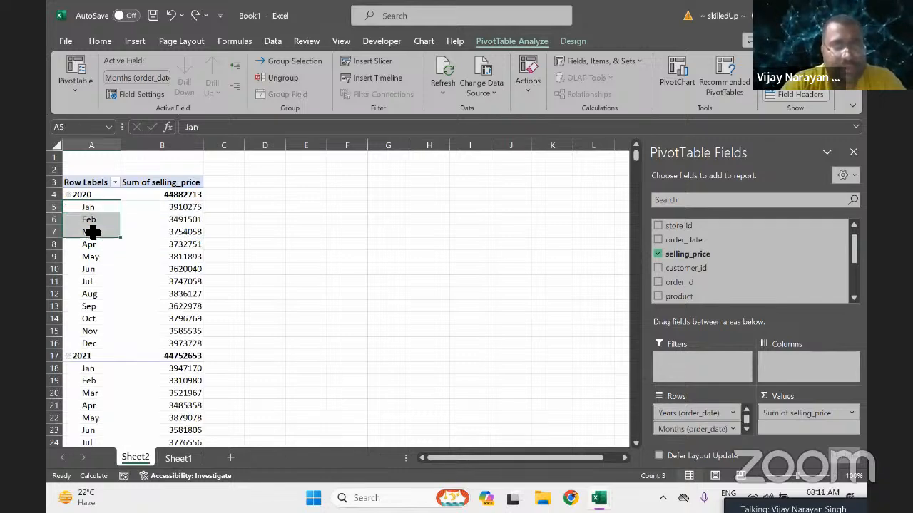
{"action": "right_click", "coordinate": [89, 230]}
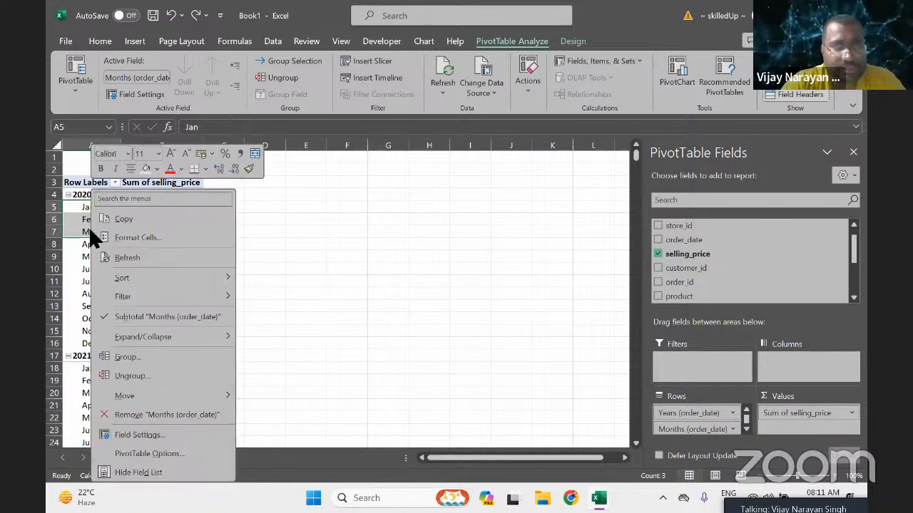
{"action": "left_click", "coordinate": [139, 356]}
{"action": "left_click", "coordinate": [104, 368]}
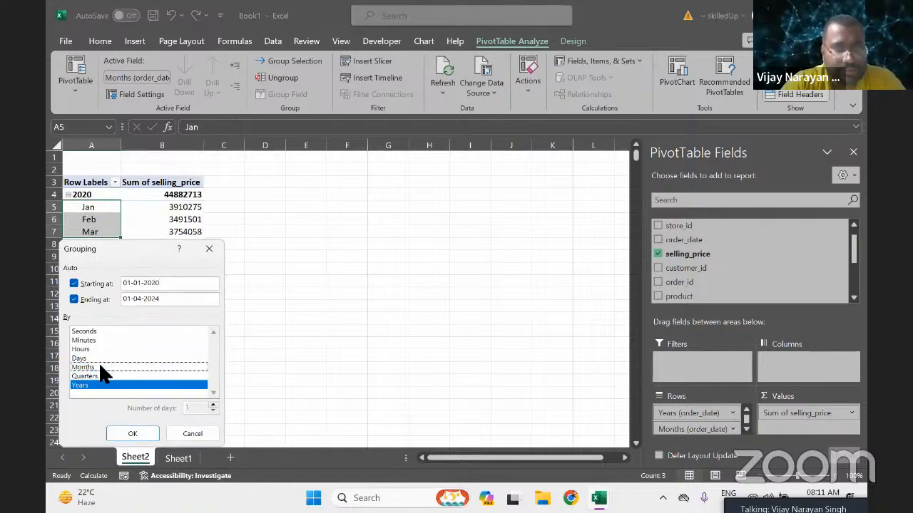
{"action": "left_click", "coordinate": [89, 376]}
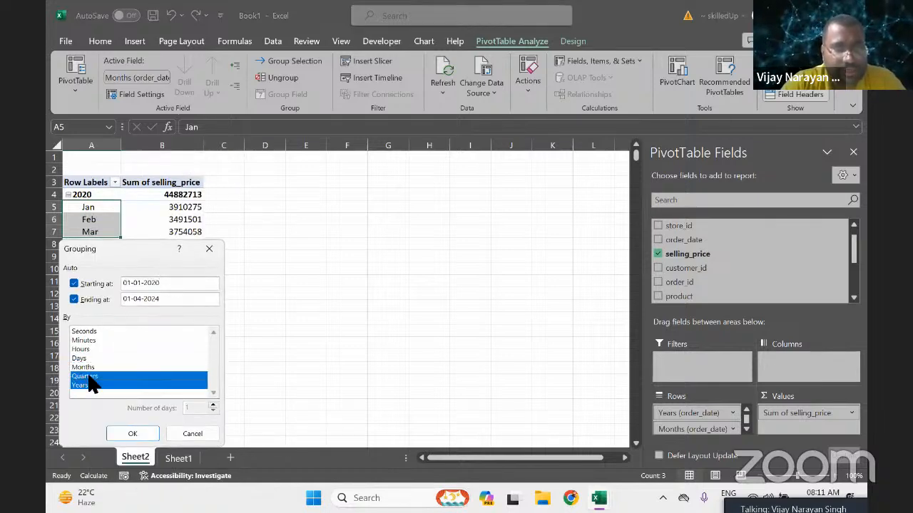
{"action": "left_click", "coordinate": [136, 432]}
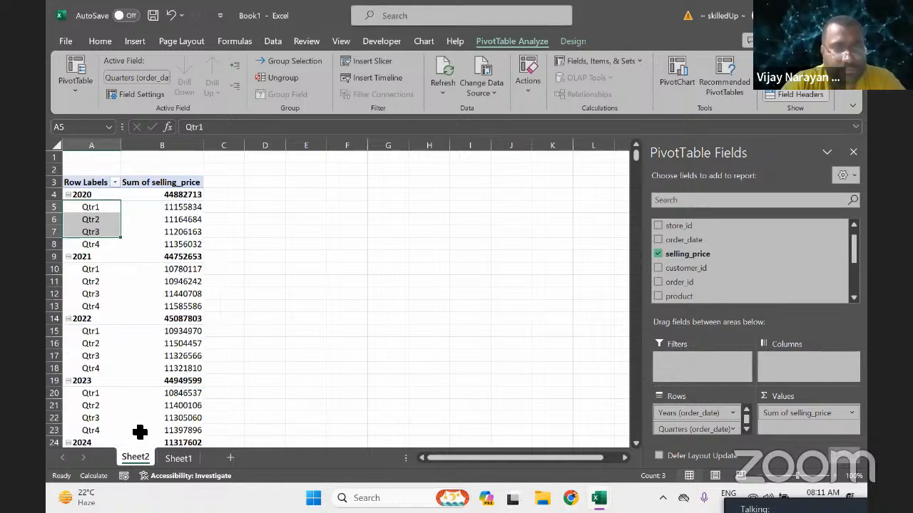
Look over the quarter labels and sales sums under each year, and stop the Zoom screen share.
{"action": "left_click_drag", "start_coordinate": [100, 207], "coordinate": [102, 384]}
{"action": "left_click", "coordinate": [167, 333]}
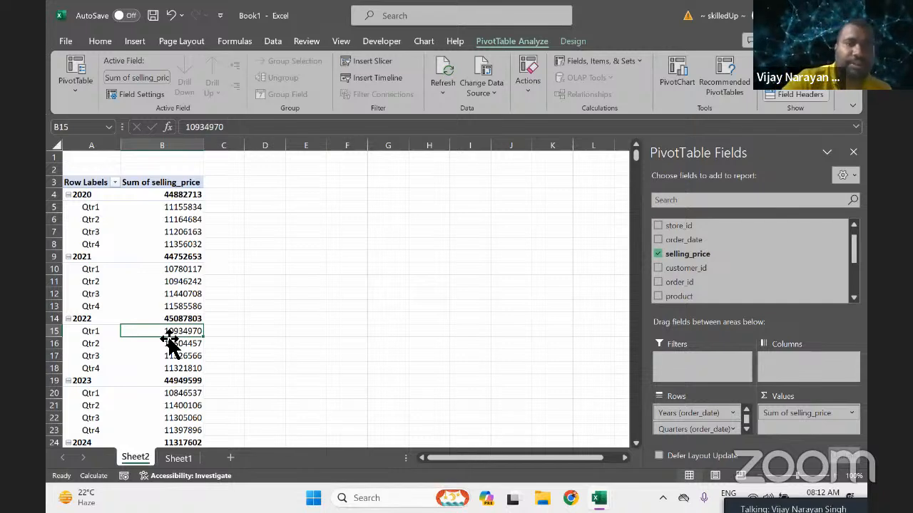
{"action": "left_click", "coordinate": [549, 41]}
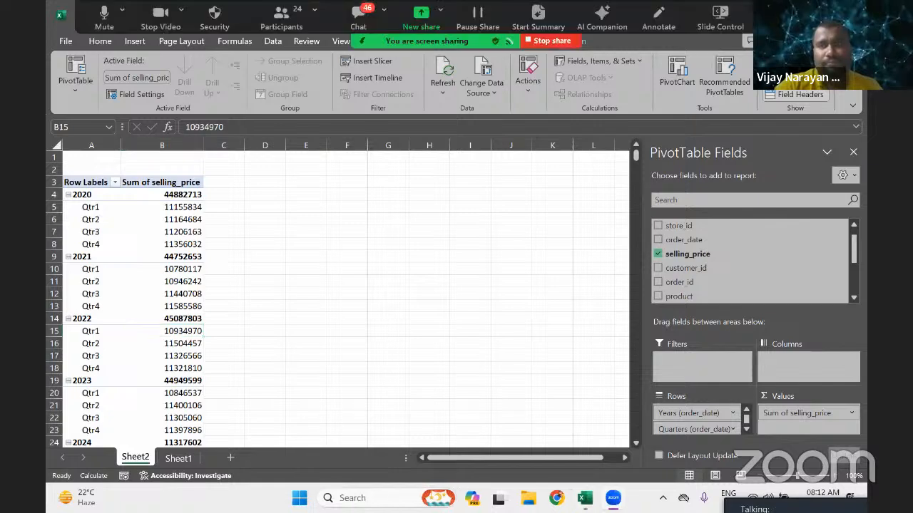